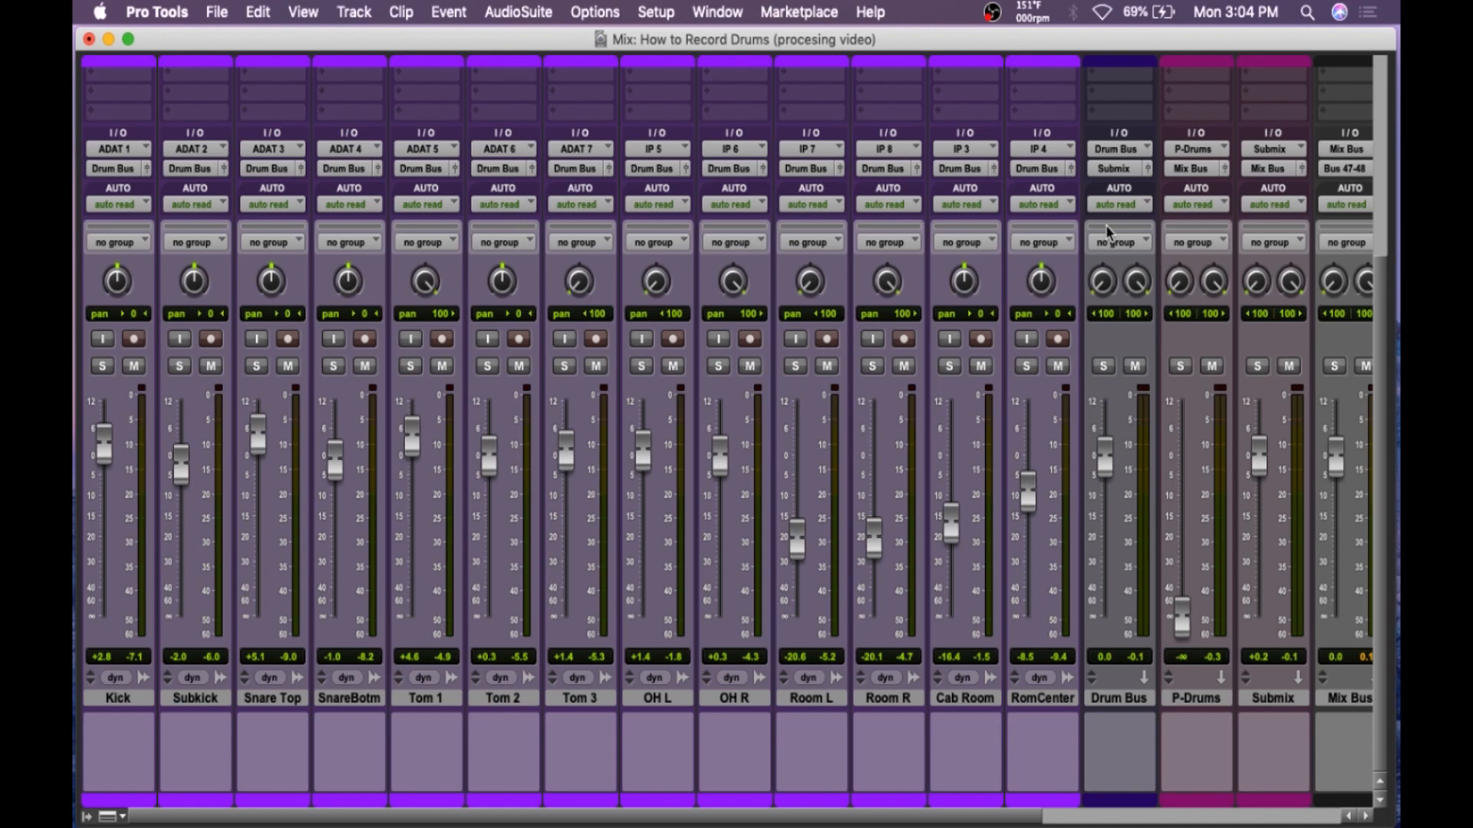
# - Play back the raw drum tracks from 13:10.528 in the Edit window, and place the start position before the first kick hit at 13:10.016
pyautogui.press('super+equal')
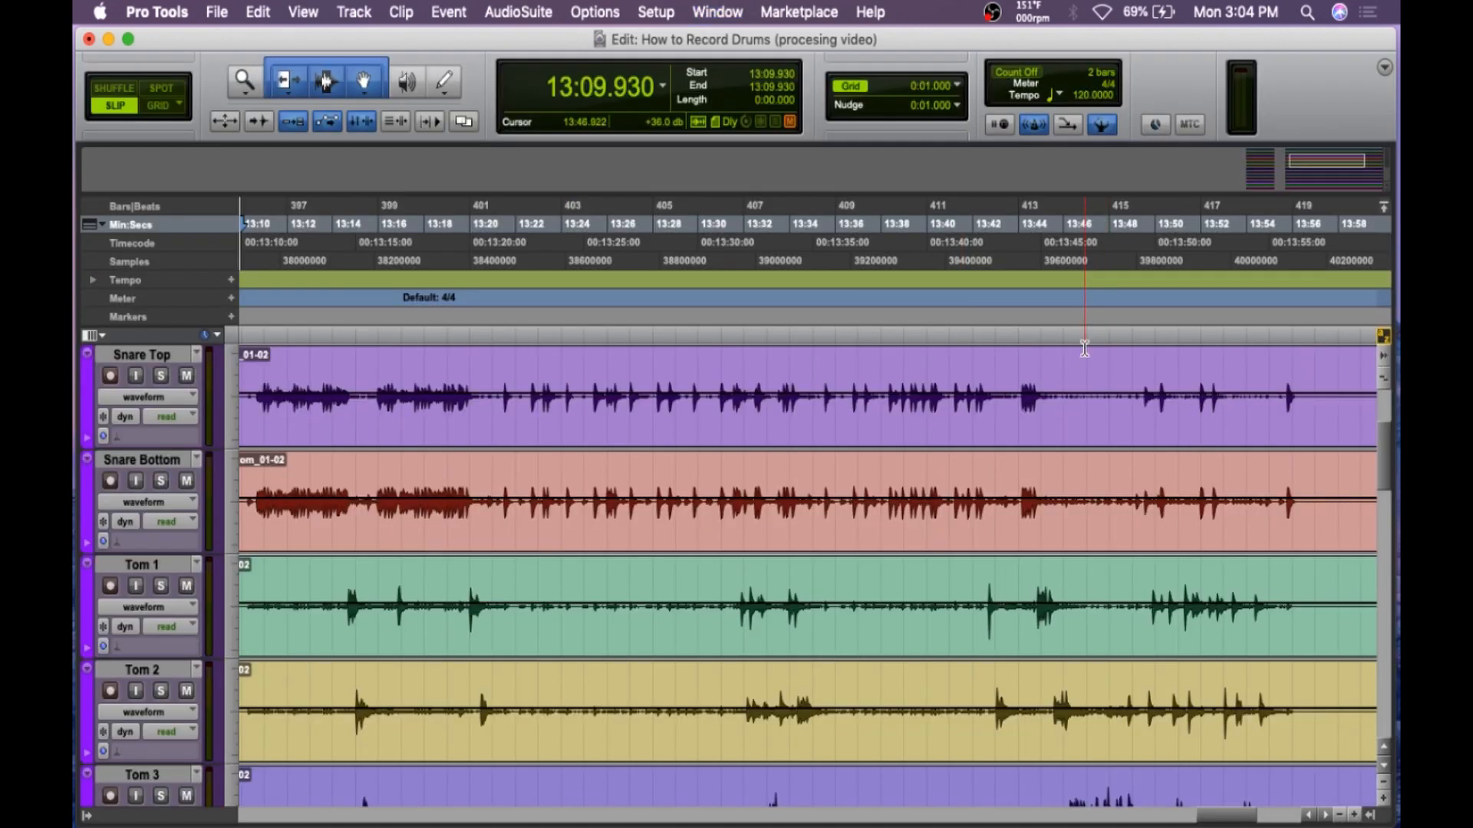
pyautogui.hscroll(-3, 1067, 352)
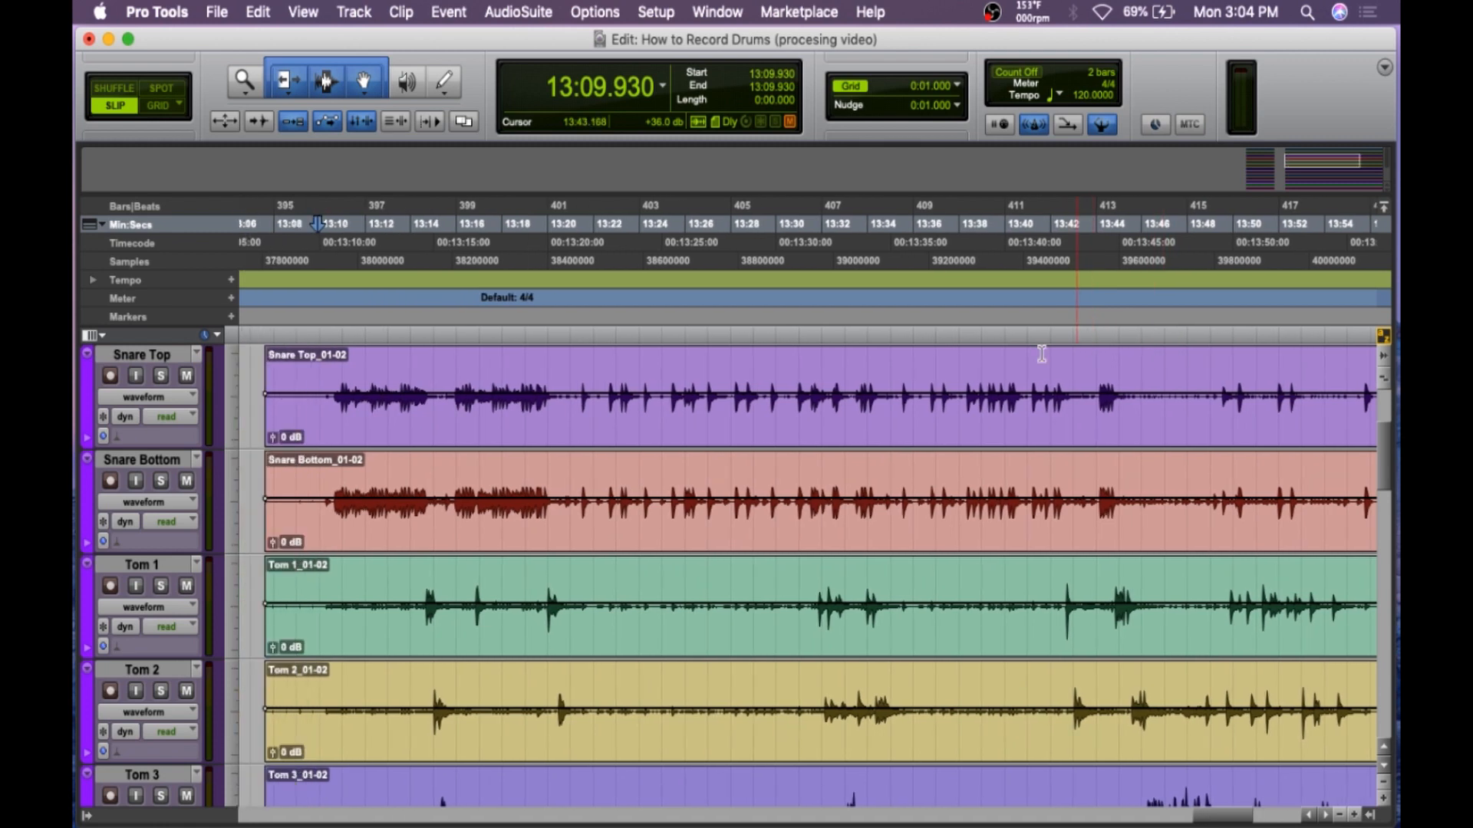
pyautogui.click(335, 374)
pyautogui.click(331, 369)
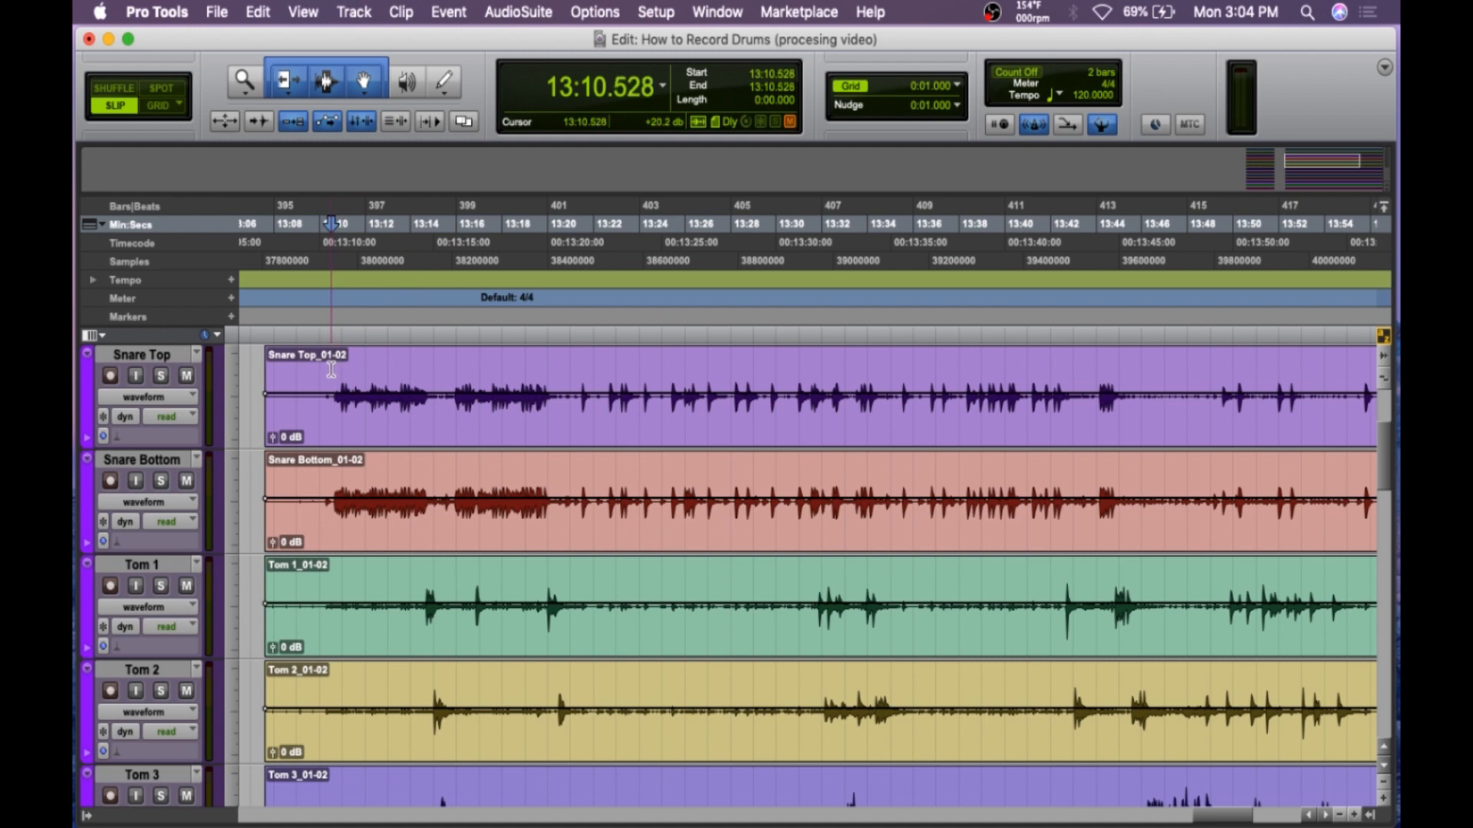
pyautogui.press('space')
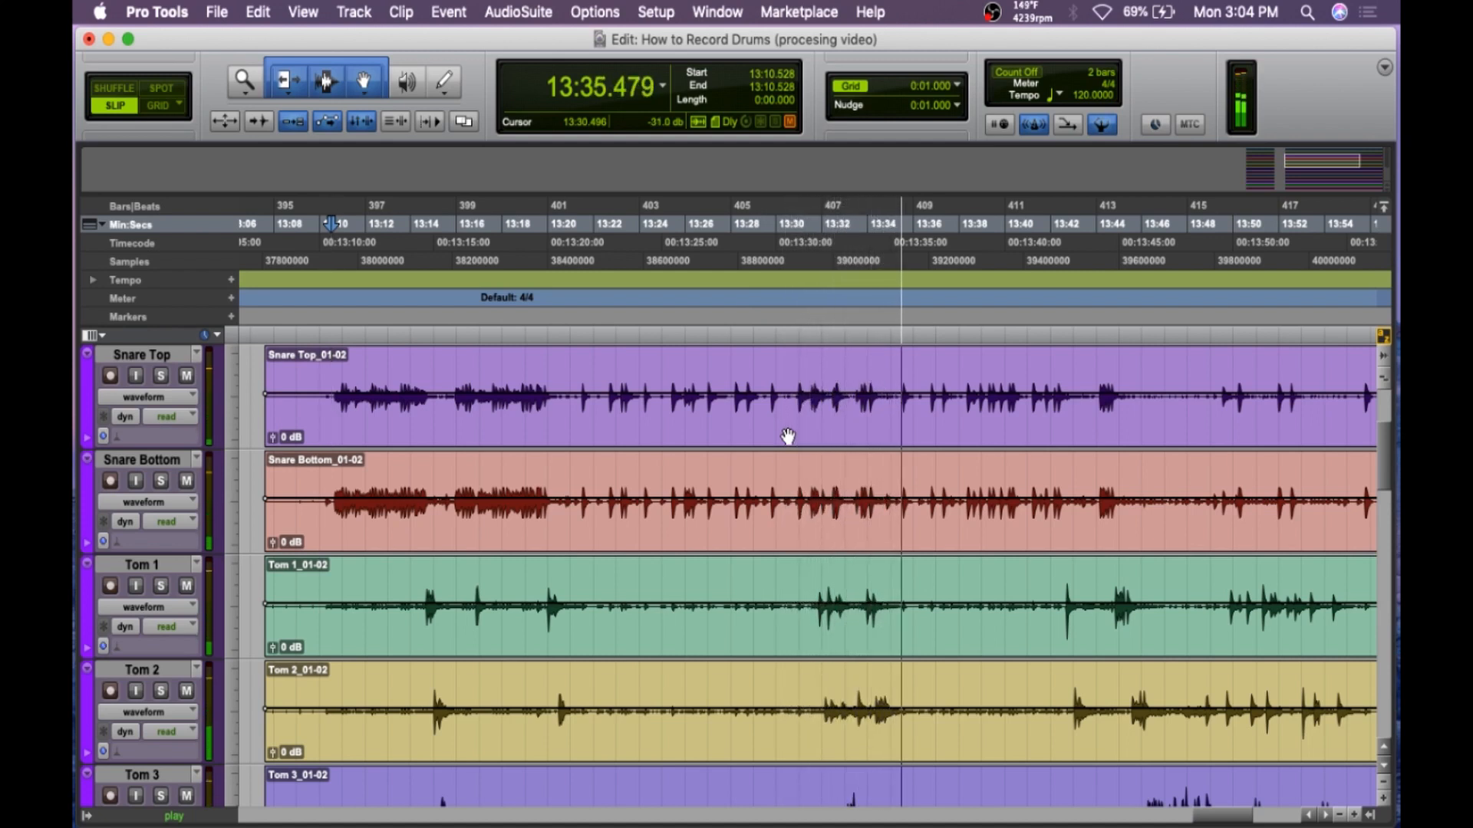
pyautogui.press('space')
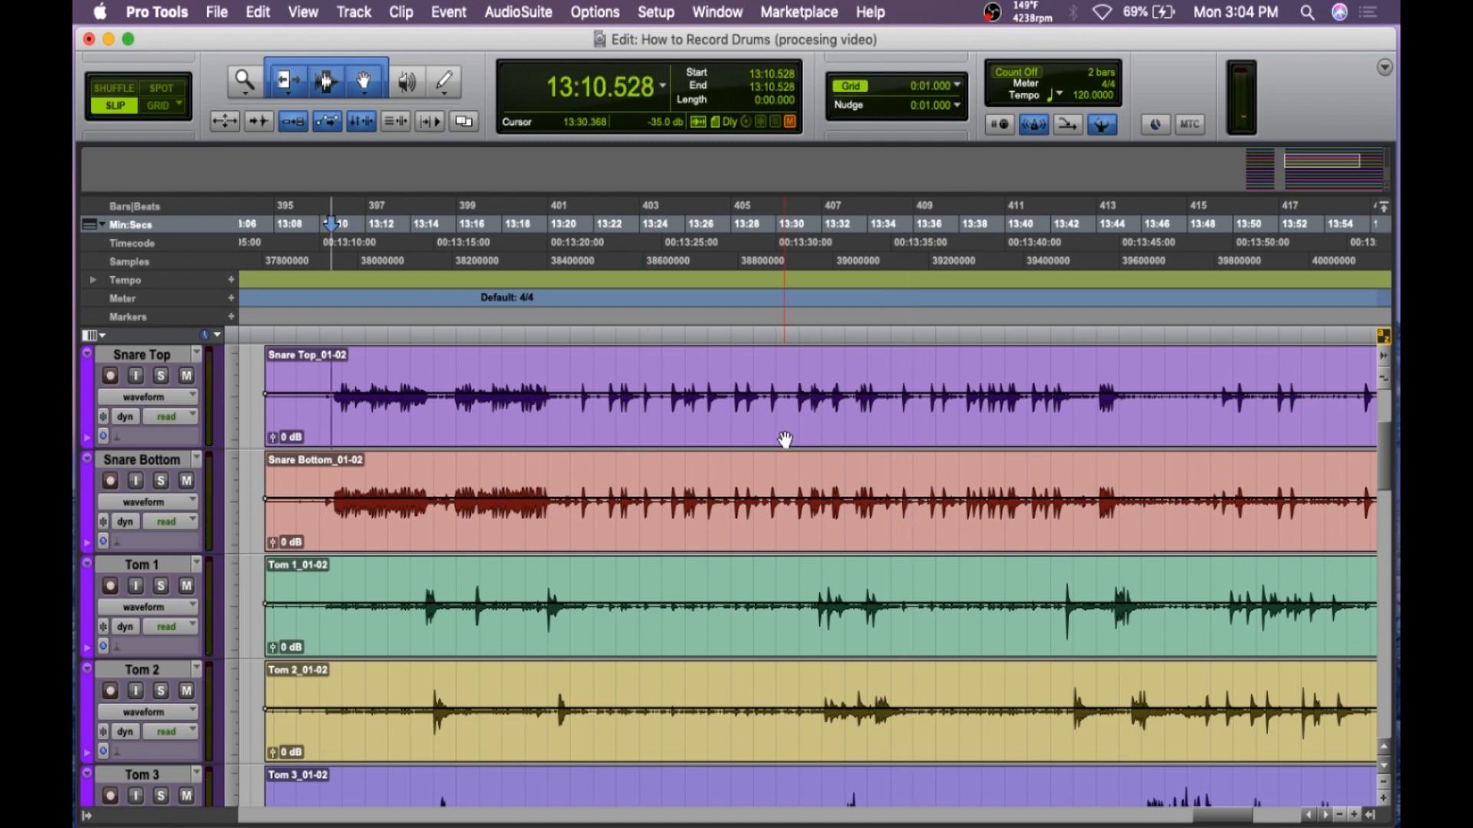
pyautogui.scroll(4, 790, 439)
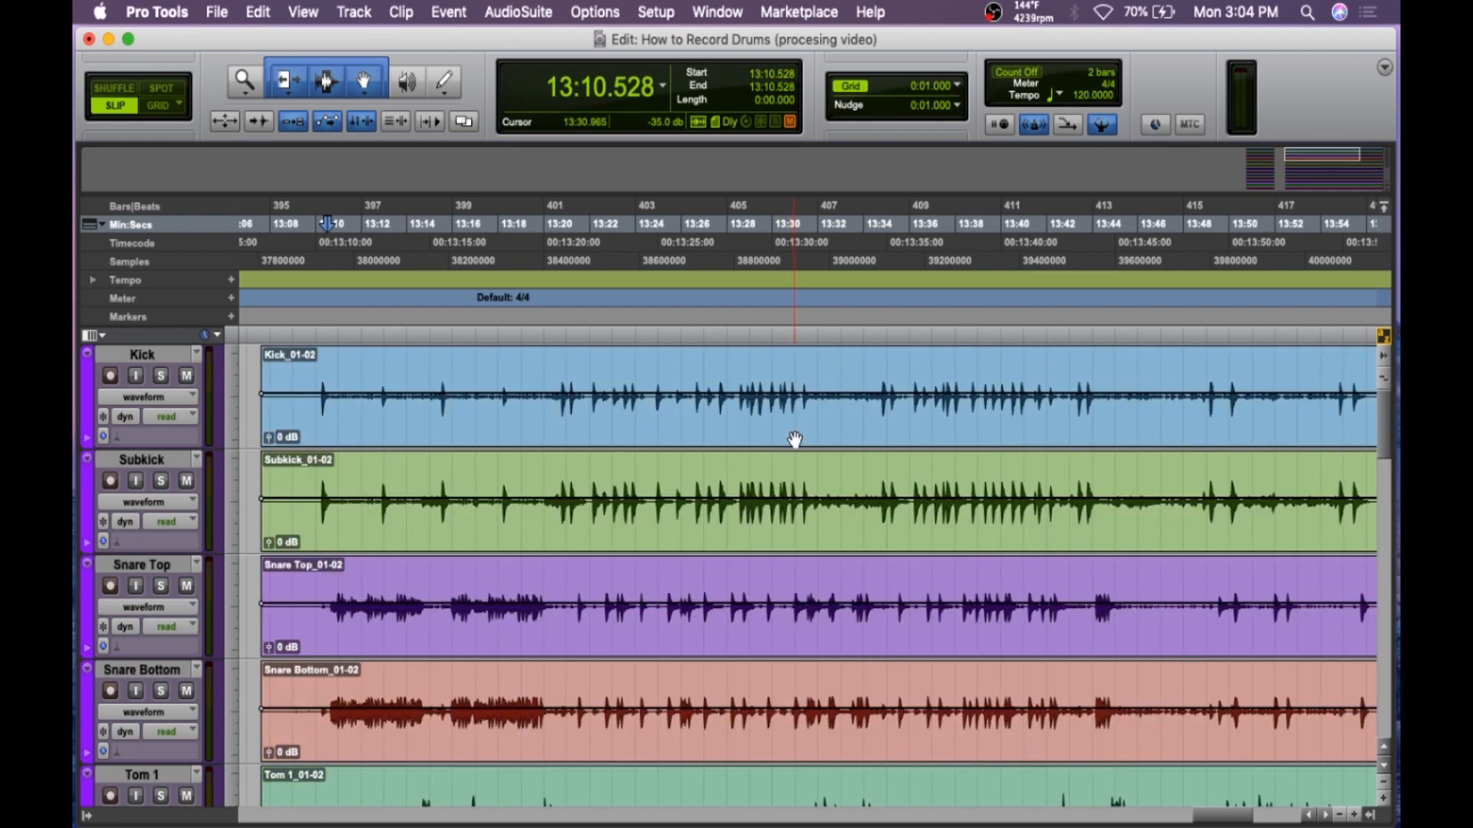
pyautogui.click(316, 377)
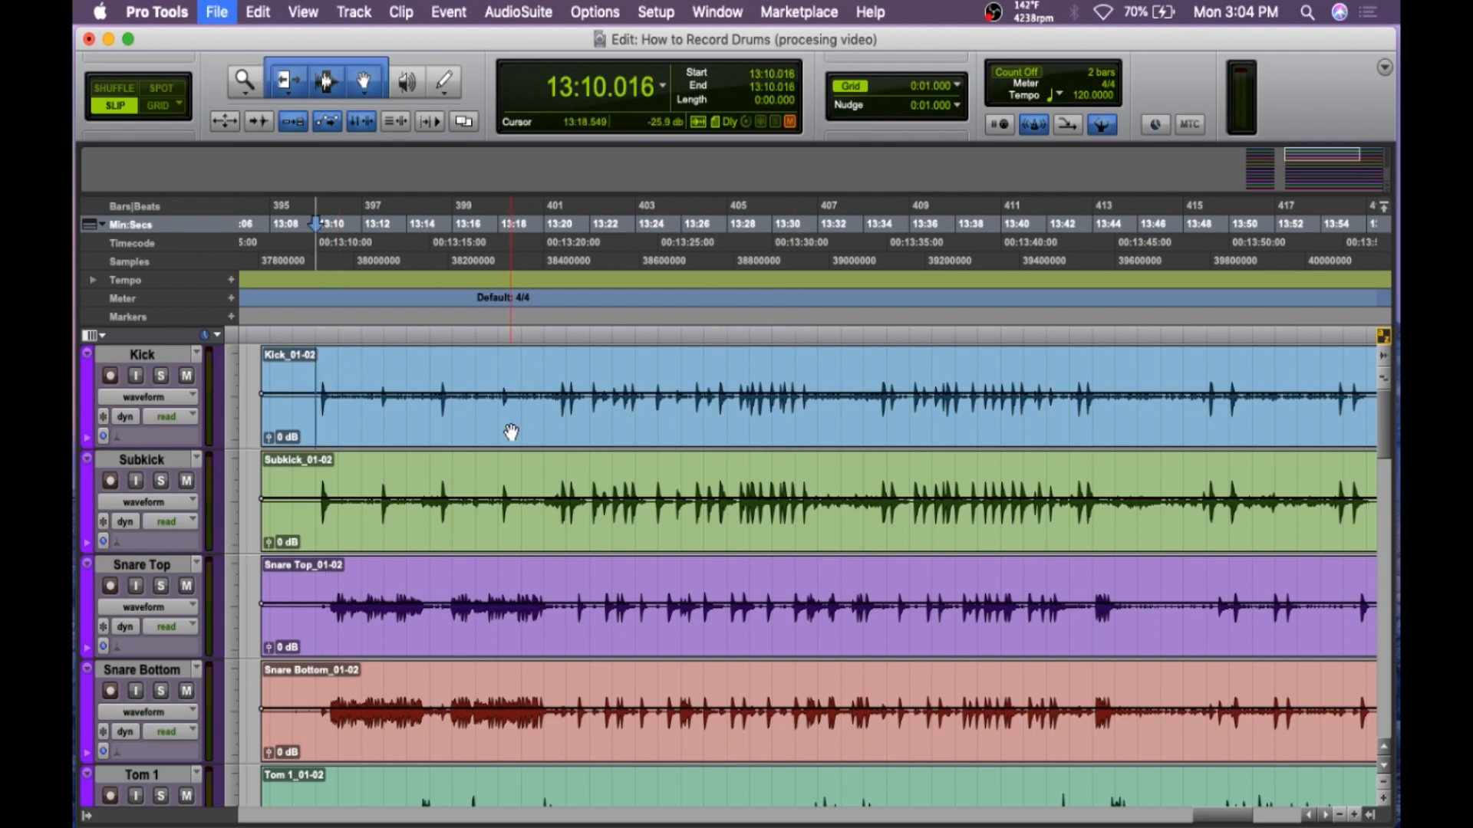
# - Examine the inputs, outputs, sends and fader levels of the drum tracks, buses and master in the Mix window
pyautogui.press('super+equal')
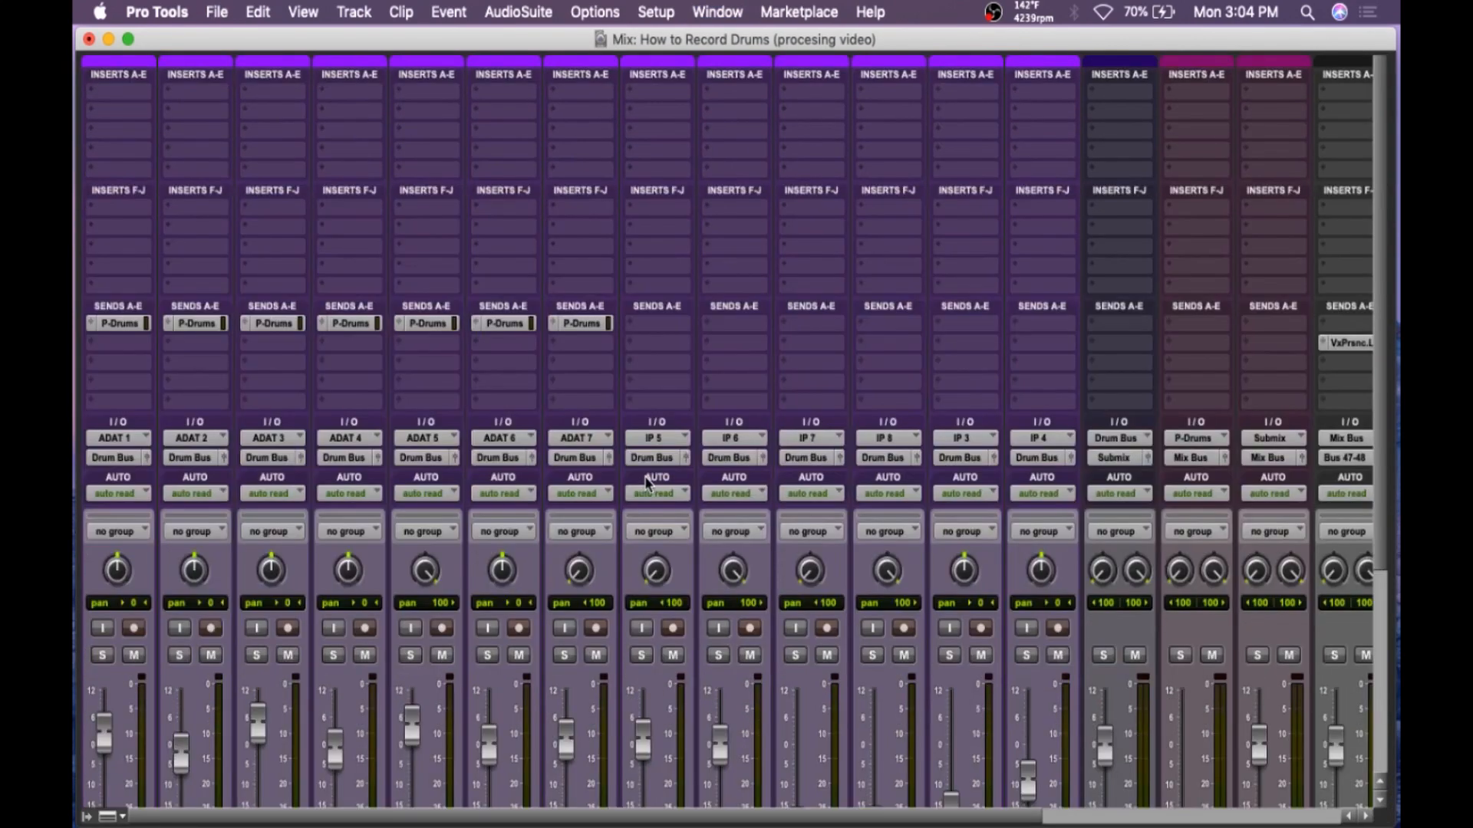
pyautogui.scroll(-5, 648, 482)
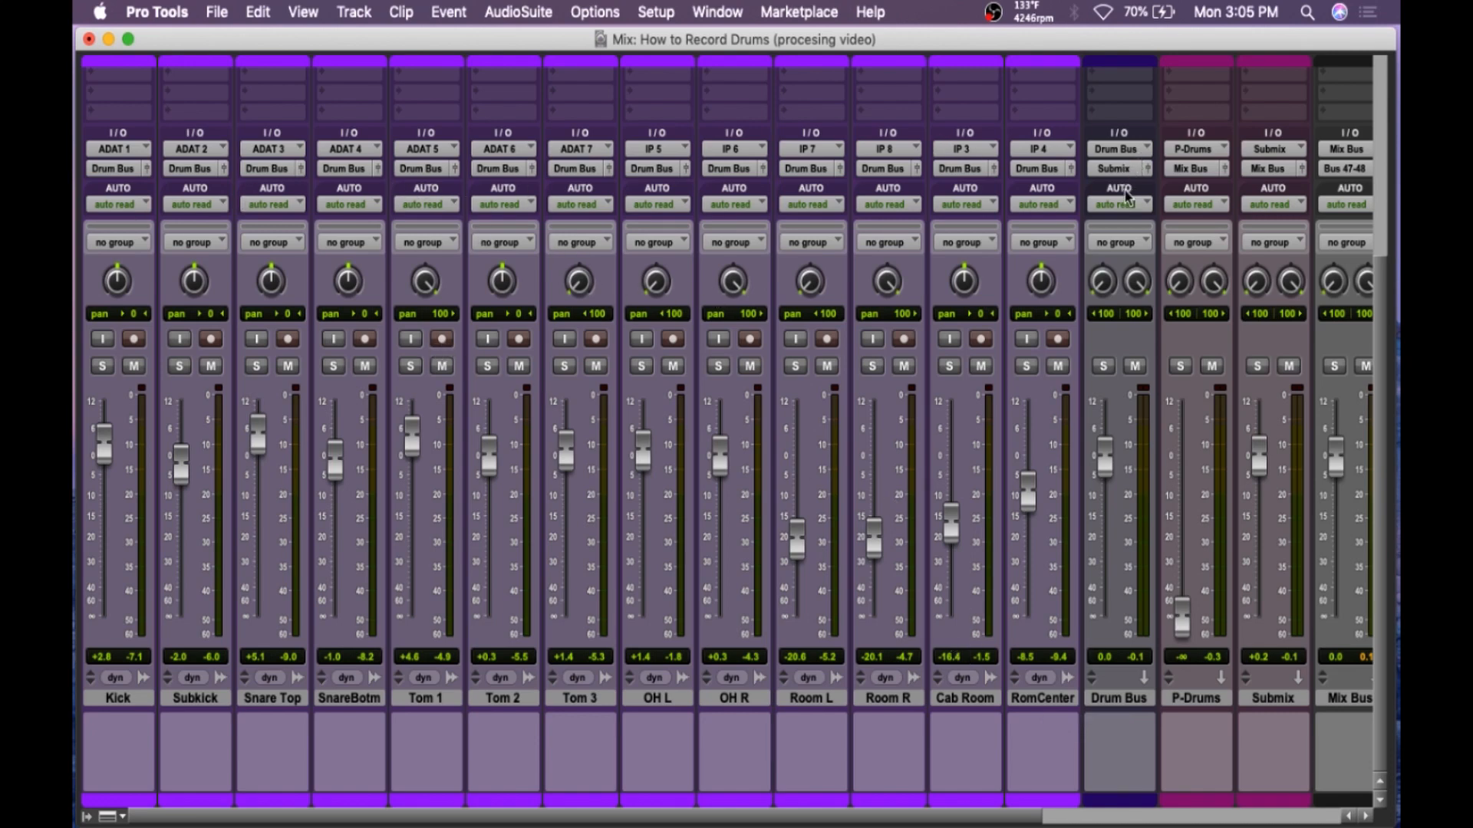
pyautogui.hscroll(5, 1144, 197)
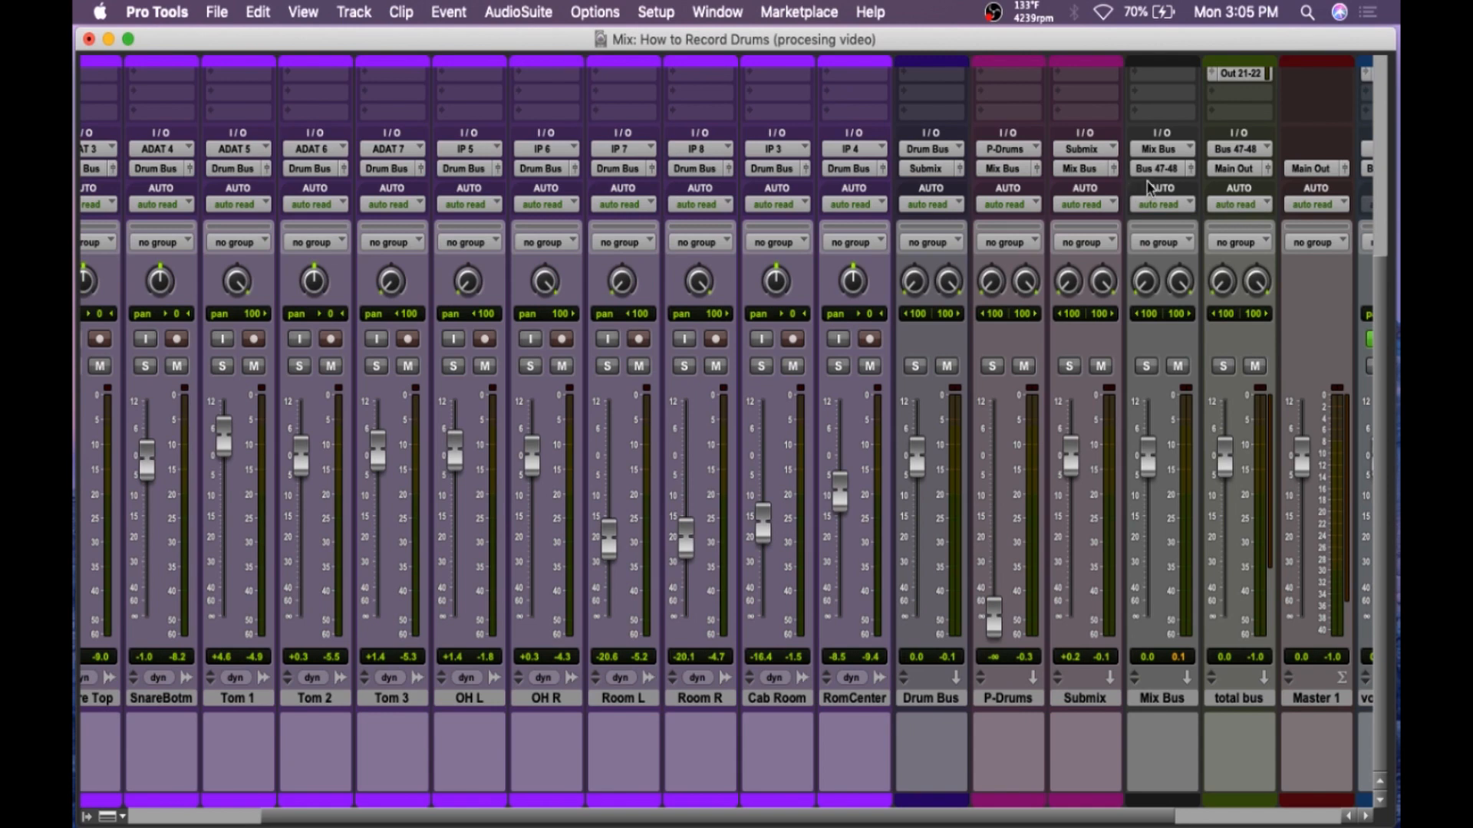
pyautogui.scroll(5, 1144, 192)
pyautogui.scroll(-3, 1162, 198)
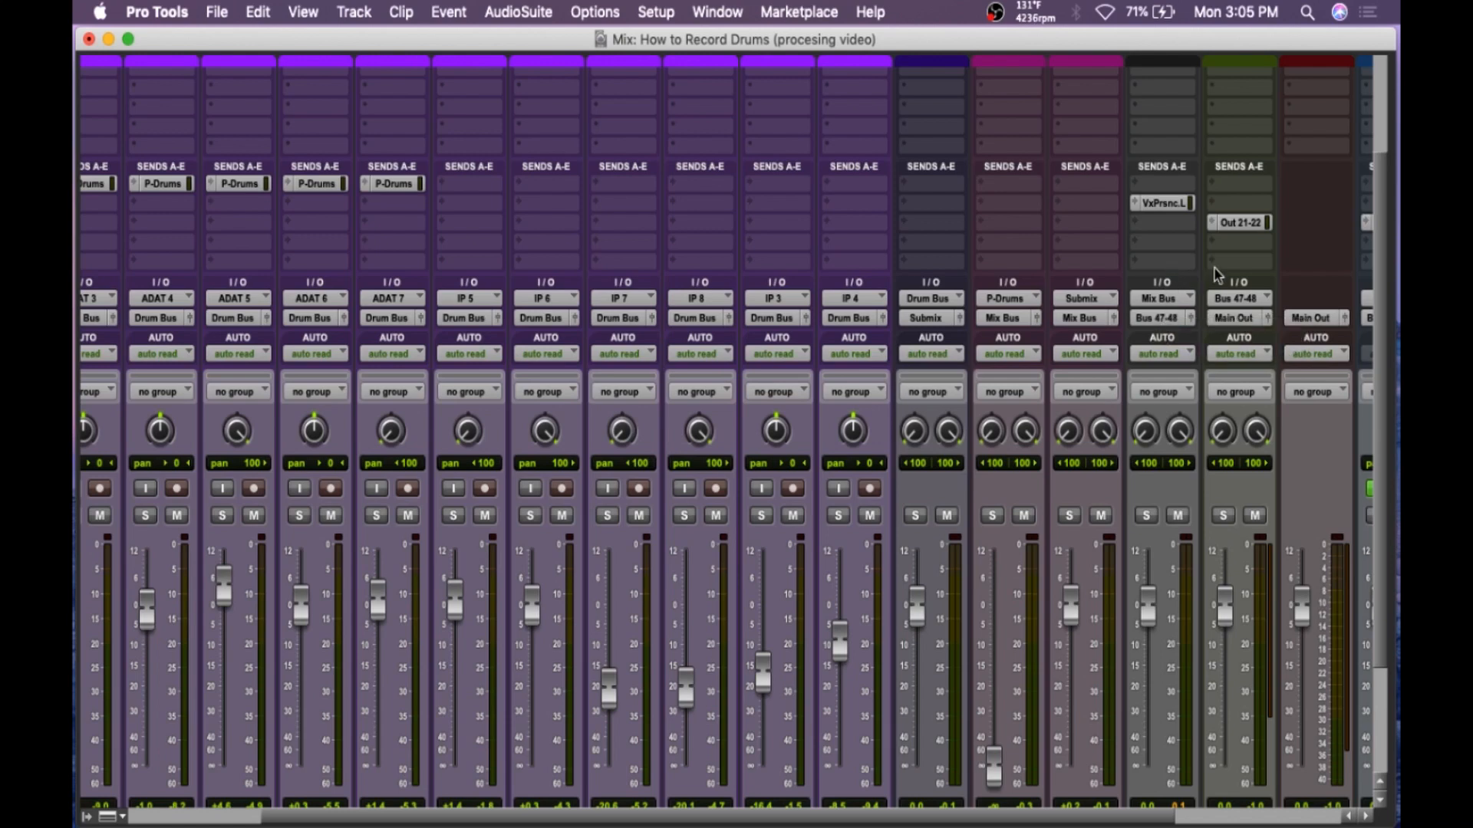
pyautogui.hscroll(-5, 1151, 308)
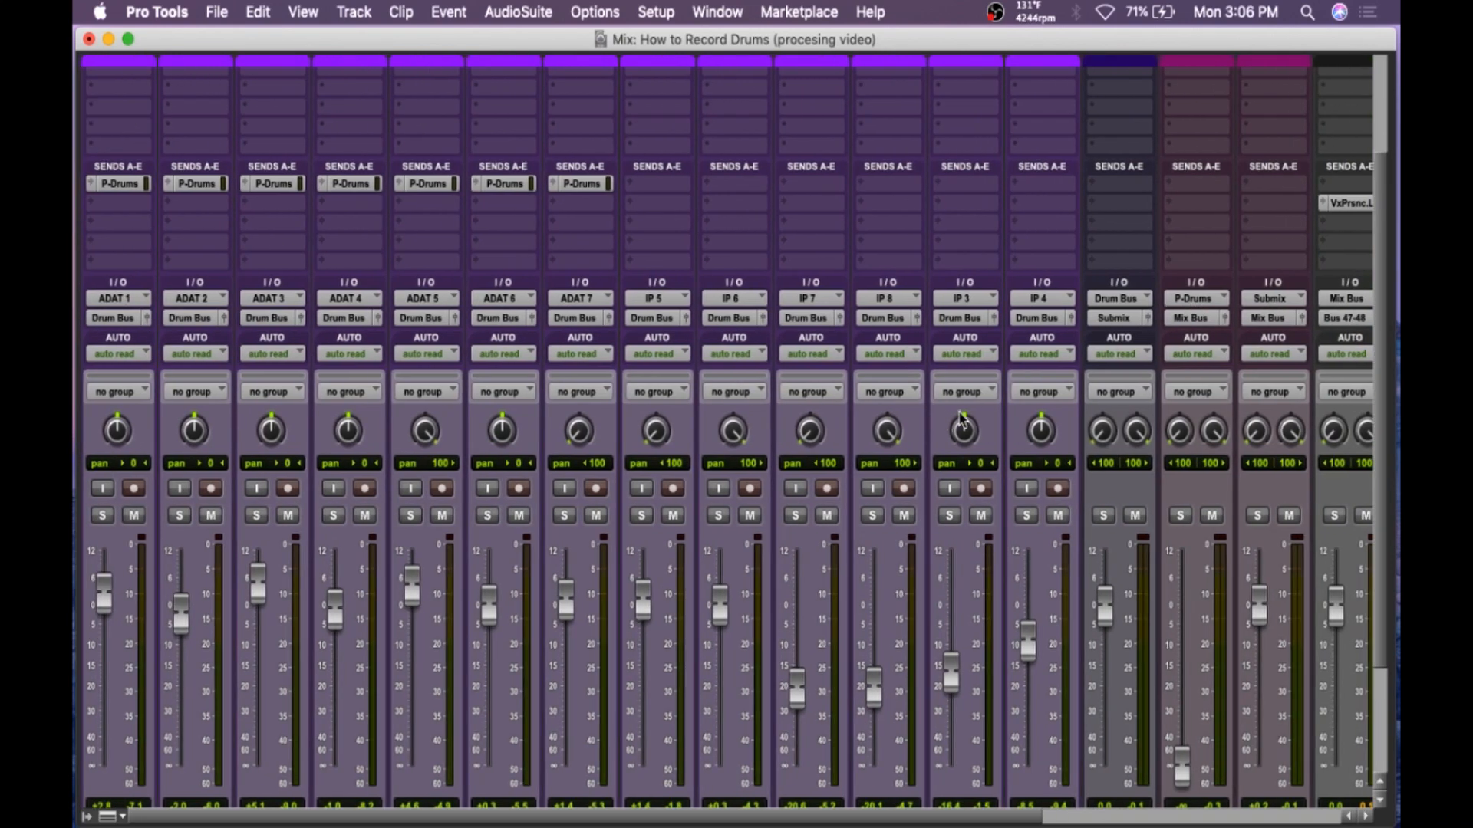
pyautogui.scroll(-2, 965, 414)
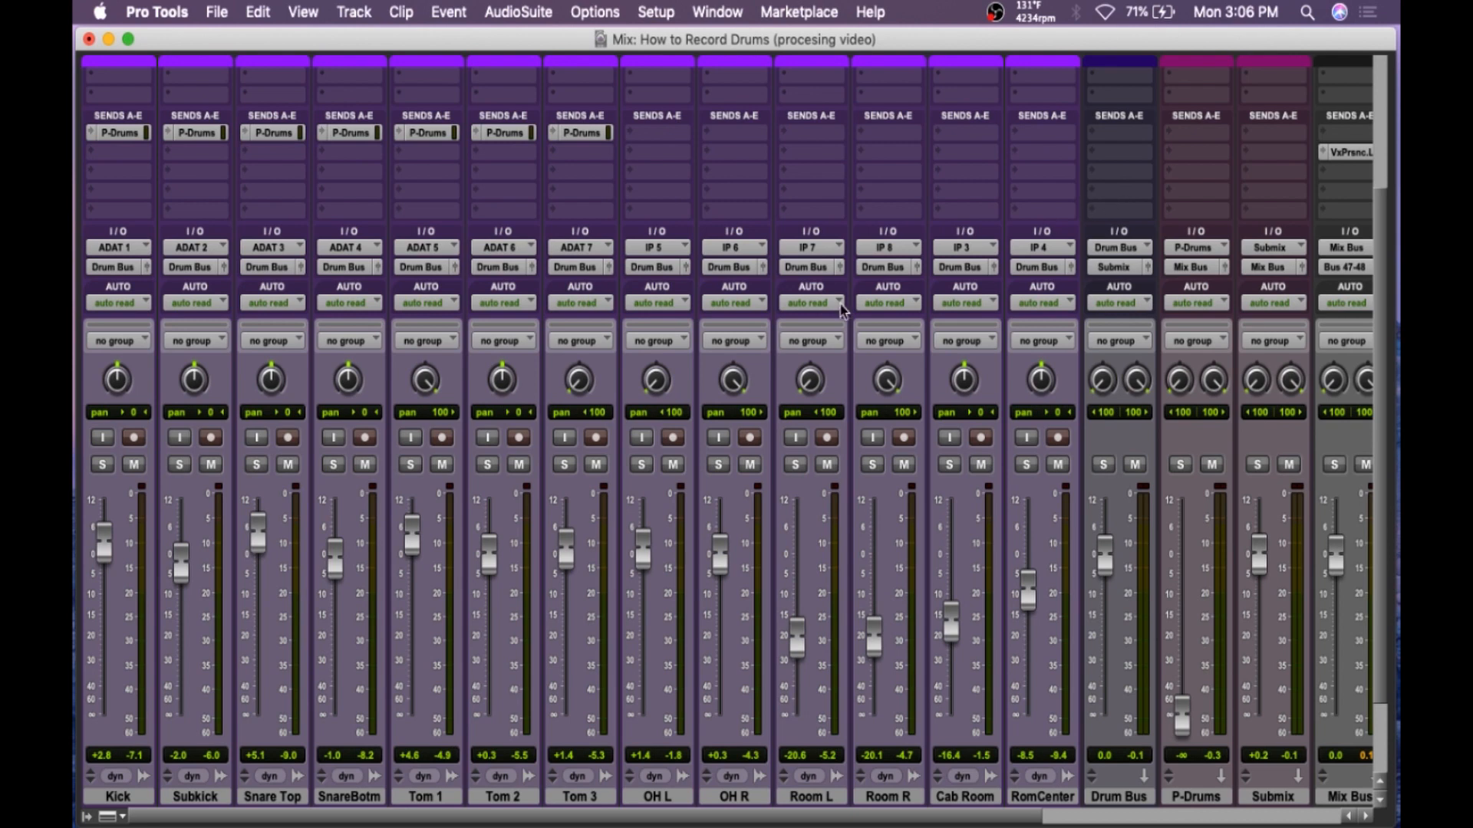
pyautogui.scroll(-4, 844, 315)
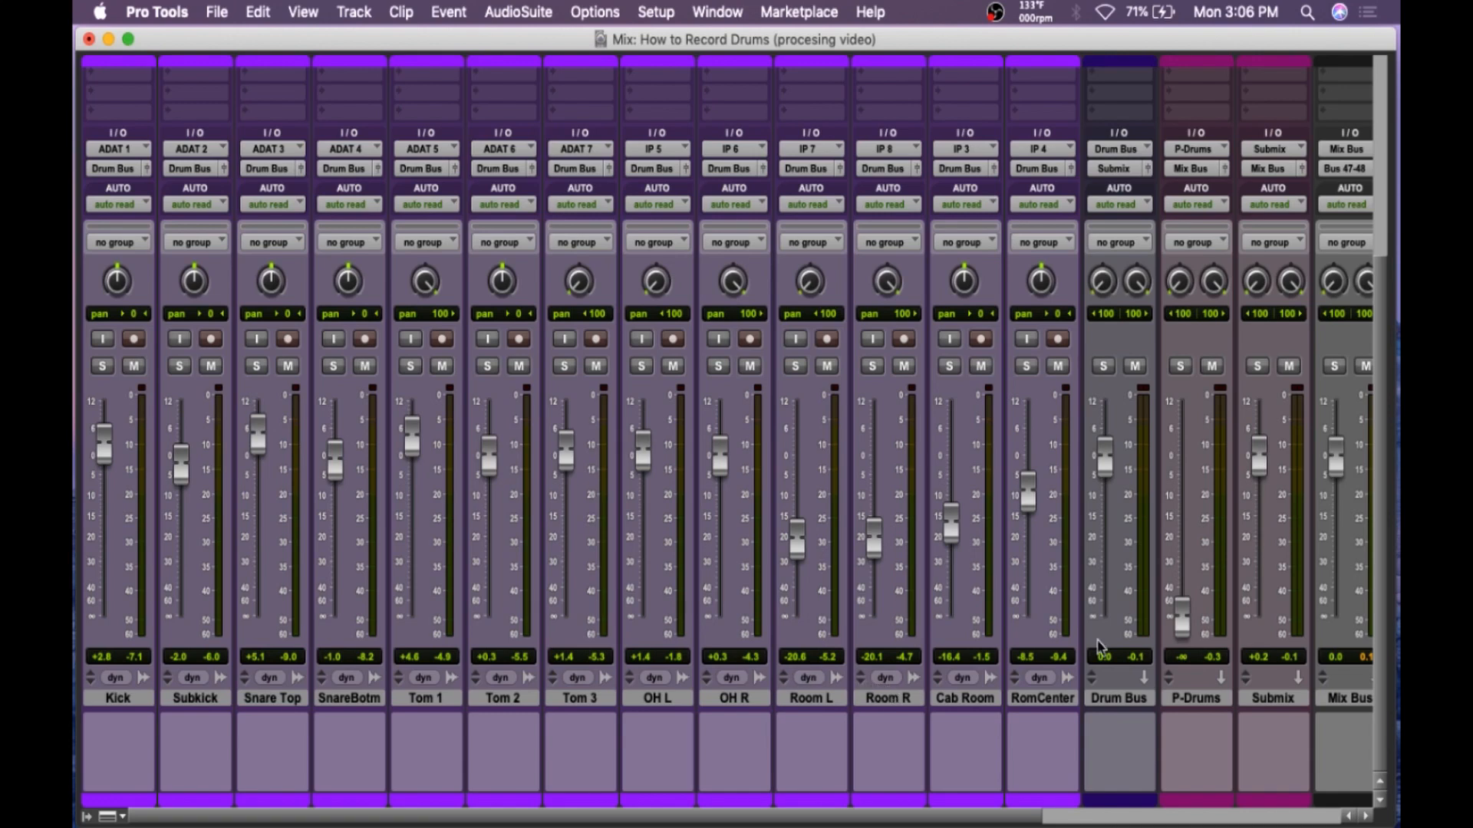
# - Create seven new stereo Aux Input tracks directly after the Subkick track
pyautogui.click(197, 699)
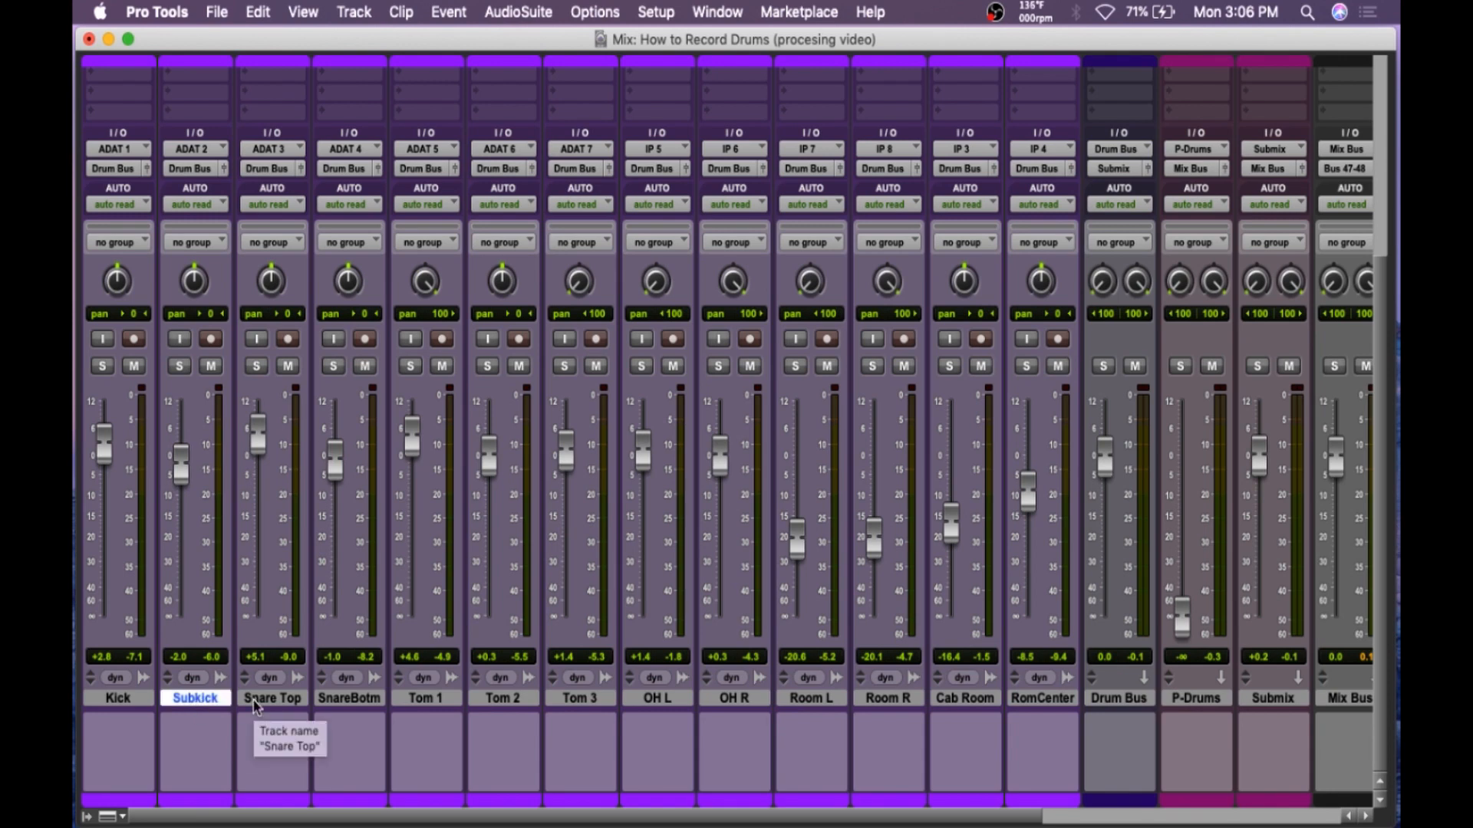
pyautogui.press('super+shift+n')
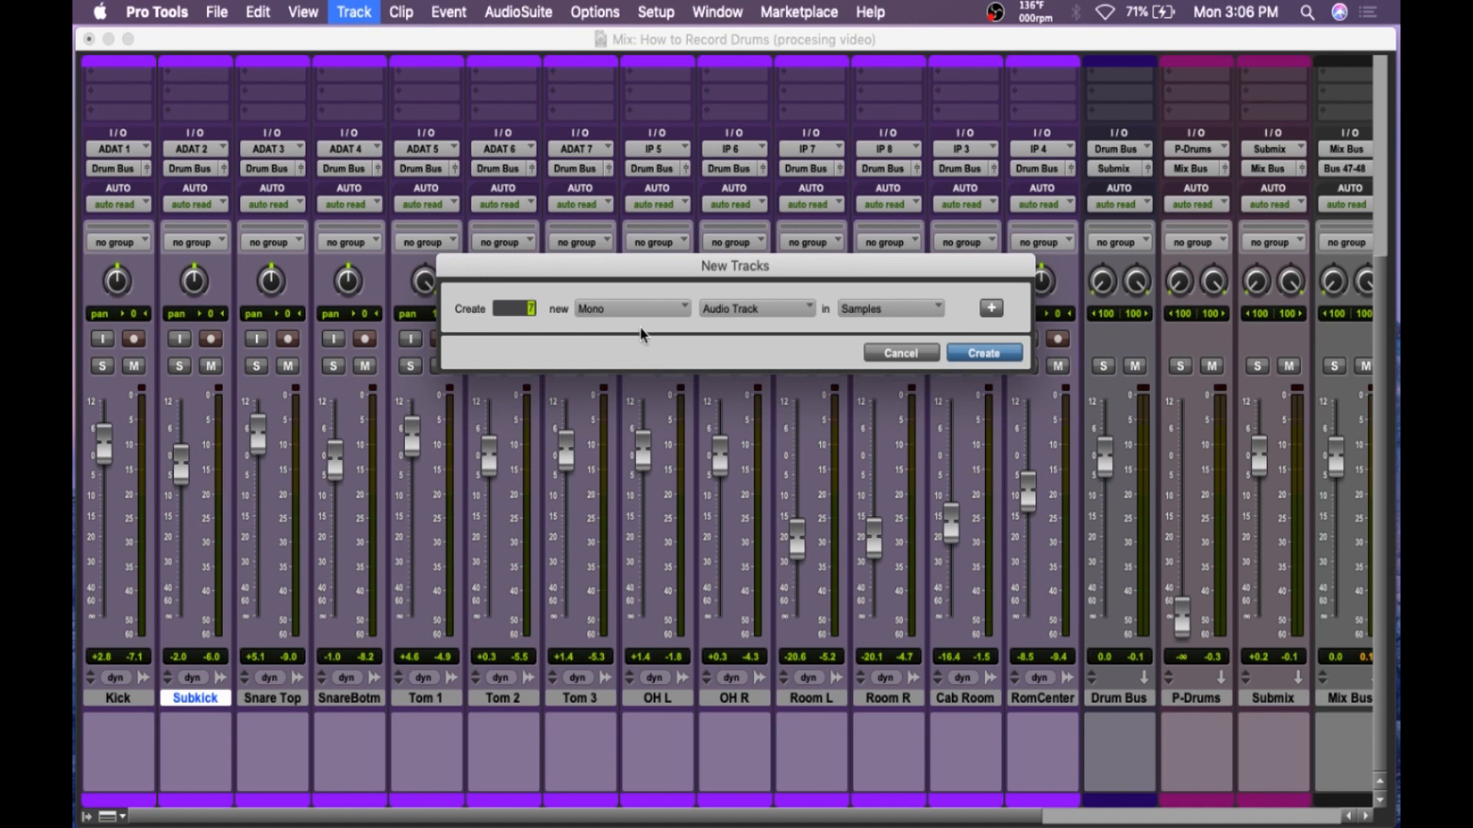
pyautogui.click(634, 310)
pyautogui.click(614, 328)
pyautogui.click(769, 311)
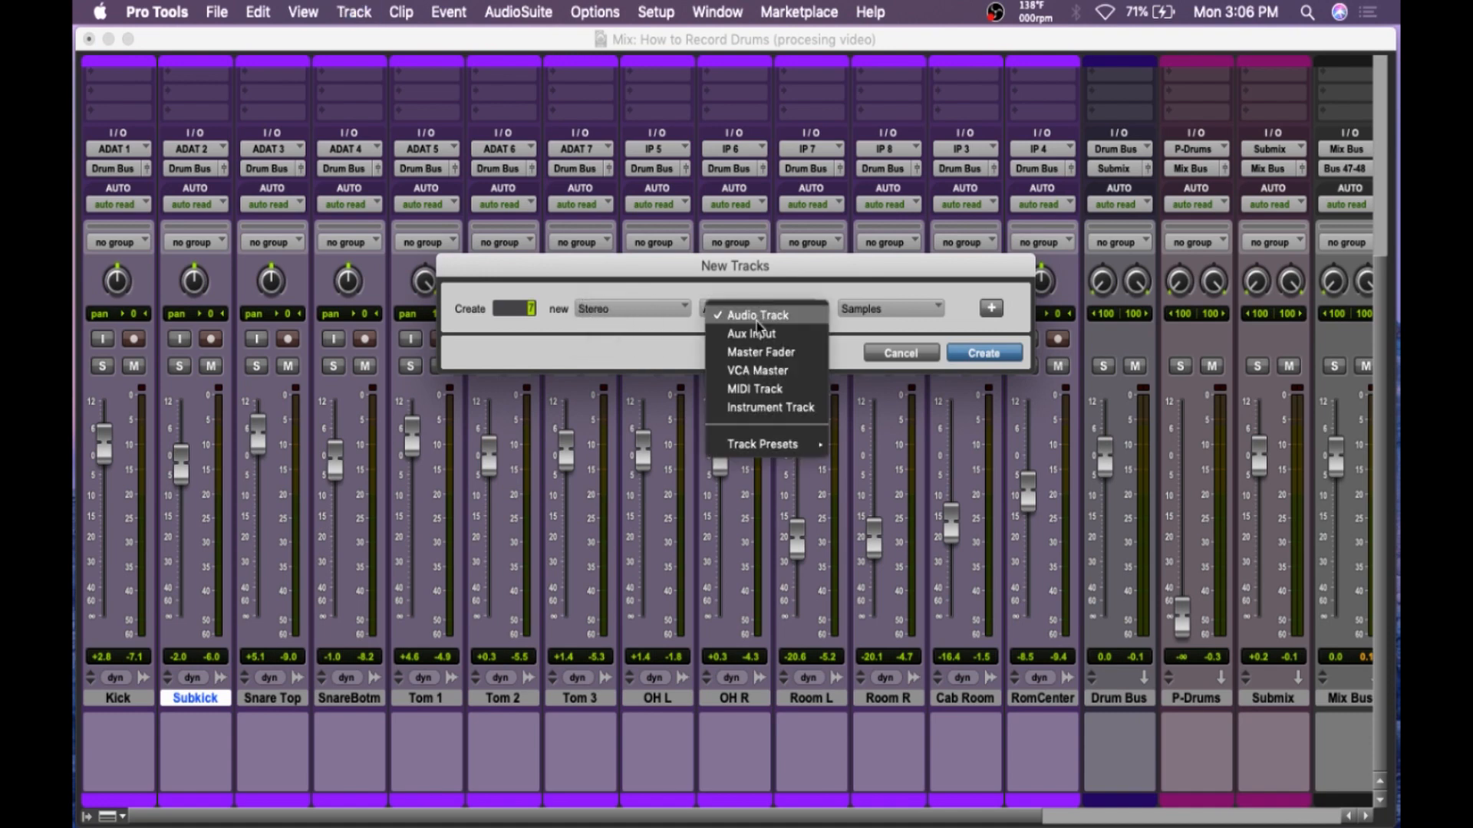
pyautogui.click(758, 334)
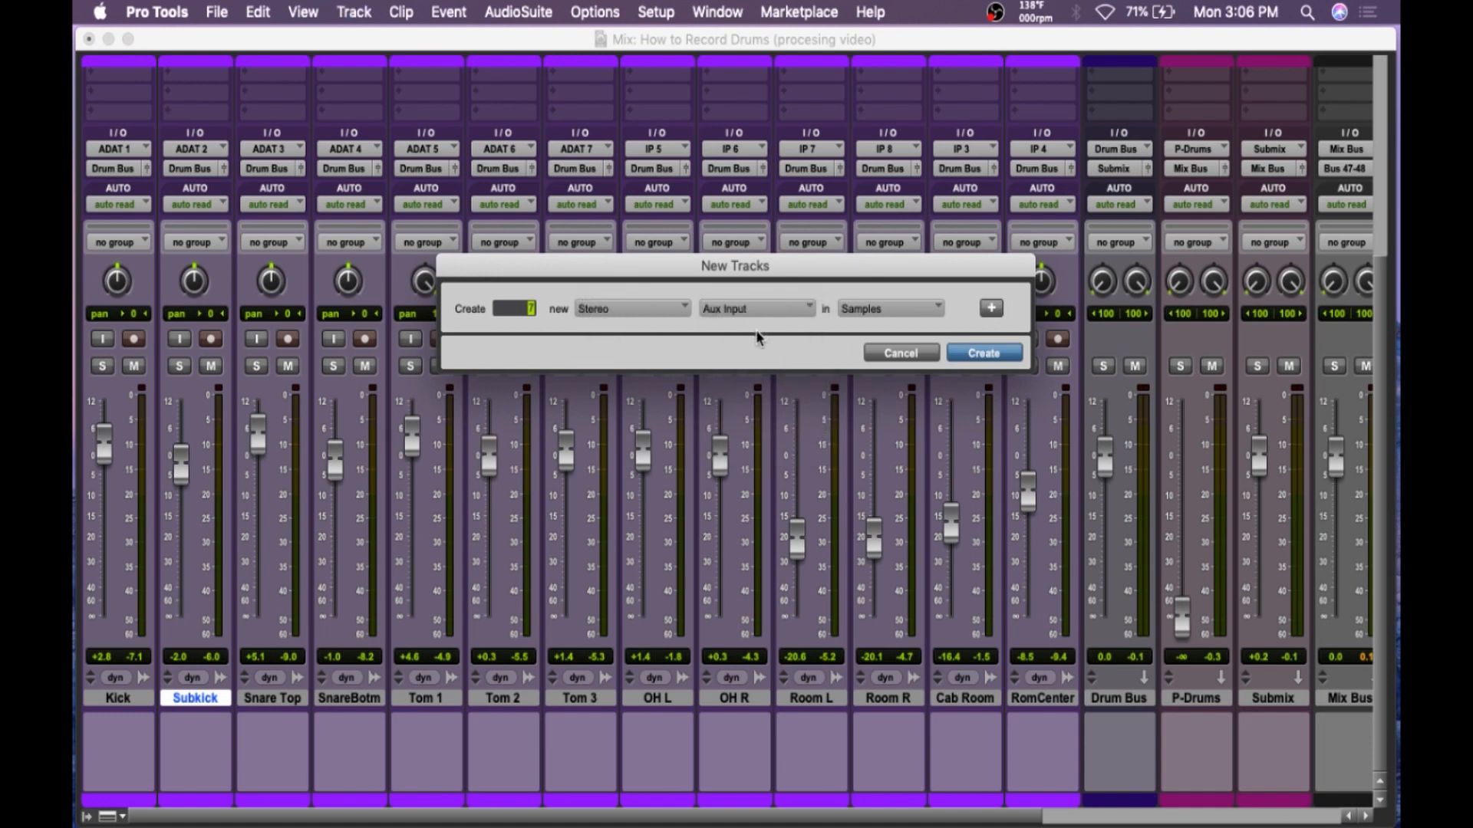
pyautogui.click(982, 355)
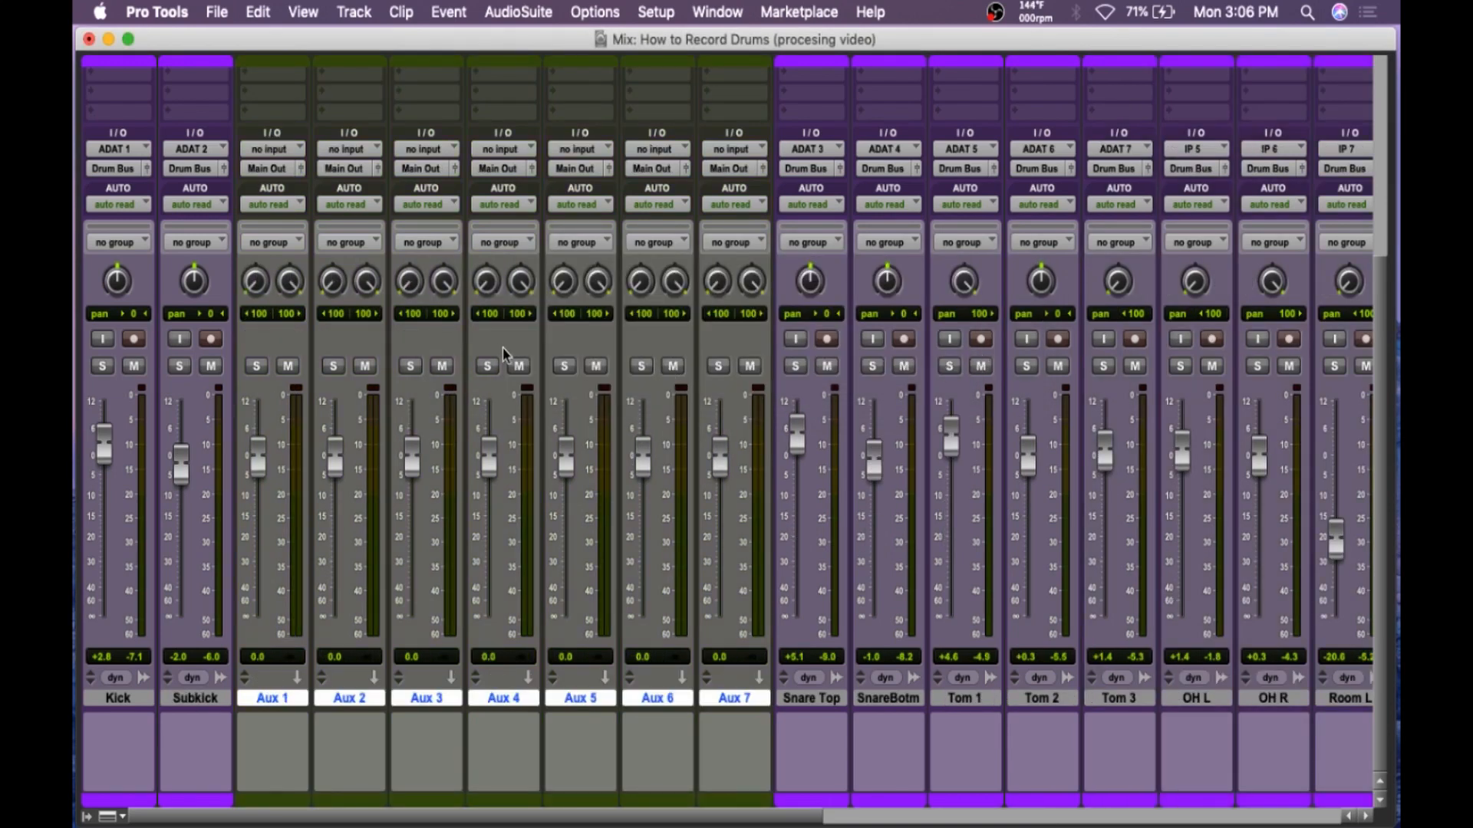
# - Route the outputs of all seven new aux tracks to the Drum Bus (Stereo) bus
pyautogui.click(504, 169)
pyautogui.moveTo(529, 188)
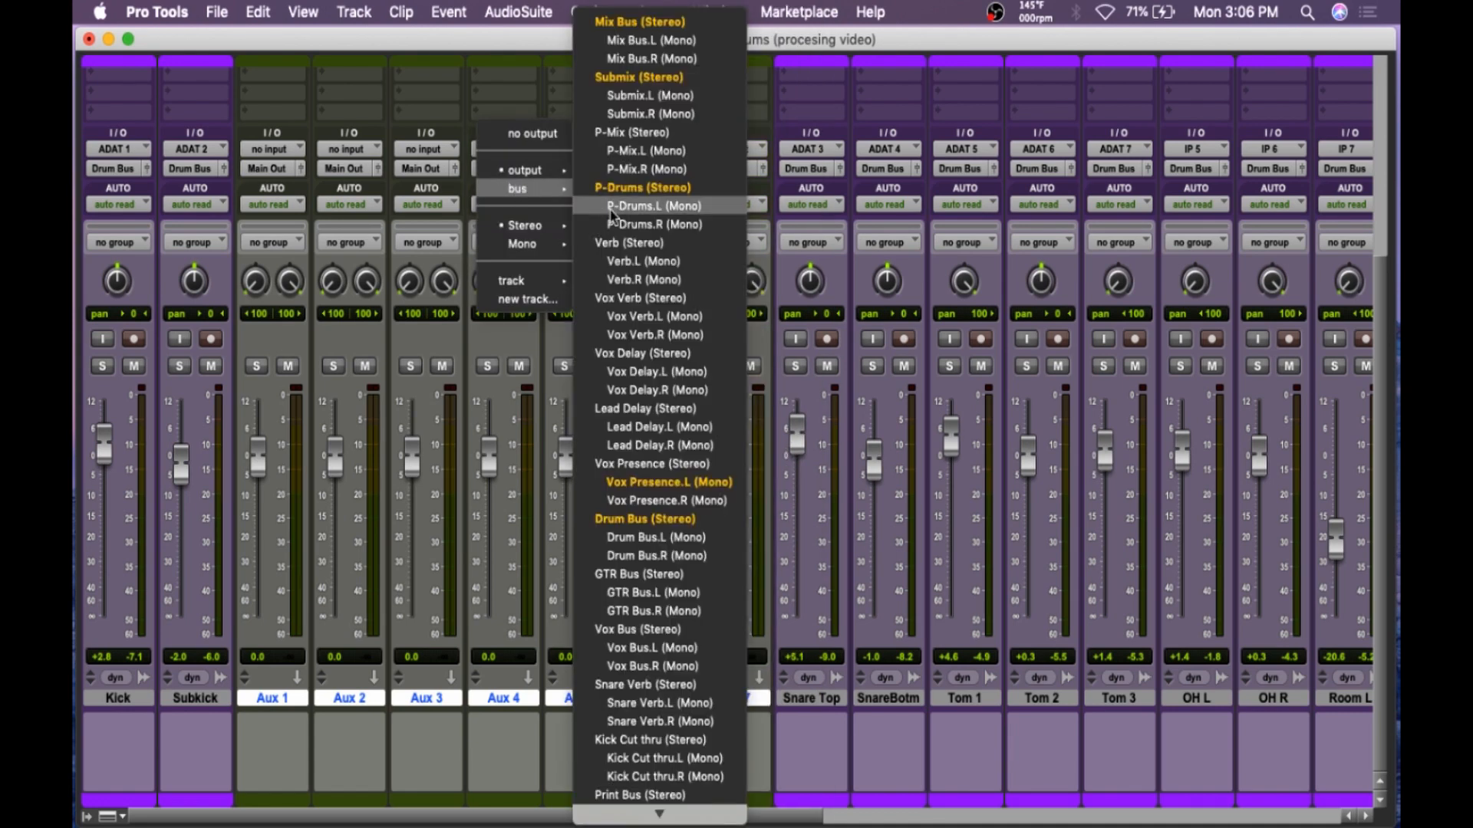
pyautogui.click(662, 518)
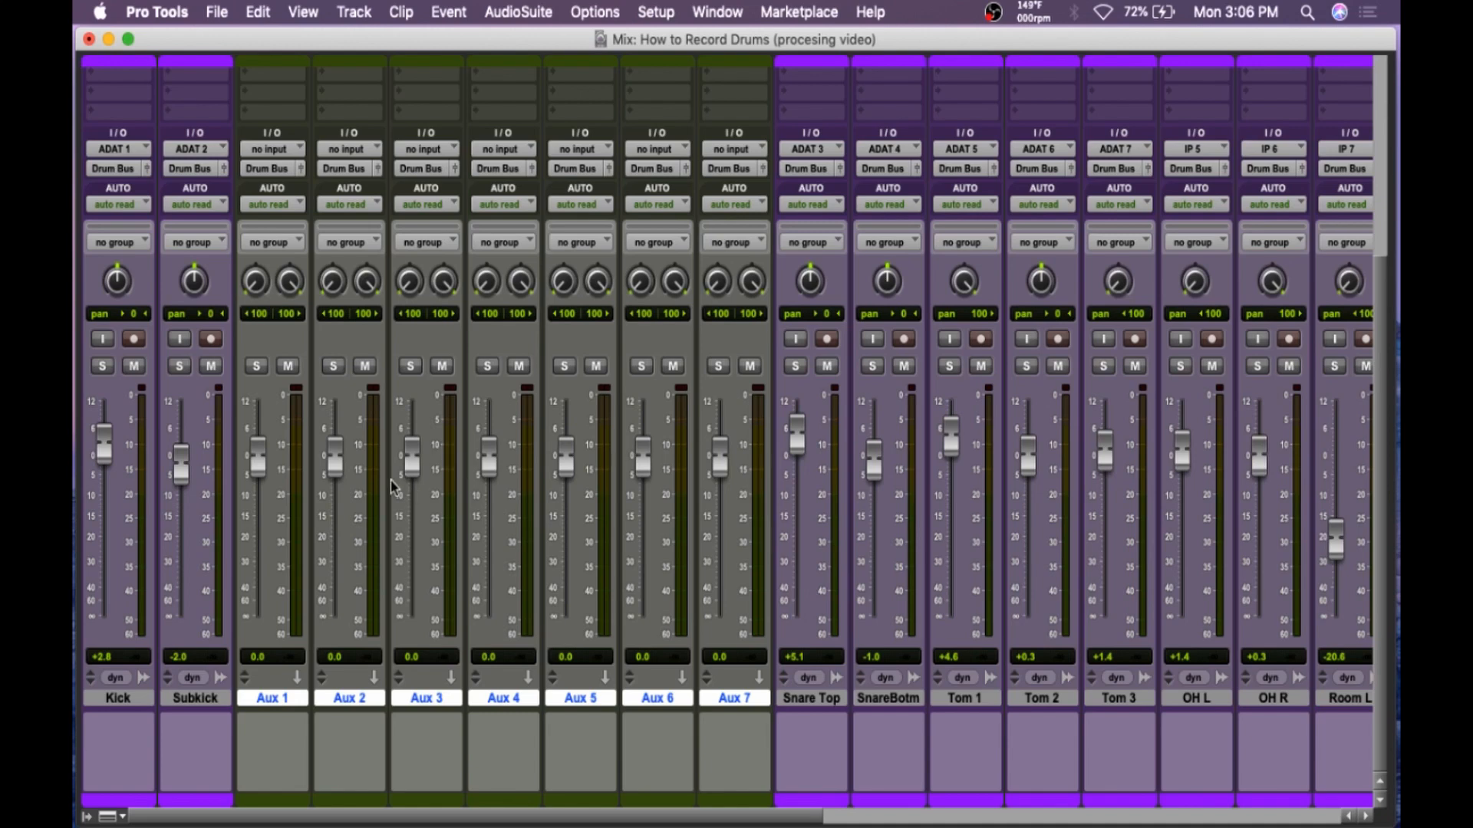
# - Rename the Aux 1 track as Kick Bus and set its input to the kick bus (Stereo) bus
pyautogui.doubleClick(282, 698)
pyautogui.write('Kick Bus')
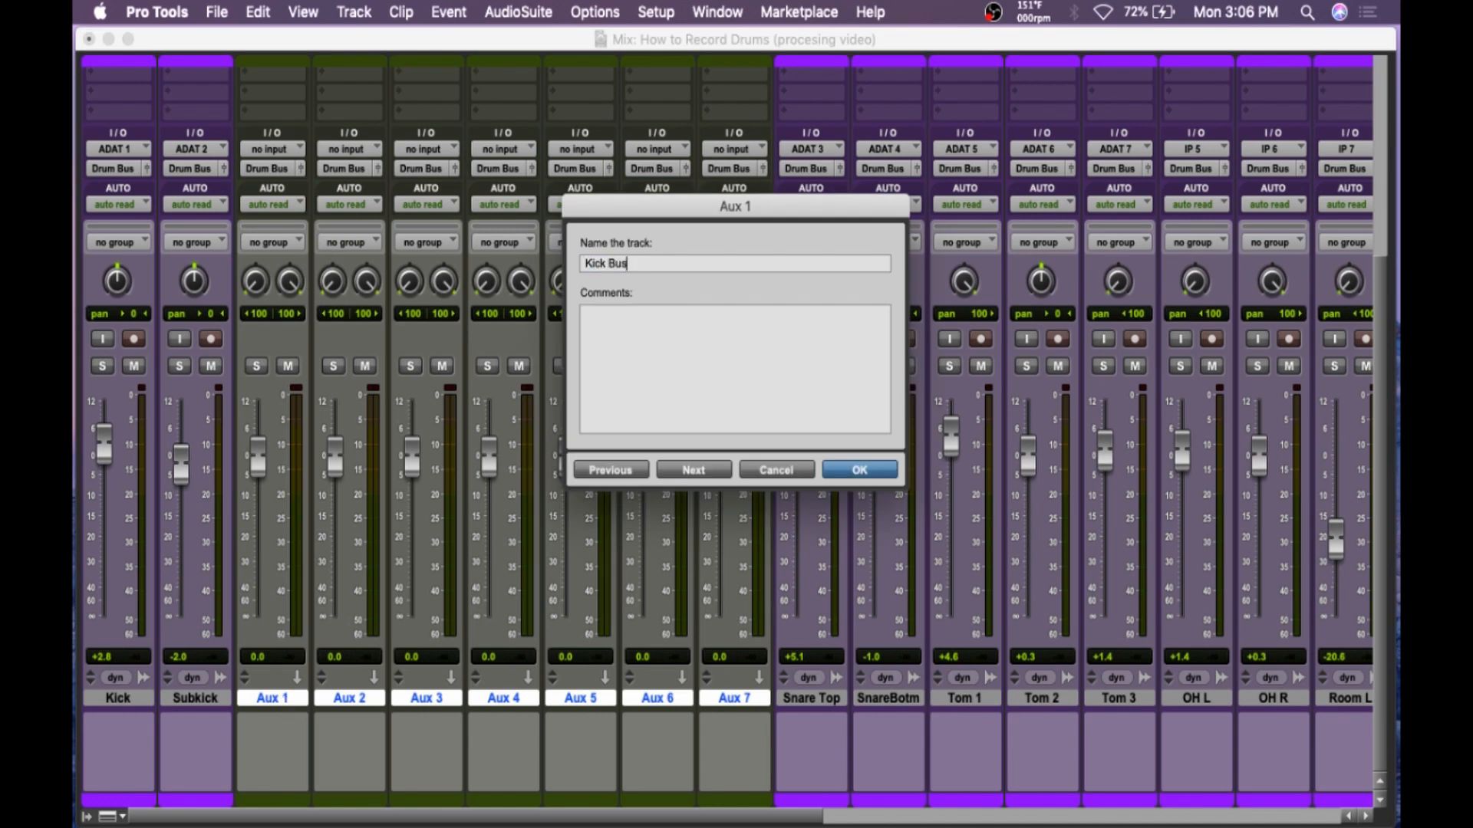
pyautogui.press('Return')
pyautogui.click(273, 149)
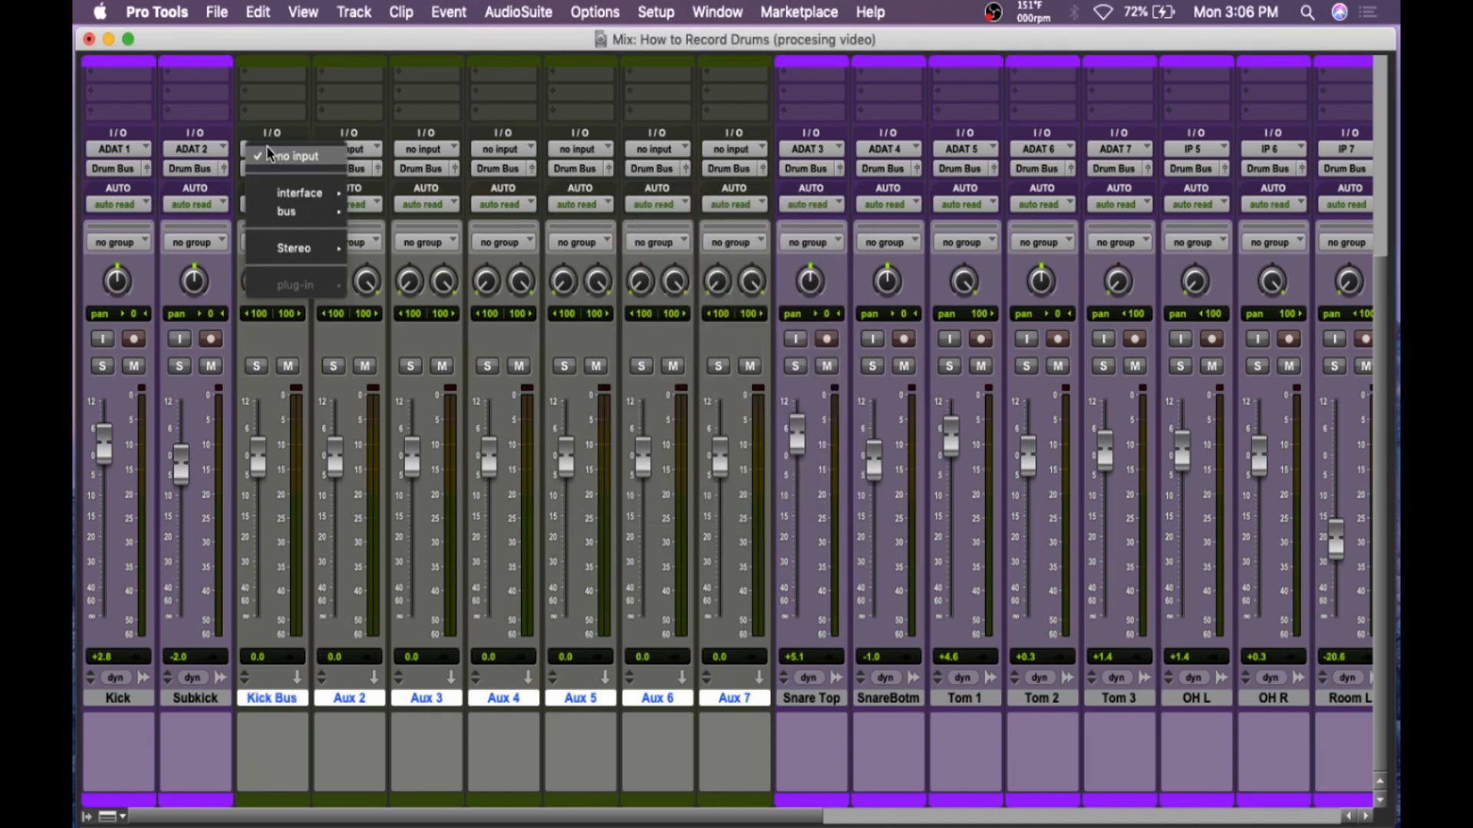
pyautogui.moveTo(290, 211)
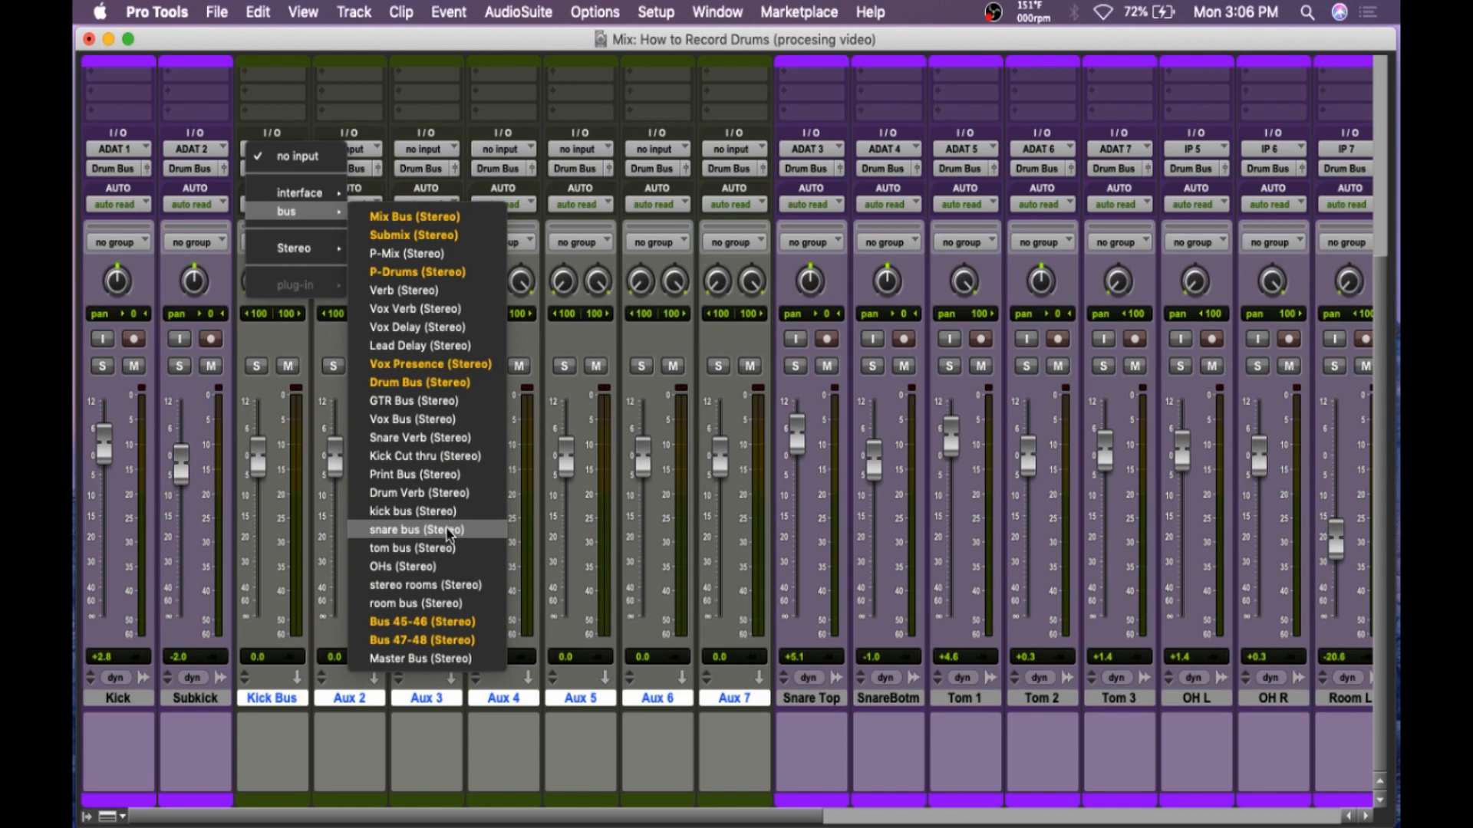
pyautogui.click(427, 518)
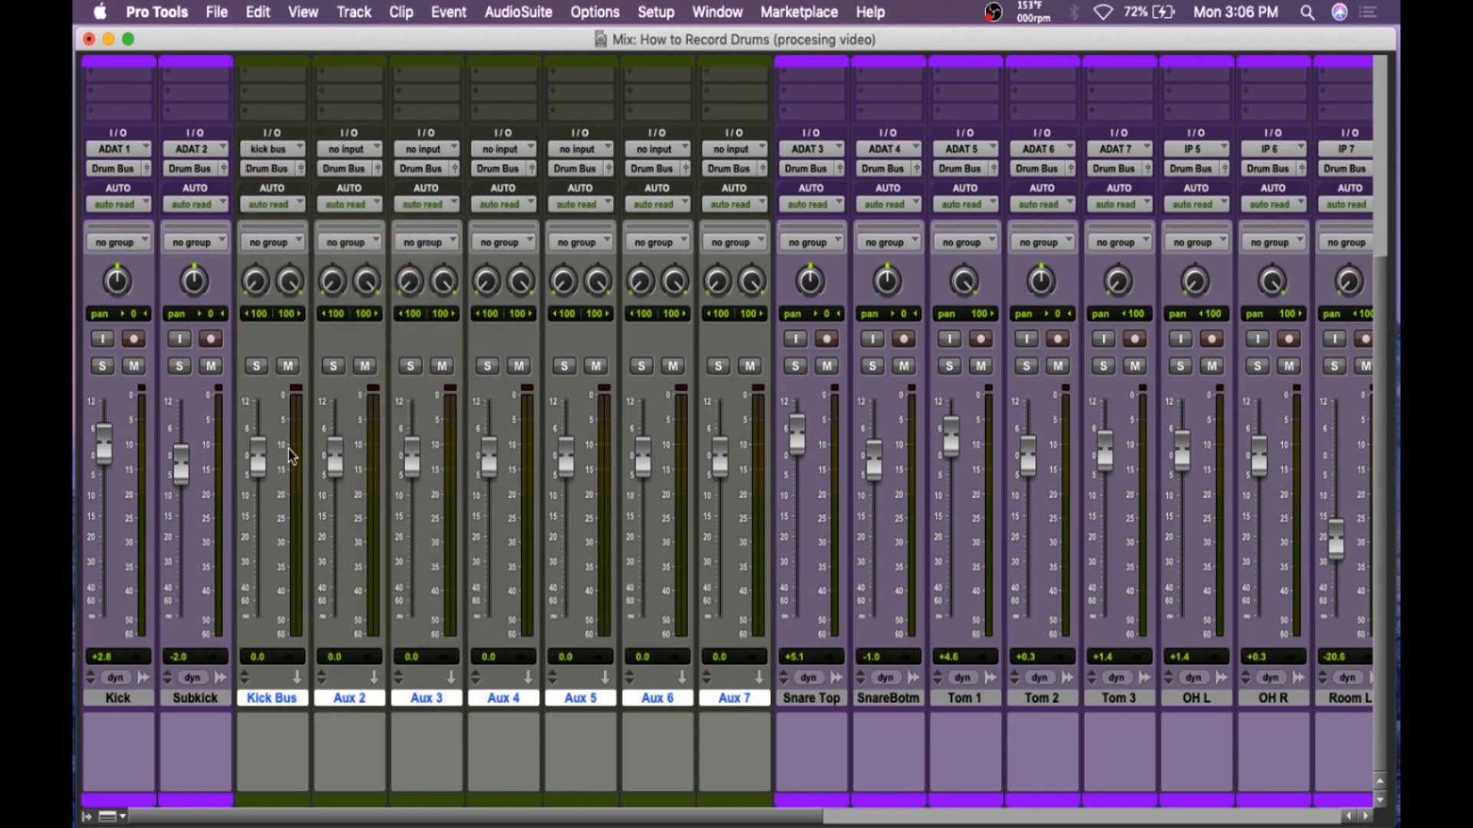
# - Route the outputs of the Kick and Subkick tracks together to the stereo kick bus
pyautogui.click(217, 700)
pyautogui.click(122, 700)
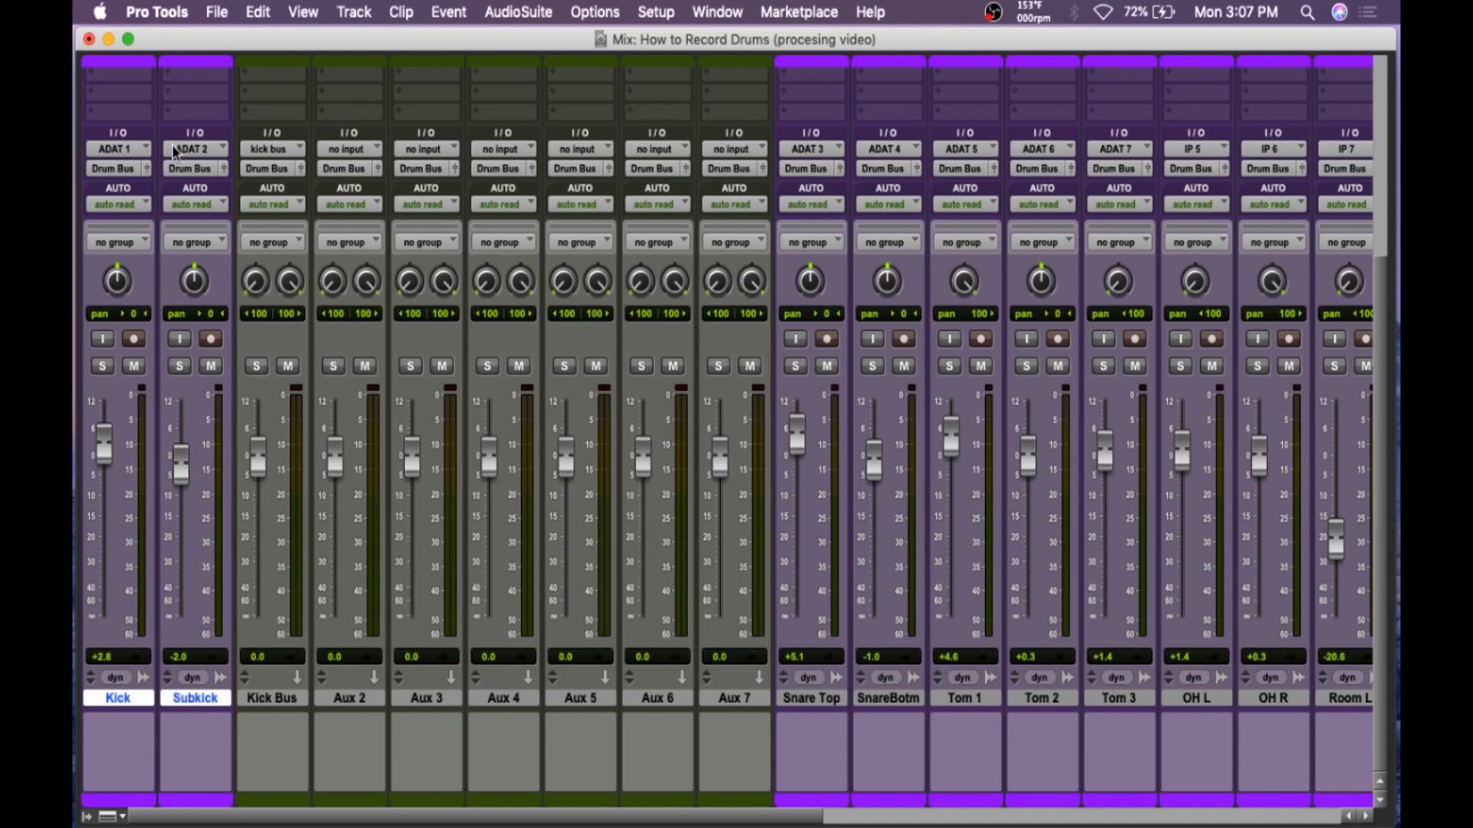
pyautogui.click(184, 168)
pyautogui.moveTo(213, 198)
pyautogui.scroll(-10, 367, 450)
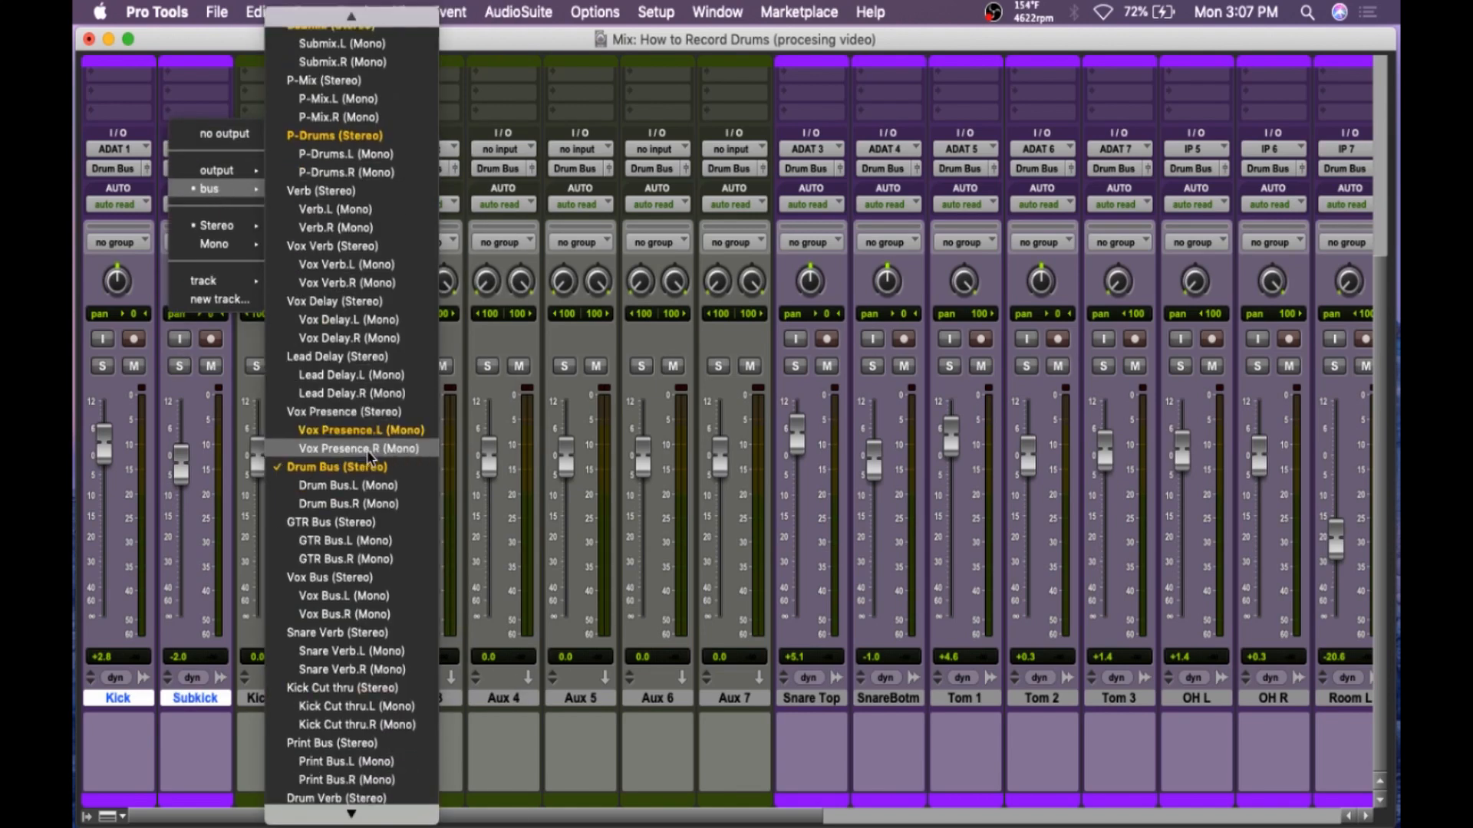
pyautogui.click(354, 338)
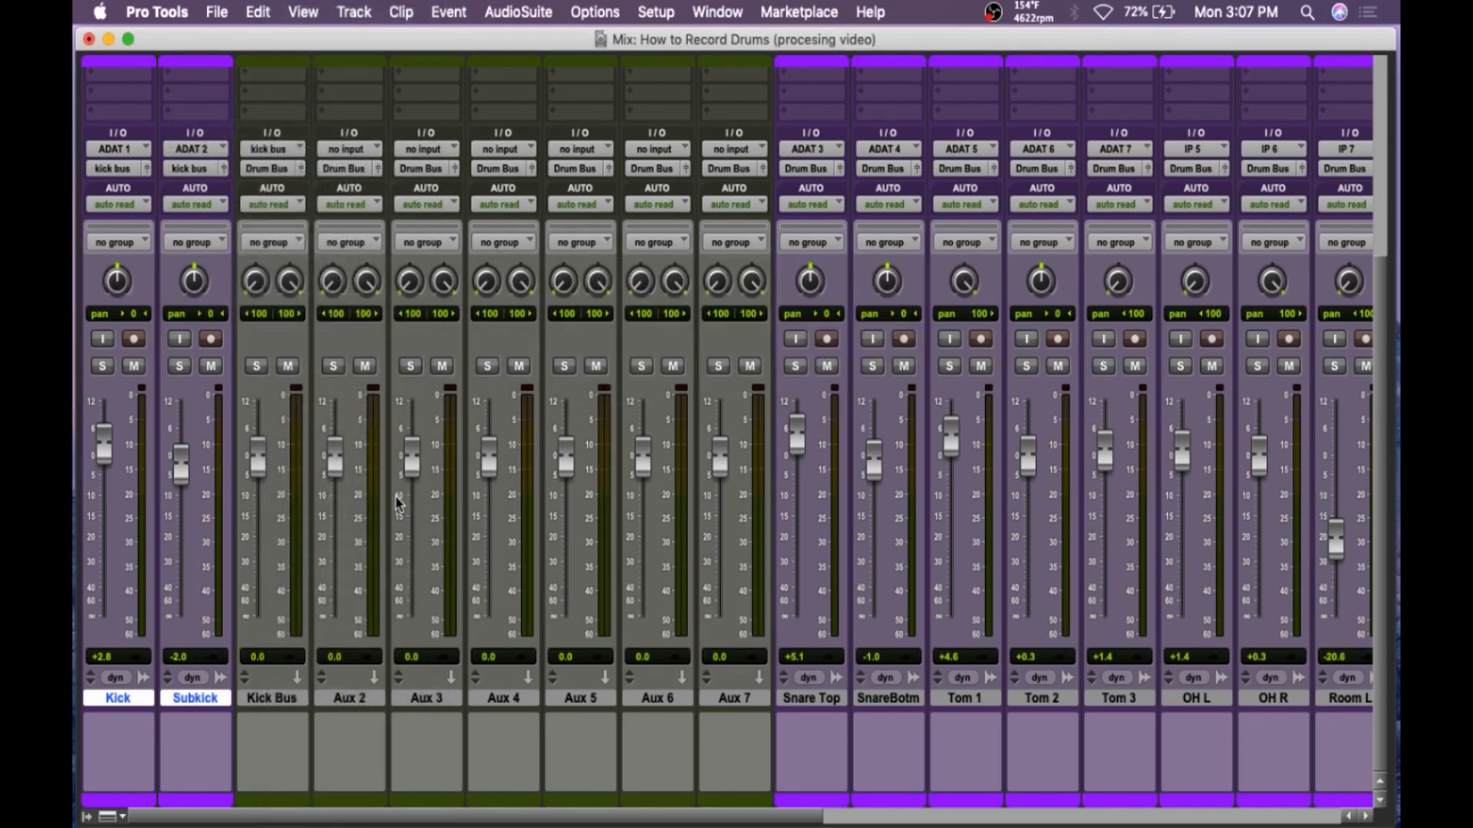
# - Move the Aux 2 and Aux 3 tracks between the SnareBotm and Tom 1 tracks
pyautogui.click(351, 699)
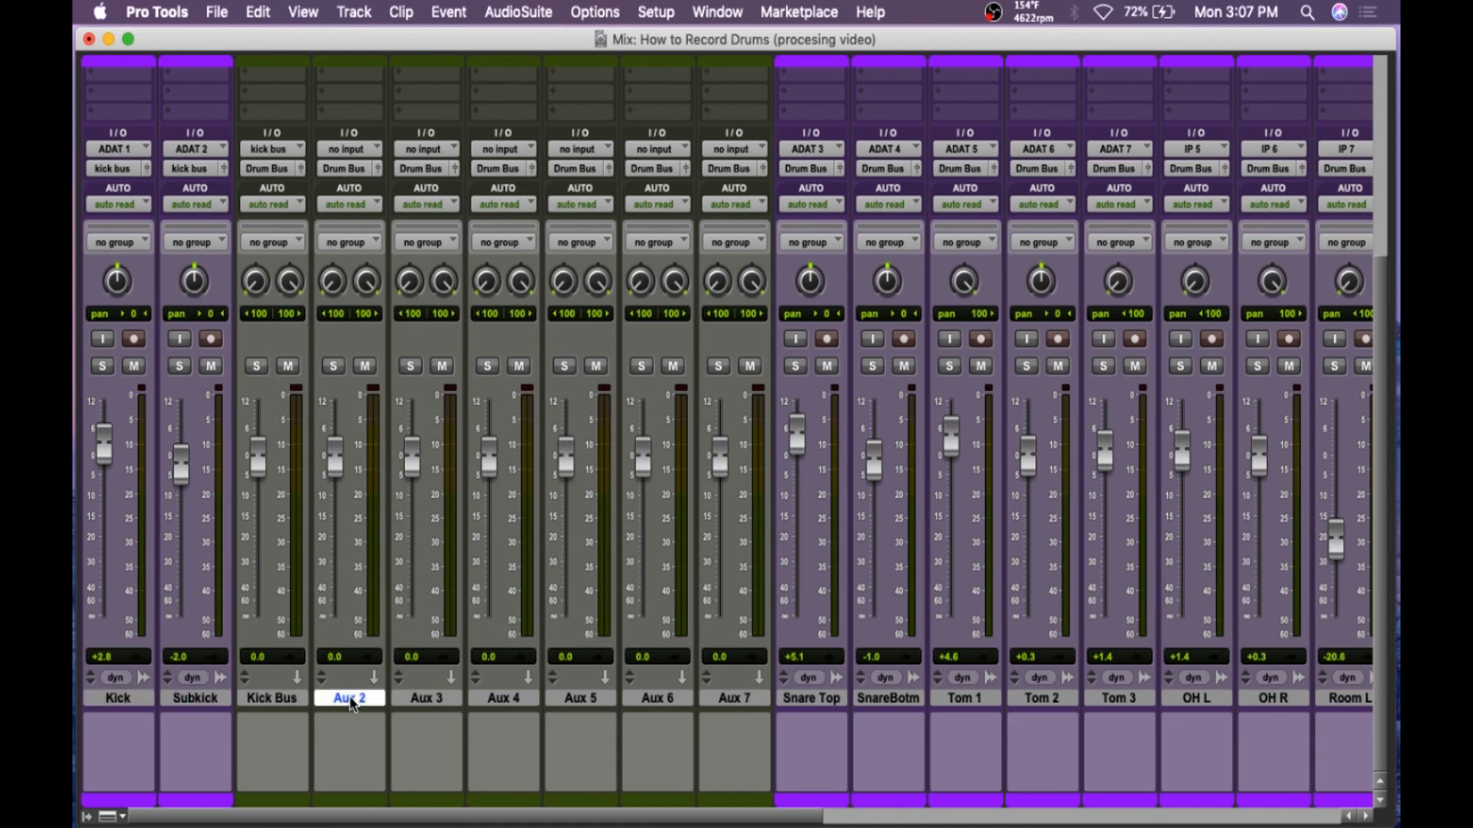
pyautogui.keyDown('shift'); pyautogui.click(426, 698); pyautogui.keyUp('shift')
pyautogui.moveTo(350, 699); pyautogui.dragTo(911, 725)
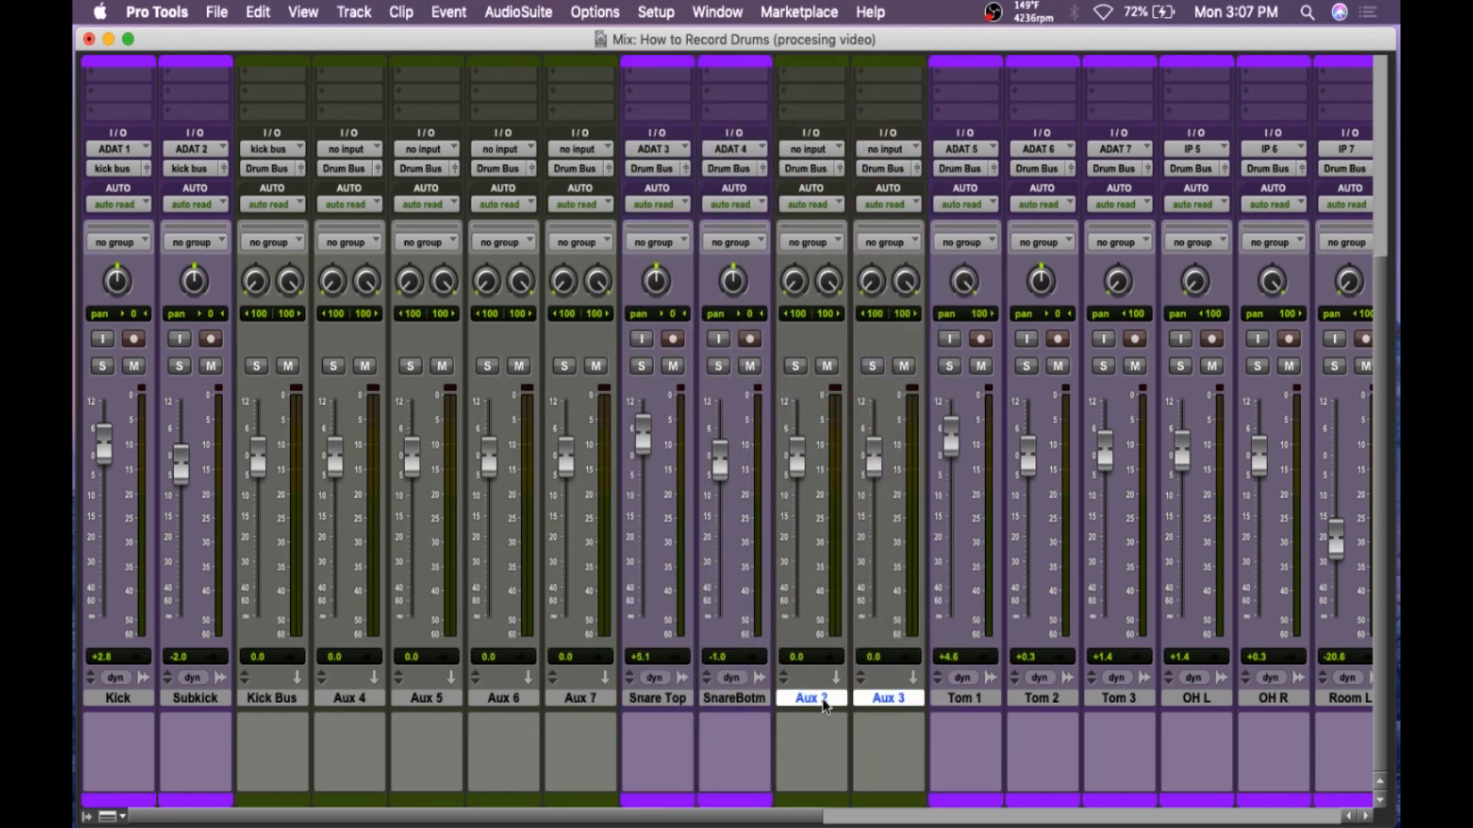
# - Rename the Aux 2 track as Snare bus and the Aux 3 track as Snare verb
pyautogui.doubleClick(815, 699)
pyautogui.write('Snare bus')
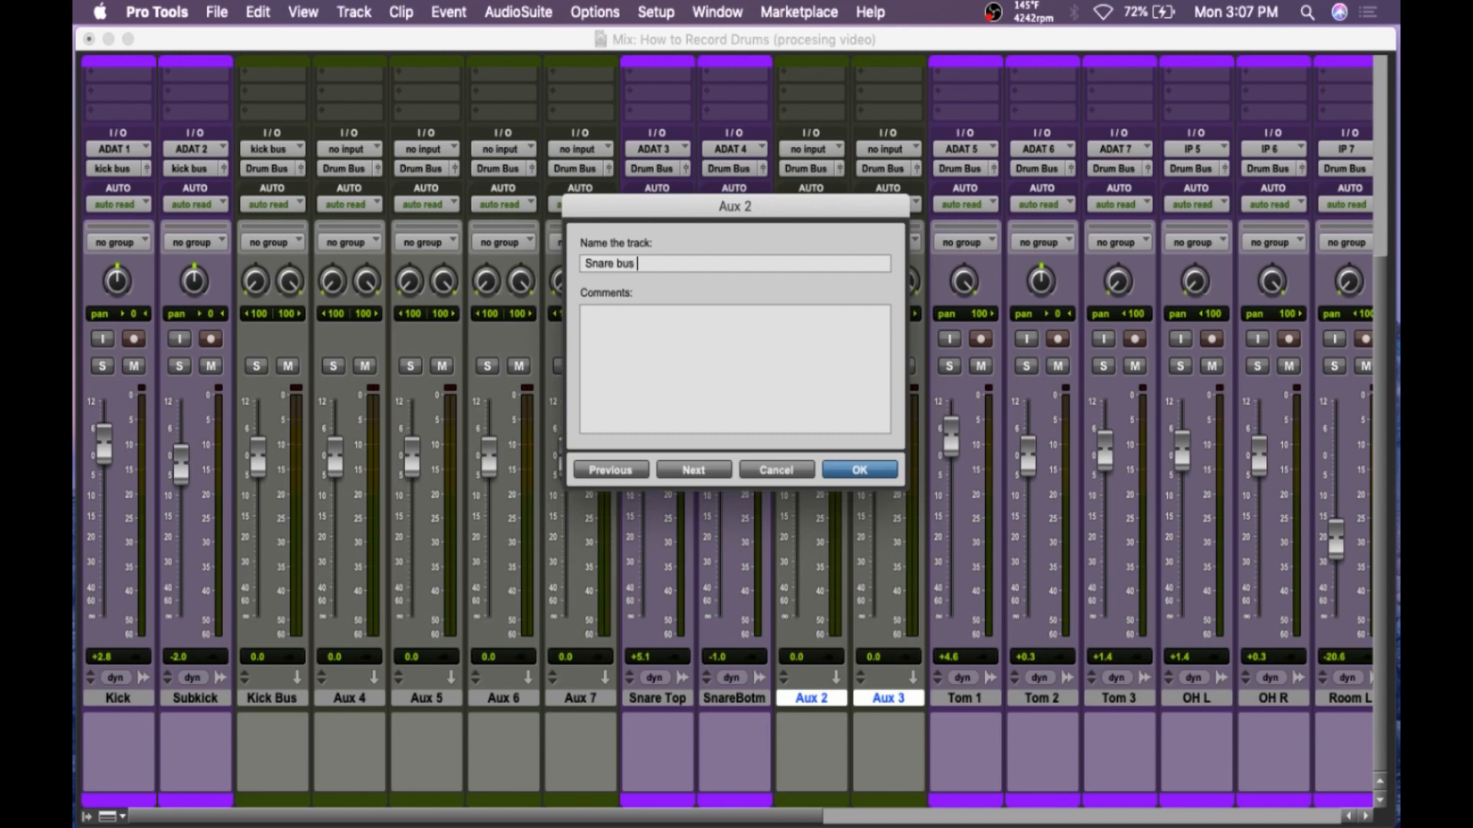
pyautogui.press('Return')
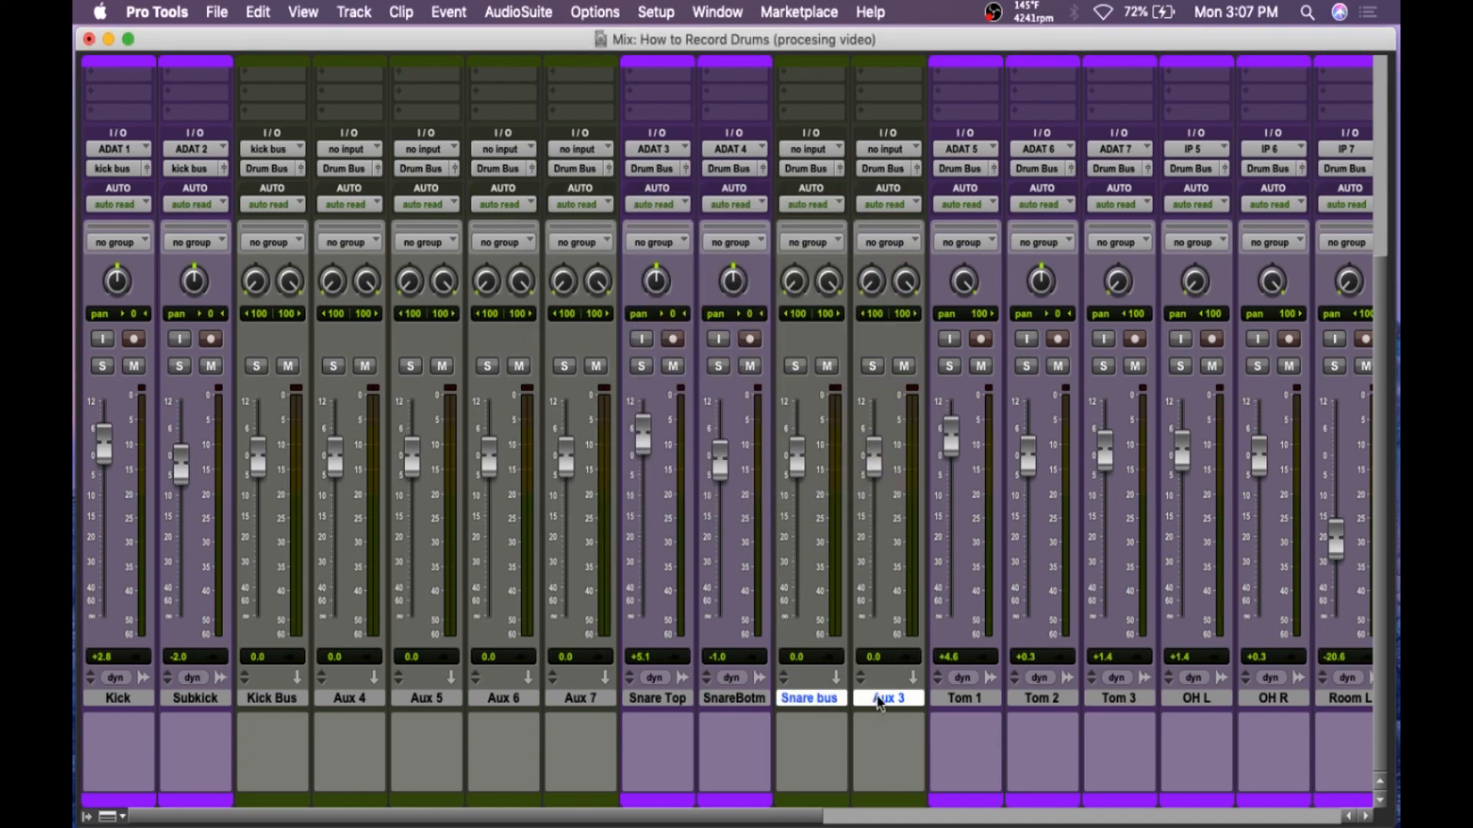
pyautogui.doubleClick(878, 698)
pyautogui.write('S')
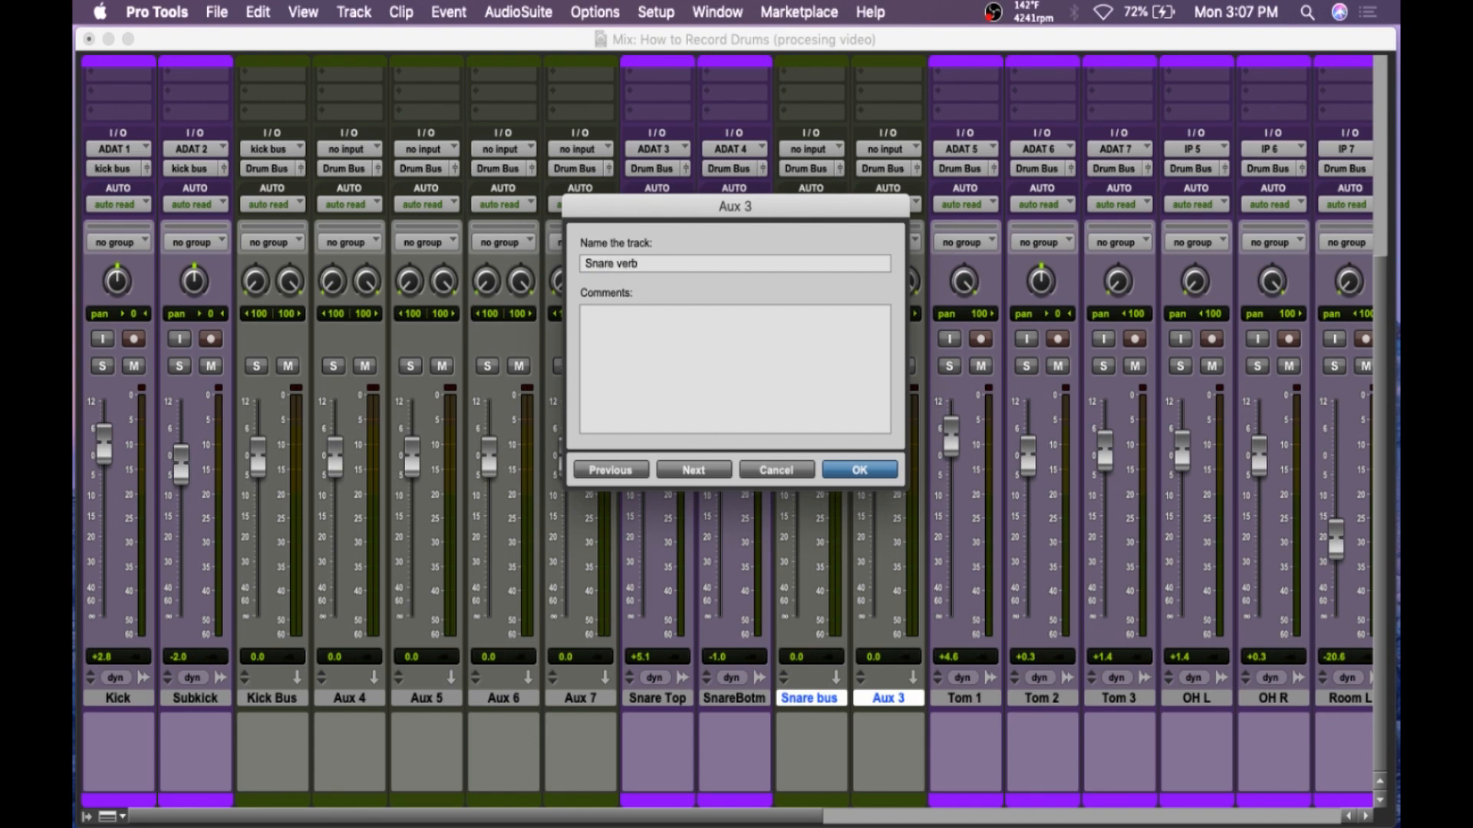
pyautogui.write('nare verb')
pyautogui.press('Return')
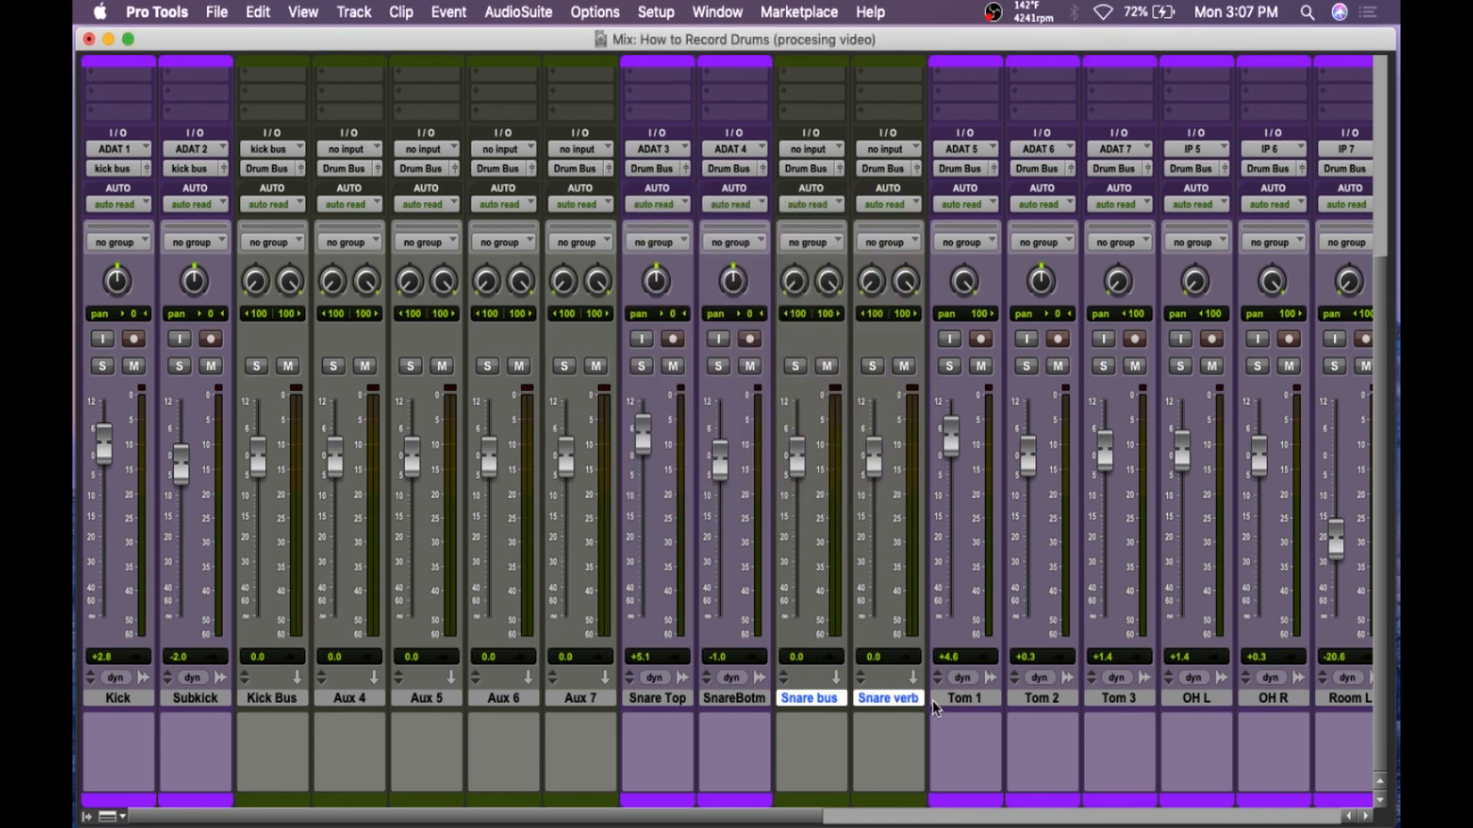
# - Set the input of the Snare bus track to the snare bus (Stereo) bus
pyautogui.click(804, 151)
pyautogui.moveTo(836, 212)
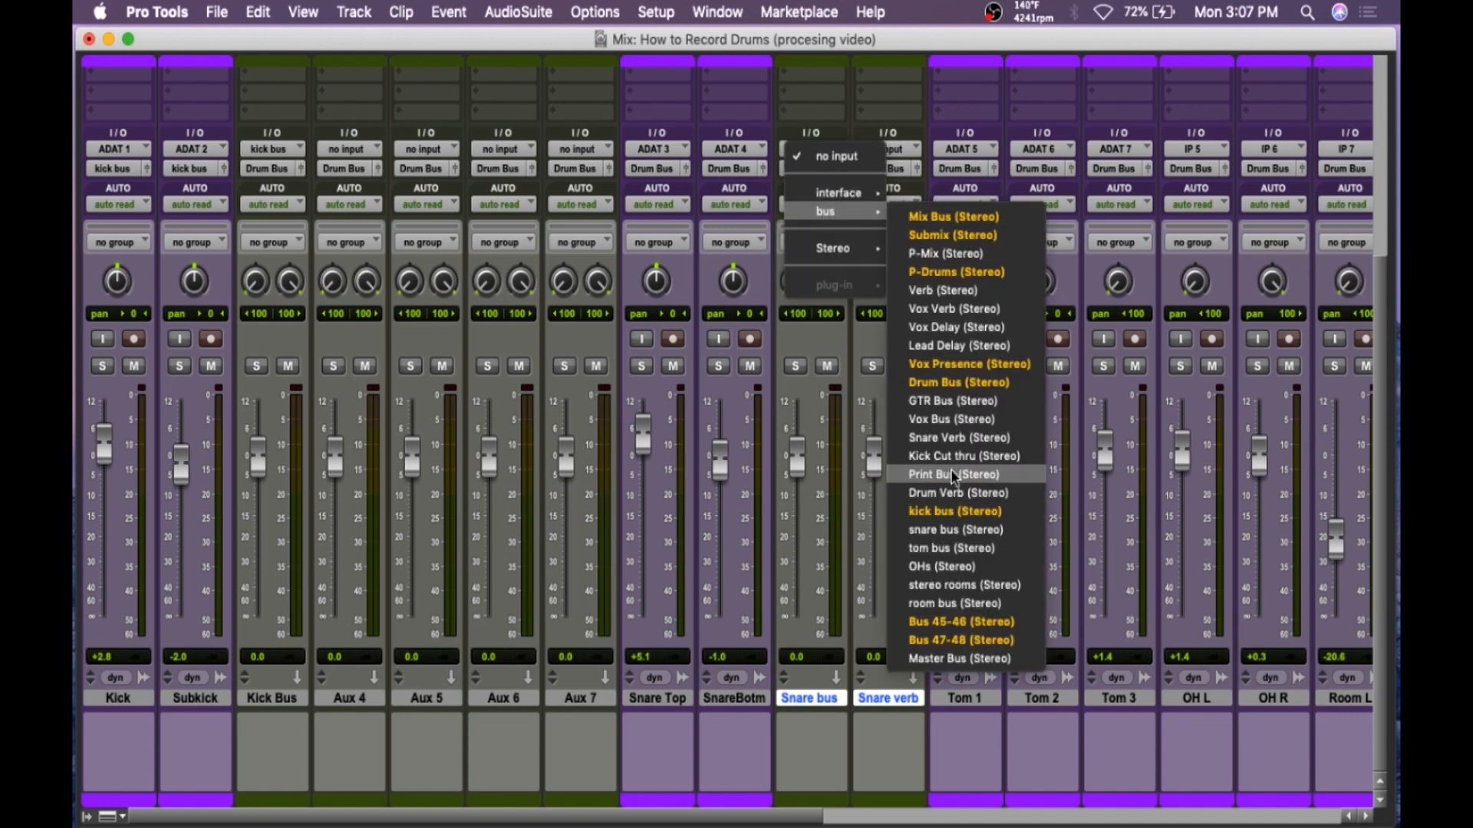
pyautogui.click(995, 531)
# - Set the Snare verb track's input to the Snare Verb (Stereo) bus and lower its volume fader all the way to -∞
pyautogui.click(890, 148)
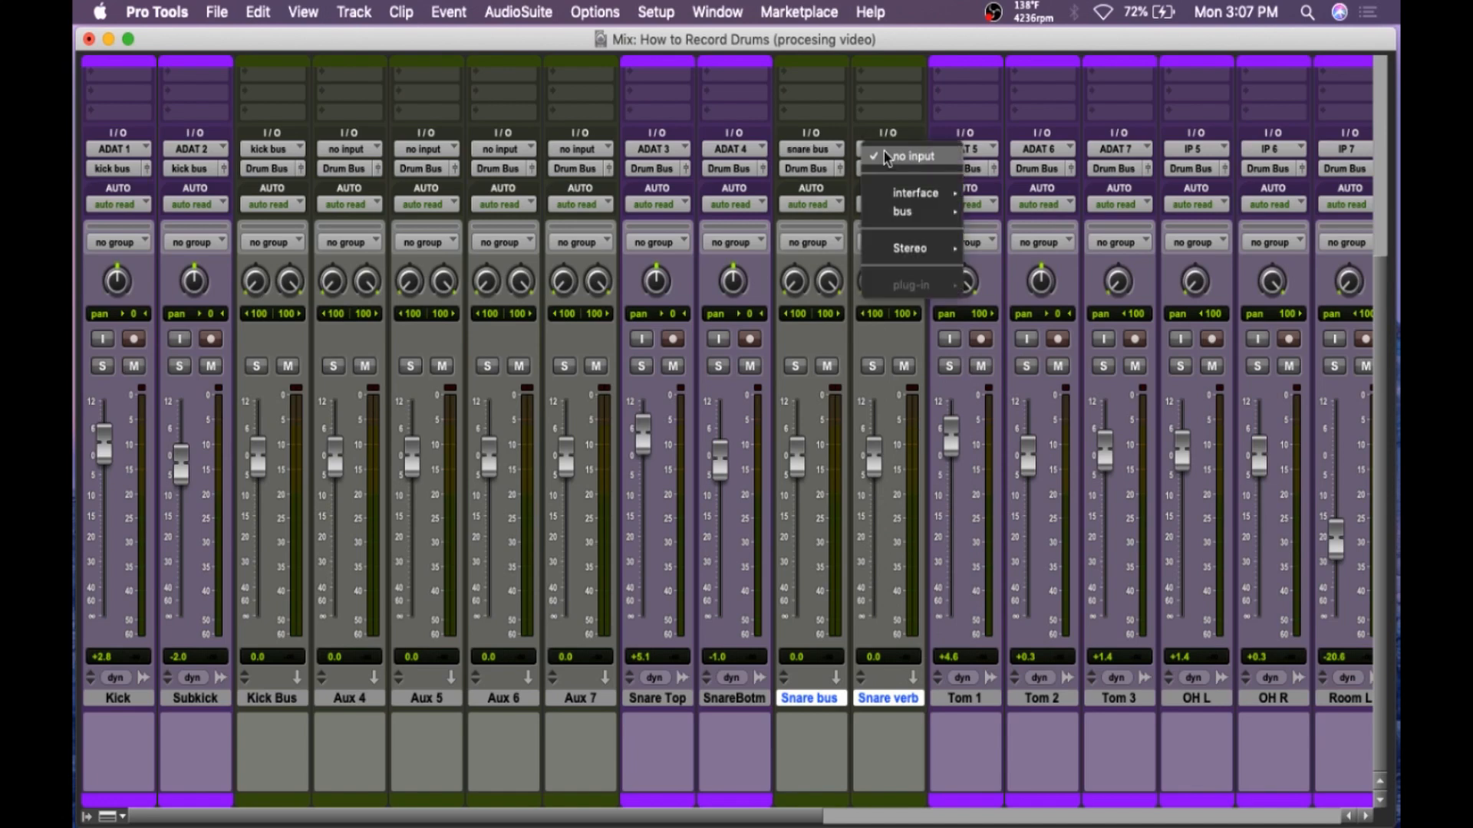
pyautogui.moveTo(911, 219)
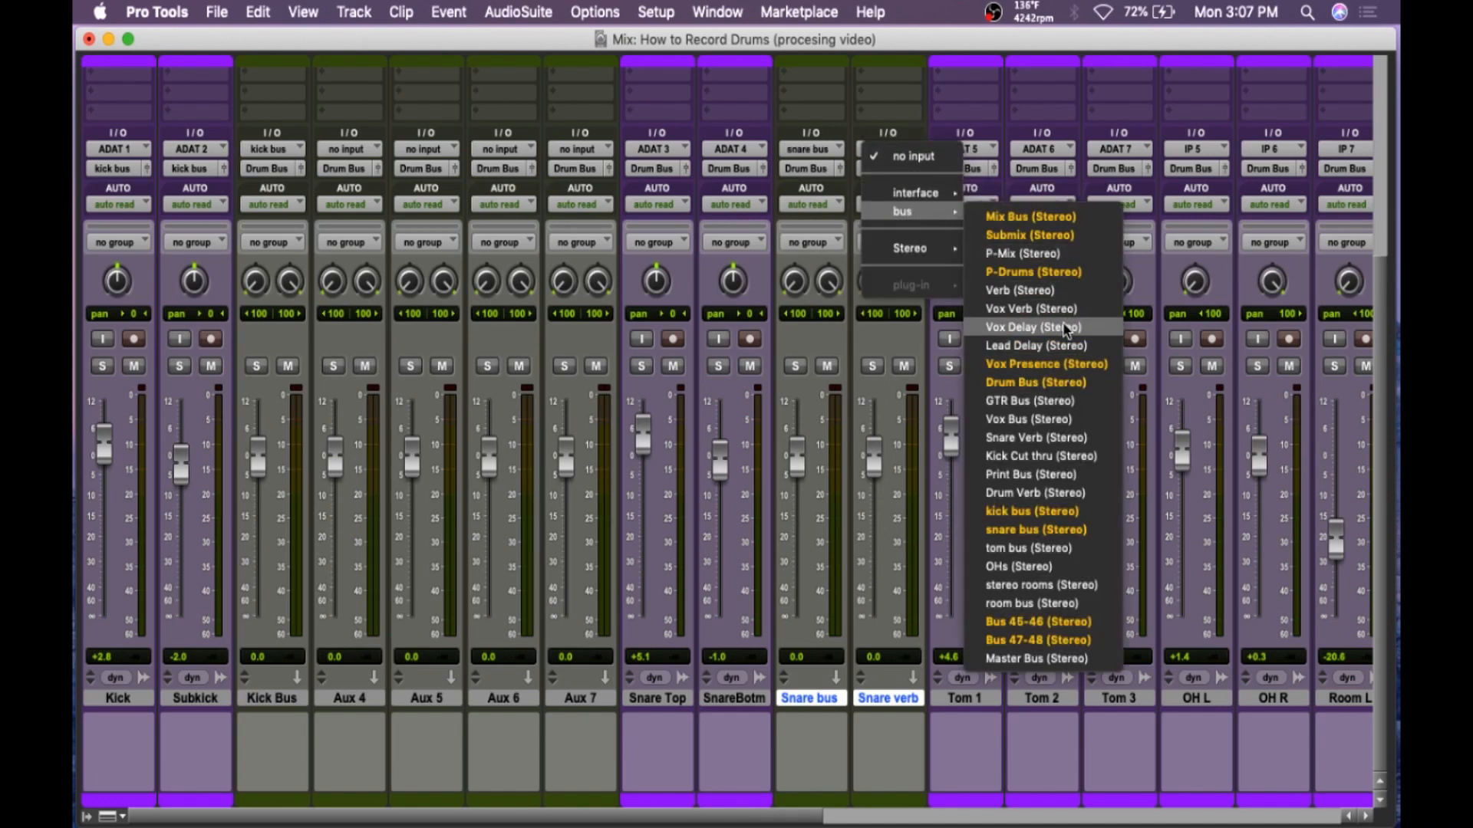
pyautogui.click(1067, 436)
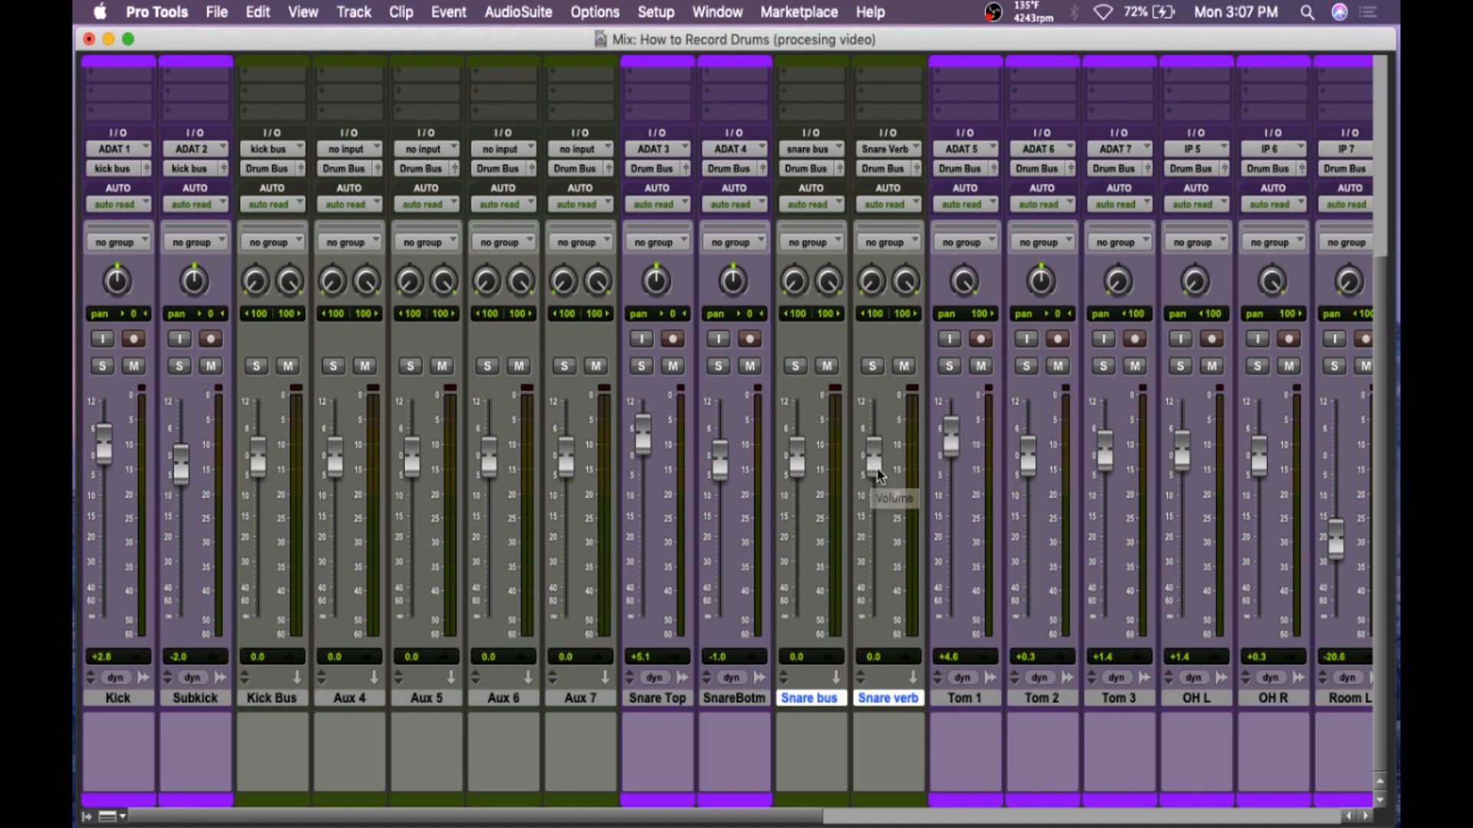
pyautogui.moveTo(874, 462); pyautogui.dragTo(877, 669)
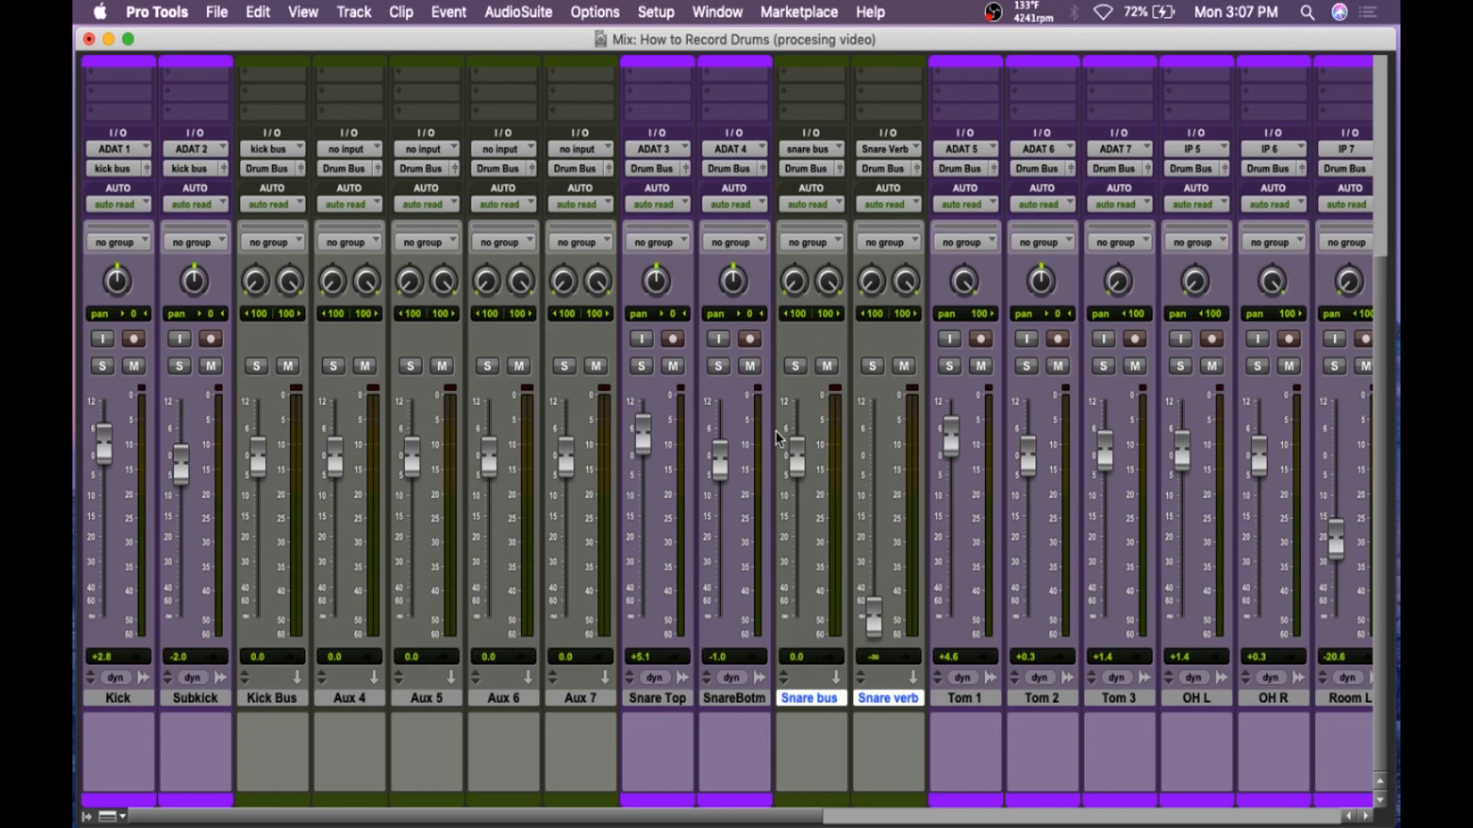
# - Route the outputs of the Snare Top and SnareBotm tracks together to the snare bus (Stereo) bus
pyautogui.click(758, 702)
pyautogui.keyDown('shift'); pyautogui.click(659, 699); pyautogui.keyUp('shift')
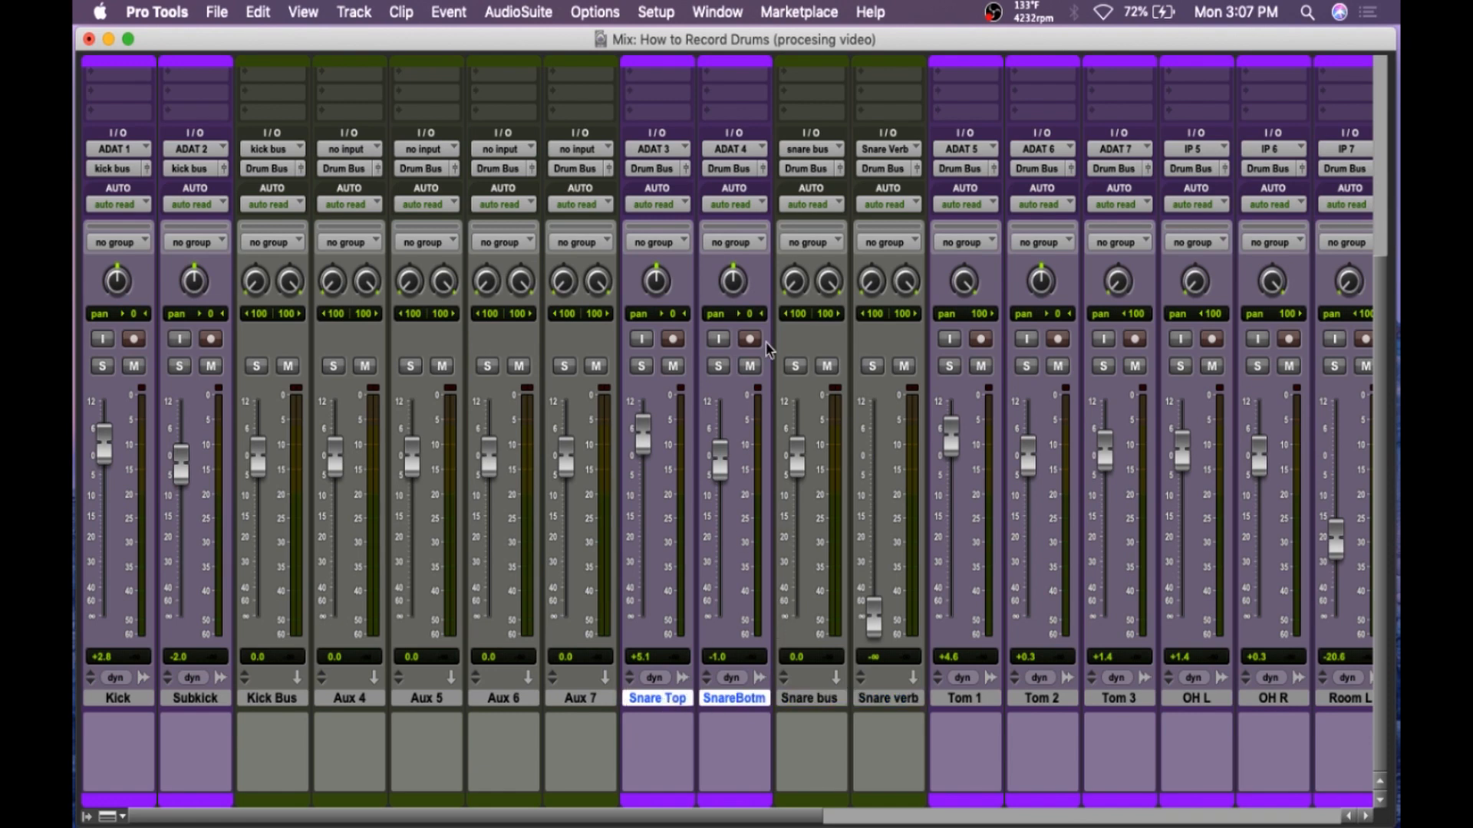
pyautogui.click(727, 172)
pyautogui.moveTo(754, 189)
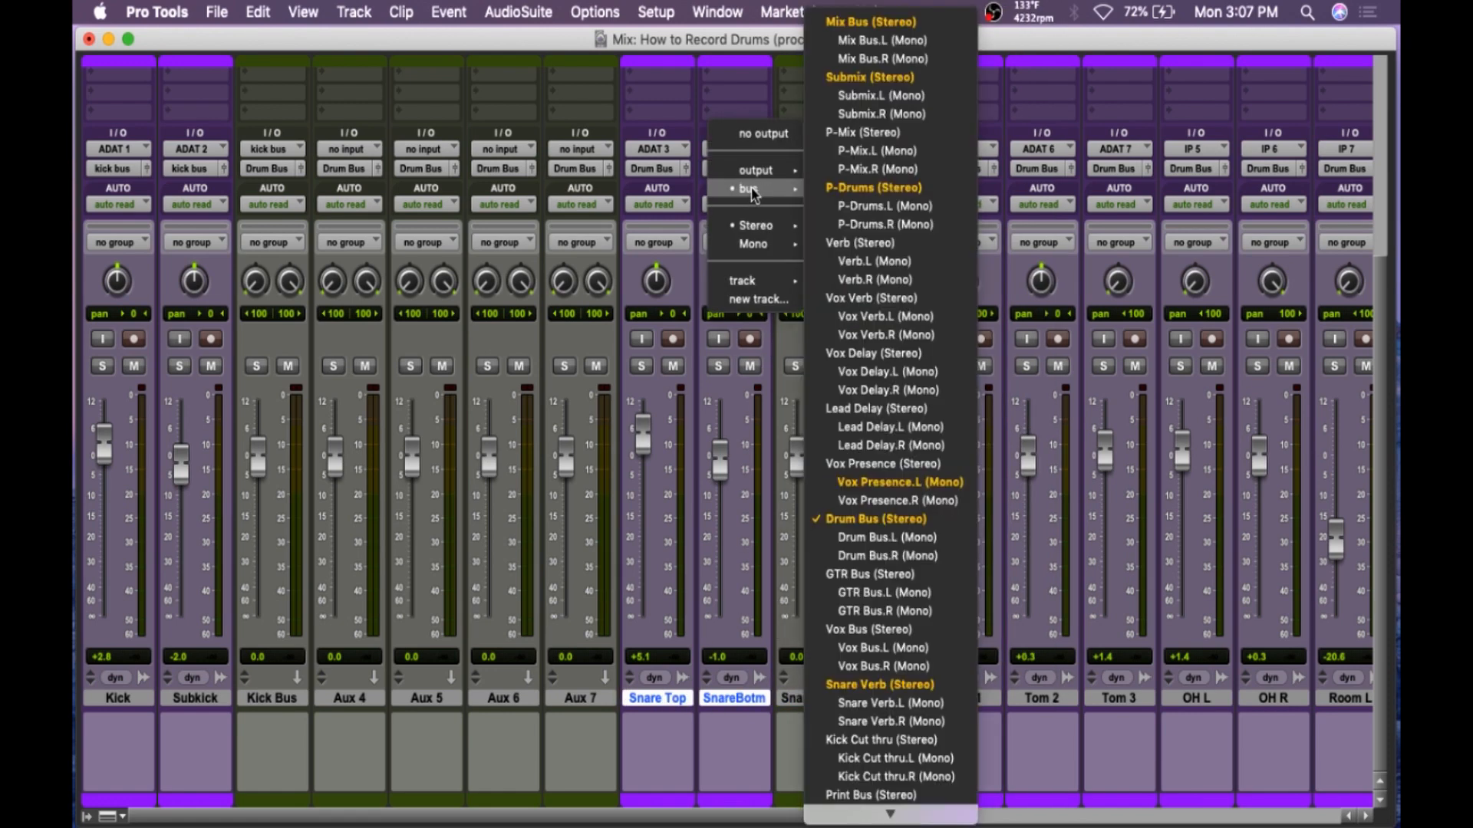
pyautogui.scroll(-10, 870, 504)
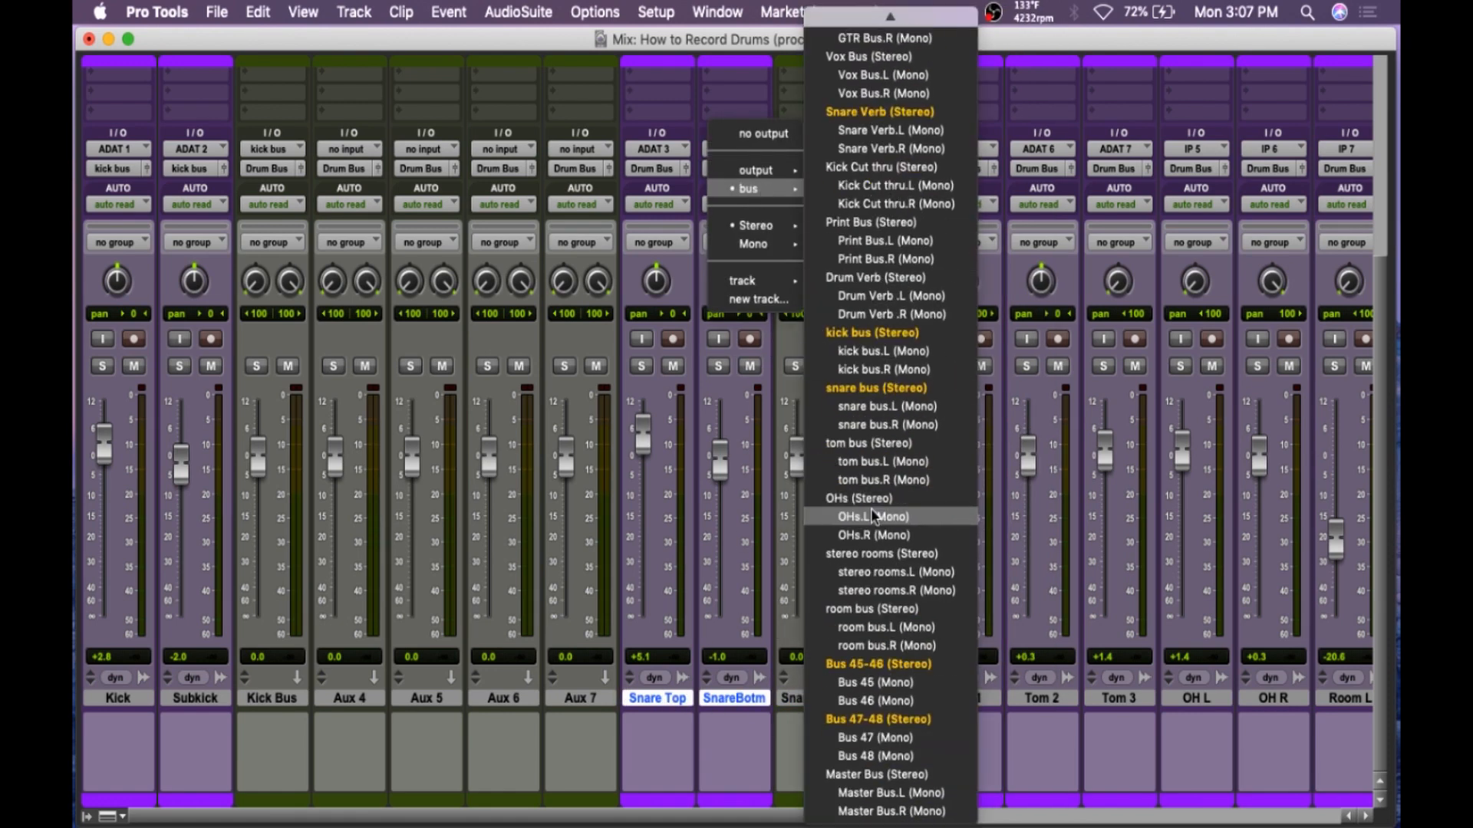
pyautogui.click(898, 393)
# - Add a send to Snare Verb (Stereo) in send slot C of the Snare bus track and set its level to 0.0
pyautogui.scroll(5, 814, 191)
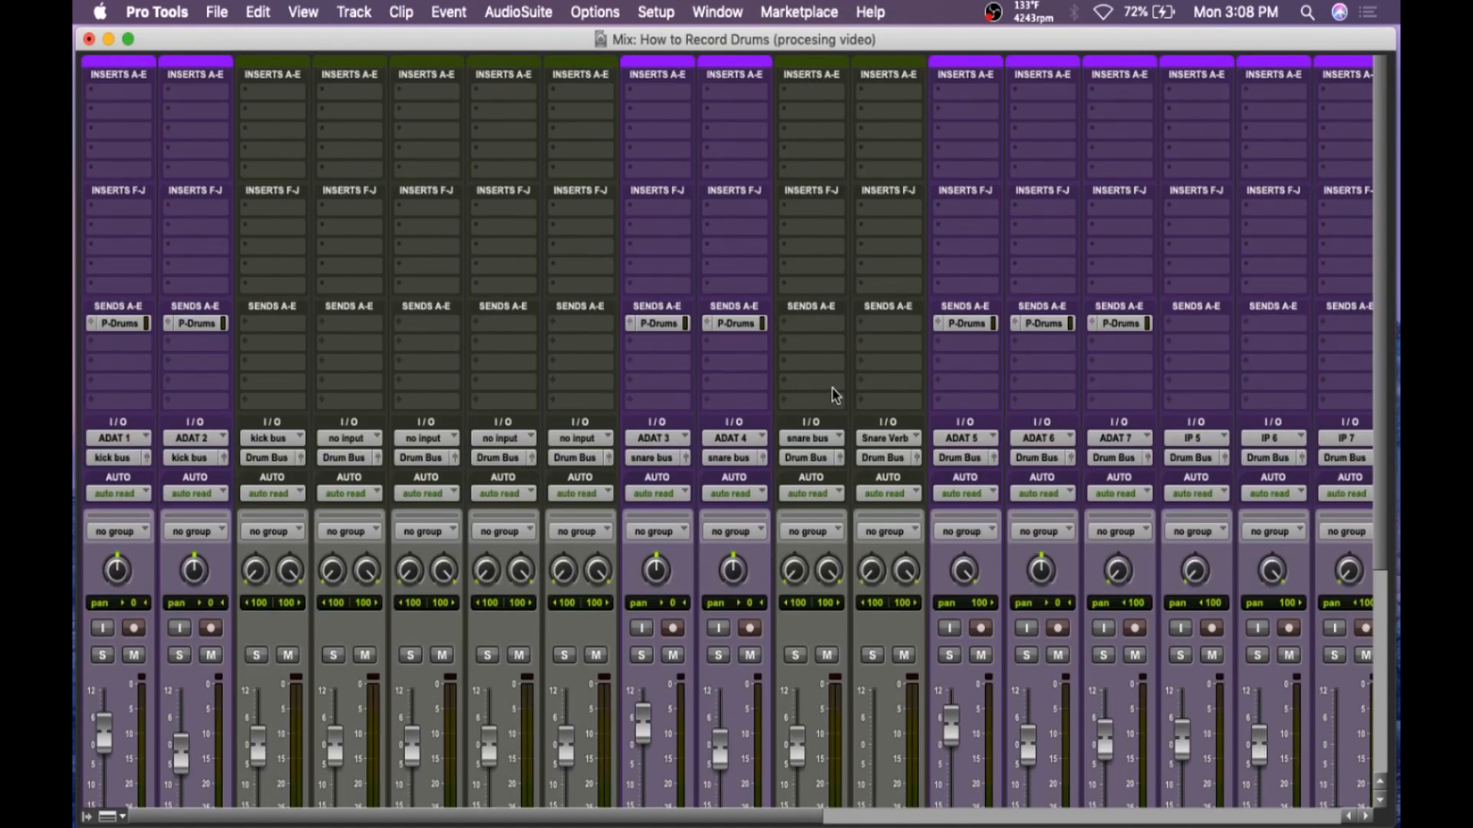
pyautogui.click(810, 367)
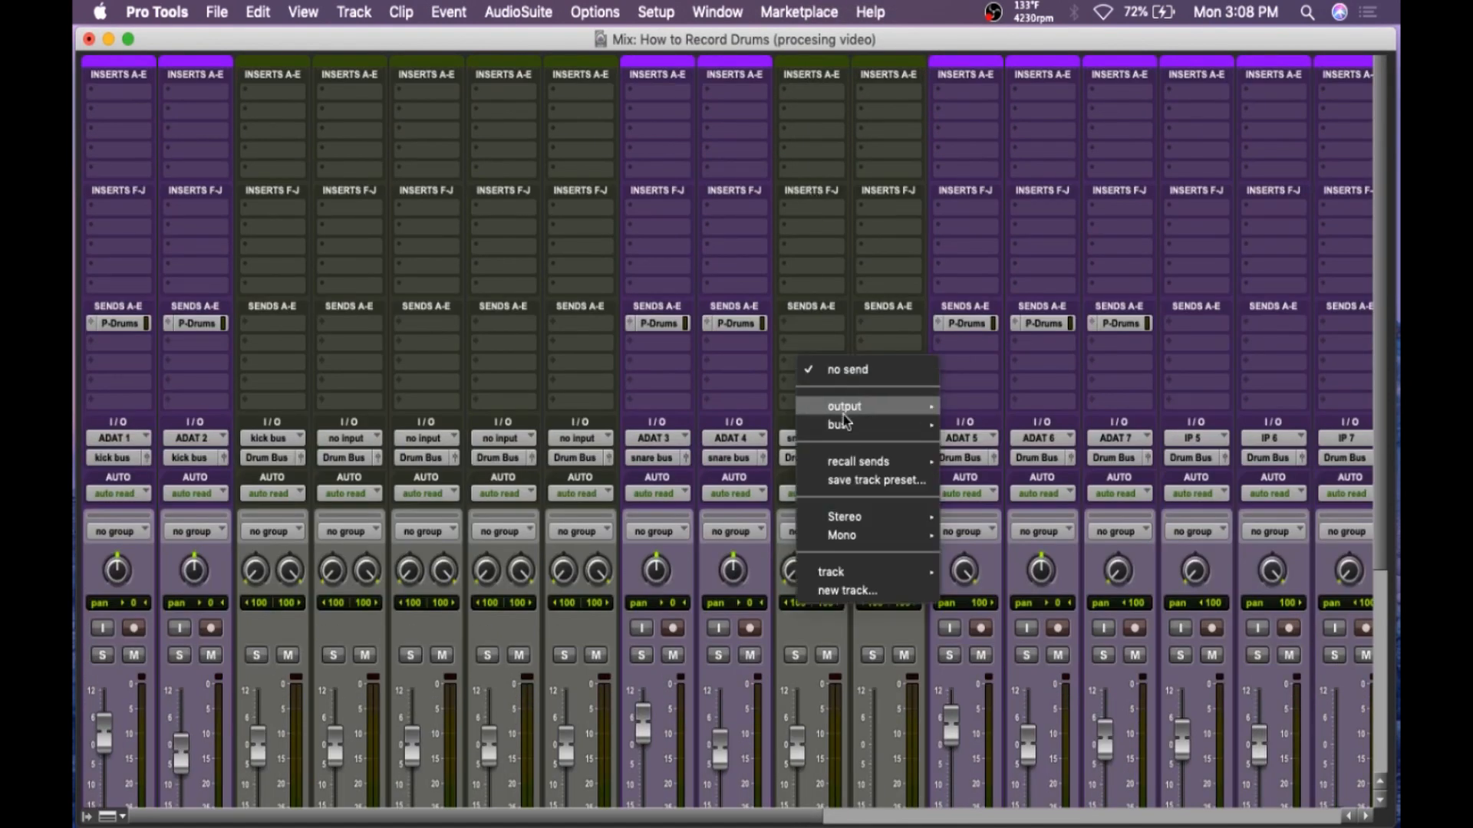
pyautogui.moveTo(844, 428)
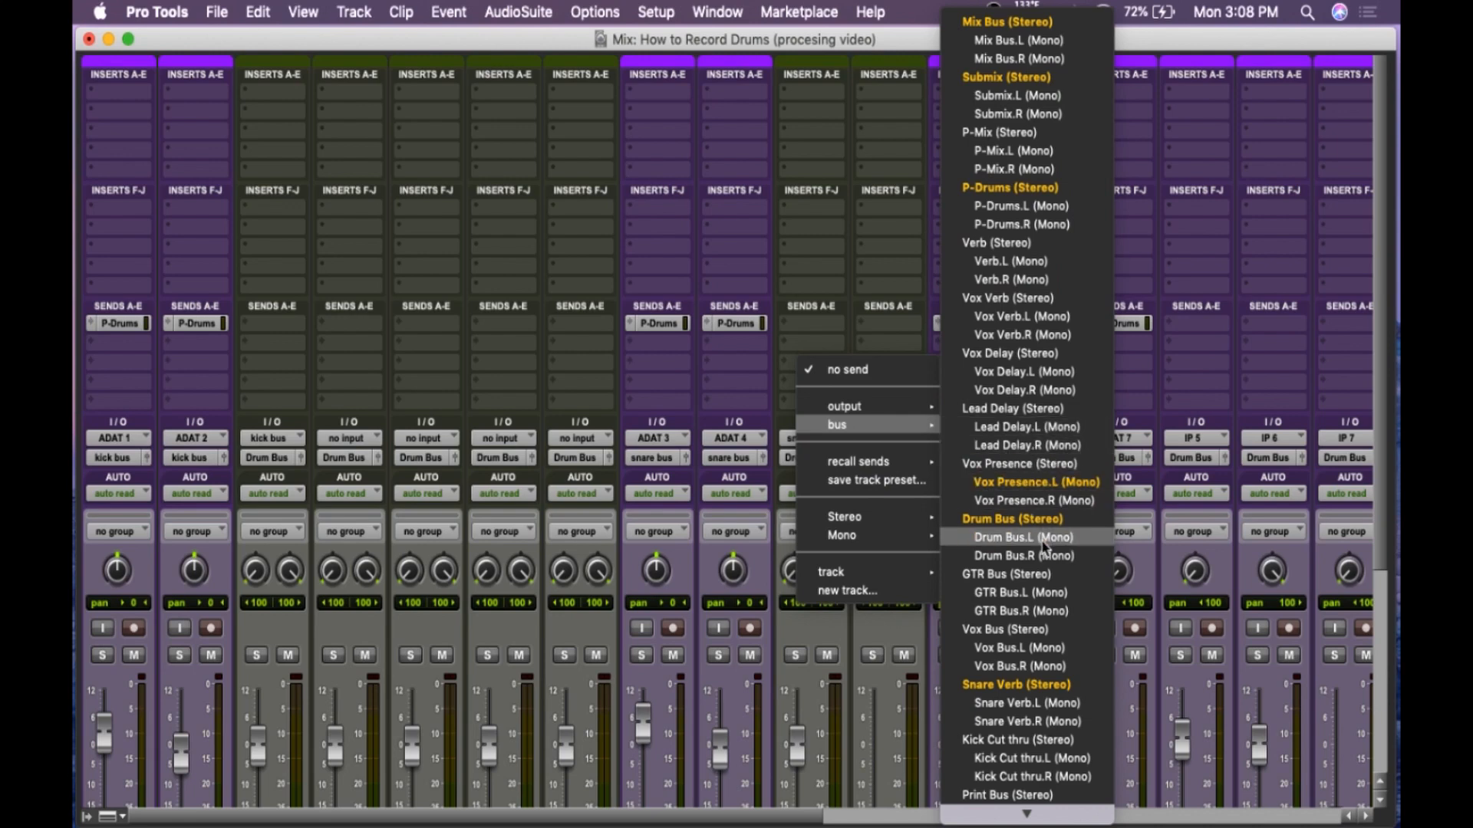
pyautogui.click(1052, 681)
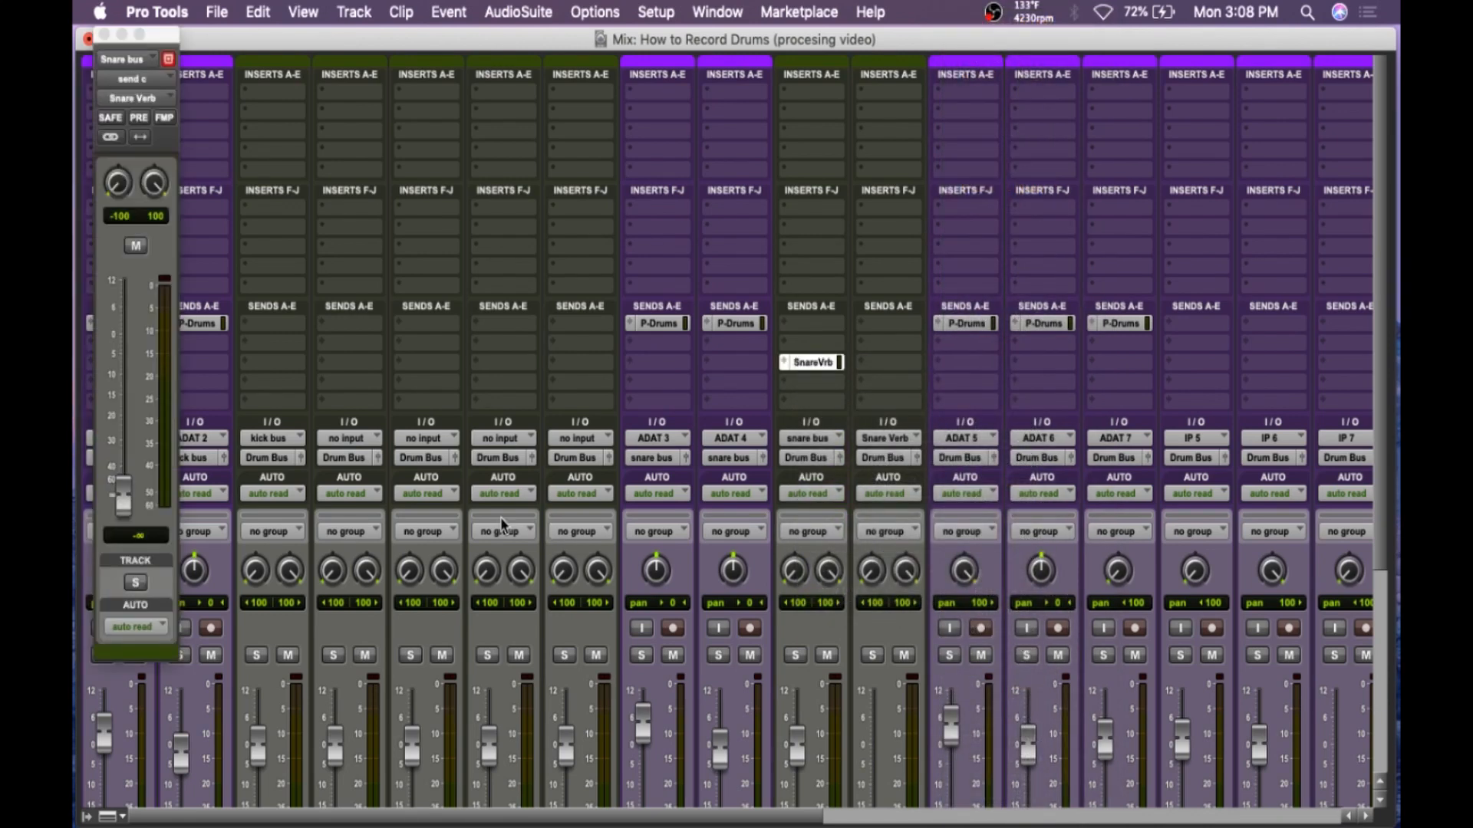
pyautogui.keyDown('alt'); pyautogui.click(123, 501); pyautogui.keyUp('alt')
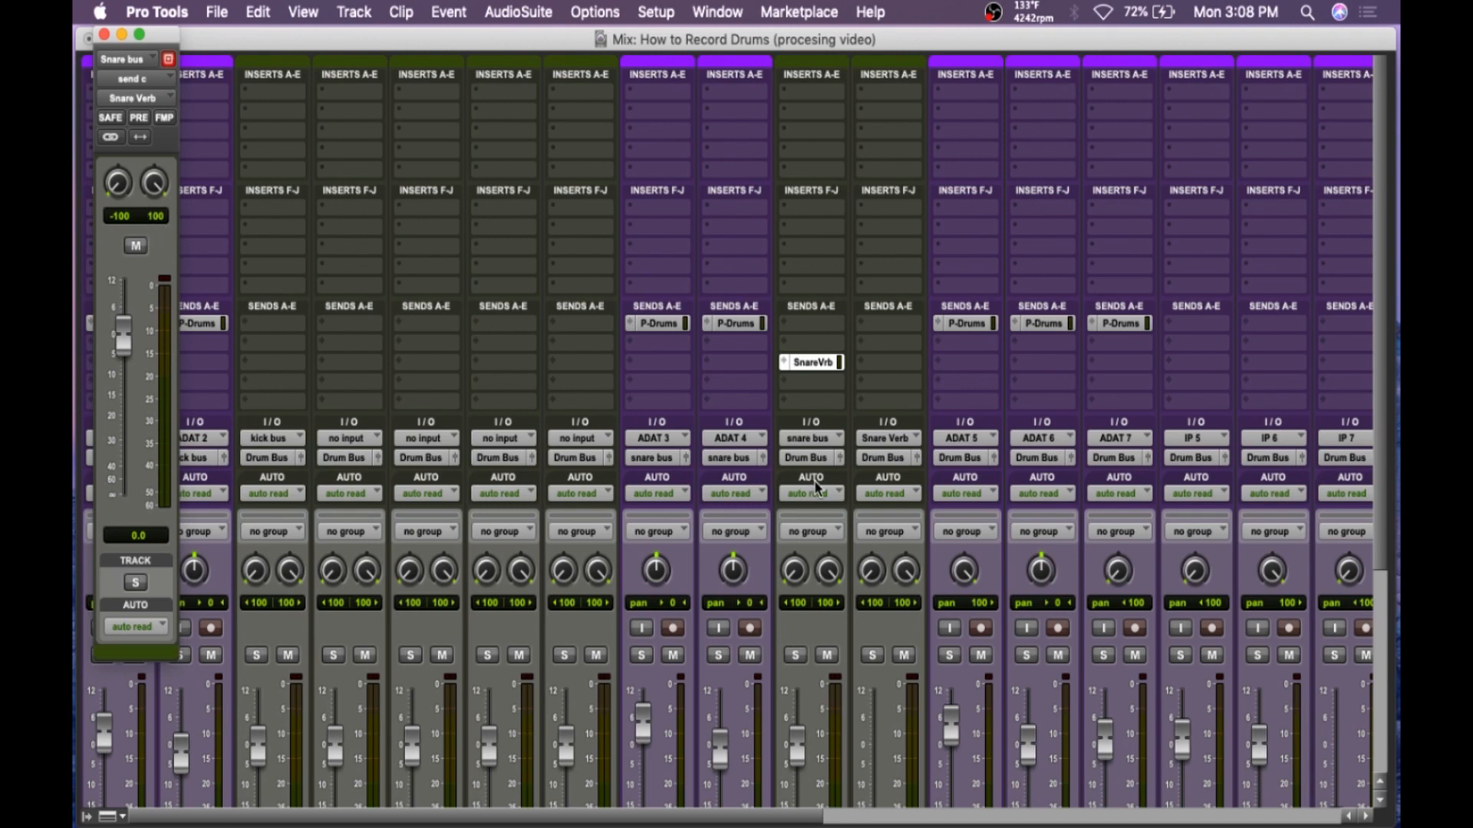
pyautogui.scroll(-5, 814, 480)
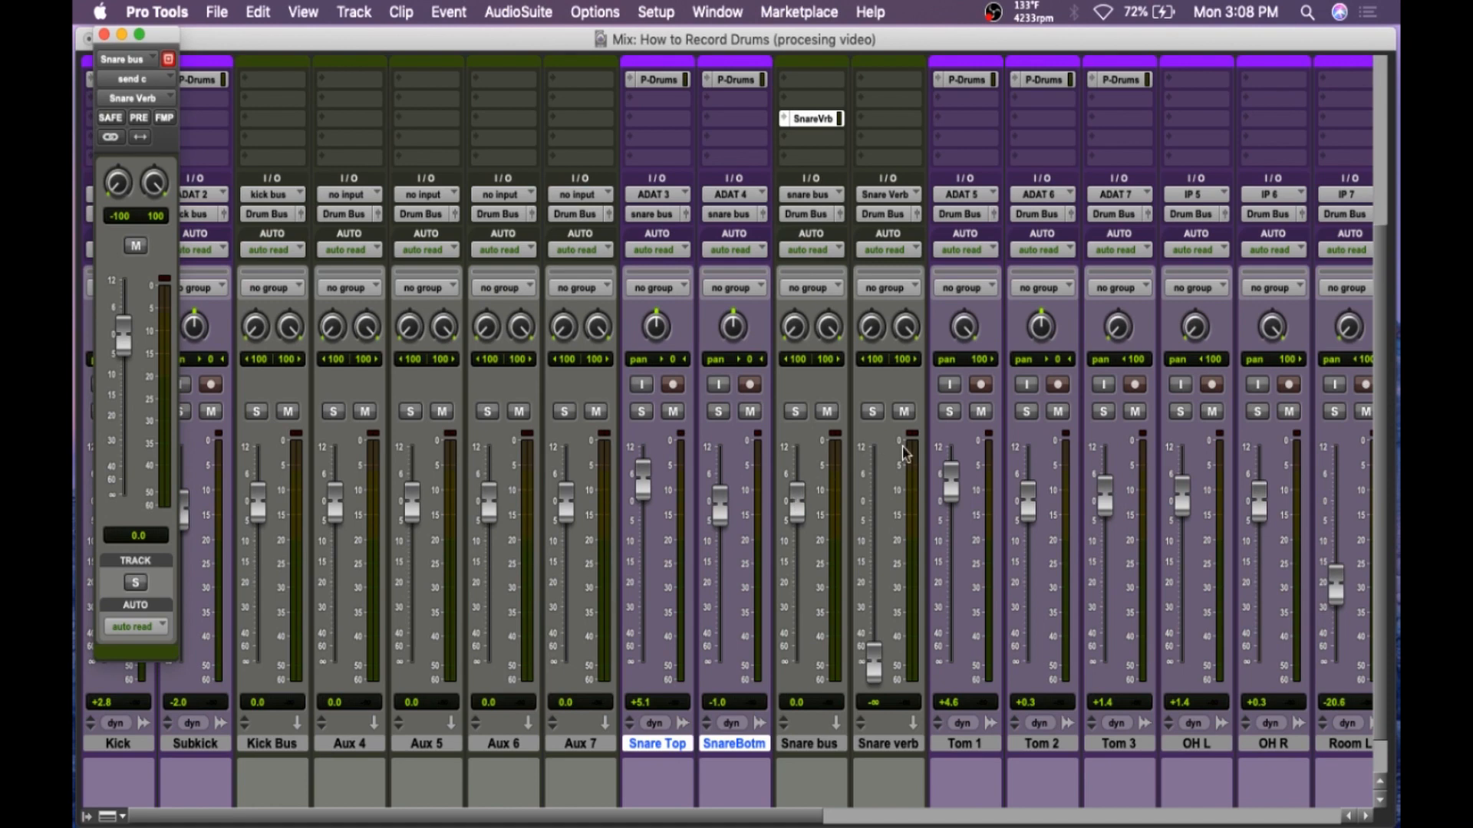
pyautogui.click(105, 35)
# - Move the Aux 4 track between the Tom 3 and OH L tracks and rename it as tom bus
pyautogui.scroll(-1, 541, 650)
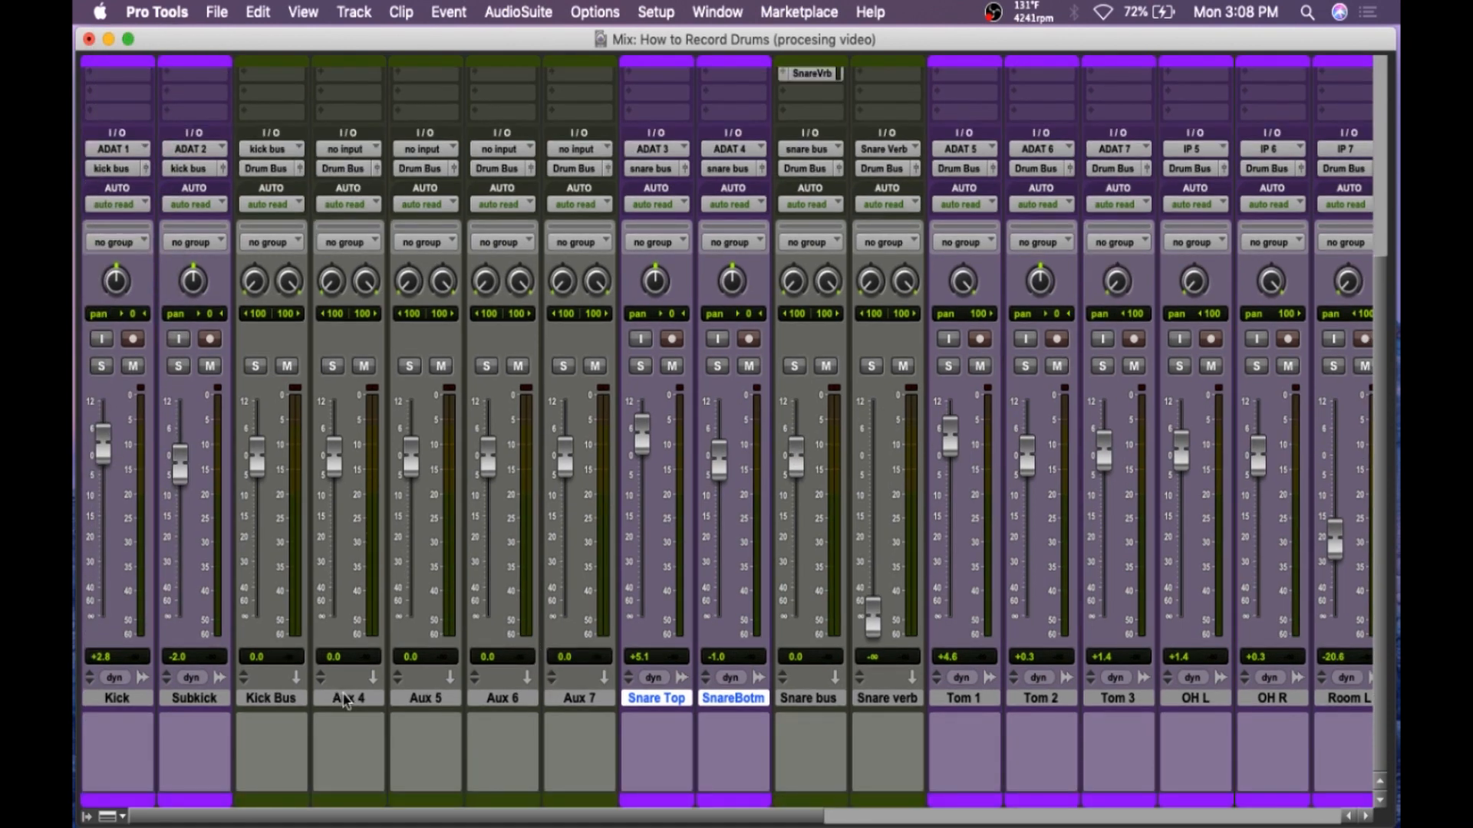
pyautogui.moveTo(344, 700); pyautogui.dragTo(1097, 709)
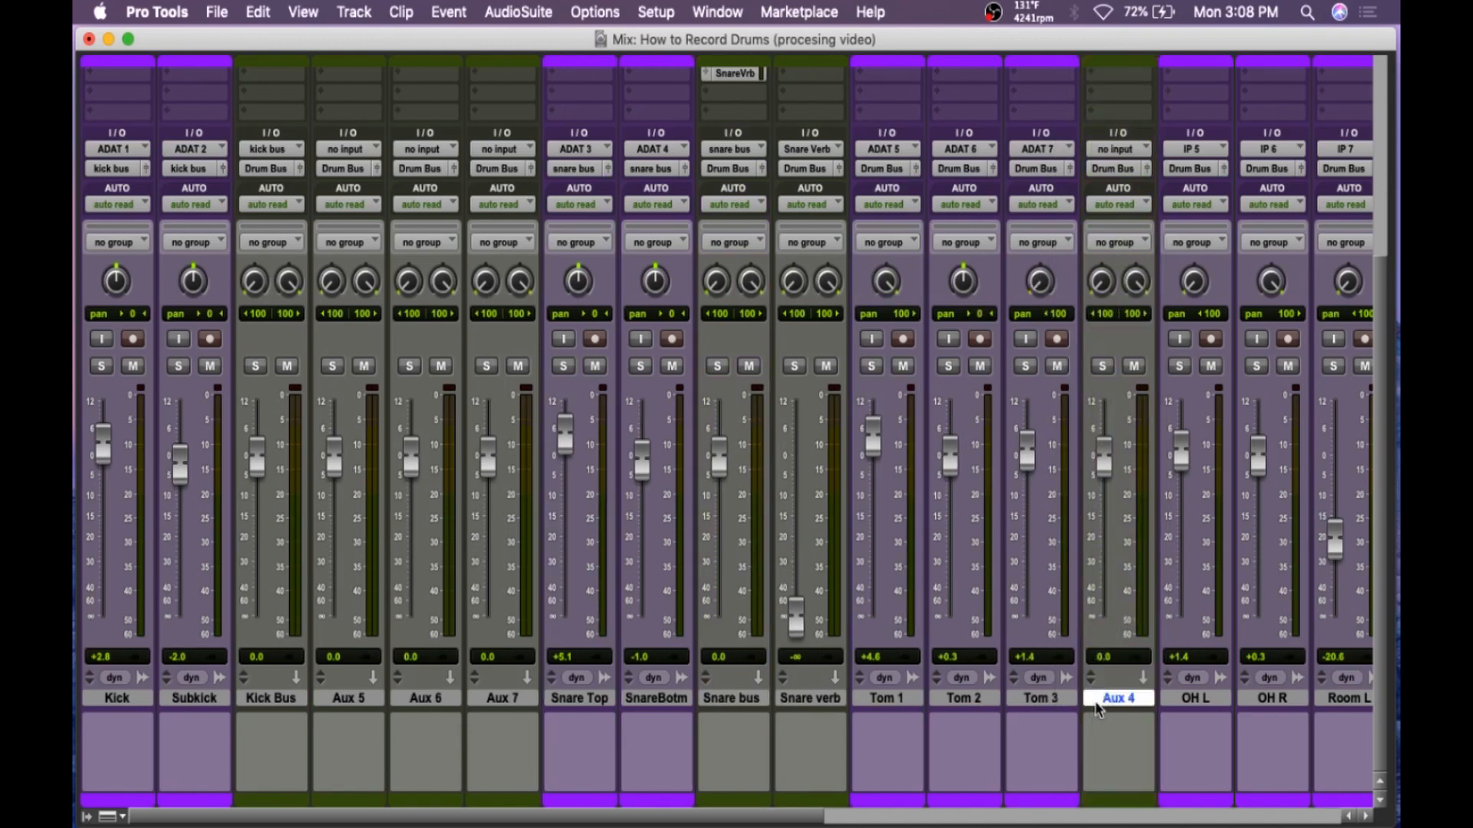
pyautogui.doubleClick(1121, 698)
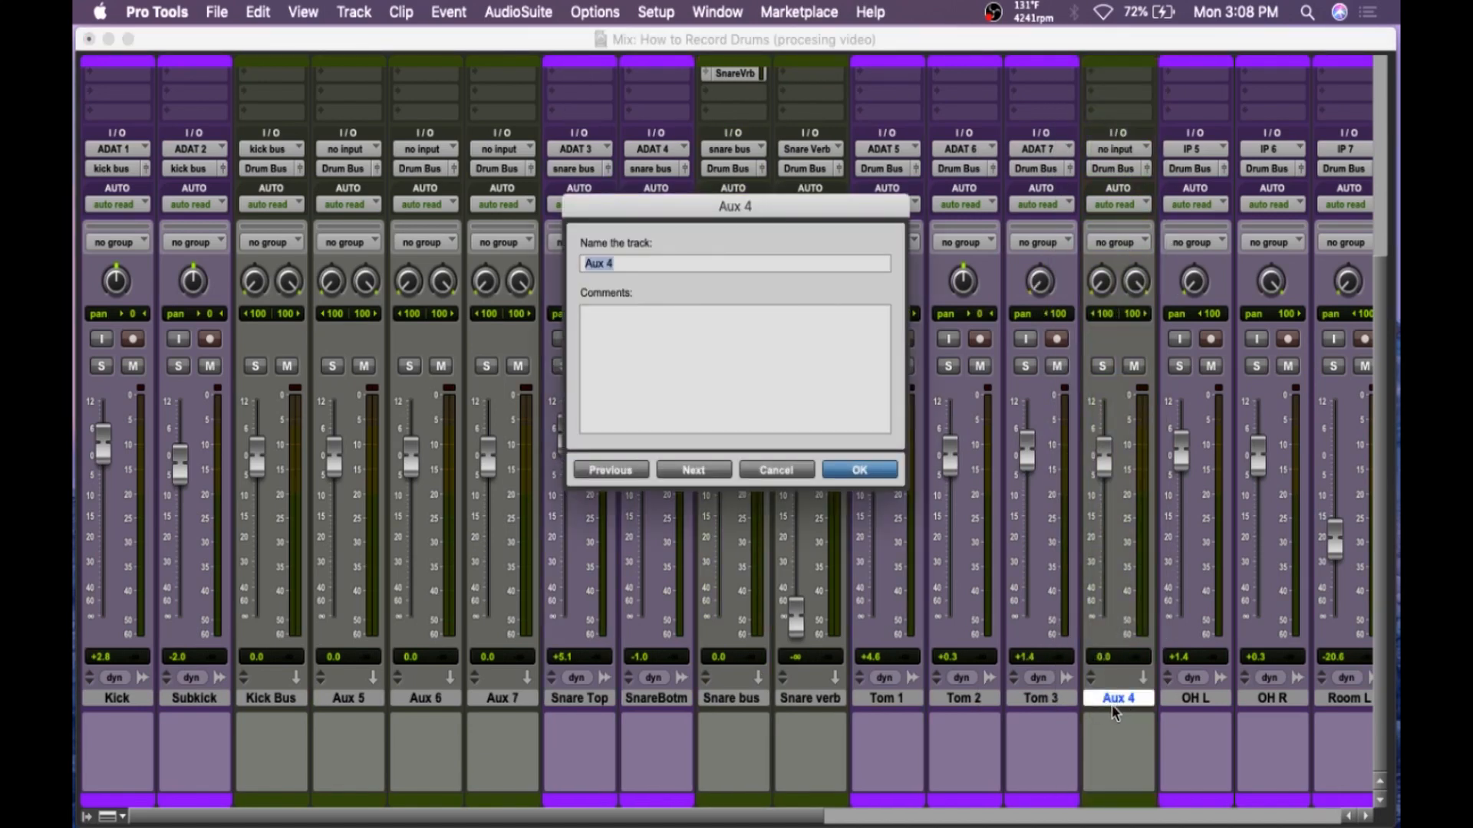
pyautogui.write('tom bus')
pyautogui.press('Return')
# - Set the input of the tom bus track to the tom bus (Stereo) bus
pyautogui.click(1110, 151)
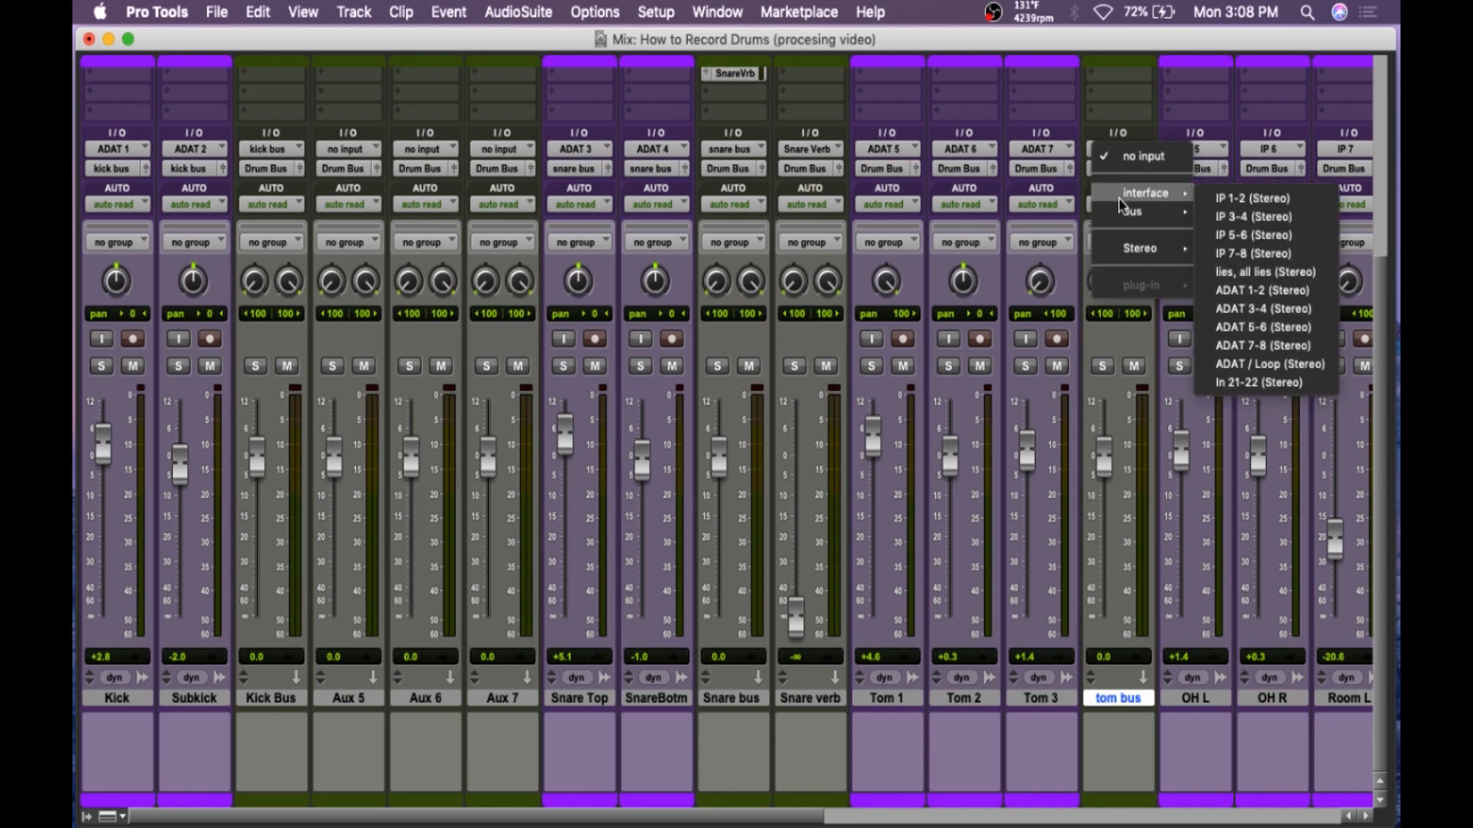
pyautogui.moveTo(1145, 210)
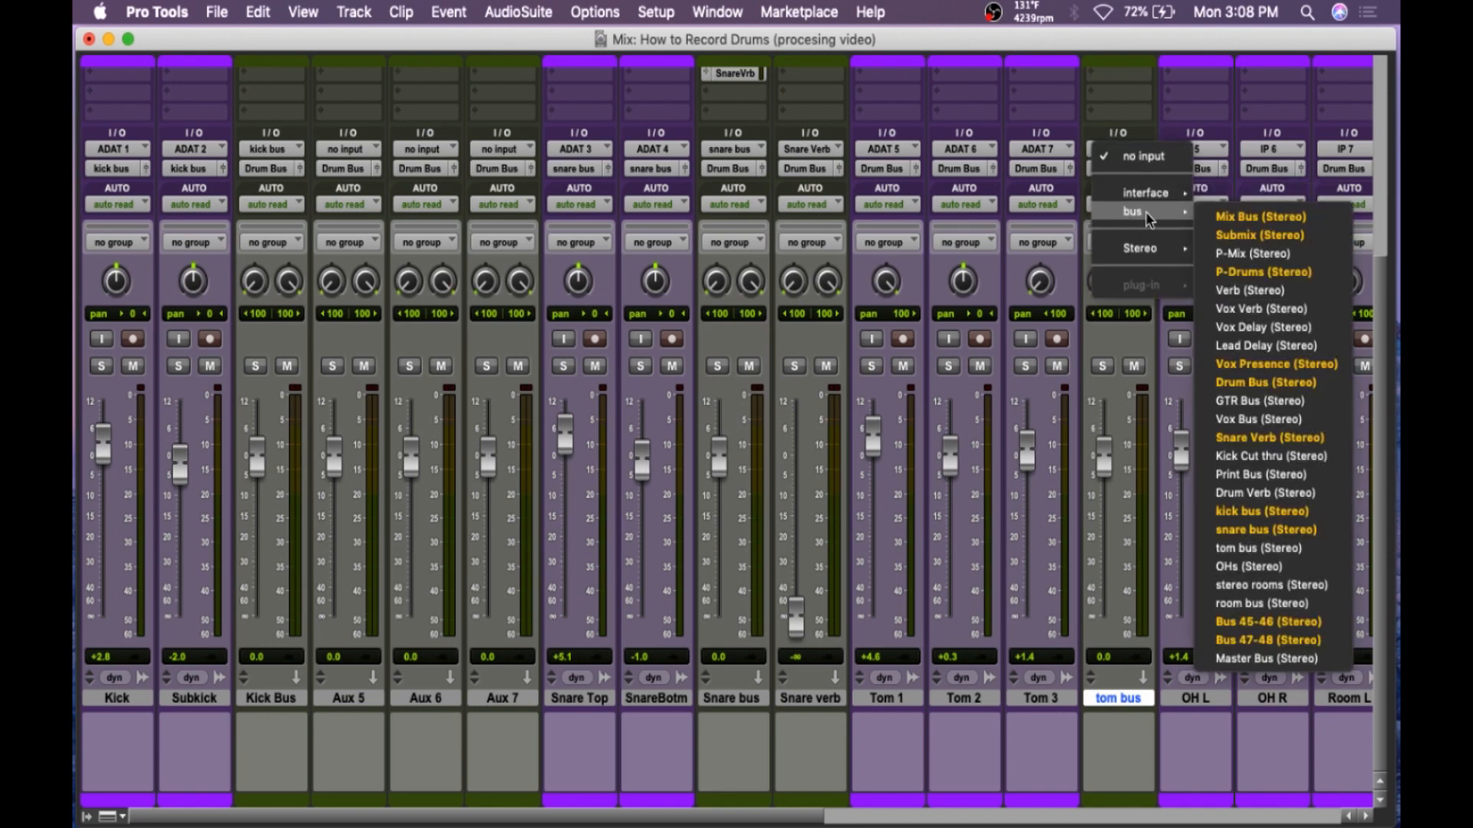
pyautogui.click(1273, 547)
# - Route the outputs of the Tom 1, Tom 2 and Tom 3 tracks together to the tom bus (Stereo) bus
pyautogui.click(1042, 699)
pyautogui.keyDown('shift'); pyautogui.click(894, 698); pyautogui.keyUp('shift')
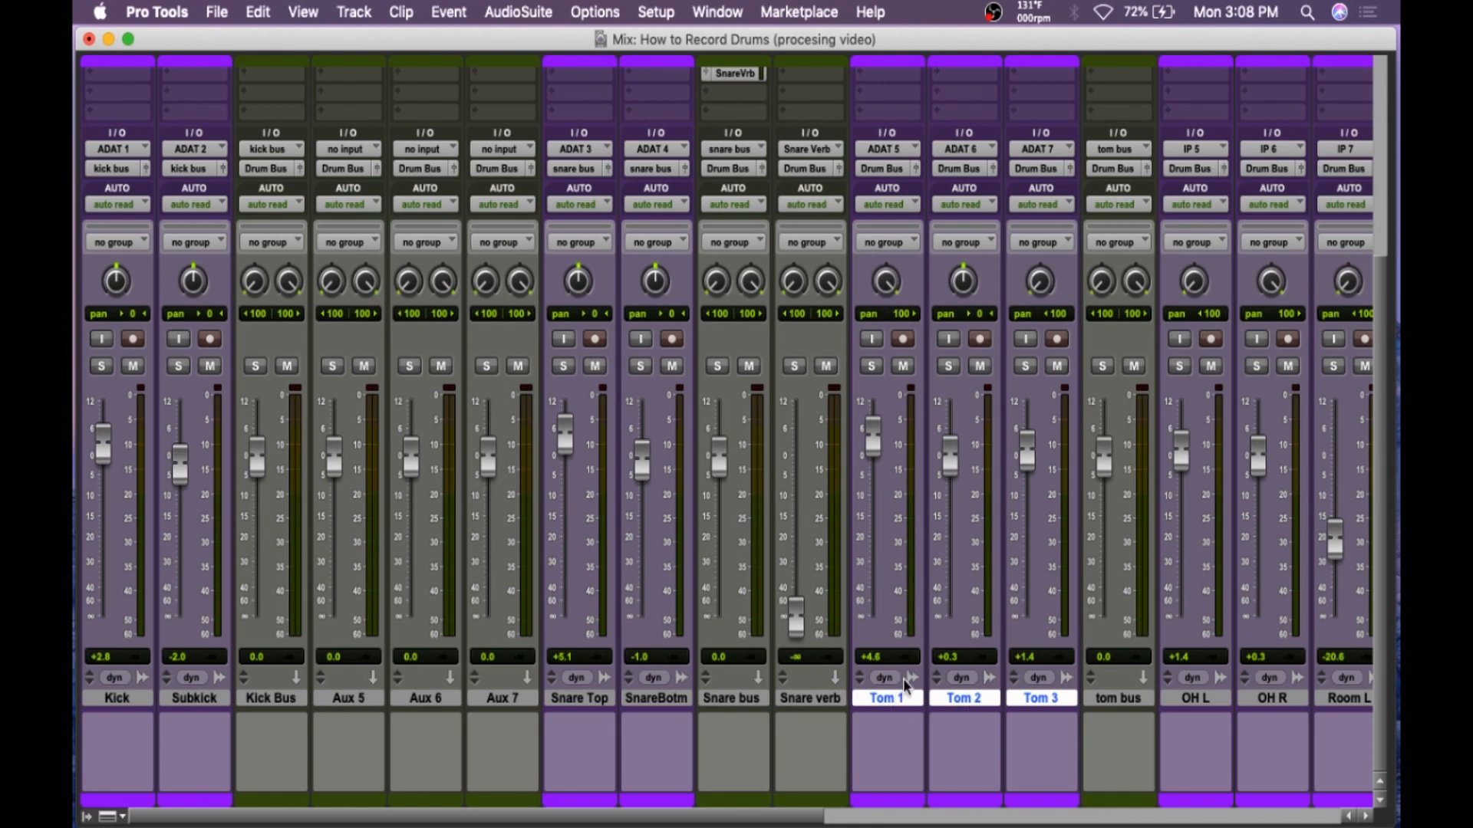
pyautogui.click(882, 168)
pyautogui.moveTo(901, 189)
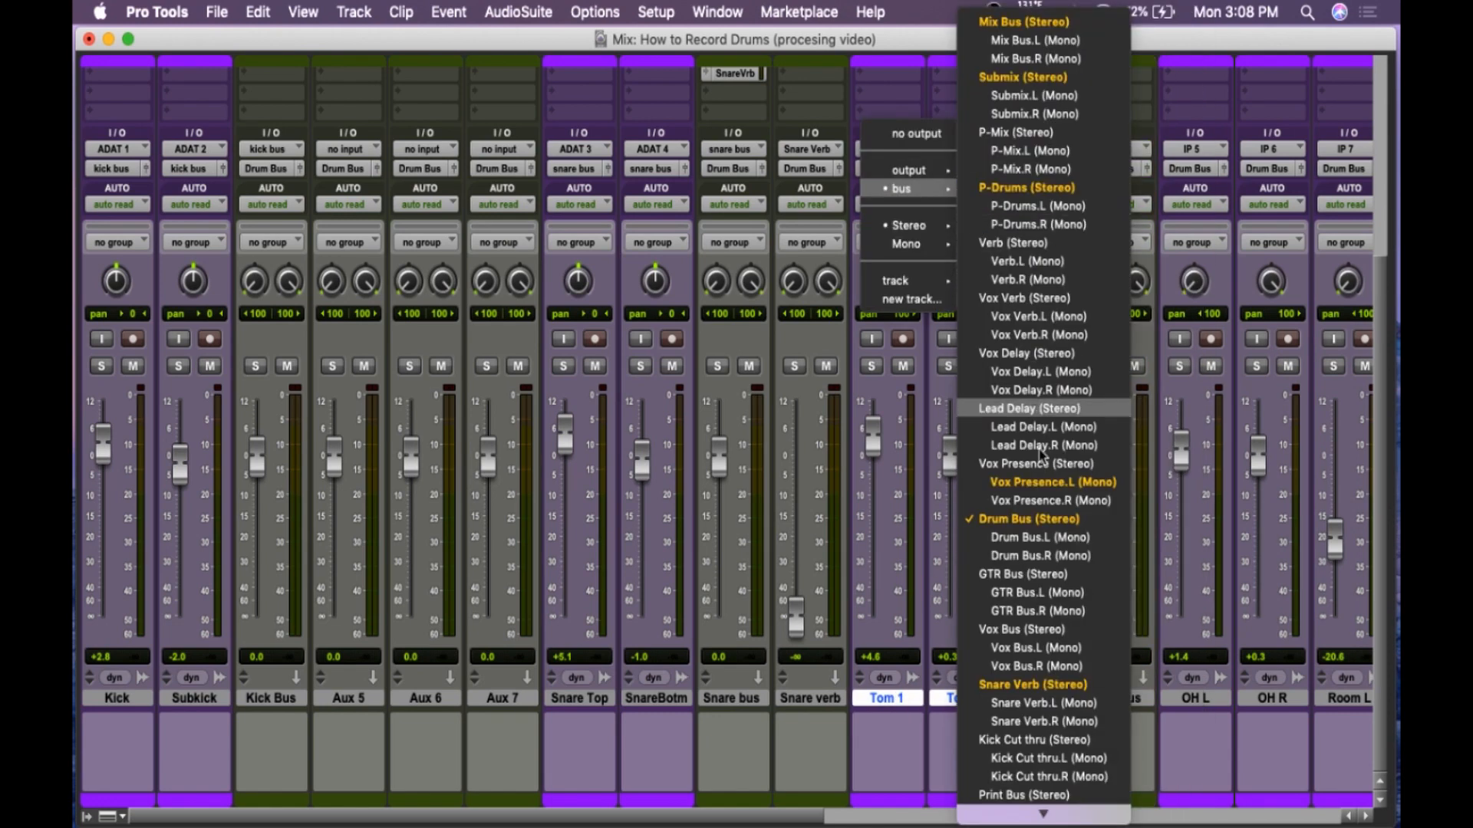
pyautogui.scroll(-5, 1044, 349)
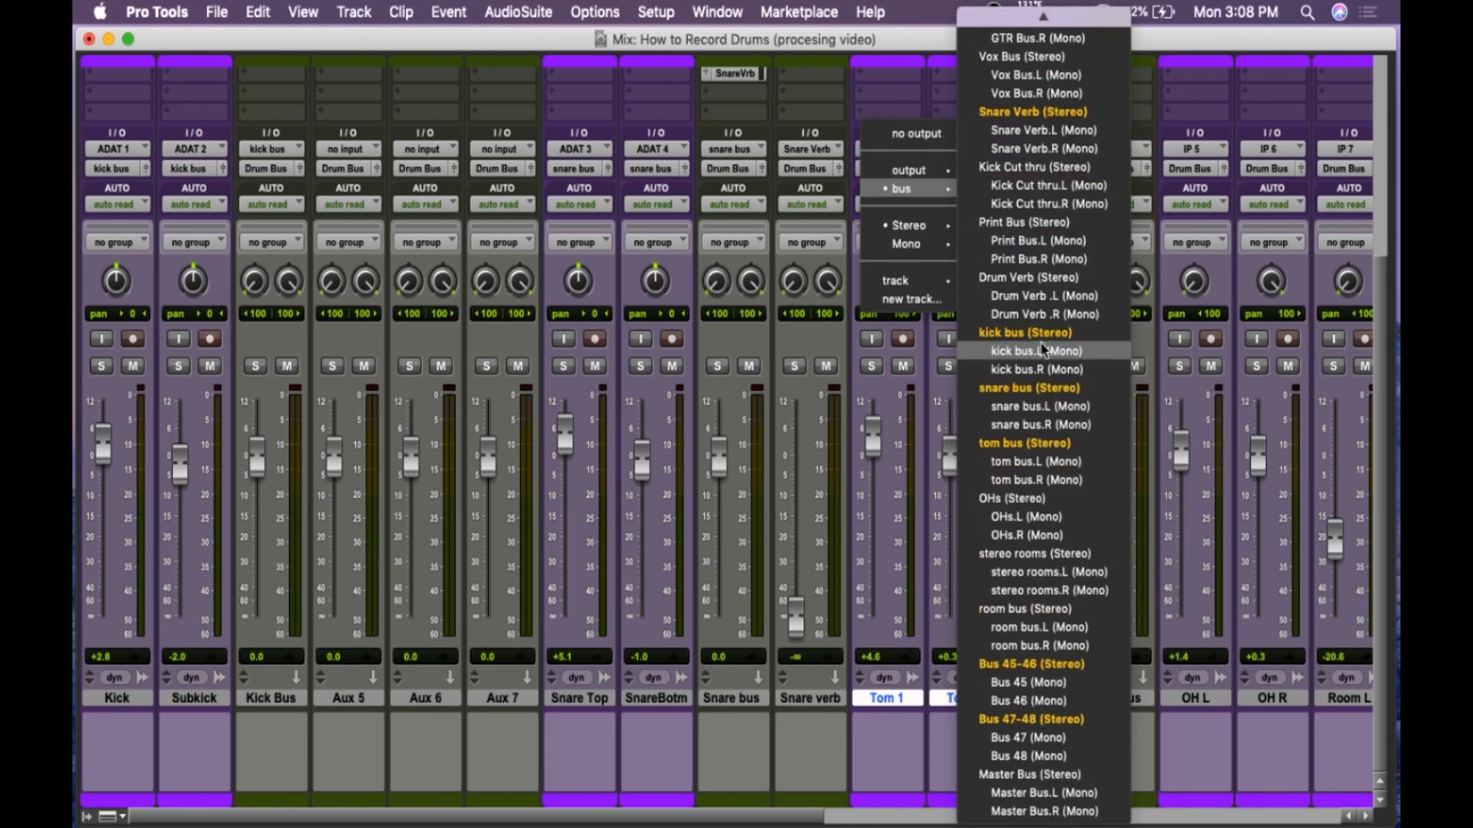
pyautogui.click(1034, 444)
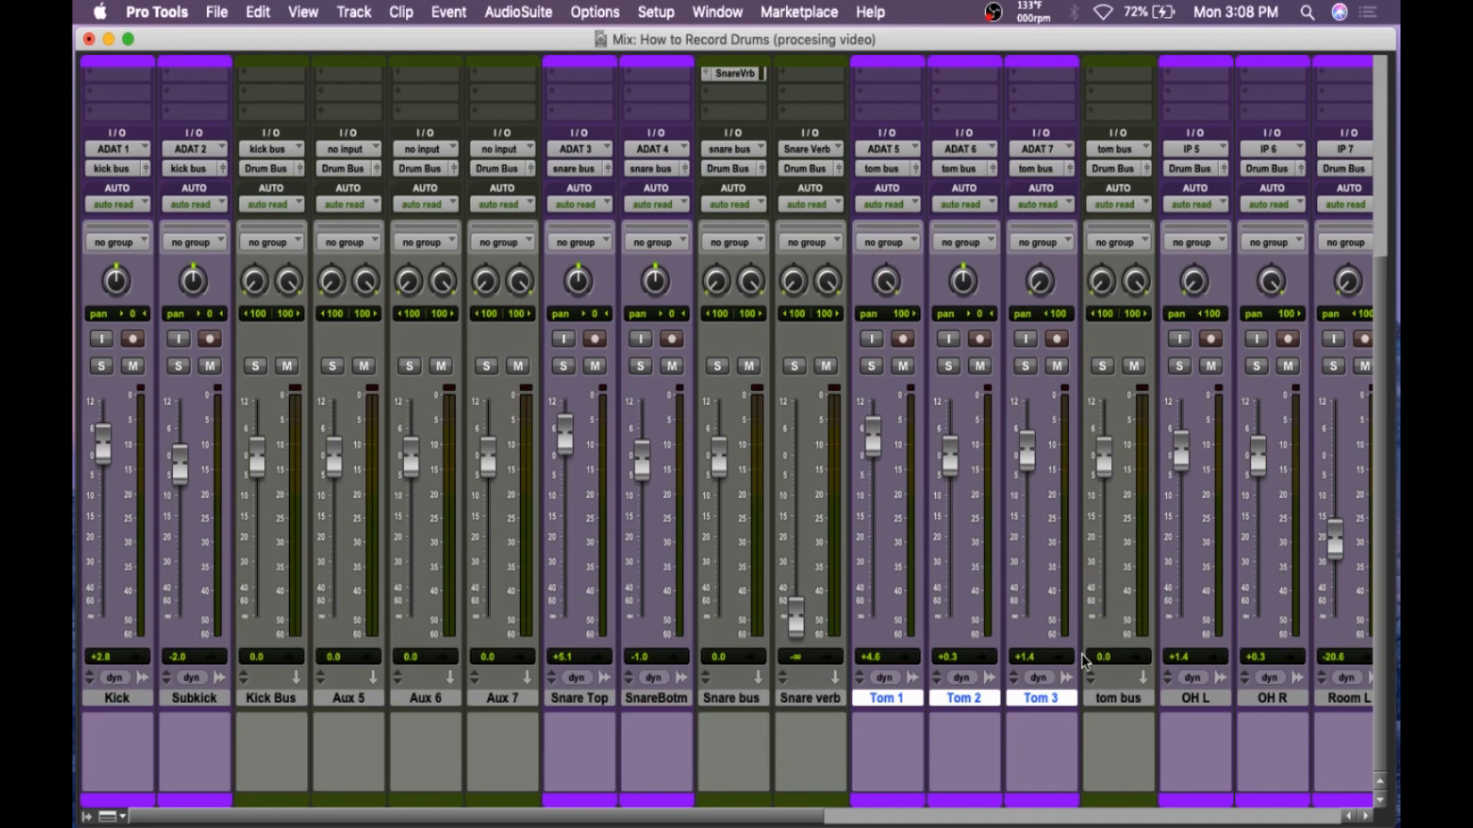
# - Move the Aux 5 track between the OH R and Room L tracks and rename it as OHs
pyautogui.moveTo(341, 704); pyautogui.dragTo(1287, 729)
pyautogui.doubleClick(1260, 698)
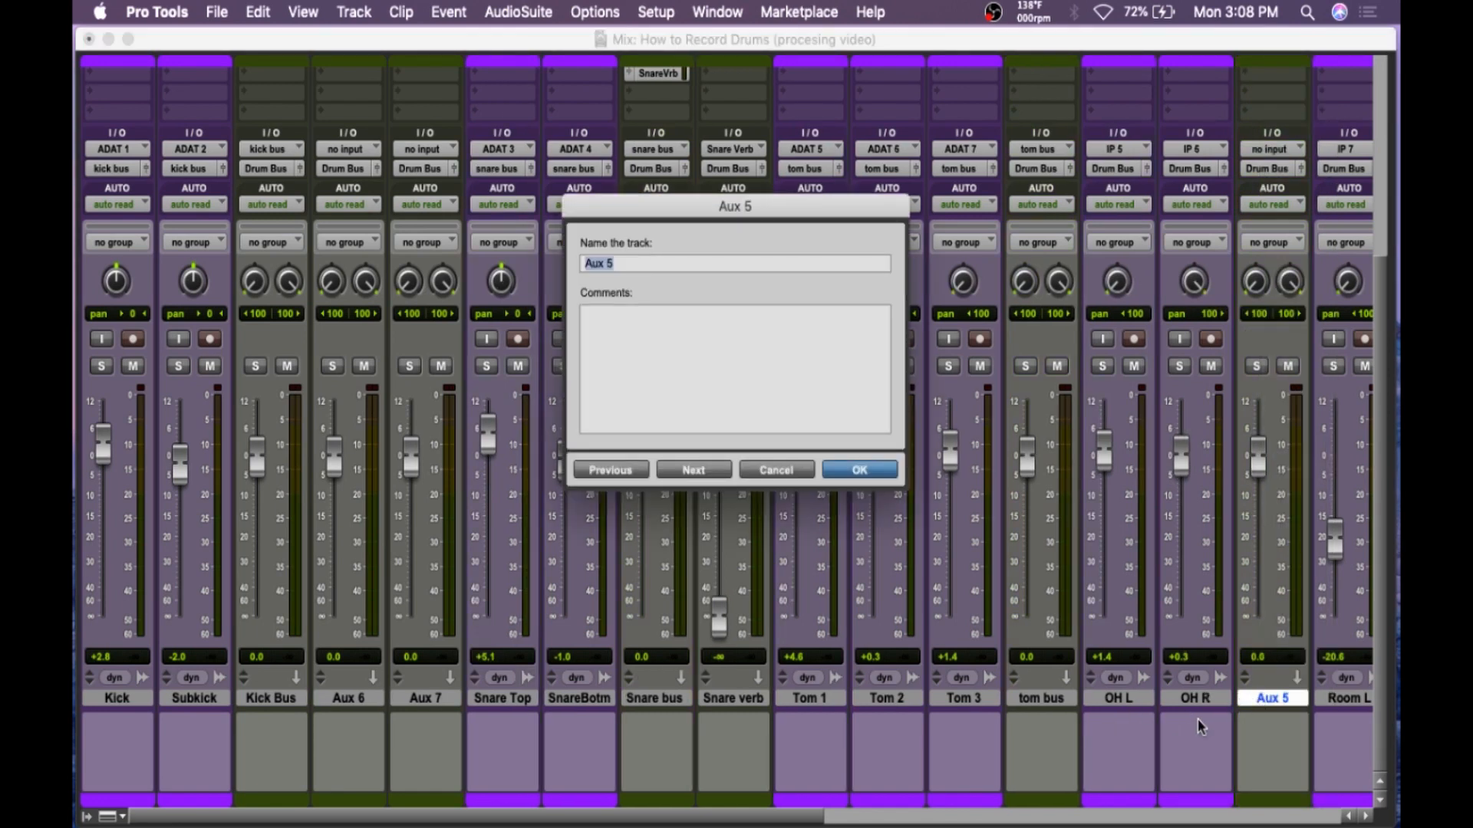
pyautogui.write('OHs')
pyautogui.press('Return')
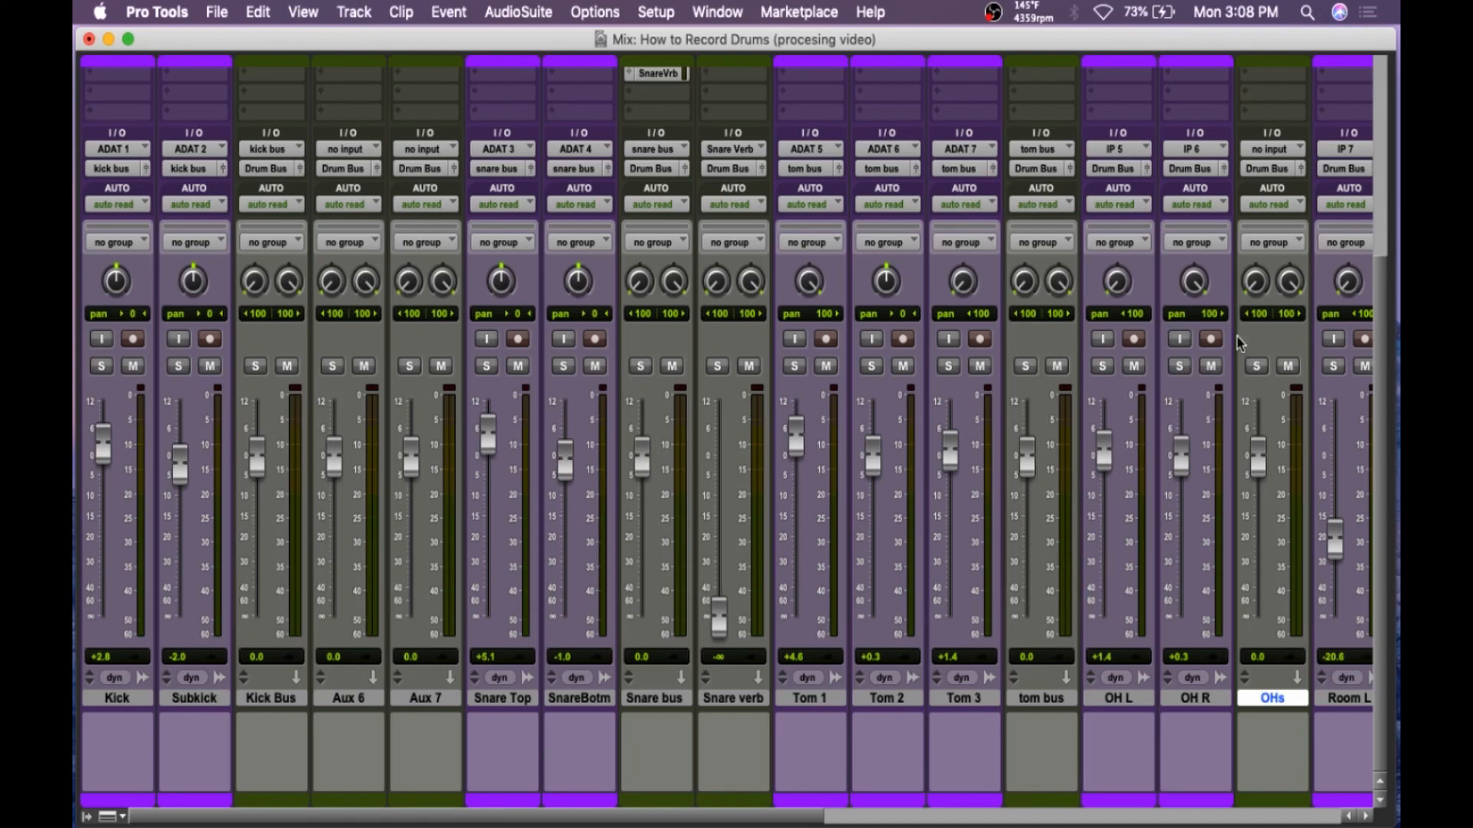
# - Set the input of the OHs track to the OHs (Stereo) bus
pyautogui.click(1270, 147)
pyautogui.moveTo(1283, 217)
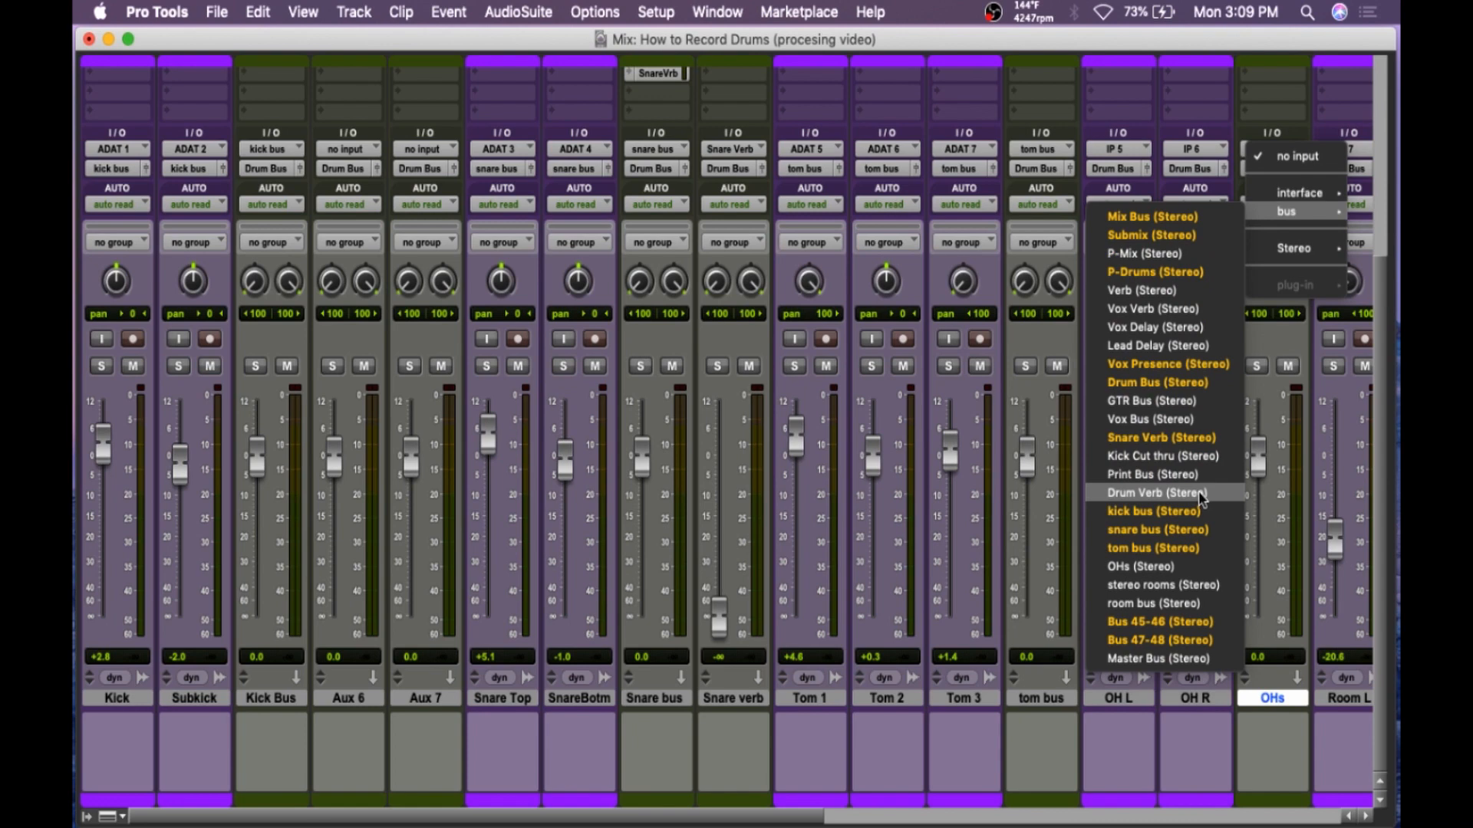
pyautogui.click(1193, 574)
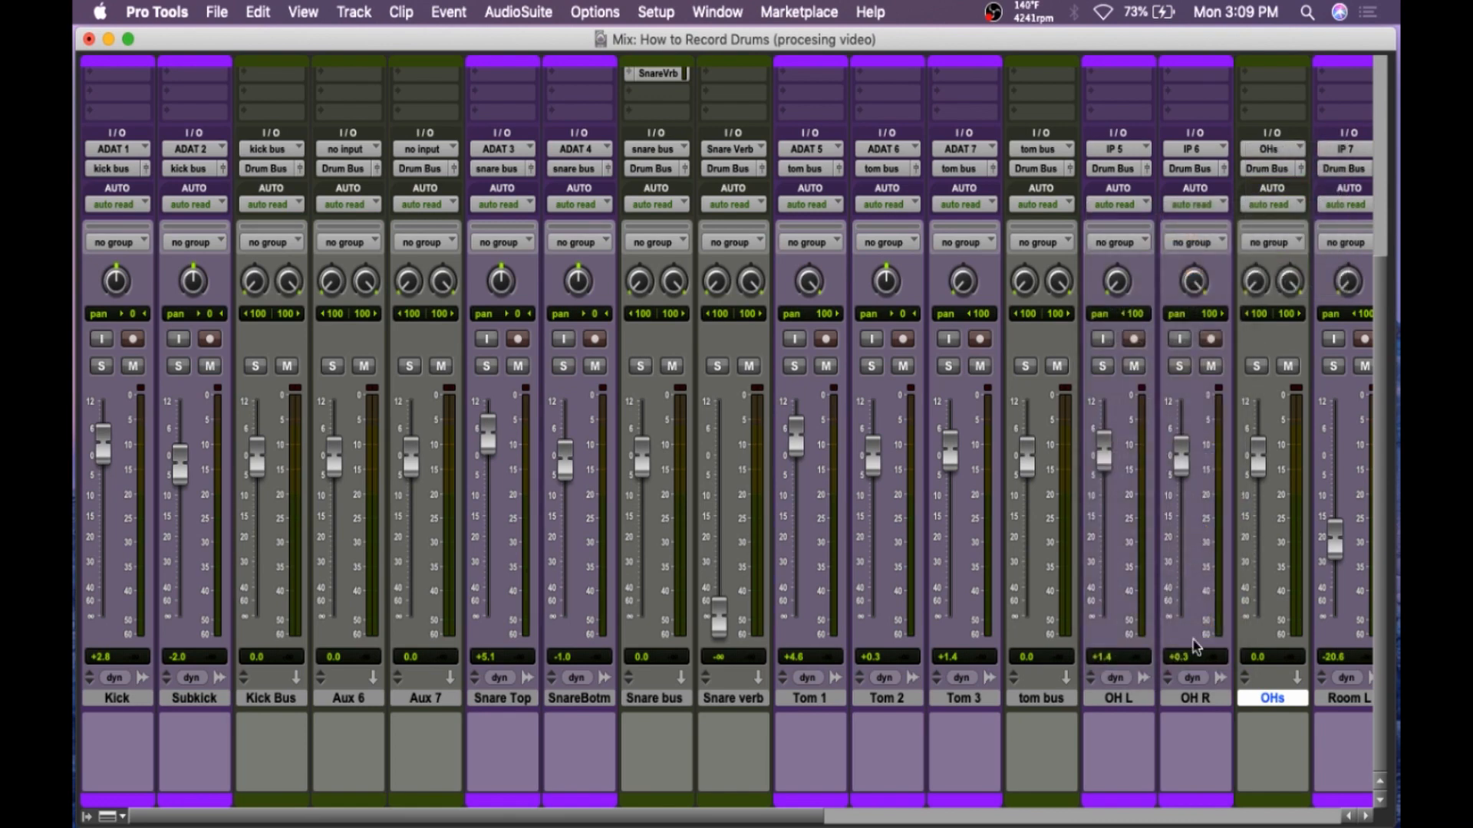
# - Route the outputs of the OH L and OH R tracks together to the OHs (Stereo) bus
pyautogui.click(1193, 700)
pyautogui.keyDown('shift'); pyautogui.click(1120, 698); pyautogui.keyUp('shift')
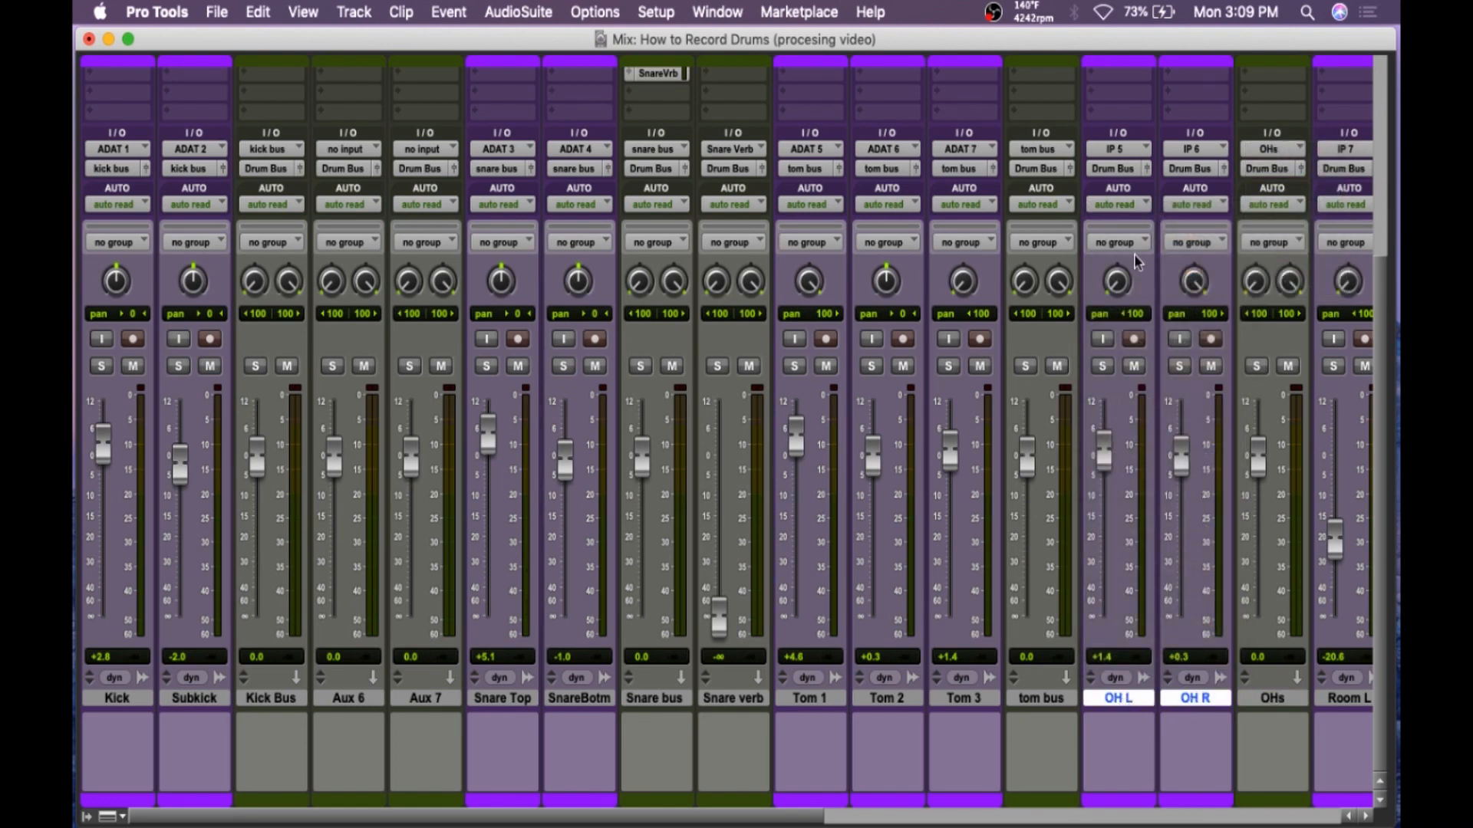
pyautogui.click(1107, 171)
pyautogui.moveTo(1128, 189)
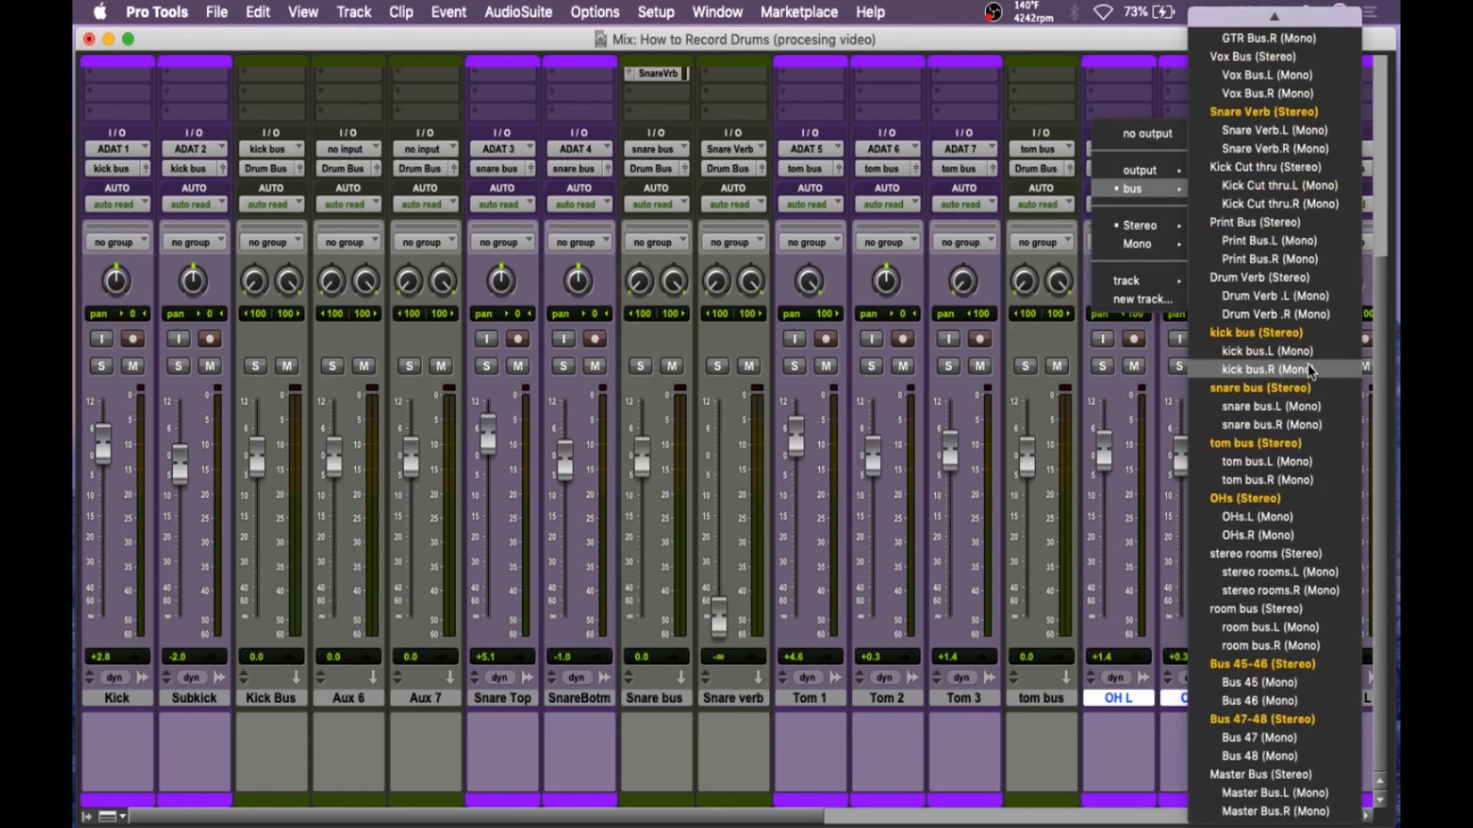
pyautogui.click(1265, 499)
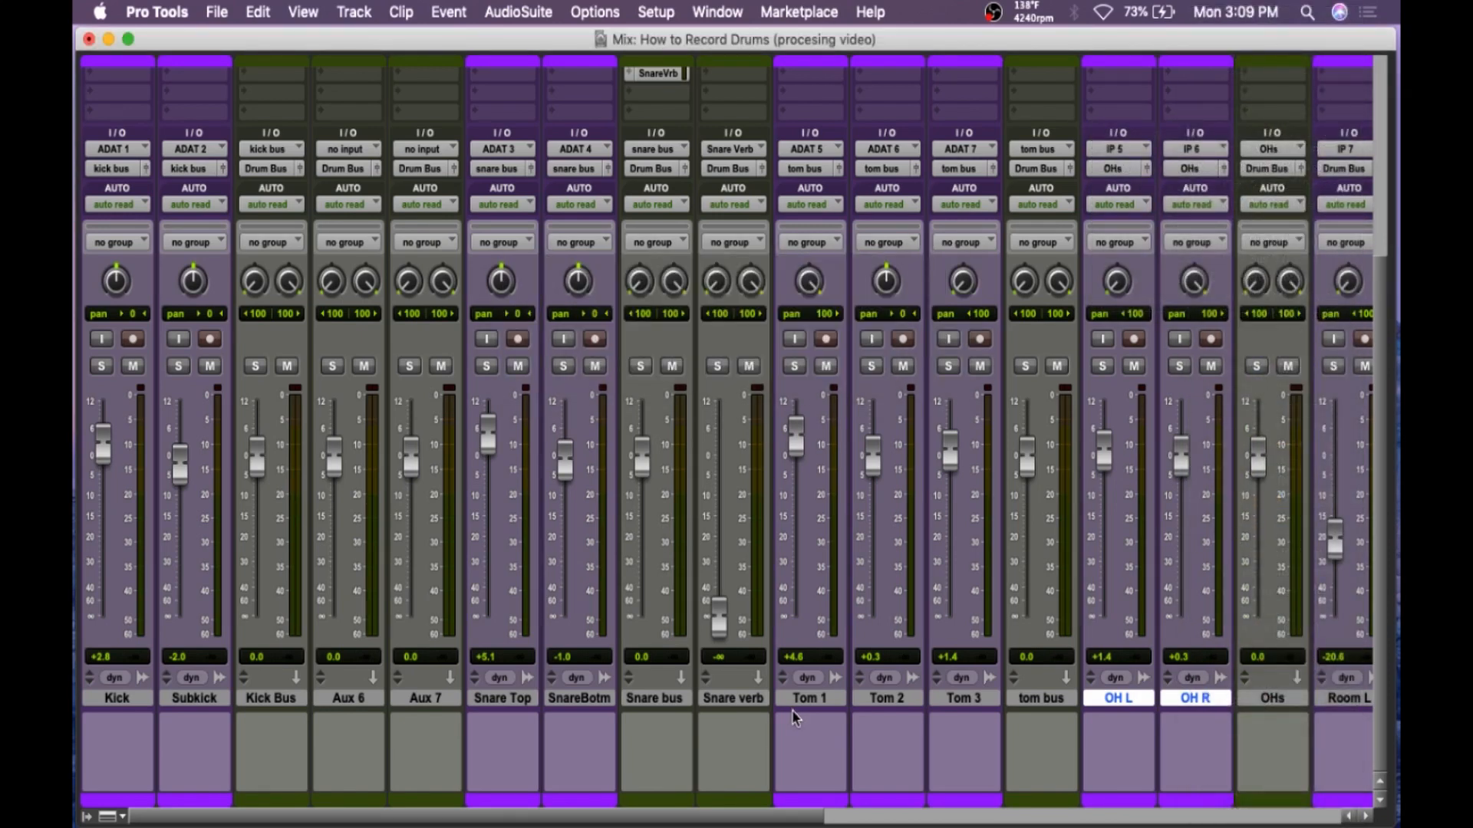
# - Move the Aux 6 and Aux 7 tracks together between the Room R and Cab Room tracks
pyautogui.click(359, 699)
pyautogui.keyDown('shift'); pyautogui.click(393, 700); pyautogui.keyUp('shift')
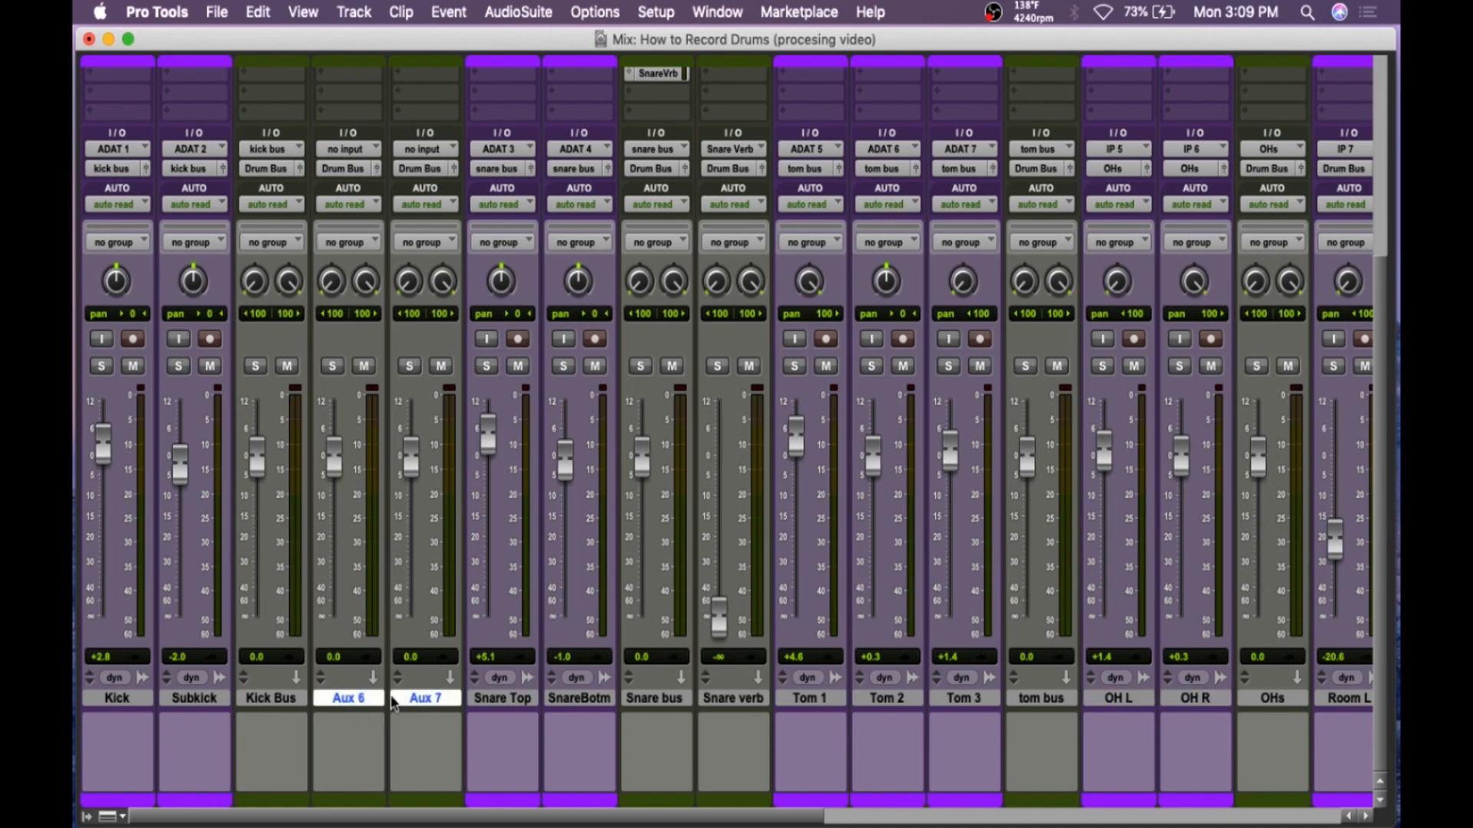
pyautogui.moveTo(346, 702); pyautogui.dragTo(812, 724)
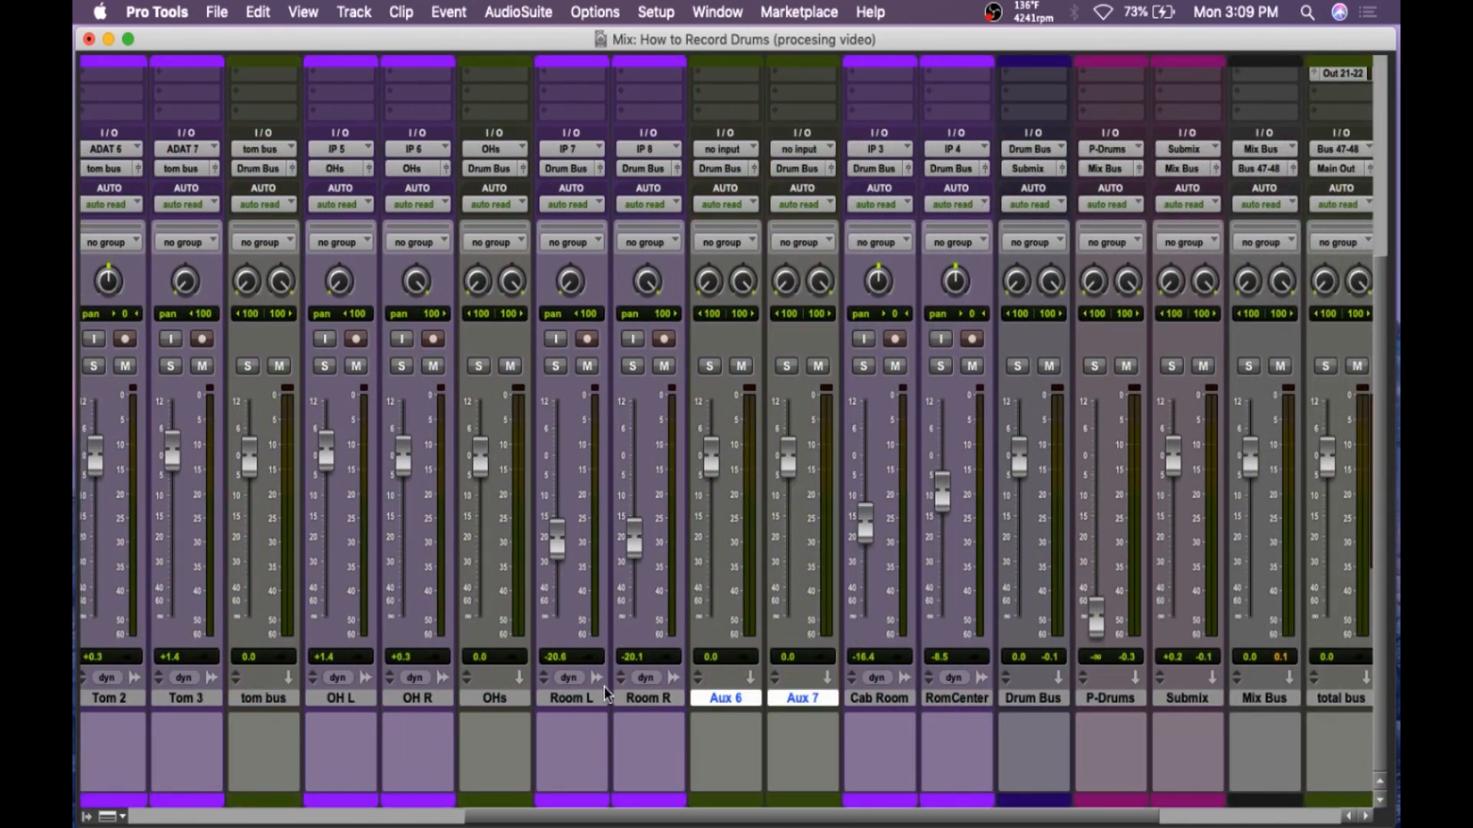
# - Rename the Aux 6 track as stereo rooms and set its input to the stereo rooms (Stereo) bus
pyautogui.doubleClick(728, 694)
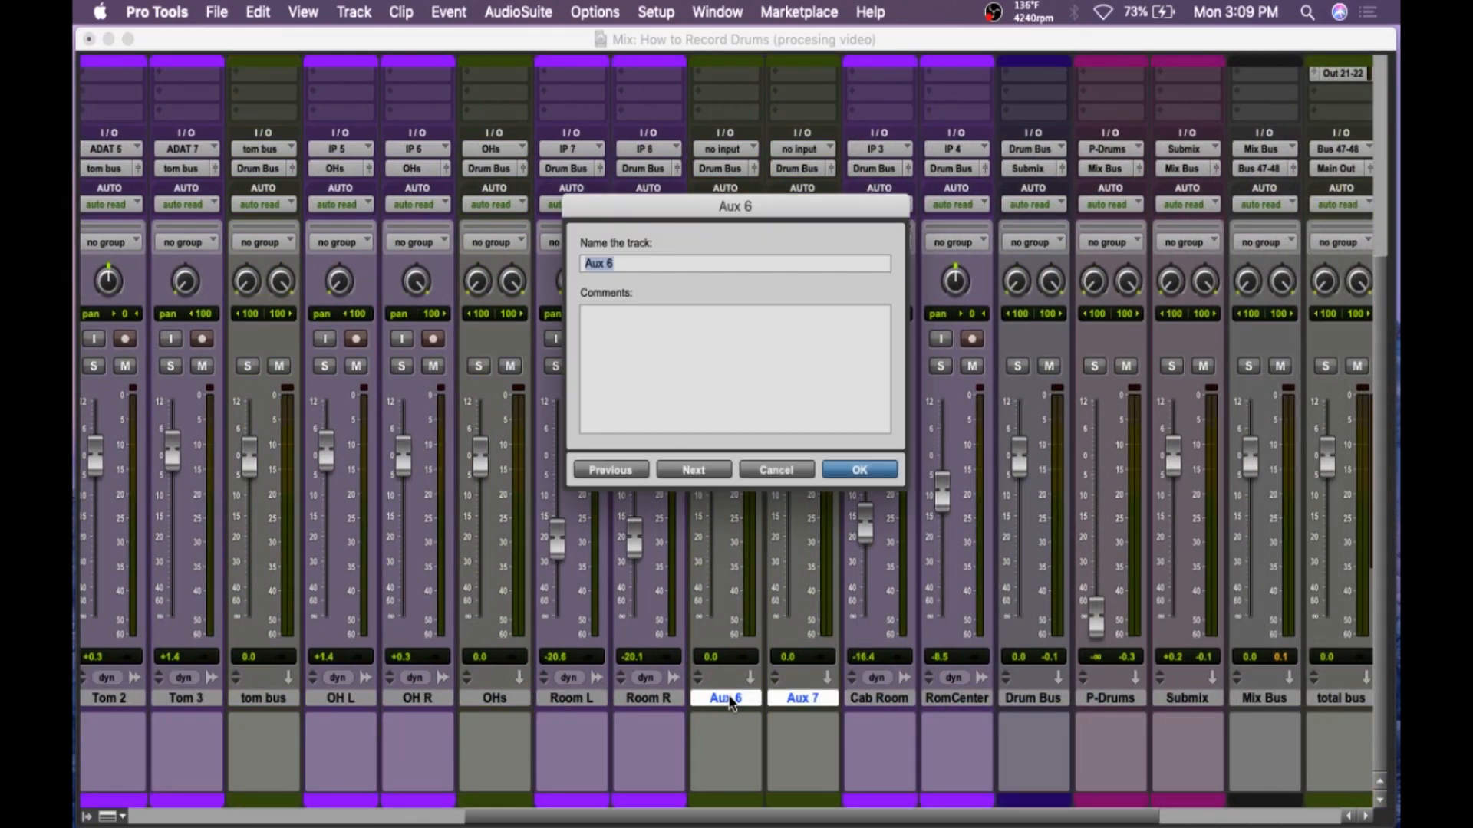
pyautogui.write('stereo rooms')
pyautogui.press('Return')
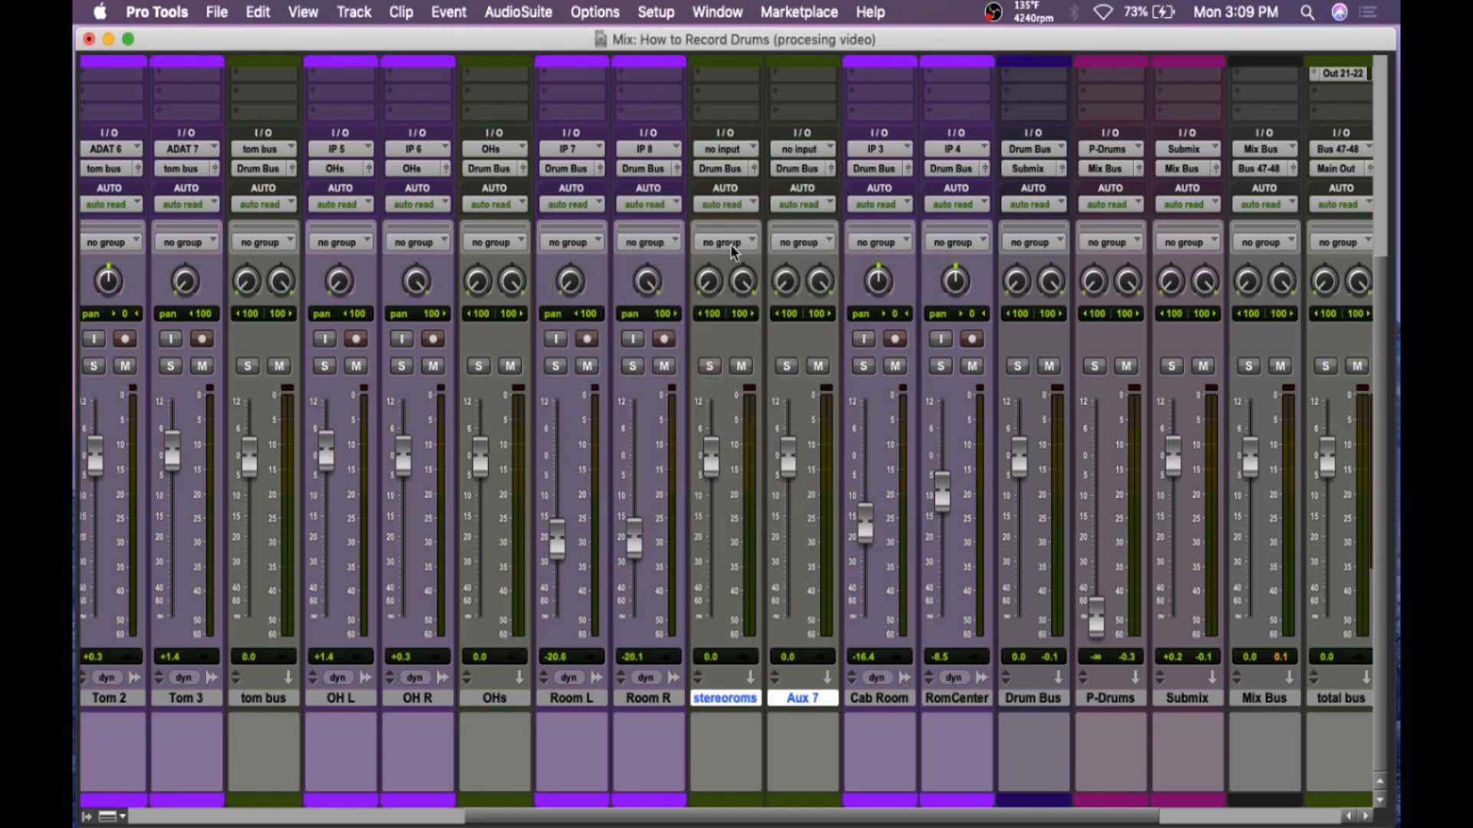
pyautogui.click(721, 149)
pyautogui.moveTo(748, 212)
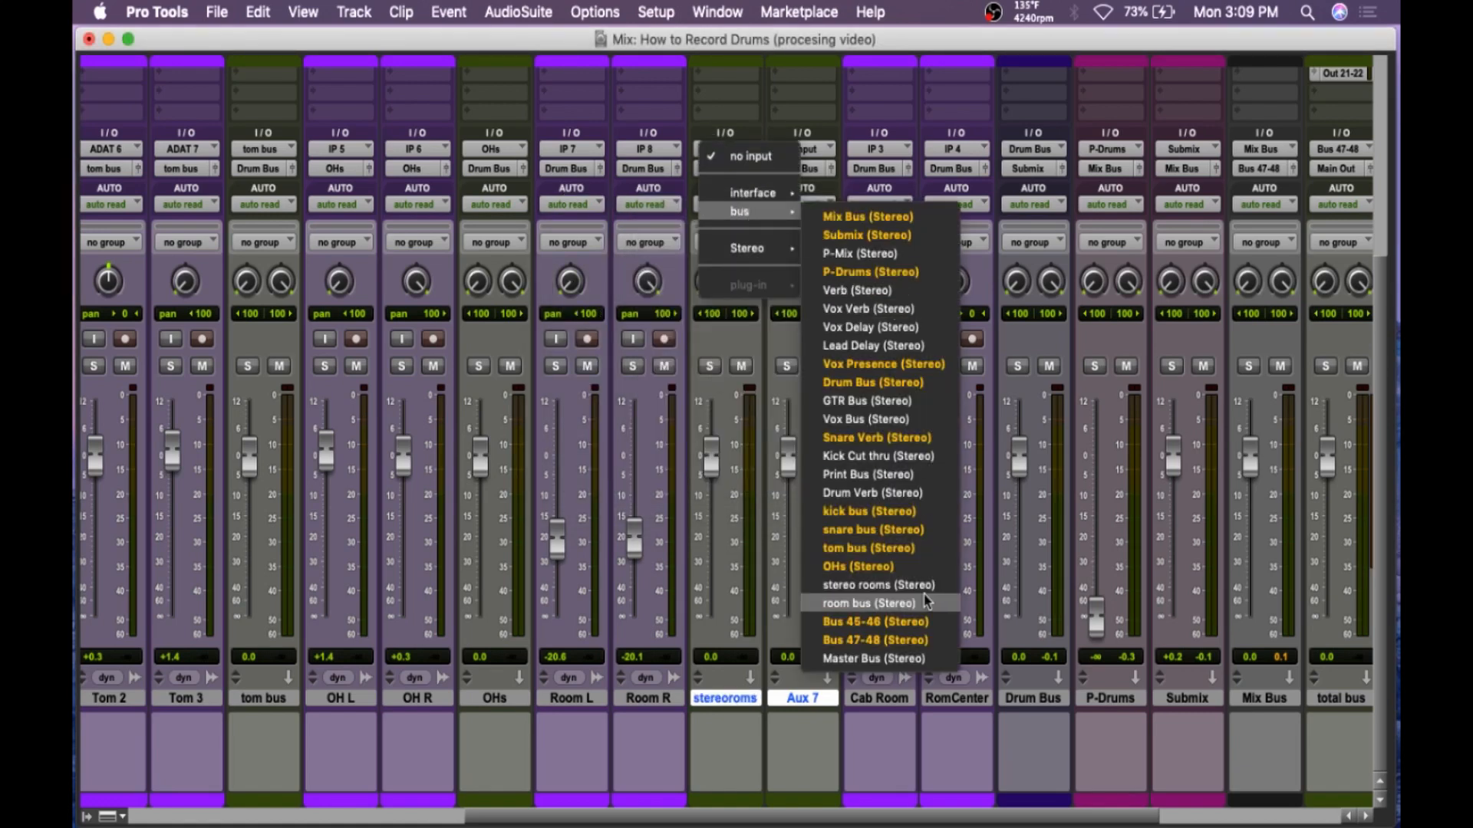
pyautogui.click(890, 585)
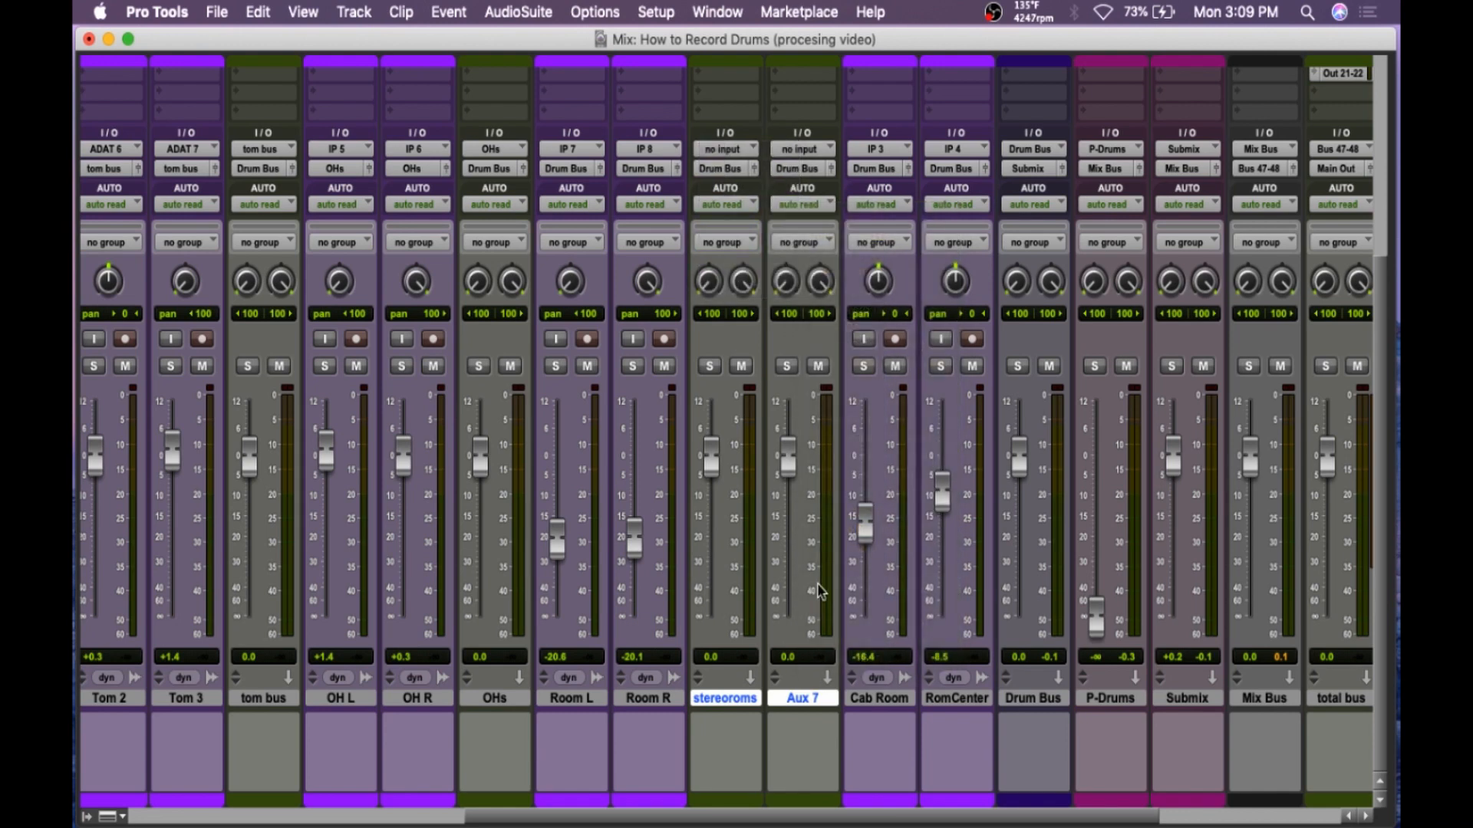
# - Route the outputs of the Room L and Room R tracks together to the stereo rooms (Stereo) bus
pyautogui.click(644, 694)
pyautogui.keyDown('shift'); pyautogui.click(572, 700); pyautogui.keyUp('shift')
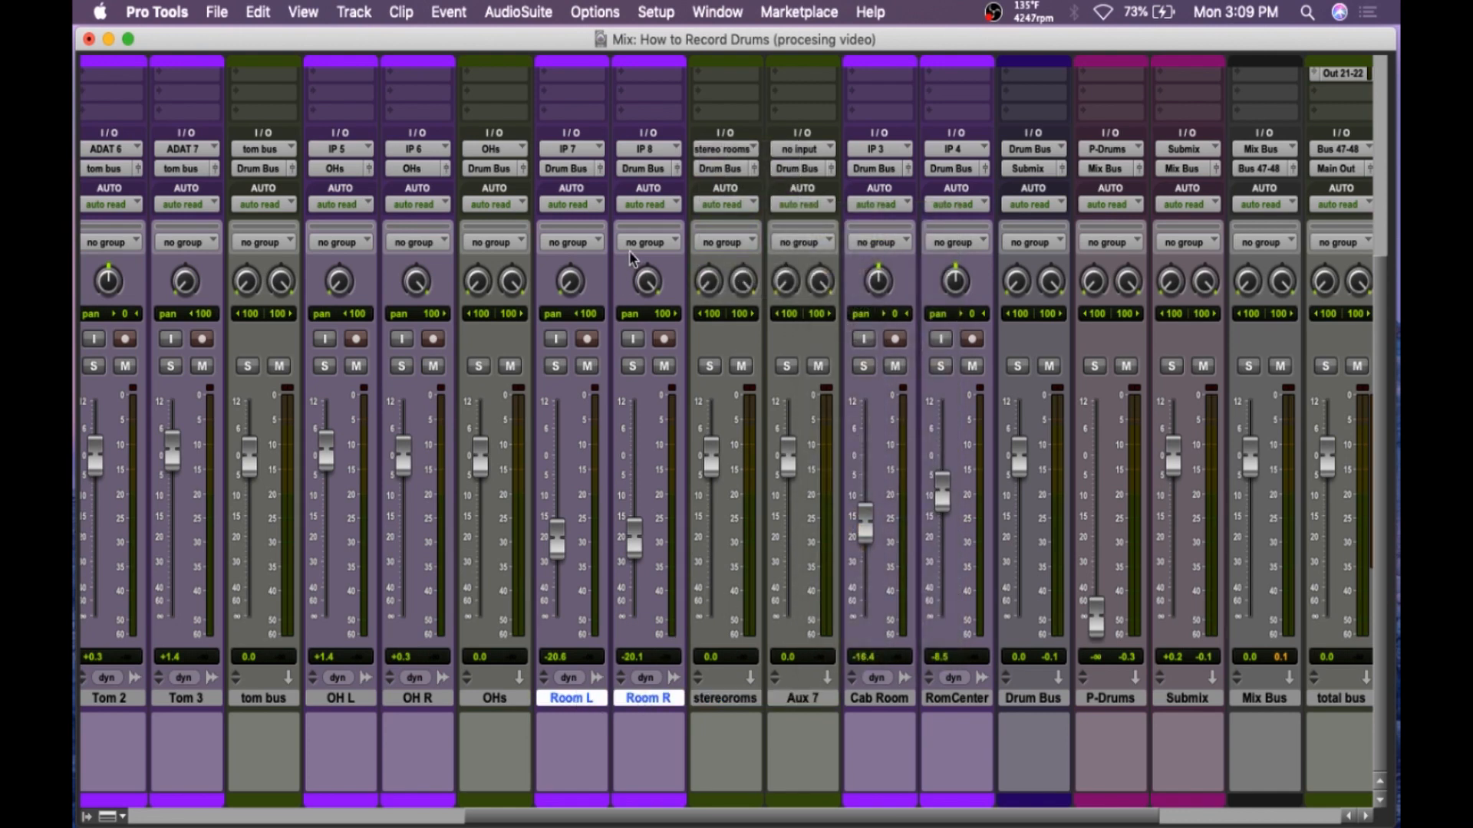
pyautogui.click(572, 168)
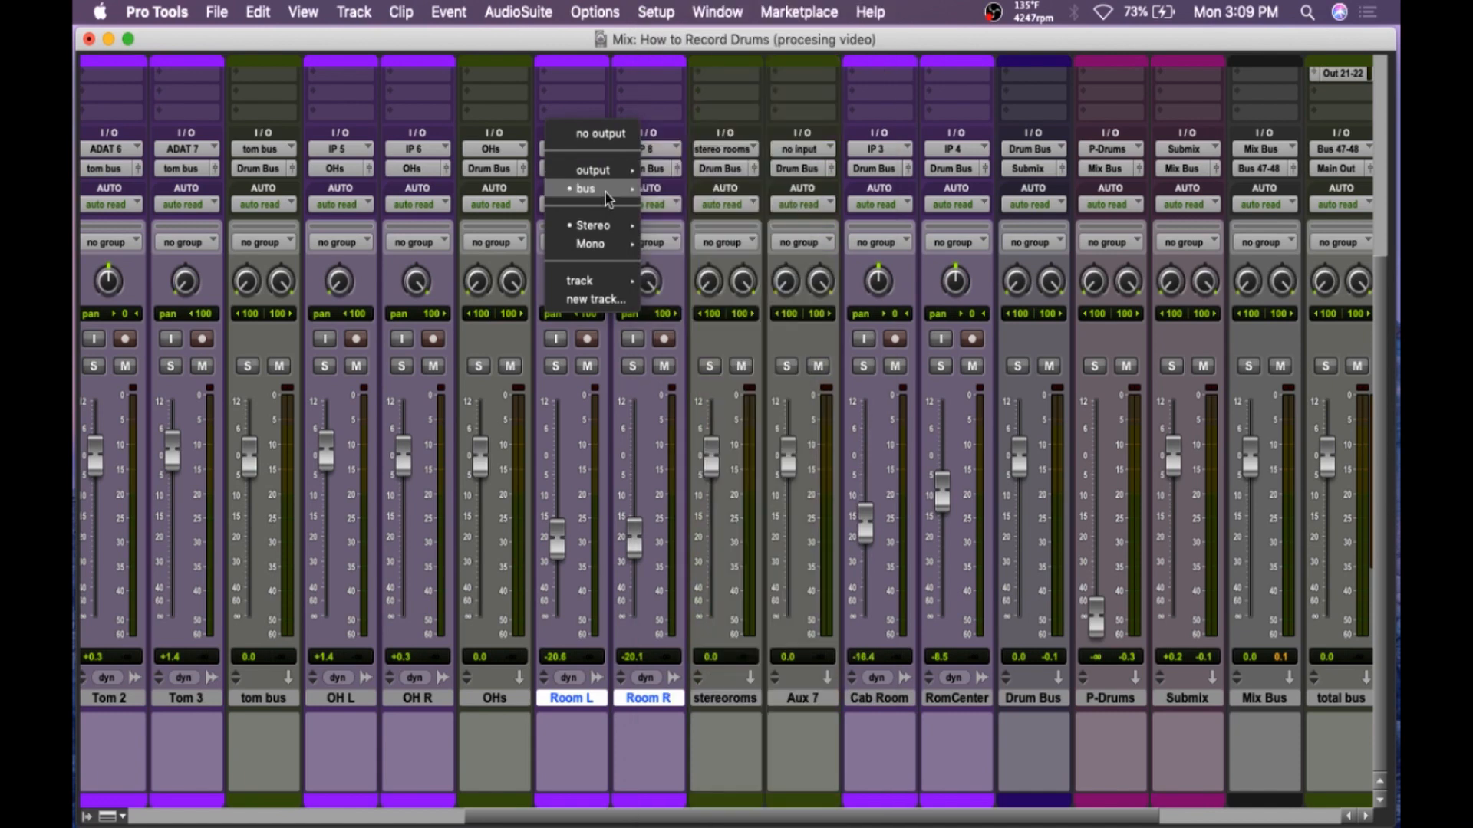
pyautogui.moveTo(605, 192)
pyautogui.scroll(-10, 783, 451)
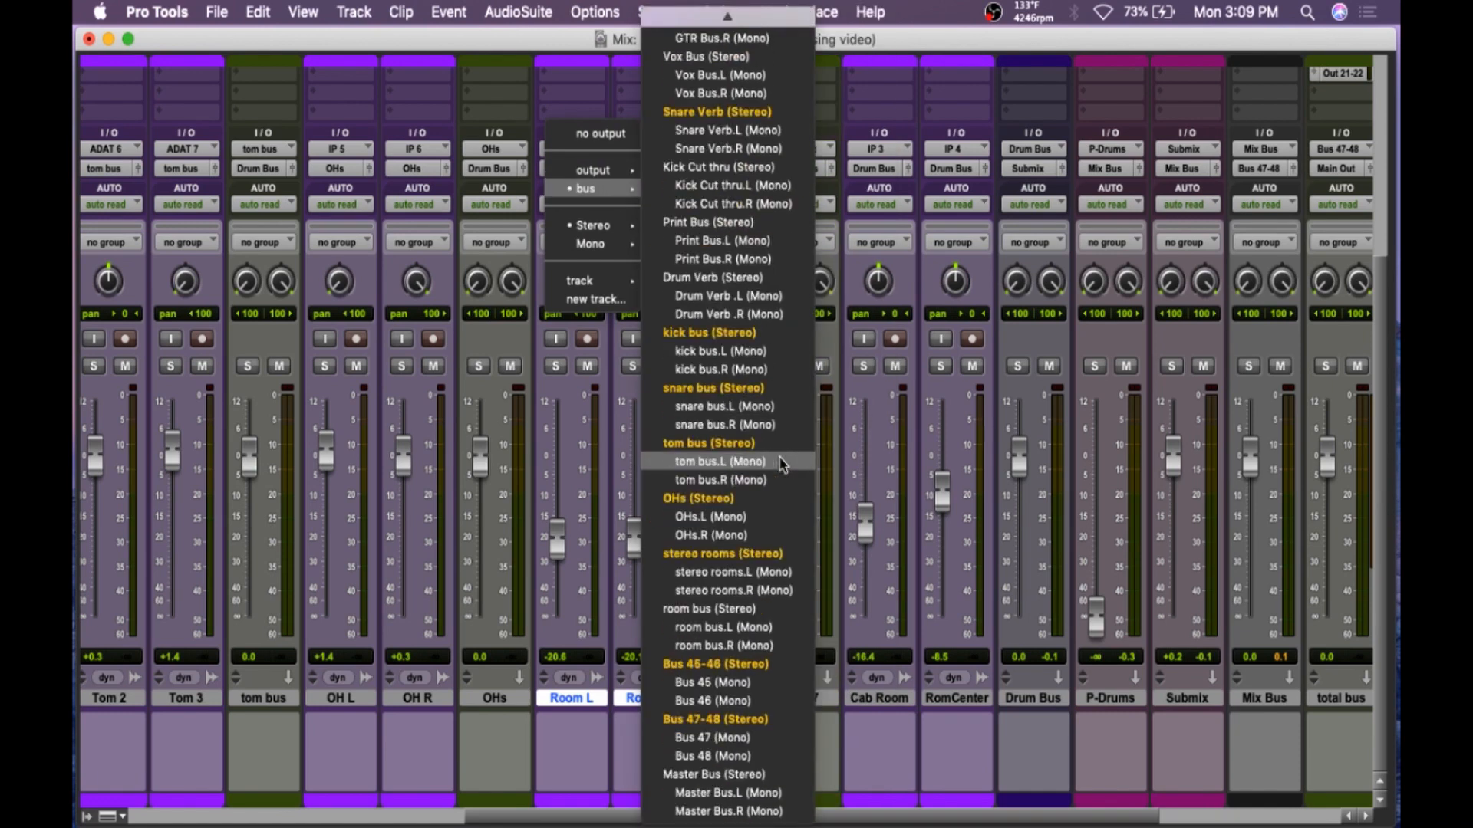
pyautogui.click(763, 559)
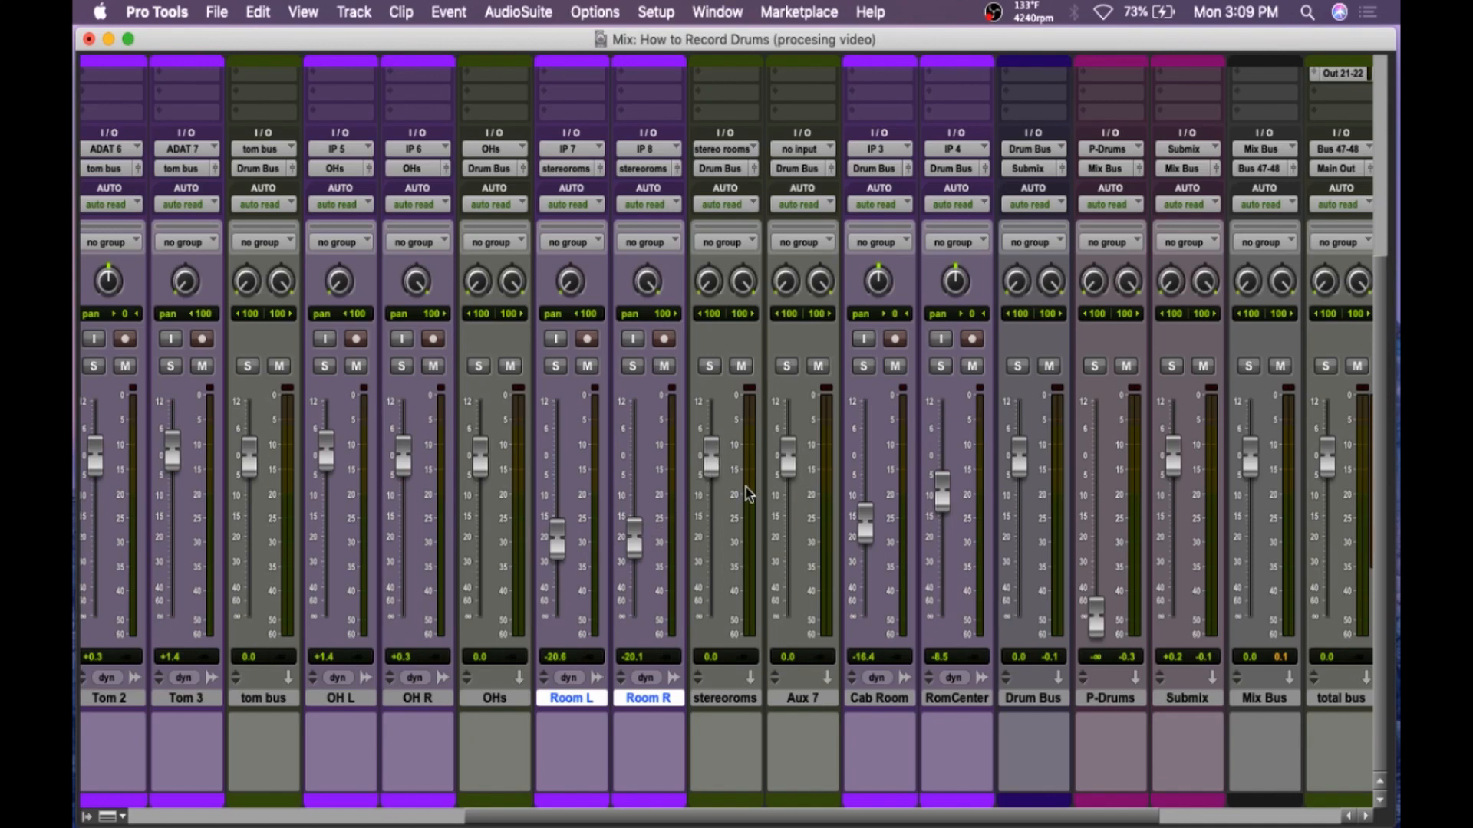
# - Move the Aux 7 track between the RomCenter and Drum Bus tracks and rename it as rooms bus
pyautogui.moveTo(799, 700); pyautogui.dragTo(976, 714)
pyautogui.doubleClick(959, 700)
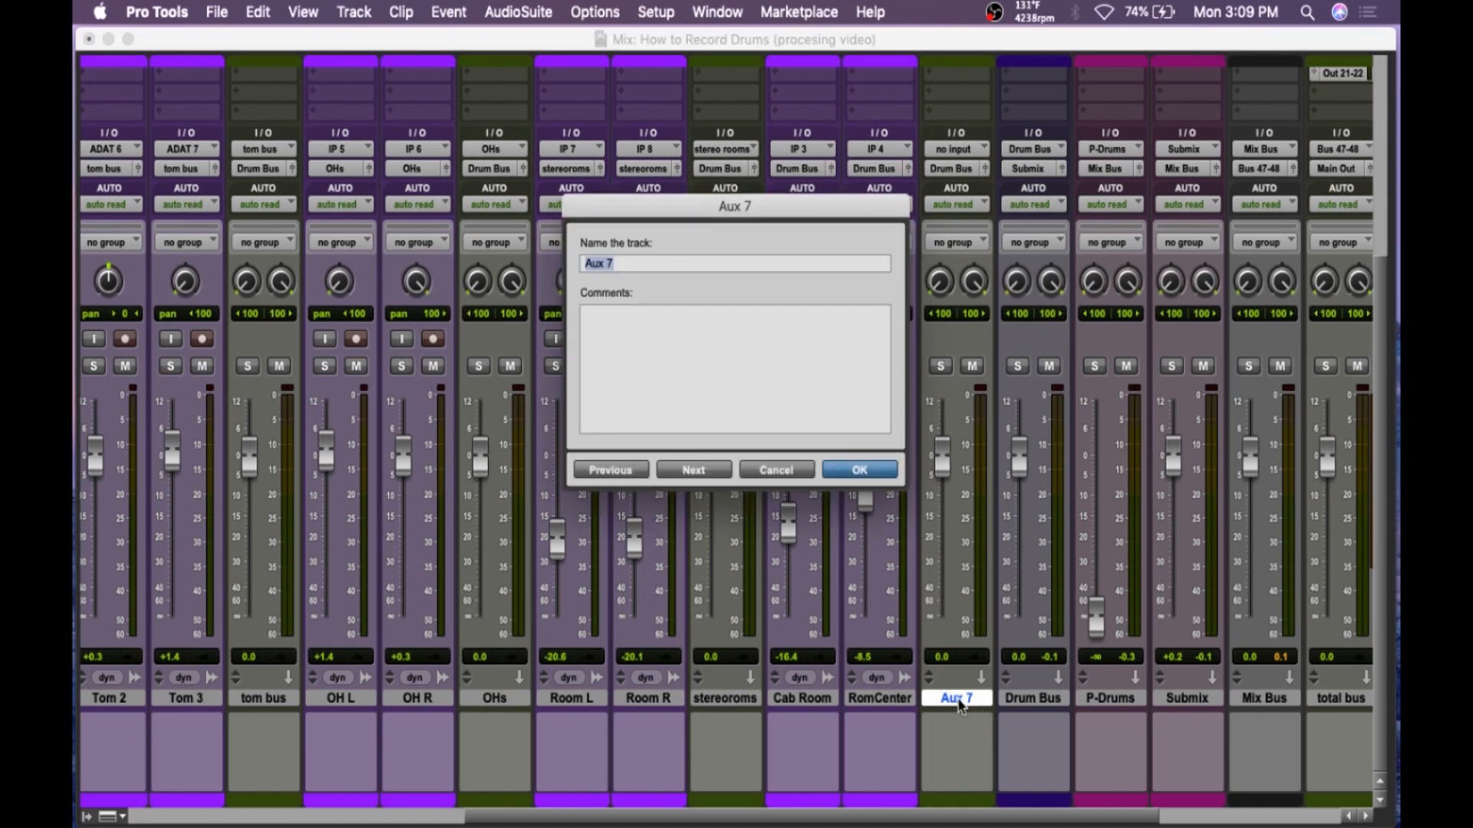
pyautogui.write('rooms bus')
pyautogui.press('Return')
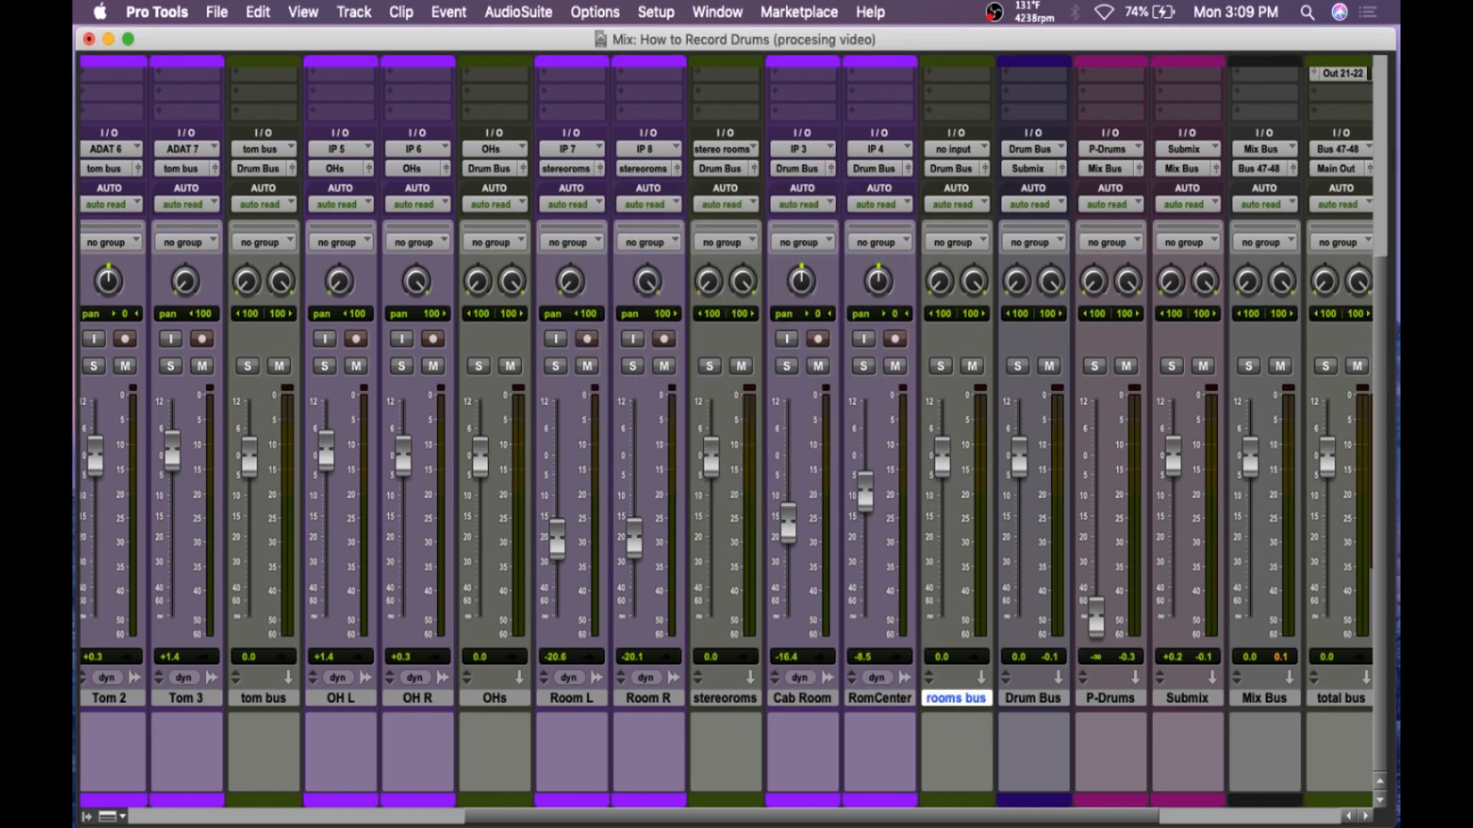
# - Set the input of the rooms bus track to the room bus (Stereo) bus
pyautogui.click(949, 150)
pyautogui.moveTo(970, 212)
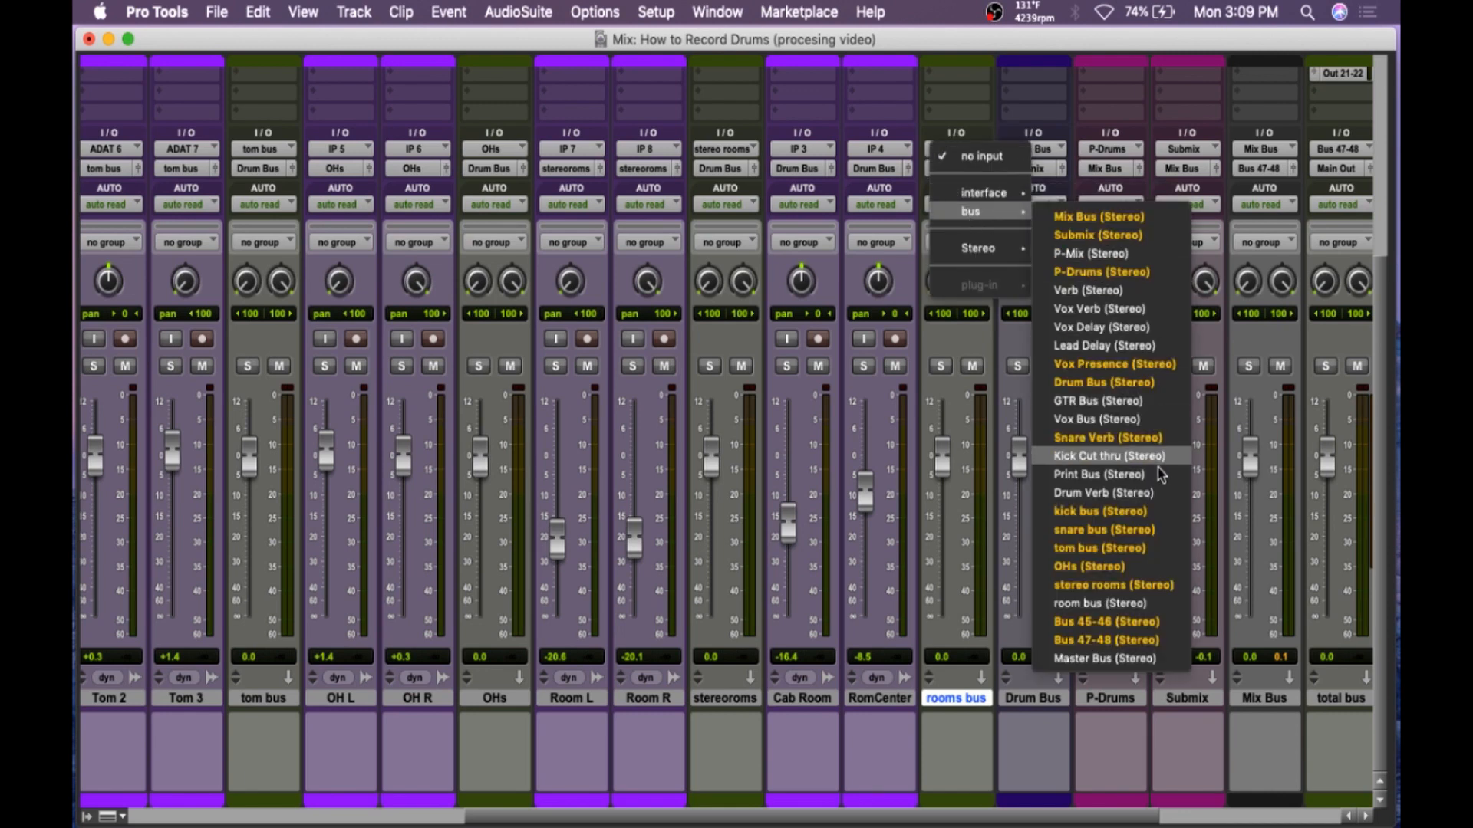
pyautogui.click(1136, 604)
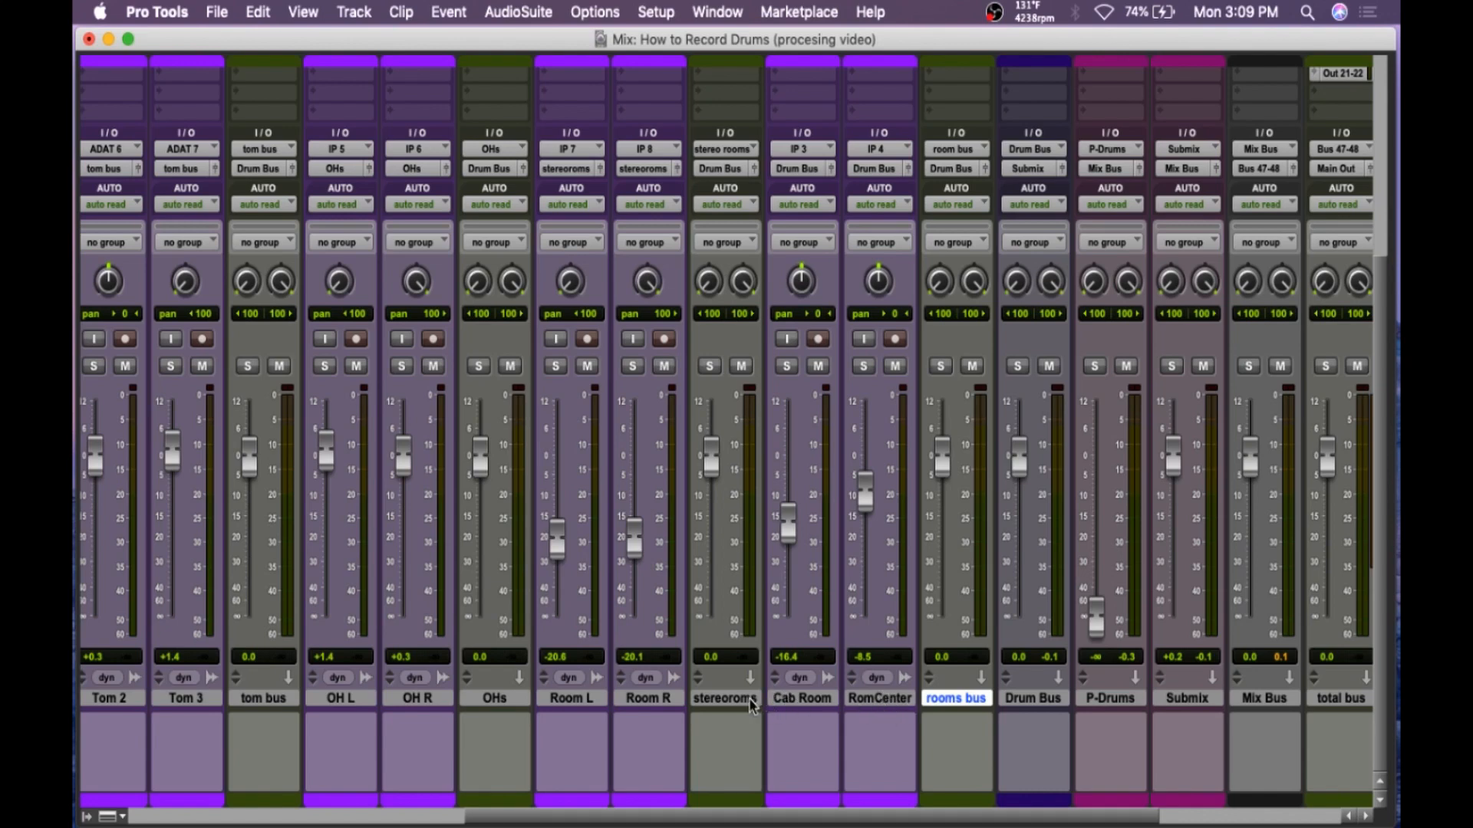
# - Route the outputs of the stereo rooms, Cab Room and RomCenter tracks together to the room bus (Stereo) bus
pyautogui.click(726, 698)
pyautogui.keyDown('shift'); pyautogui.click(795, 698); pyautogui.keyUp('shift')
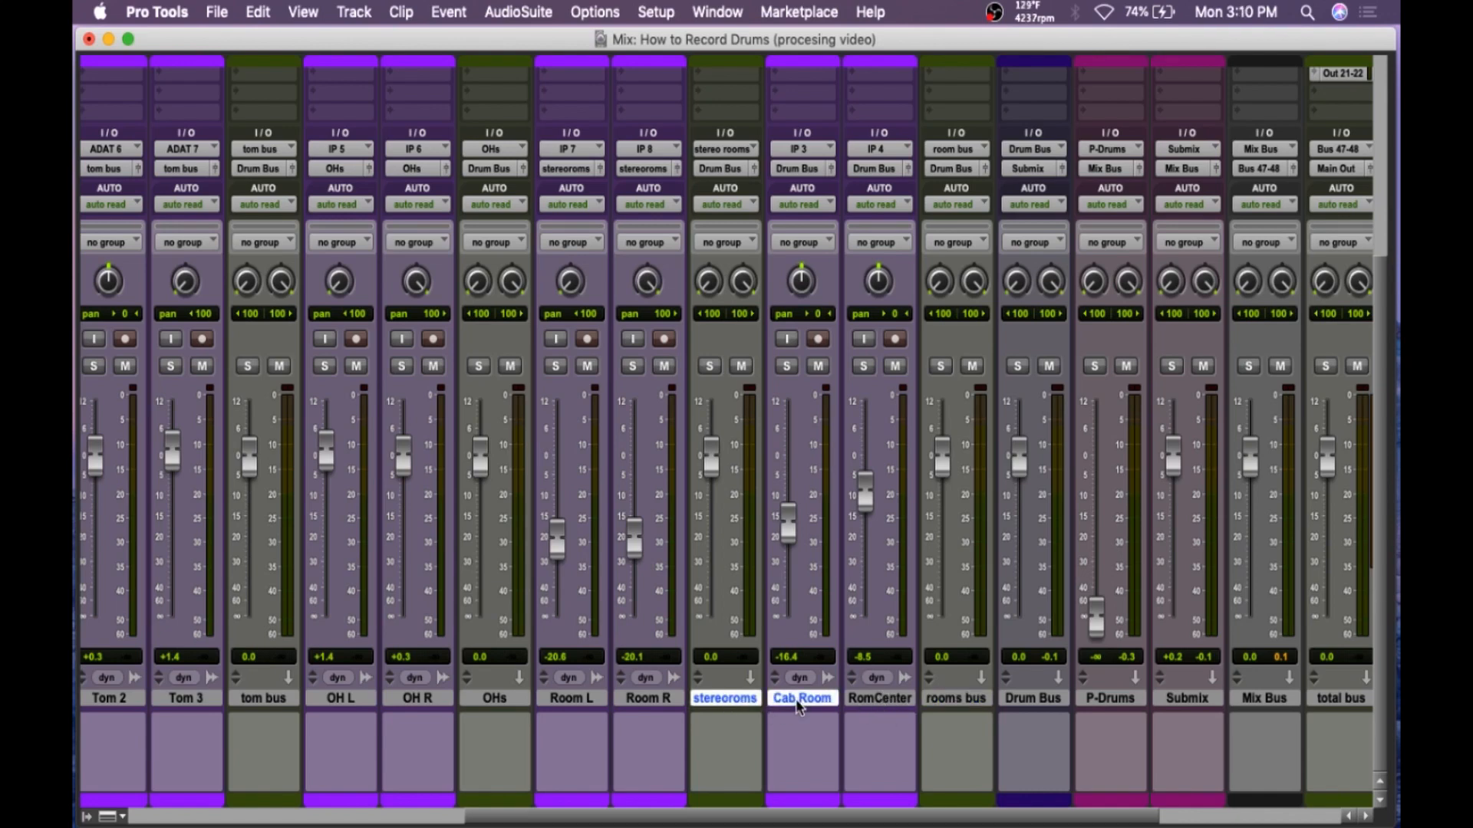
pyautogui.keyDown('shift'); pyautogui.click(882, 700); pyautogui.keyUp('shift')
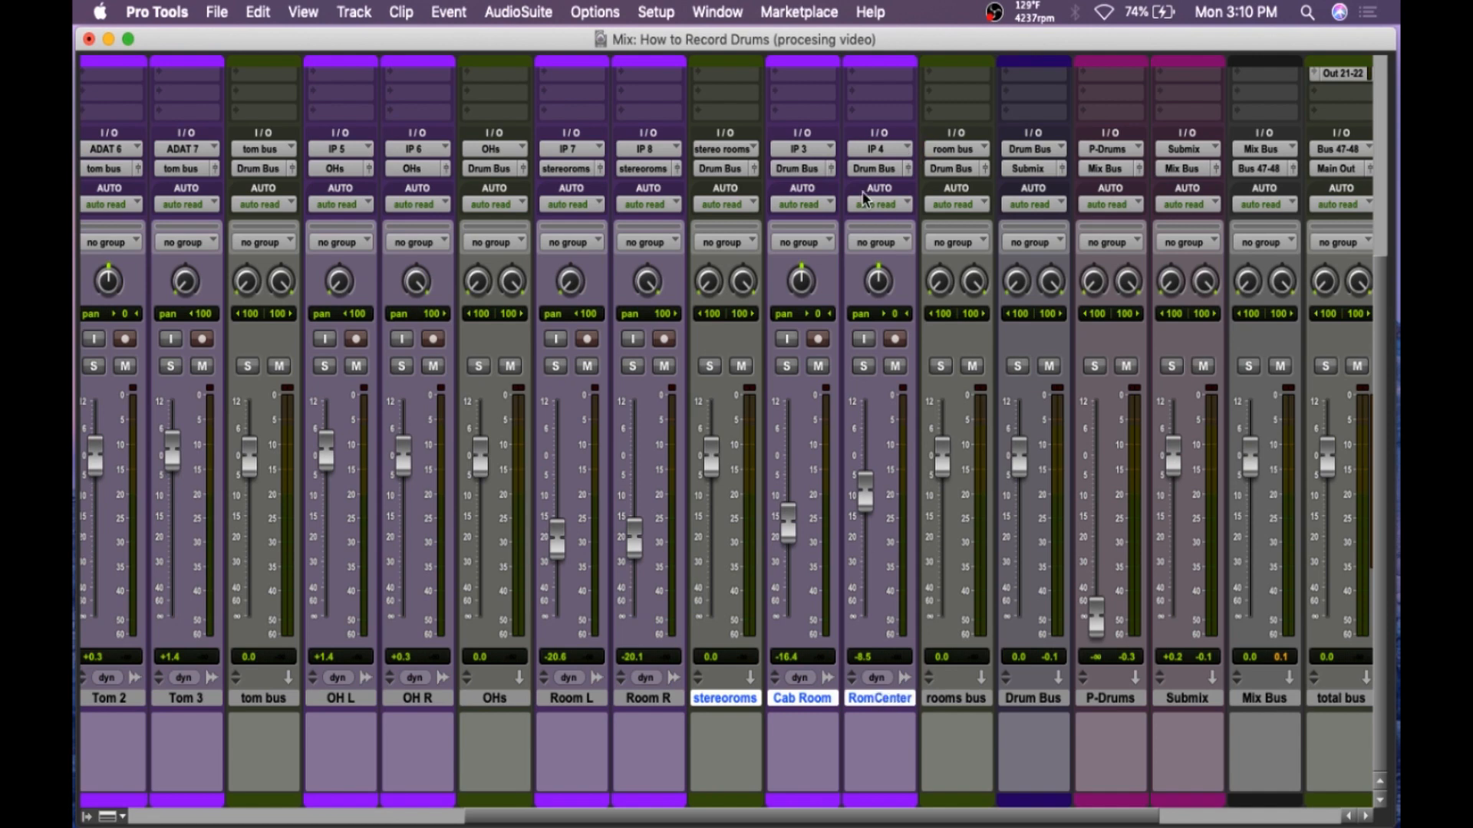
pyautogui.click(877, 169)
pyautogui.moveTo(880, 190)
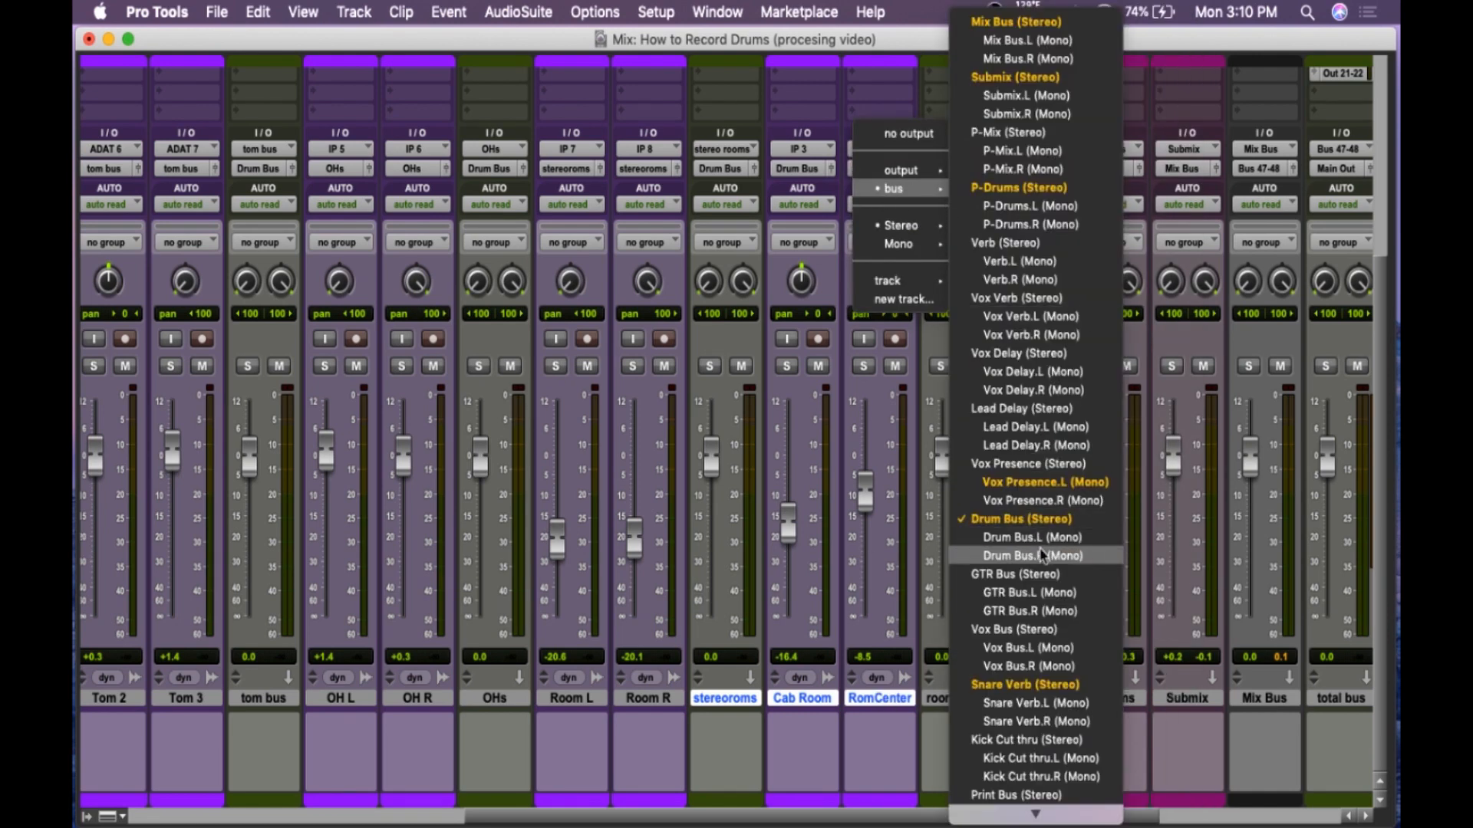
pyautogui.scroll(-5, 1042, 552)
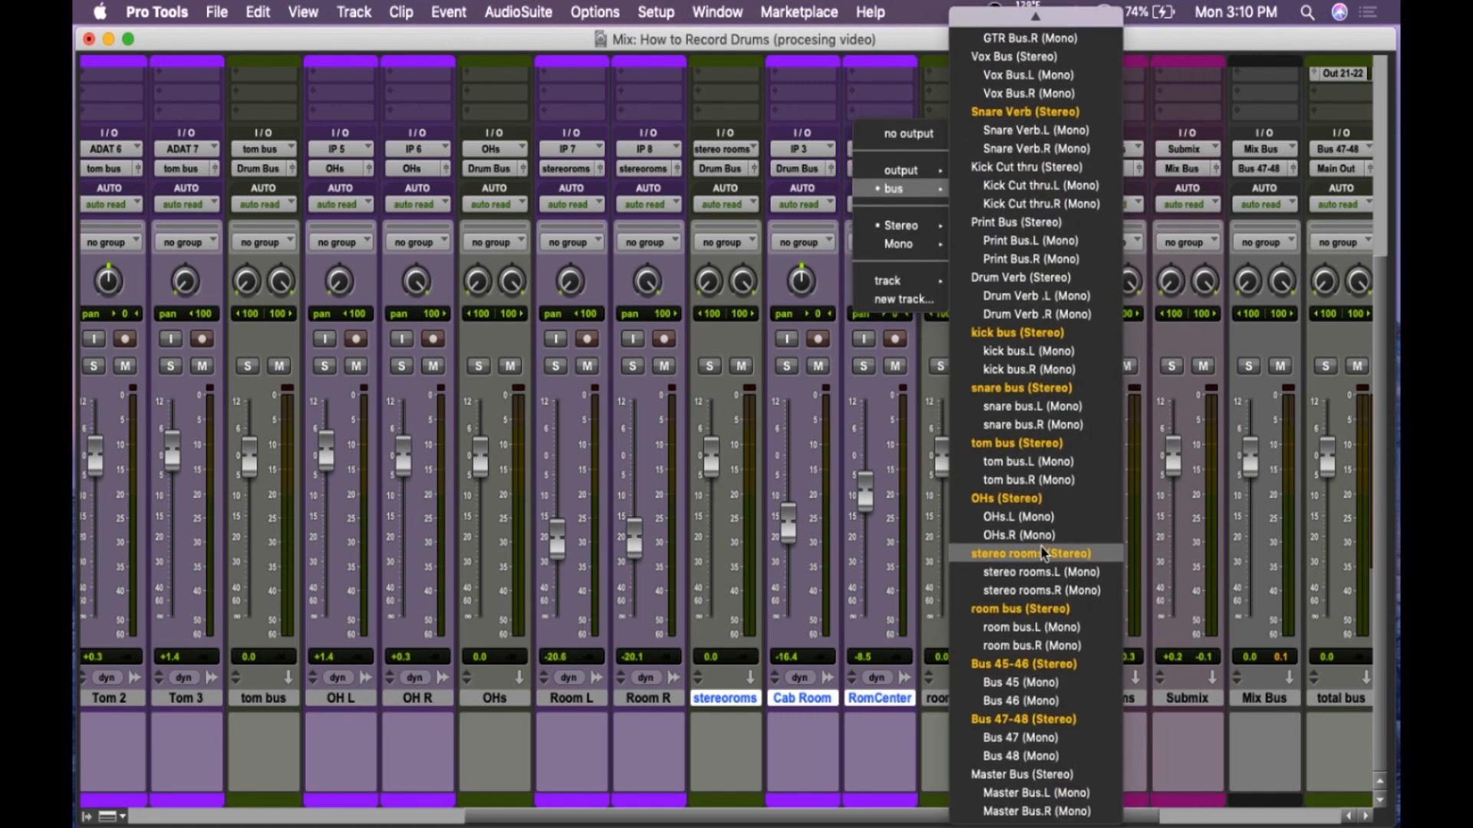
pyautogui.keyDown('alt'); pyautogui.keyDown('shift'); pyautogui.click(1073, 611); pyautogui.keyUp('shift'); pyautogui.keyUp('alt')
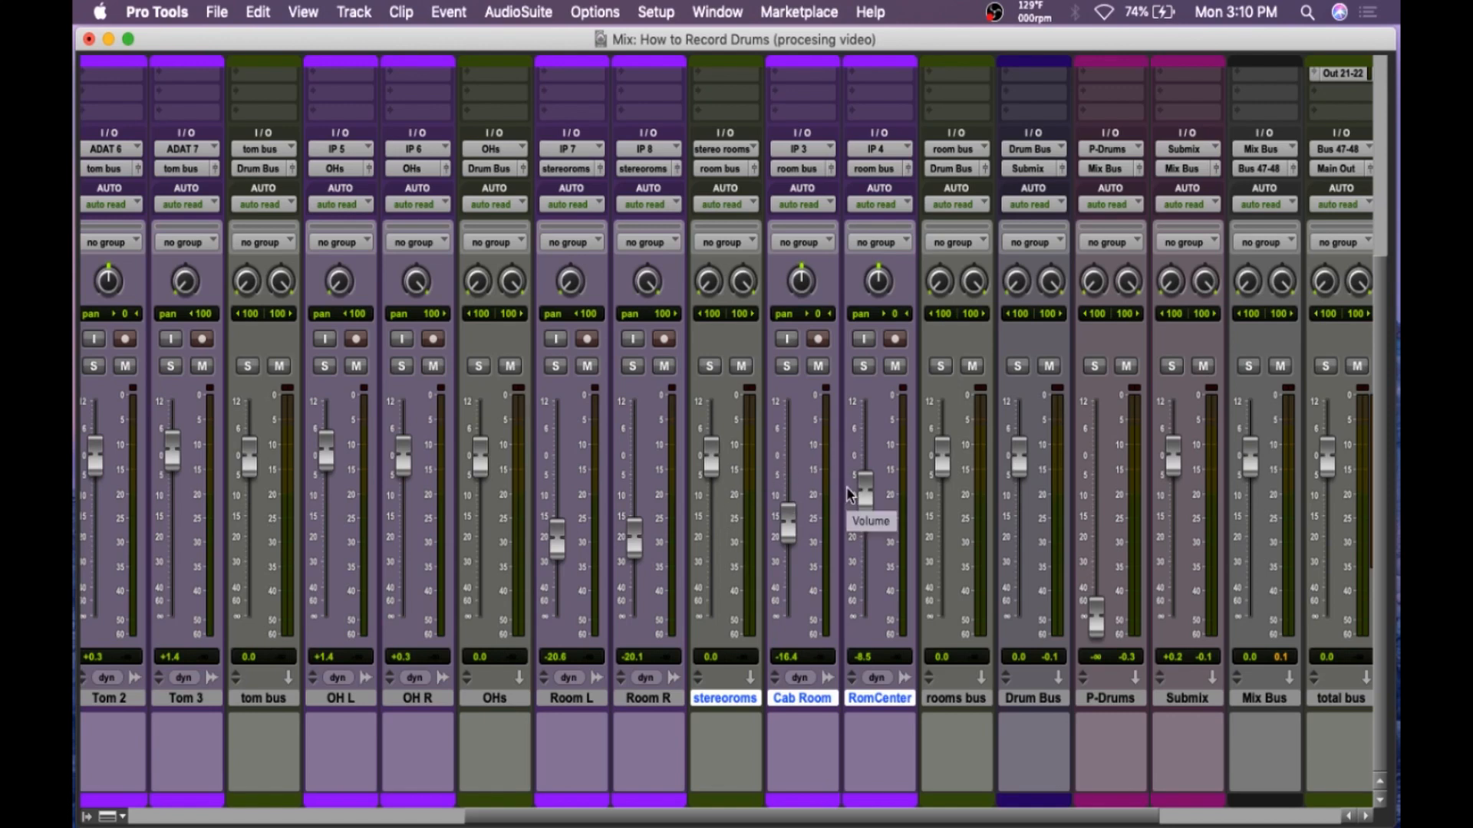
# - Pull the volume faders of RomCenter, Cab Room, Room R and Room L fully down to -∞
pyautogui.scroll(5, 848, 496)
pyautogui.hscroll(-8, 846, 487)
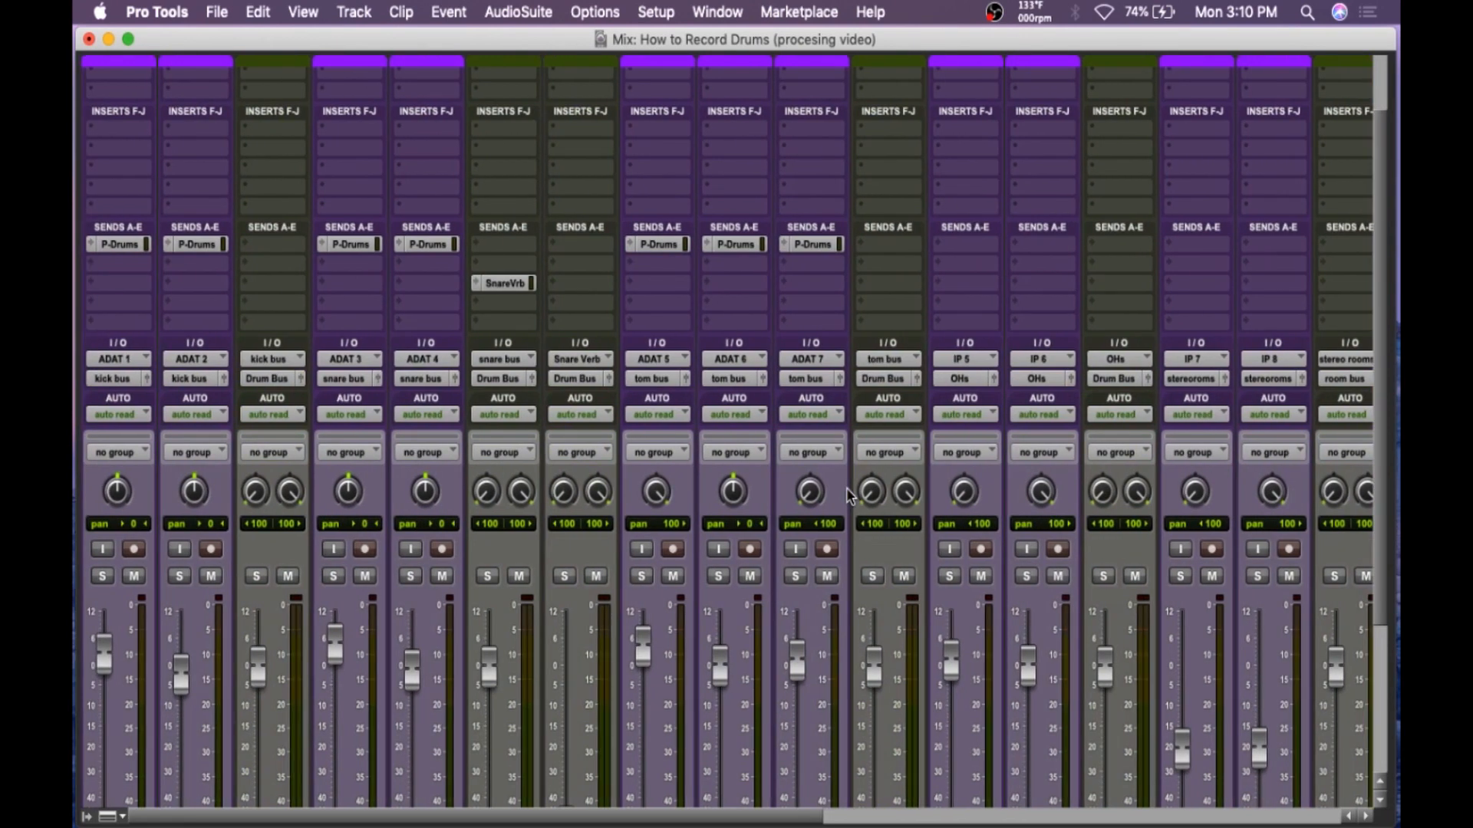
pyautogui.hscroll(5, 846, 488)
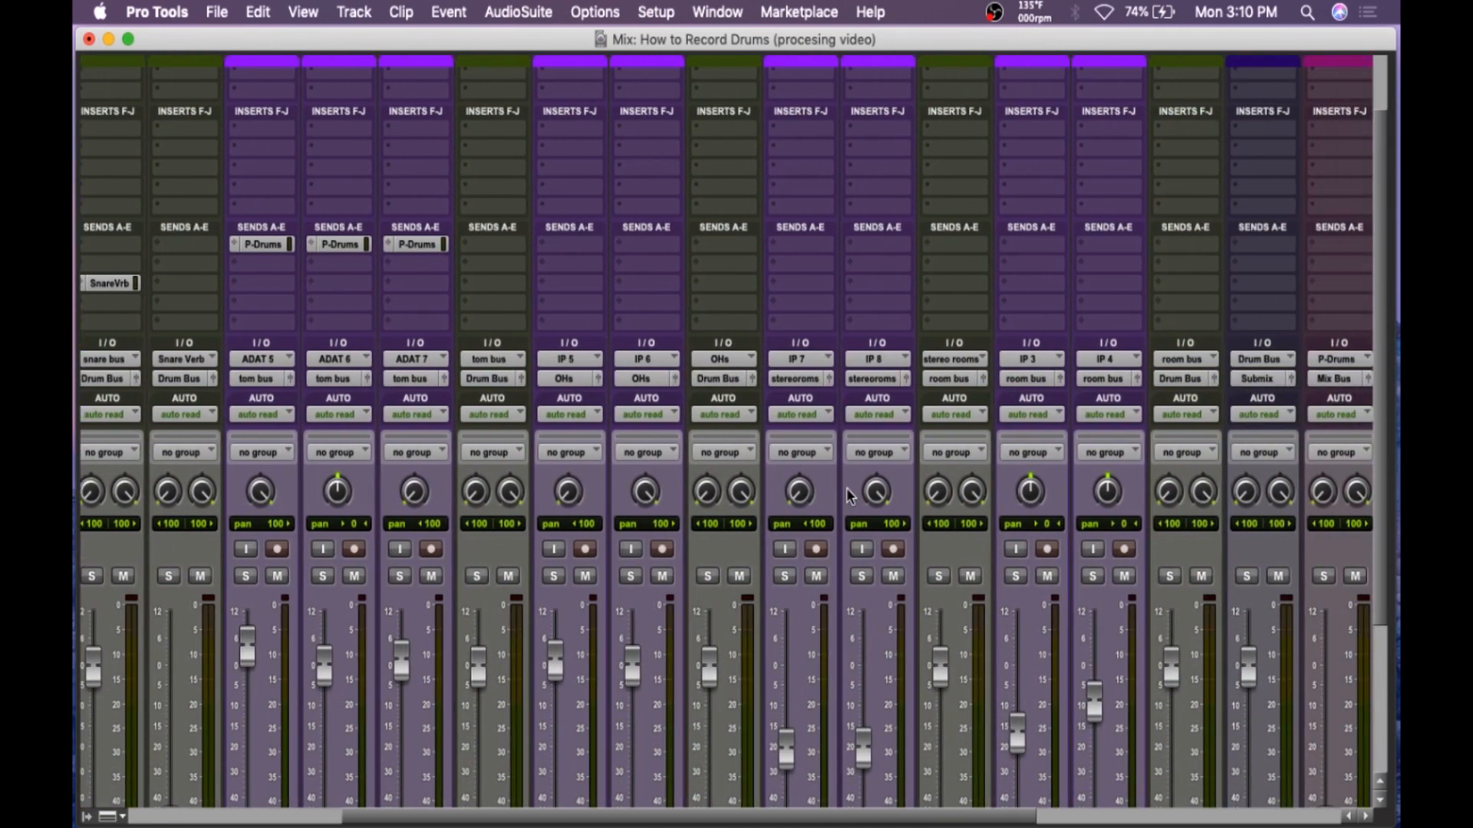
pyautogui.hscroll(3, 845, 487)
pyautogui.scroll(-5, 847, 498)
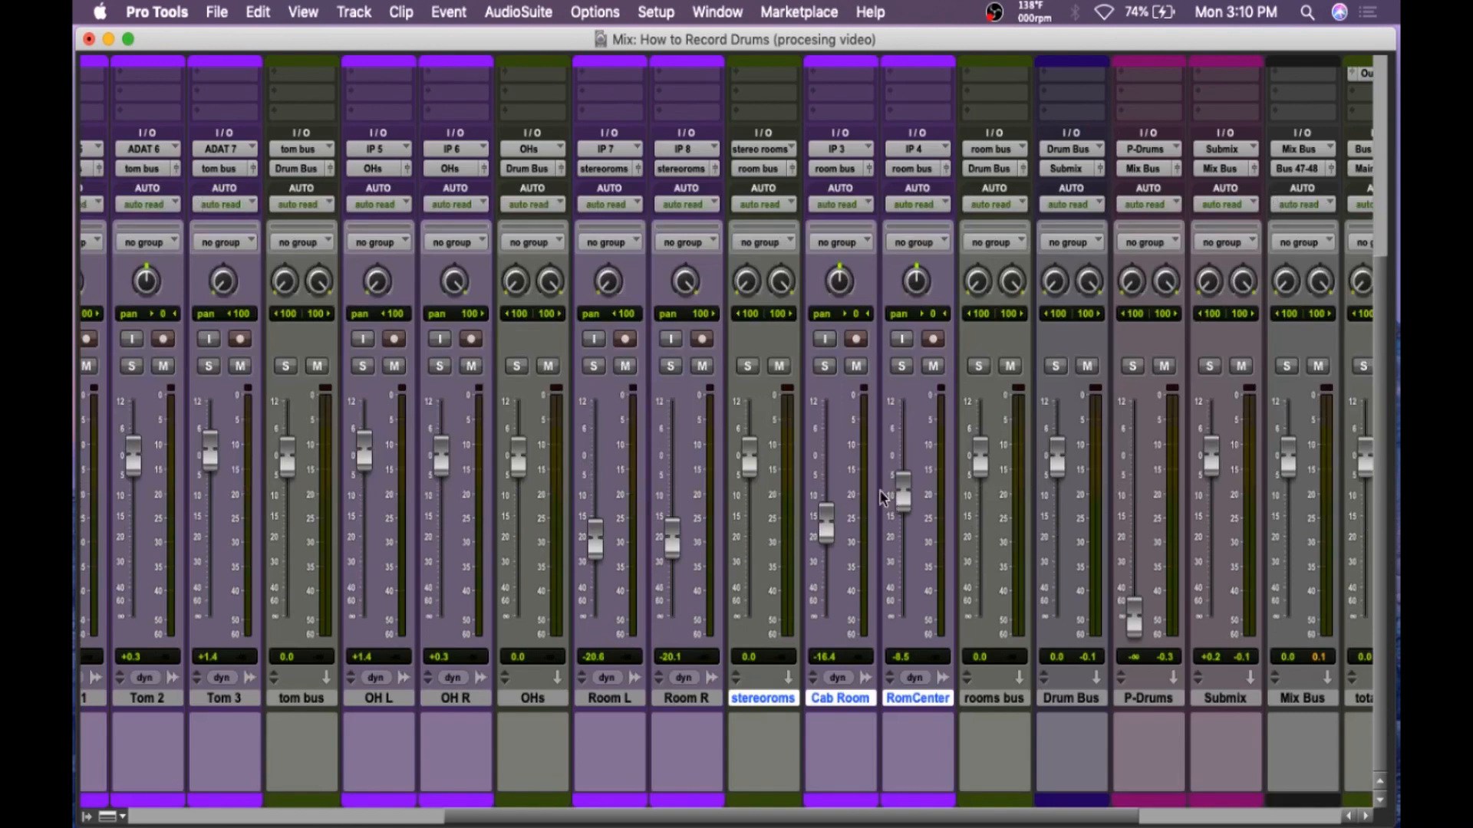
pyautogui.moveTo(902, 493); pyautogui.dragTo(917, 648)
pyautogui.moveTo(826, 522); pyautogui.dragTo(826, 617)
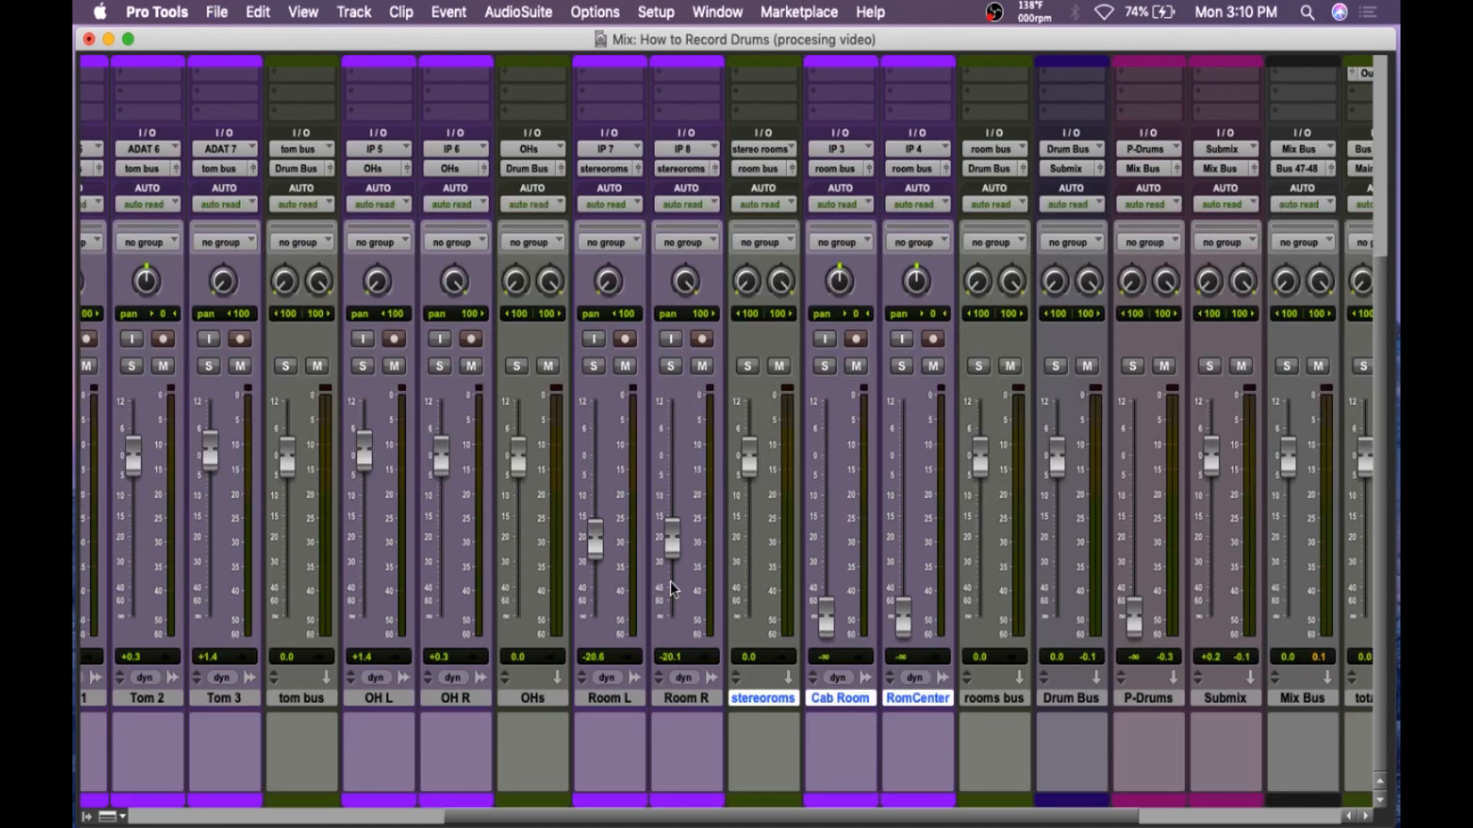
pyautogui.moveTo(672, 537); pyautogui.dragTo(672, 620)
pyautogui.moveTo(596, 539); pyautogui.dragTo(595, 620)
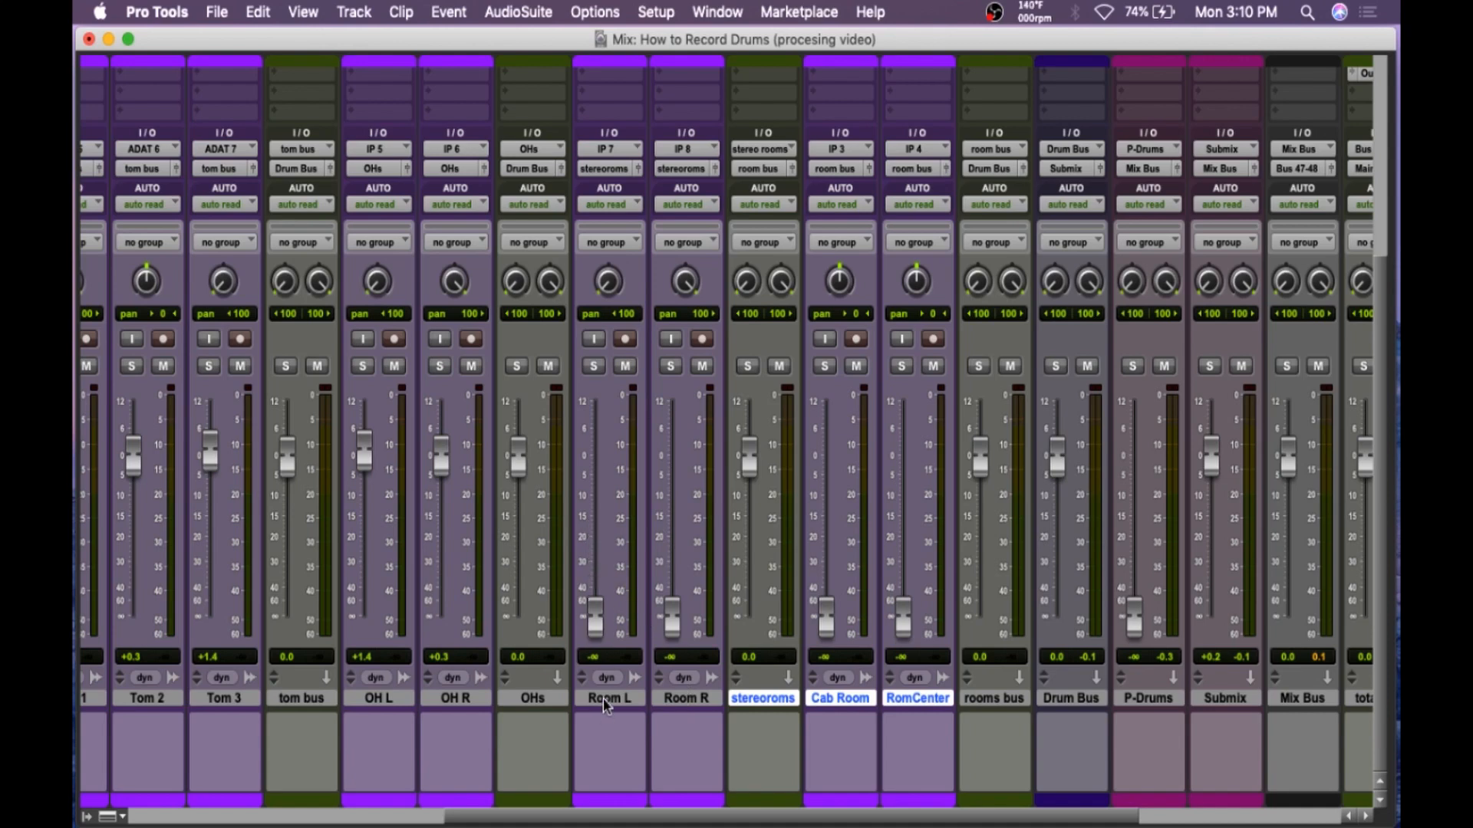
# - Pull the volume faders of both overhead tracks and the three tom tracks fully down to -∞
pyautogui.moveTo(441, 458); pyautogui.dragTo(441, 620)
pyautogui.moveTo(364, 452); pyautogui.dragTo(364, 619)
pyautogui.hscroll(-5, 398, 511)
pyautogui.moveTo(439, 453); pyautogui.dragTo(440, 620)
pyautogui.moveTo(362, 458); pyautogui.dragTo(361, 620)
pyautogui.moveTo(285, 439); pyautogui.dragTo(285, 620)
# - Pull the volume faders of SnareBotm, Snare Top, Subkick and Kick fully down to -∞
pyautogui.hscroll(-8, 368, 499)
pyautogui.moveTo(411, 463); pyautogui.dragTo(412, 620)
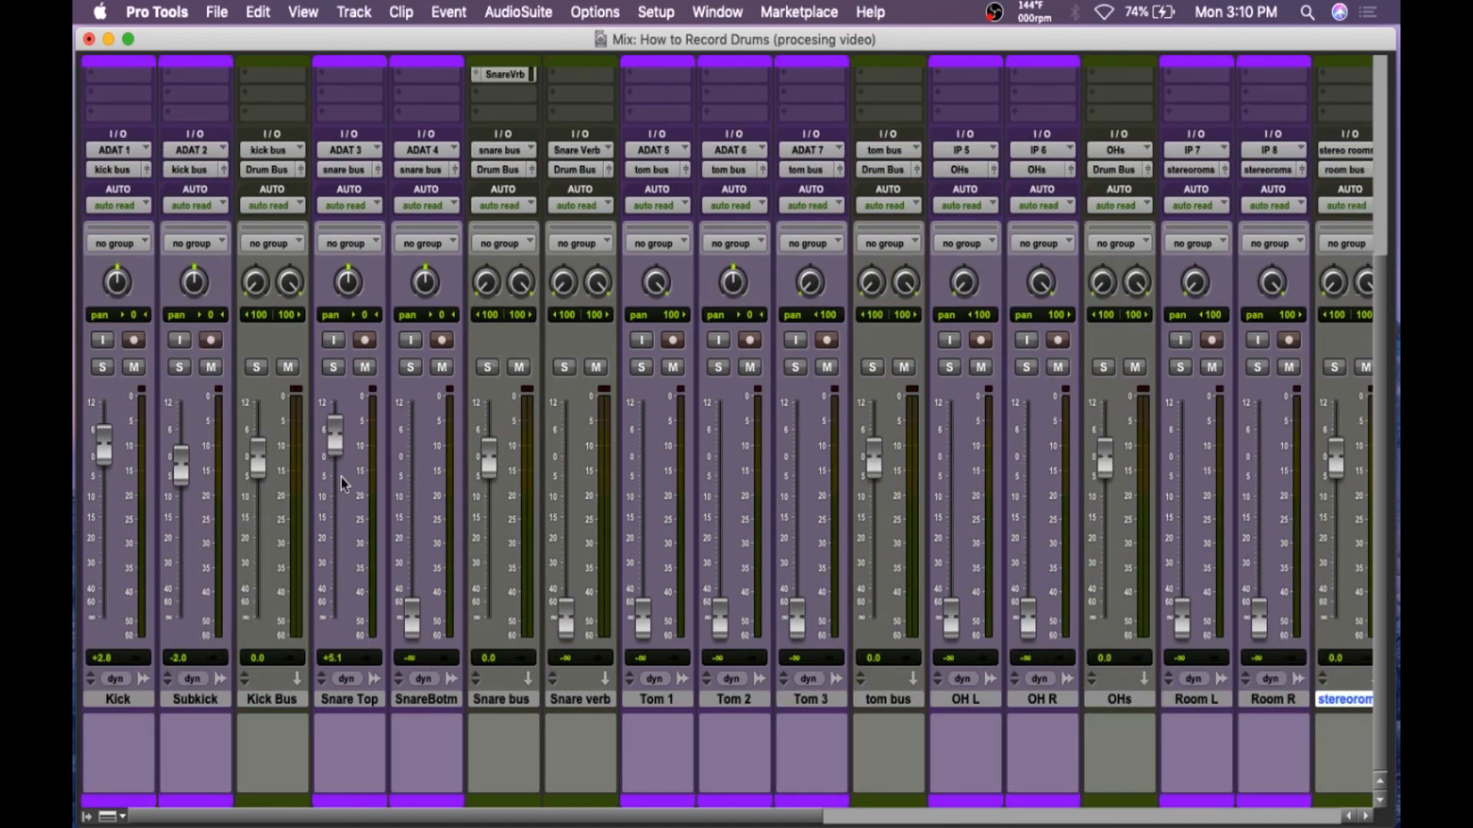
pyautogui.moveTo(338, 429); pyautogui.dragTo(355, 613)
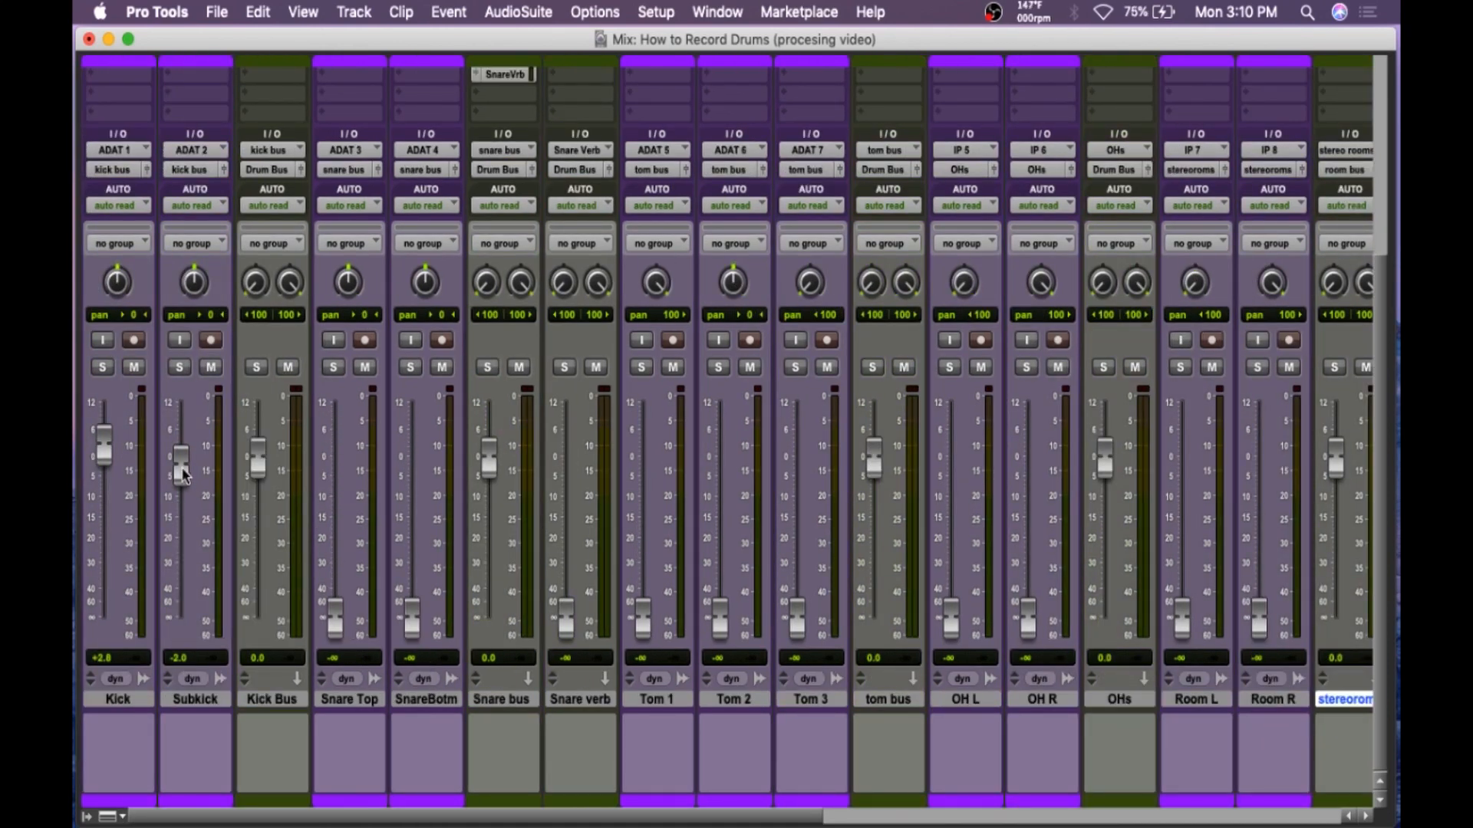
pyautogui.moveTo(181, 460); pyautogui.dragTo(181, 620)
pyautogui.moveTo(103, 437); pyautogui.dragTo(103, 610)
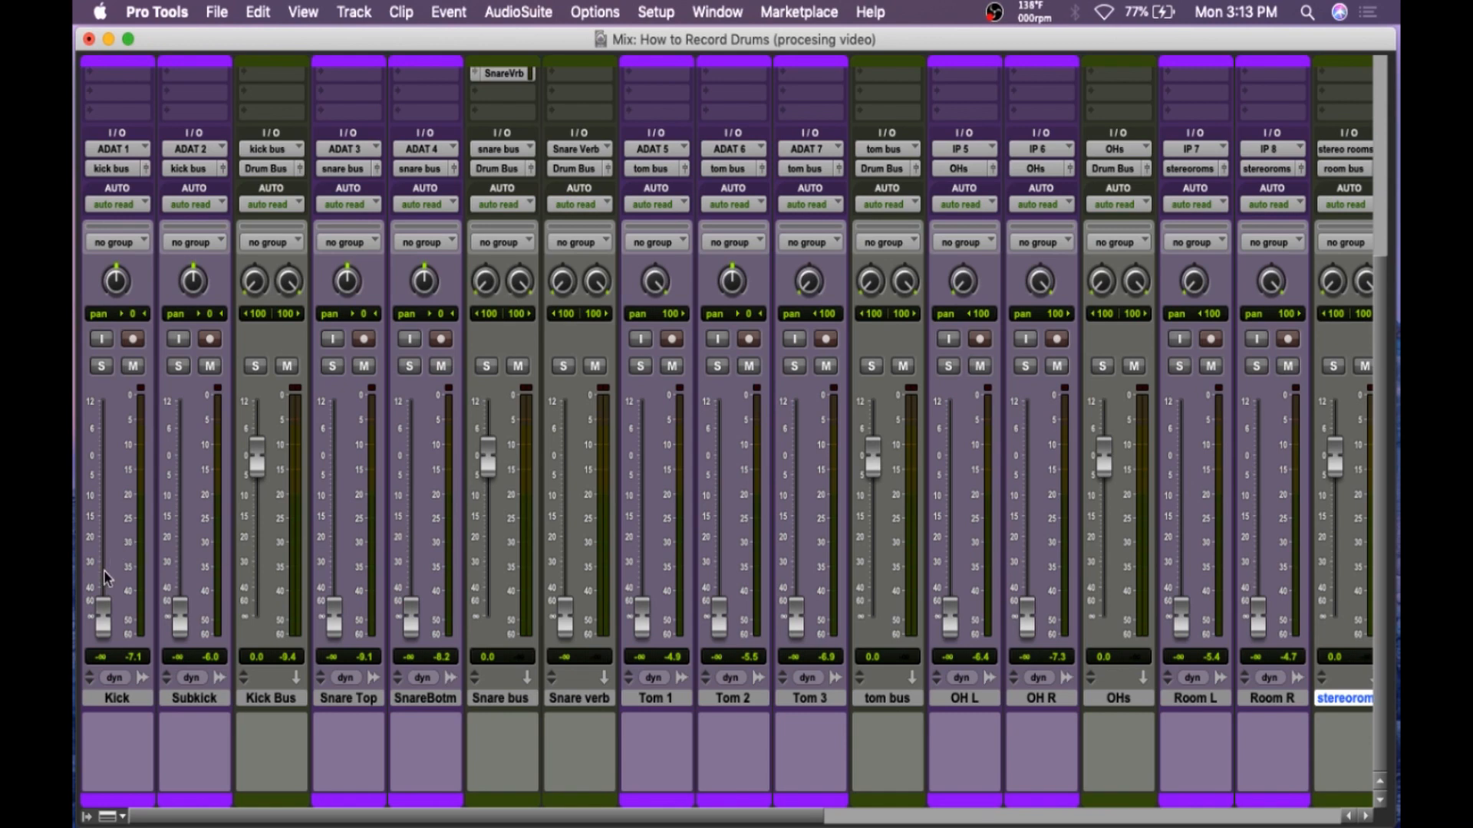
# - Raise the Kick fader to about 0 dB and load Virtual Mix Rack (mono) in the track's first insert slot
pyautogui.moveTo(103, 617); pyautogui.dragTo(104, 461)
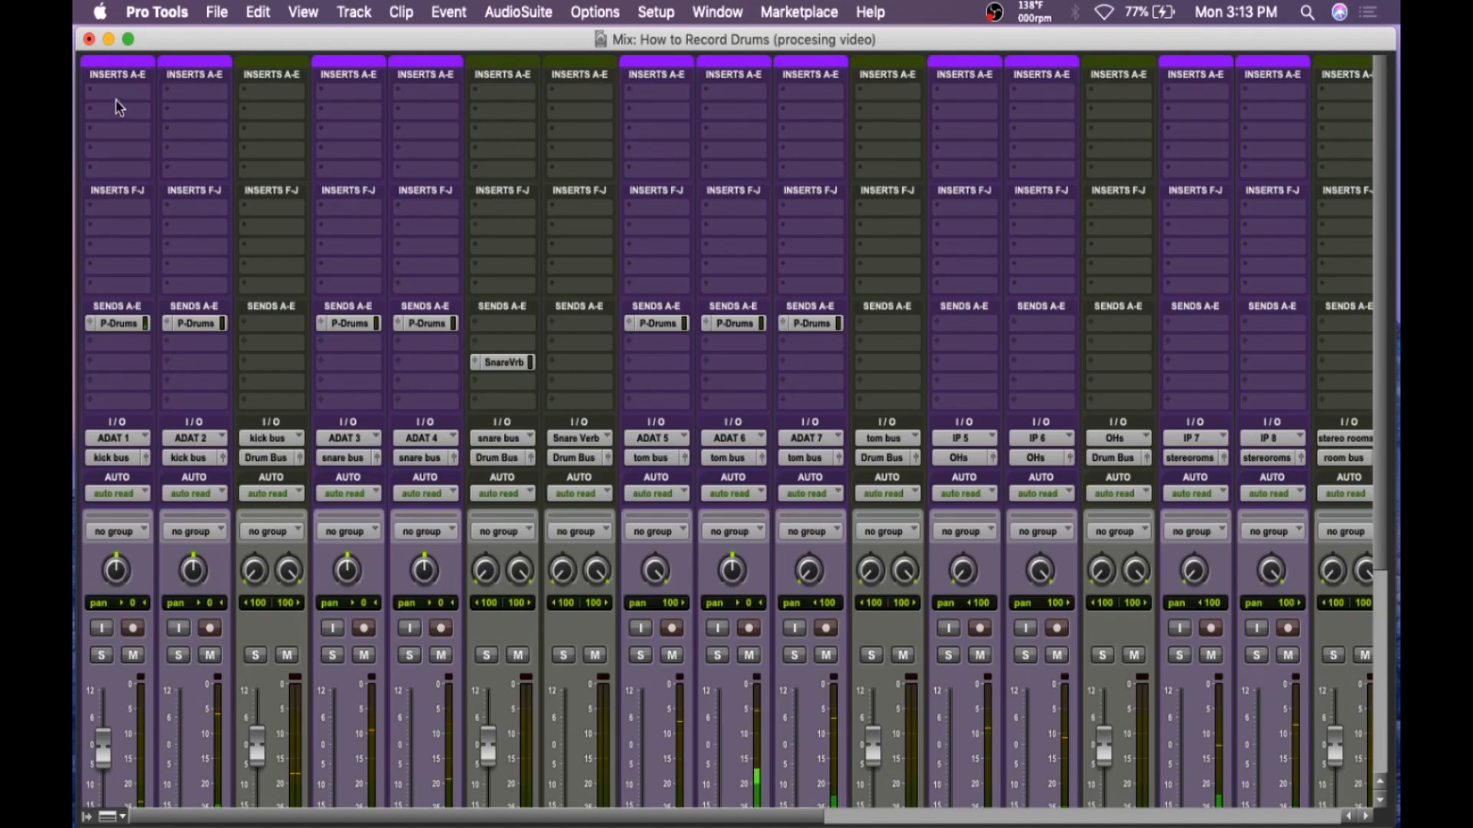
pyautogui.click(135, 98)
pyautogui.moveTo(153, 136)
pyautogui.moveTo(302, 141)
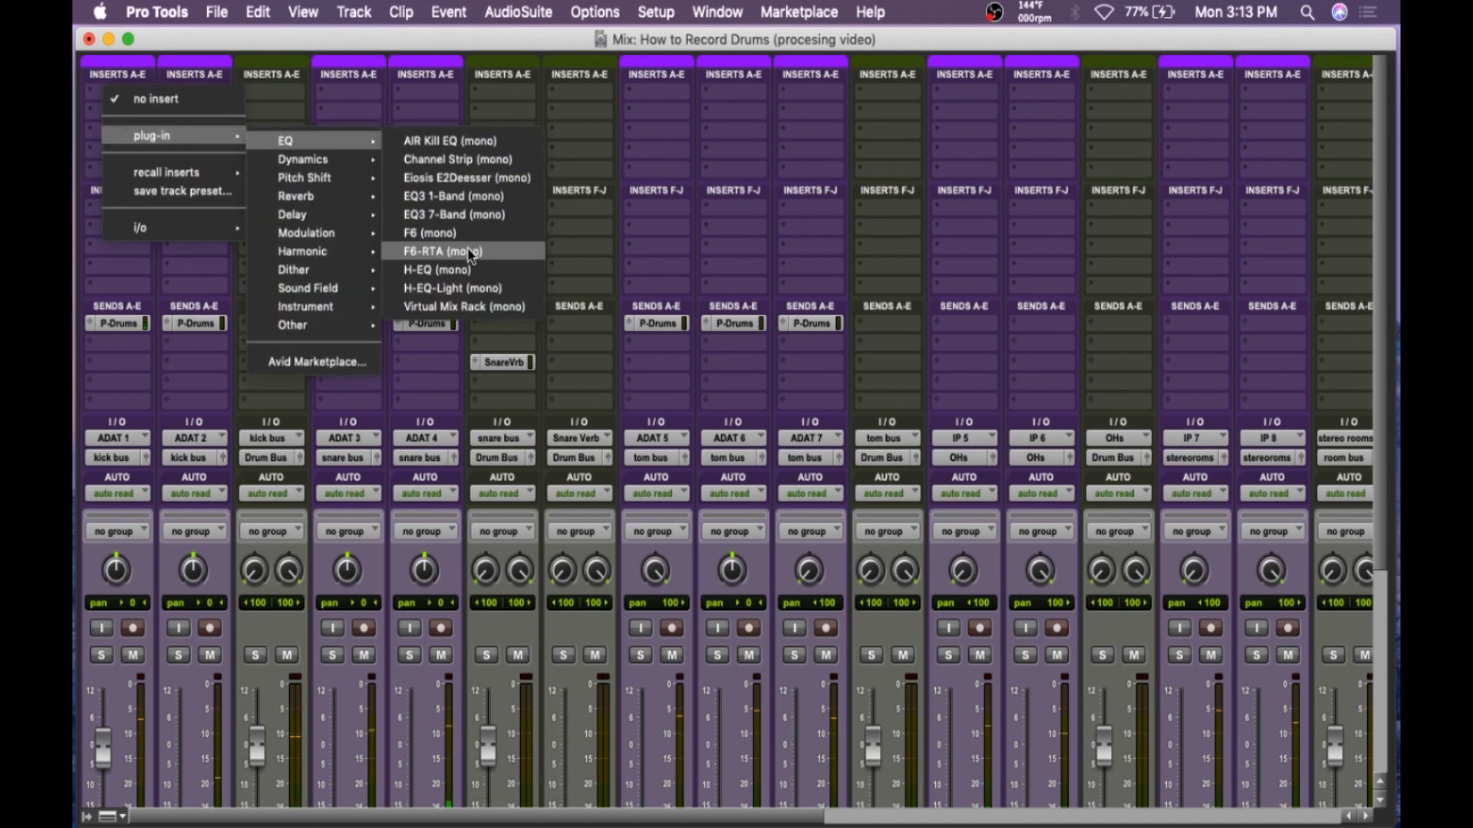
pyautogui.click(475, 307)
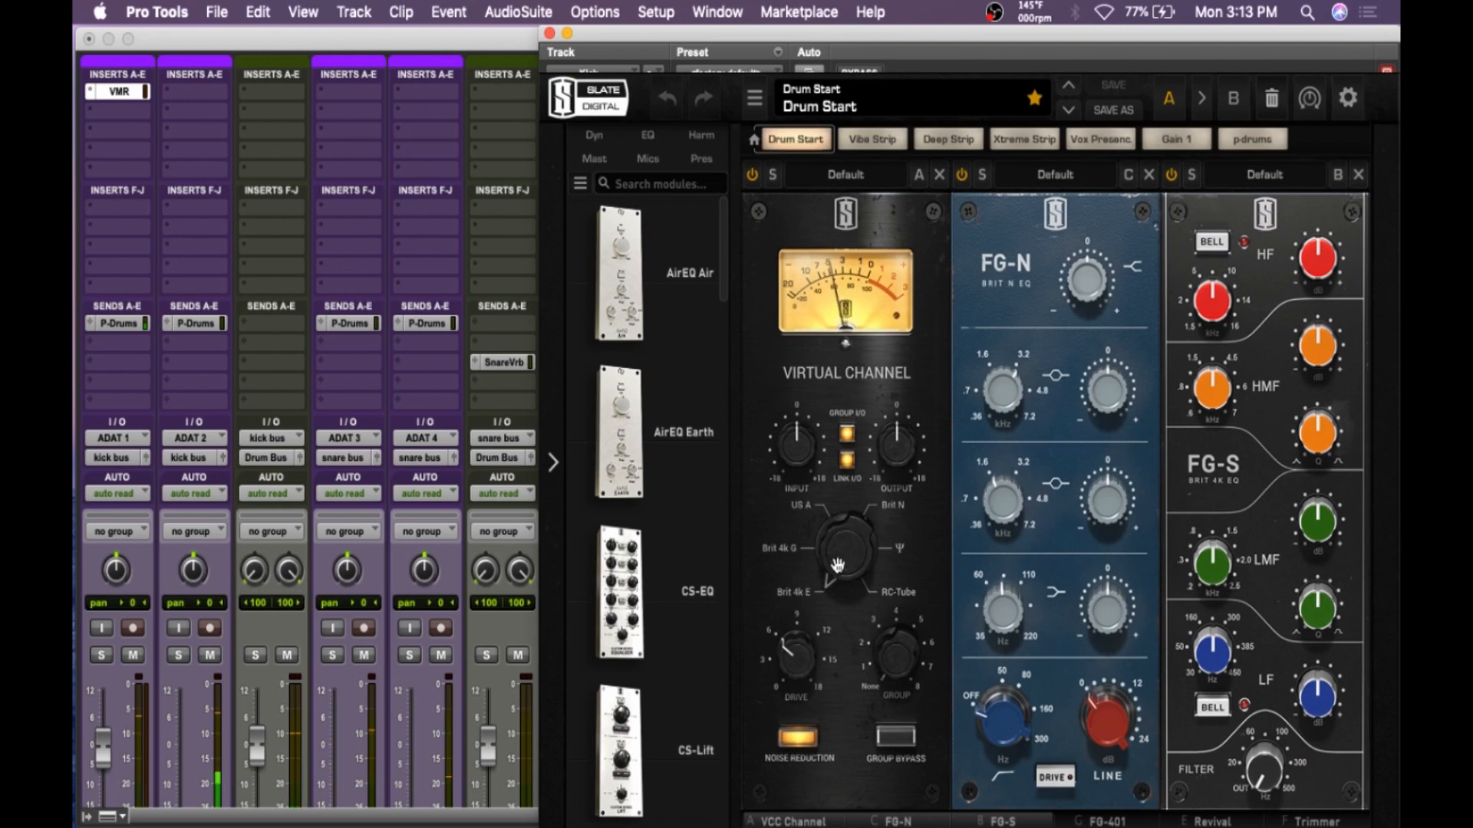
# - Set the Virtual Channel module to Brit N and boost the FG-N low band by about 3.9 dB at 57.1 Hz
pyautogui.moveTo(835, 564); pyautogui.dragTo(860, 444)
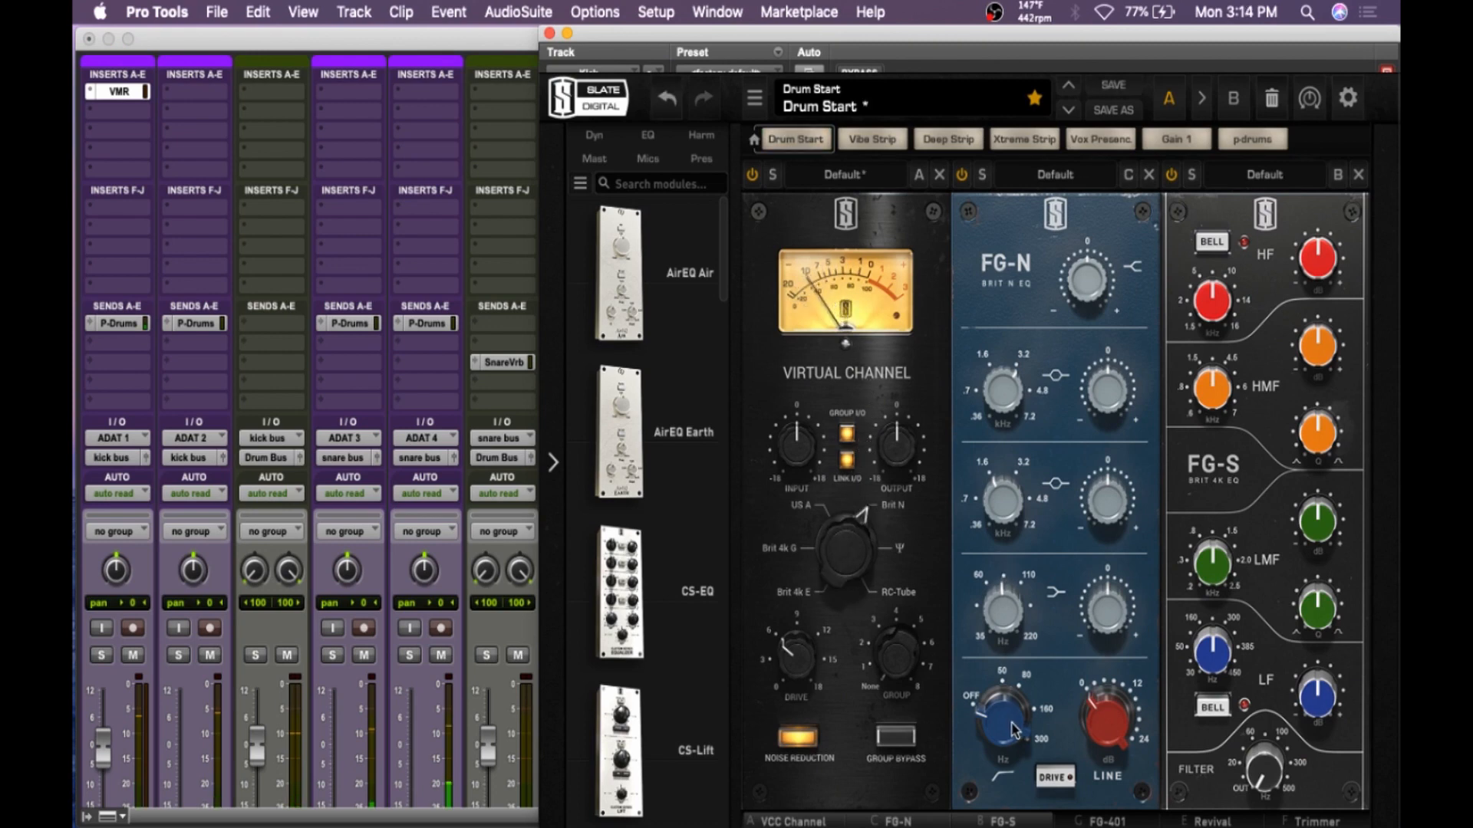
pyautogui.moveTo(1005, 722); pyautogui.dragTo(1007, 701)
pyautogui.moveTo(1103, 624); pyautogui.dragTo(1105, 588)
pyautogui.moveTo(1000, 595); pyautogui.dragTo(998, 612)
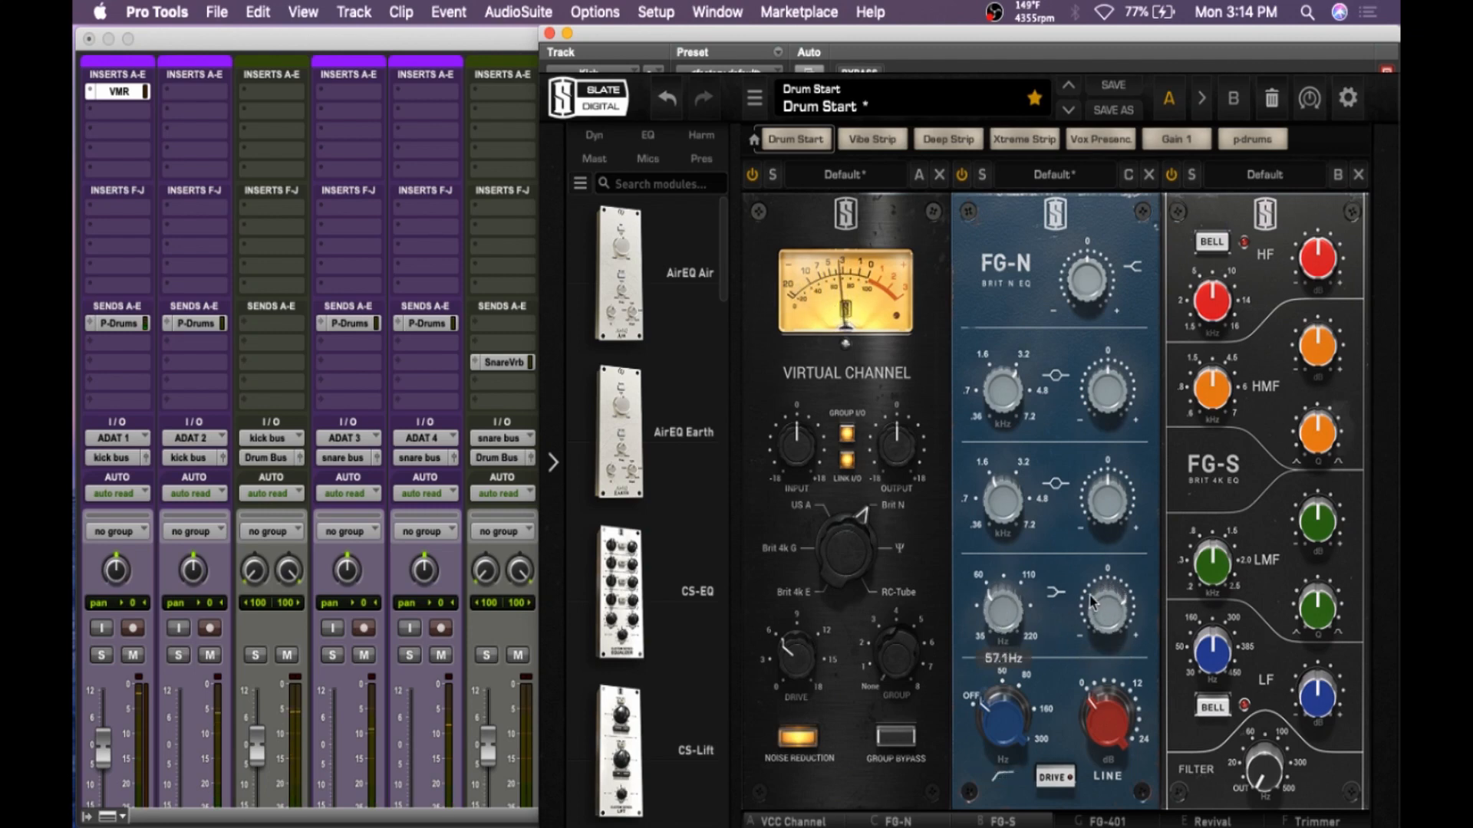
pyautogui.moveTo(1107, 611); pyautogui.dragTo(1106, 623)
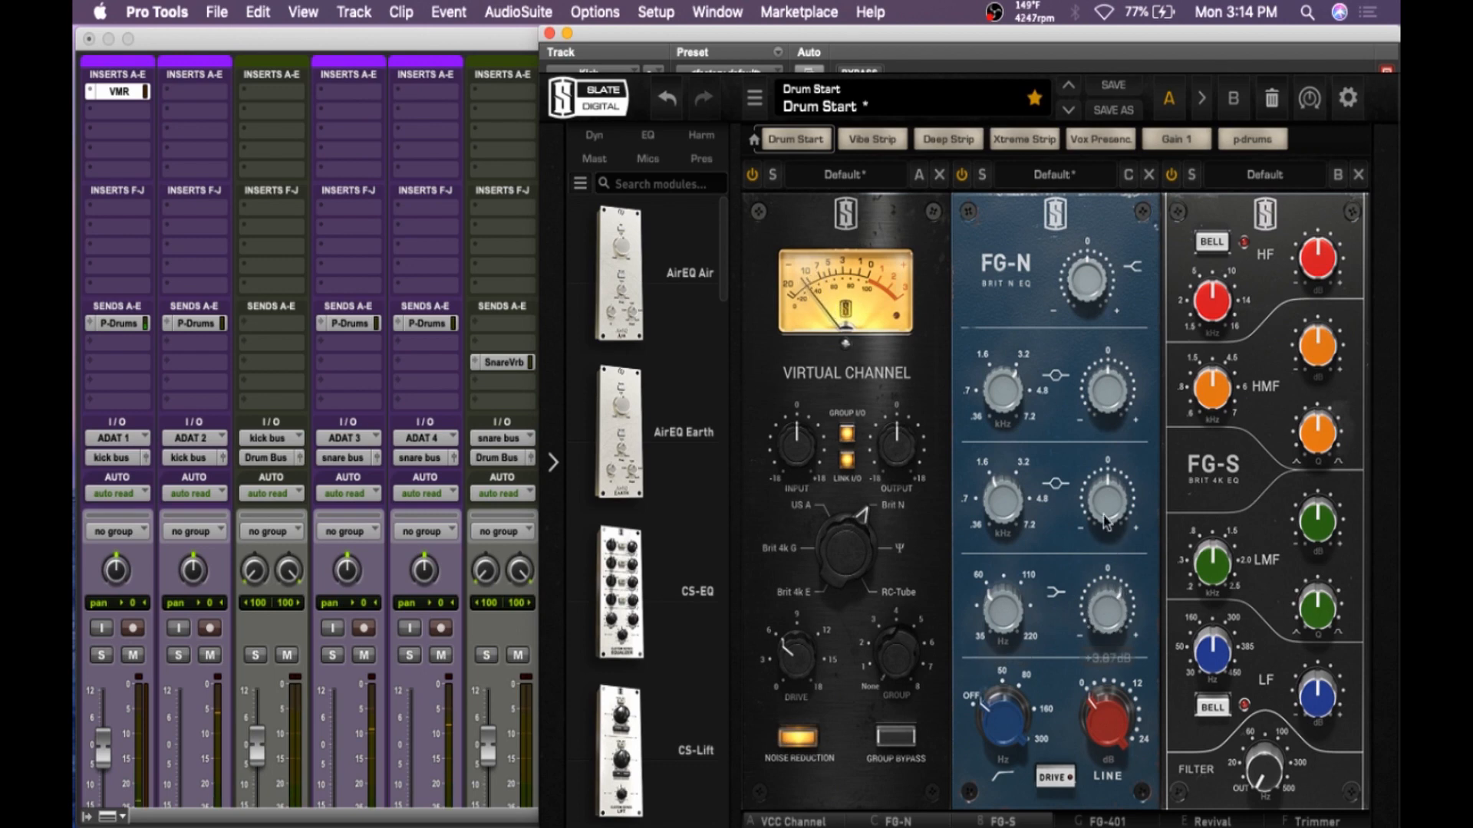
# - Sweep the FG-N lower mid band to 427 Hz and cut it by about 4.5 dB
pyautogui.moveTo(1107, 505); pyautogui.dragTo(1112, 477)
pyautogui.moveTo(1003, 496)
pyautogui.mouseDown()
pyautogui.moveTo(993, 525)
pyautogui.moveTo(996, 512)
pyautogui.mouseUp()
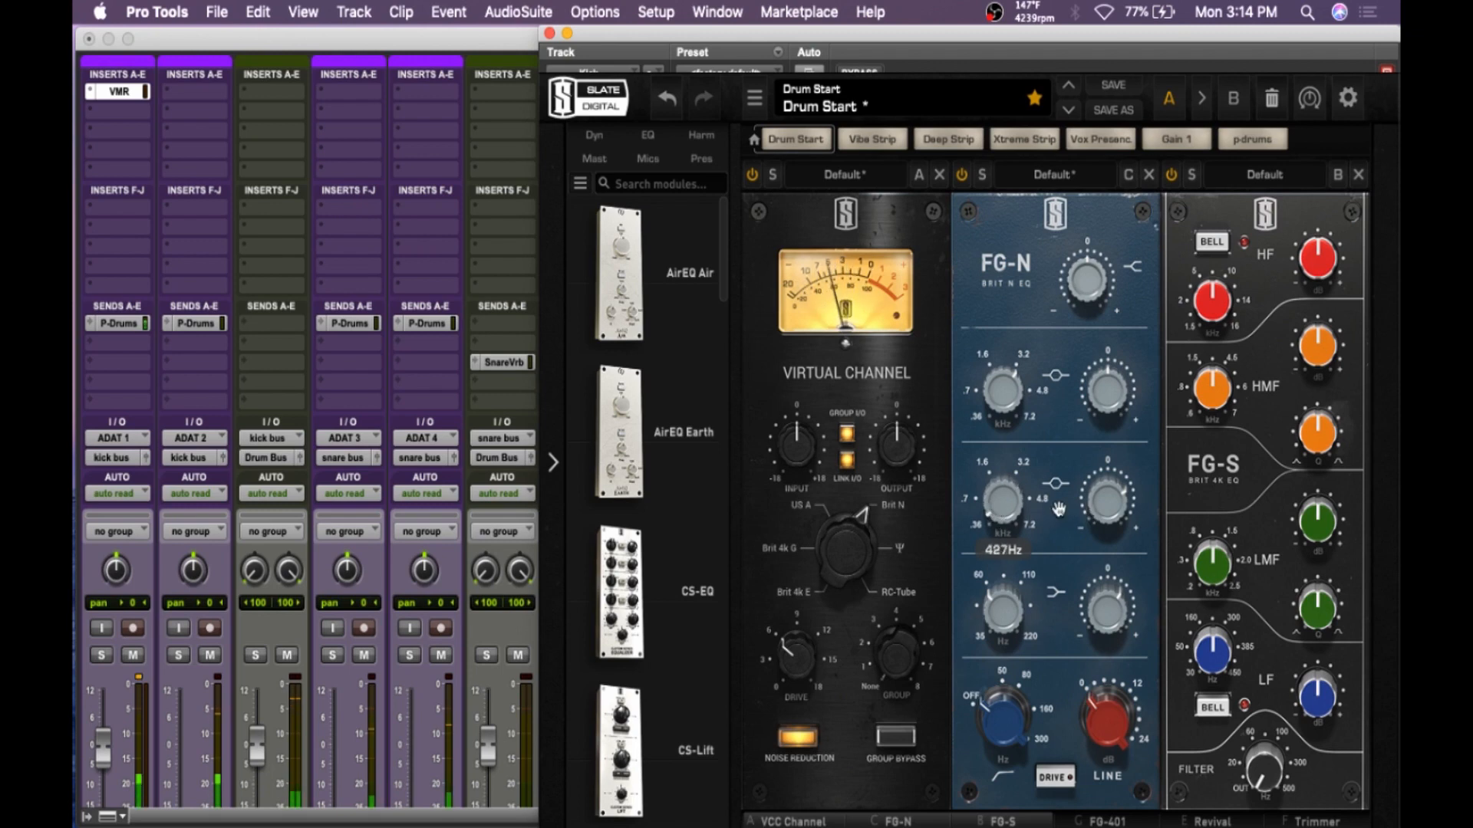
pyautogui.moveTo(1104, 506); pyautogui.dragTo(1086, 558)
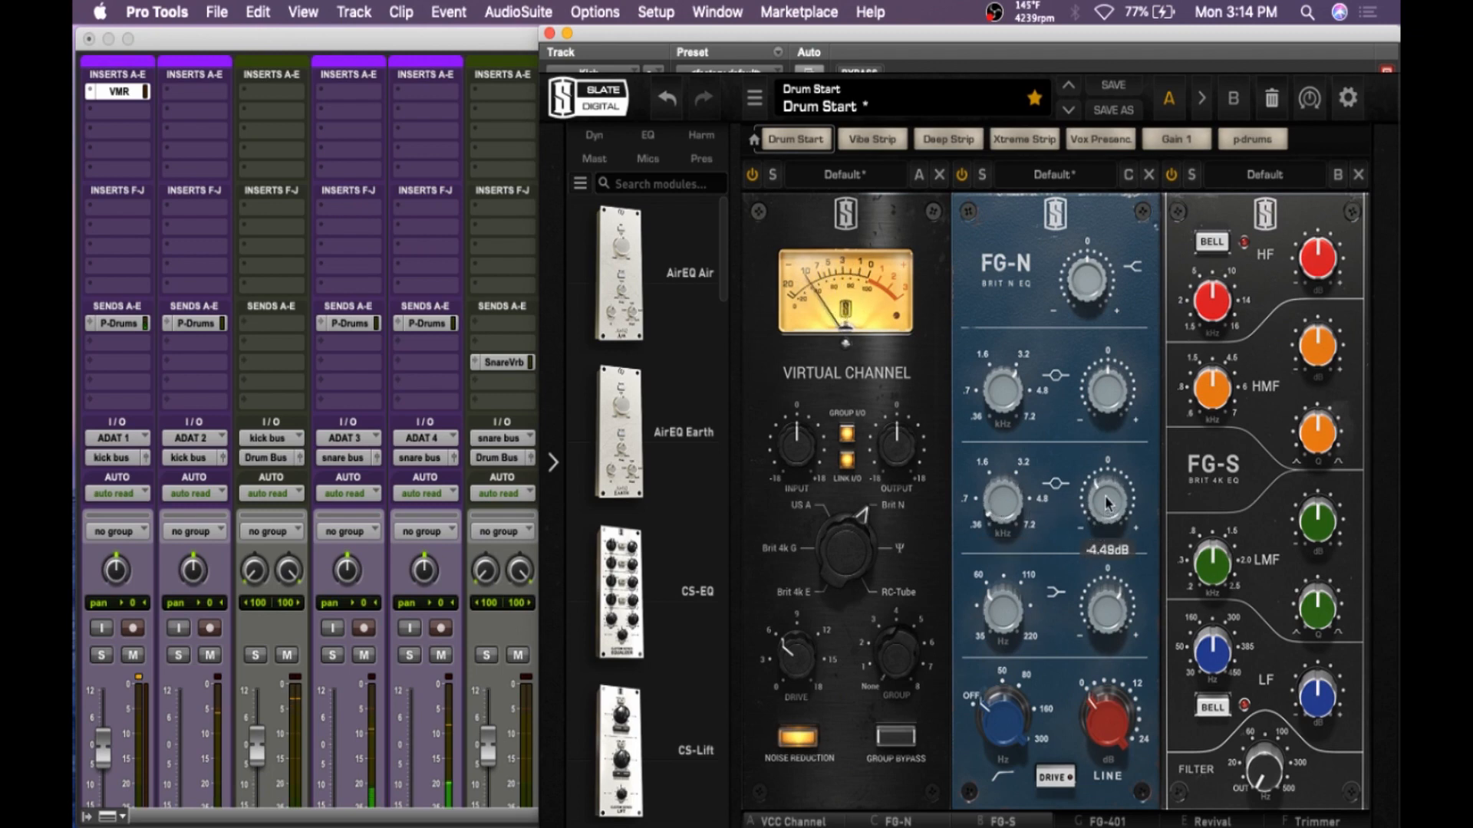
pyautogui.moveTo(1103, 492); pyautogui.dragTo(1101, 496)
# - Boost the FG-N upper mid band and tune its frequency to about 4.67 kHz
pyautogui.moveTo(1104, 414); pyautogui.dragTo(1107, 391)
pyautogui.moveTo(1010, 372); pyautogui.dragTo(1012, 369)
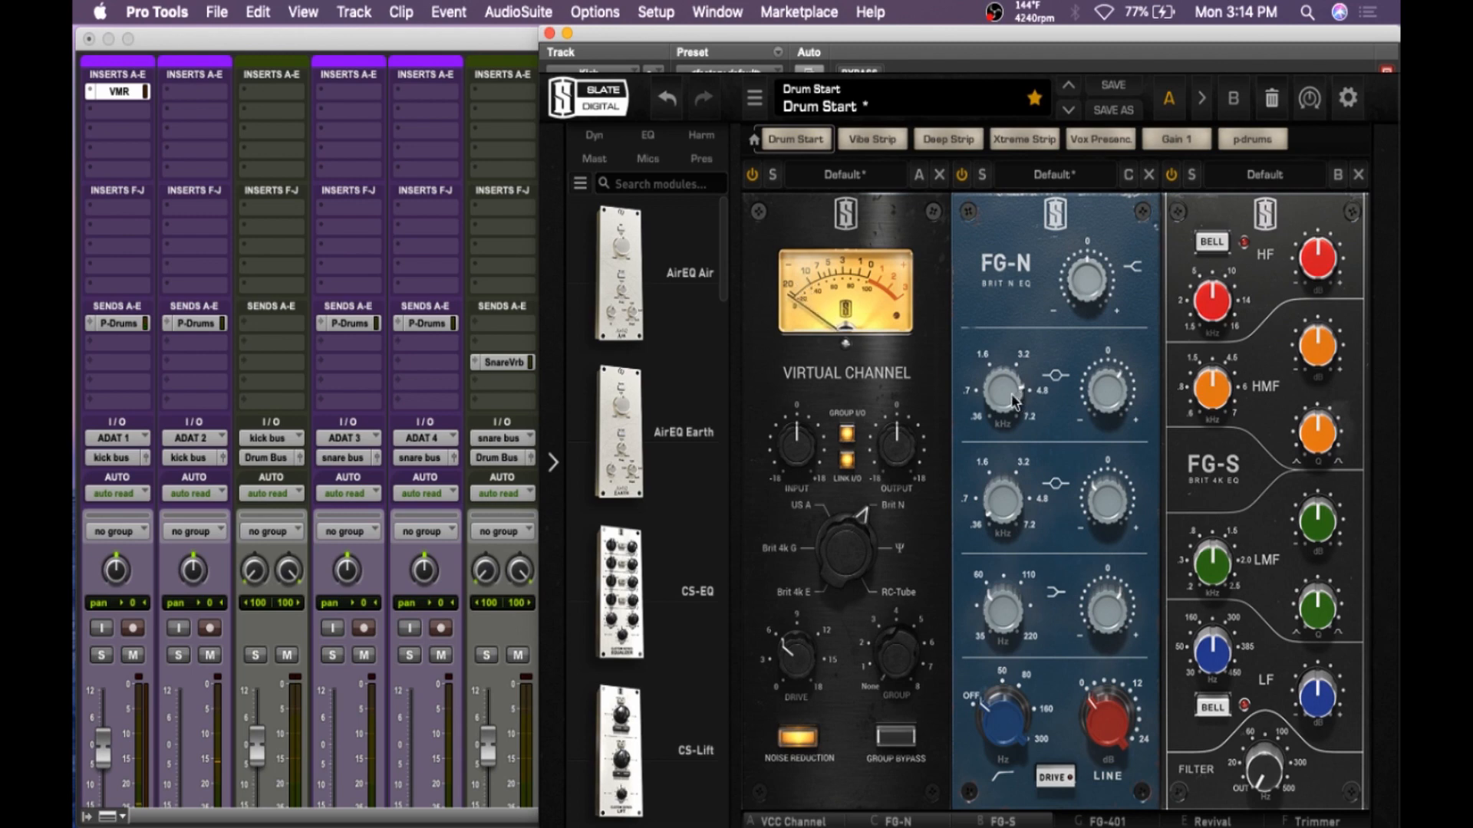
pyautogui.moveTo(1006, 393)
pyautogui.moveTo(1006, 393); pyautogui.dragTo(999, 361)
pyautogui.moveTo(1009, 381)
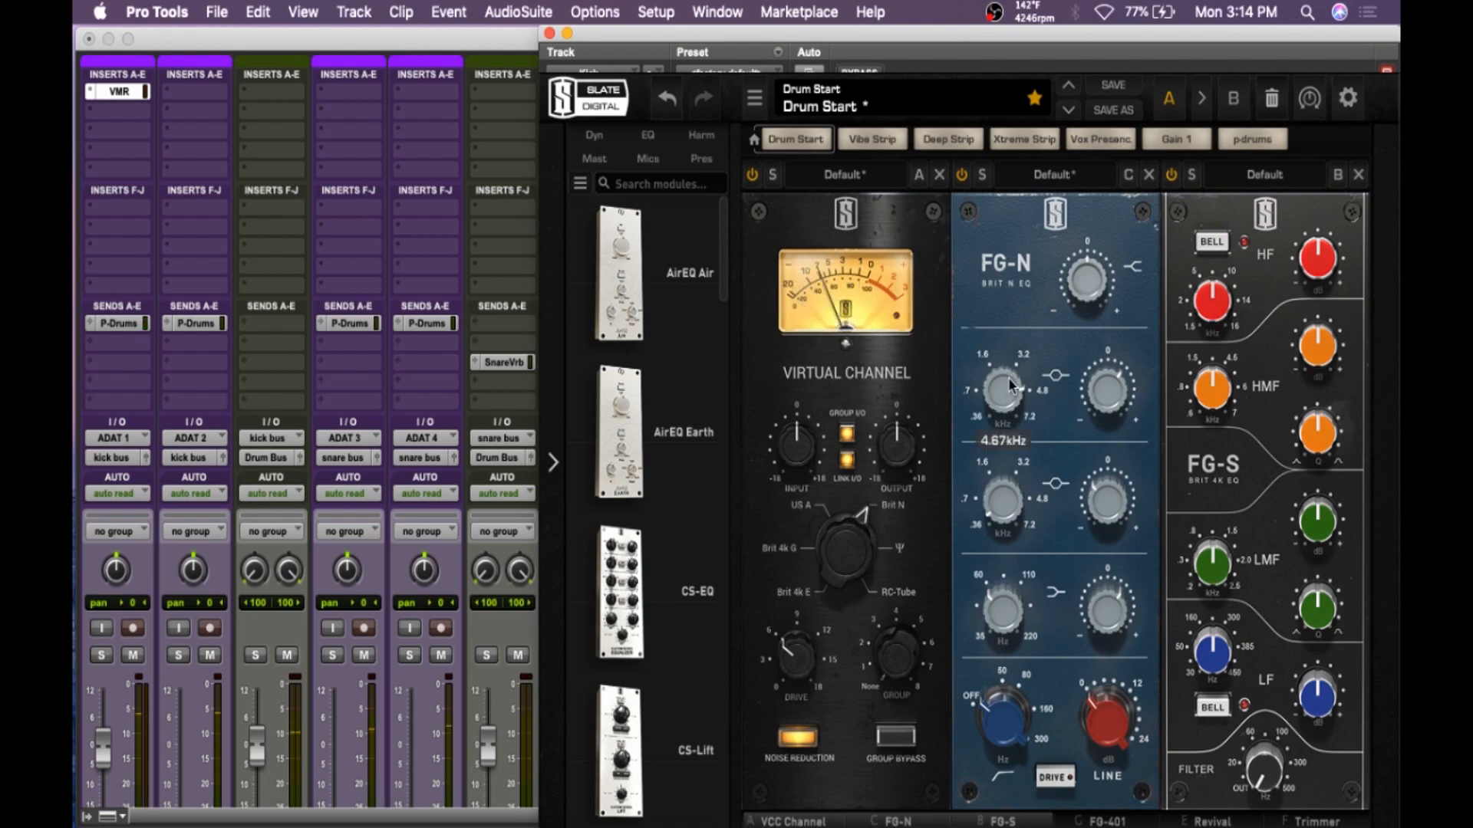
# - Fine-tune the FG-N upper mid band and boost its high shelf by about 2 dB
pyautogui.moveTo(1008, 379)
pyautogui.mouseDown()
pyautogui.moveTo(996, 428)
pyautogui.moveTo(1003, 382)
pyautogui.mouseUp()
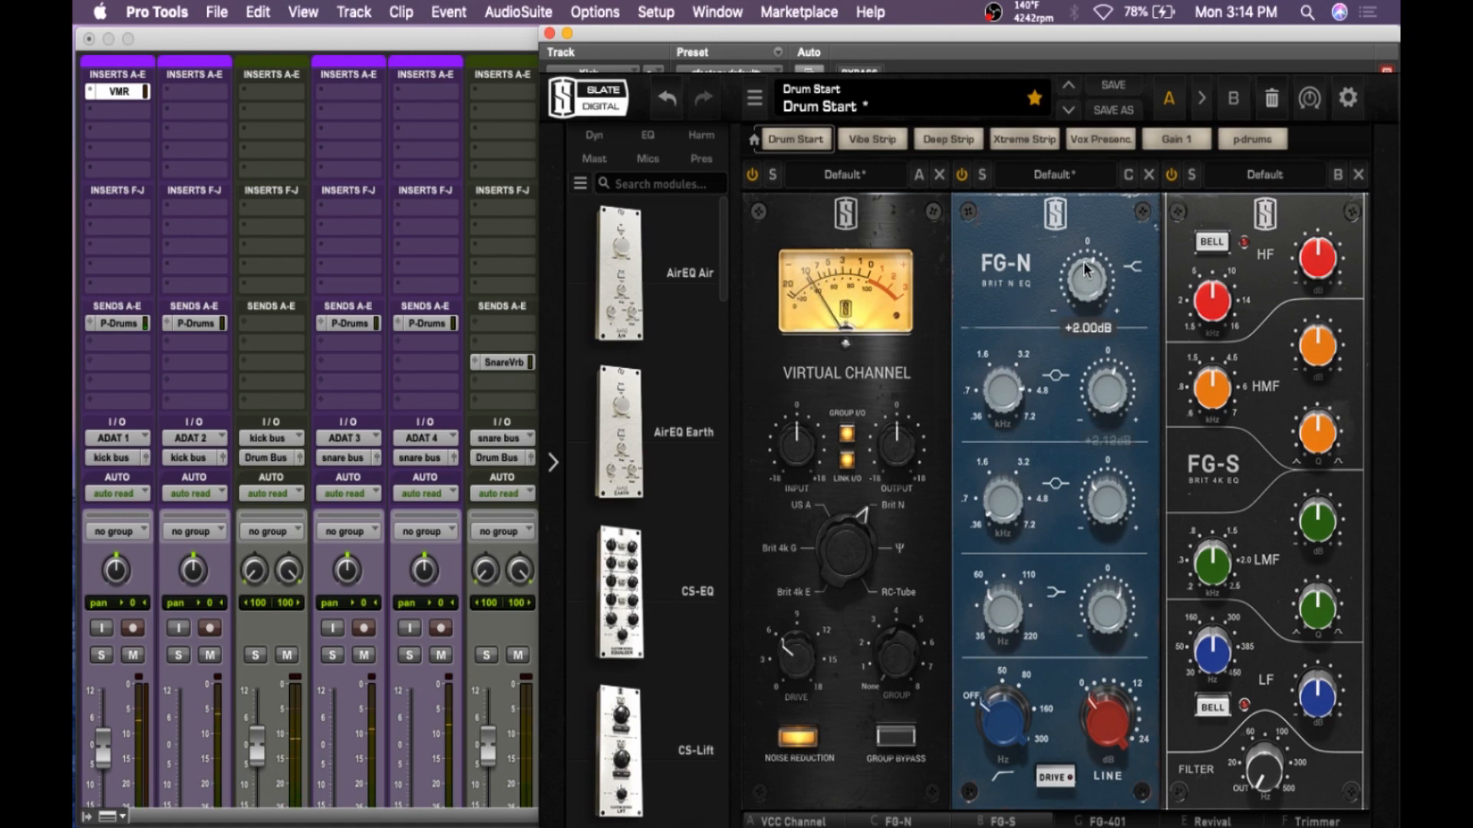
# - Set the FG-401 compressor's threshold to about -20.3 dB and its ratio to 3, with a slower release
pyautogui.click(1105, 821)
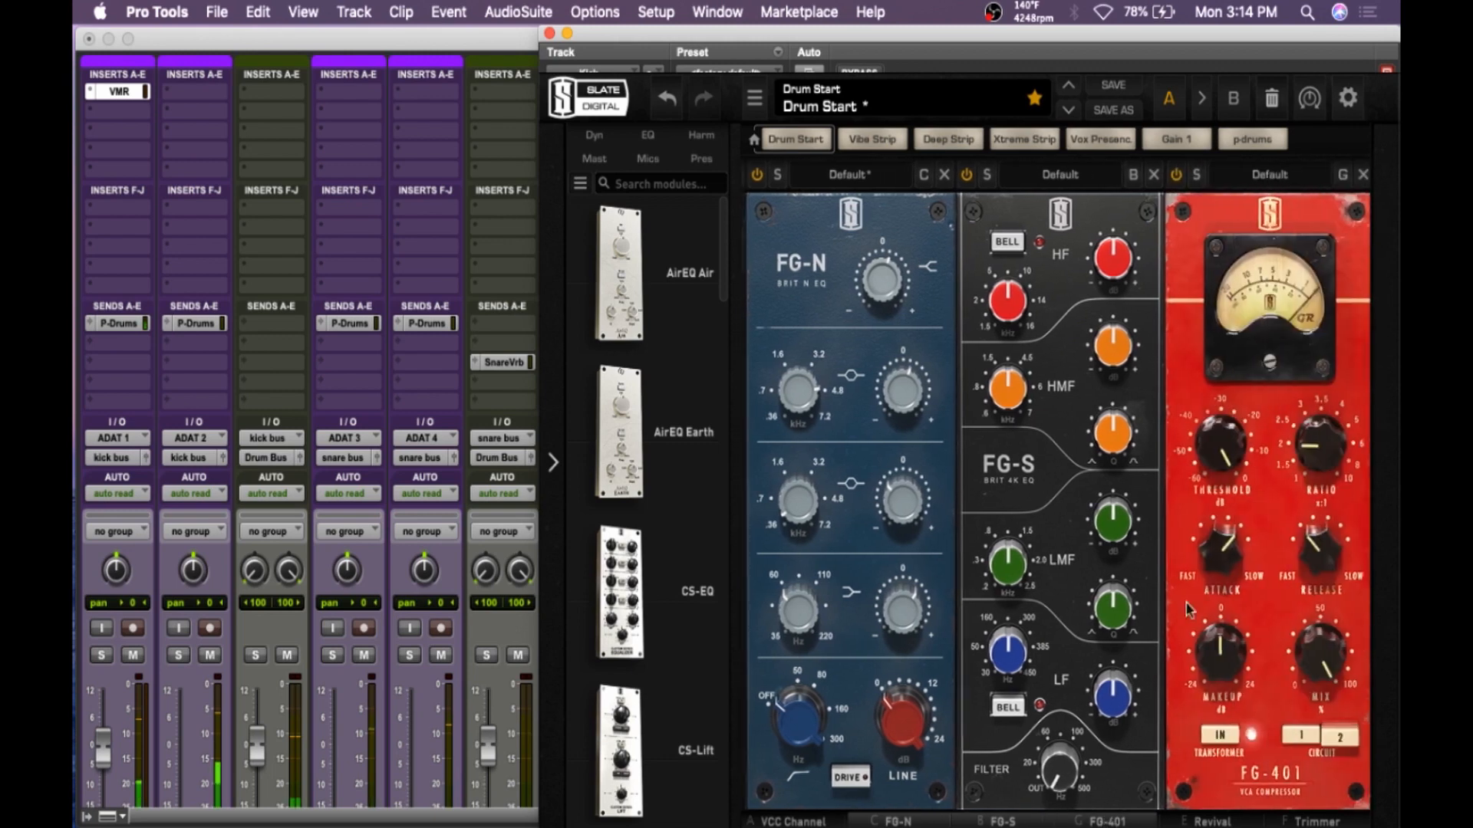
pyautogui.moveTo(1219, 464); pyautogui.dragTo(1208, 518)
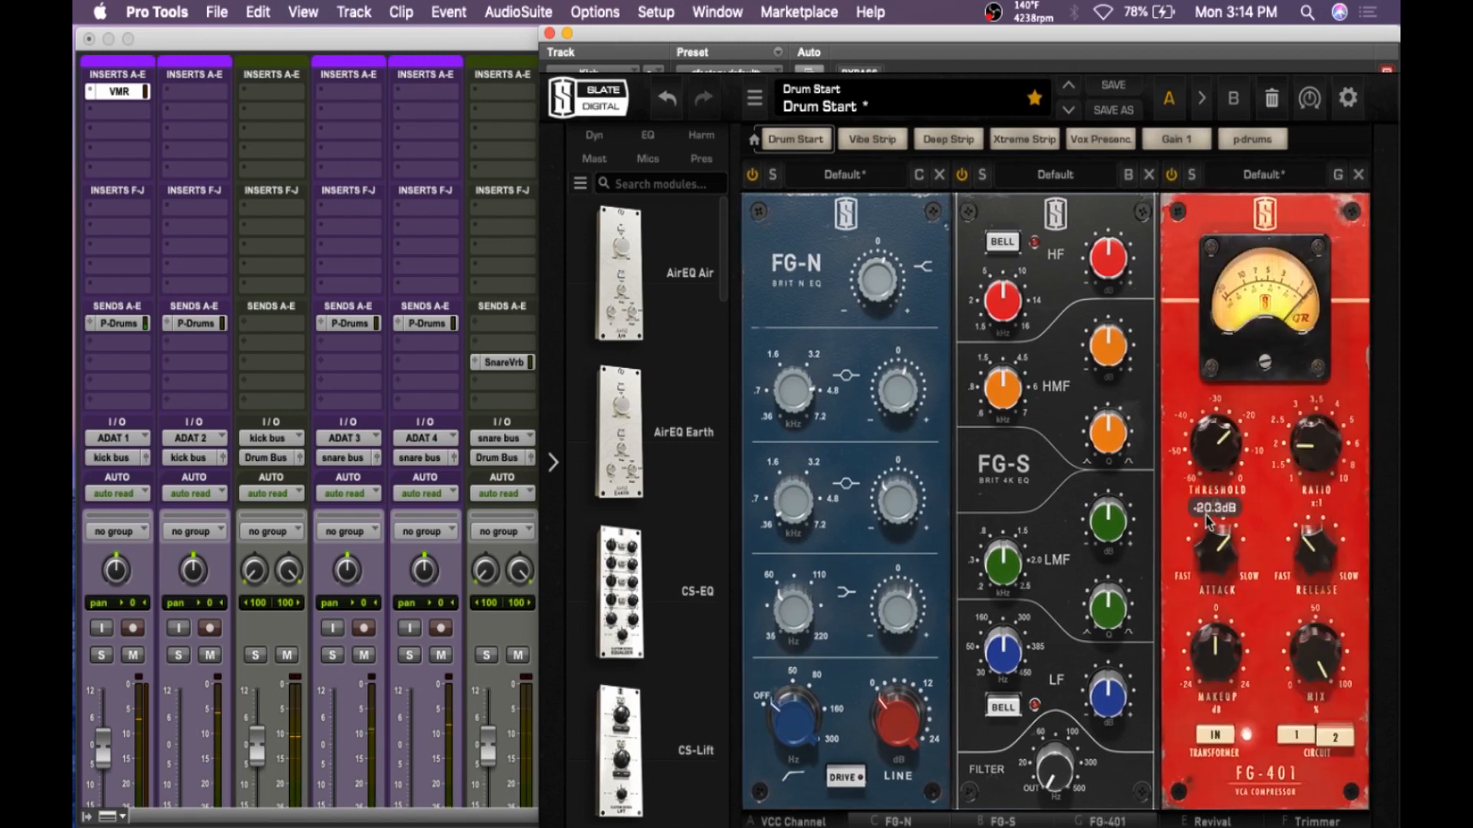
pyautogui.moveTo(1316, 551); pyautogui.dragTo(1322, 372)
pyautogui.click(1309, 441)
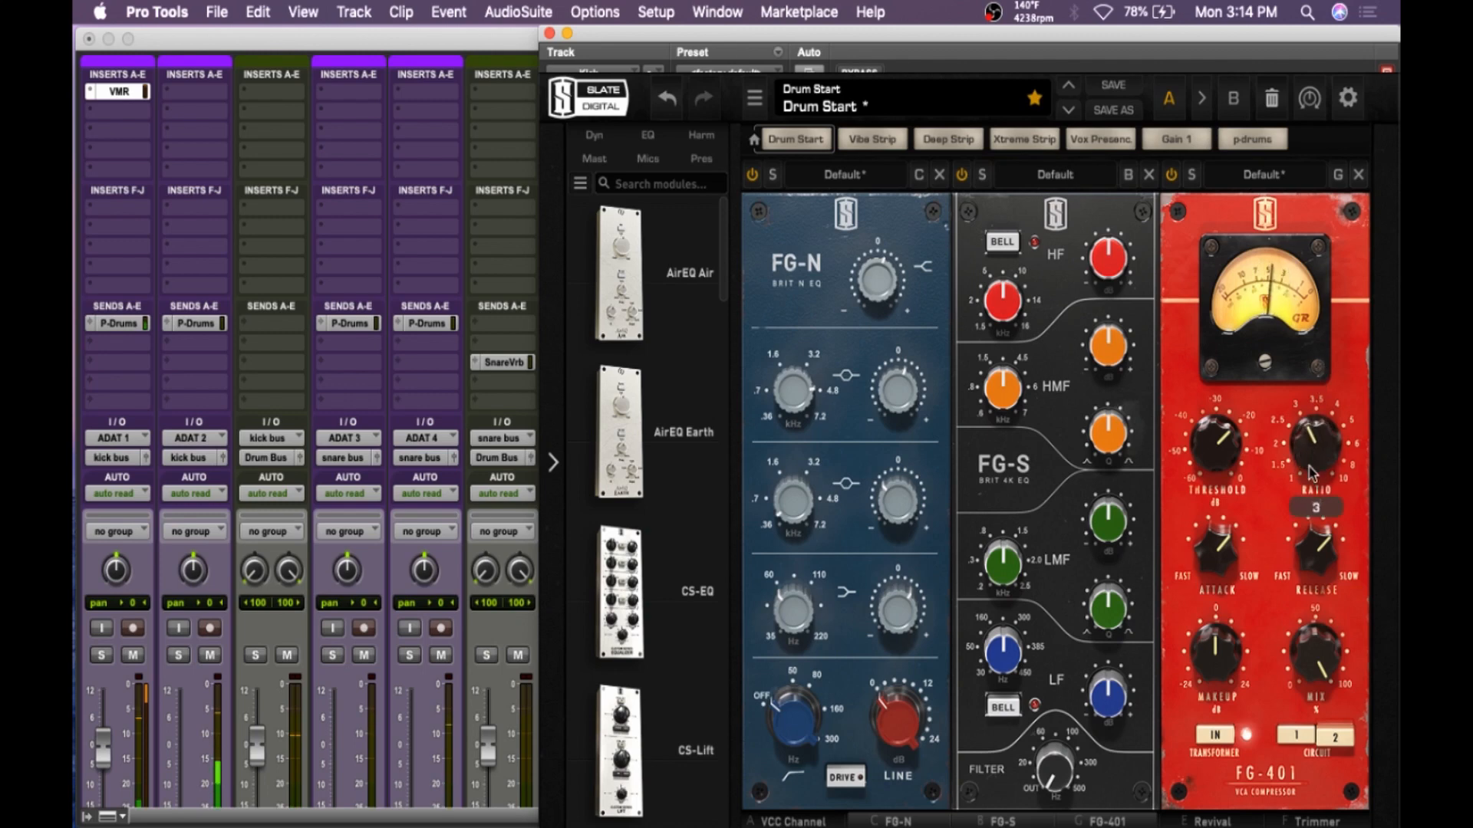
# - Raise the FG-401 makeup gain slightly and shorten its attack and release times
pyautogui.click(1223, 640)
pyautogui.moveTo(1223, 641); pyautogui.dragTo(1225, 613)
pyautogui.moveTo(1237, 552); pyautogui.dragTo(1231, 631)
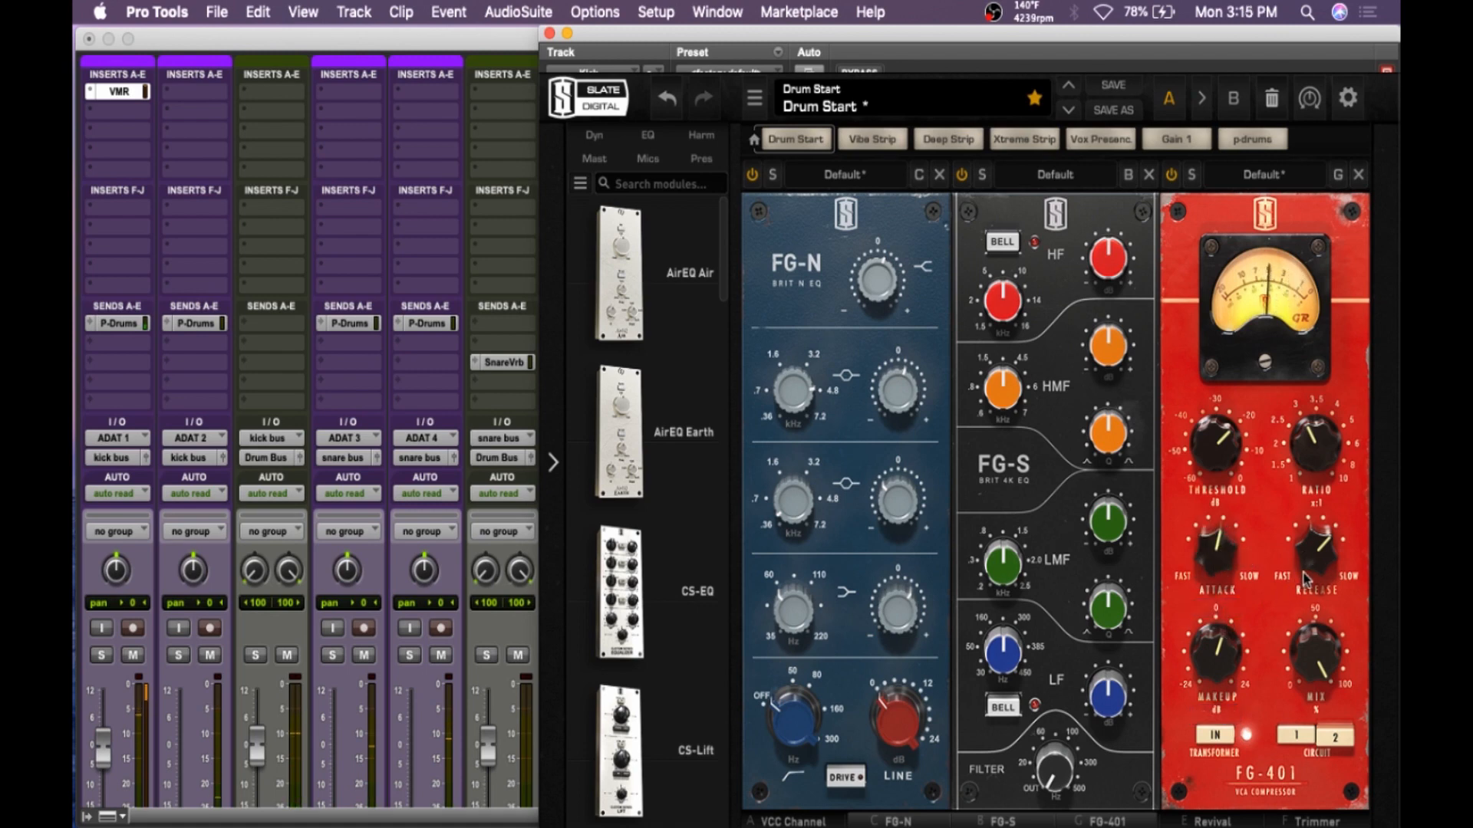
pyautogui.moveTo(1313, 549); pyautogui.dragTo(1285, 597)
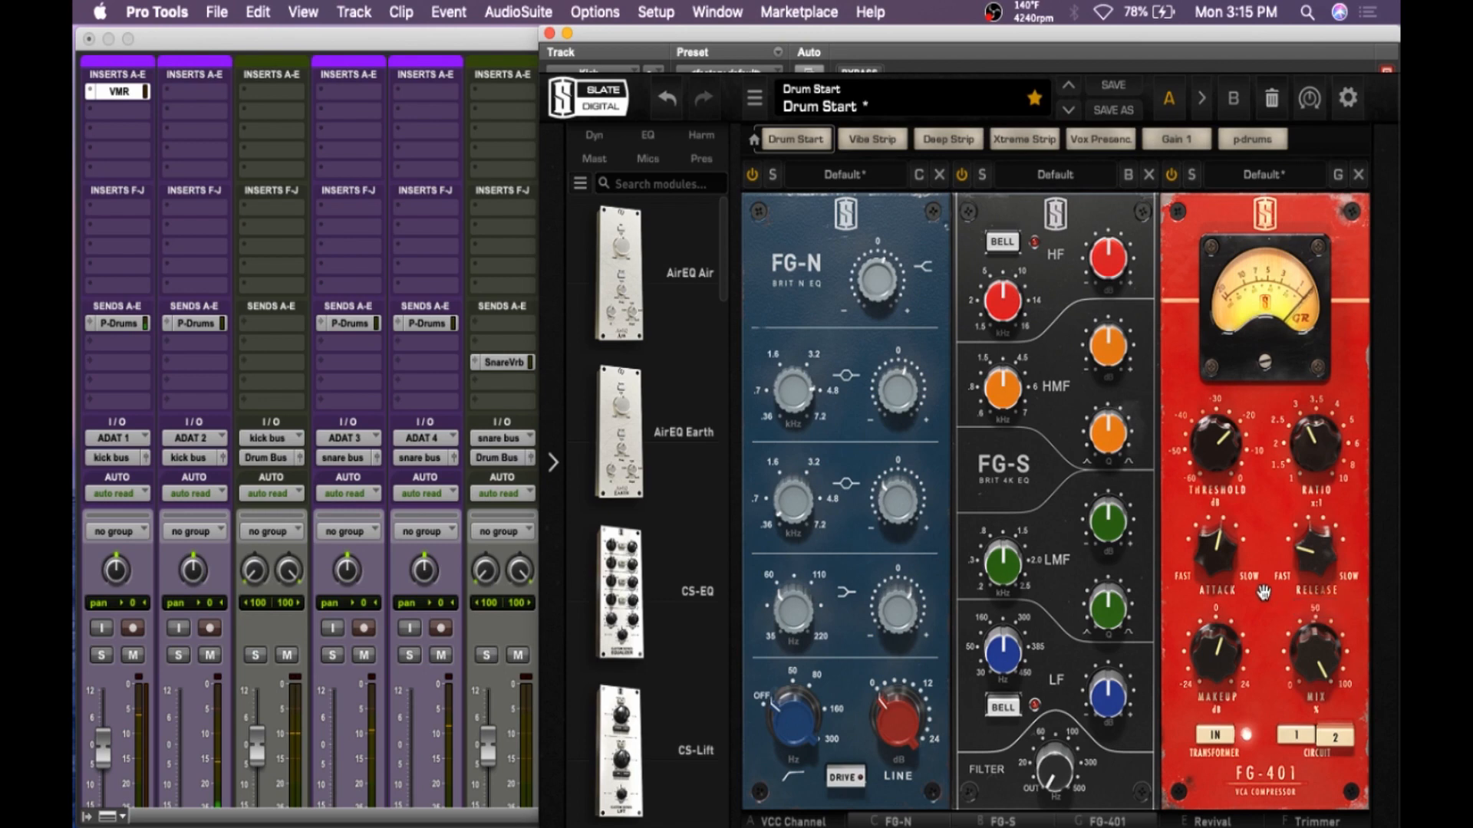
# - Select a stretch of the Snare Top clip in the Edit window as the playback range and return to the mixer
pyautogui.press('super+equal')
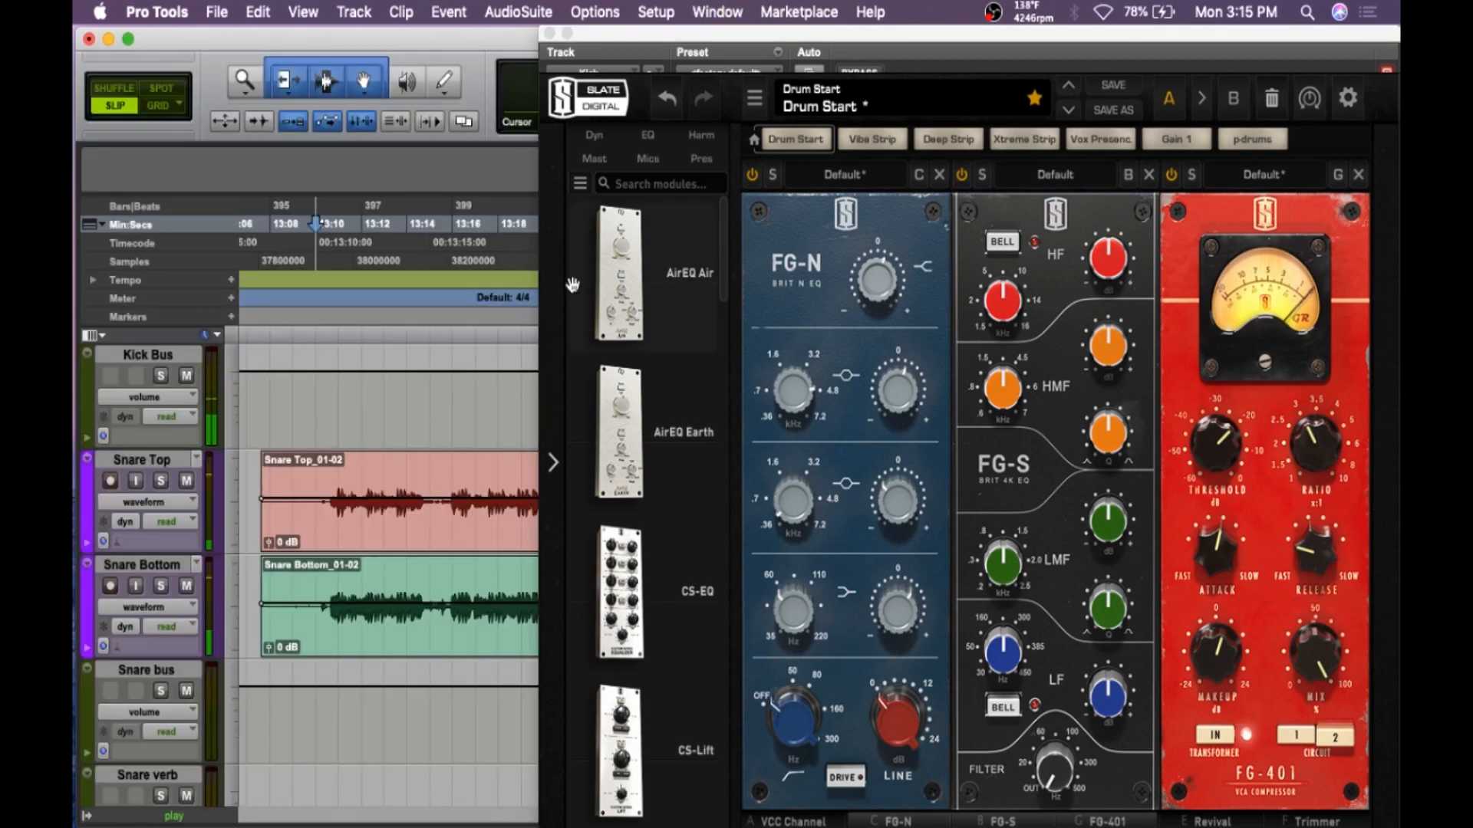
pyautogui.click(550, 34)
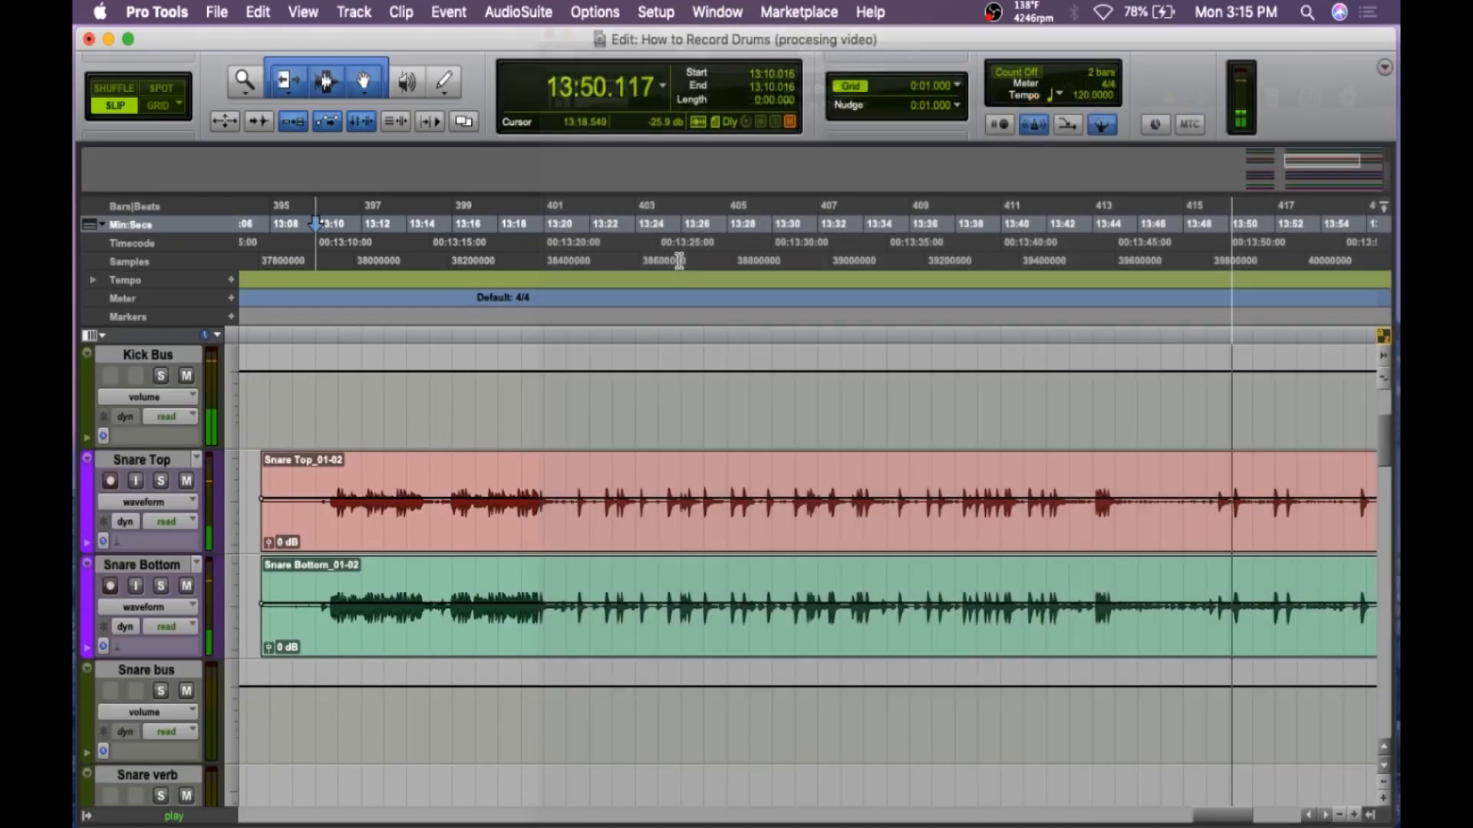
pyautogui.click(566, 472)
pyautogui.moveTo(567, 472); pyautogui.dragTo(1141, 481)
pyautogui.press('super+equal')
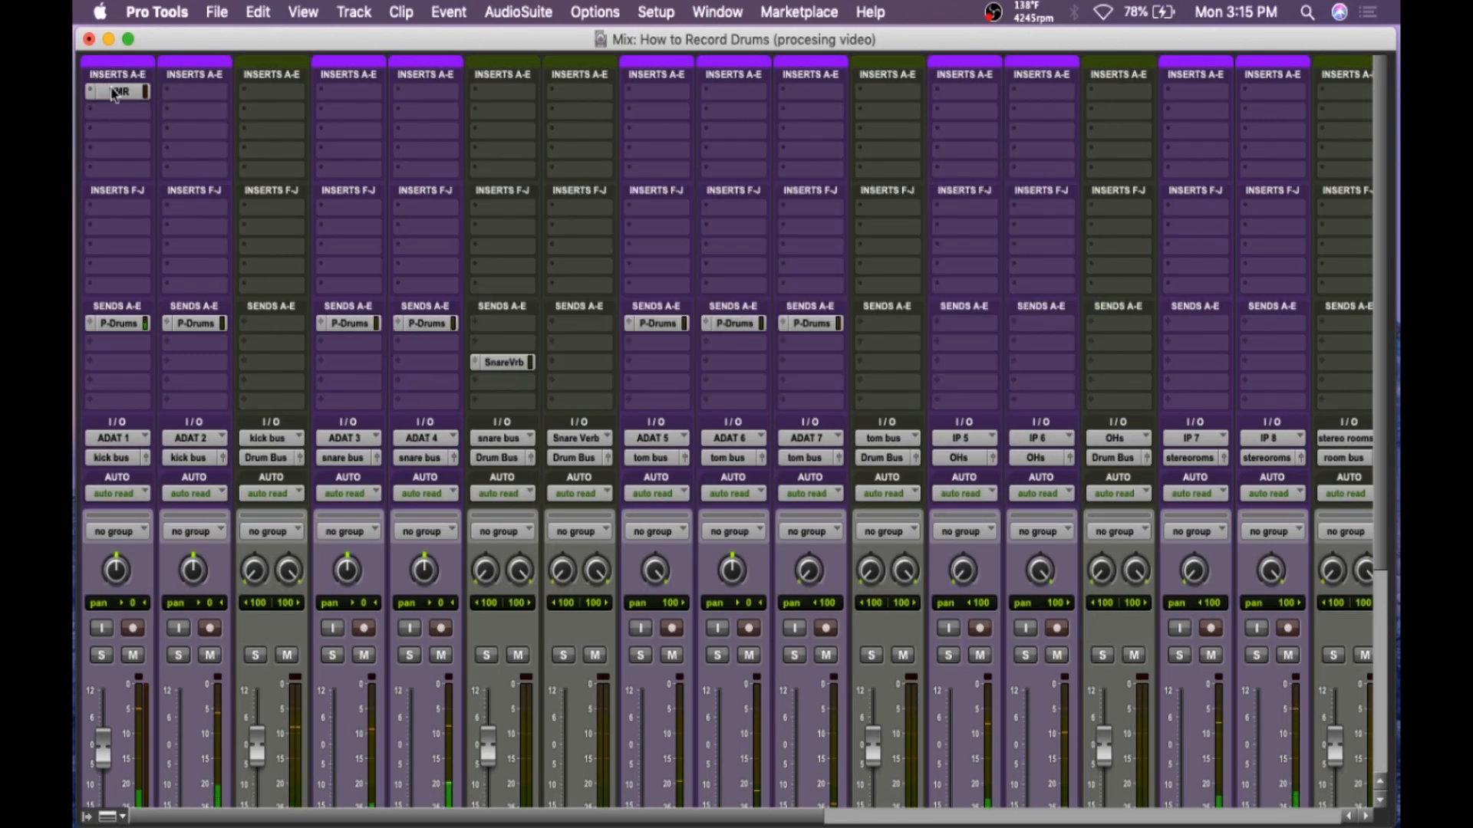
# - Reopen Virtual Mix Rack on the Kick track and slow the FG-401 release
pyautogui.click(119, 91)
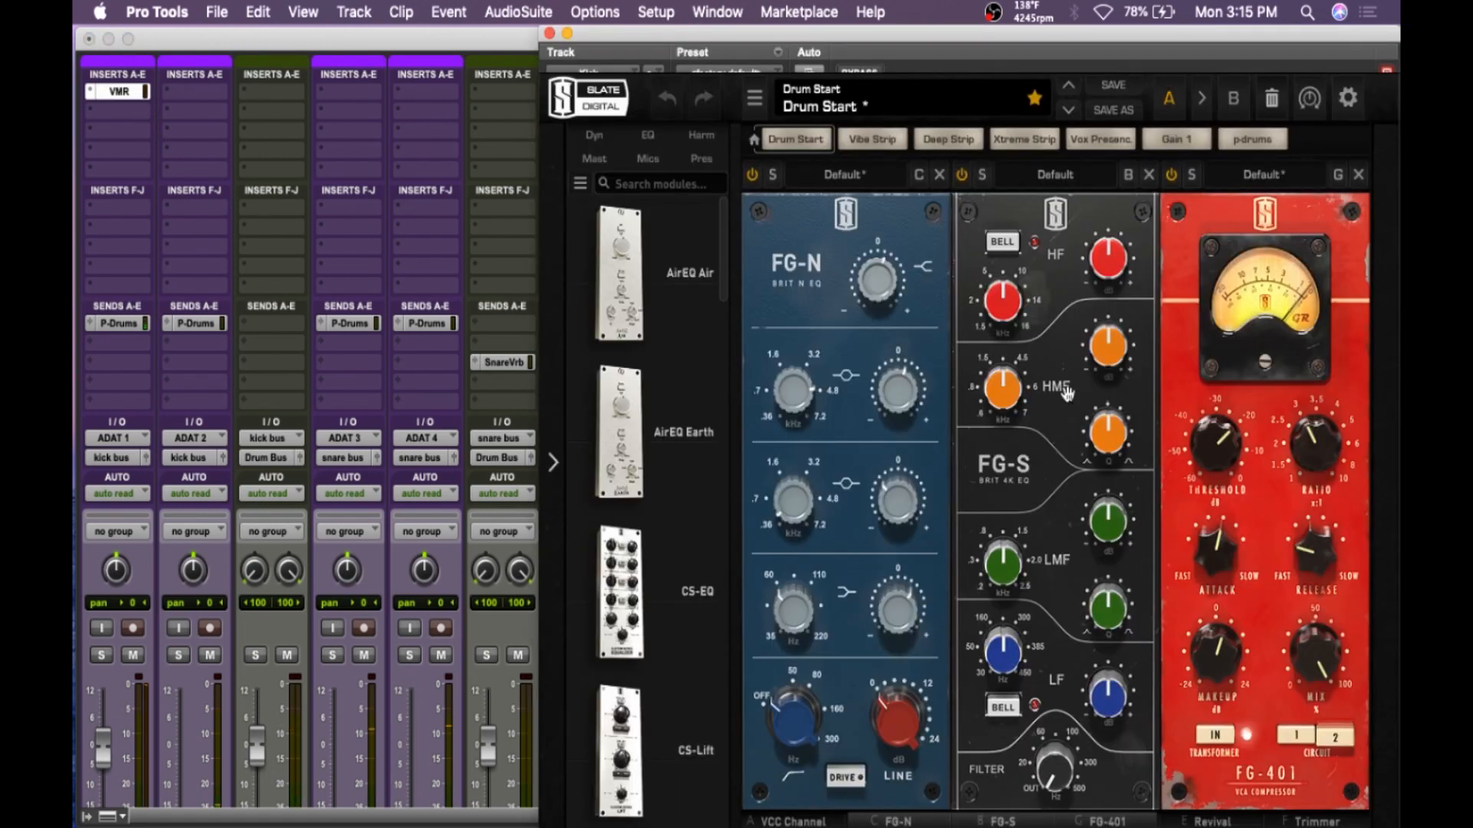
pyautogui.moveTo(1299, 586); pyautogui.dragTo(1349, 480)
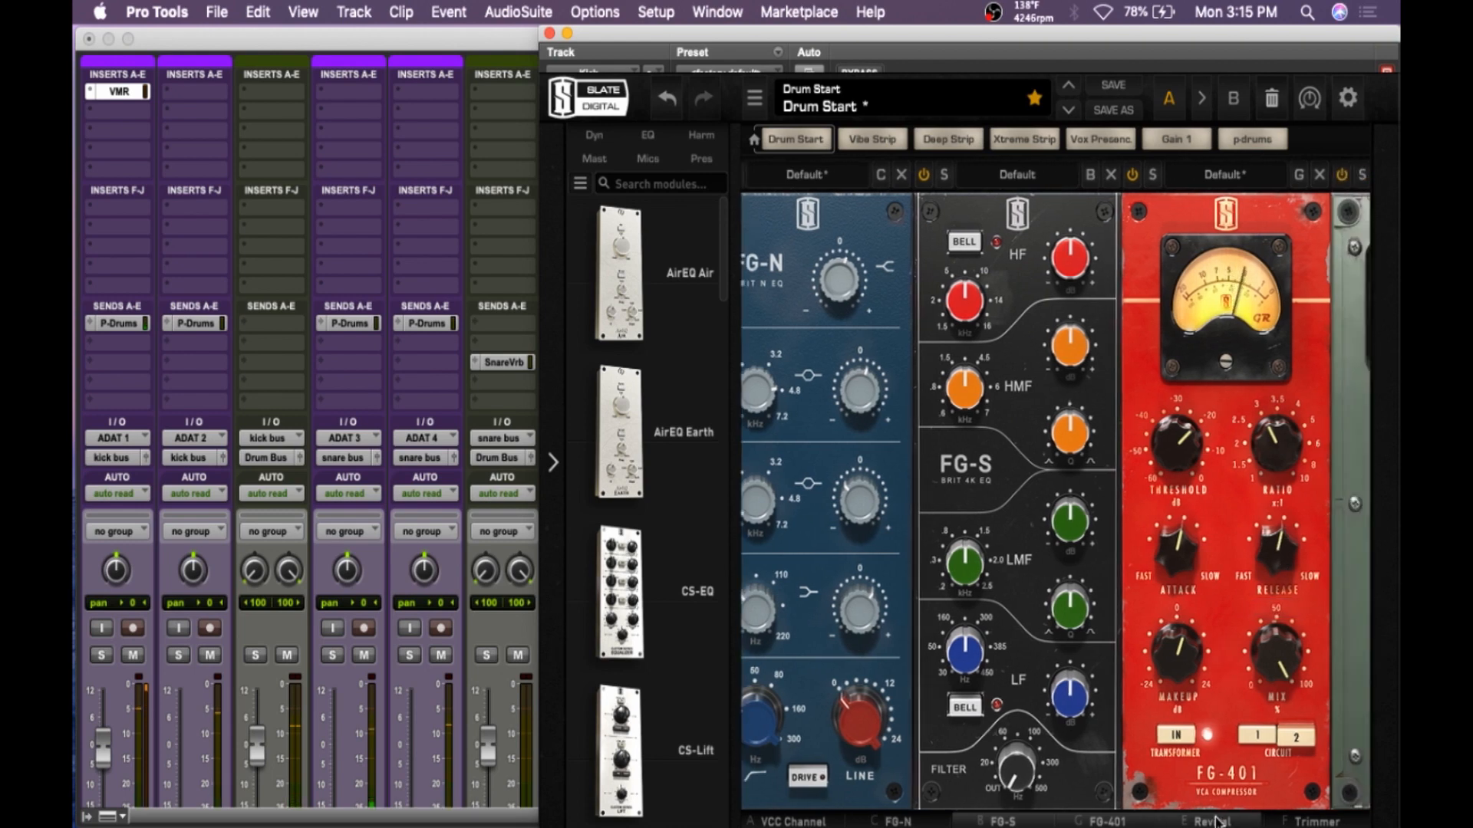
# - Raise the Thickness and Shimmer amounts on the Revival module
pyautogui.hscroll(5, 1243, 691)
pyautogui.moveTo(1248, 643); pyautogui.dragTo(1259, 492)
pyautogui.moveTo(1259, 518); pyautogui.dragTo(1264, 472)
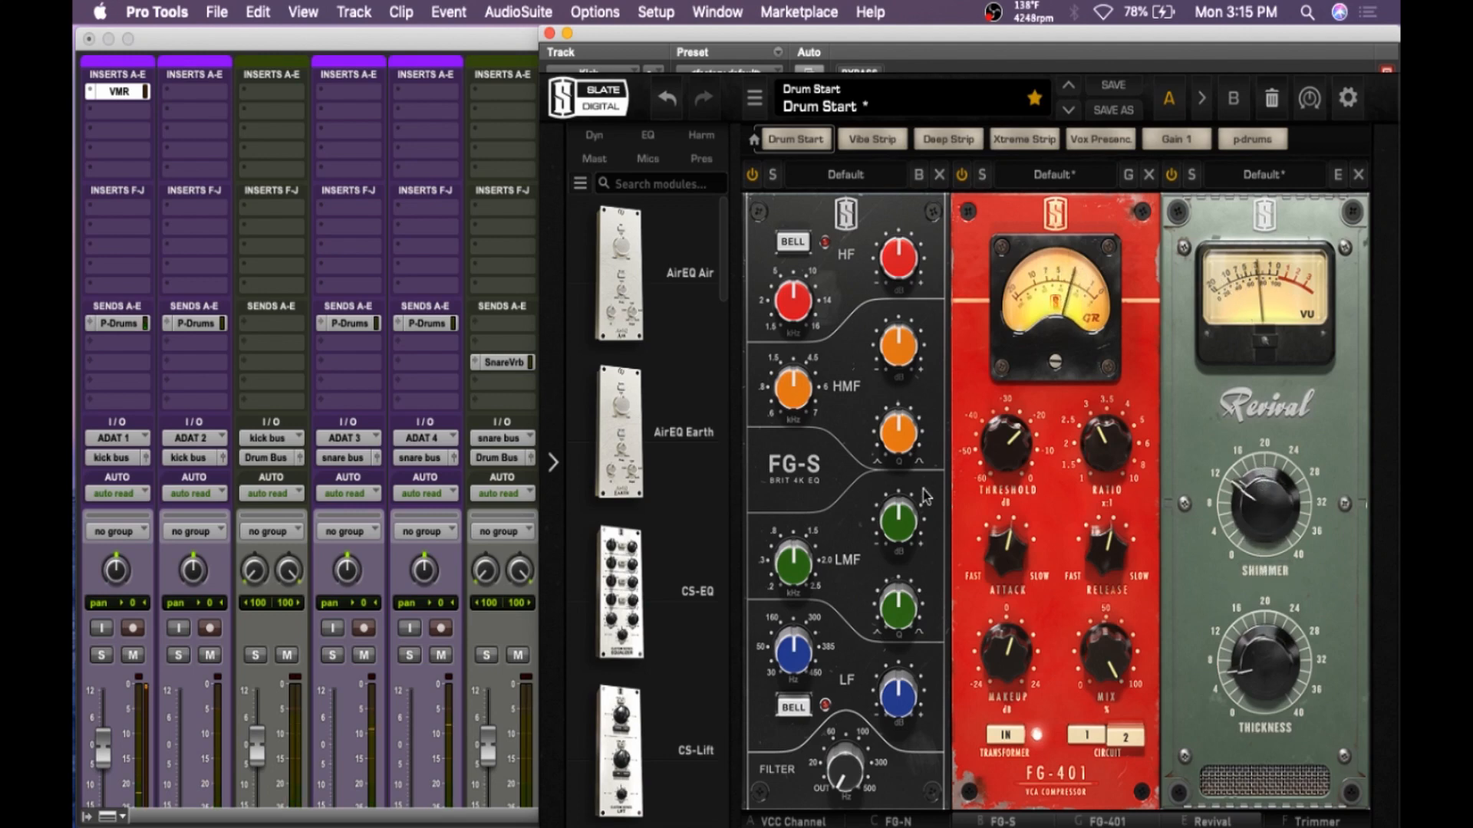
# - Adjust the FG-S HMF band's Q, sweep its frequency to about 5.45 kHz and settle on a moderate boost
pyautogui.moveTo(898, 433); pyautogui.dragTo(896, 461)
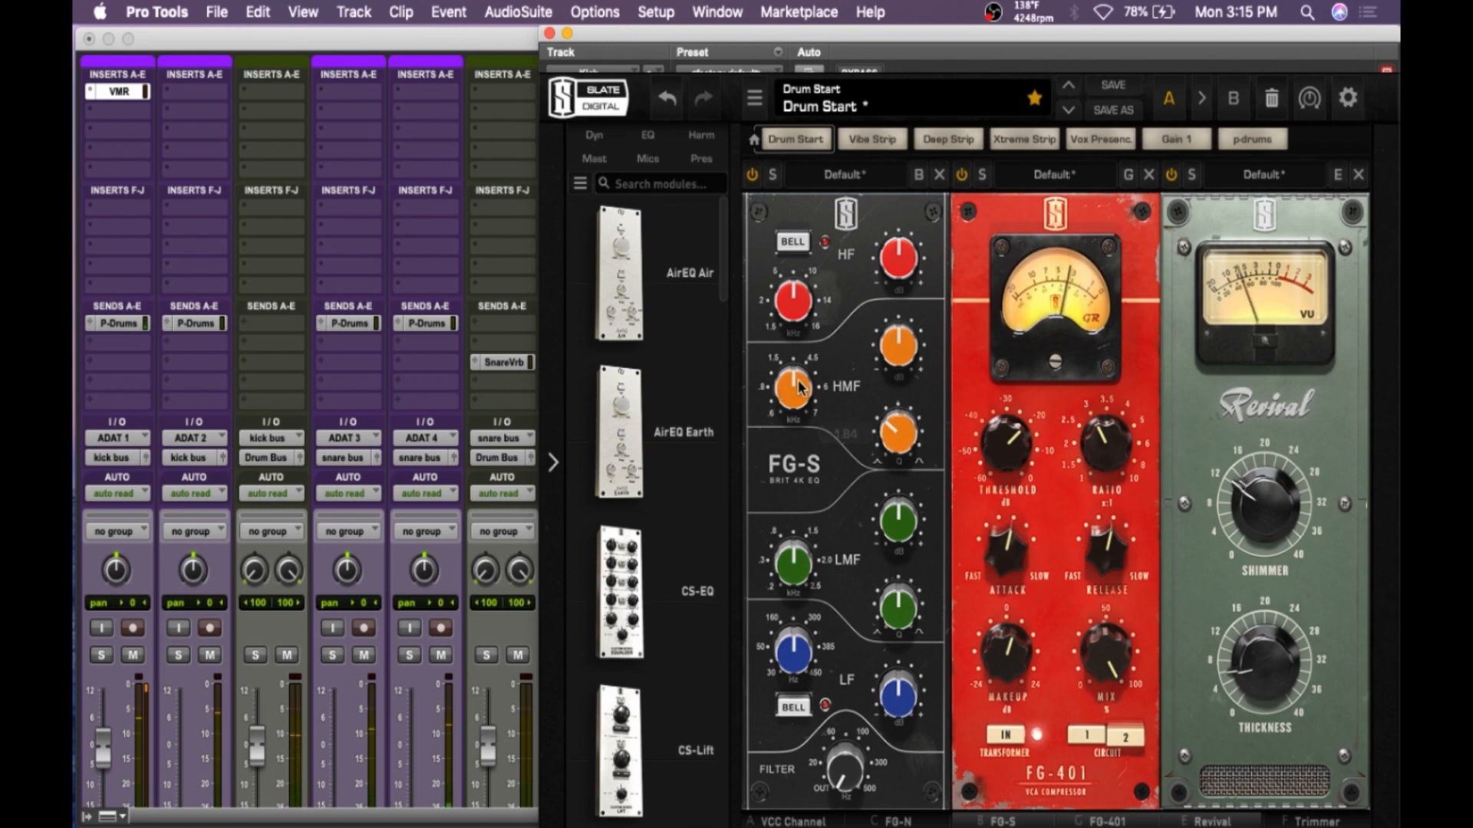
pyautogui.moveTo(907, 359); pyautogui.dragTo(899, 322)
pyautogui.moveTo(793, 385); pyautogui.dragTo(777, 455)
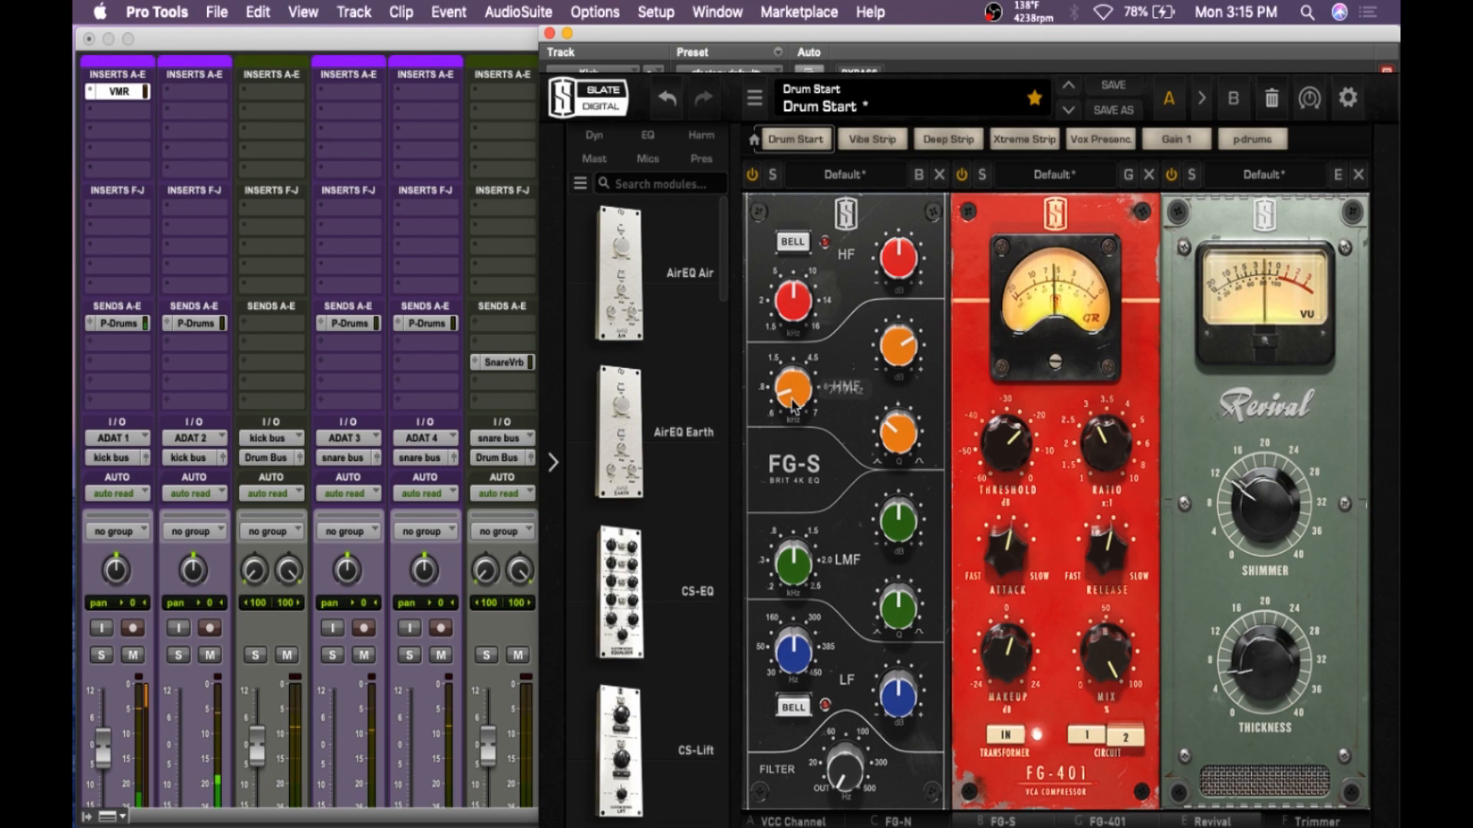
pyautogui.moveTo(790, 403)
pyautogui.mouseDown()
pyautogui.moveTo(790, 343)
pyautogui.moveTo(784, 387)
pyautogui.mouseUp()
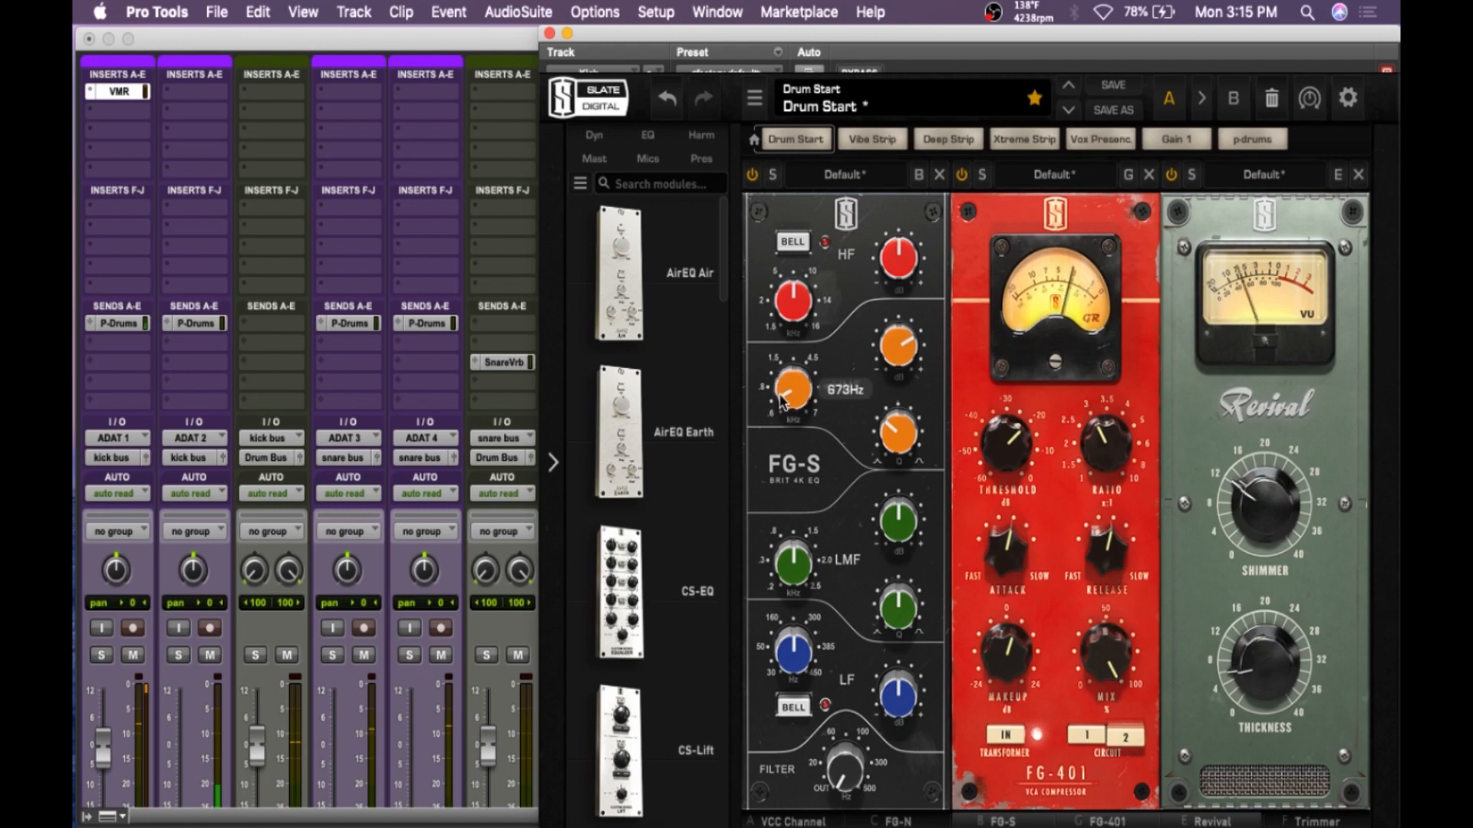
pyautogui.moveTo(889, 354); pyautogui.dragTo(822, 275)
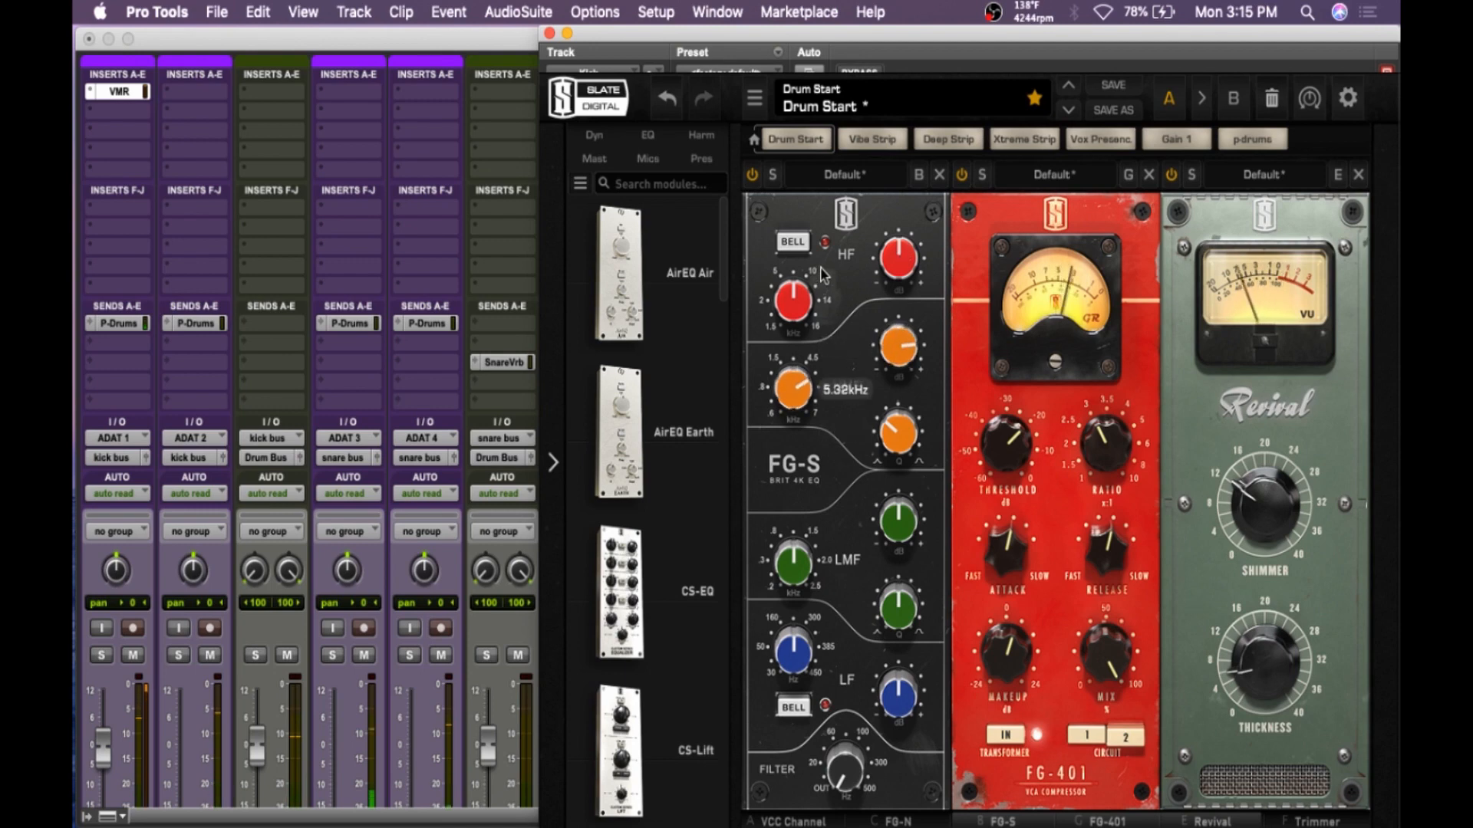
pyautogui.moveTo(794, 381); pyautogui.dragTo(796, 379)
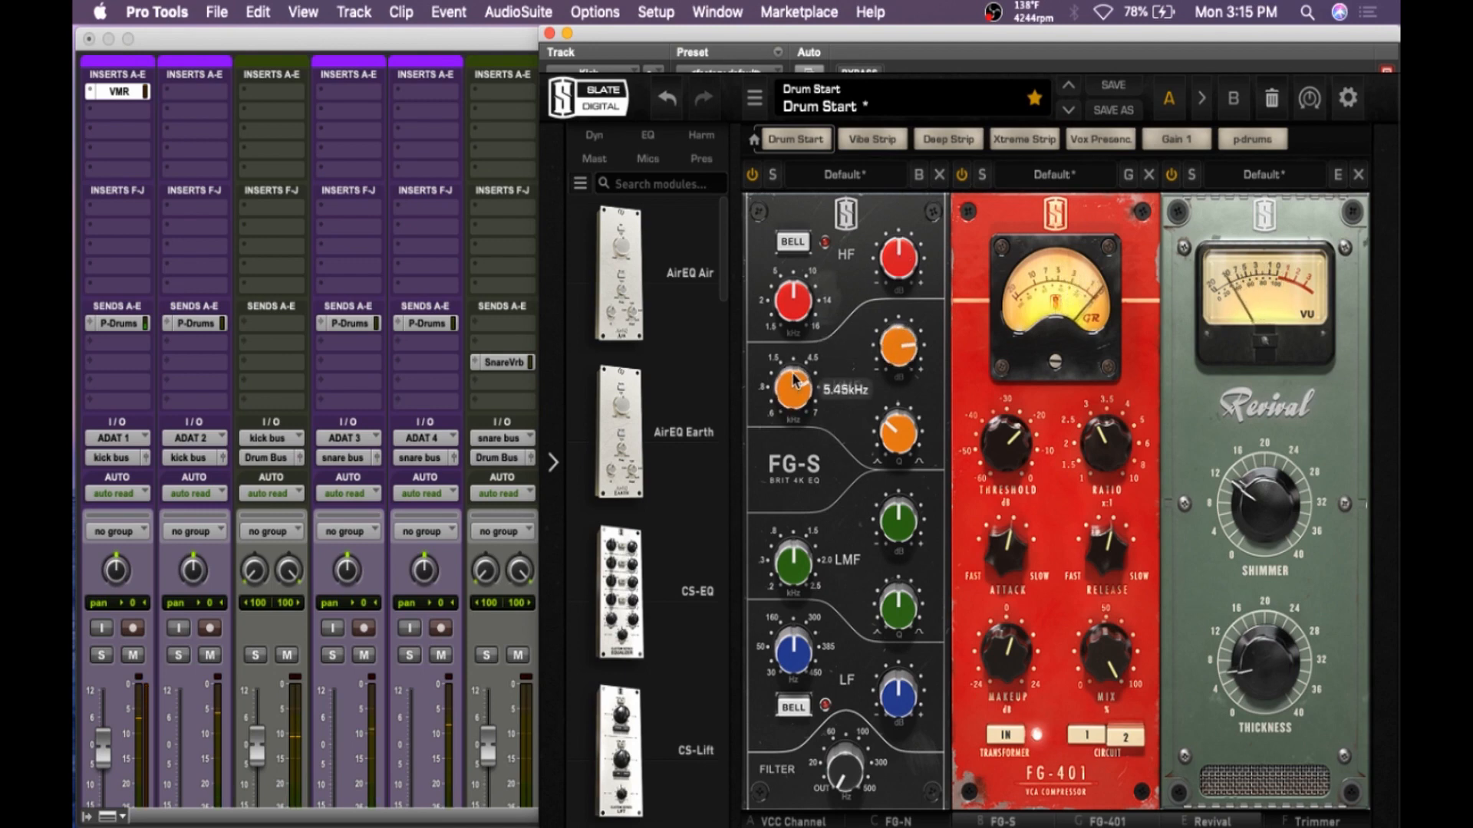
pyautogui.moveTo(891, 345); pyautogui.dragTo(892, 379)
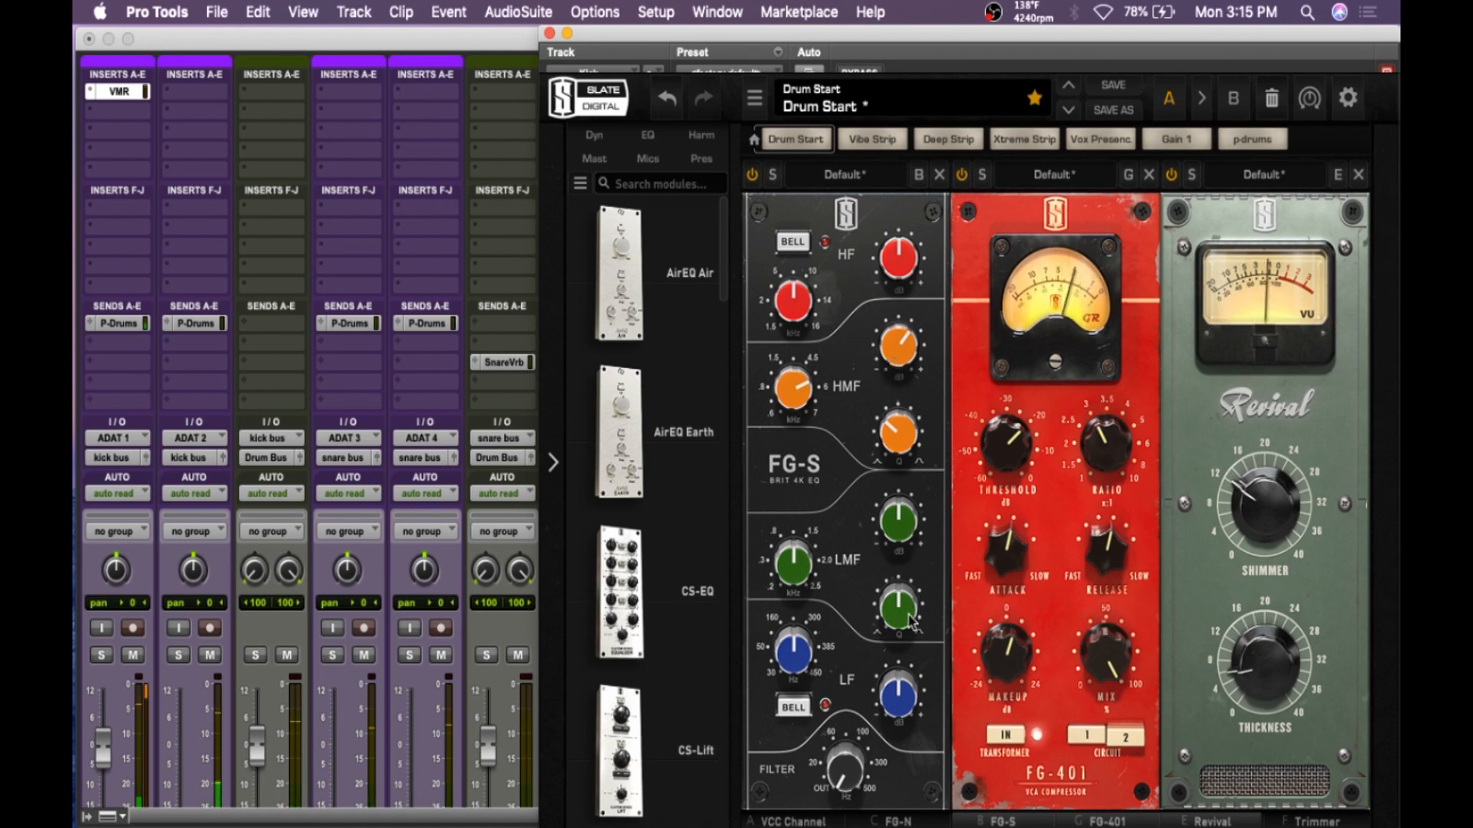
# - Set the FG-S LMF band's Q to about 1.84, sweep it boosted to about 205 Hz and reduce its gain
pyautogui.moveTo(911, 621); pyautogui.dragTo(910, 610)
pyautogui.moveTo(905, 523); pyautogui.dragTo(902, 438)
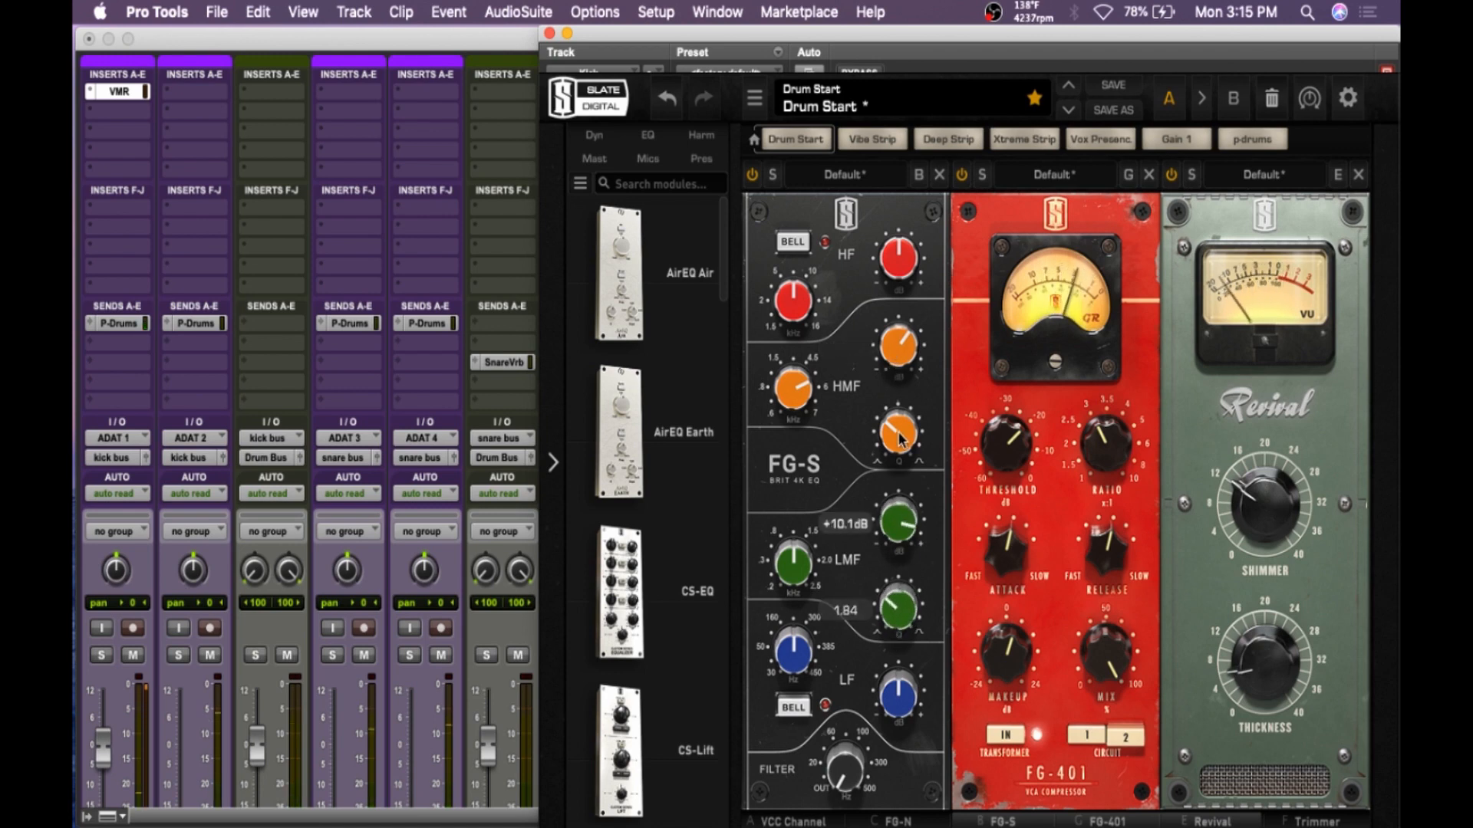
pyautogui.moveTo(793, 563); pyautogui.dragTo(782, 592)
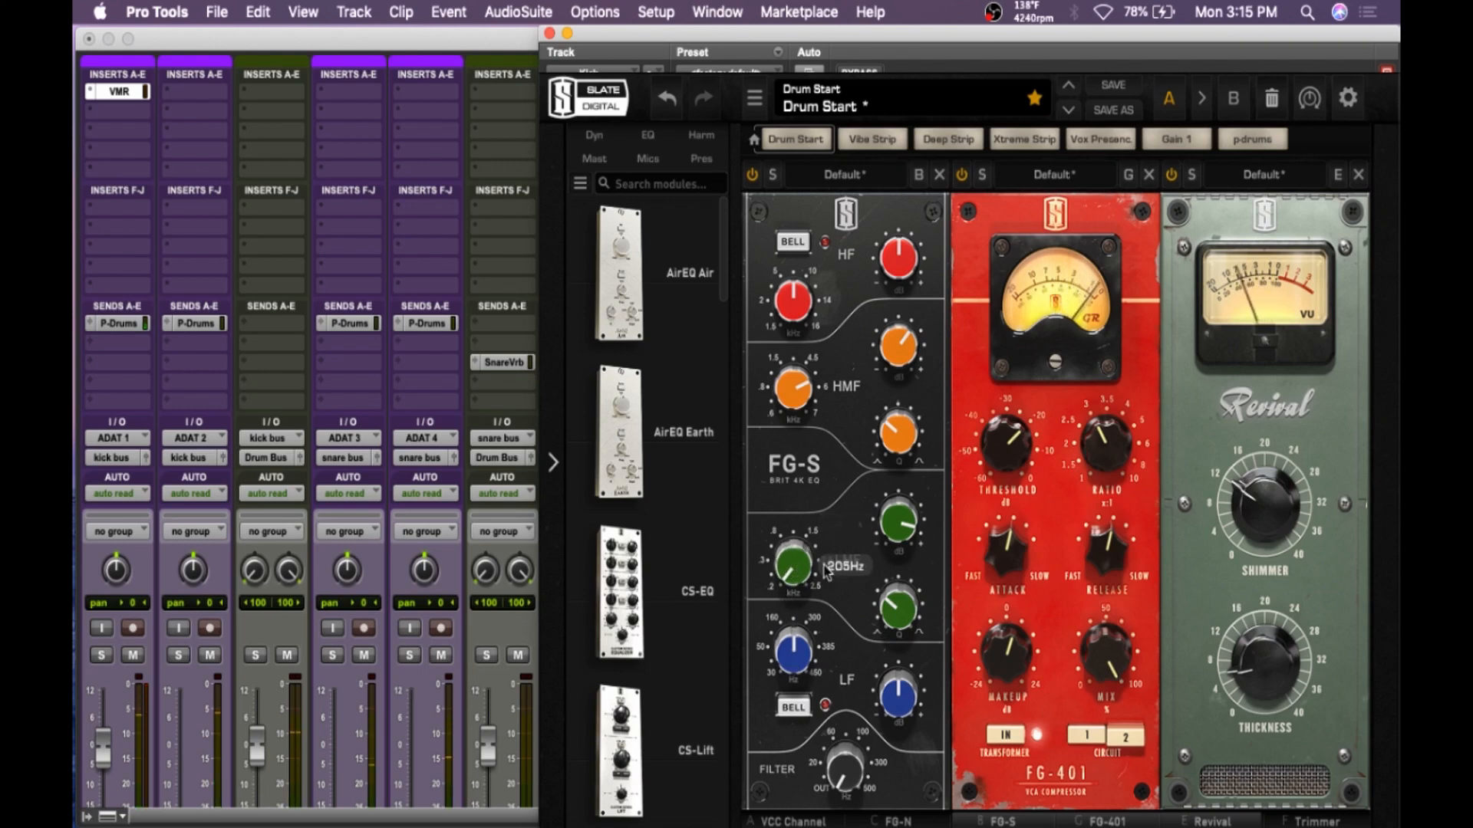
pyautogui.moveTo(902, 521); pyautogui.dragTo(900, 552)
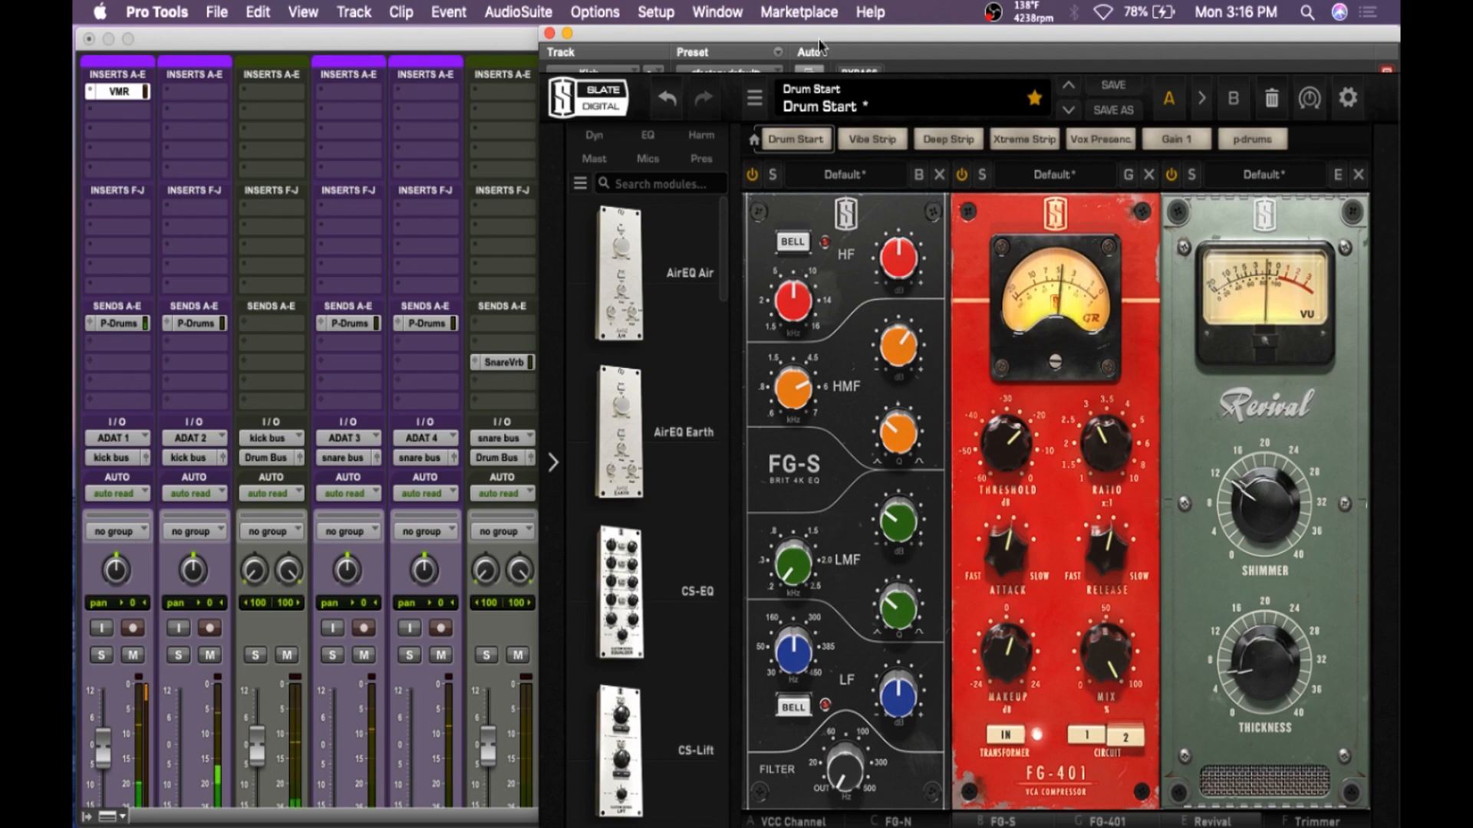
# - Compare the kick sound with Virtual Mix Rack bypassed and close the plug-in
pyautogui.click(862, 71)
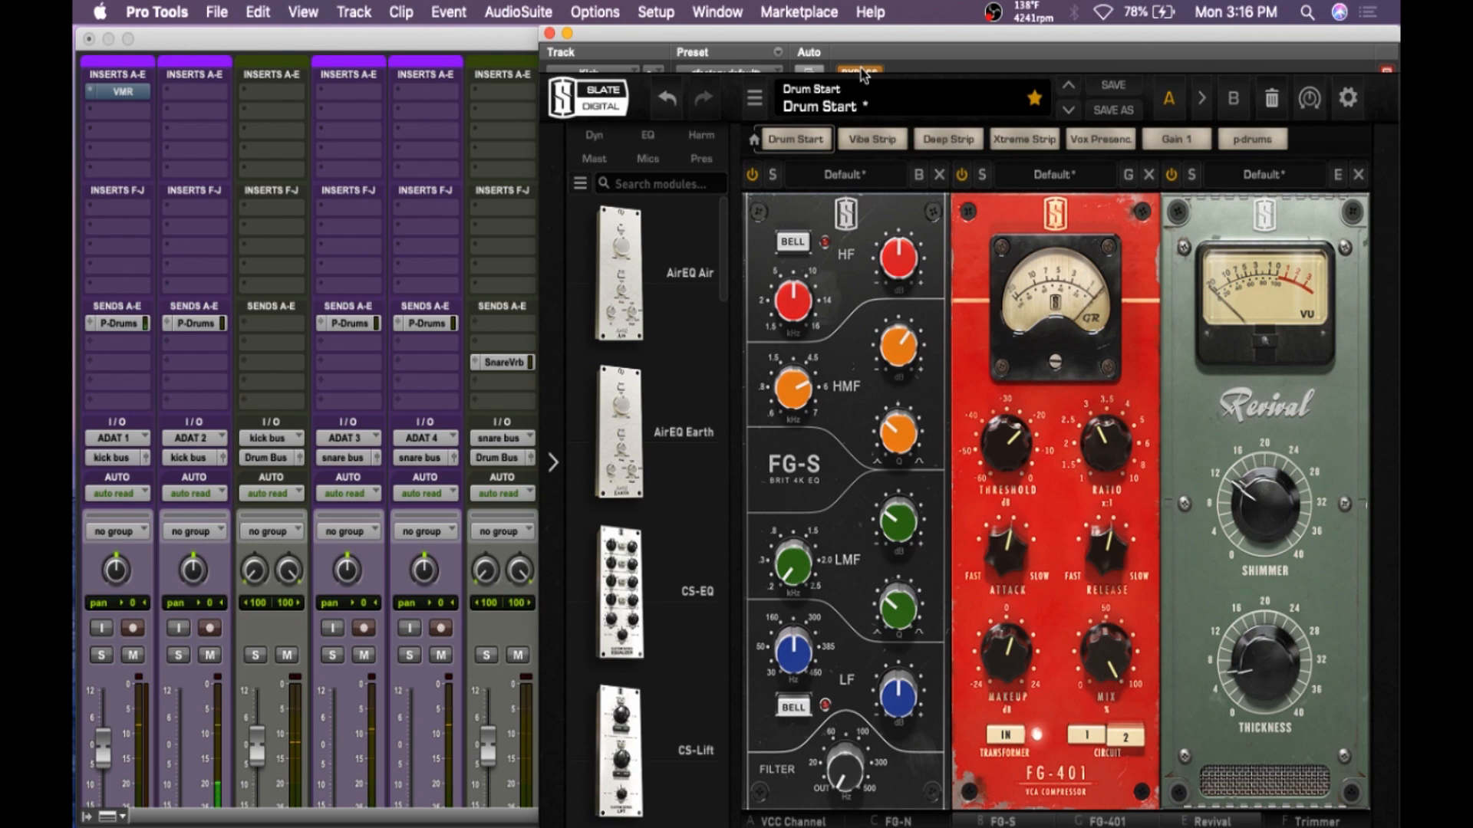
pyautogui.click(549, 33)
# - Lower the Kick fader to about -2.7 dB and bring up the Subkick fader beneath it
pyautogui.scroll(-5, 476, 261)
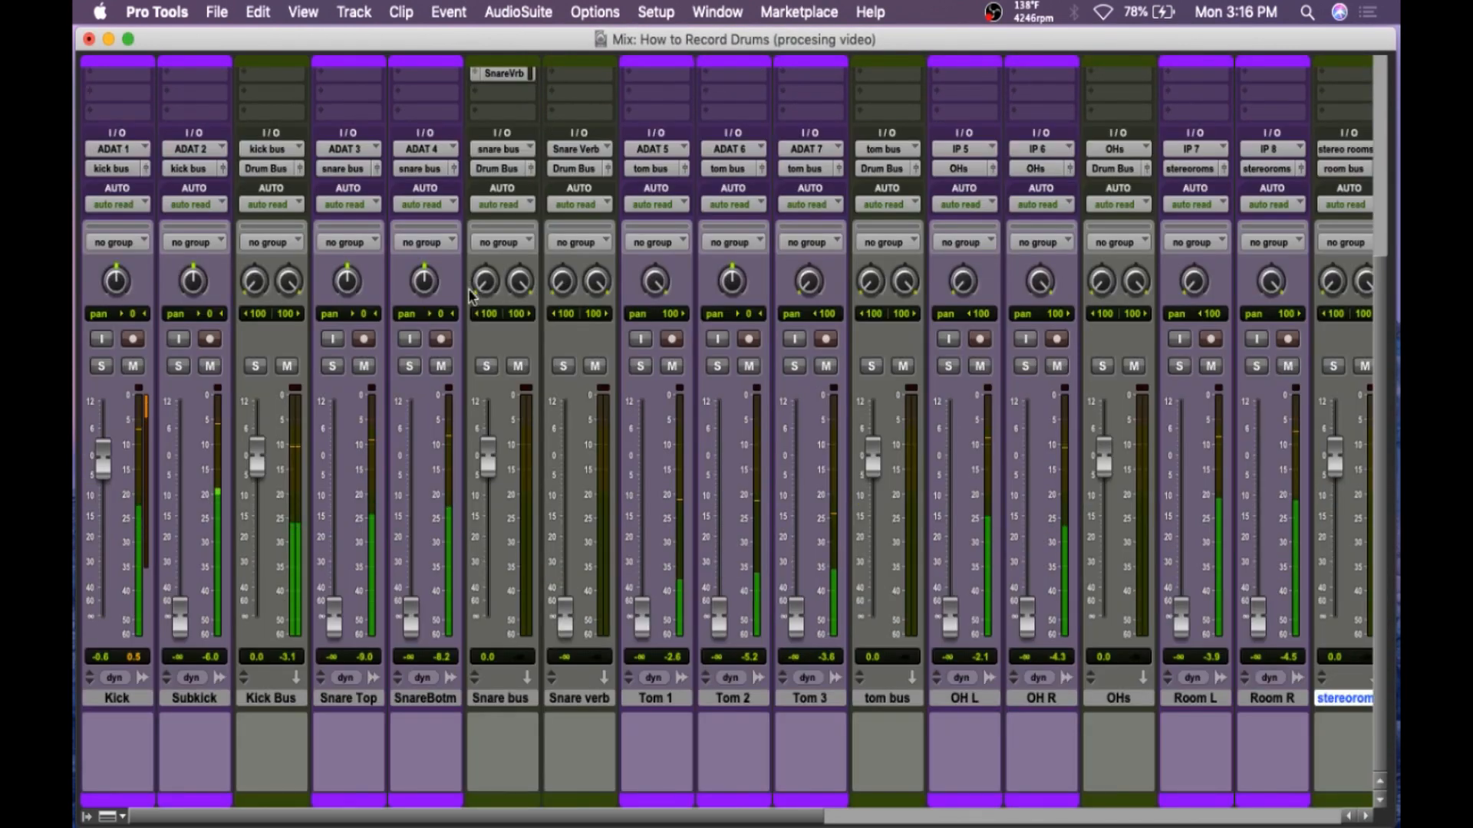
pyautogui.moveTo(102, 456); pyautogui.dragTo(103, 468)
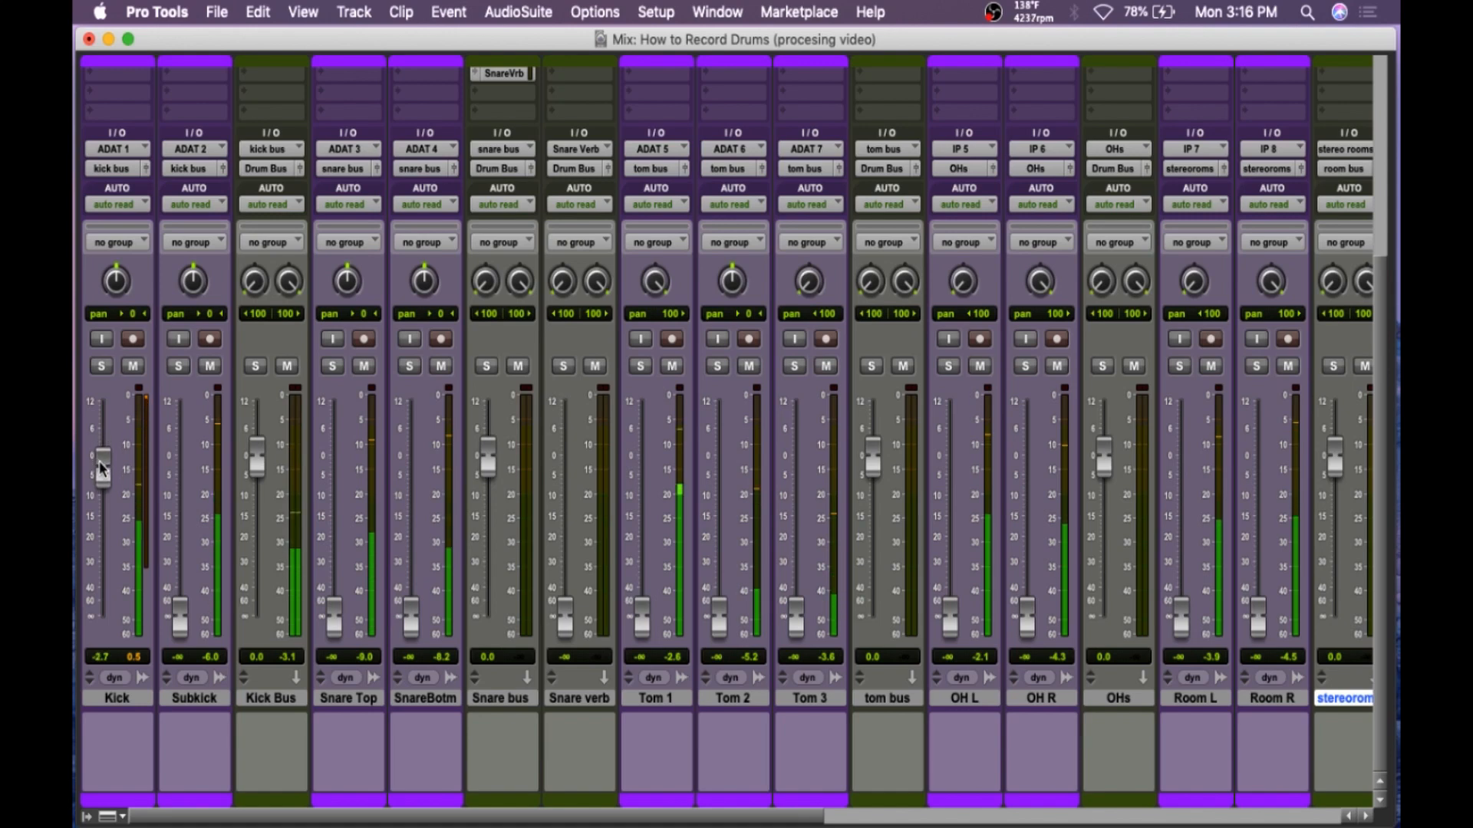
pyautogui.moveTo(180, 610); pyautogui.dragTo(176, 488)
# - Load EQ3 7-Band (mono) in the Subkick track's first insert slot
pyautogui.scroll(5, 191, 231)
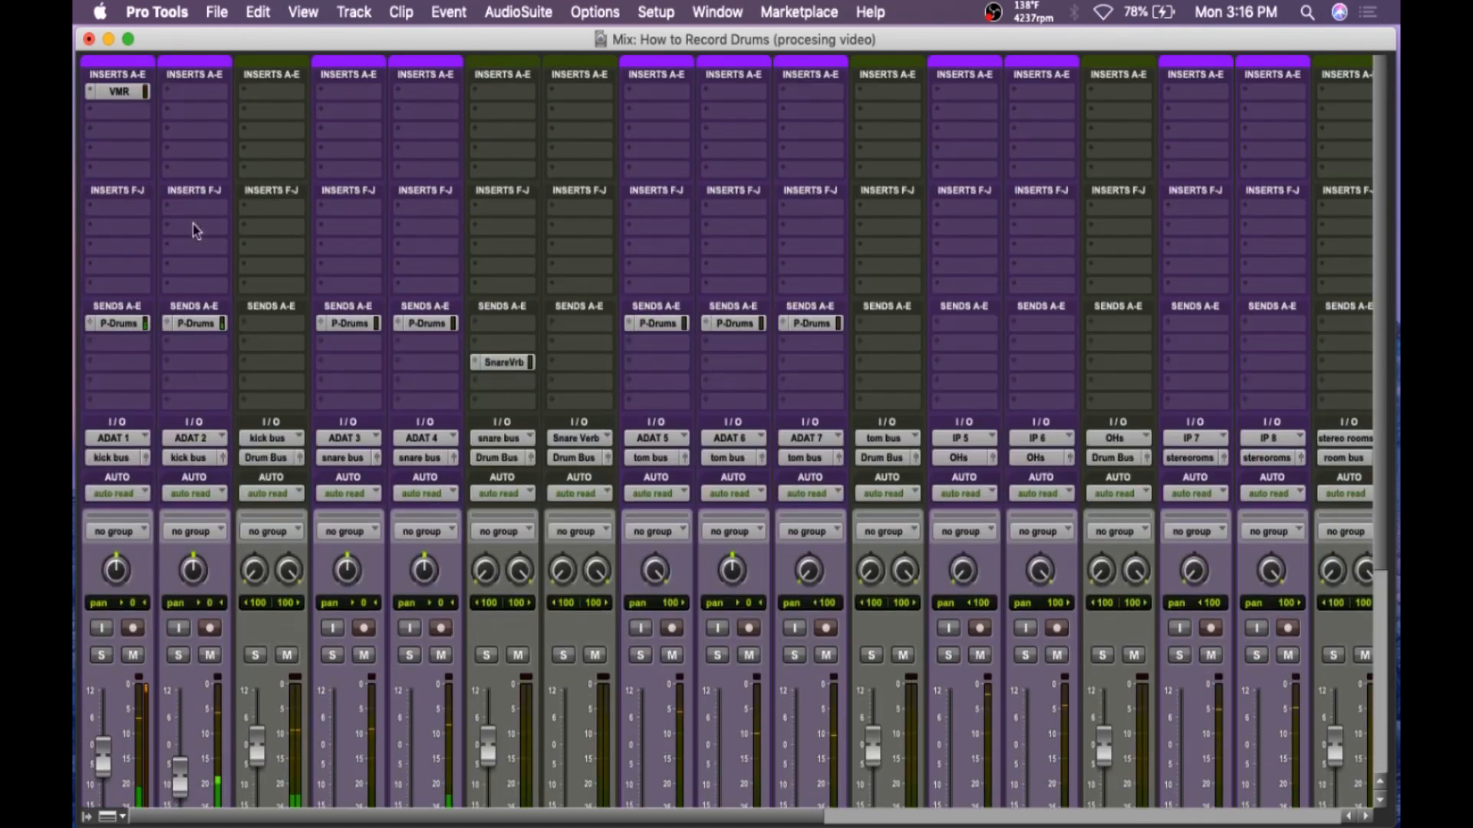
pyautogui.click(196, 98)
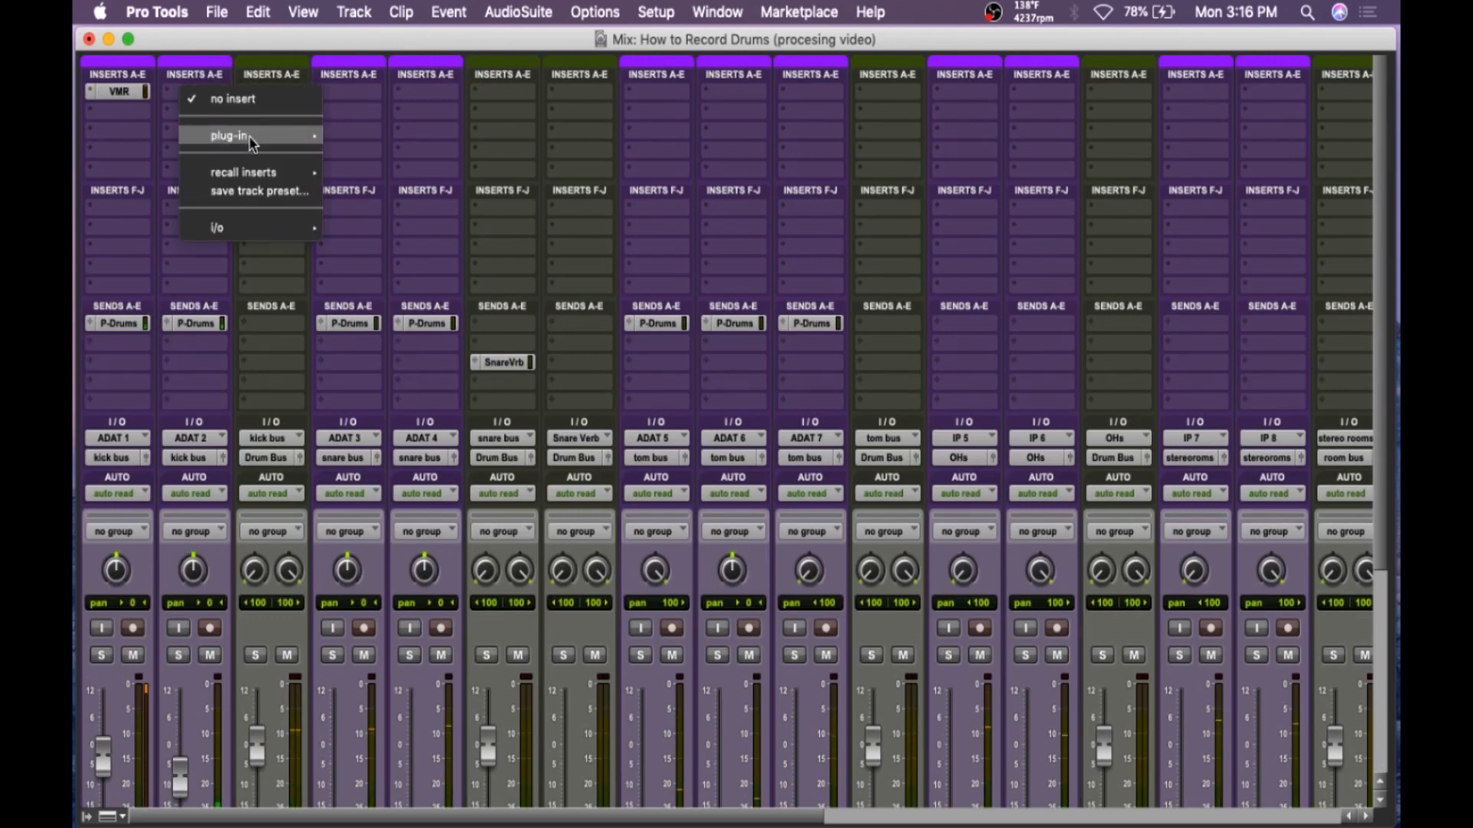
pyautogui.moveTo(256, 141)
pyautogui.moveTo(357, 145)
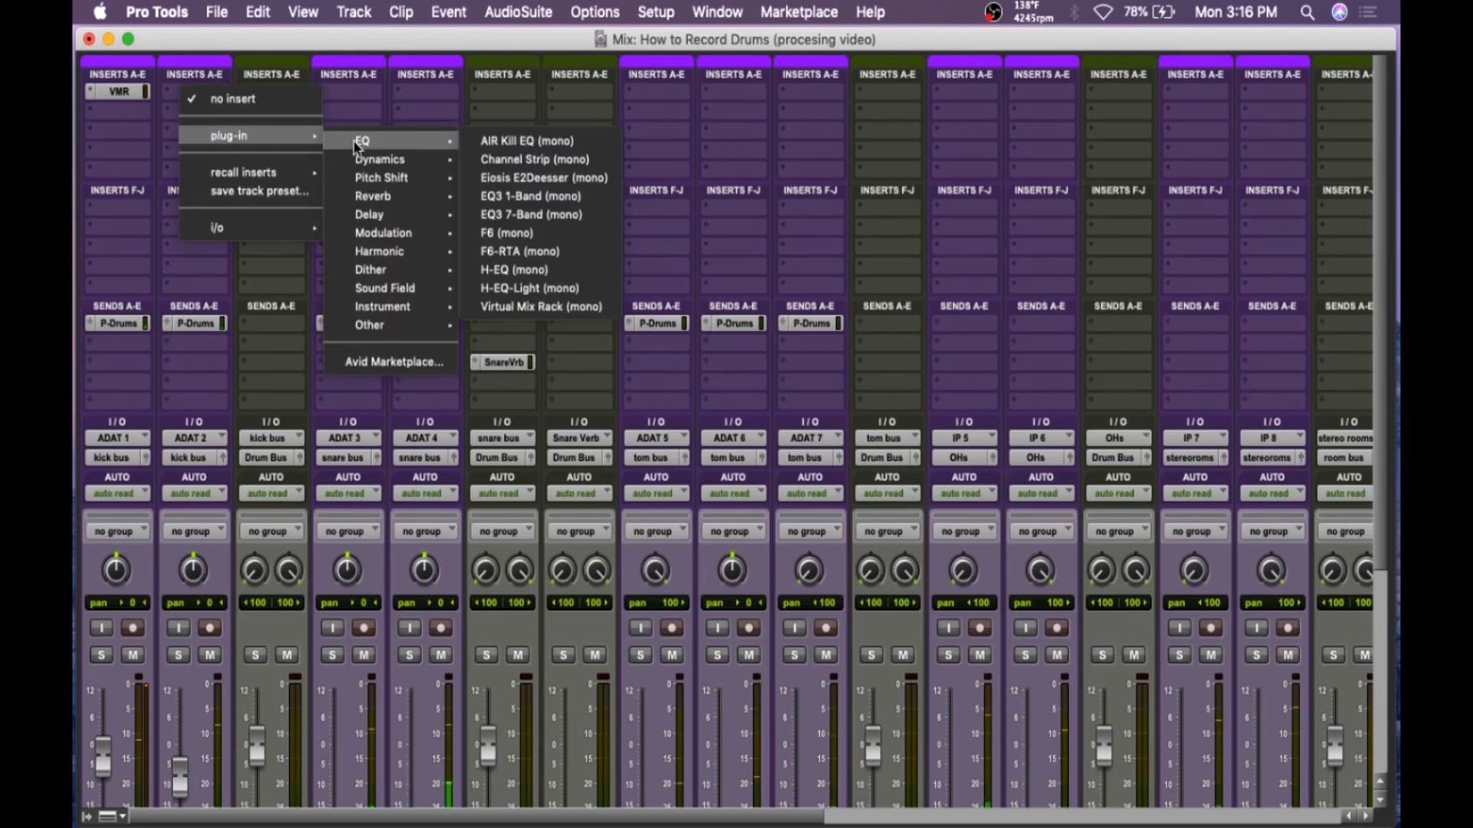
pyautogui.click(547, 215)
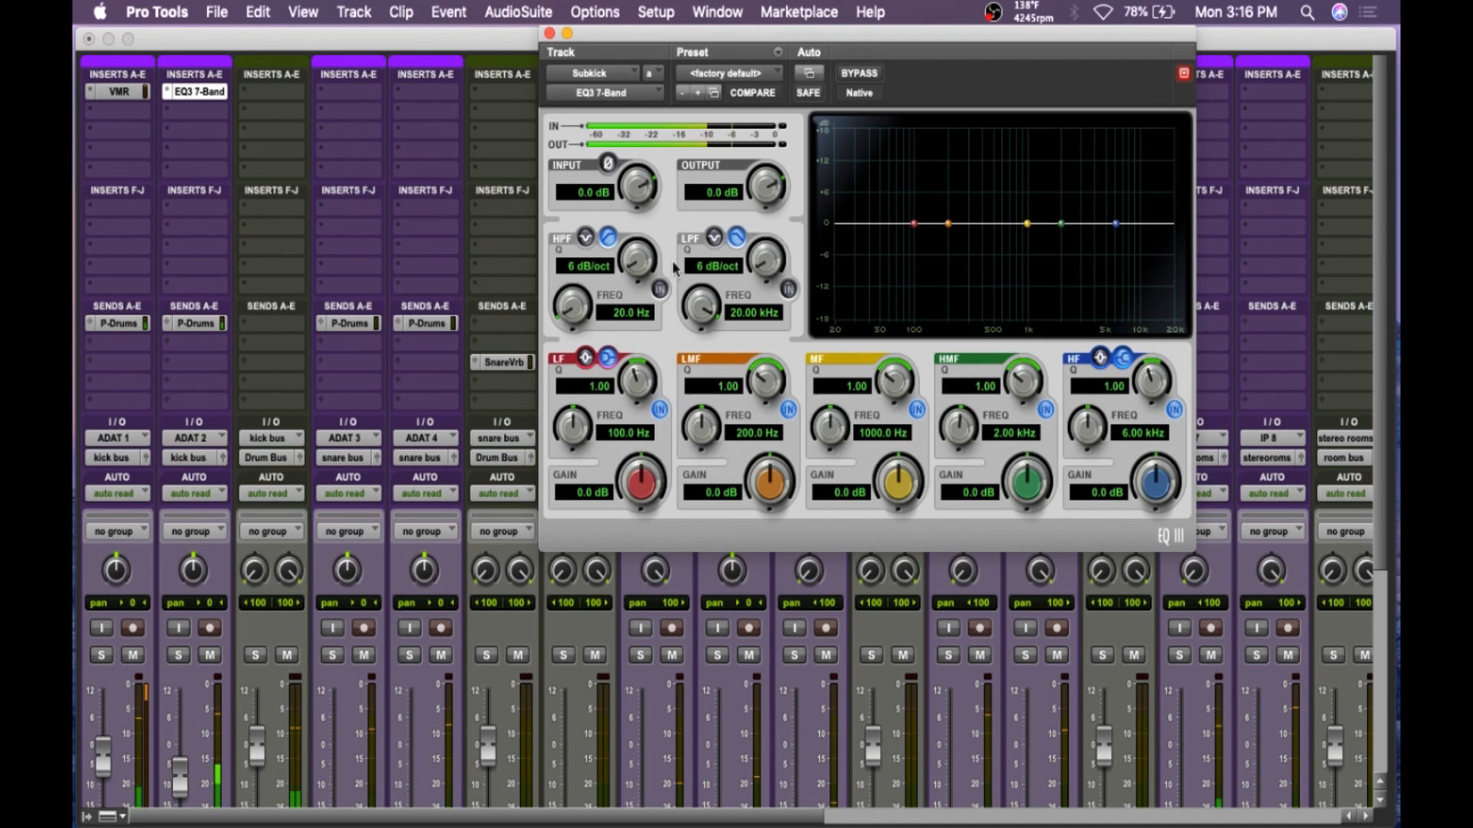
pyautogui.click(660, 290)
pyautogui.moveTo(639, 262); pyautogui.dragTo(644, 205)
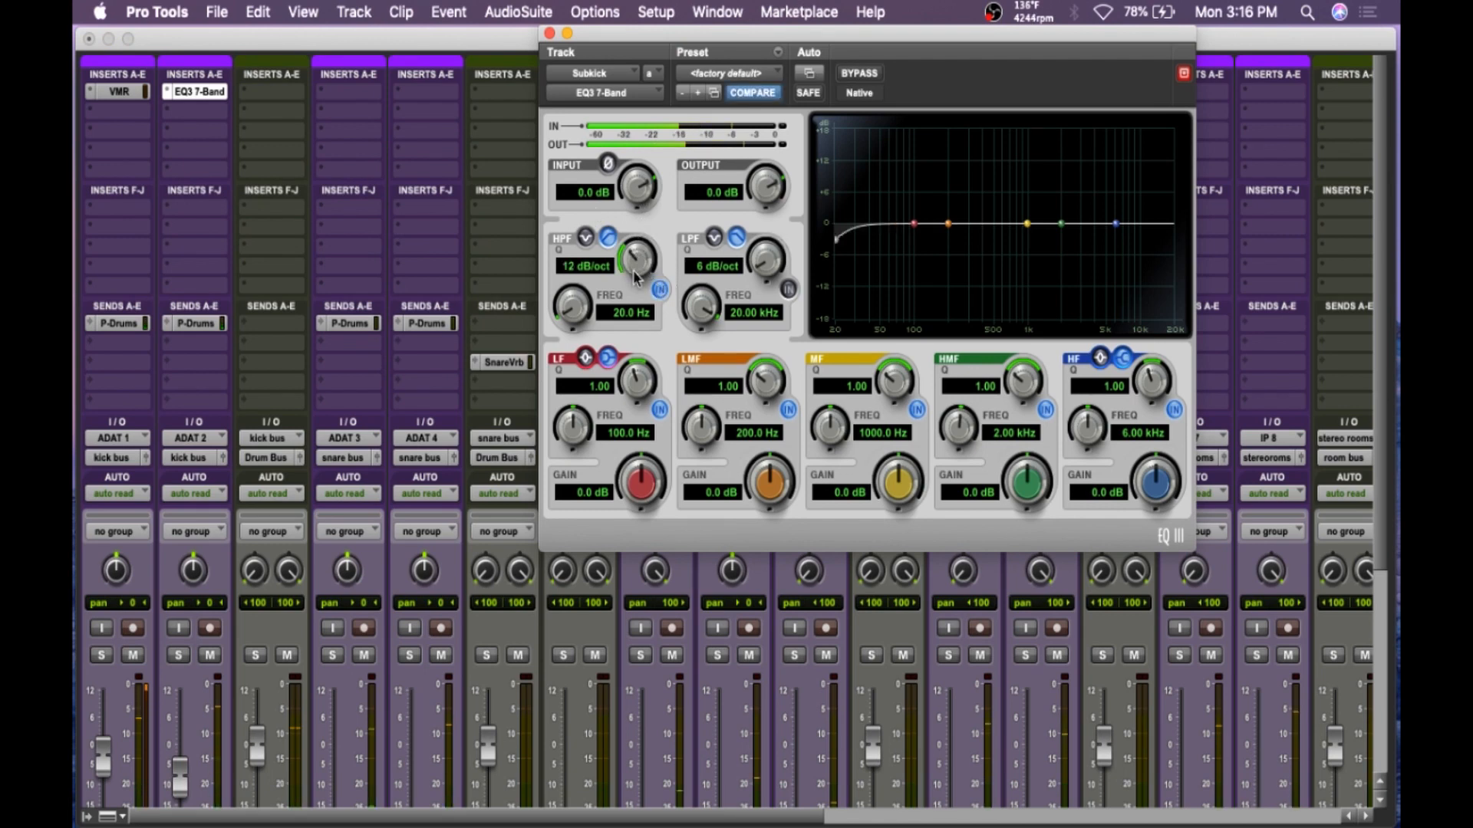
pyautogui.moveTo(635, 277); pyautogui.dragTo(638, 295)
pyautogui.click(659, 290)
# - Enable the Subkick EQ's low-pass filter at 120 Hz with an 18 dB/oct slope and close the plug-in
pyautogui.click(789, 290)
pyautogui.moveTo(765, 262); pyautogui.dragTo(764, 188)
pyautogui.moveTo(700, 305); pyautogui.dragTo(651, 441)
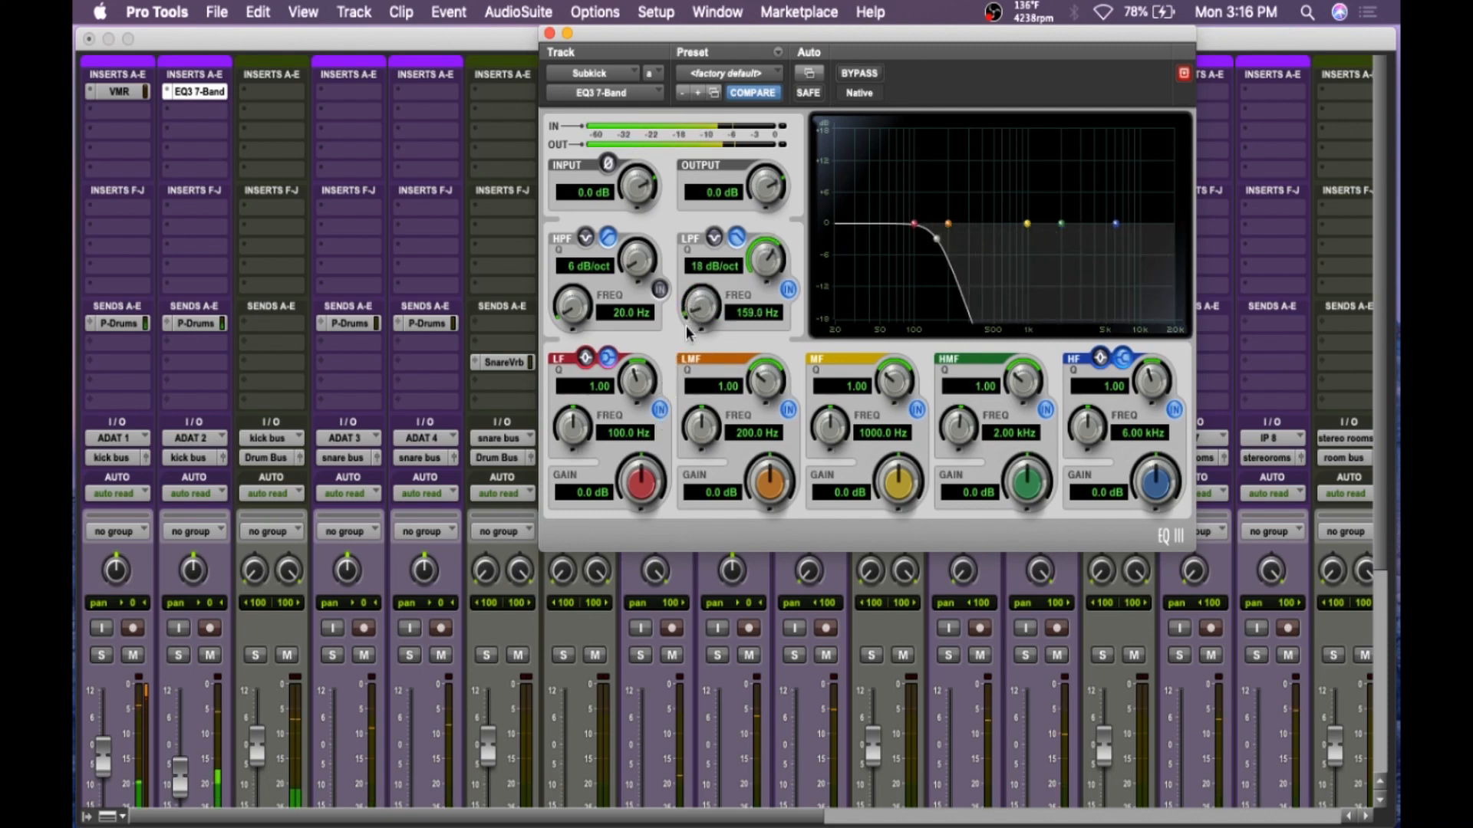
pyautogui.moveTo(687, 325); pyautogui.dragTo(679, 356)
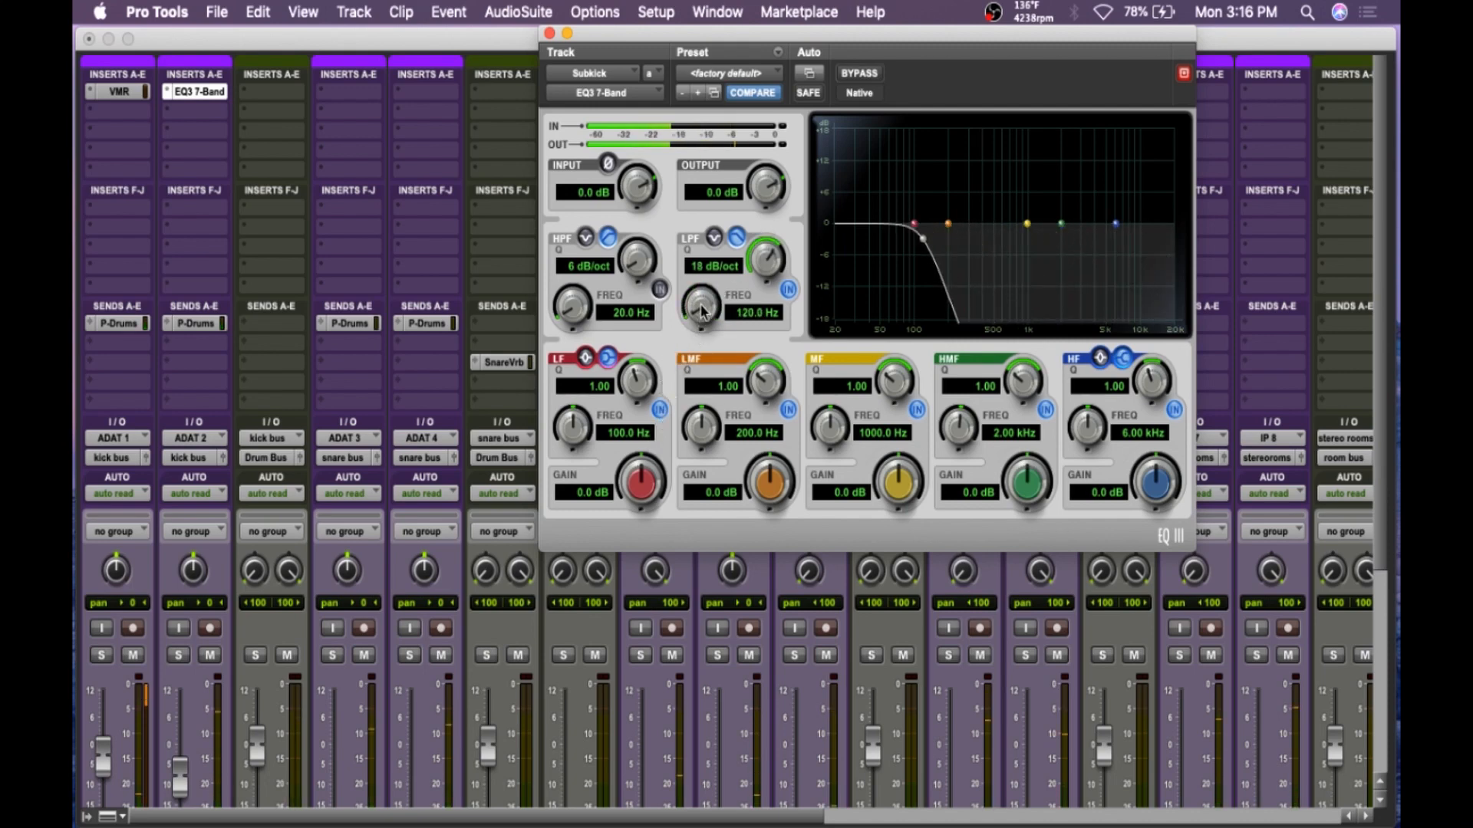
pyautogui.click(549, 32)
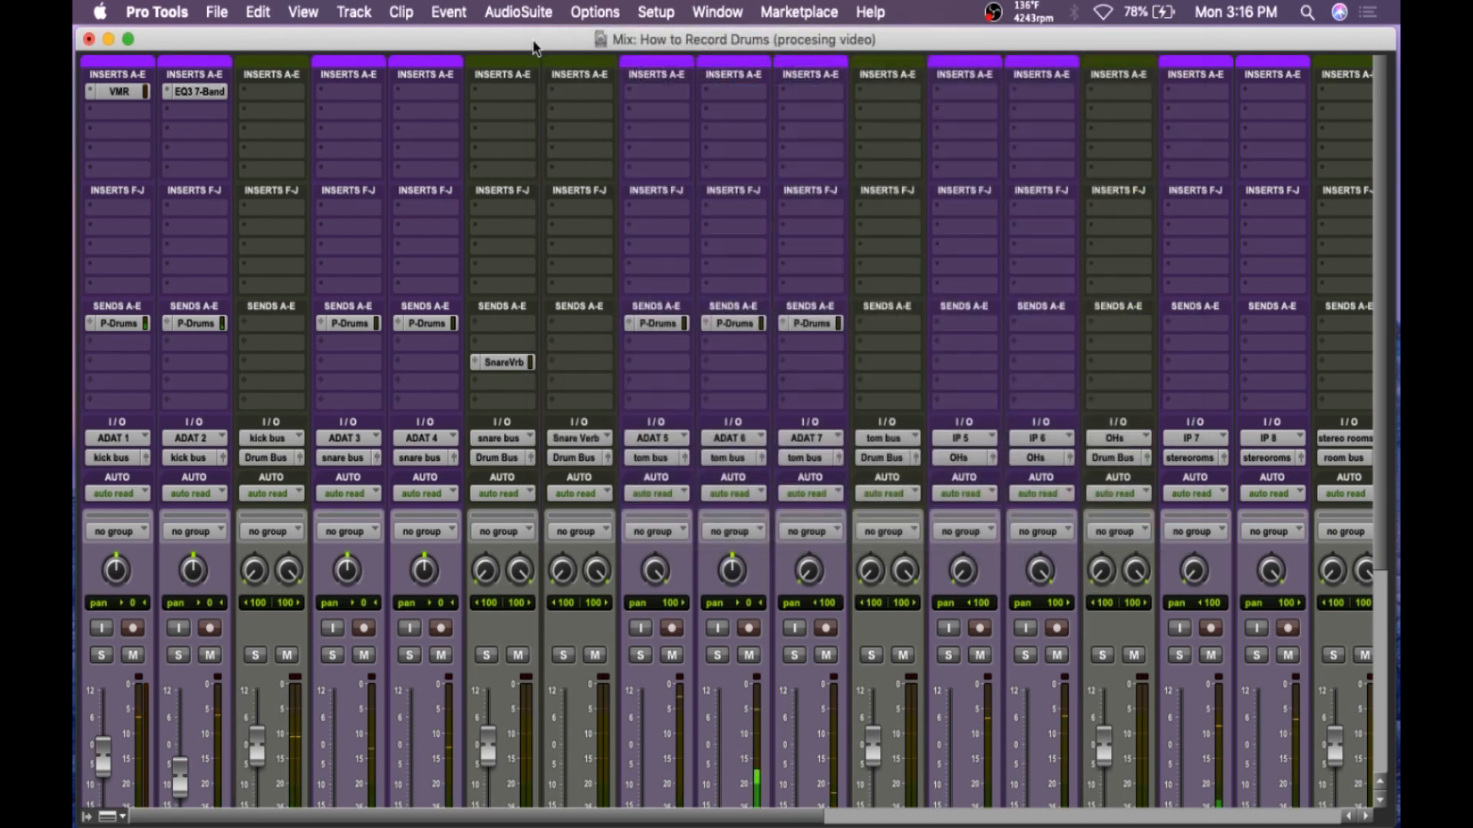
# - Boost the Subkick EQ's LF band as a bell by about 3.2 dB at 44.2 Hz with a Q of 2.72
pyautogui.click(205, 93)
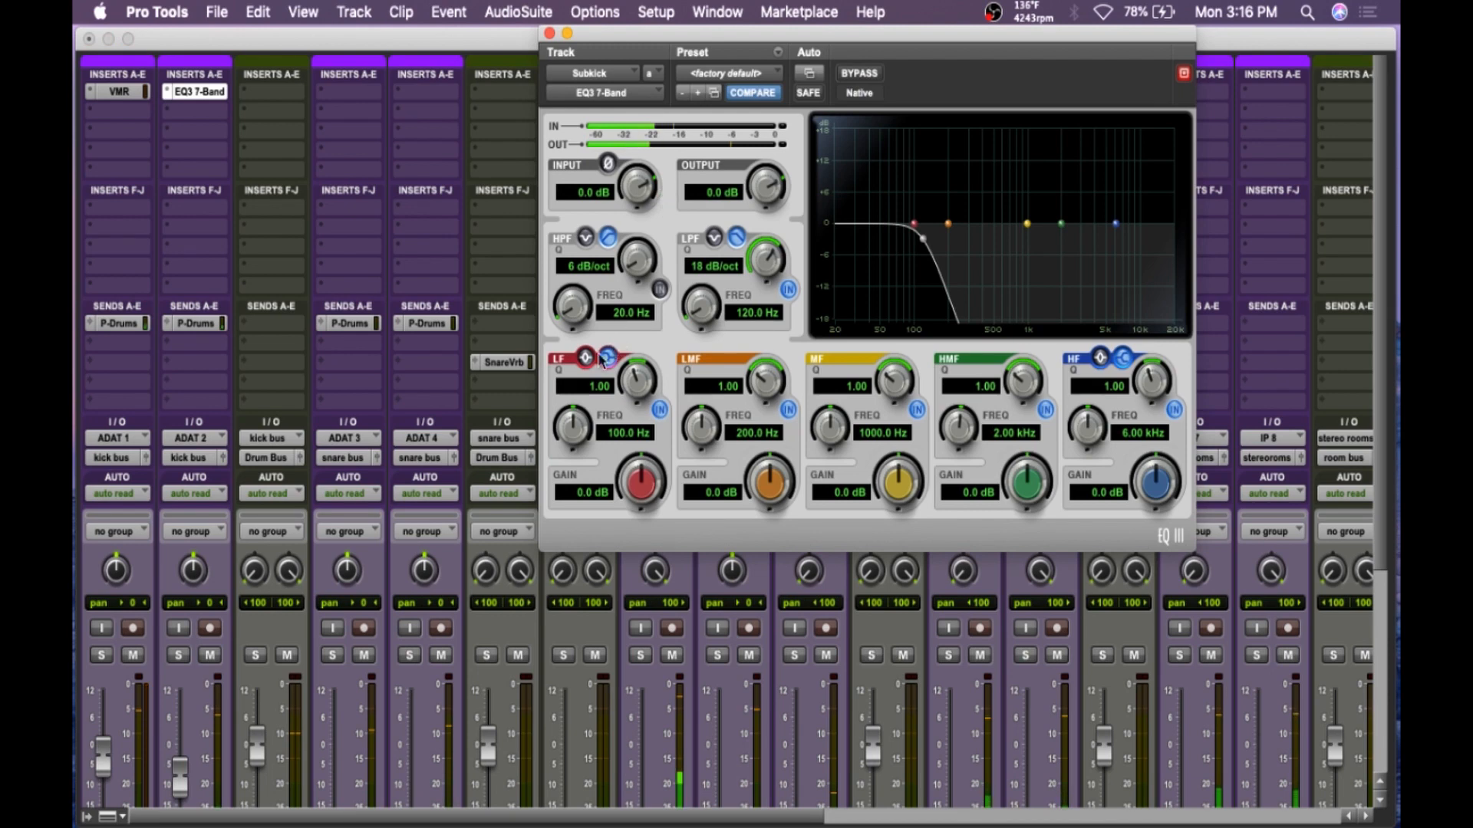
pyautogui.moveTo(915, 224); pyautogui.dragTo(874, 207)
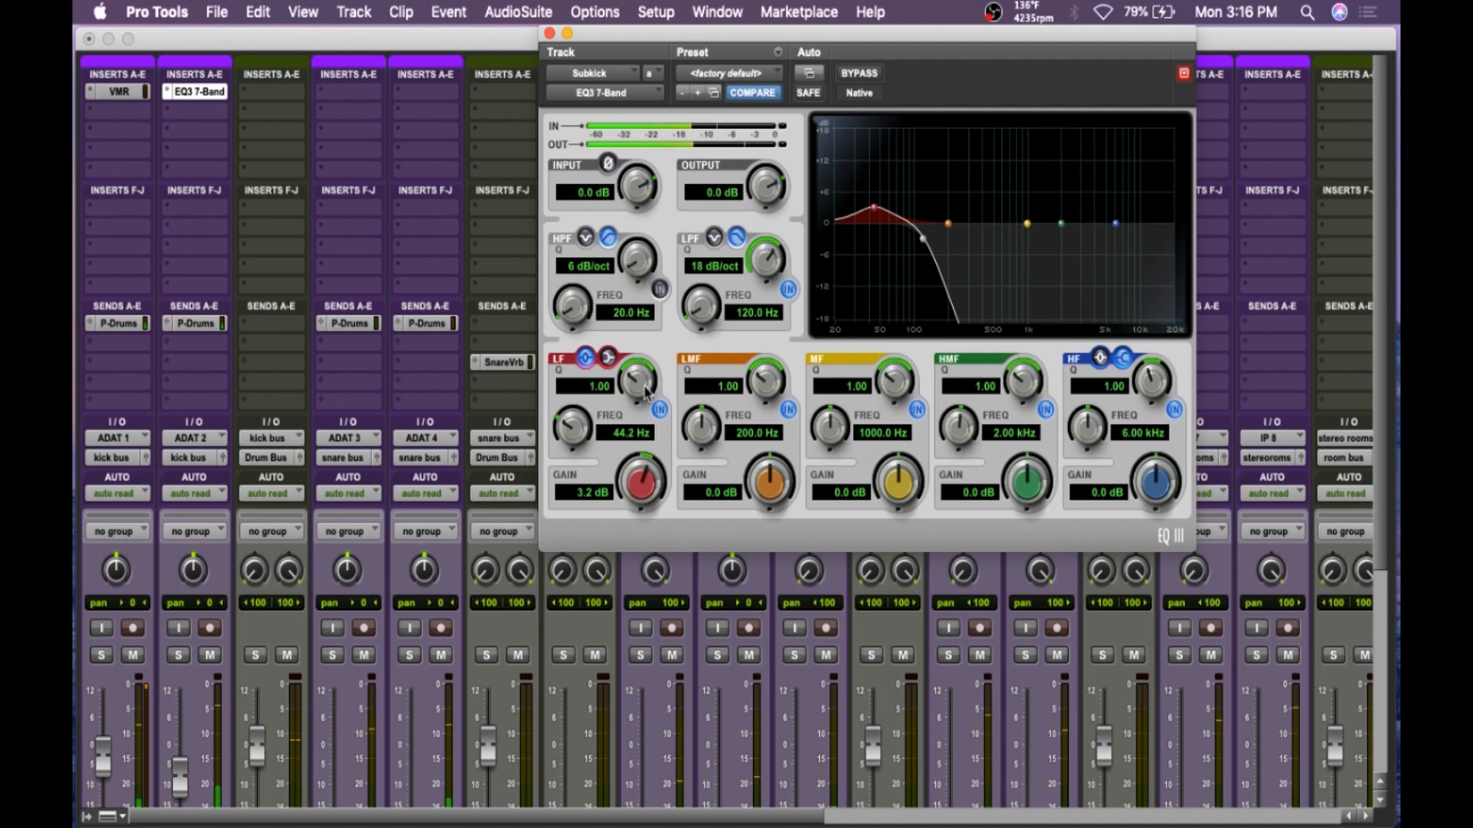
pyautogui.moveTo(641, 381); pyautogui.dragTo(650, 361)
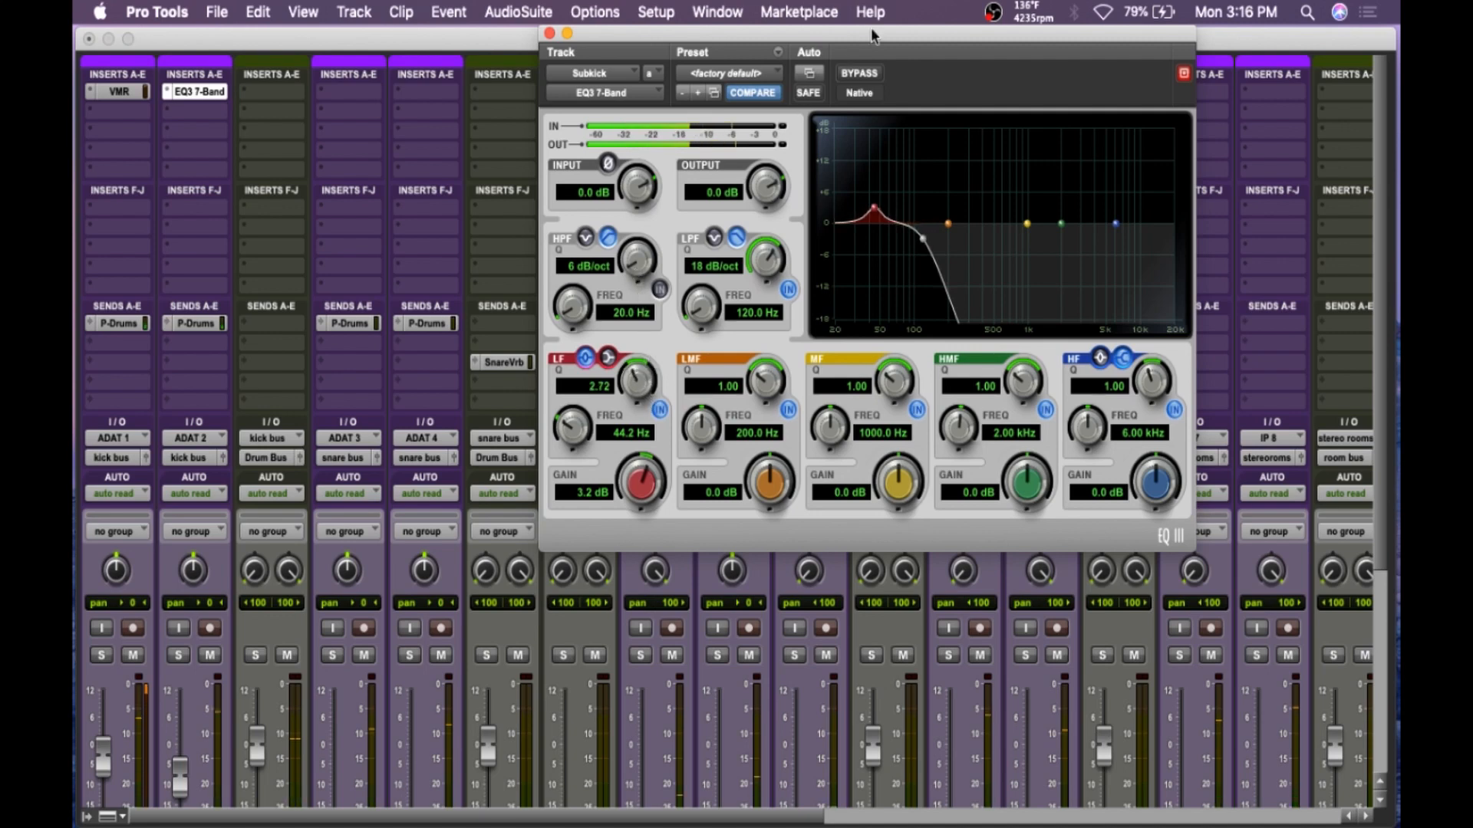
# - Compare the Subkick track's sound with its EQ bypassed and active, leaving it active, and close the plug-in
pyautogui.click(859, 74)
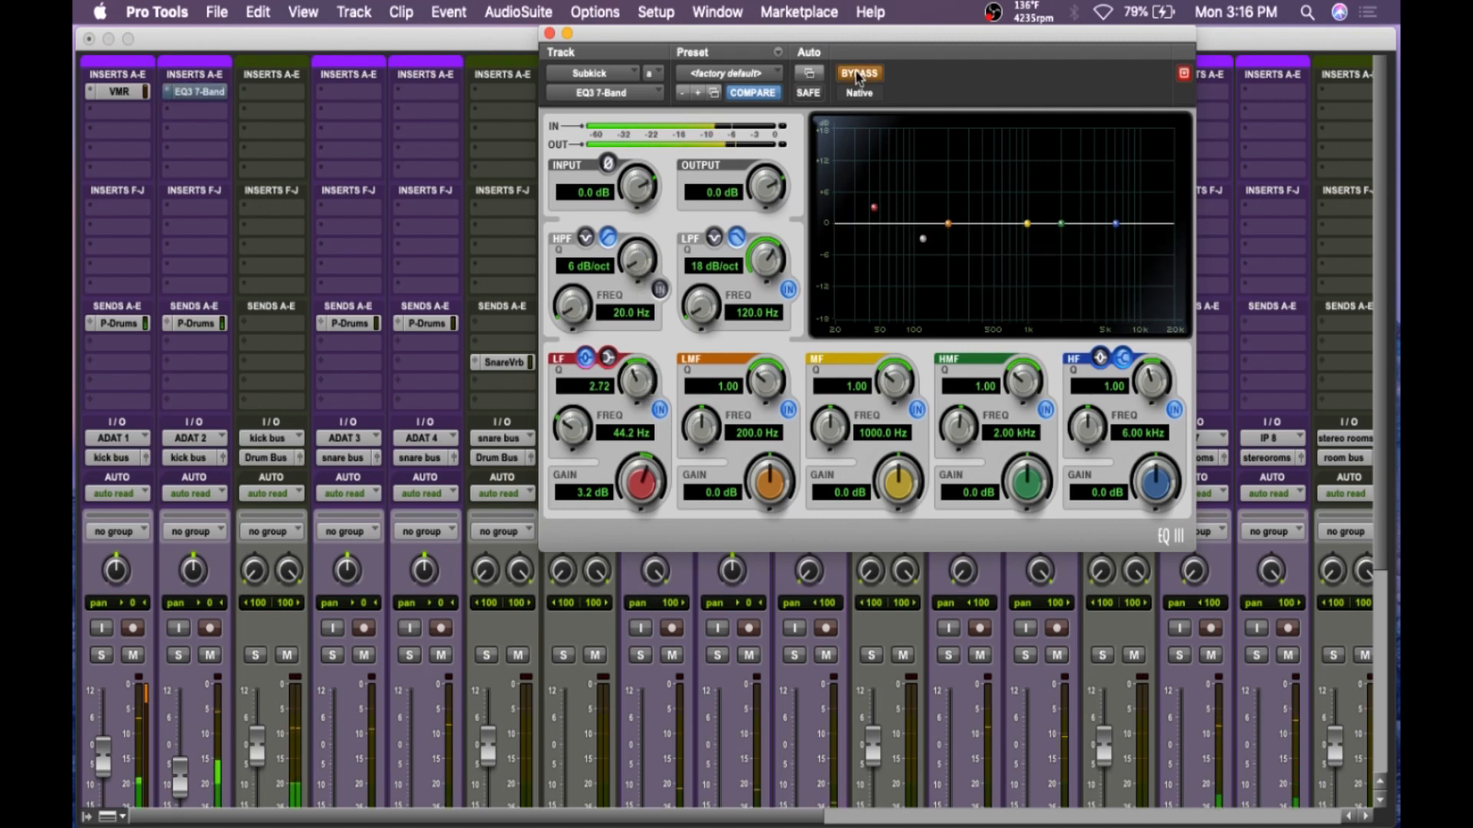
pyautogui.click(859, 74)
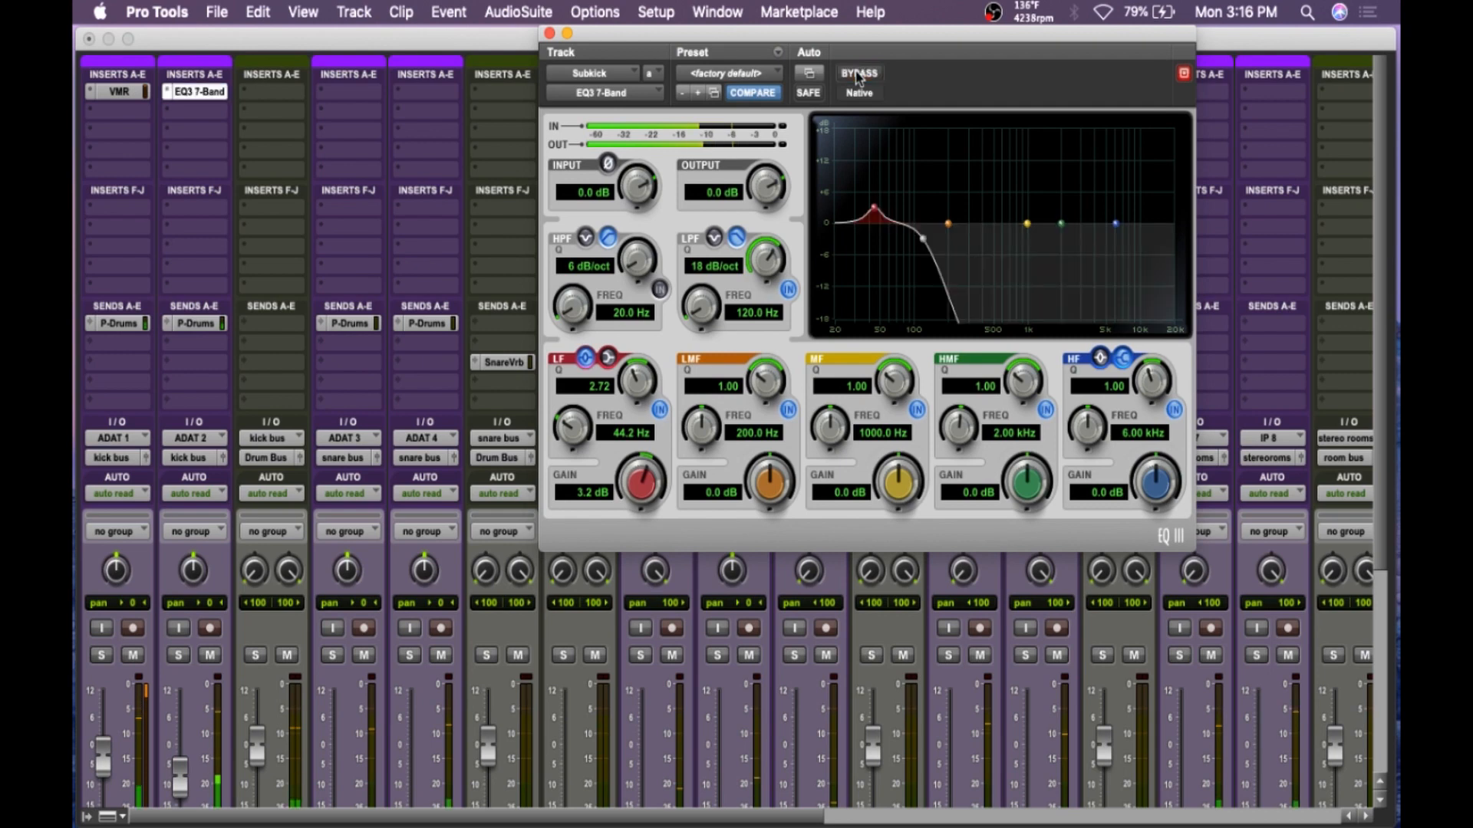
pyautogui.click(548, 34)
# - Load Dyn3 Compressor/Limiter (mono) in the Subkick track's second insert slot
pyautogui.click(204, 120)
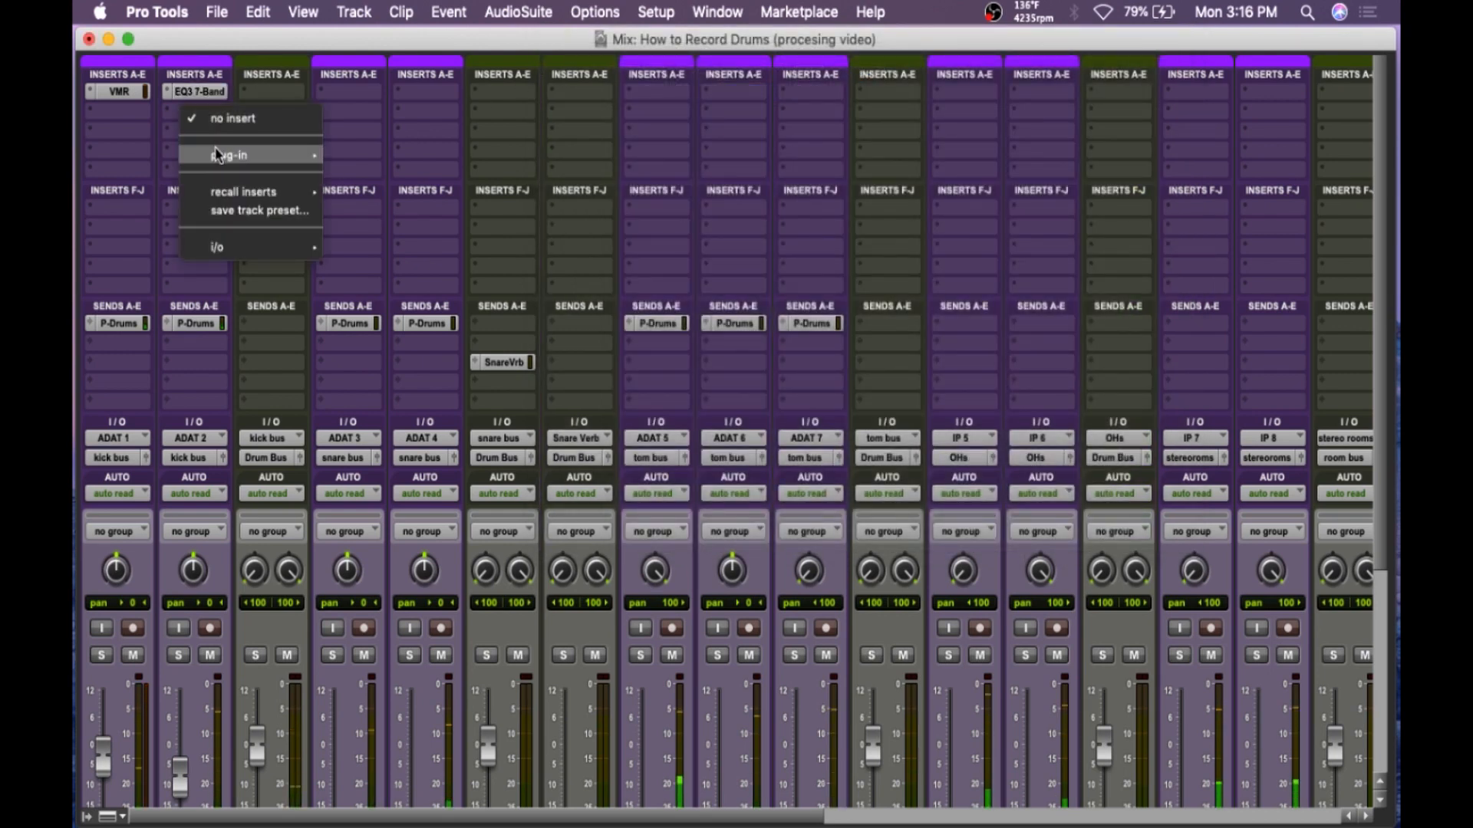
pyautogui.moveTo(230, 155)
pyautogui.moveTo(380, 179)
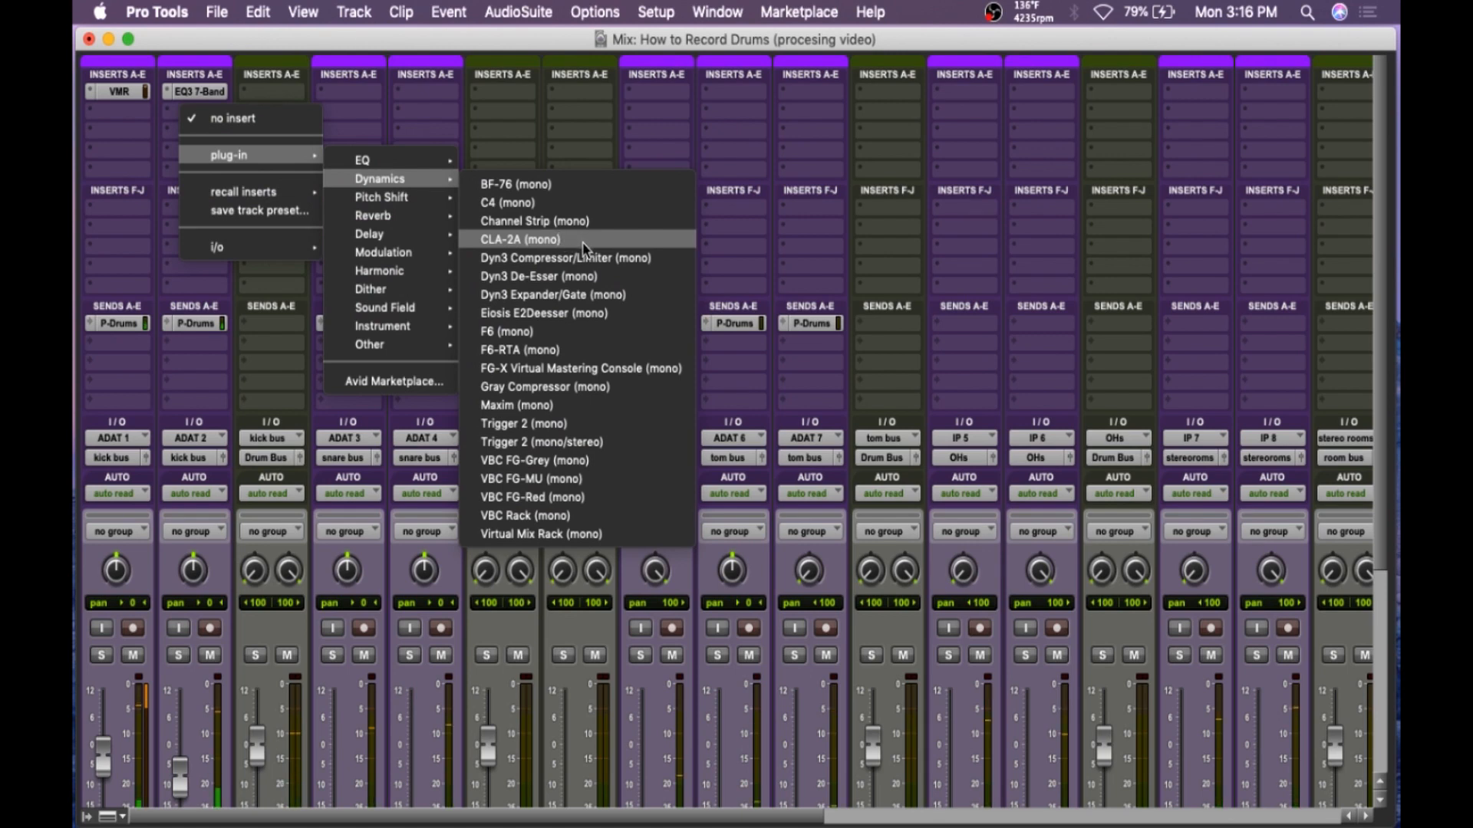
pyautogui.click(590, 259)
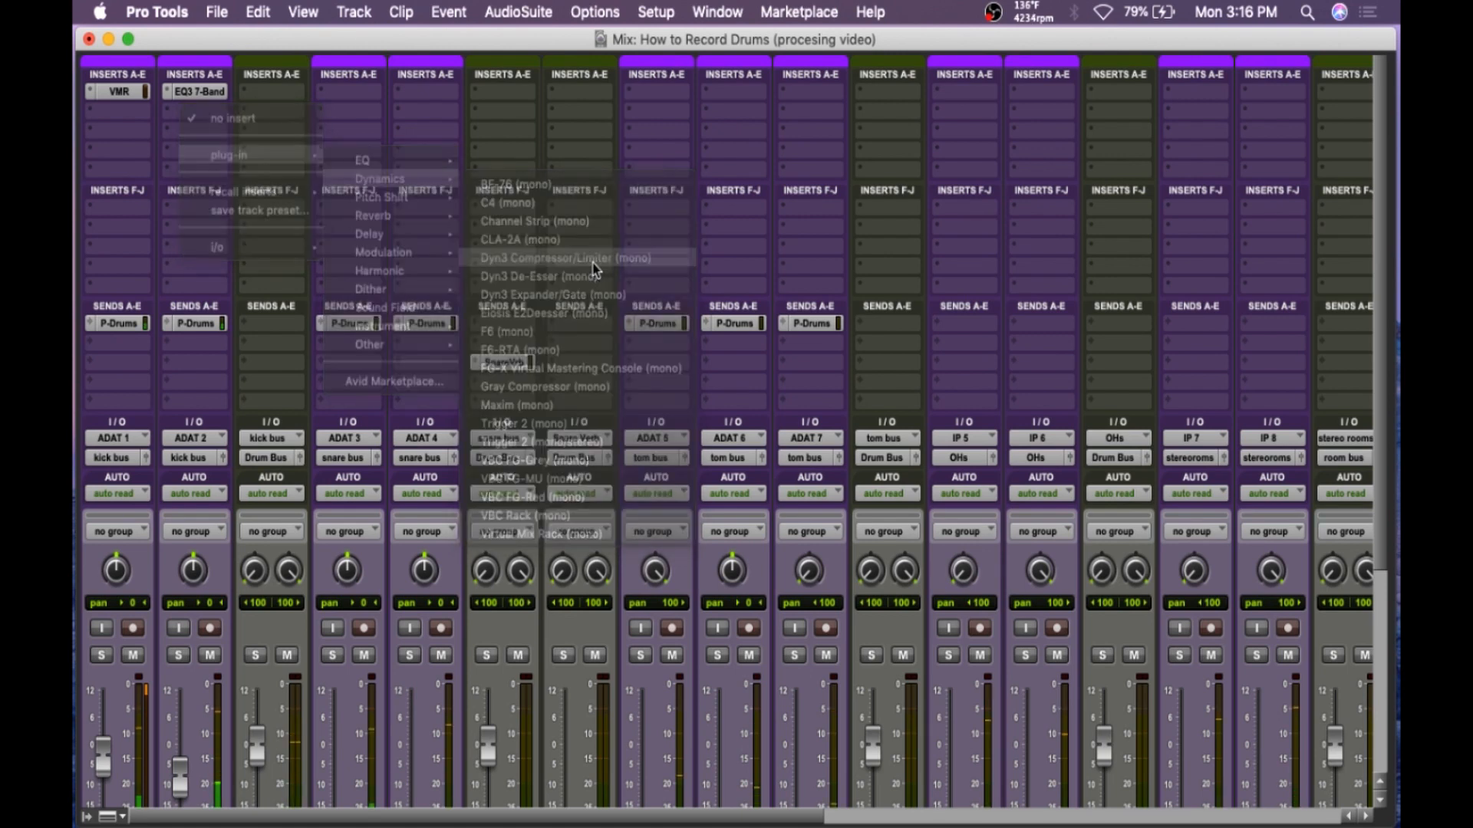
# - Set the Subkick compressor to -28.5 dB threshold, 20.1 ms attack and 127.7 ms release, compare it against bypass and close it
pyautogui.moveTo(1008, 396); pyautogui.dragTo(1005, 415)
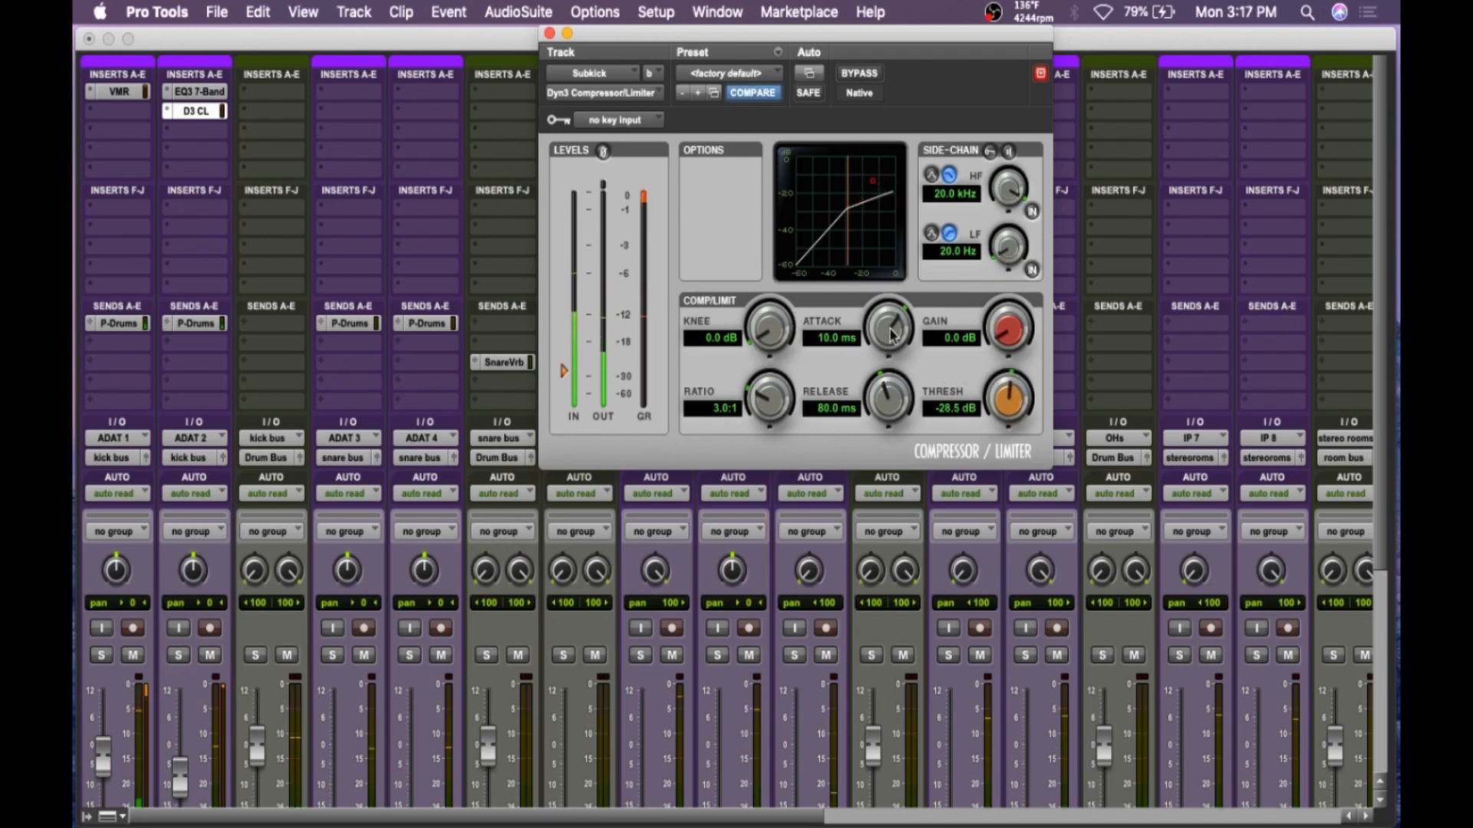
pyautogui.moveTo(890, 334); pyautogui.dragTo(895, 322)
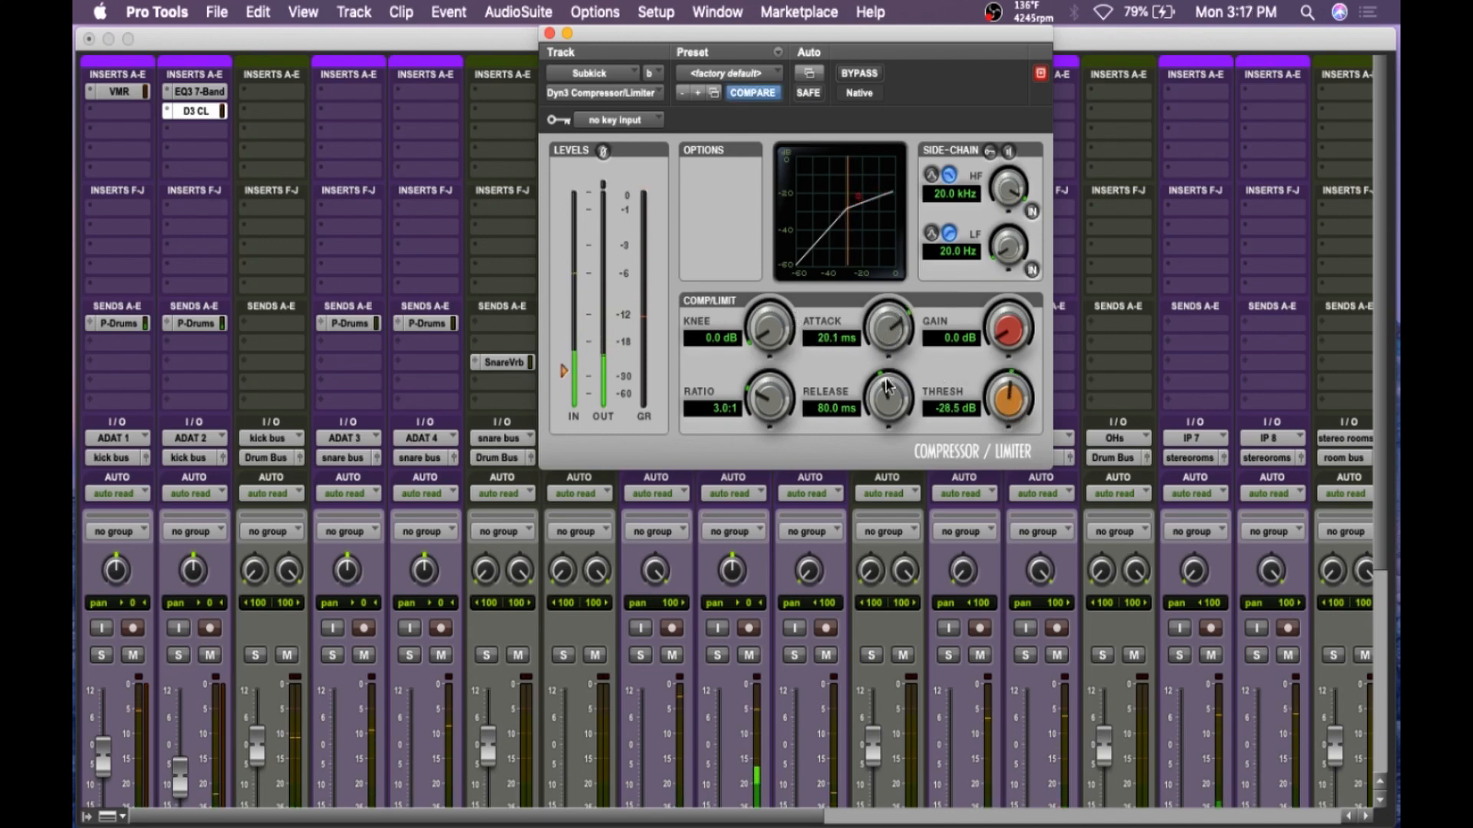
pyautogui.moveTo(896, 405); pyautogui.dragTo(900, 388)
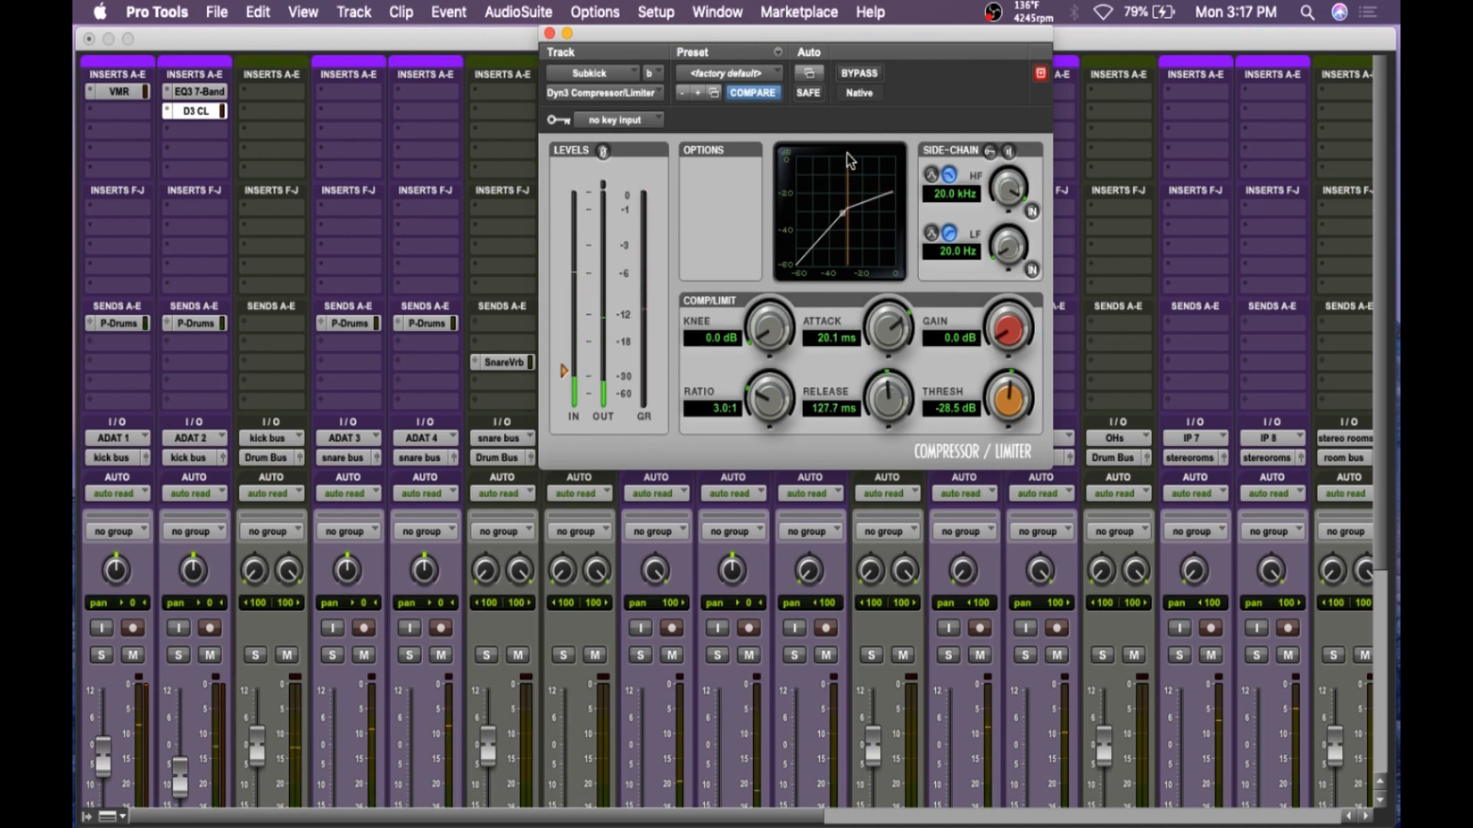
pyautogui.click(859, 74)
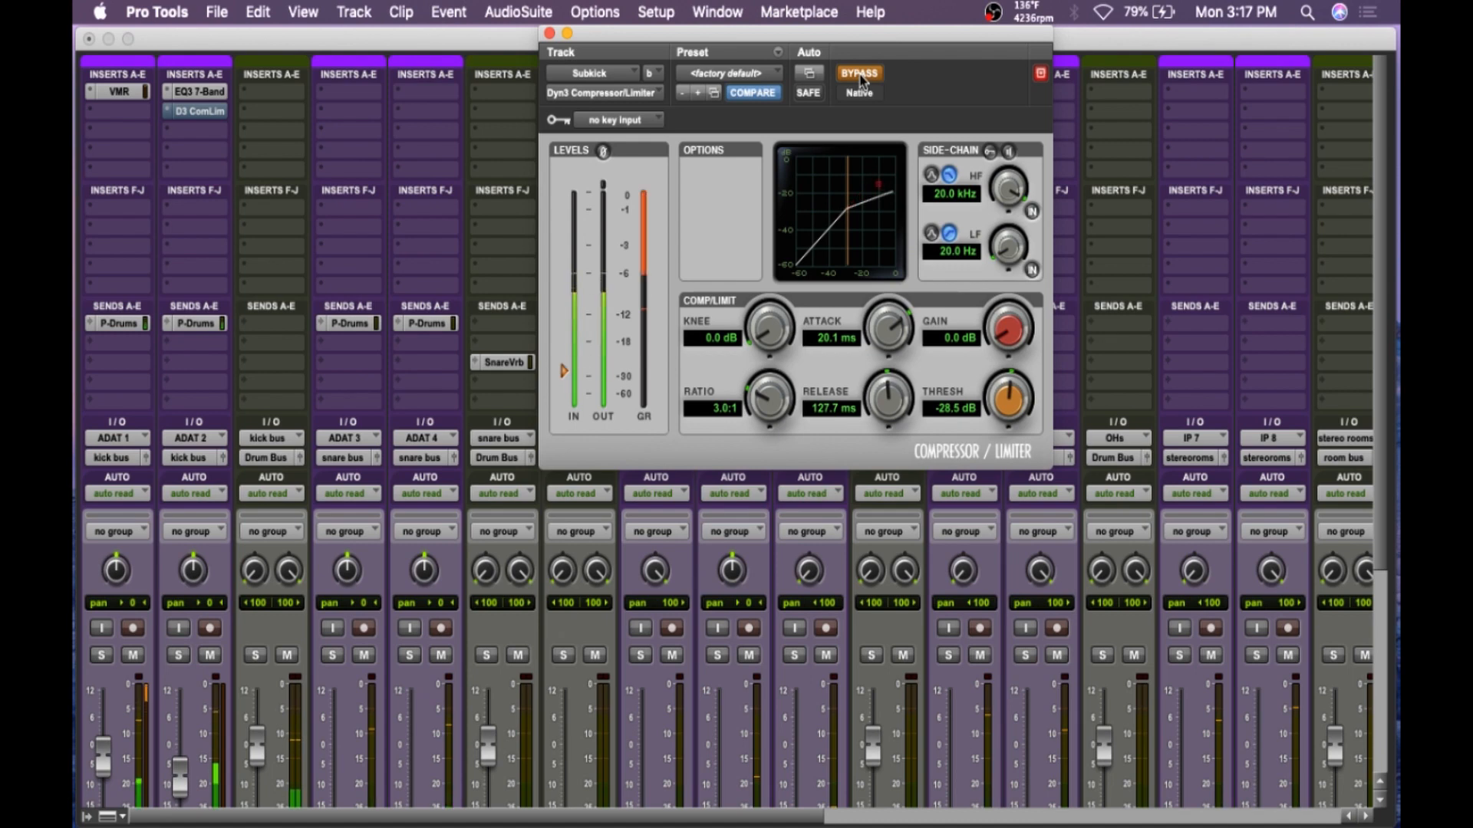
pyautogui.click(859, 74)
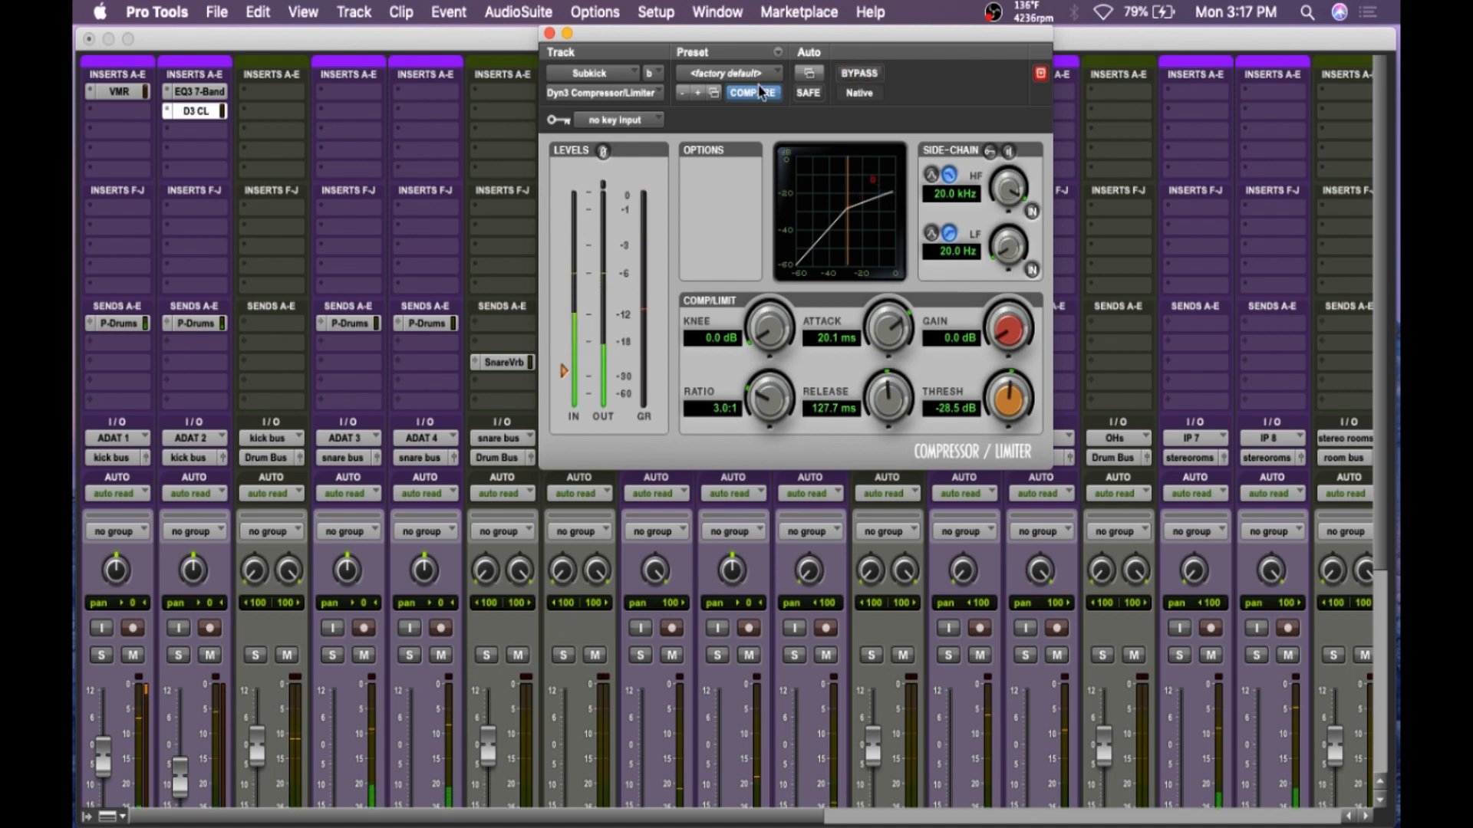
pyautogui.click(549, 33)
# - Raise the Snare Top fader to about +1.4 dB and load Virtual Mix Rack (mono) in that track's first insert slot
pyautogui.scroll(-5, 427, 450)
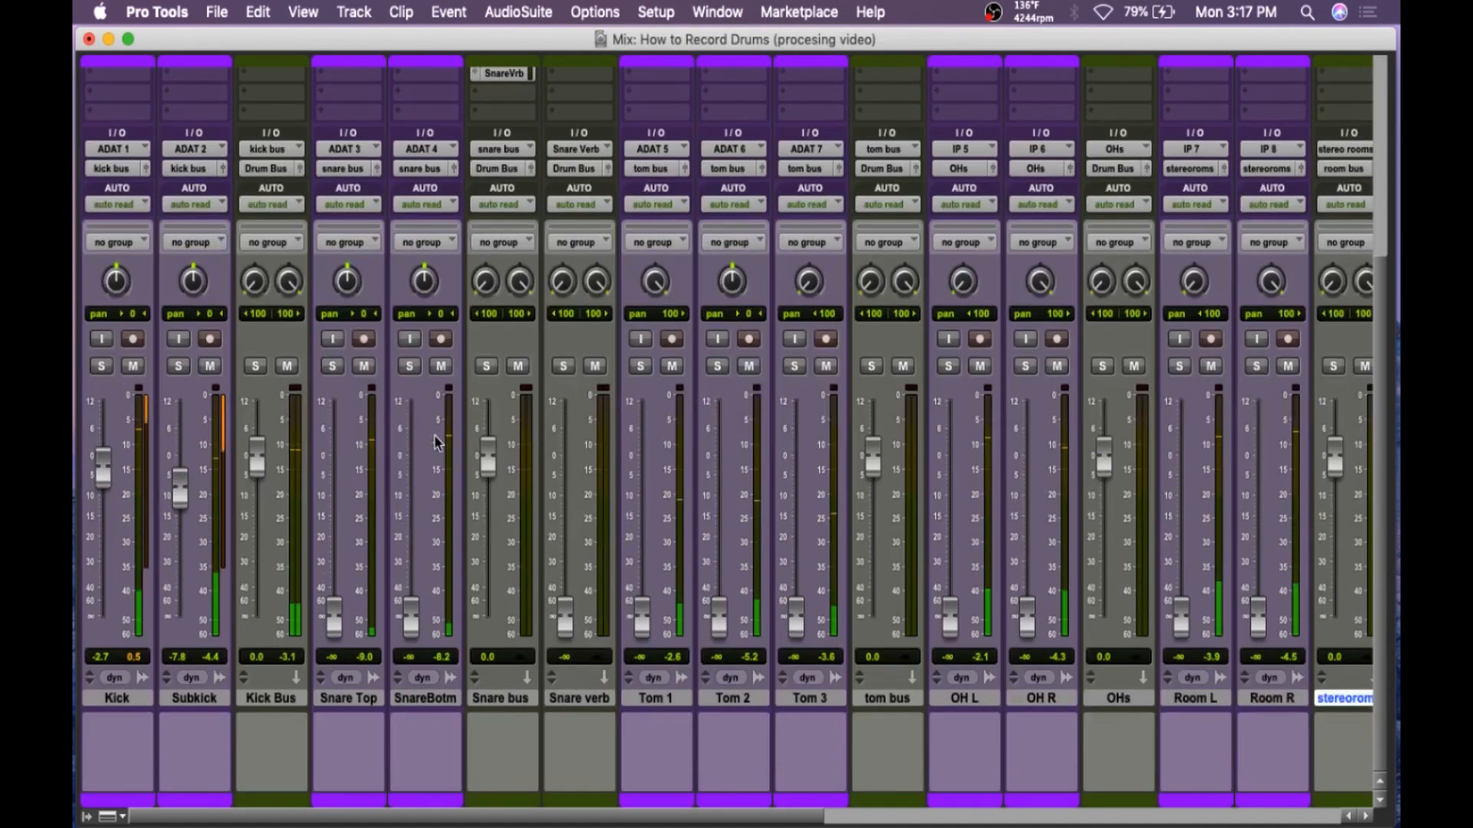
pyautogui.moveTo(334, 522); pyautogui.dragTo(335, 438)
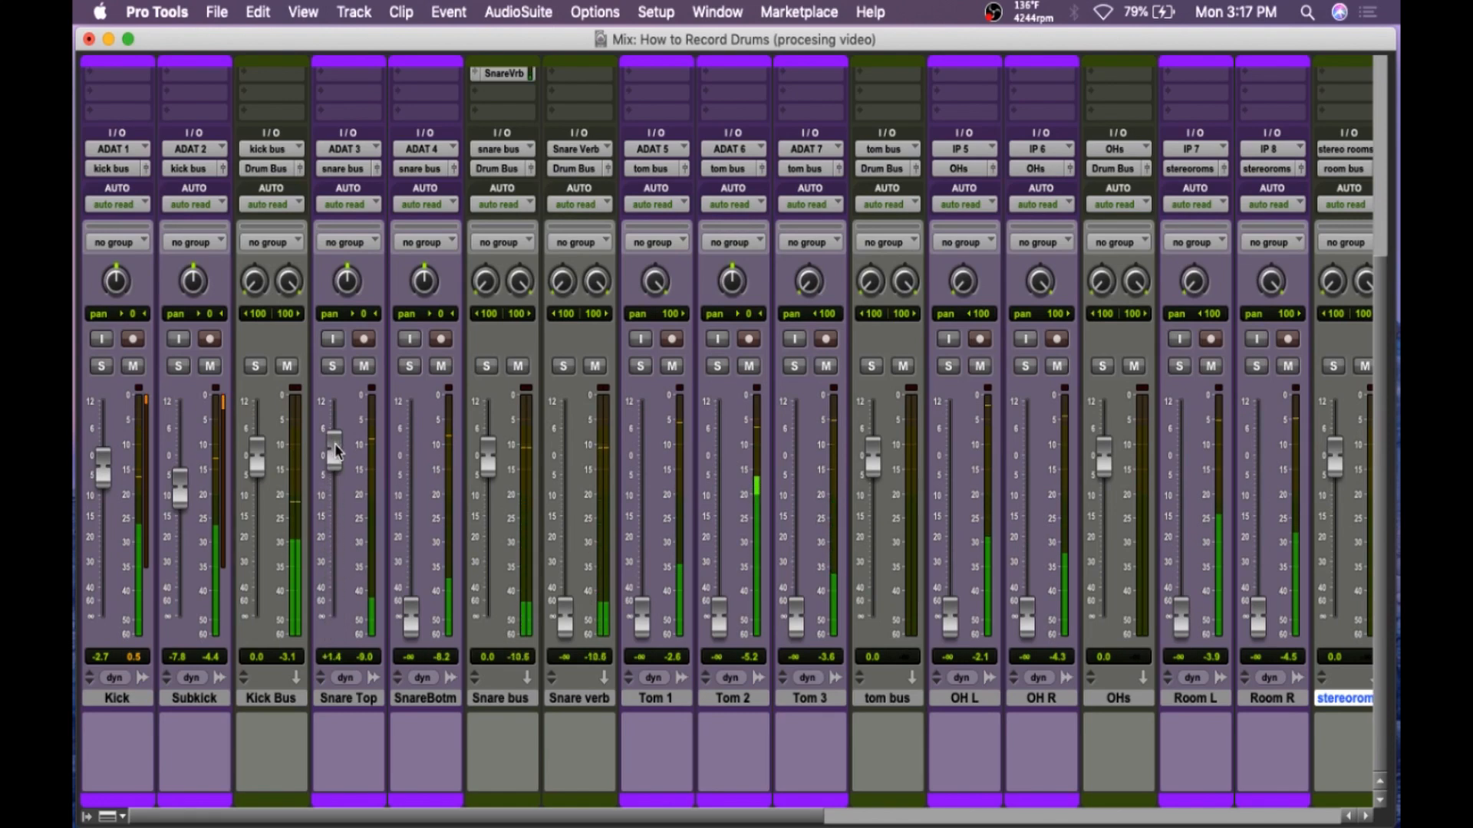
pyautogui.scroll(5, 387, 190)
pyautogui.click(353, 99)
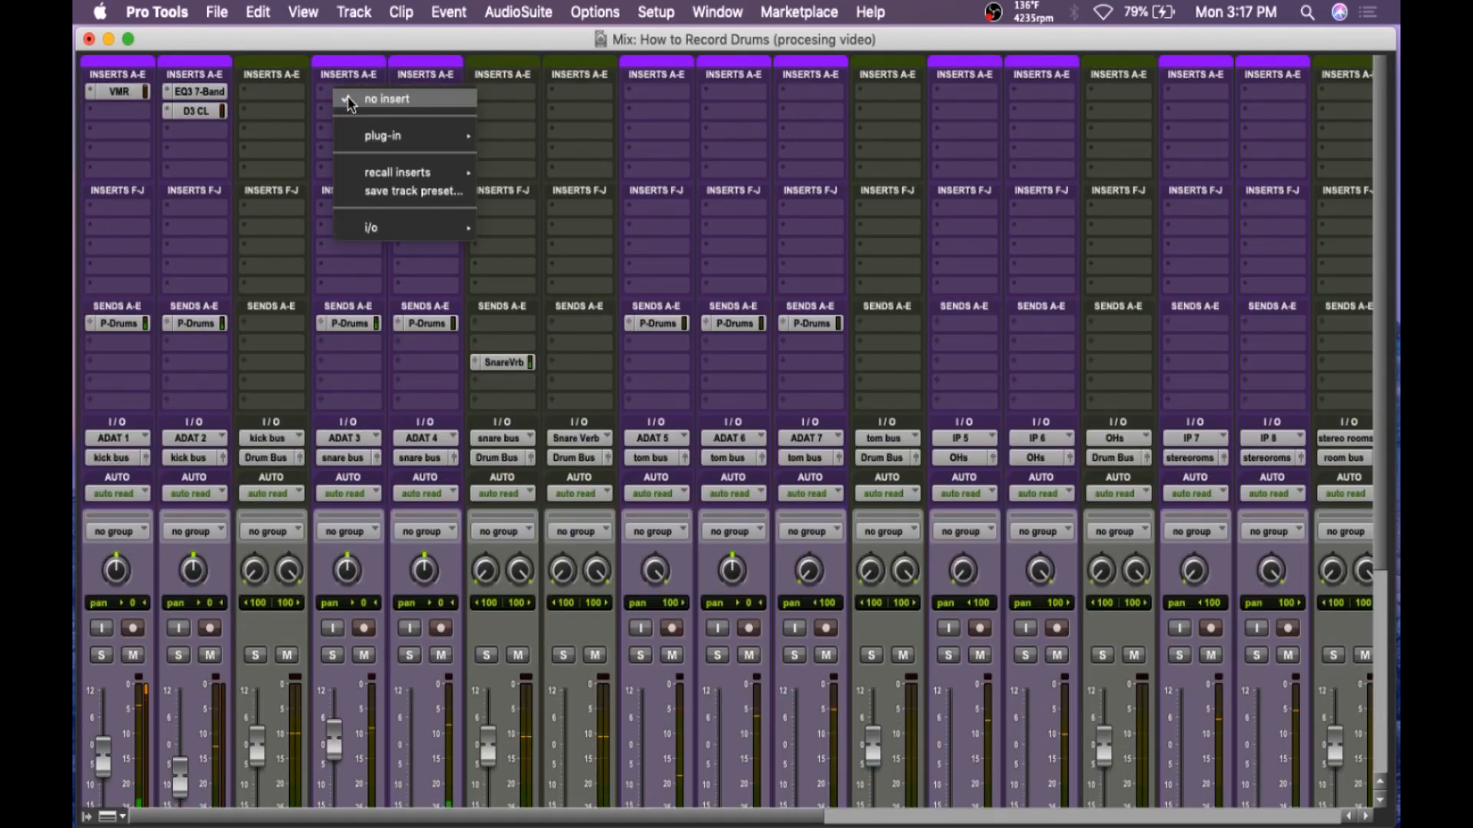
pyautogui.moveTo(399, 136)
pyautogui.moveTo(529, 141)
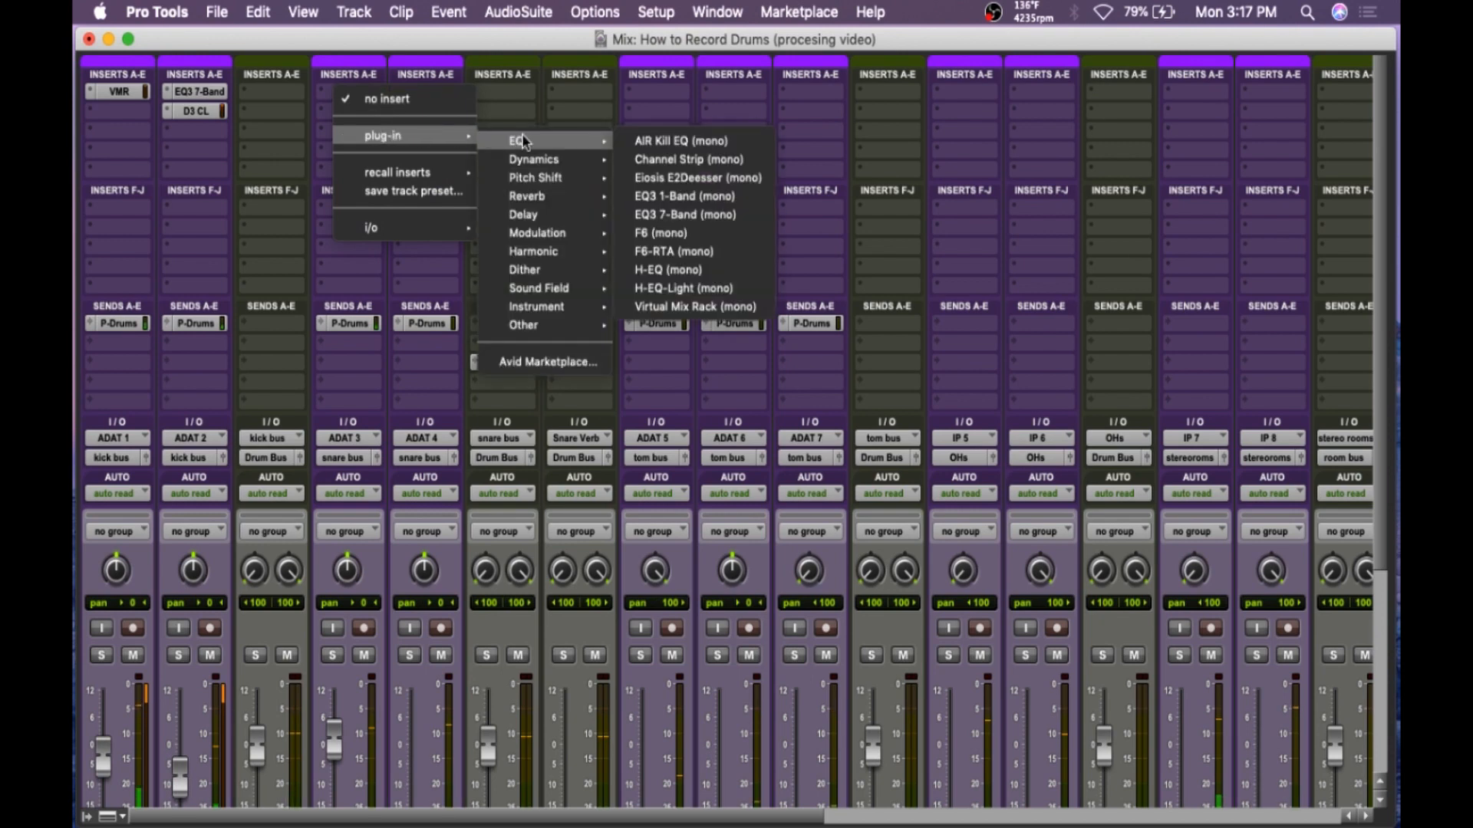
pyautogui.click(713, 309)
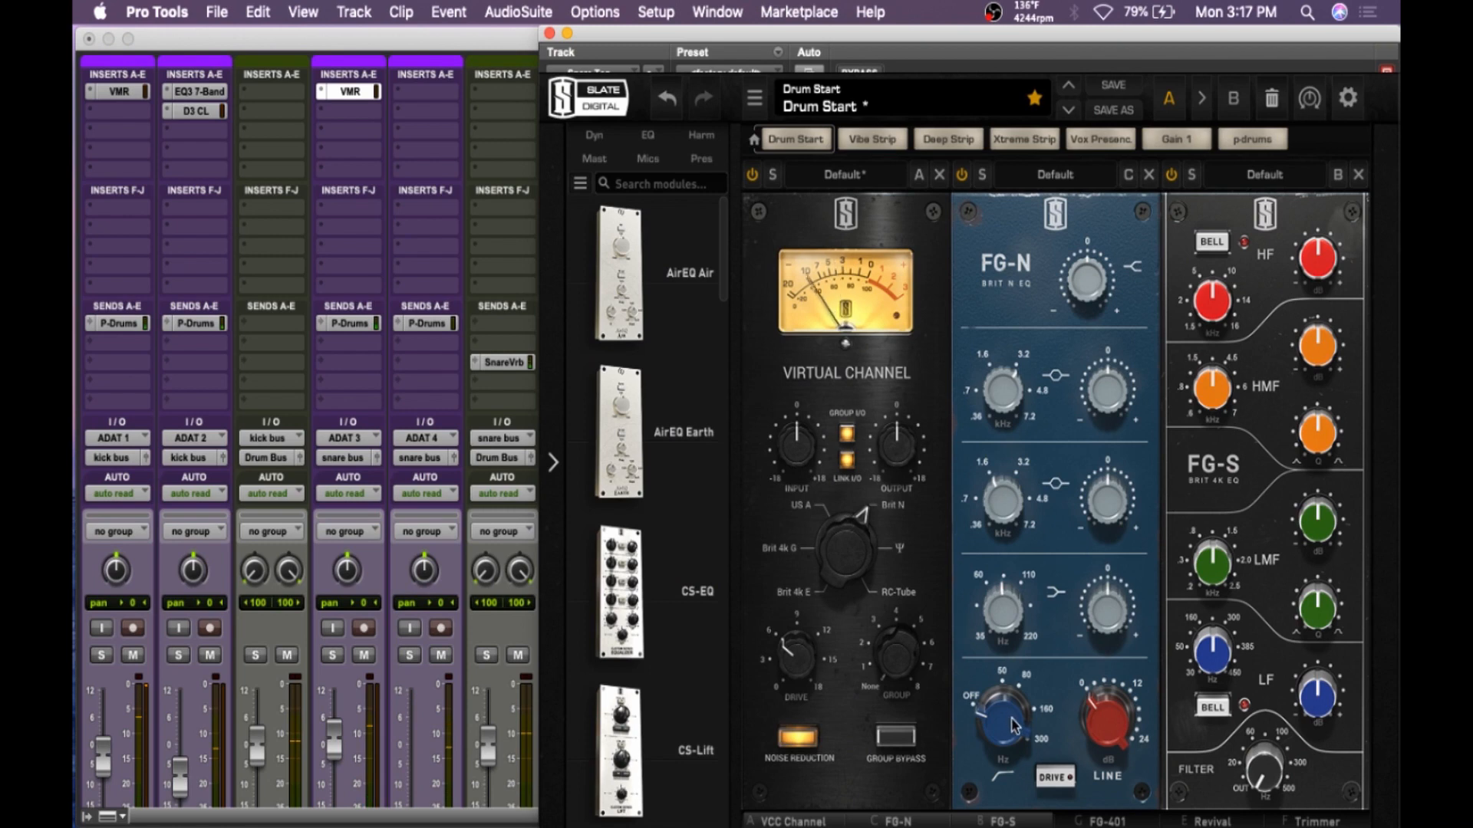
# - Adjust the low shelf of Snare Top's FG-N EQ and boost it by about 3.2 dB
pyautogui.moveTo(1015, 725); pyautogui.dragTo(1114, 602)
pyautogui.moveTo(1021, 616)
pyautogui.mouseDown()
pyautogui.moveTo(997, 622)
pyautogui.moveTo(1017, 603)
pyautogui.mouseUp()
pyautogui.moveTo(1114, 603); pyautogui.dragTo(1107, 616)
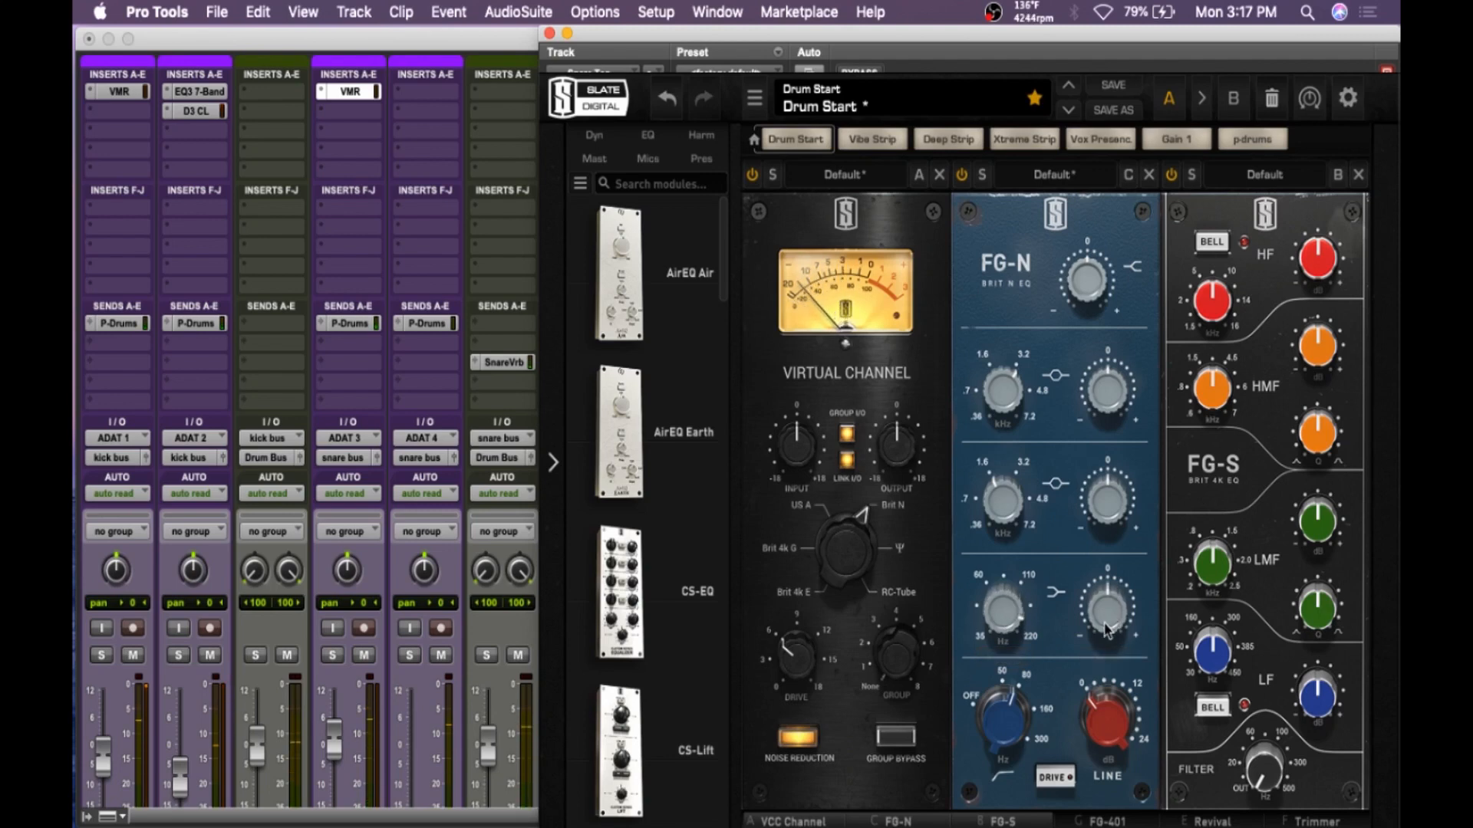
pyautogui.moveTo(1107, 631); pyautogui.dragTo(1110, 616)
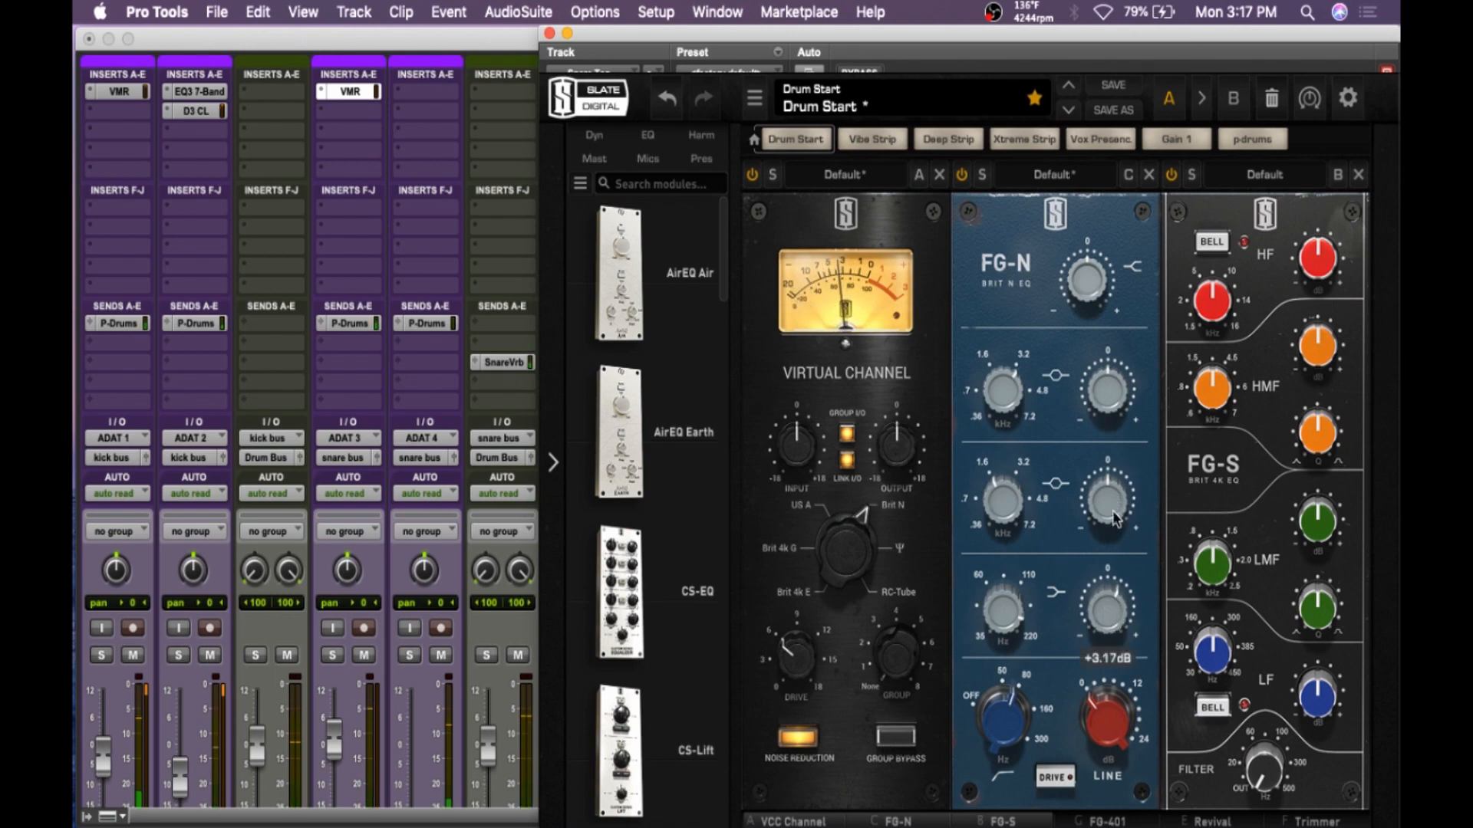
# - Sweep the FG-N's lower mid band with a boost to find the unwanted resonance, and cut that band's gain
pyautogui.moveTo(1117, 510); pyautogui.dragTo(1114, 451)
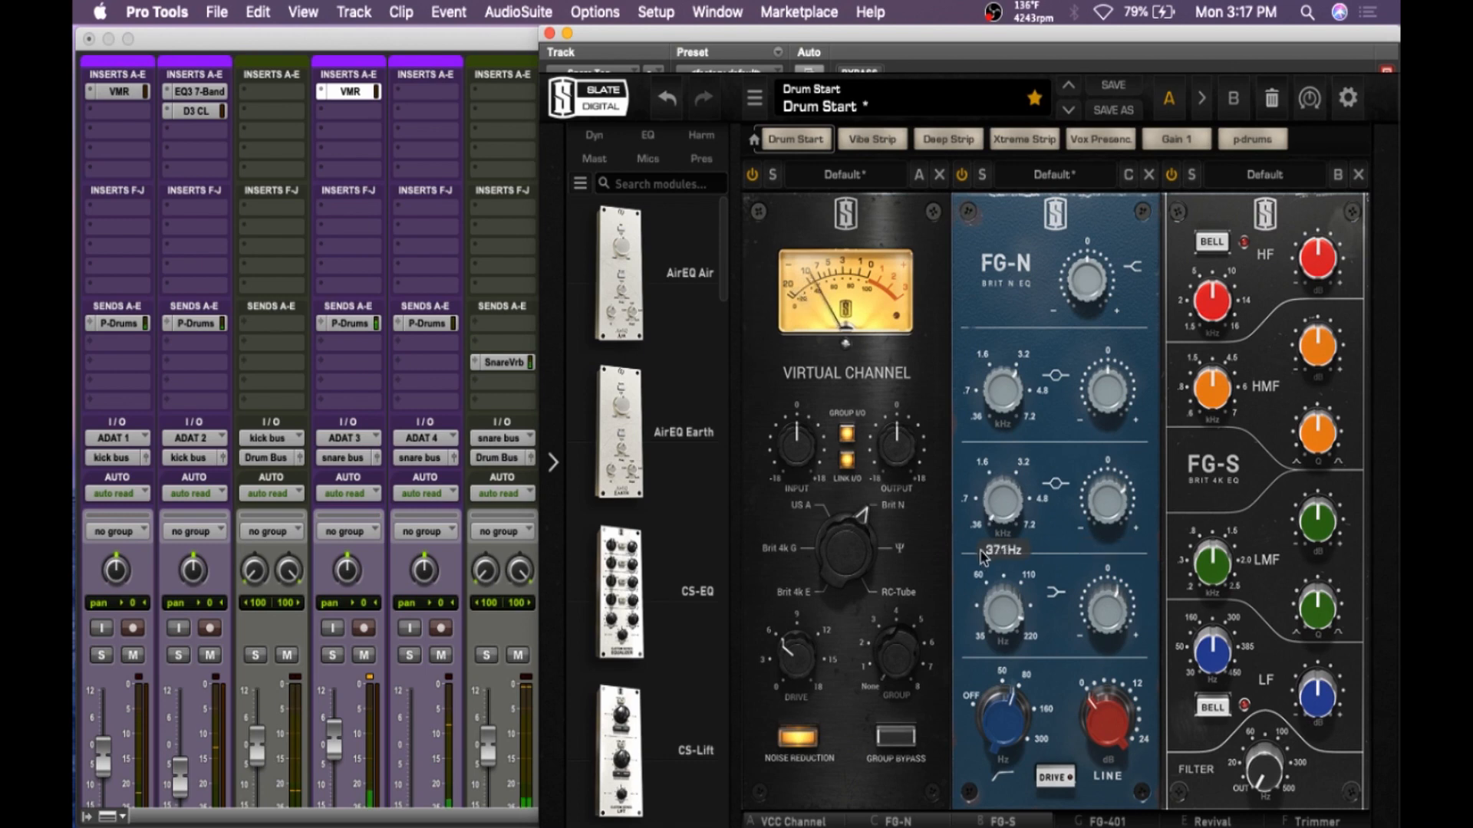
pyautogui.moveTo(980, 549); pyautogui.dragTo(977, 530)
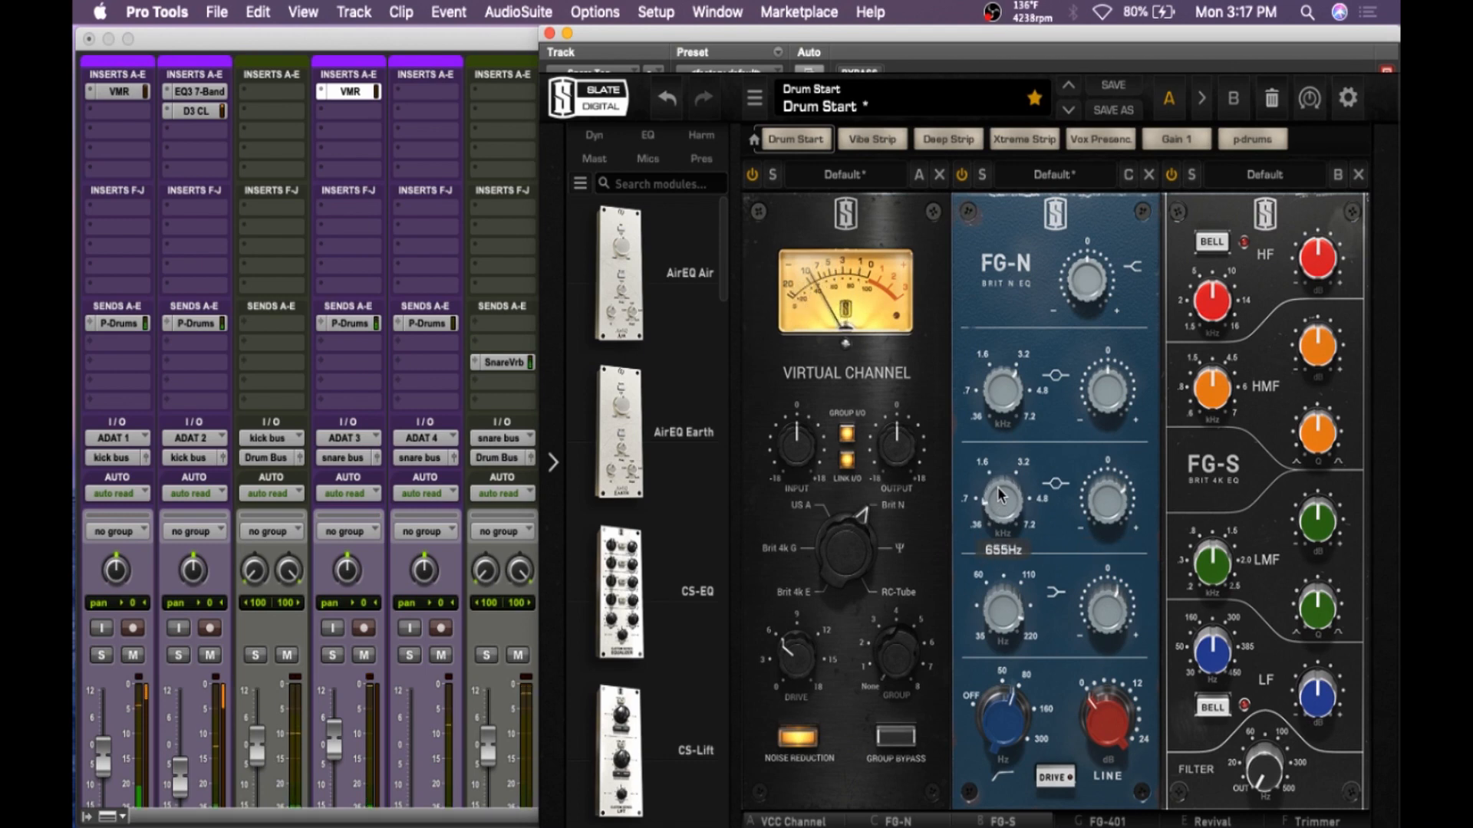
pyautogui.moveTo(998, 486); pyautogui.dragTo(993, 505)
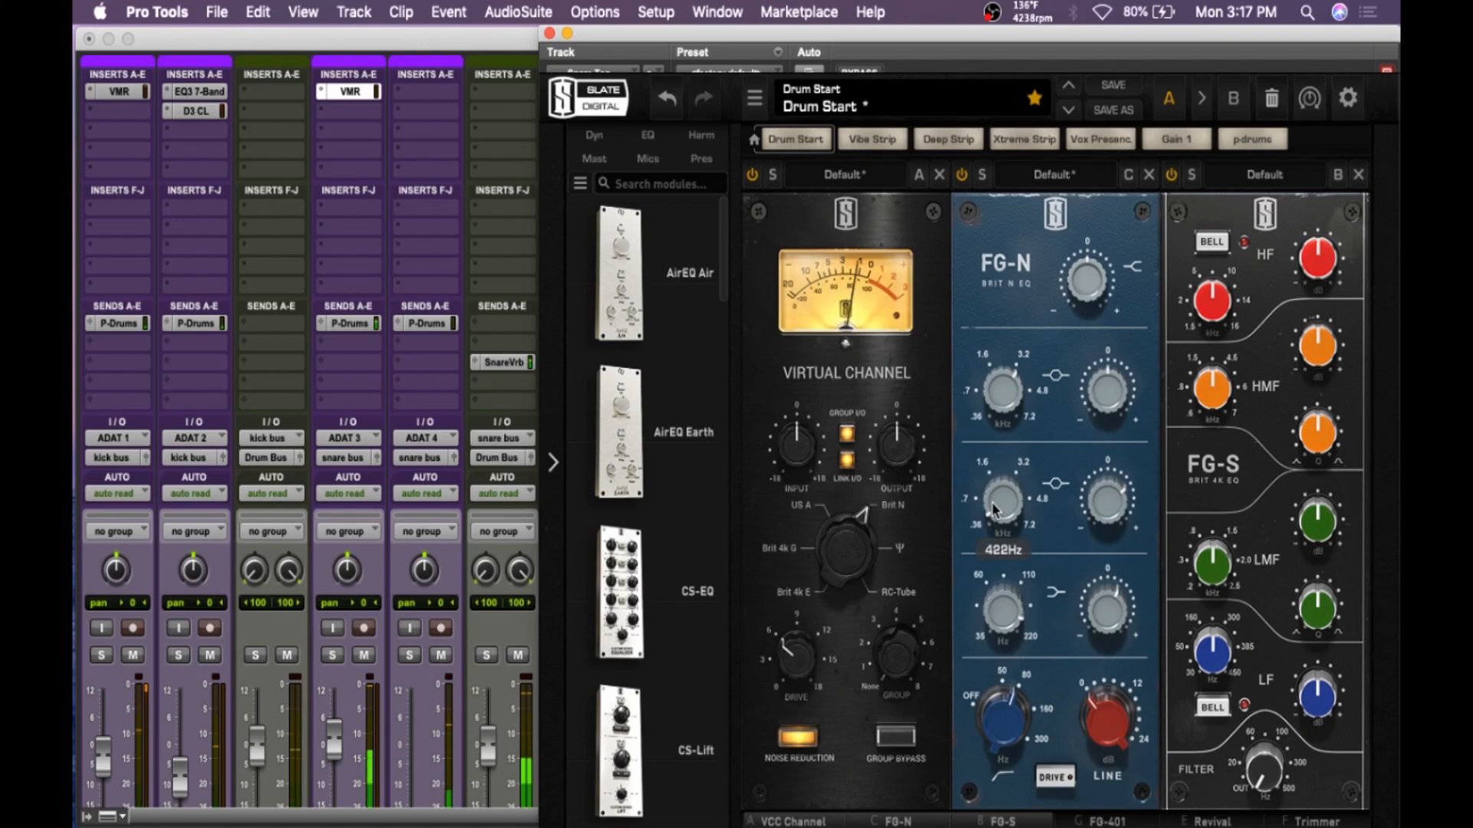
pyautogui.moveTo(1081, 540); pyautogui.dragTo(1079, 544)
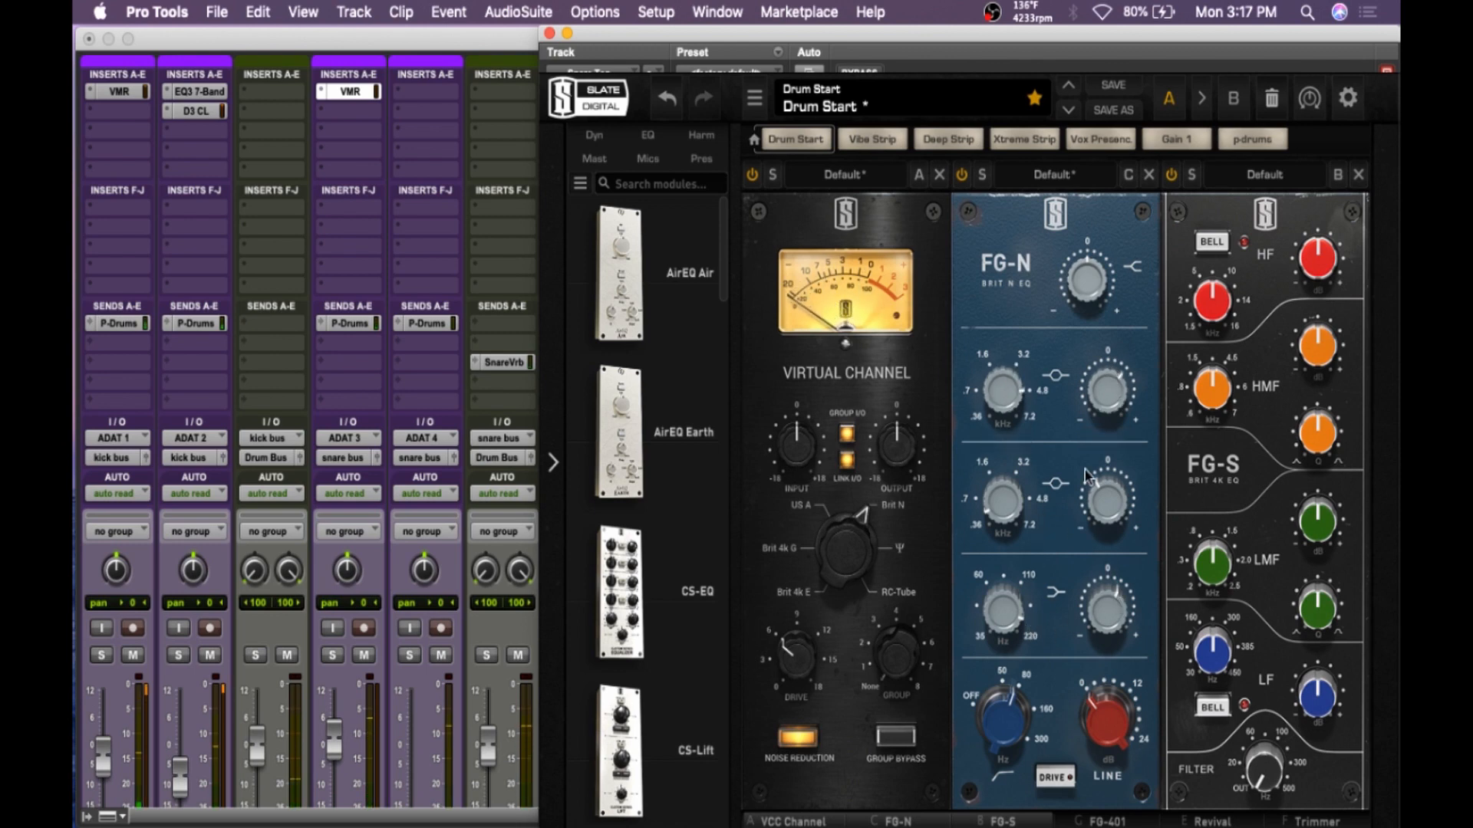
pyautogui.moveTo(1010, 393); pyautogui.dragTo(1008, 388)
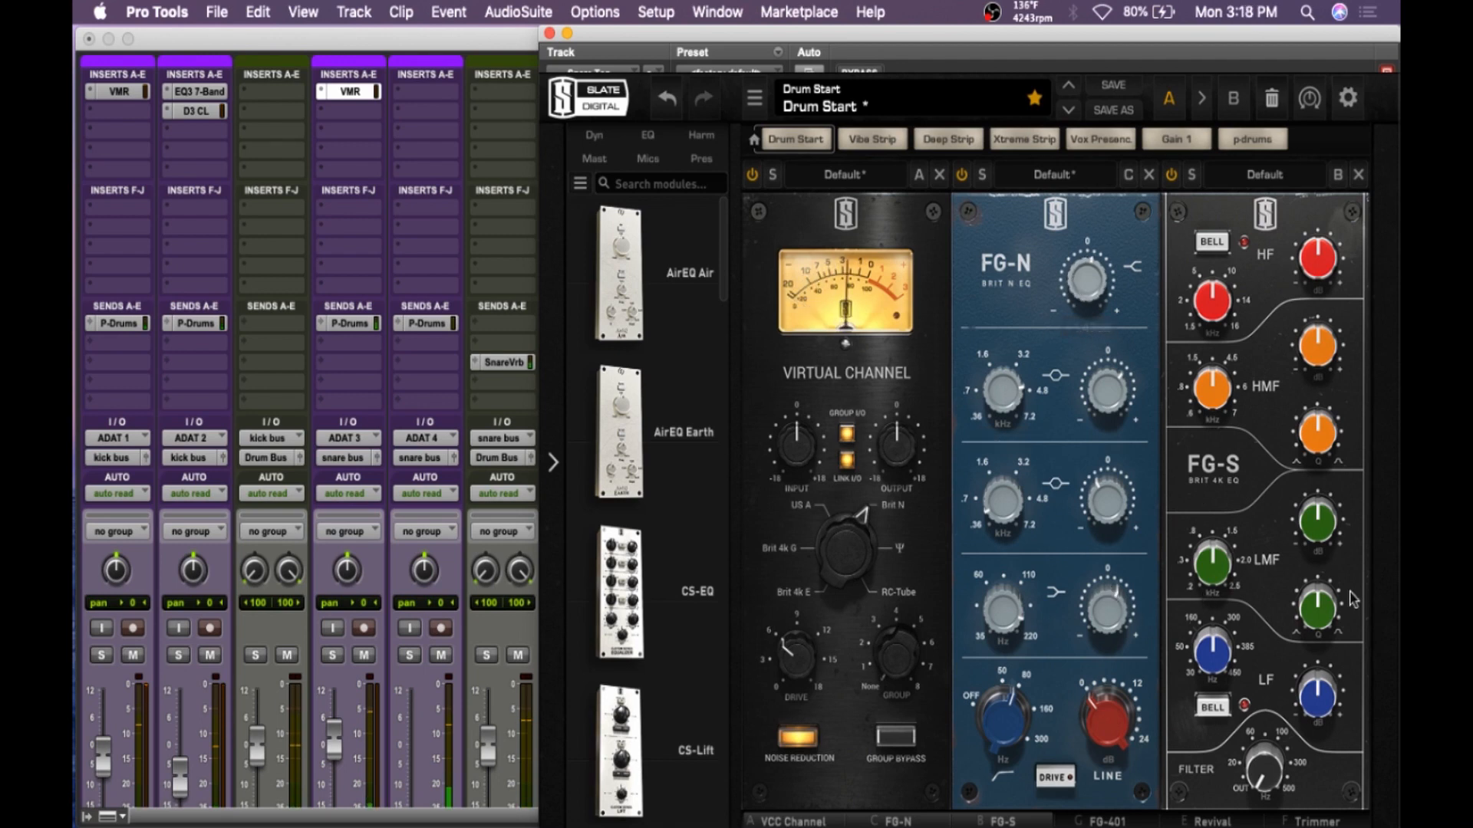
# - Boost the FG-S's LMF band by about 5.6 dB at 255 Hz with an adjusted Q, and check the module against bypass
pyautogui.moveTo(1318, 609); pyautogui.dragTo(1313, 629)
pyautogui.moveTo(1309, 529); pyautogui.dragTo(1312, 506)
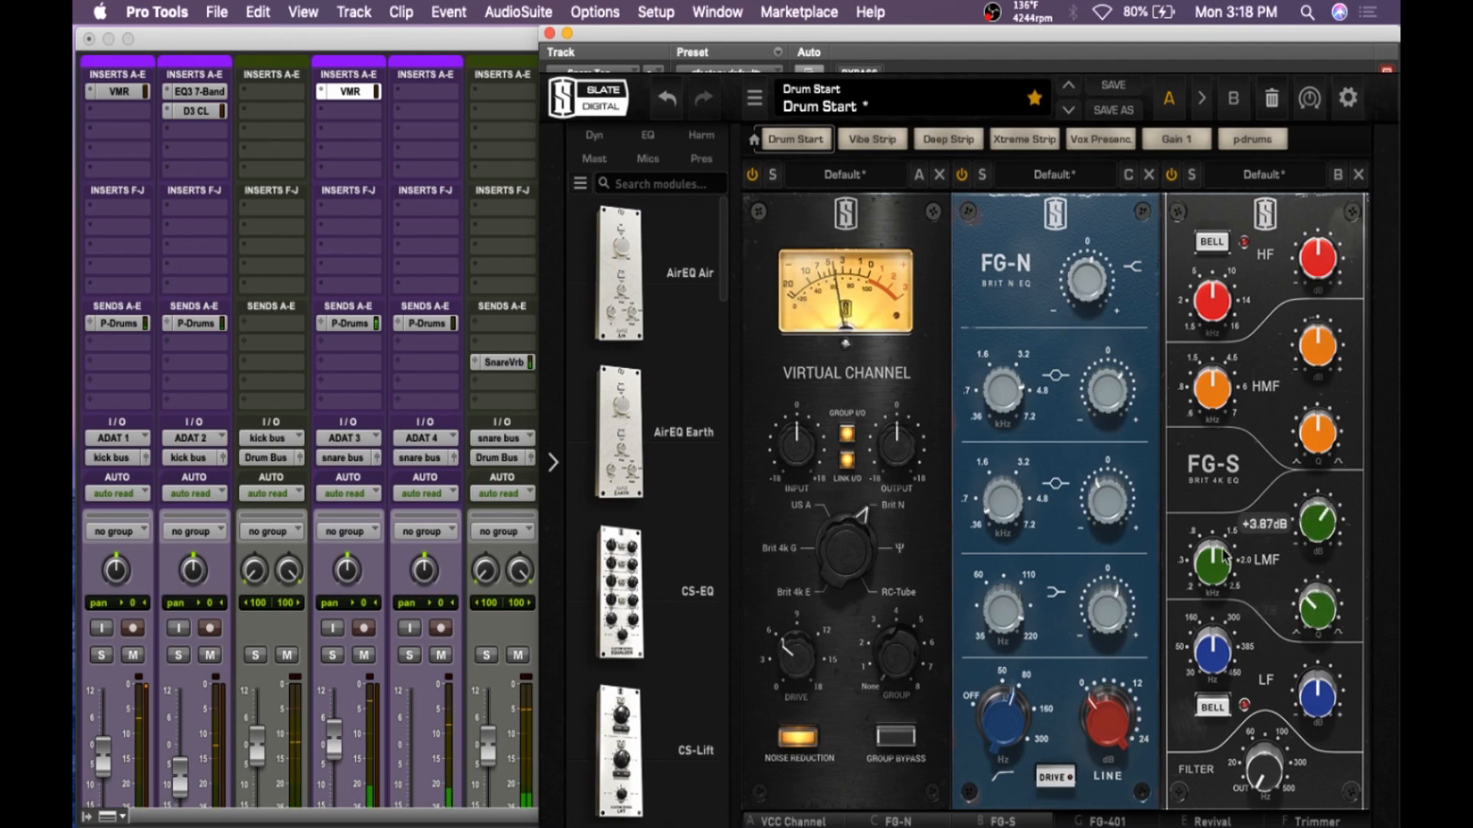
pyautogui.moveTo(1209, 565); pyautogui.dragTo(1195, 625)
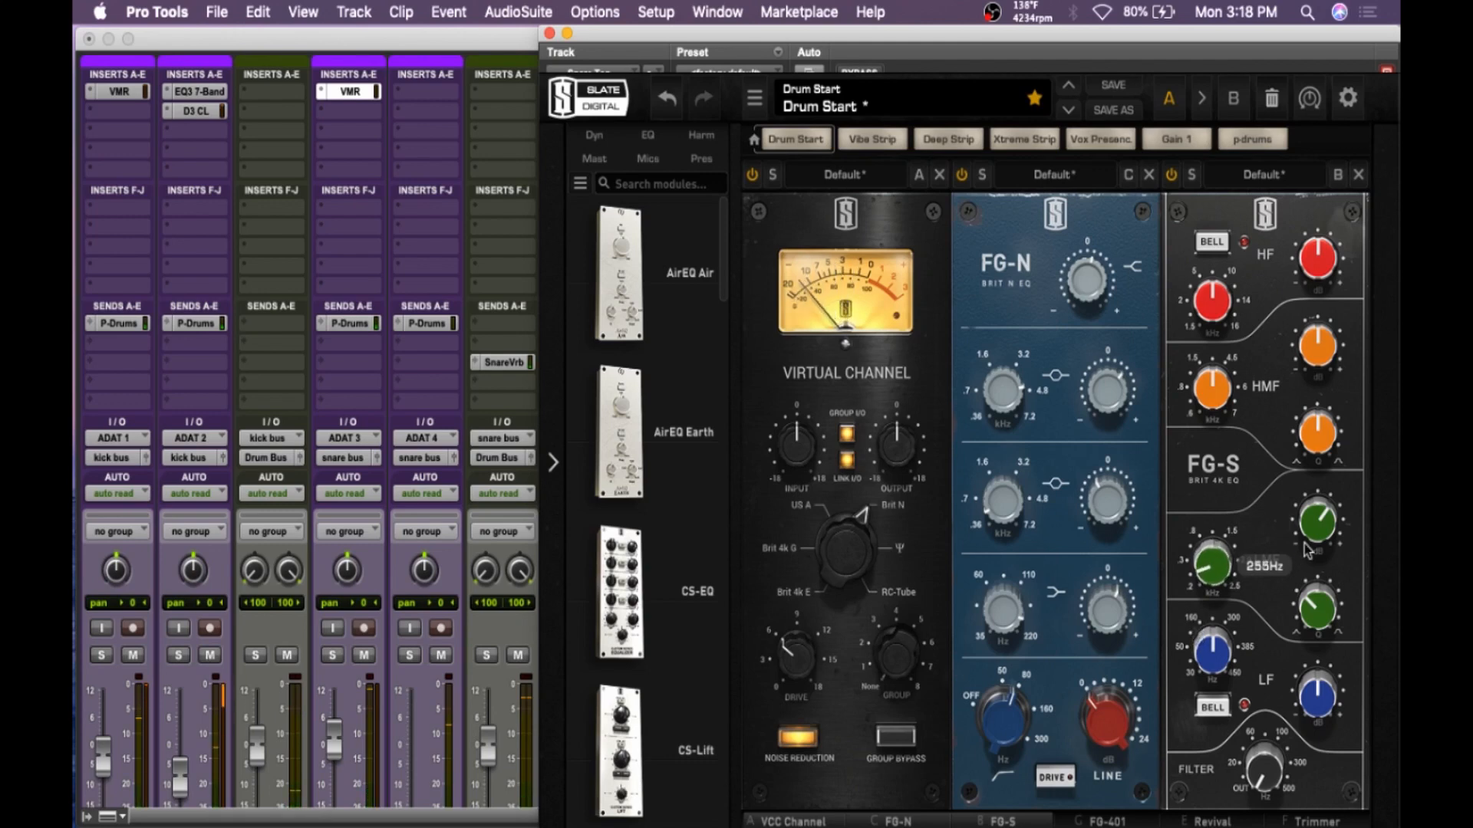
pyautogui.moveTo(1307, 550); pyautogui.dragTo(1309, 535)
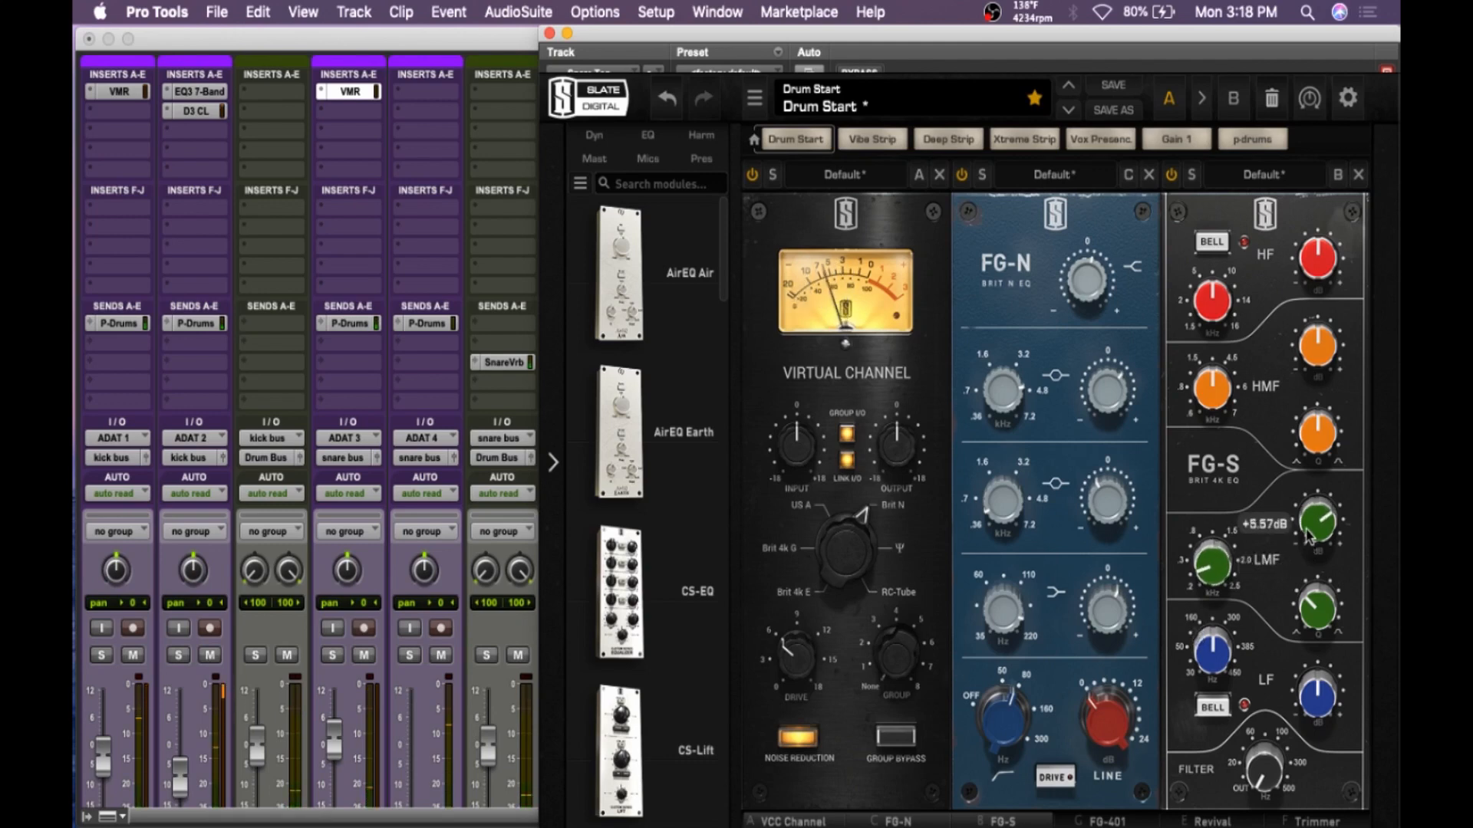
pyautogui.click(1172, 176)
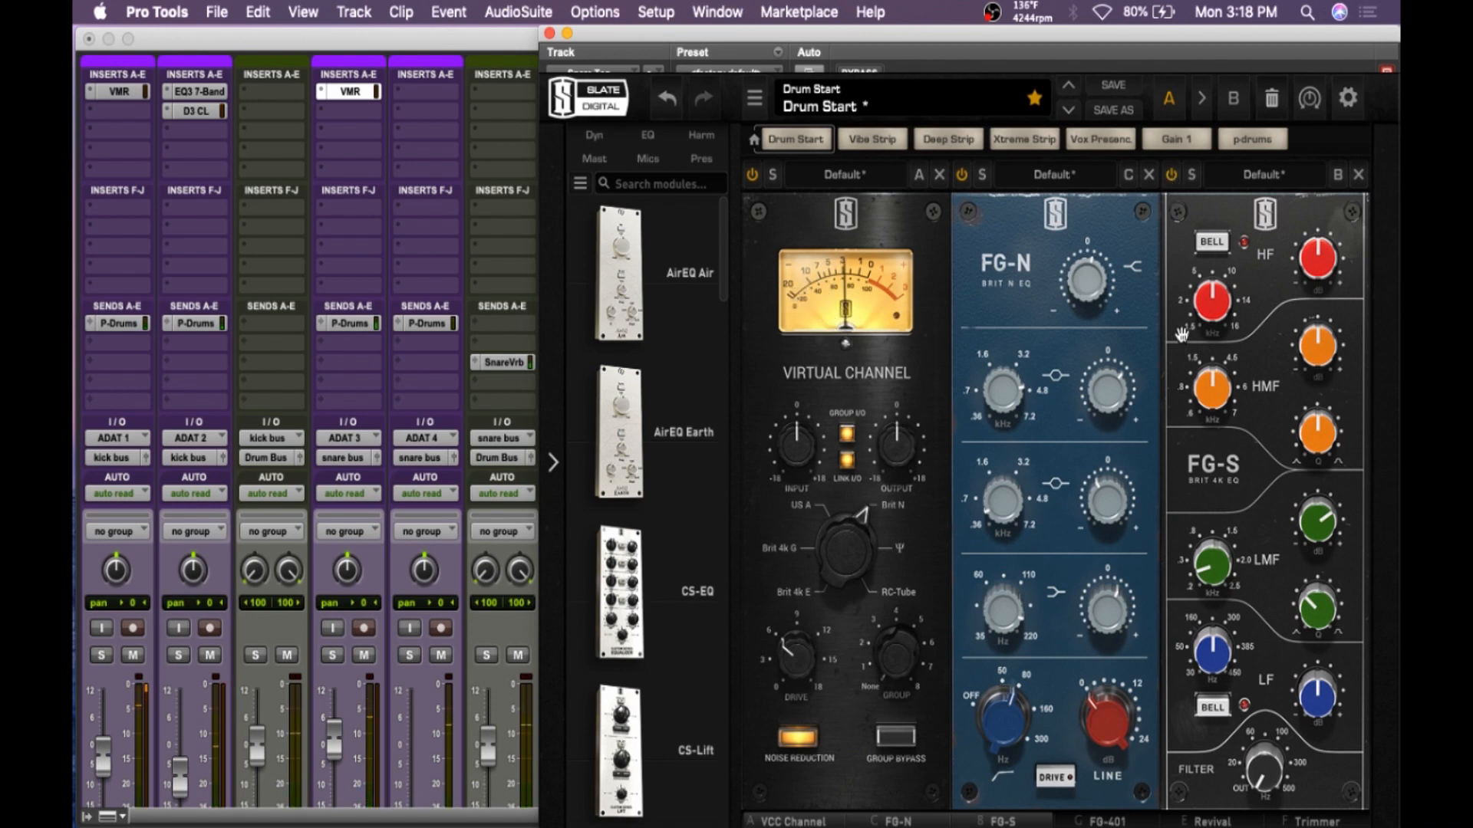
# - Set Snare Top's FG-401 compressor to about -15 dB threshold, a higher ratio, a slower release and about 1.5 dB makeup gain
pyautogui.click(1111, 819)
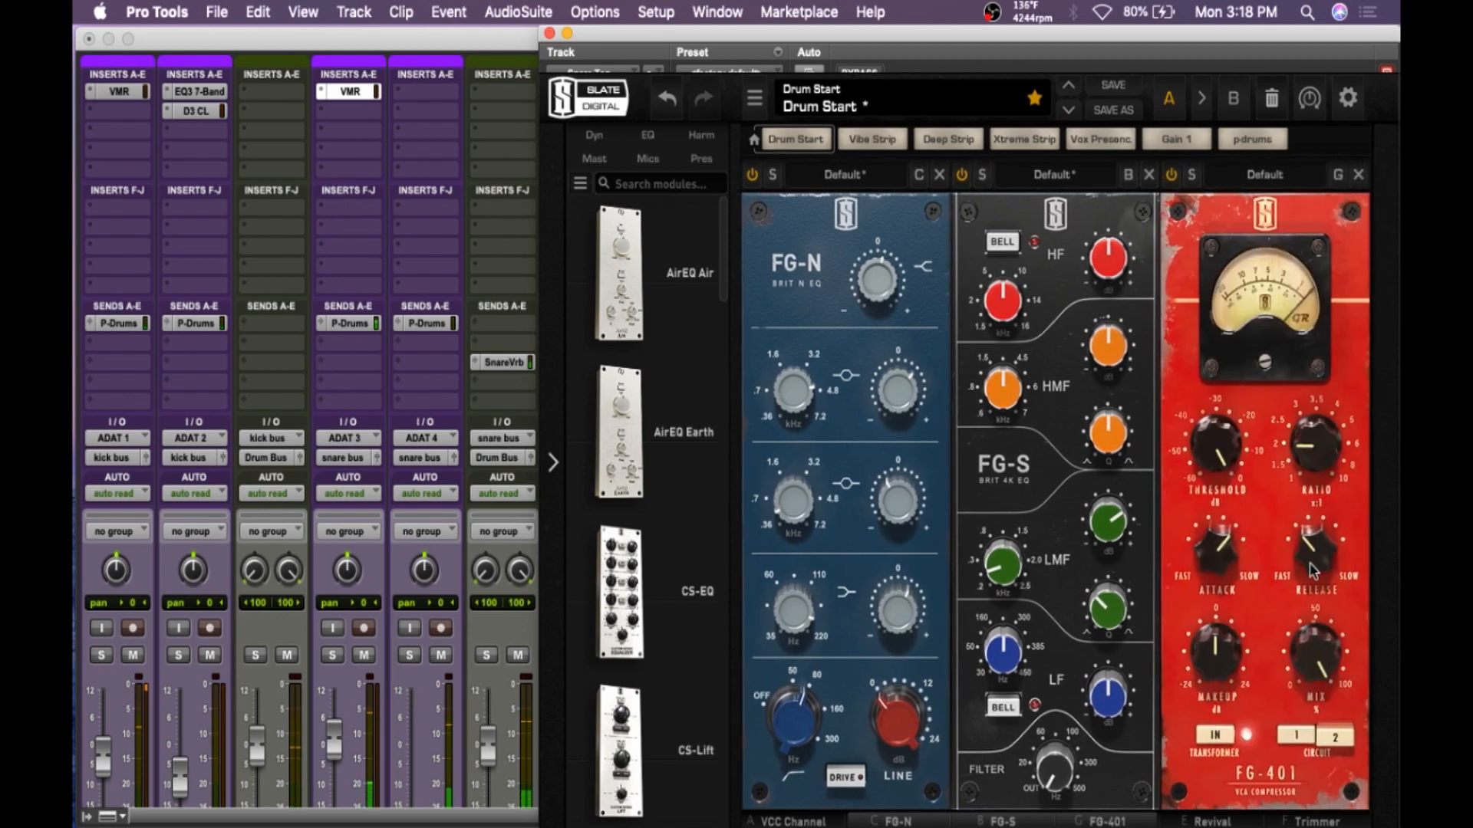
pyautogui.moveTo(1221, 448); pyautogui.dragTo(1219, 422)
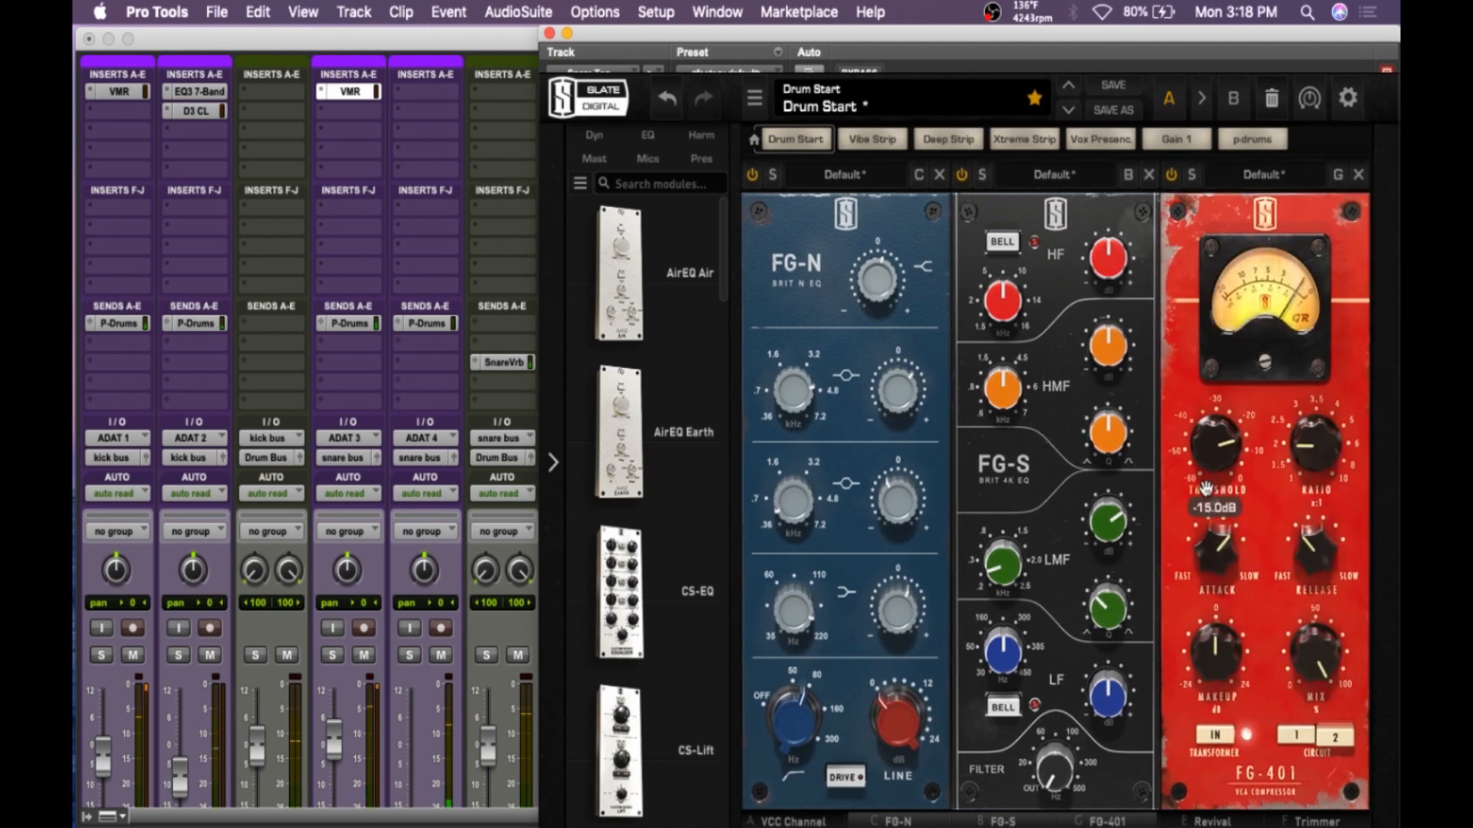
pyautogui.moveTo(1327, 455); pyautogui.dragTo(1327, 441)
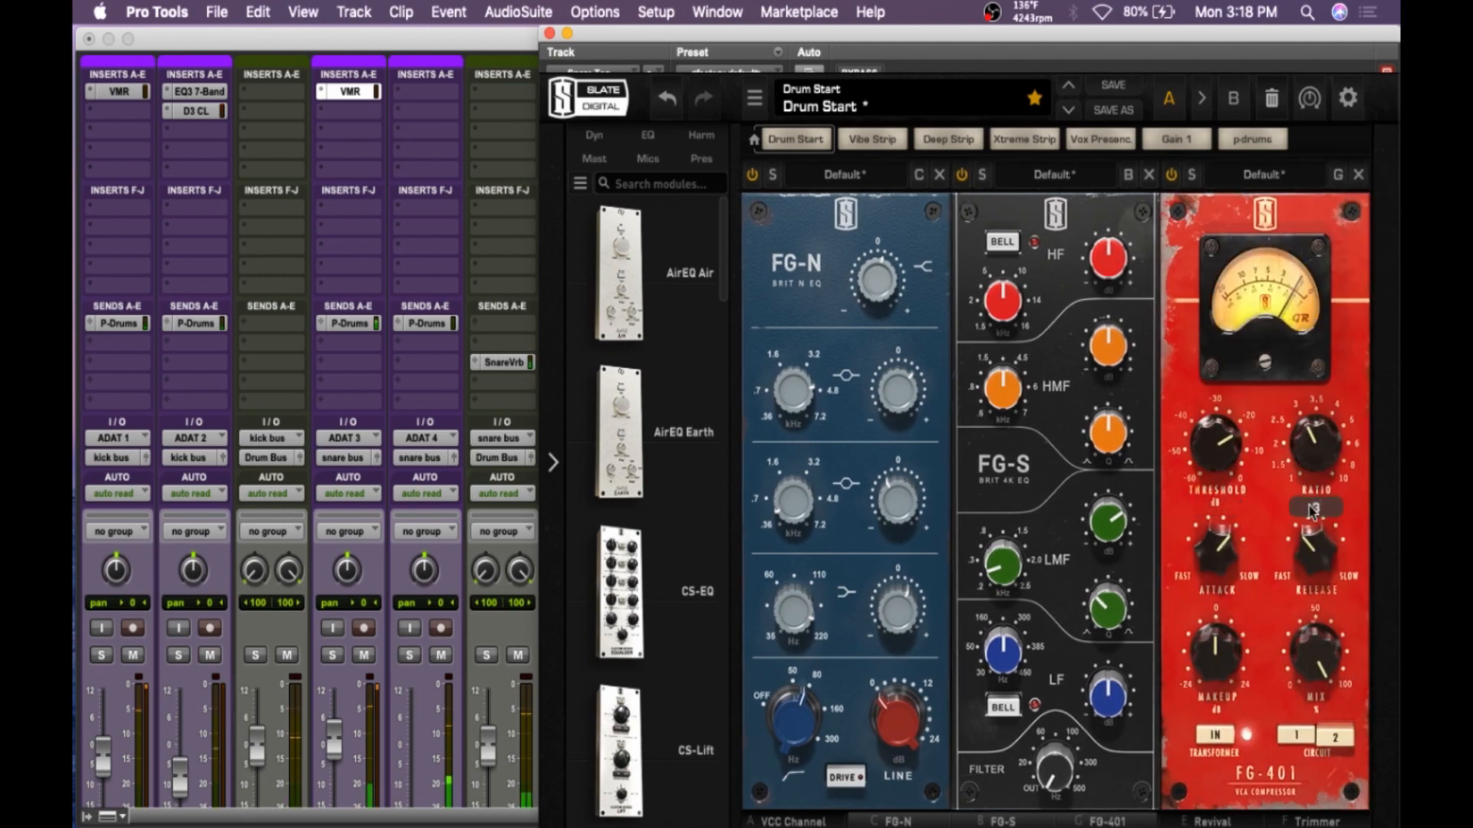
pyautogui.moveTo(1321, 554); pyautogui.dragTo(1324, 512)
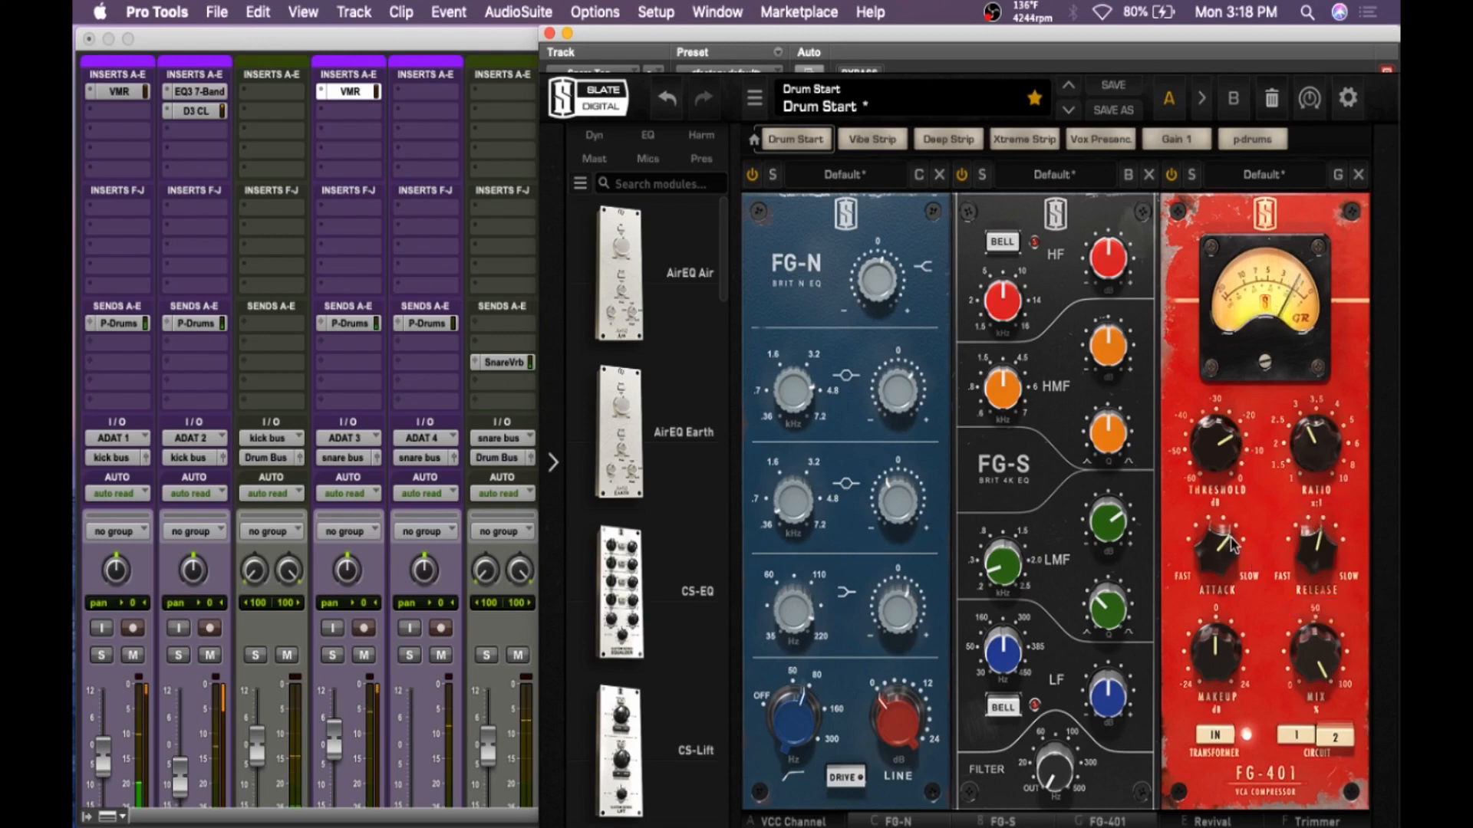
pyautogui.moveTo(1230, 668); pyautogui.dragTo(1230, 662)
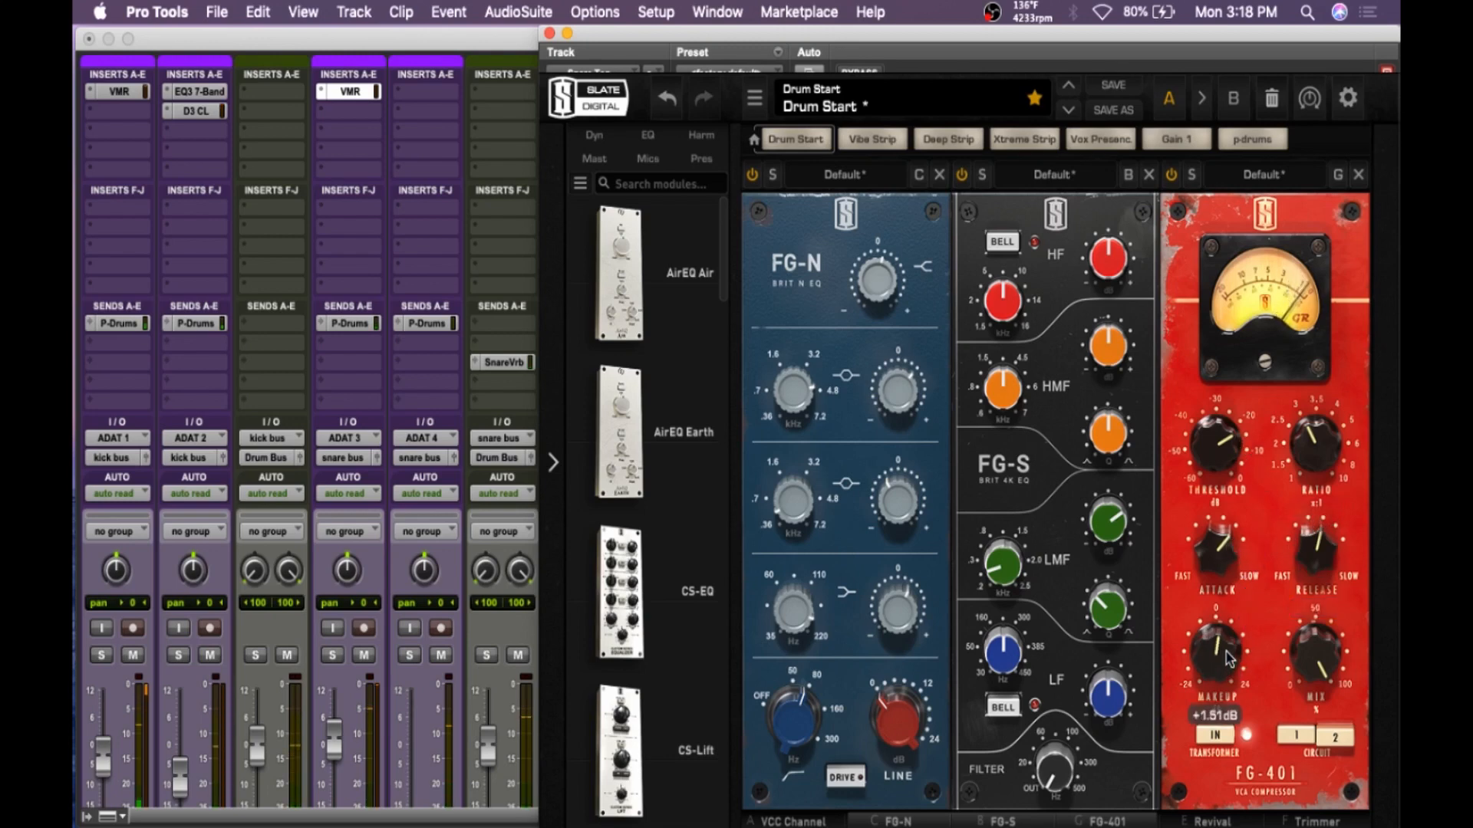
# - Set the Revival module's Thickness to about 5.9 and Shimmer to about 7.6, and compare the whole rack against bypass
pyautogui.click(1209, 818)
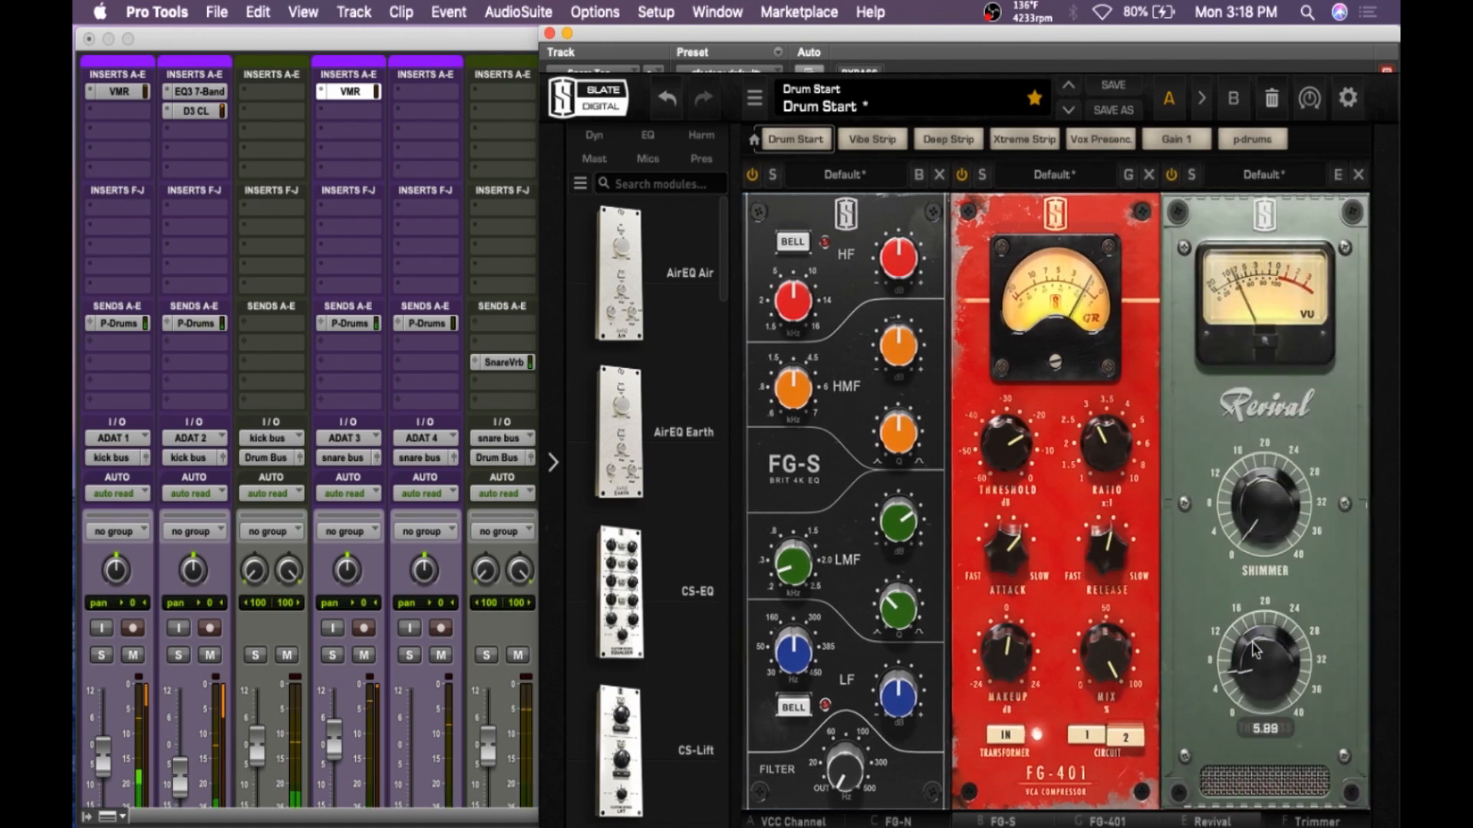
pyautogui.moveTo(1262, 537); pyautogui.dragTo(1262, 504)
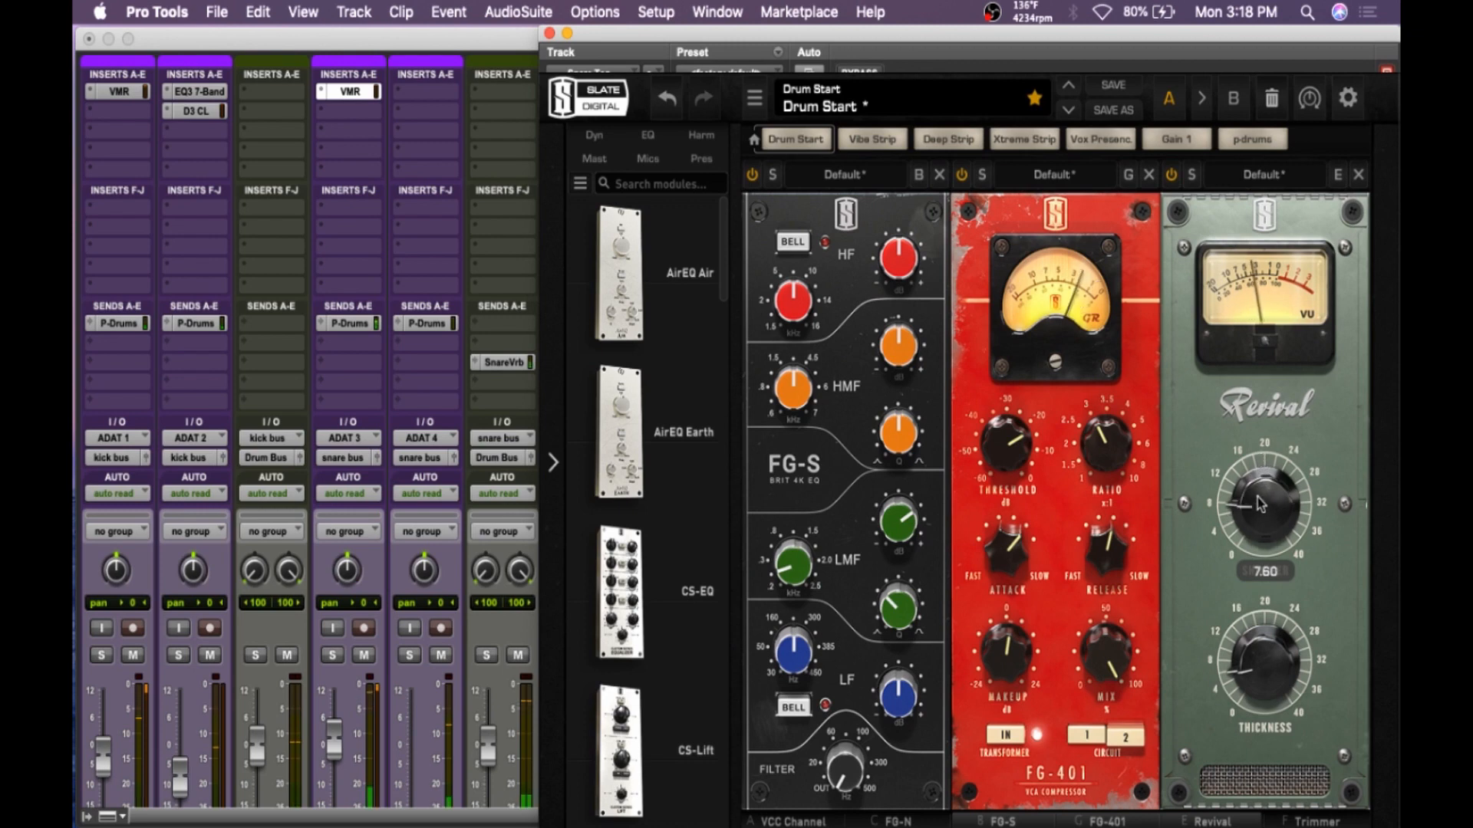
pyautogui.click(863, 71)
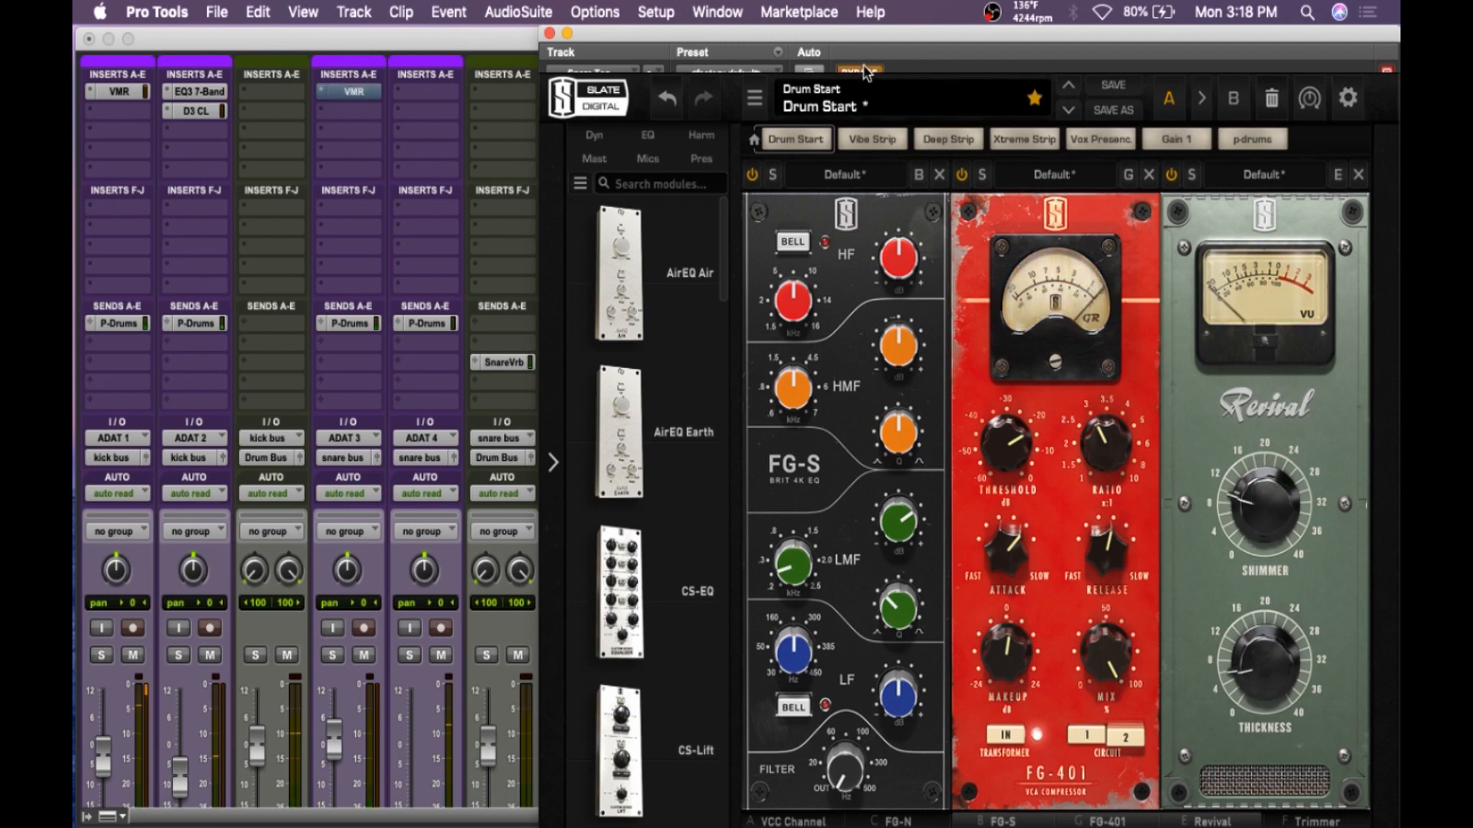
pyautogui.click(863, 70)
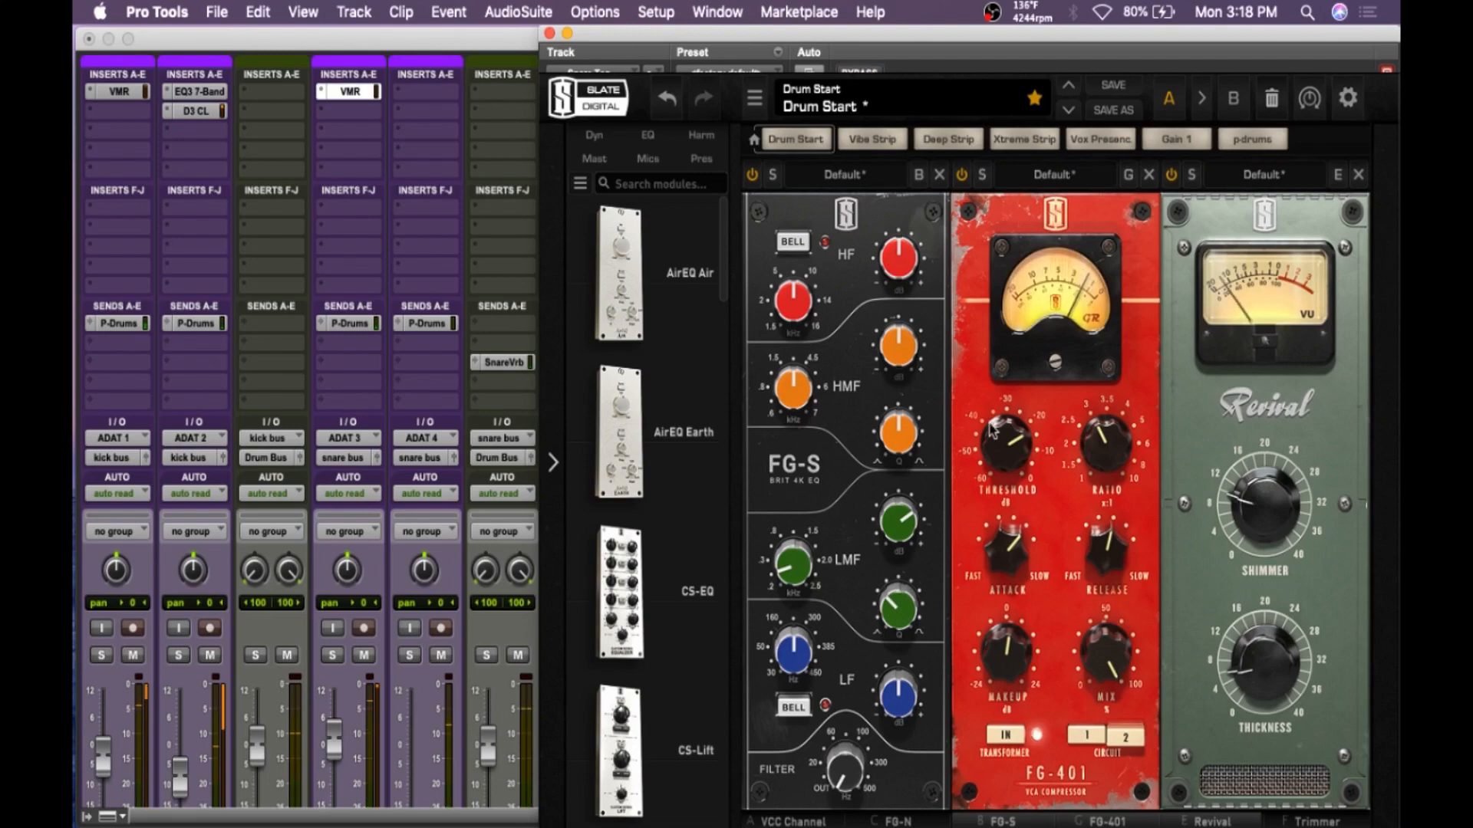
# - Close Snare Top's plug-in and set the Snare Top fader to -1.4 dB and the snare bottom fader to -8.9 dB
pyautogui.click(549, 33)
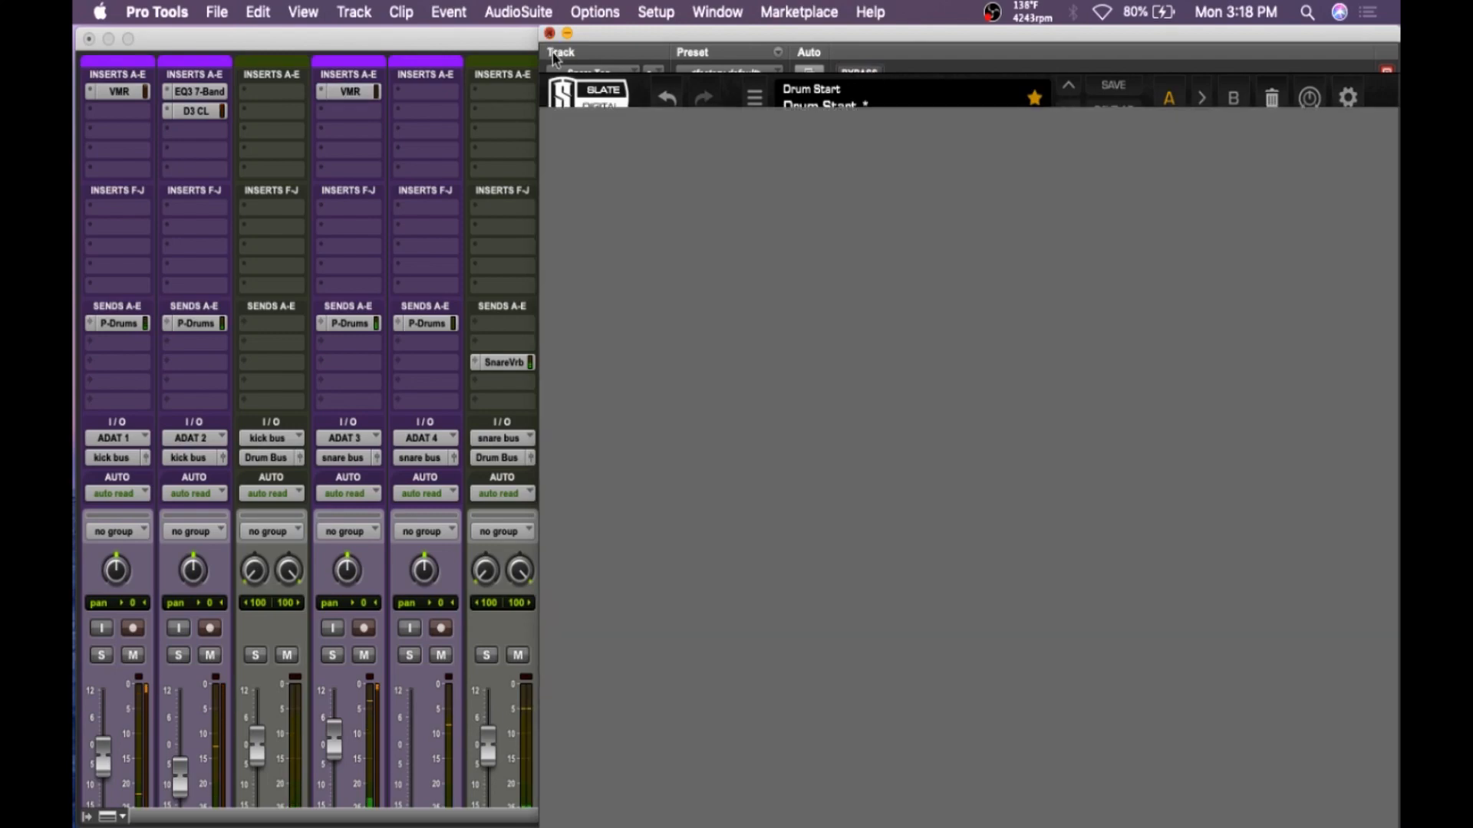
pyautogui.scroll(-5, 583, 335)
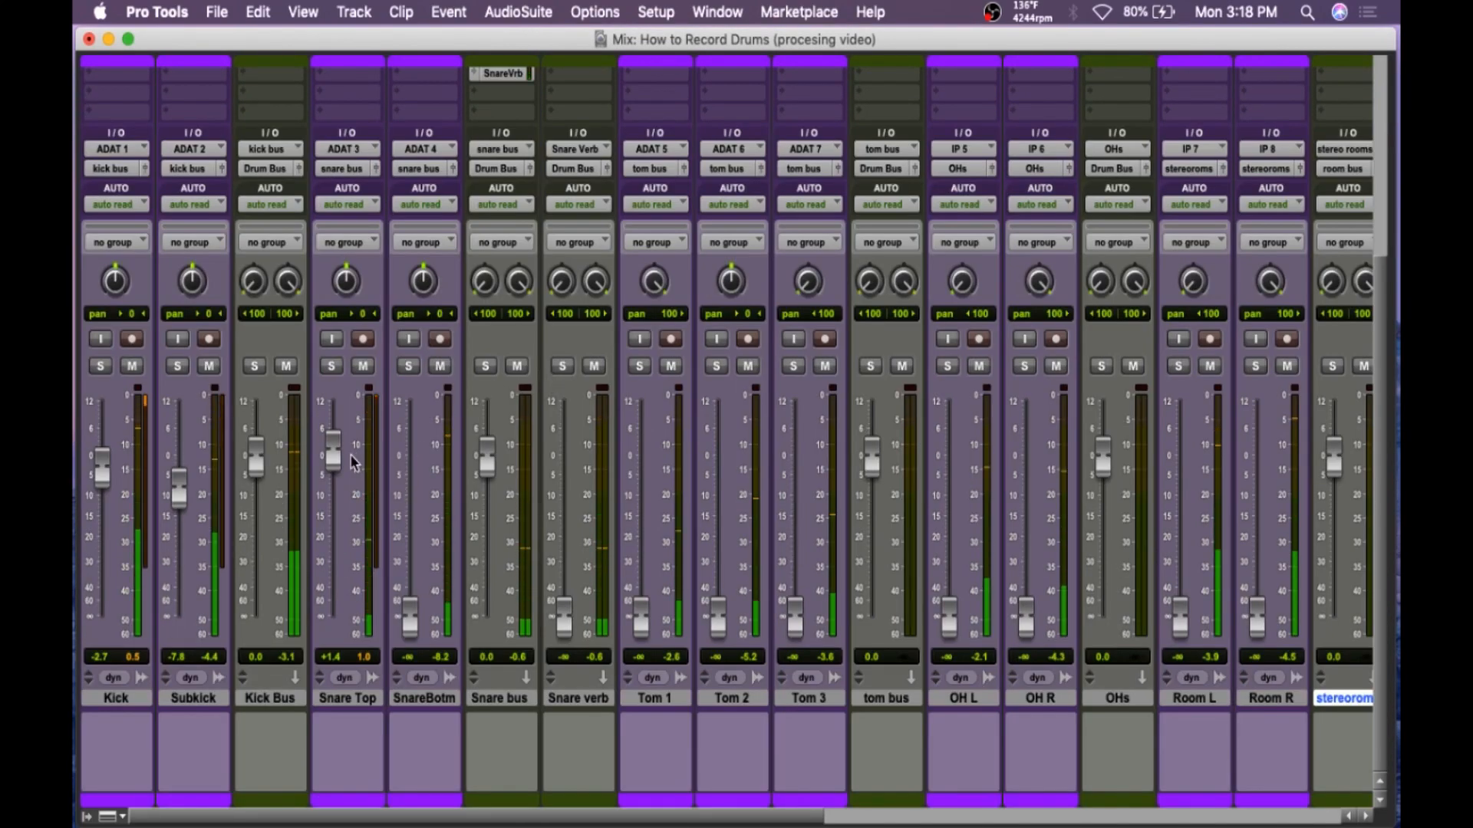
pyautogui.moveTo(335, 466); pyautogui.dragTo(337, 473)
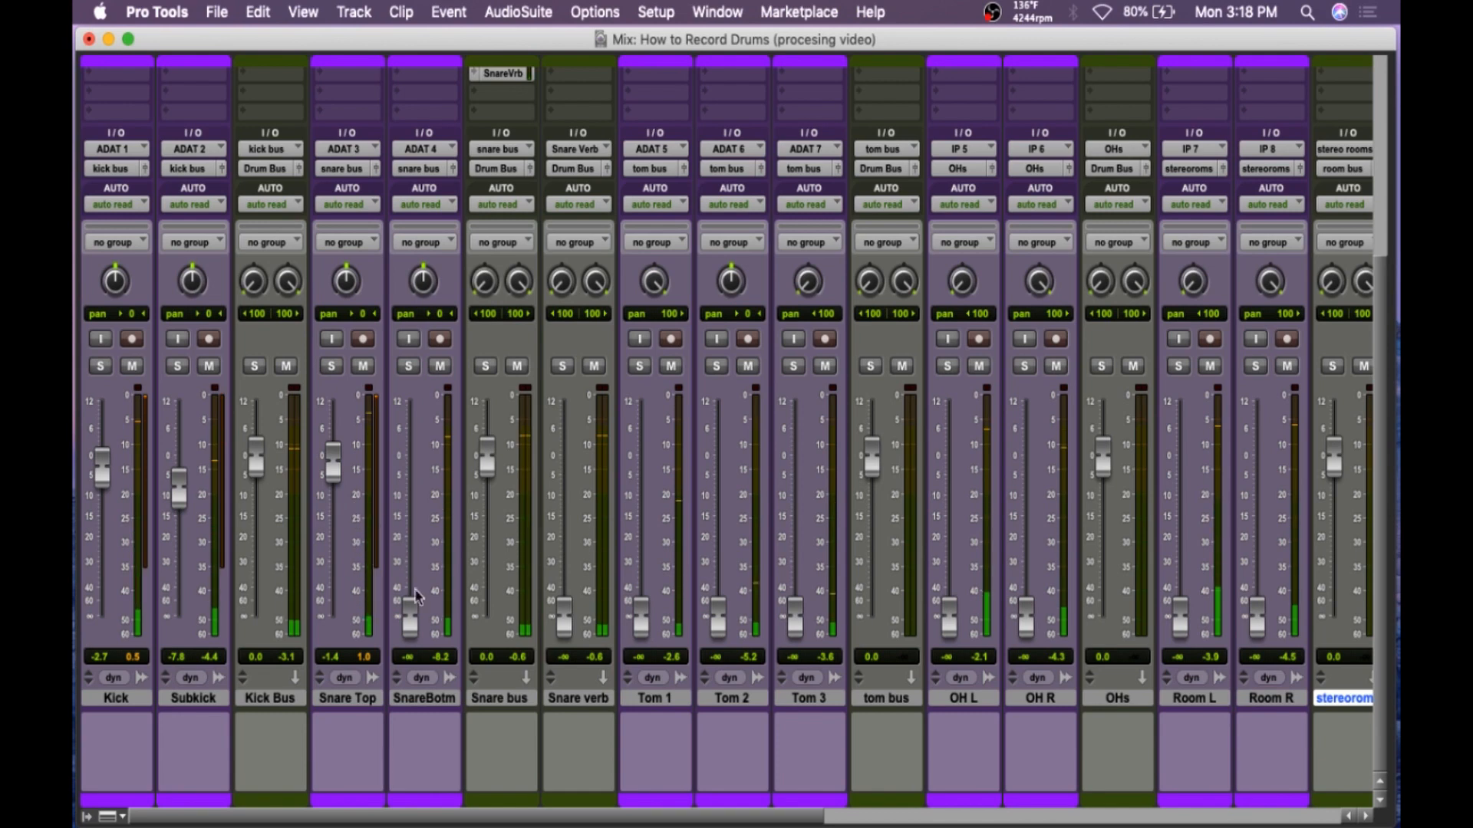
pyautogui.moveTo(398, 606); pyautogui.dragTo(398, 486)
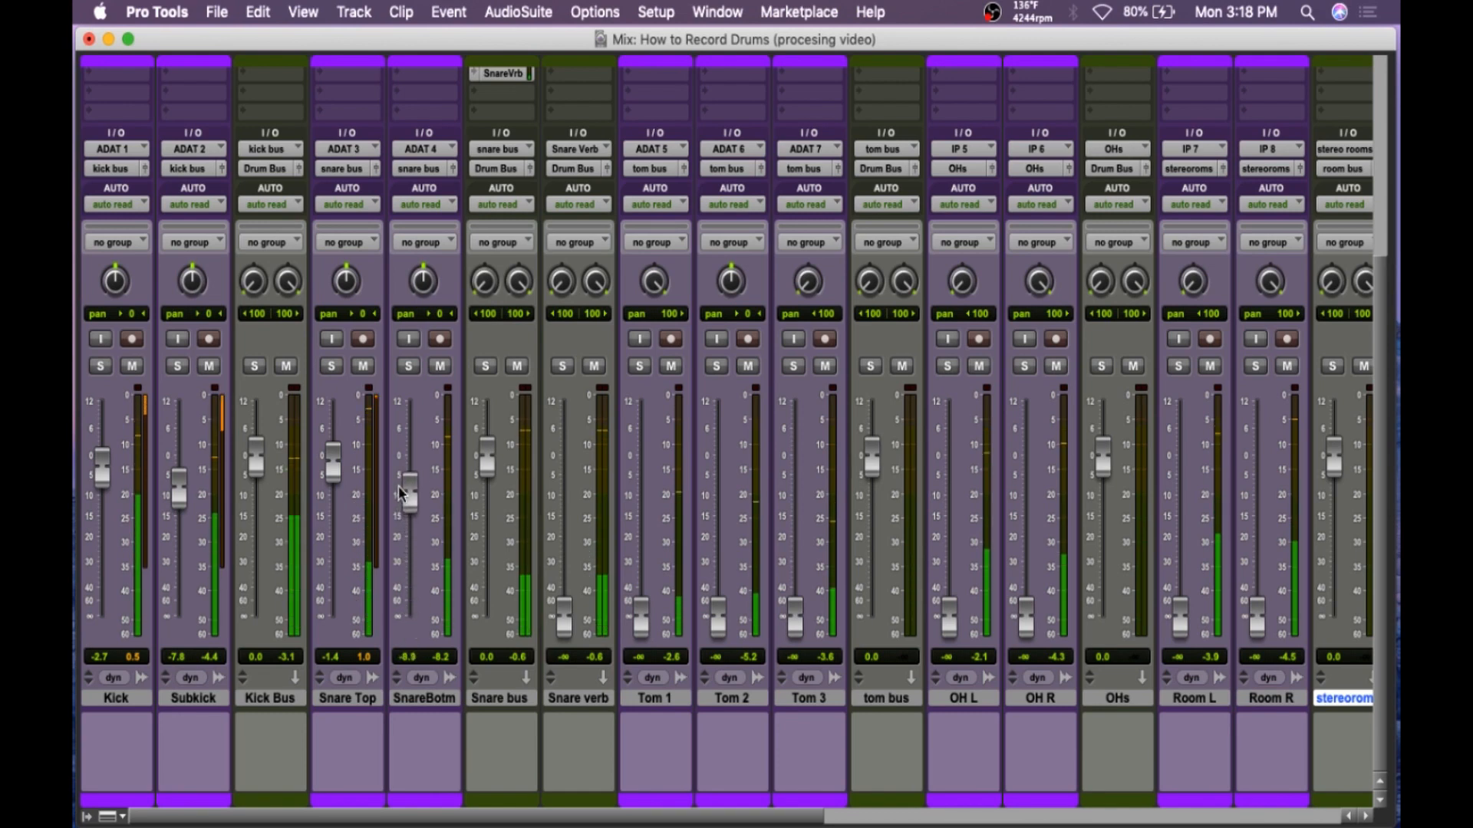
# - Insert a mono Virtual Mix Rack in the first insert slot of the snare bottom track
pyautogui.scroll(5, 464, 203)
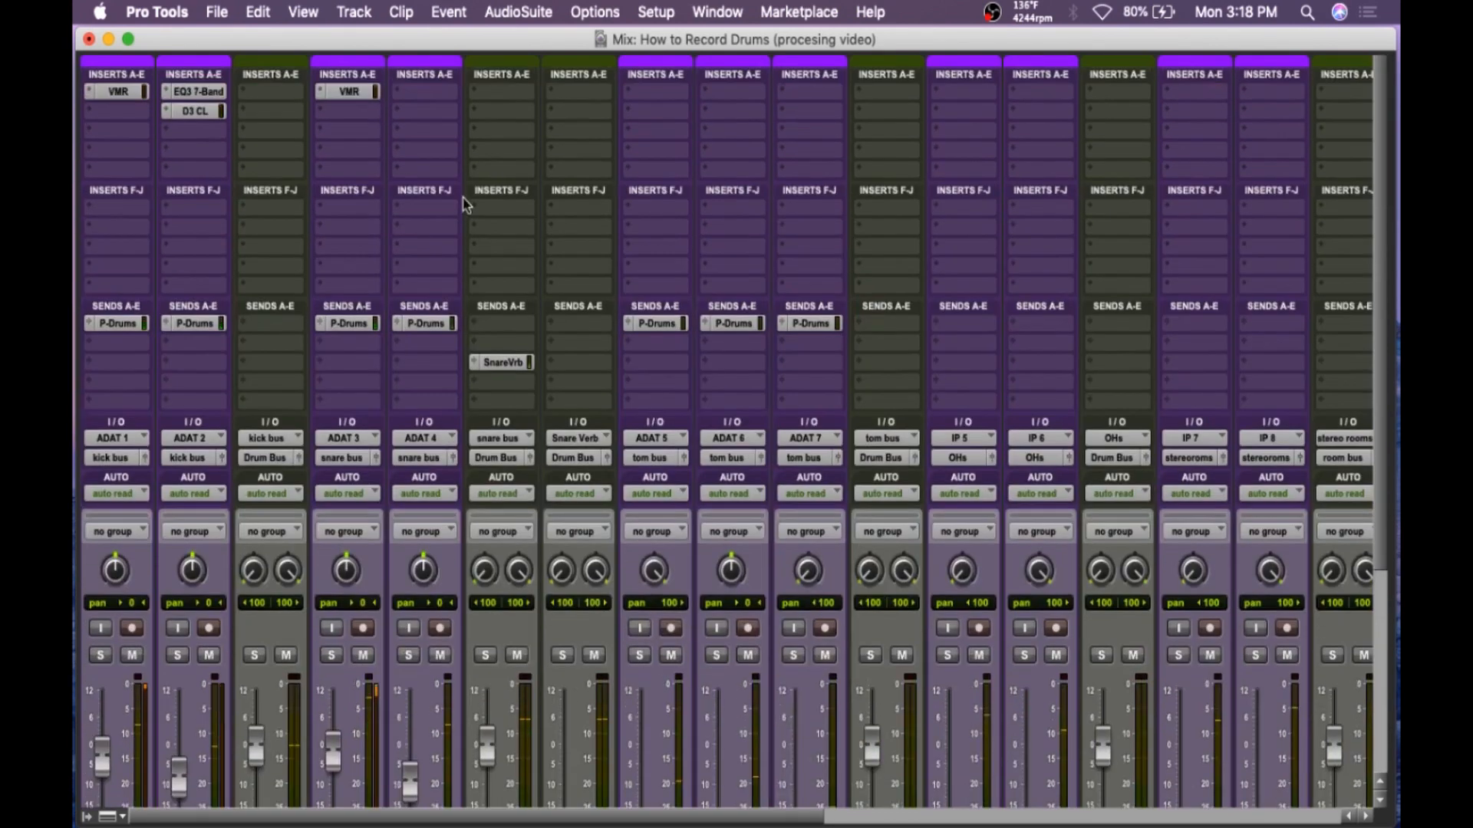
pyautogui.click(433, 95)
pyautogui.moveTo(460, 136)
pyautogui.moveTo(594, 140)
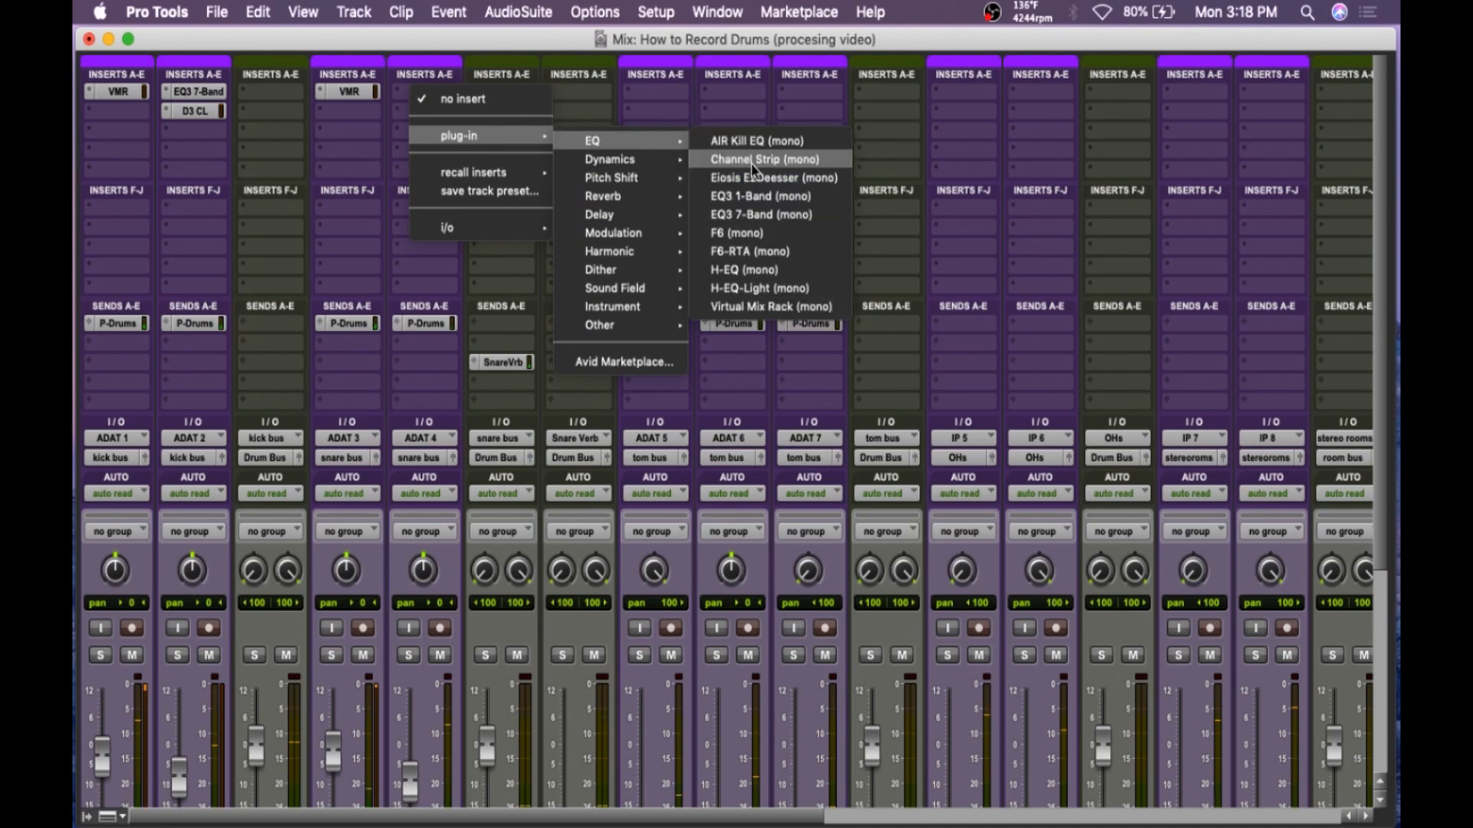
pyautogui.click(784, 306)
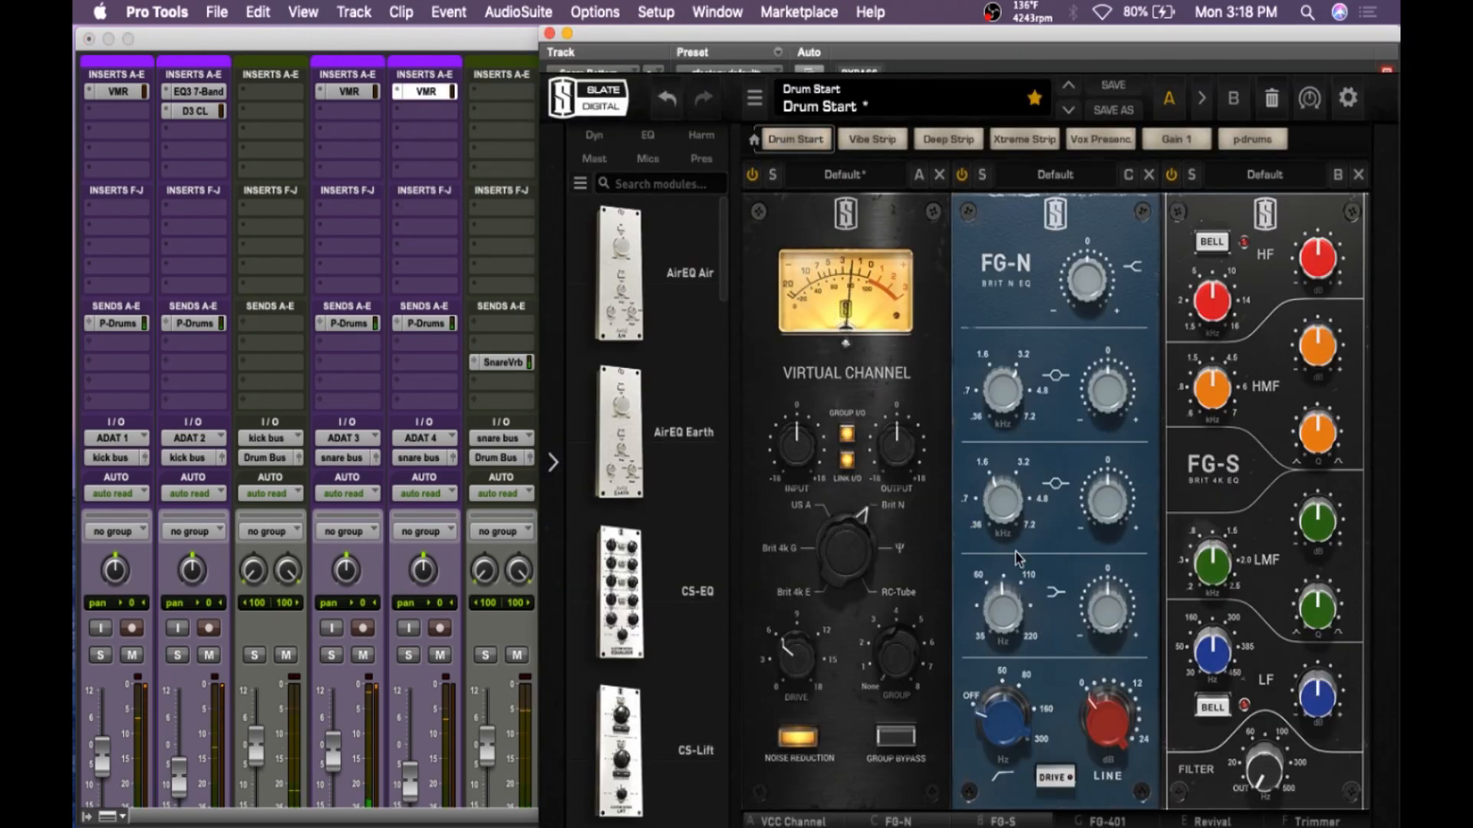
# - On the FG-N, raise the high-pass filter, set the low band to 220 Hz and cut about 4.2 dB around 427 Hz
pyautogui.moveTo(1028, 694); pyautogui.dragTo(1109, 567)
pyautogui.moveTo(1011, 615); pyautogui.dragTo(1021, 491)
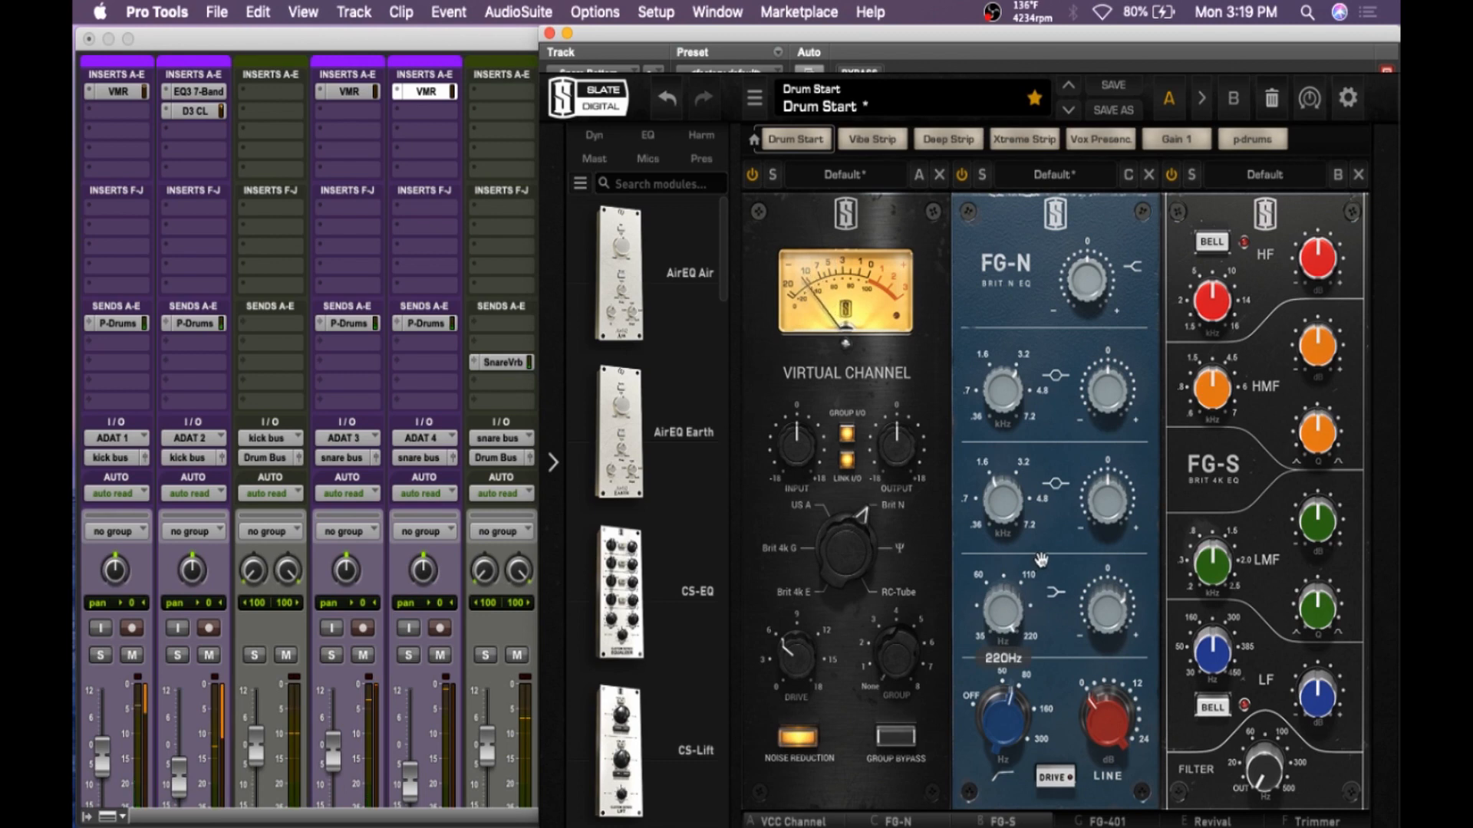
pyautogui.moveTo(1105, 512); pyautogui.dragTo(1110, 472)
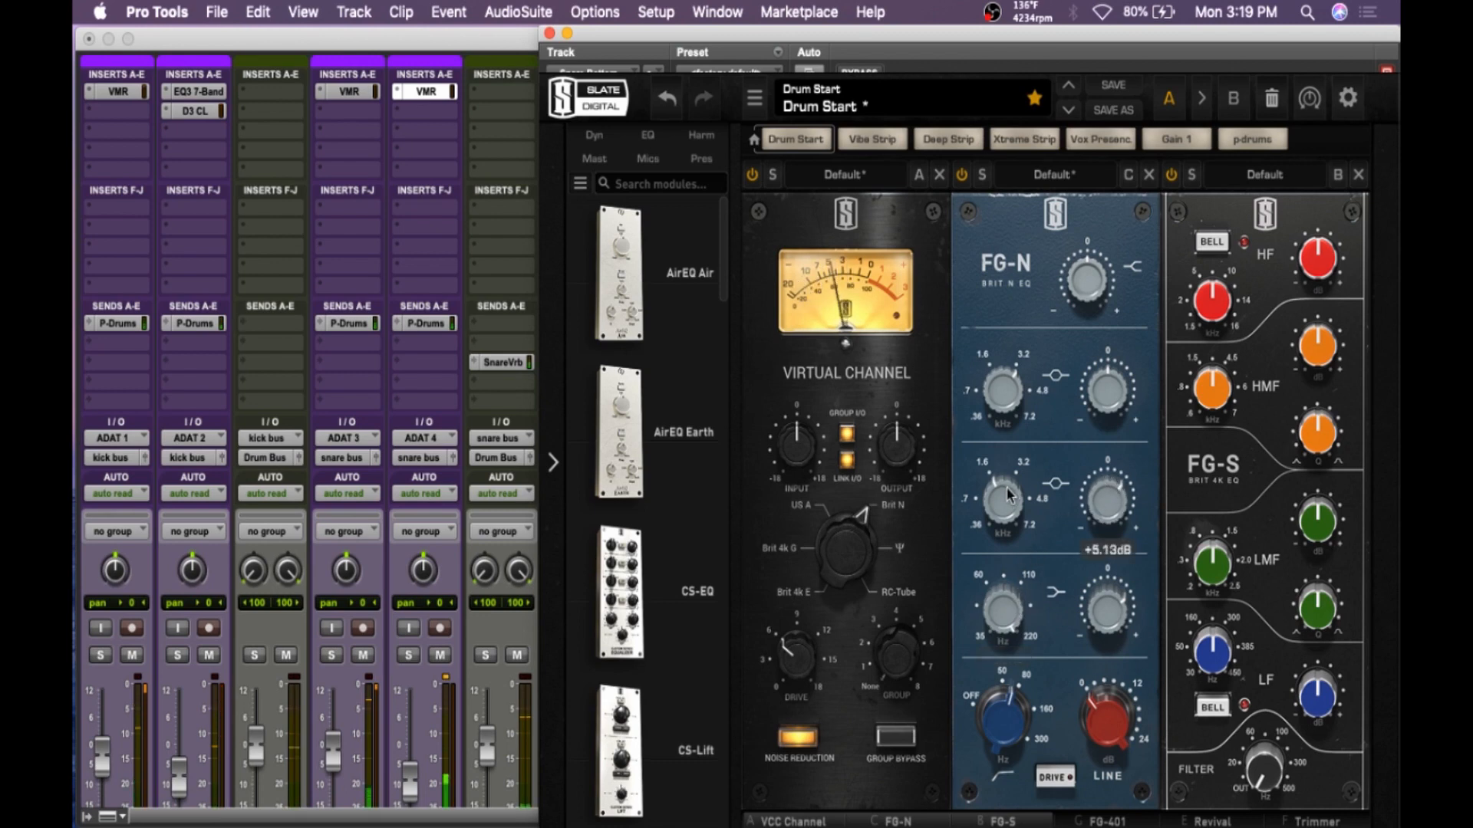
pyautogui.moveTo(1002, 506); pyautogui.dragTo(998, 554)
pyautogui.moveTo(998, 501); pyautogui.dragTo(998, 502)
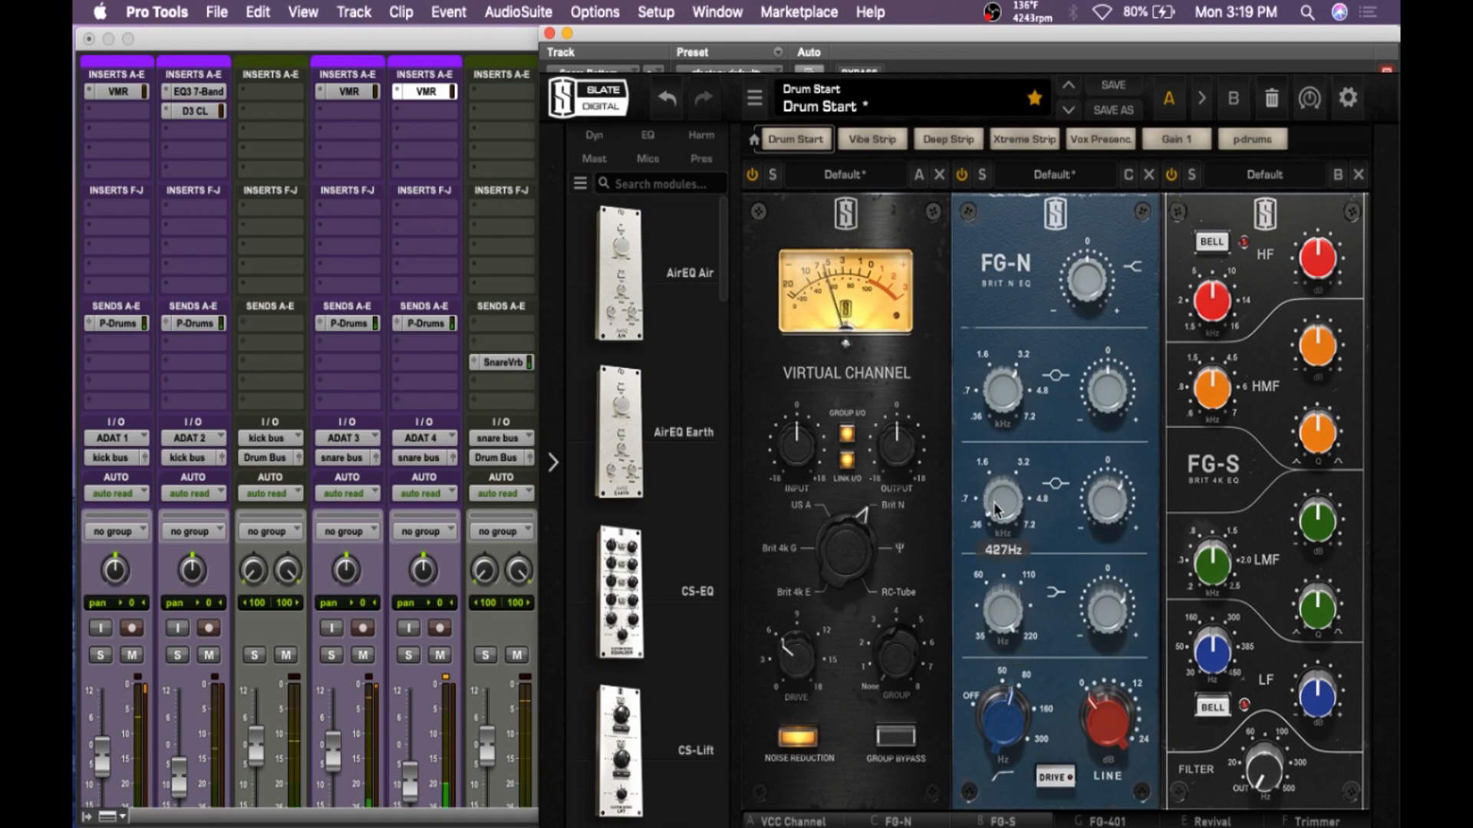
pyautogui.moveTo(1107, 500); pyautogui.dragTo(1109, 537)
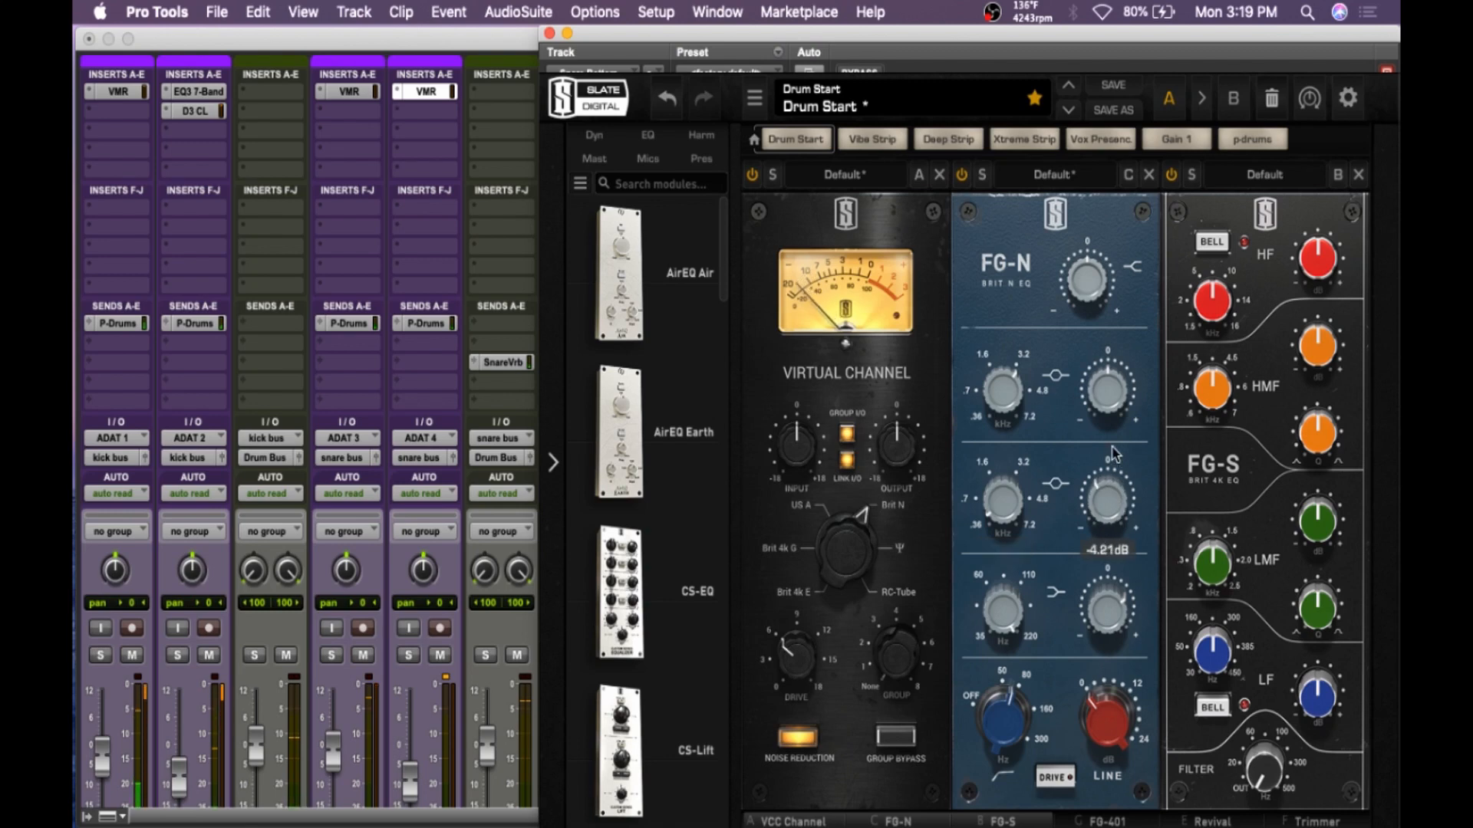
# - Boost the FG-N's upper mid band by about 4.6 dB at 1.72 kHz and its high shelf by about 2.4 dB
pyautogui.moveTo(1110, 409); pyautogui.dragTo(1114, 386)
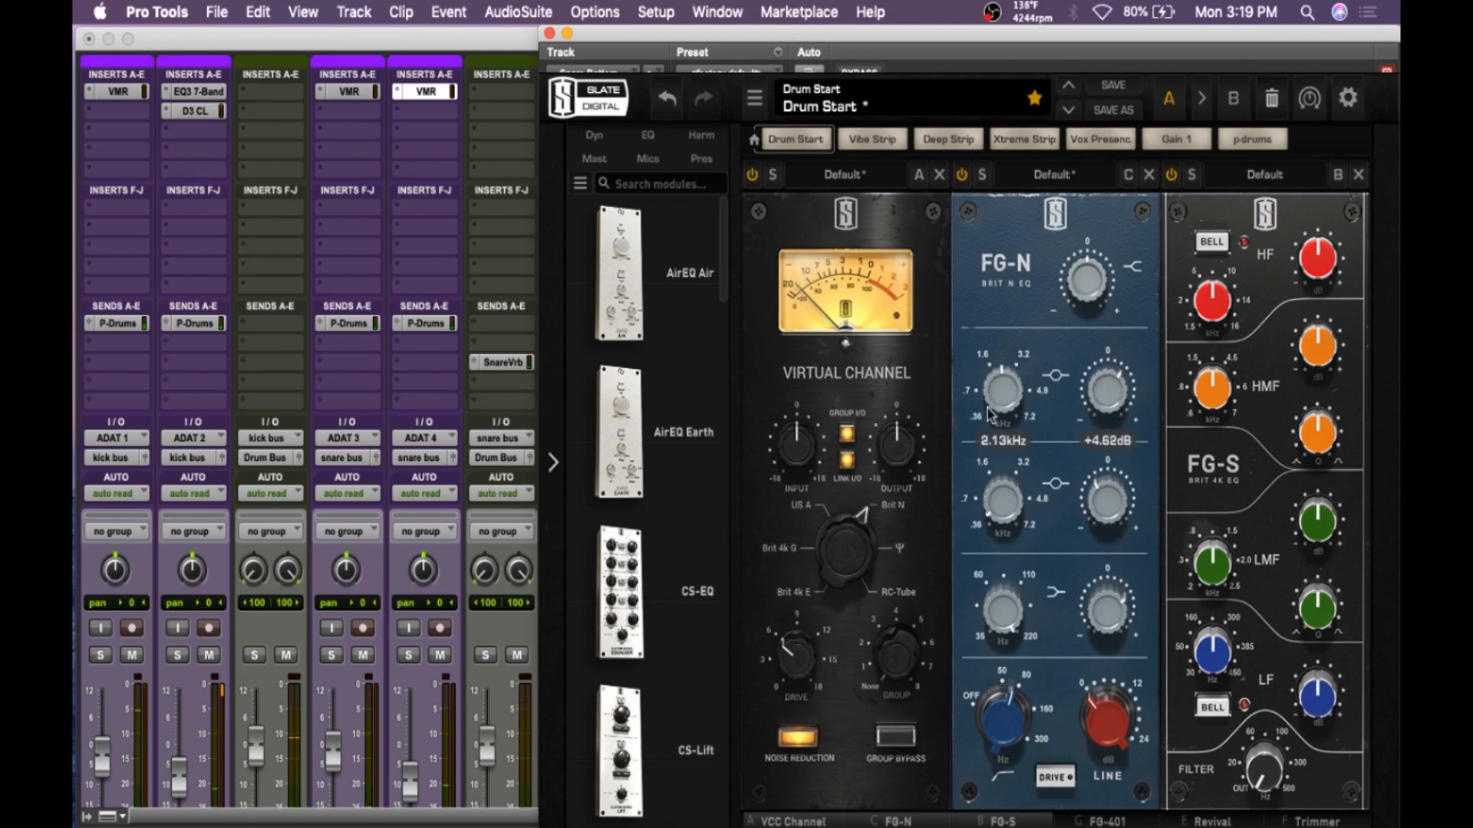
pyautogui.moveTo(1001, 406); pyautogui.dragTo(1000, 393)
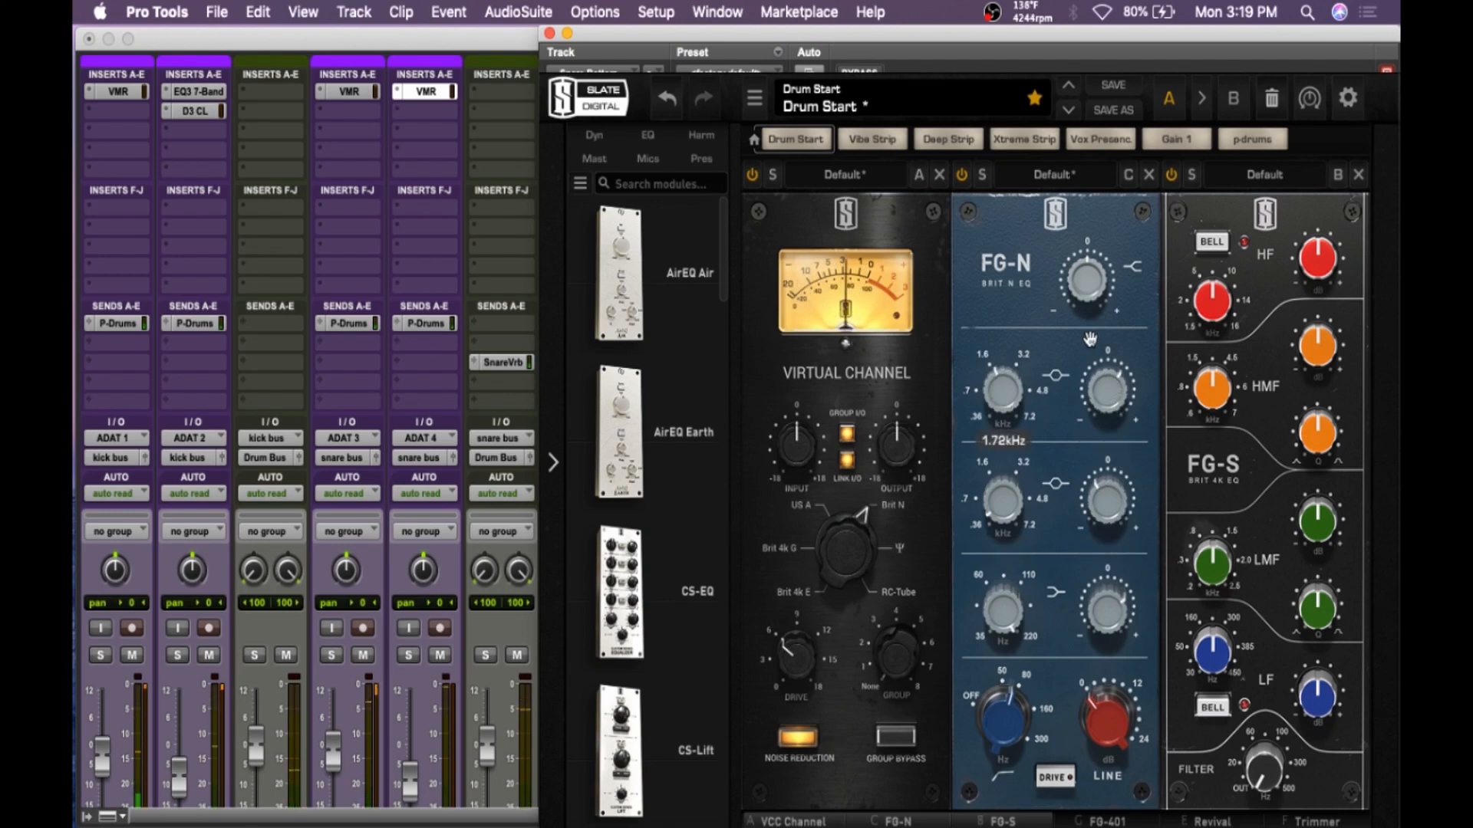
pyautogui.moveTo(1085, 299); pyautogui.dragTo(1087, 284)
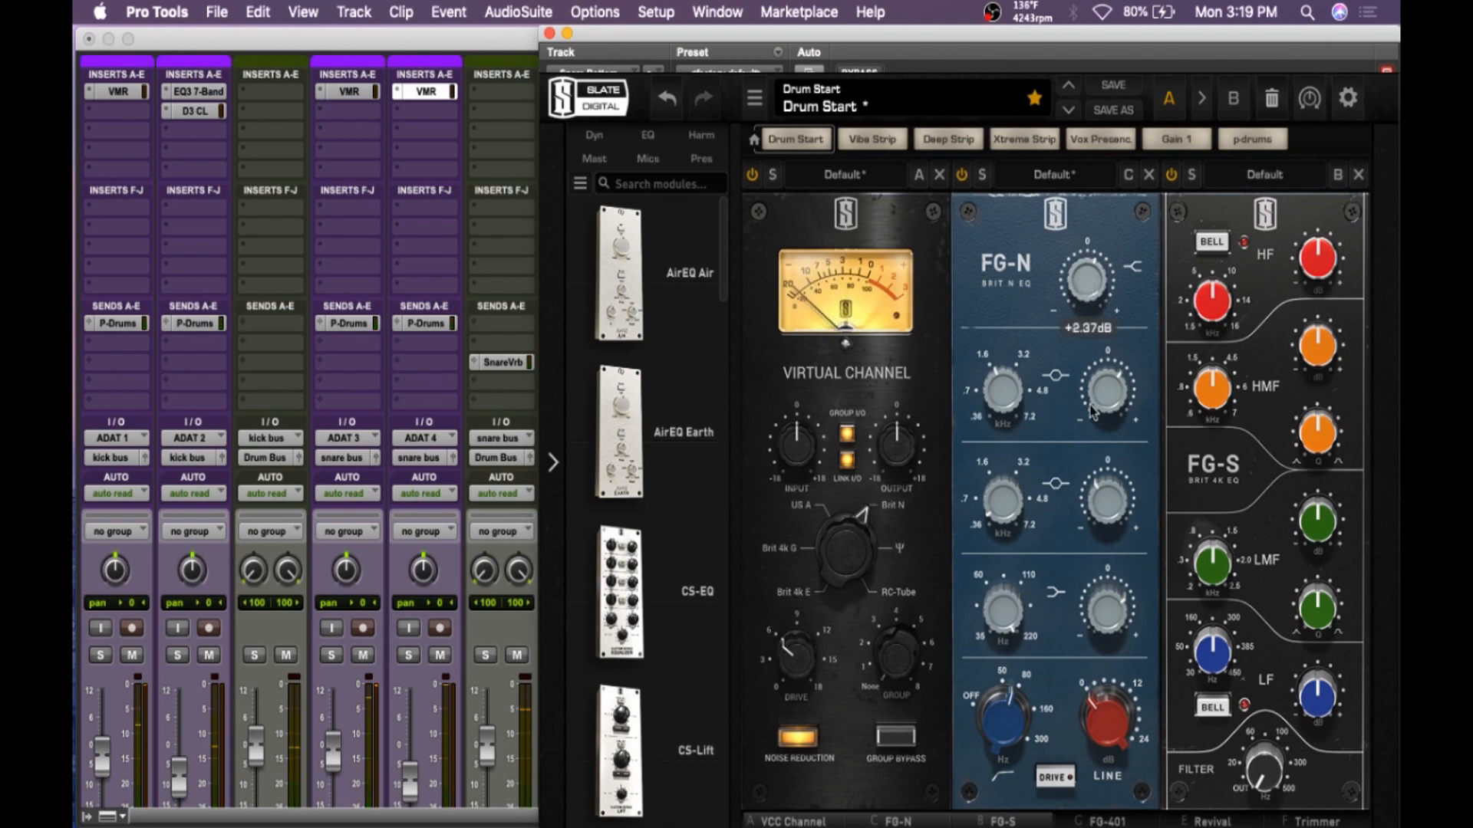
# - Set the snare bottom's FG-401 to about -13 dB threshold, ratio 3 and a slower release, and compare the compressor against bypass
pyautogui.click(1103, 821)
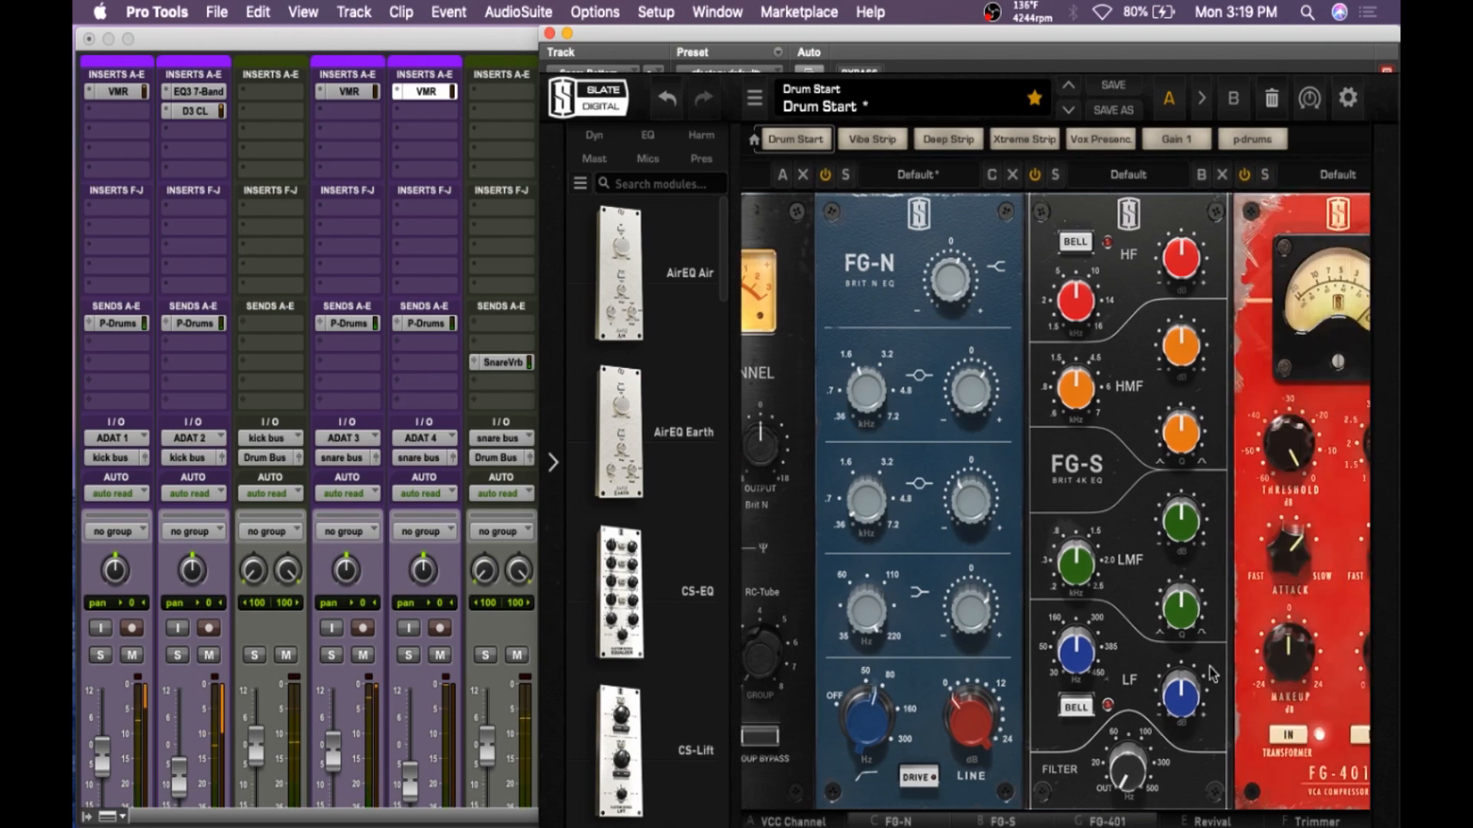
pyautogui.moveTo(1225, 454); pyautogui.dragTo(1213, 500)
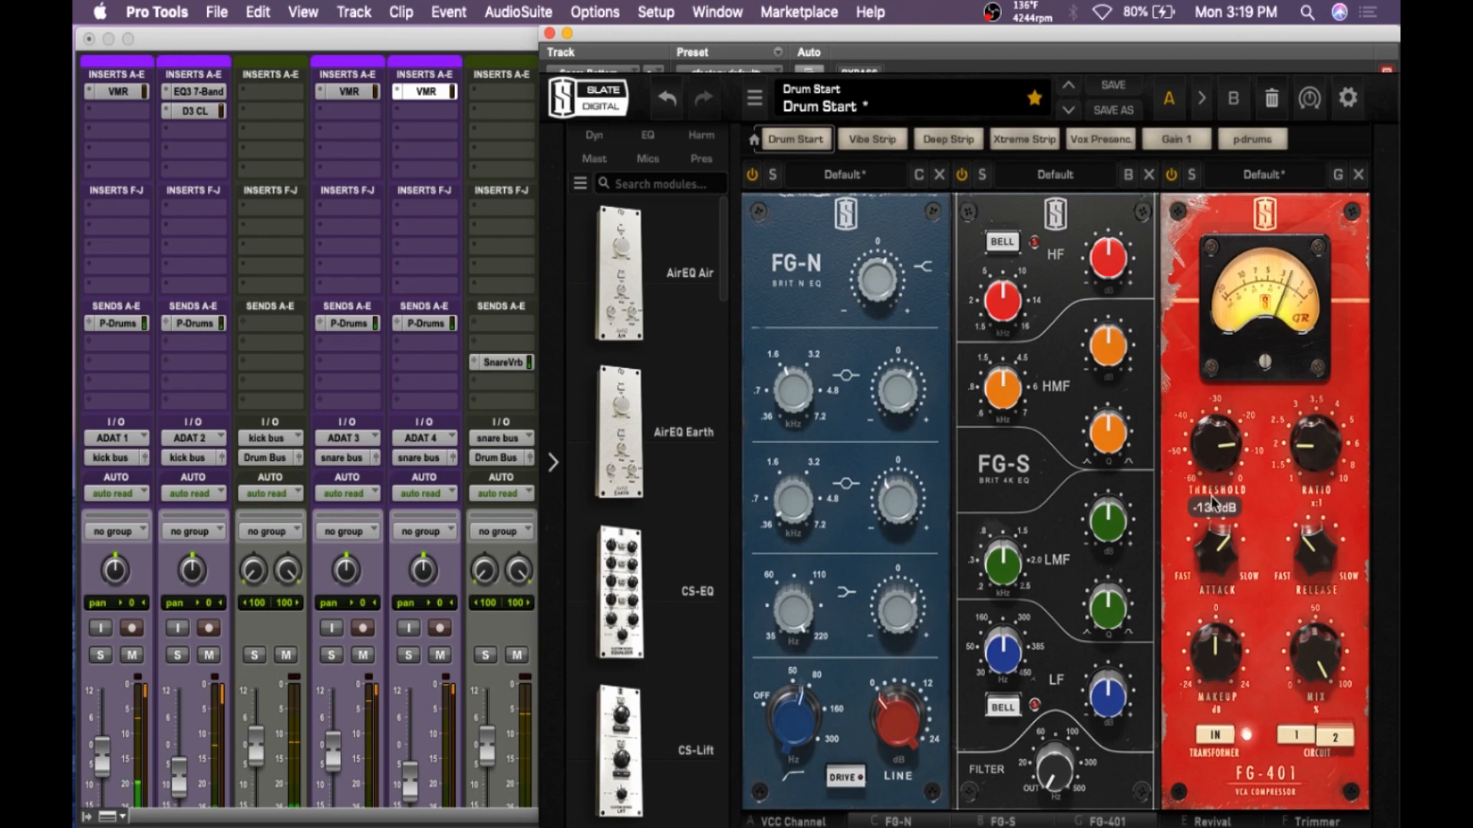
pyautogui.moveTo(1318, 462); pyautogui.dragTo(1317, 441)
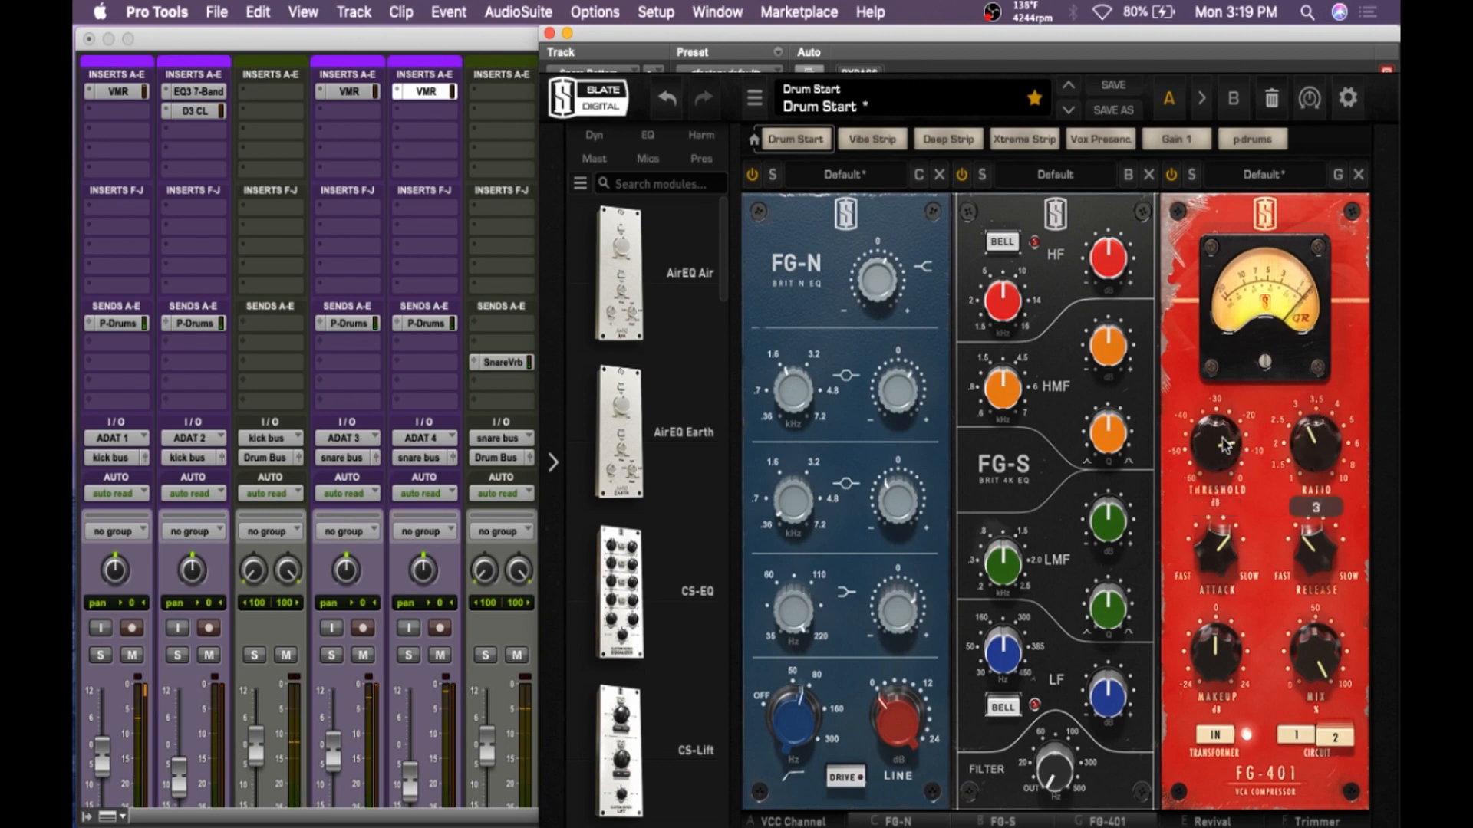
pyautogui.moveTo(1327, 552); pyautogui.dragTo(1325, 540)
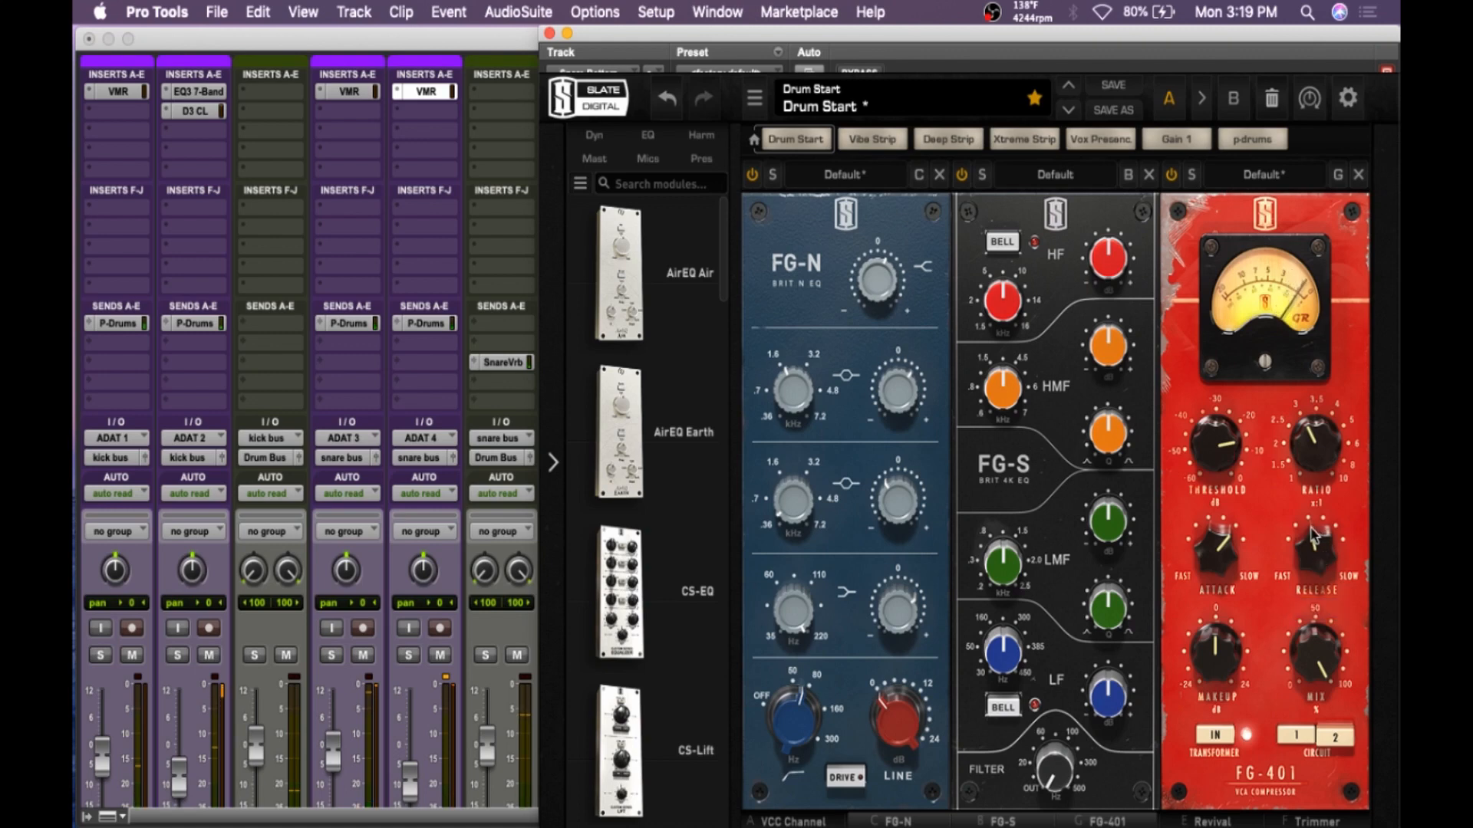
pyautogui.click(1172, 177)
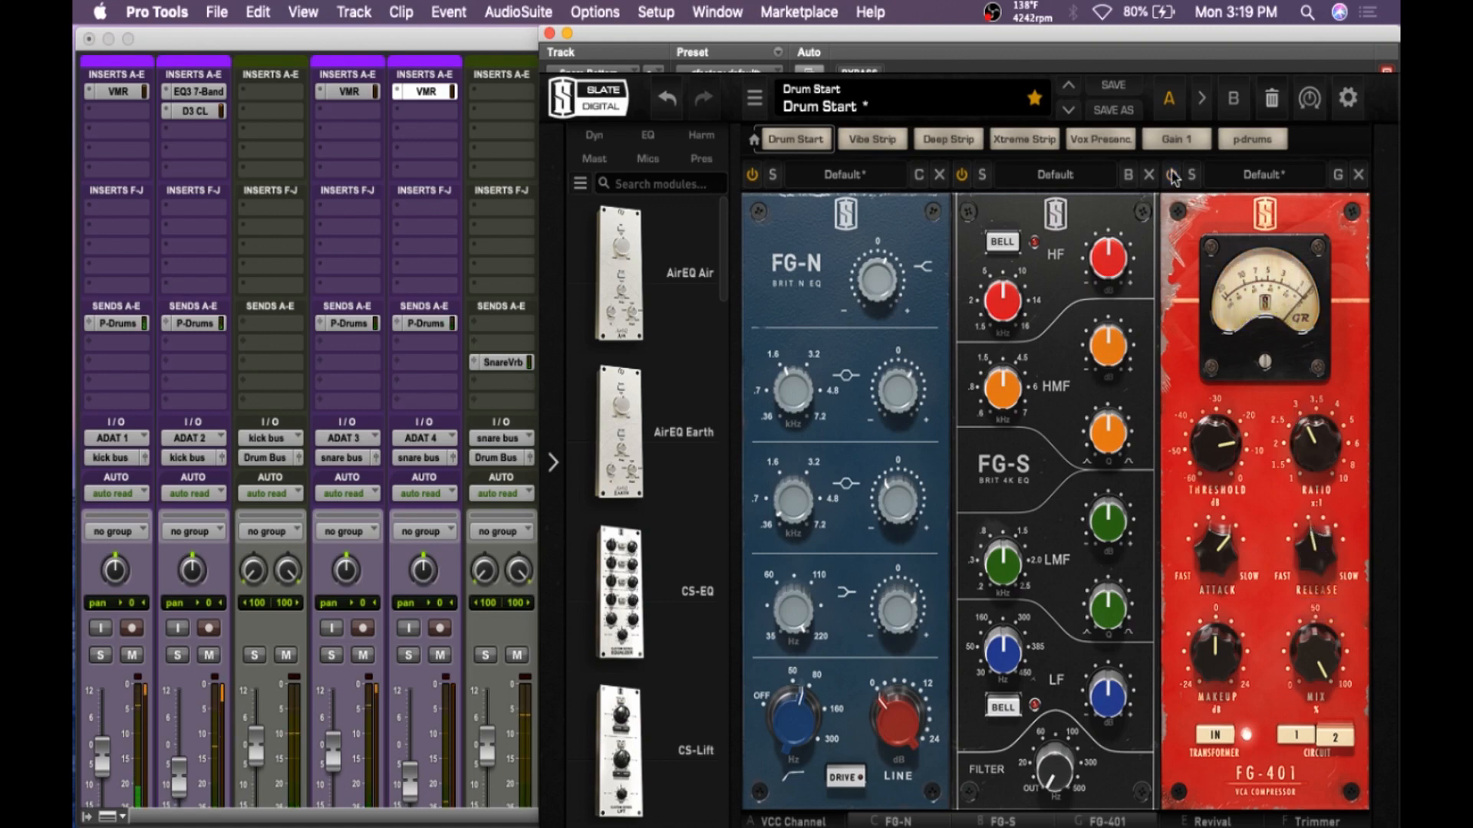
pyautogui.click(1171, 177)
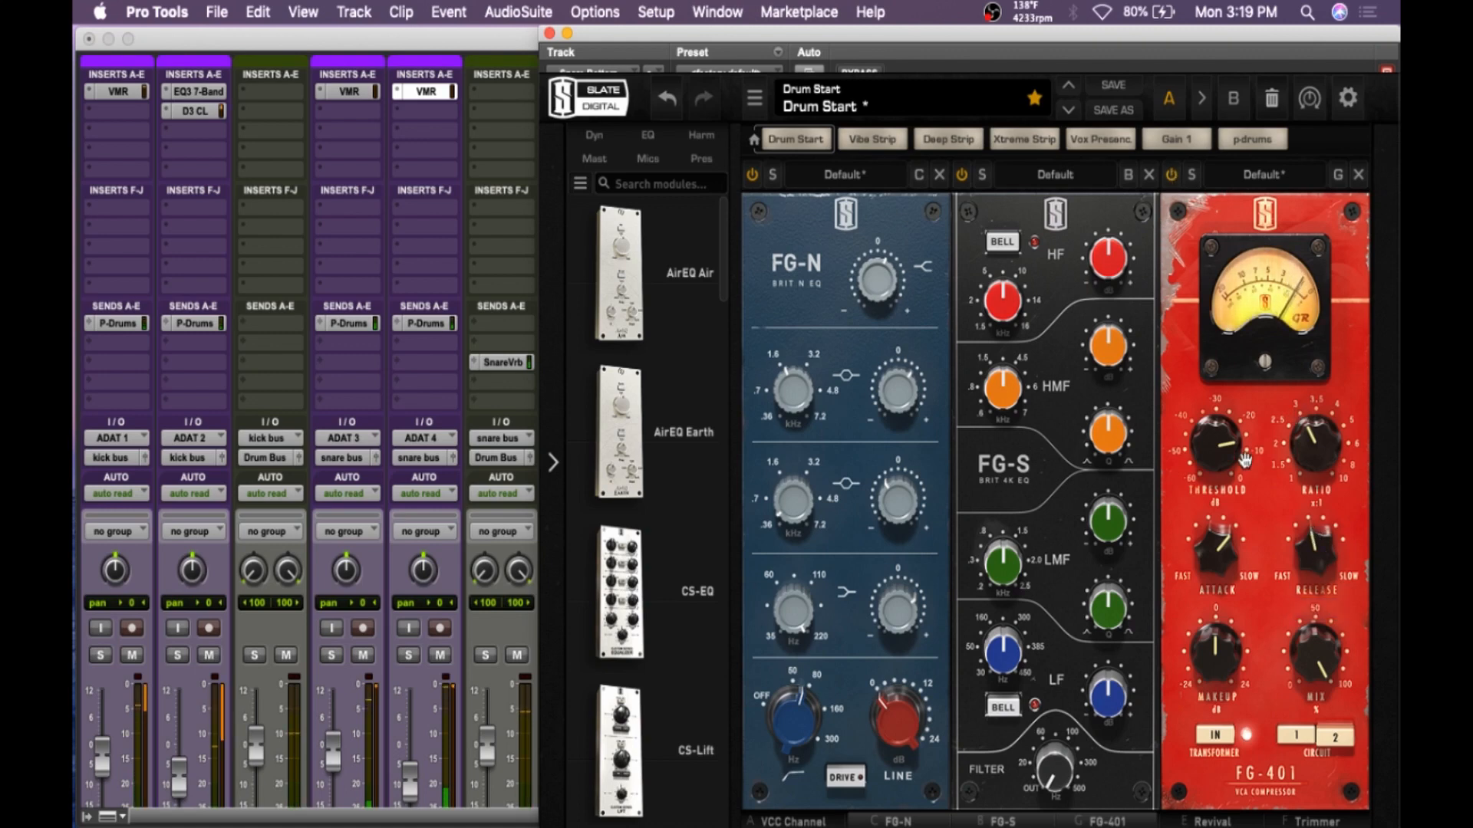
# - Set the Revival's Thickness to about 5.3 and Shimmer to about 8.1, and compare the snare bottom's whole rack against bypass
pyautogui.click(1212, 821)
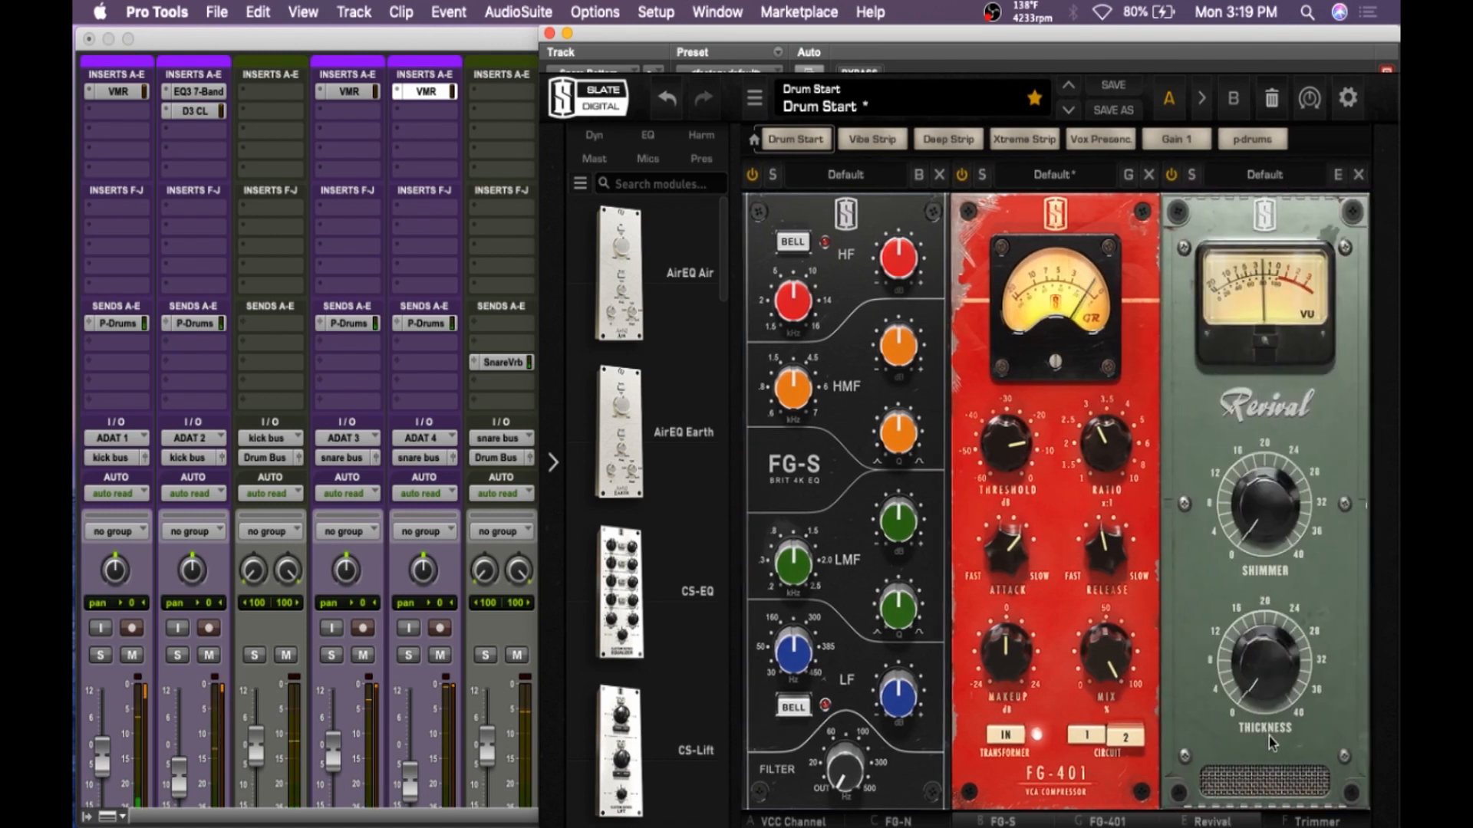
pyautogui.moveTo(1266, 652)
pyautogui.moveTo(1263, 642); pyautogui.dragTo(1262, 639)
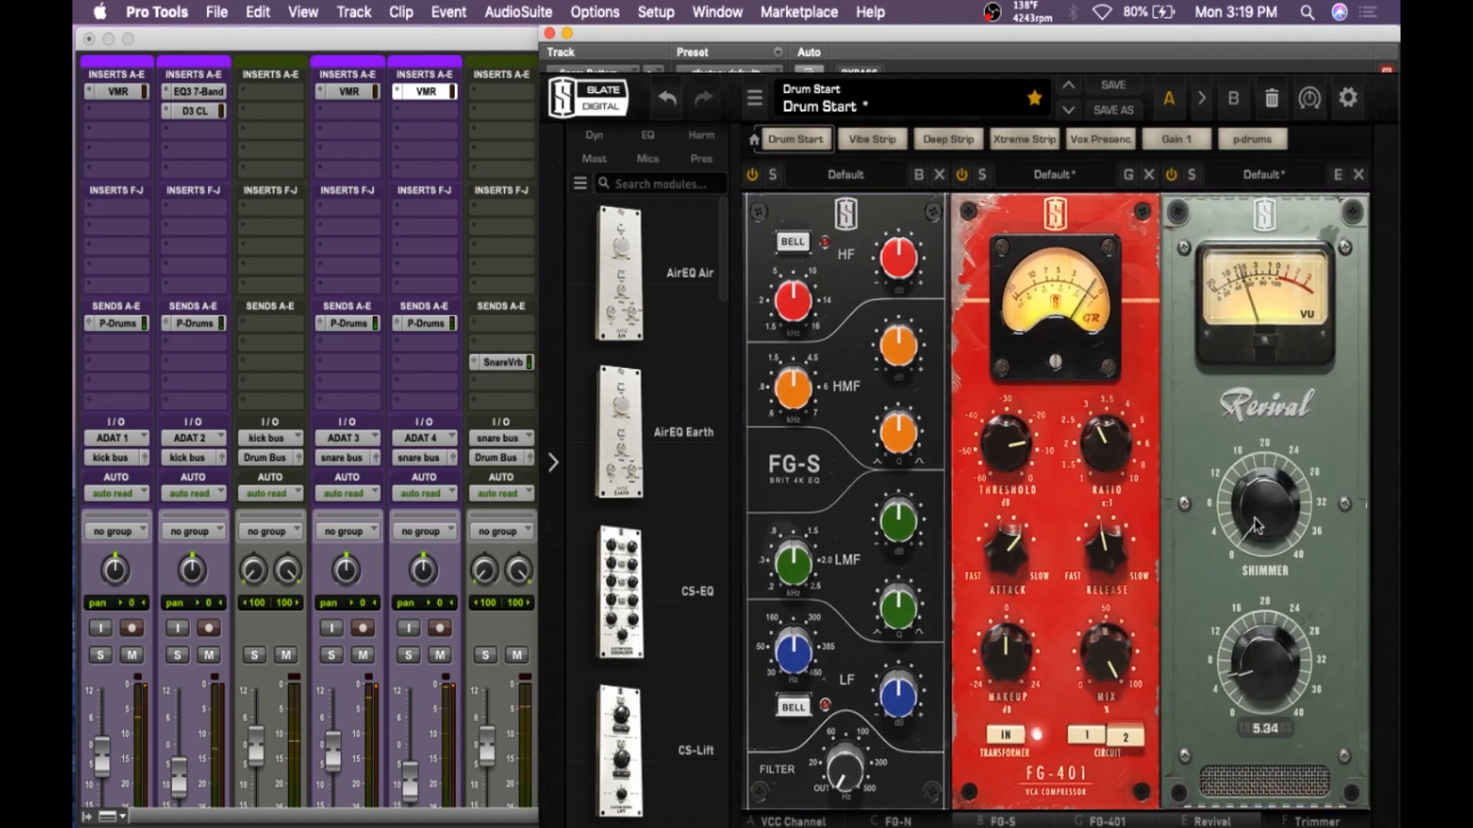
pyautogui.moveTo(1254, 522); pyautogui.dragTo(1262, 462)
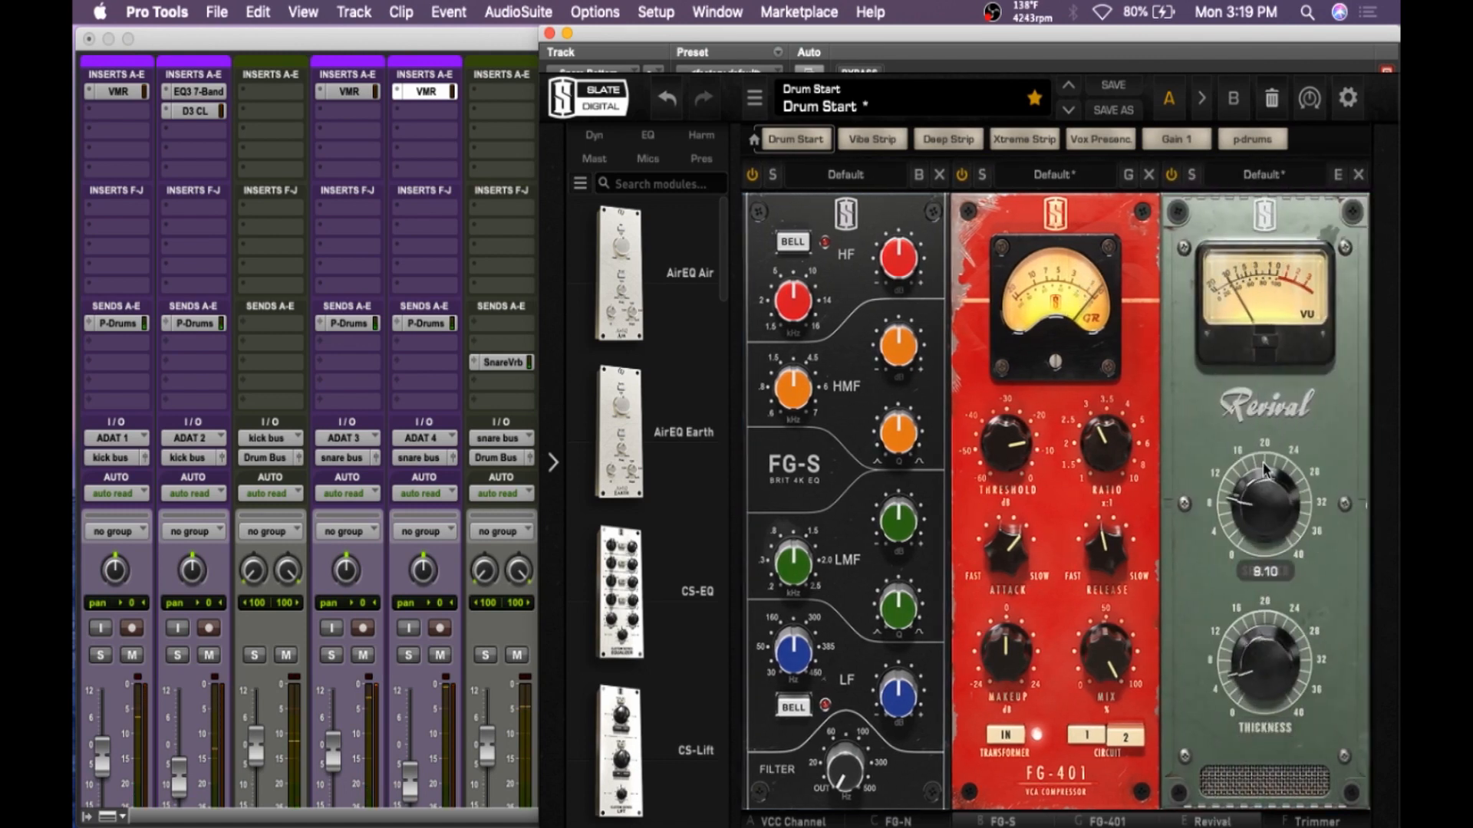
pyautogui.click(859, 70)
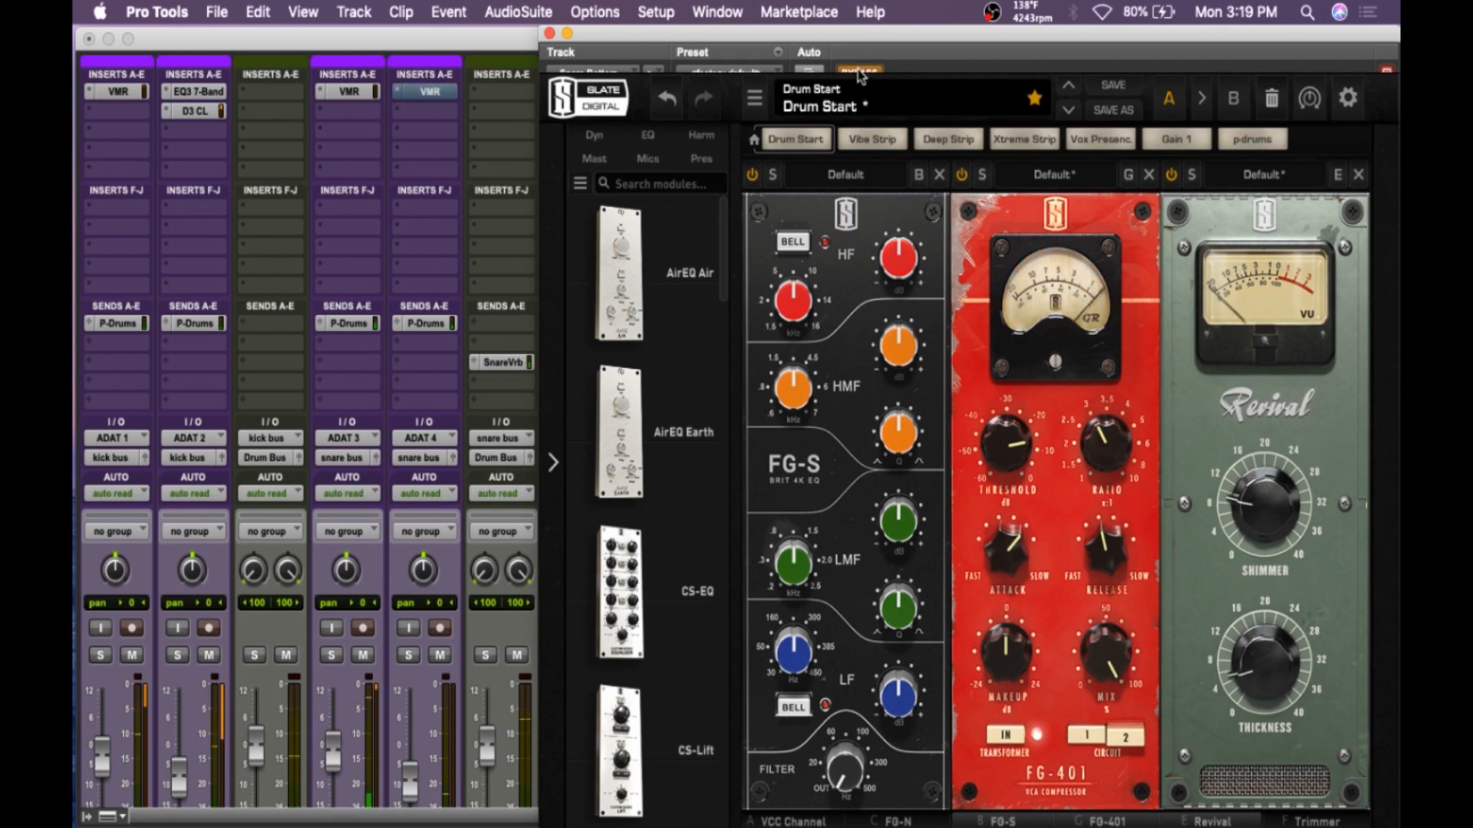
pyautogui.click(859, 71)
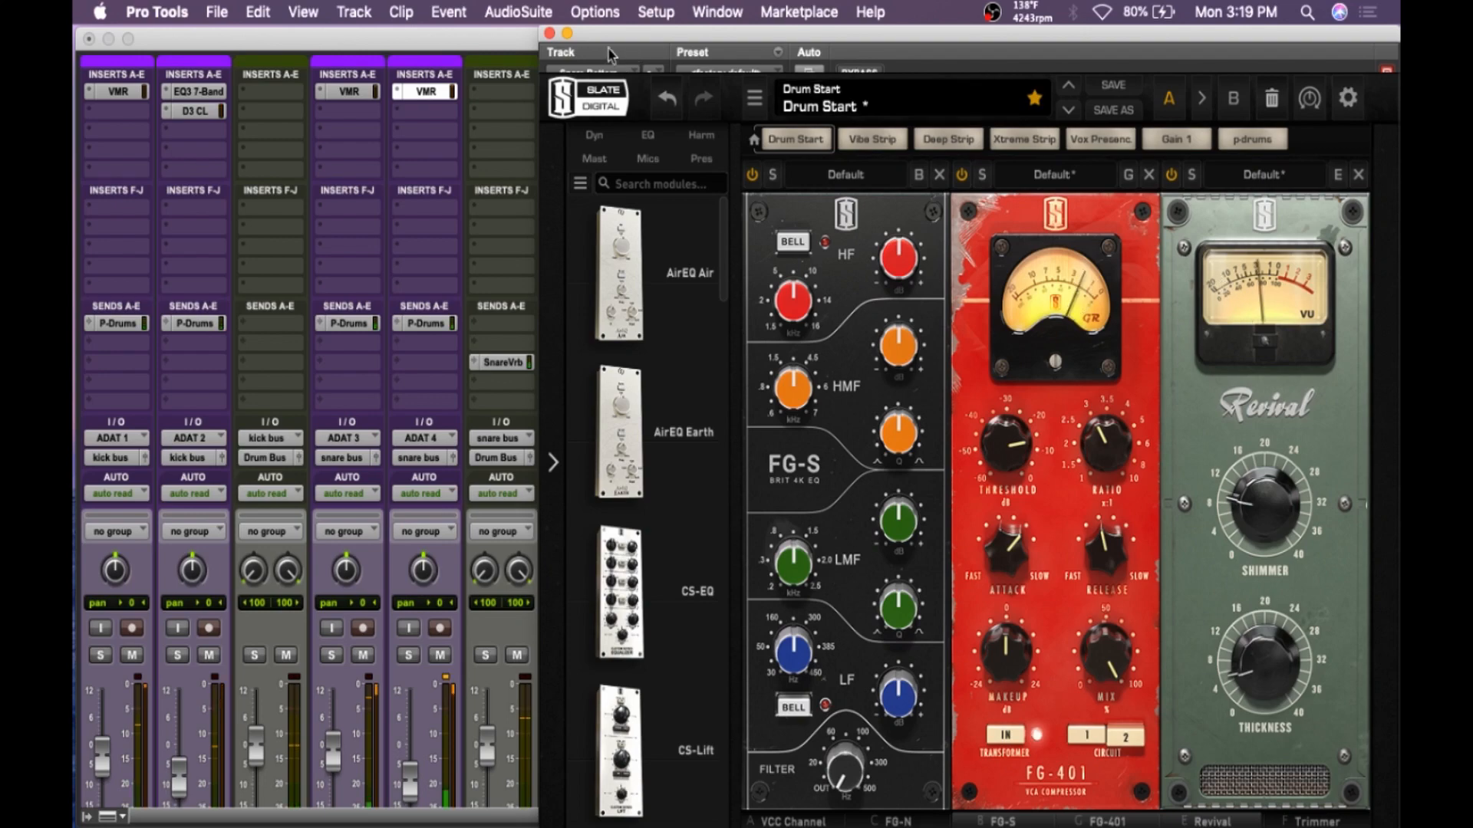
# - Close the snare bottom's plug-in and lower the Snare bus fader to -1.4 dB
pyautogui.click(549, 33)
pyautogui.scroll(-5, 563, 247)
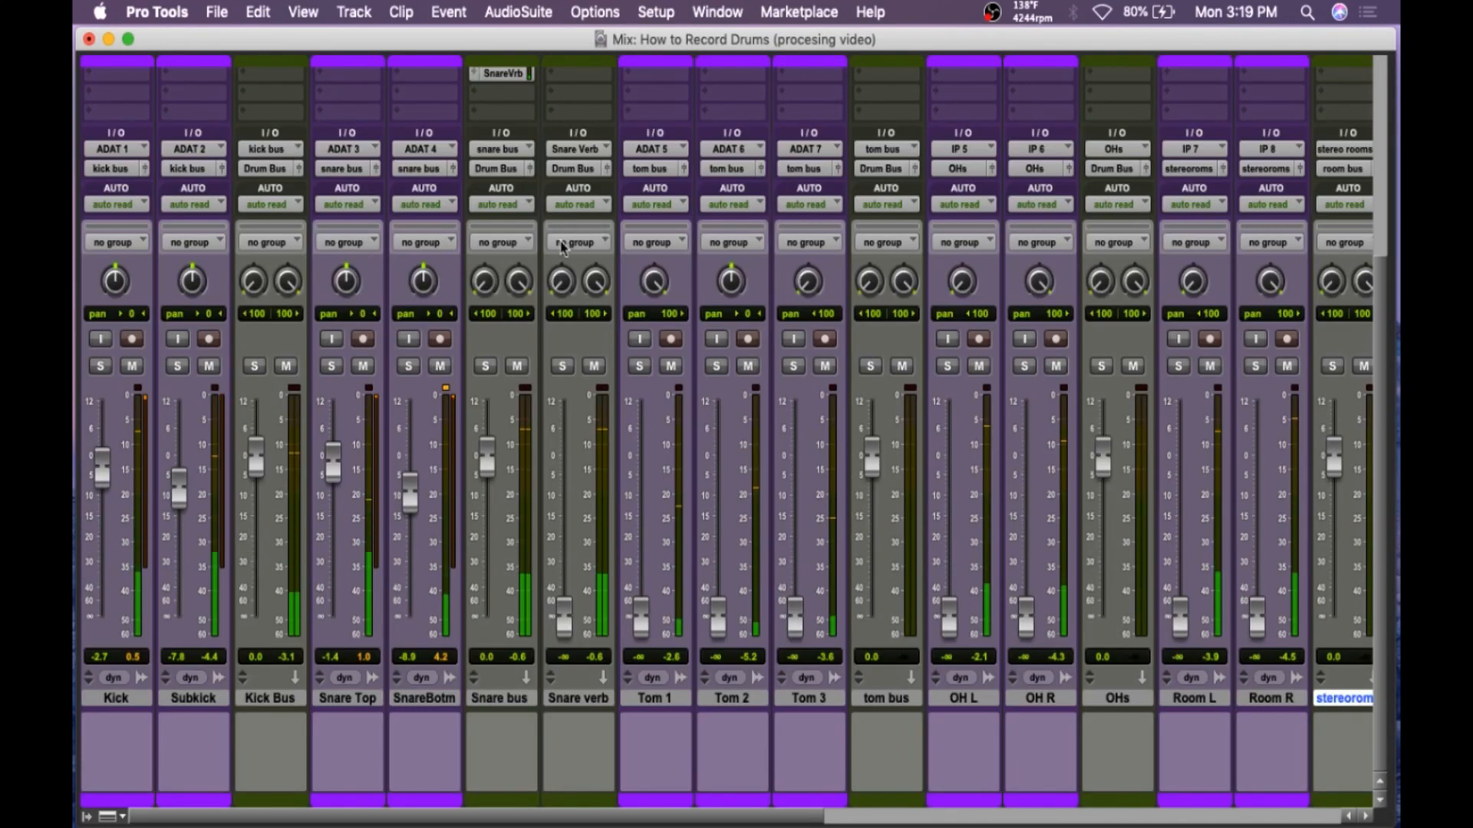
pyautogui.moveTo(486, 461); pyautogui.dragTo(484, 470)
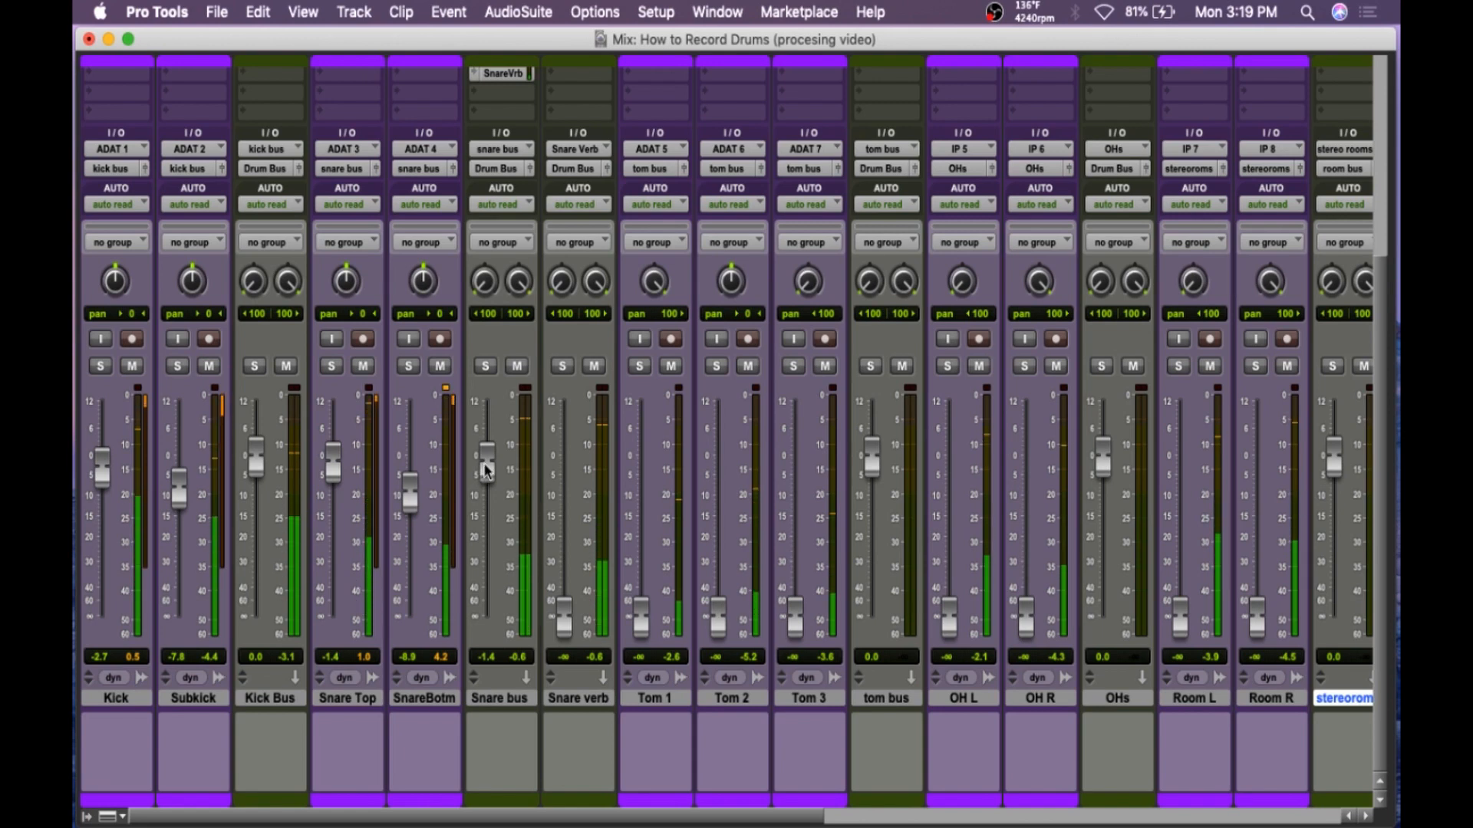
# - Raise the Tom 1 fader to -1.4 dB and select the passage from 13:30.794 to 13:35.573 on the timeline for playback
pyautogui.moveTo(640, 610); pyautogui.dragTo(647, 464)
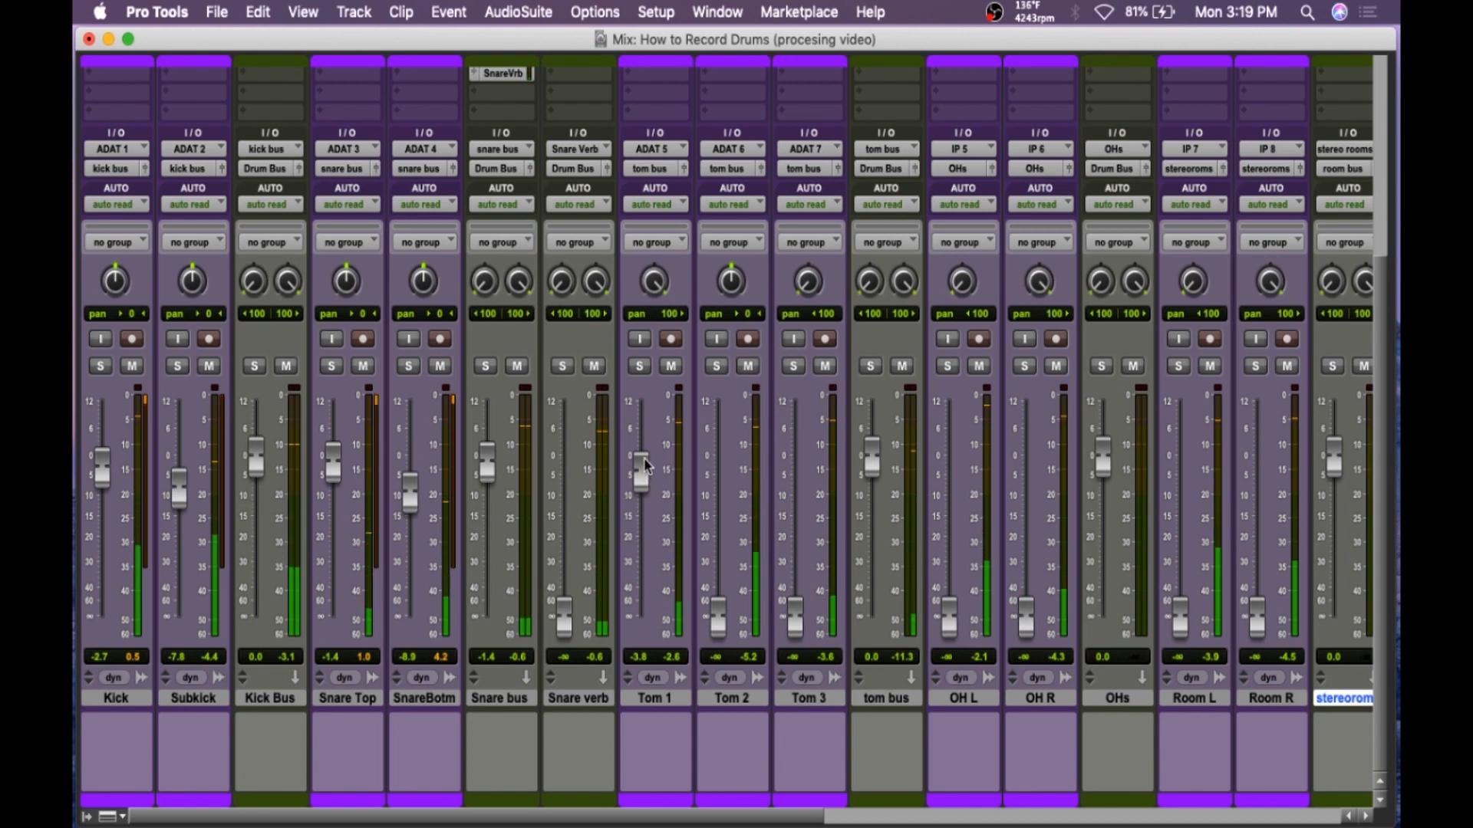
pyautogui.press('super+equal')
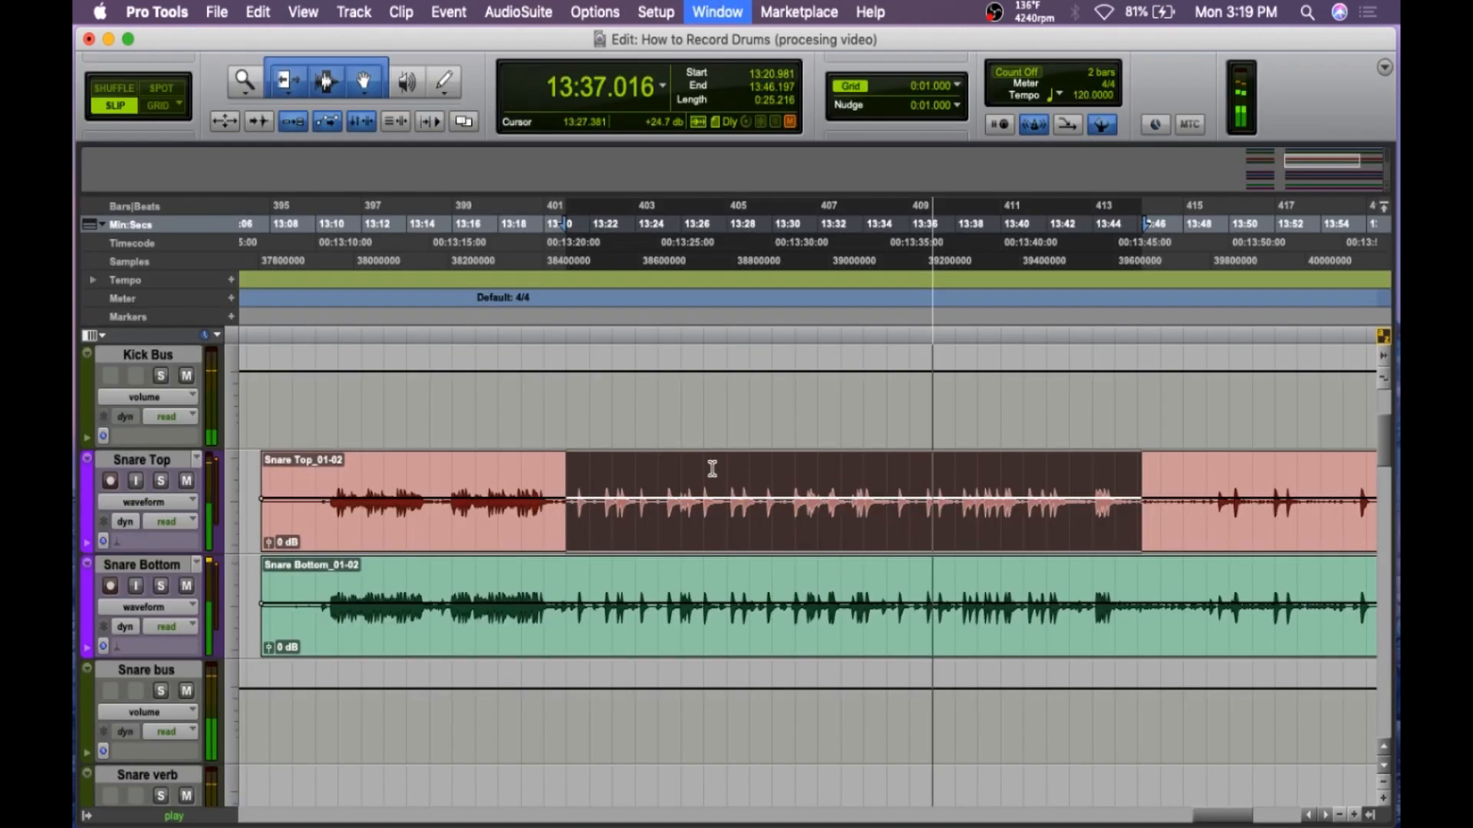
pyautogui.press('space')
pyautogui.click(783, 467)
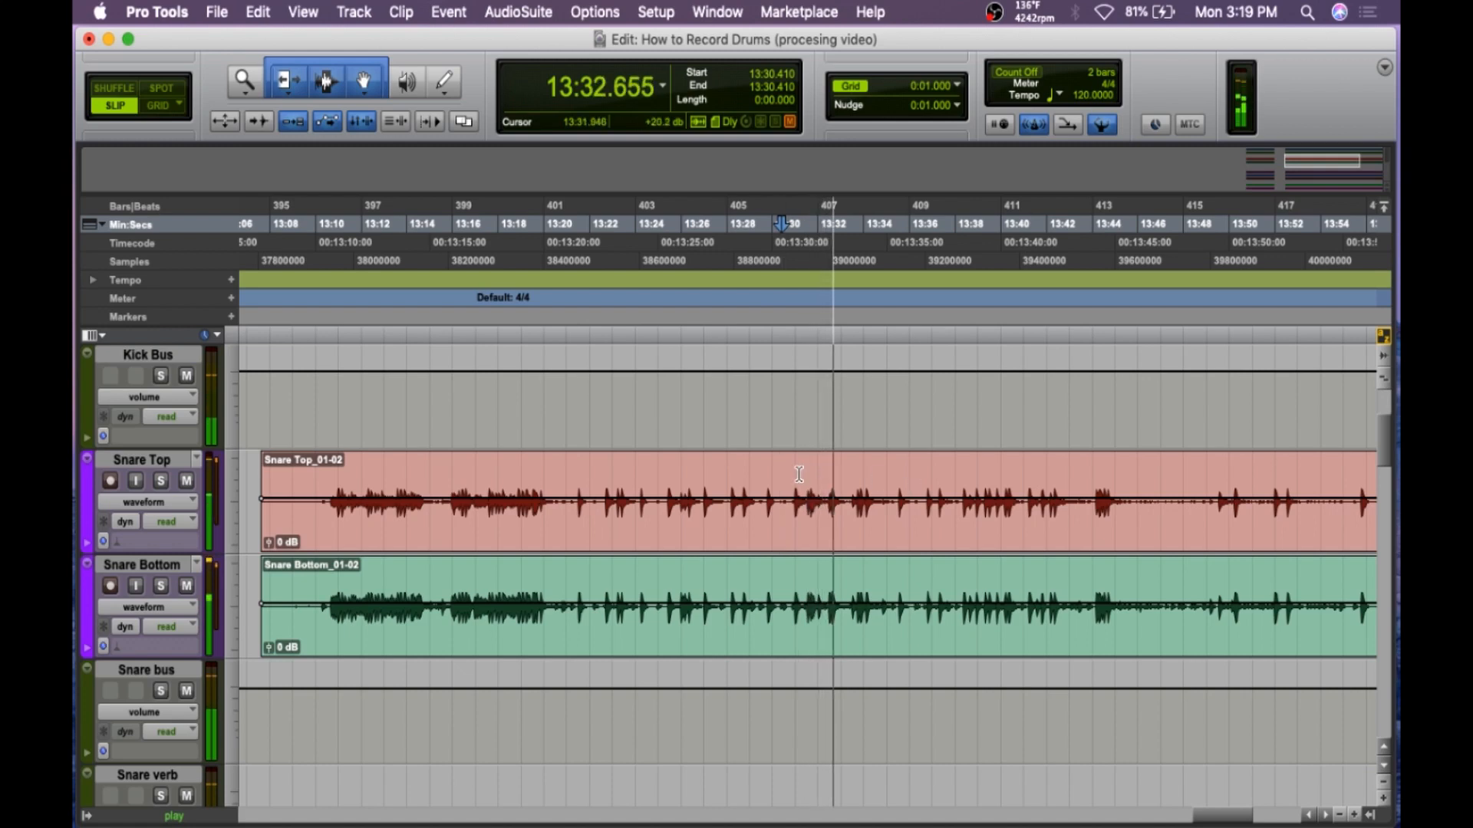
pyautogui.moveTo(790, 476); pyautogui.dragTo(898, 487)
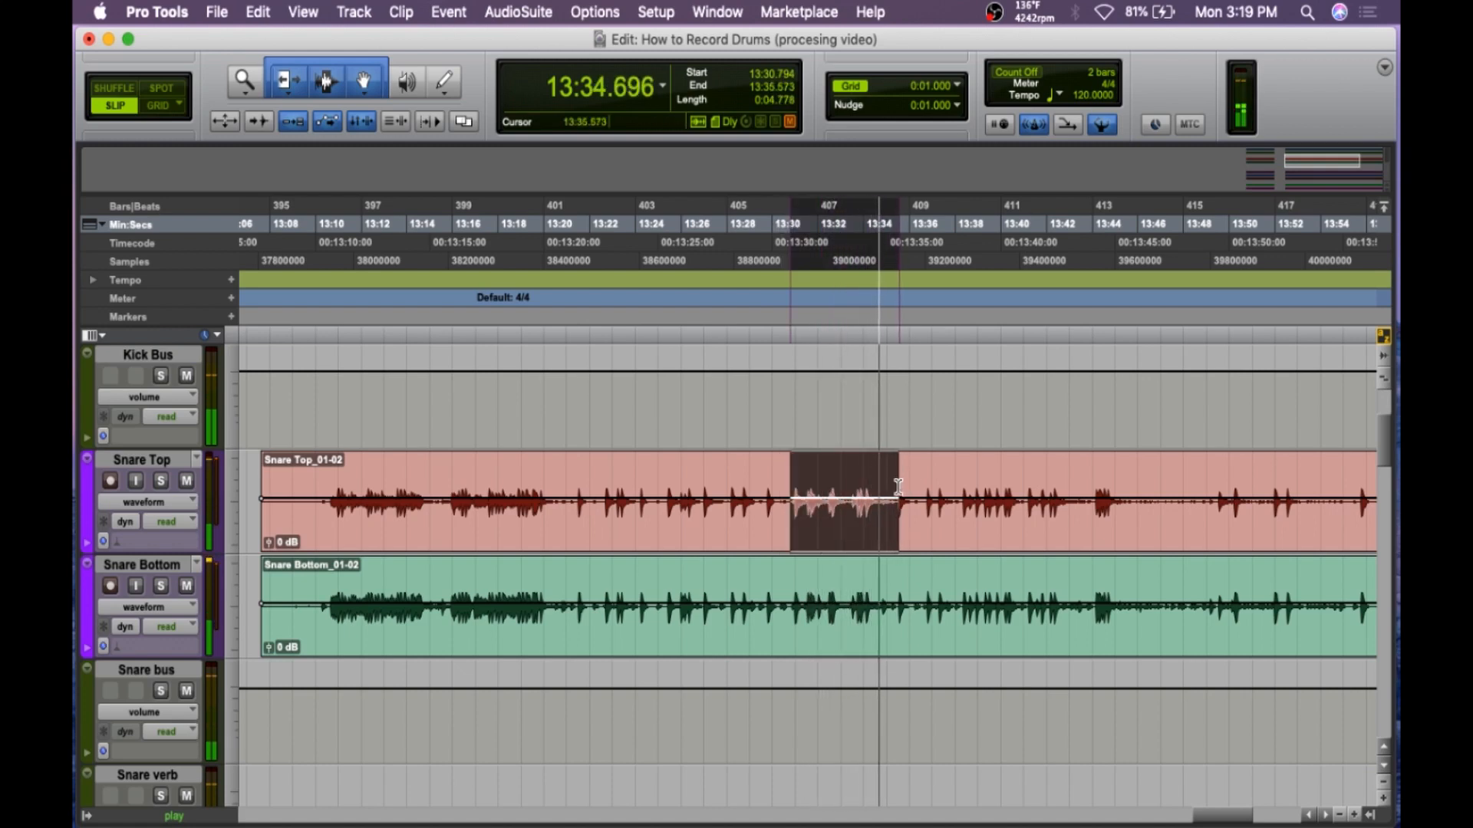
pyautogui.press('super+equal')
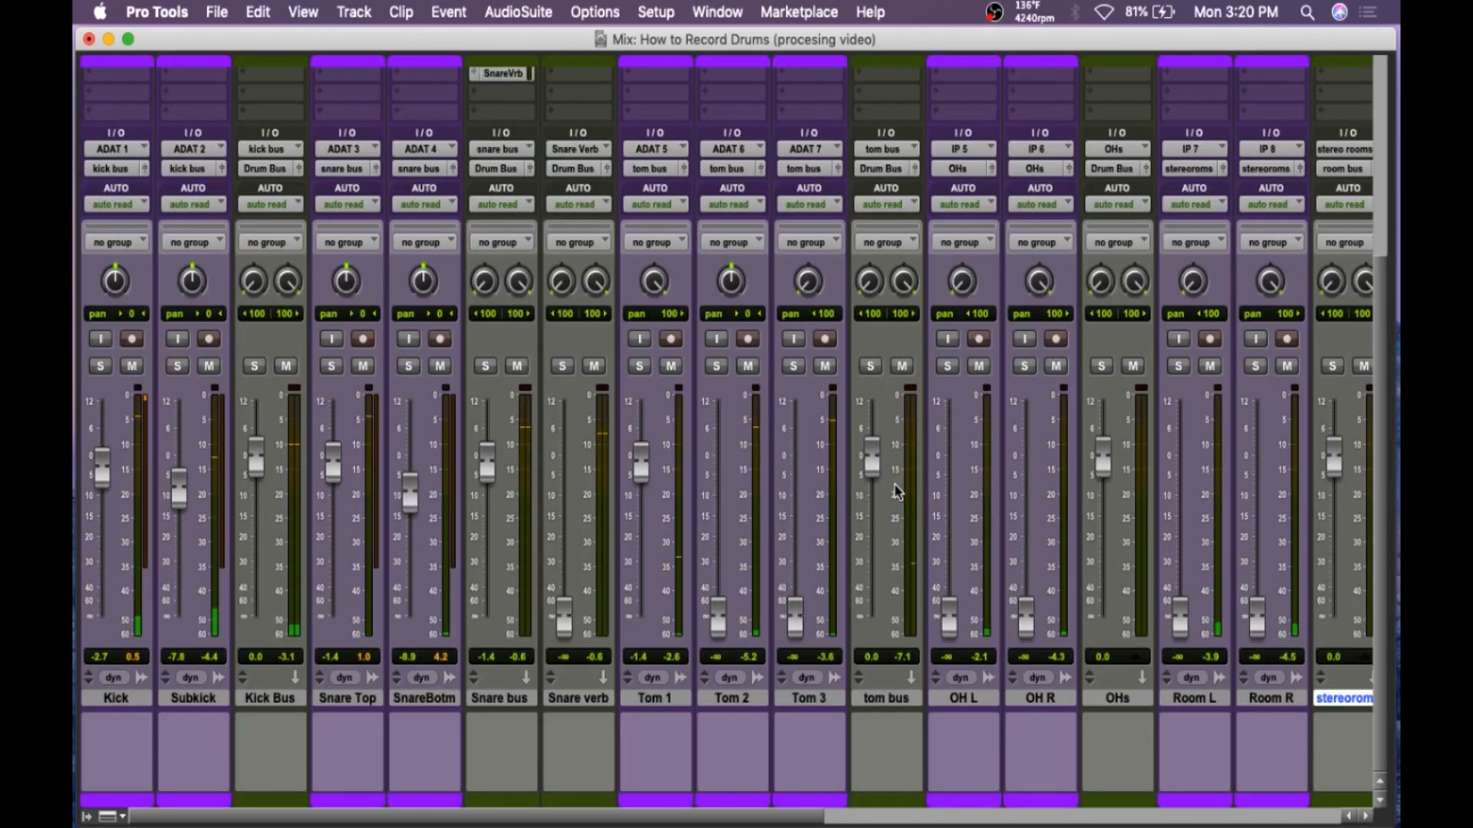
# - Raise the Tom 2 fader to +1.4 dB and the Tom 3 fader to -1.4 dB
pyautogui.moveTo(723, 603); pyautogui.dragTo(727, 443)
pyautogui.moveTo(793, 610); pyautogui.dragTo(796, 457)
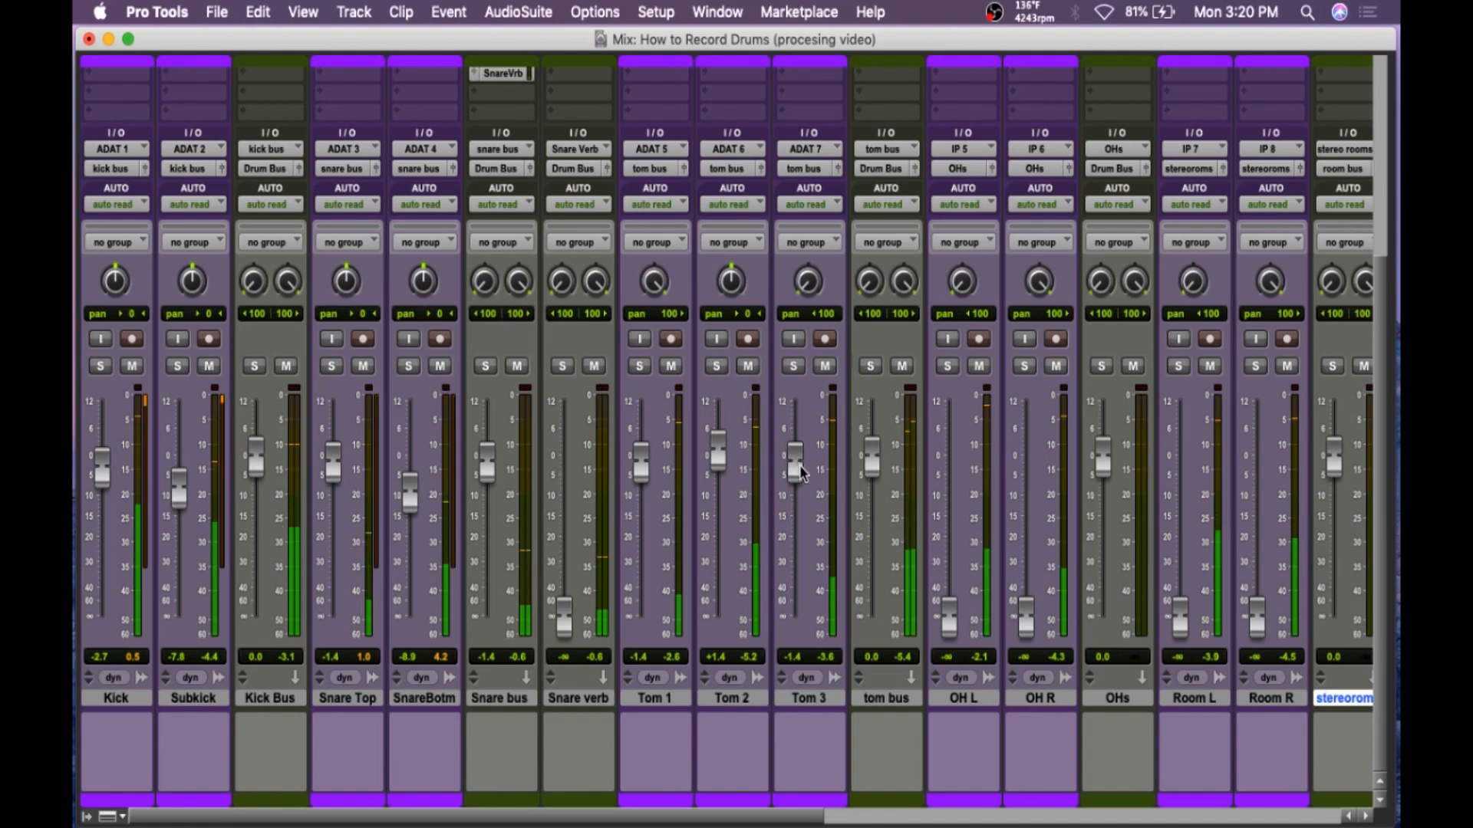
pyautogui.scroll(5, 795, 443)
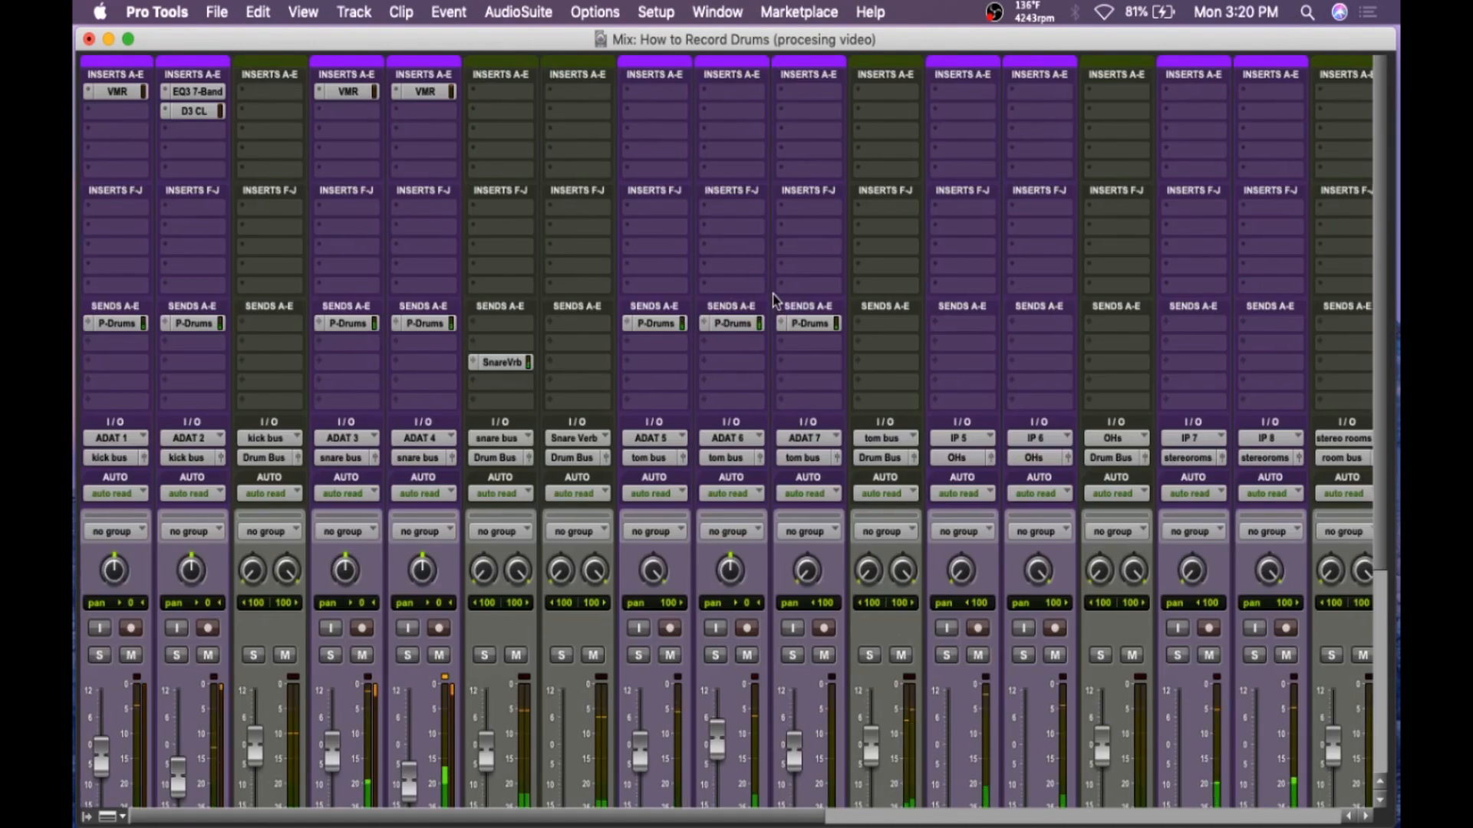
pyautogui.scroll(-5, 784, 299)
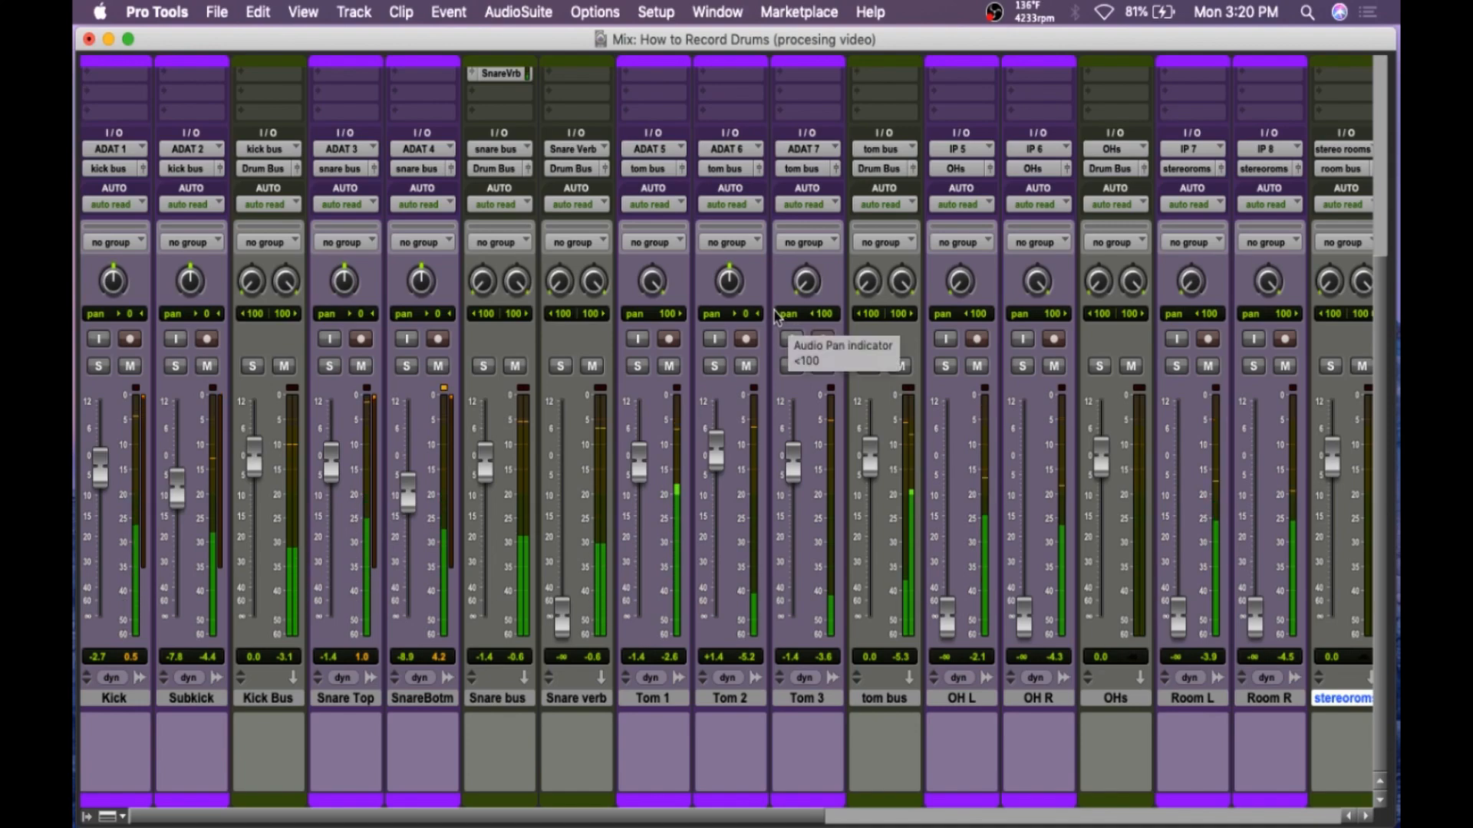
# - Solo the Tom 1, Tom 2 and Tom 3 tracks
pyautogui.scroll(5, 767, 292)
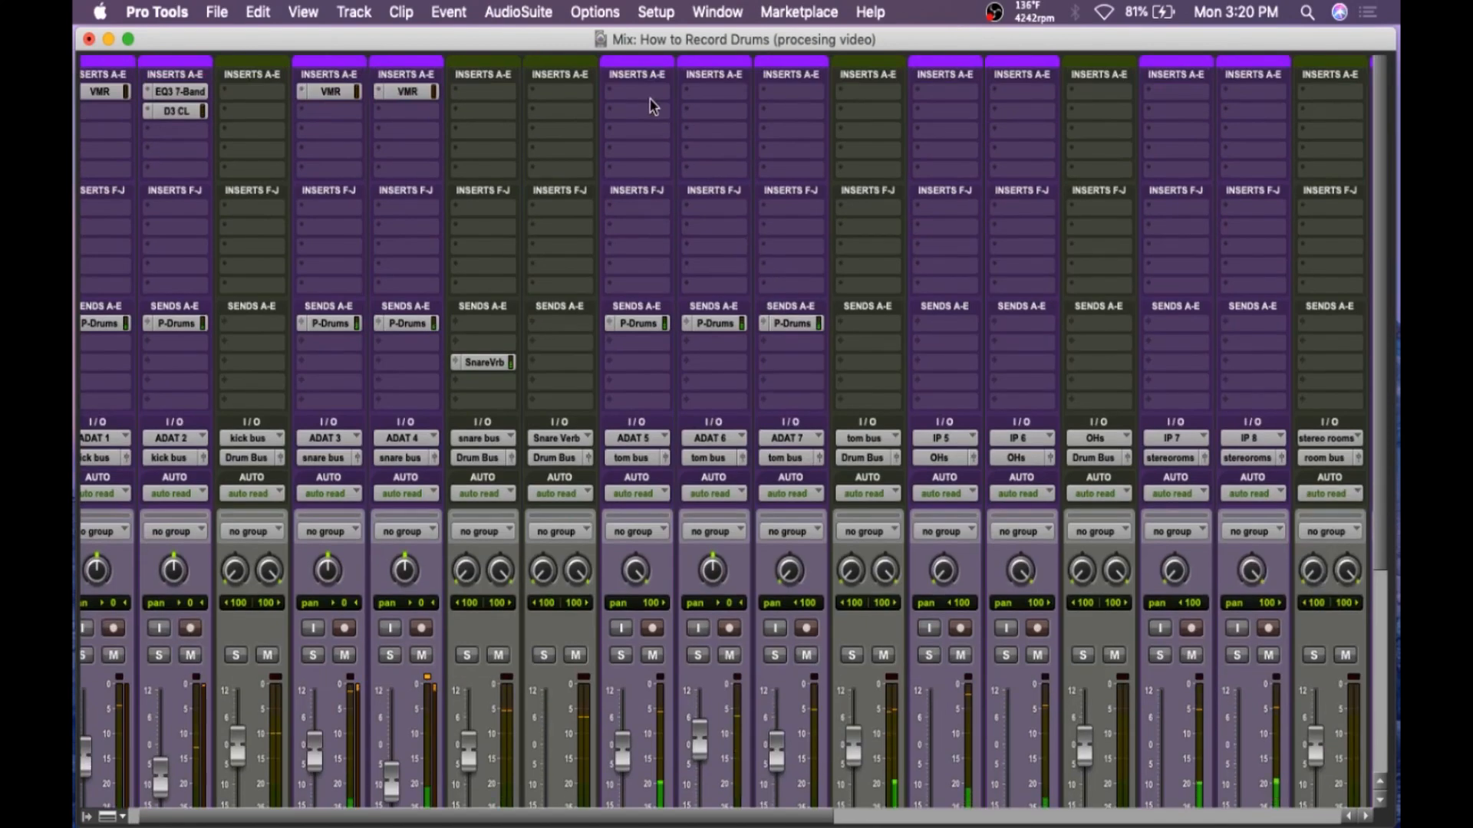
pyautogui.scroll(-5, 753, 289)
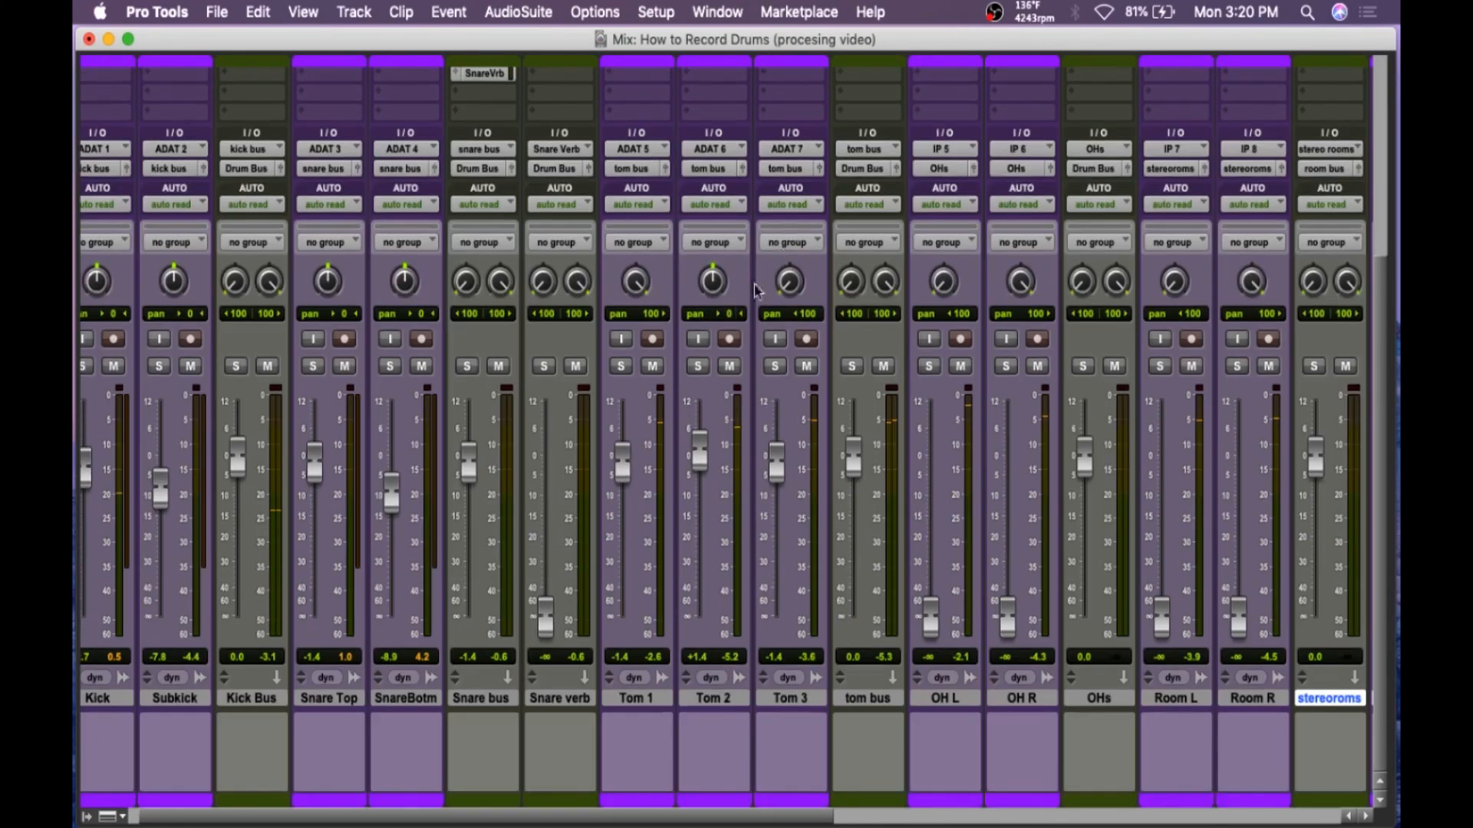
pyautogui.click(620, 367)
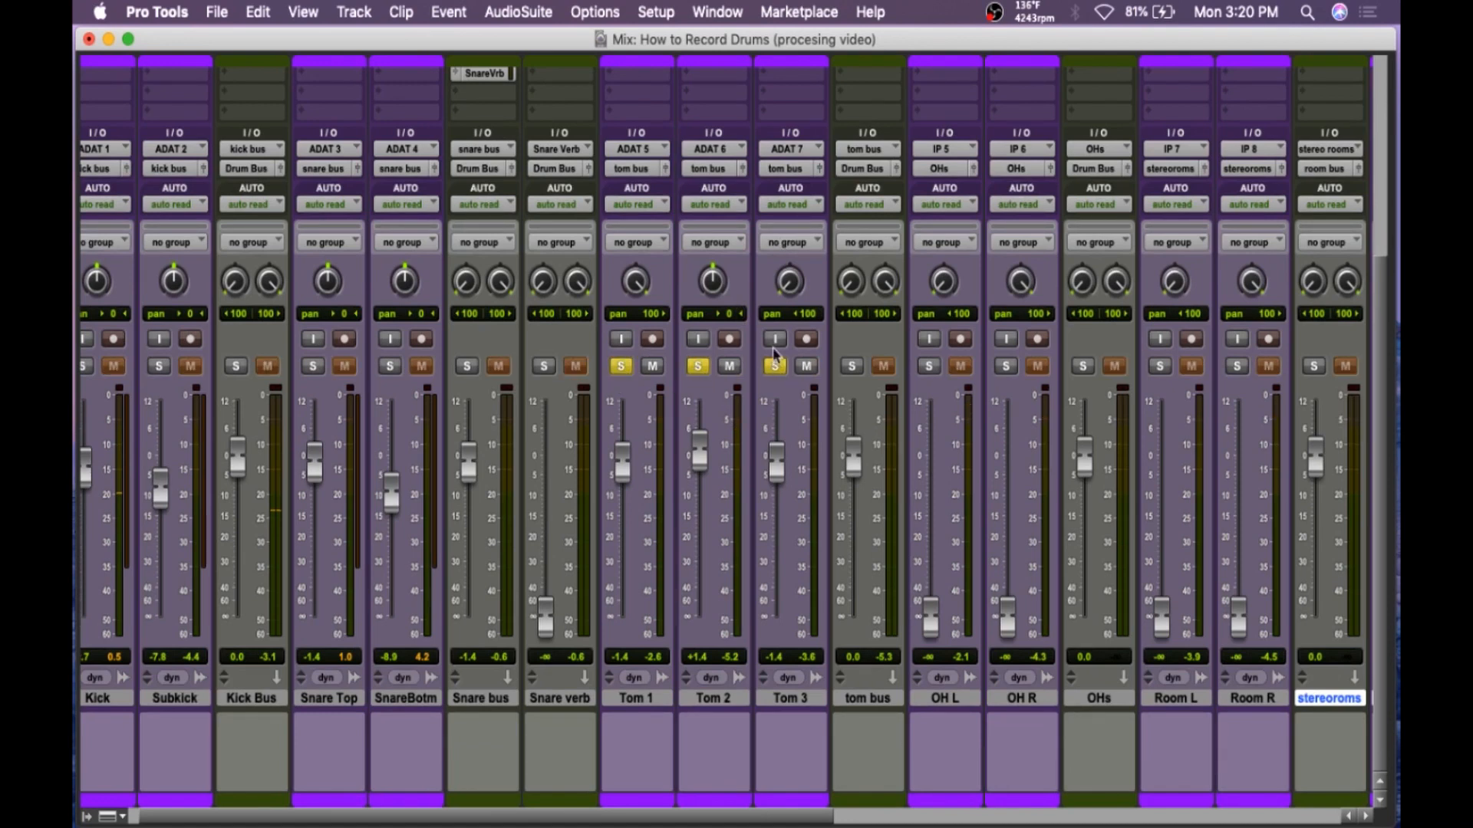
pyautogui.scroll(5, 729, 240)
pyautogui.click(630, 99)
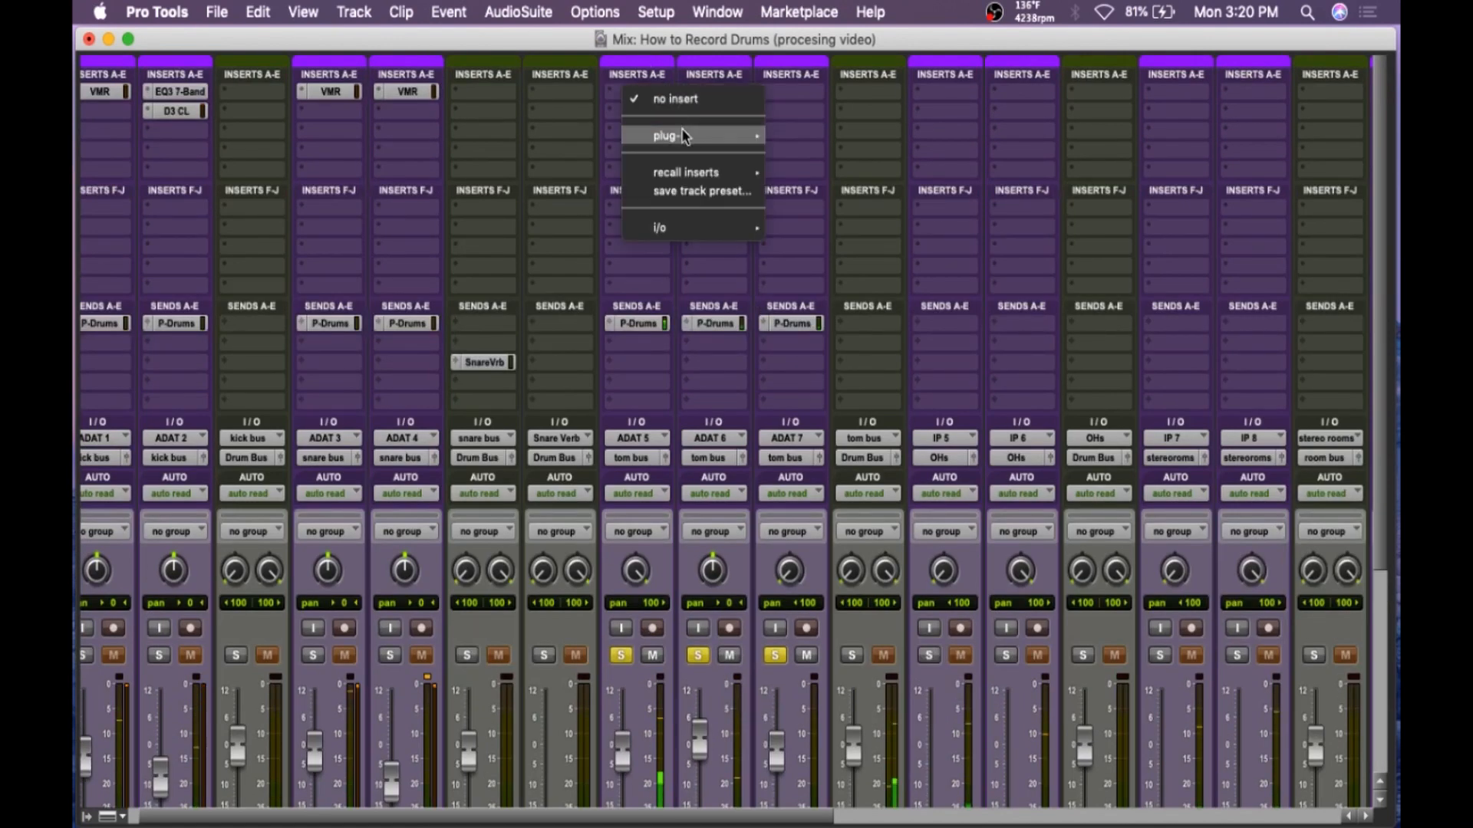
pyautogui.moveTo(681, 135)
pyautogui.moveTo(821, 159)
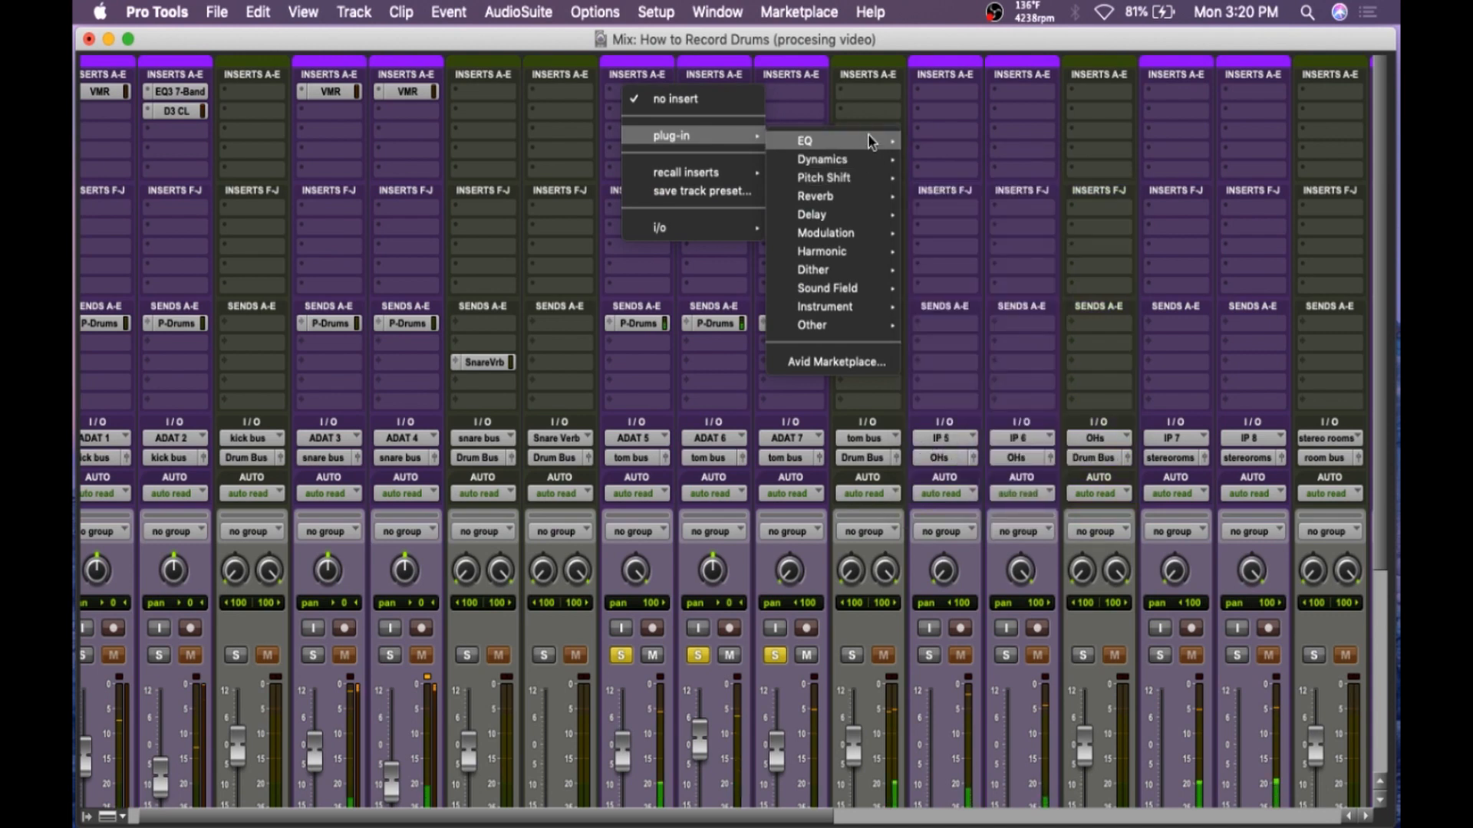
pyautogui.click(908, 109)
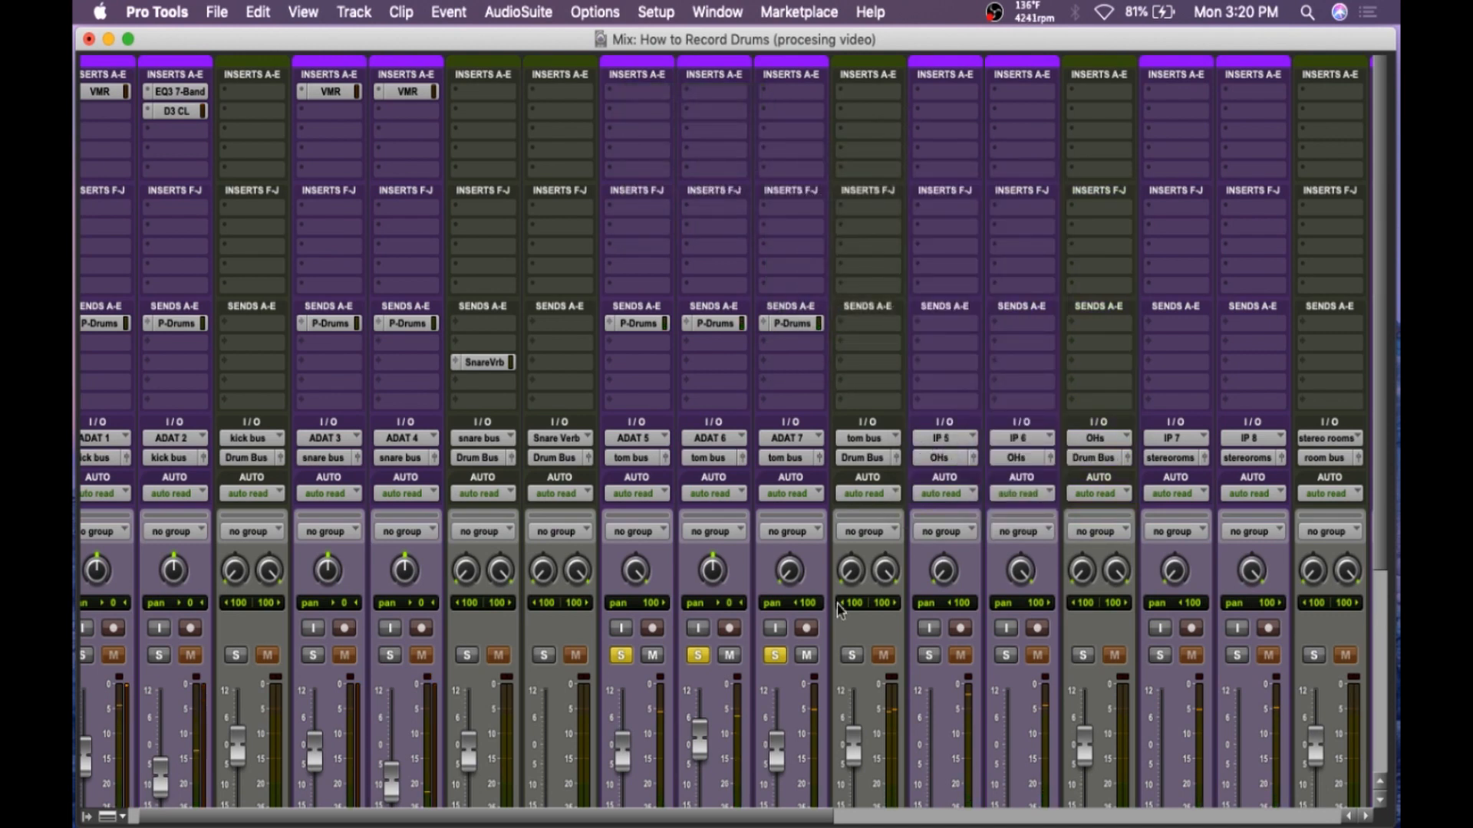
# - Put the voice over2 track in solo-safe mode
pyautogui.scroll(-5, 846, 612)
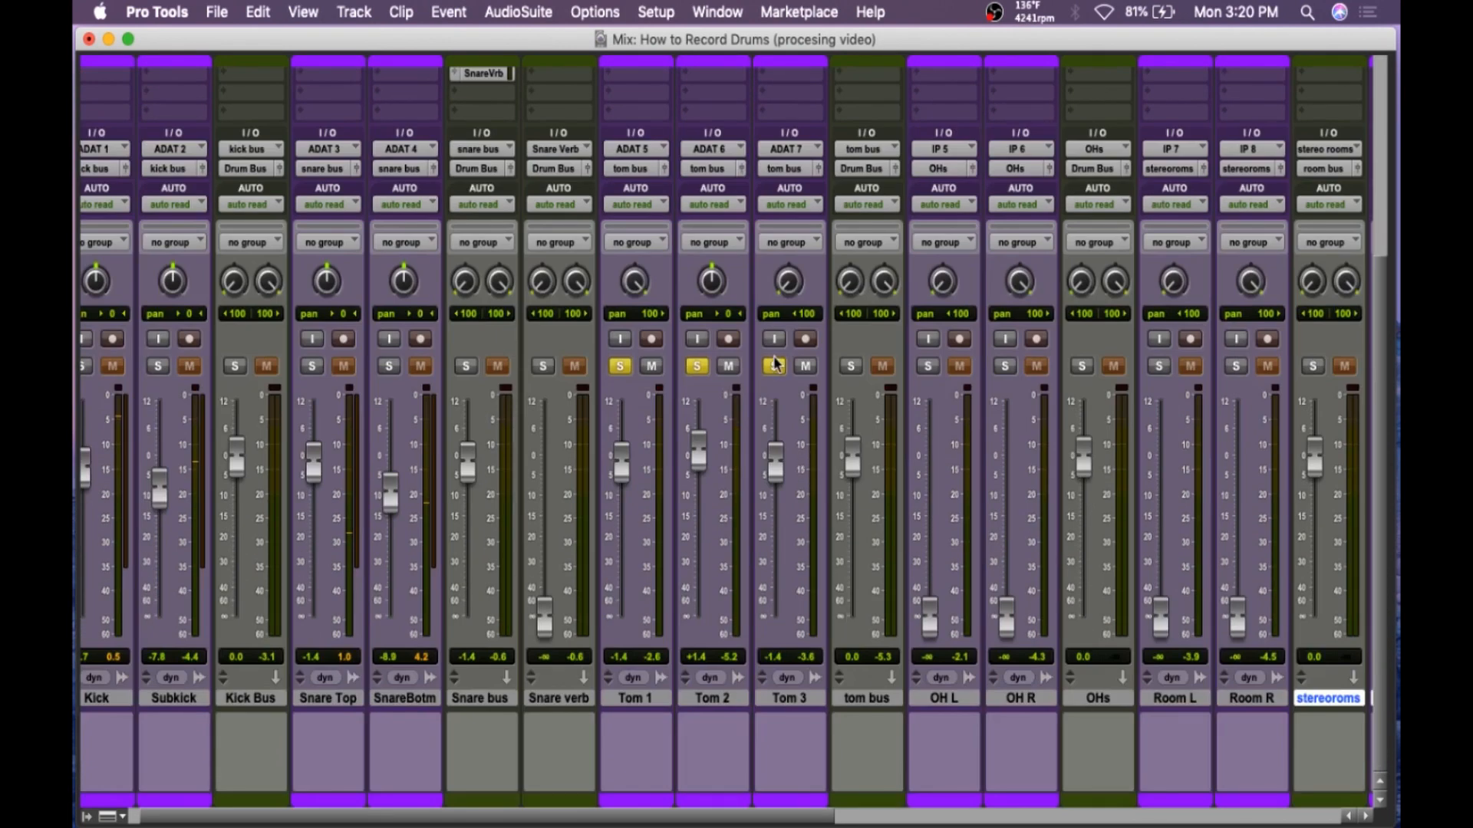
pyautogui.hscroll(10, 917, 383)
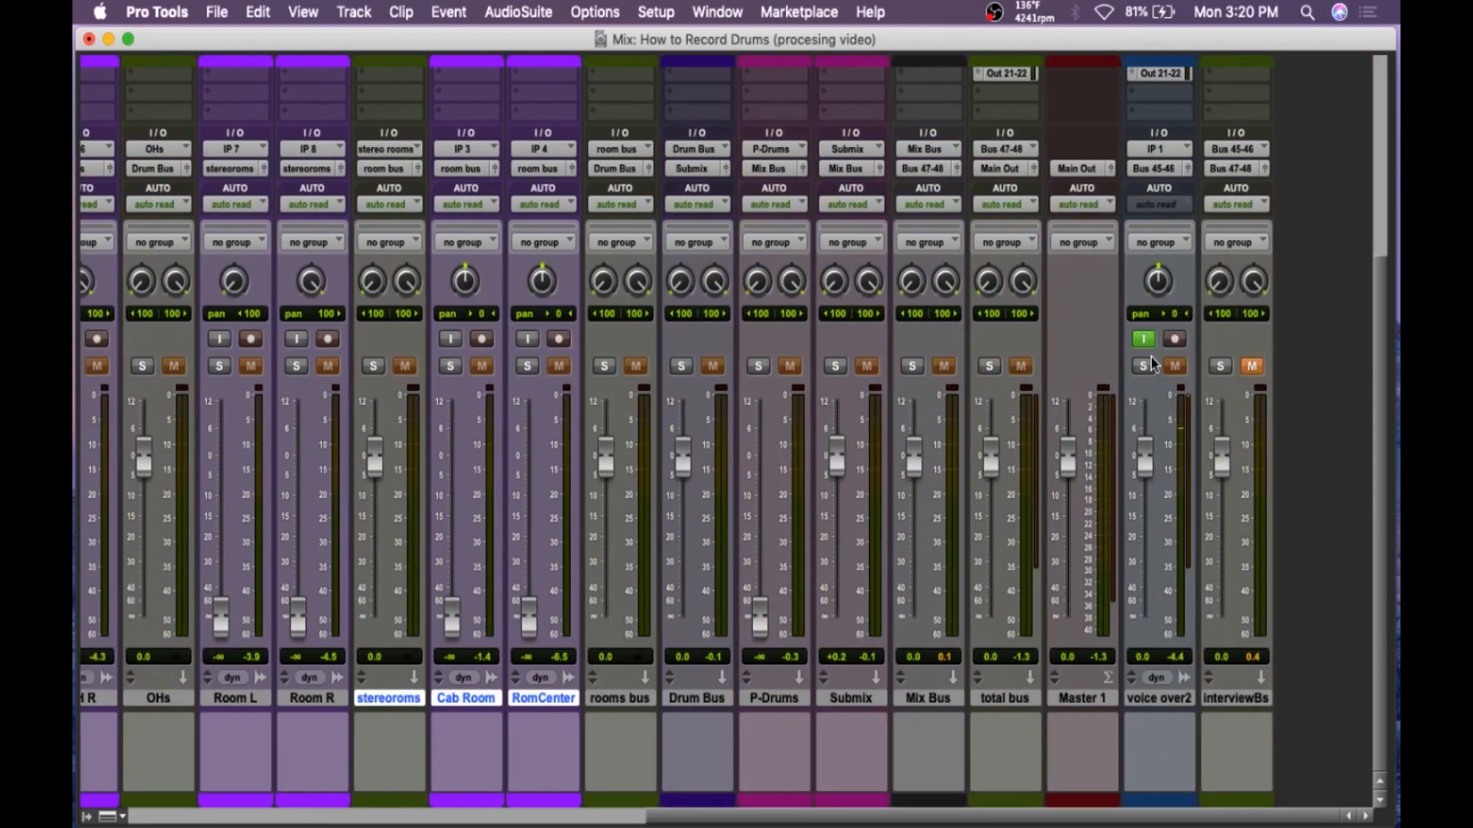
pyautogui.hscroll(-1, 1049, 398)
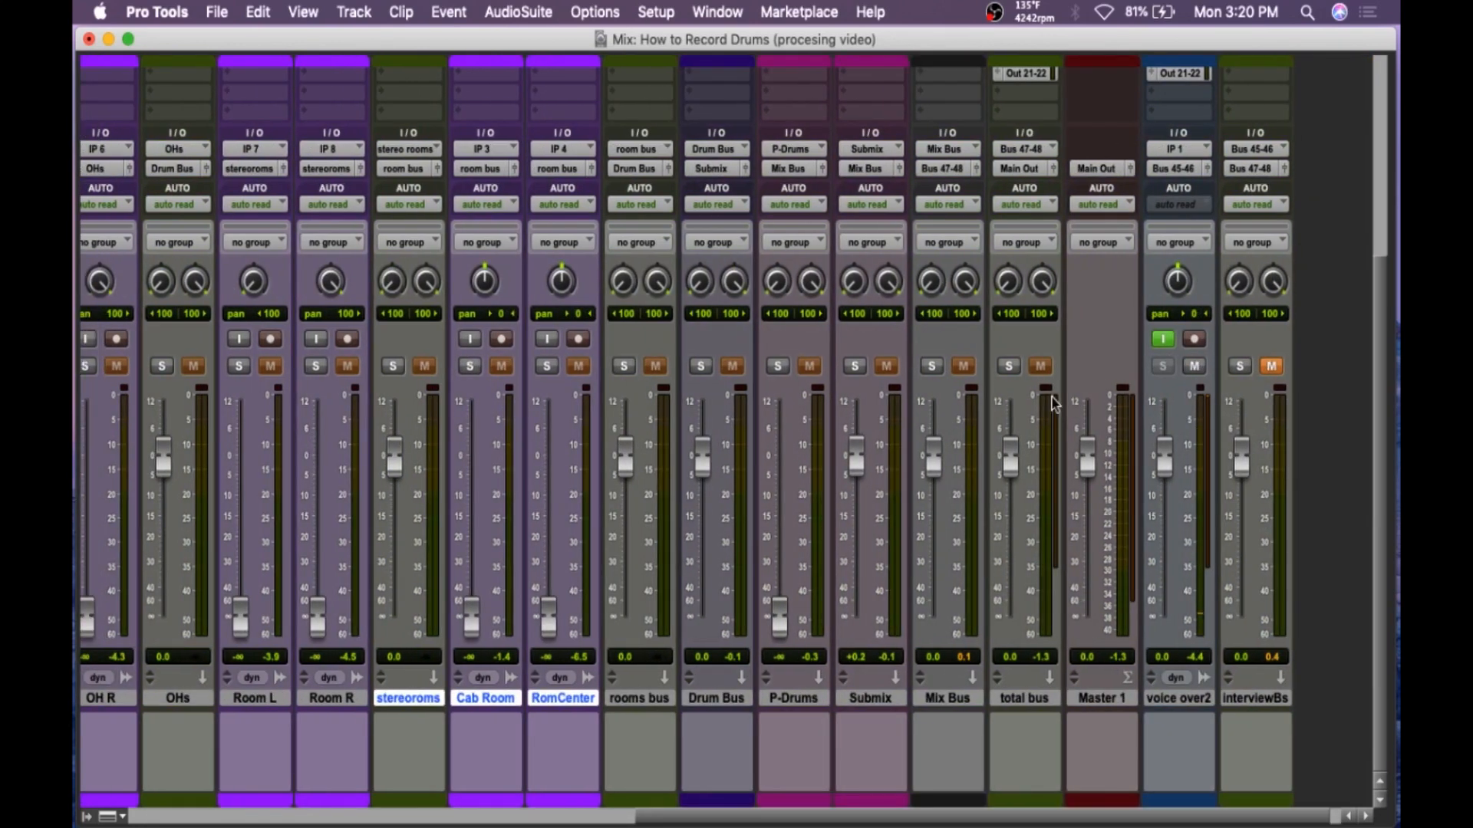
pyautogui.hscroll(-10, 1053, 404)
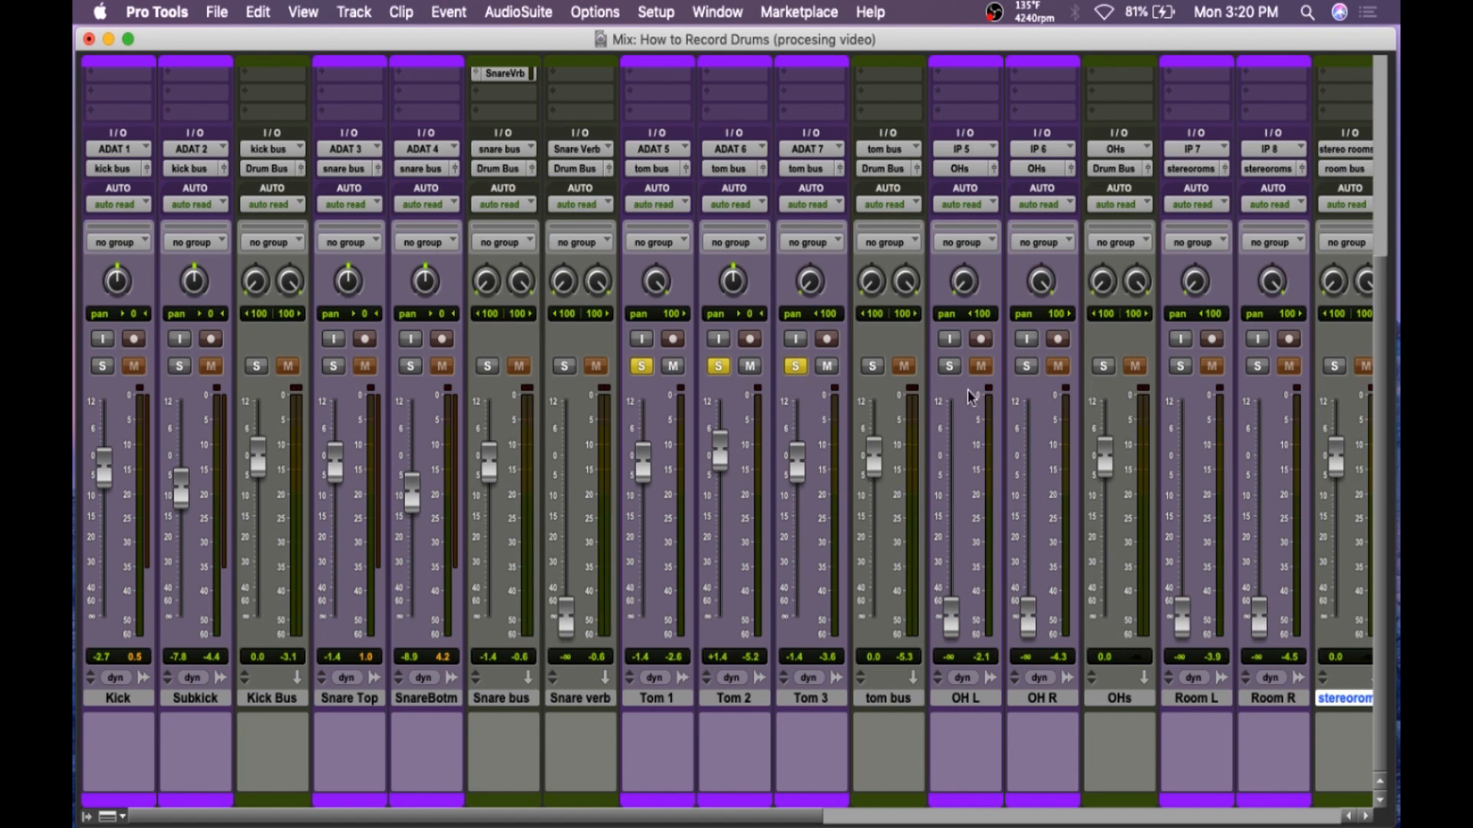
pyautogui.hscroll(10, 963, 396)
pyautogui.hscroll(-10, 961, 396)
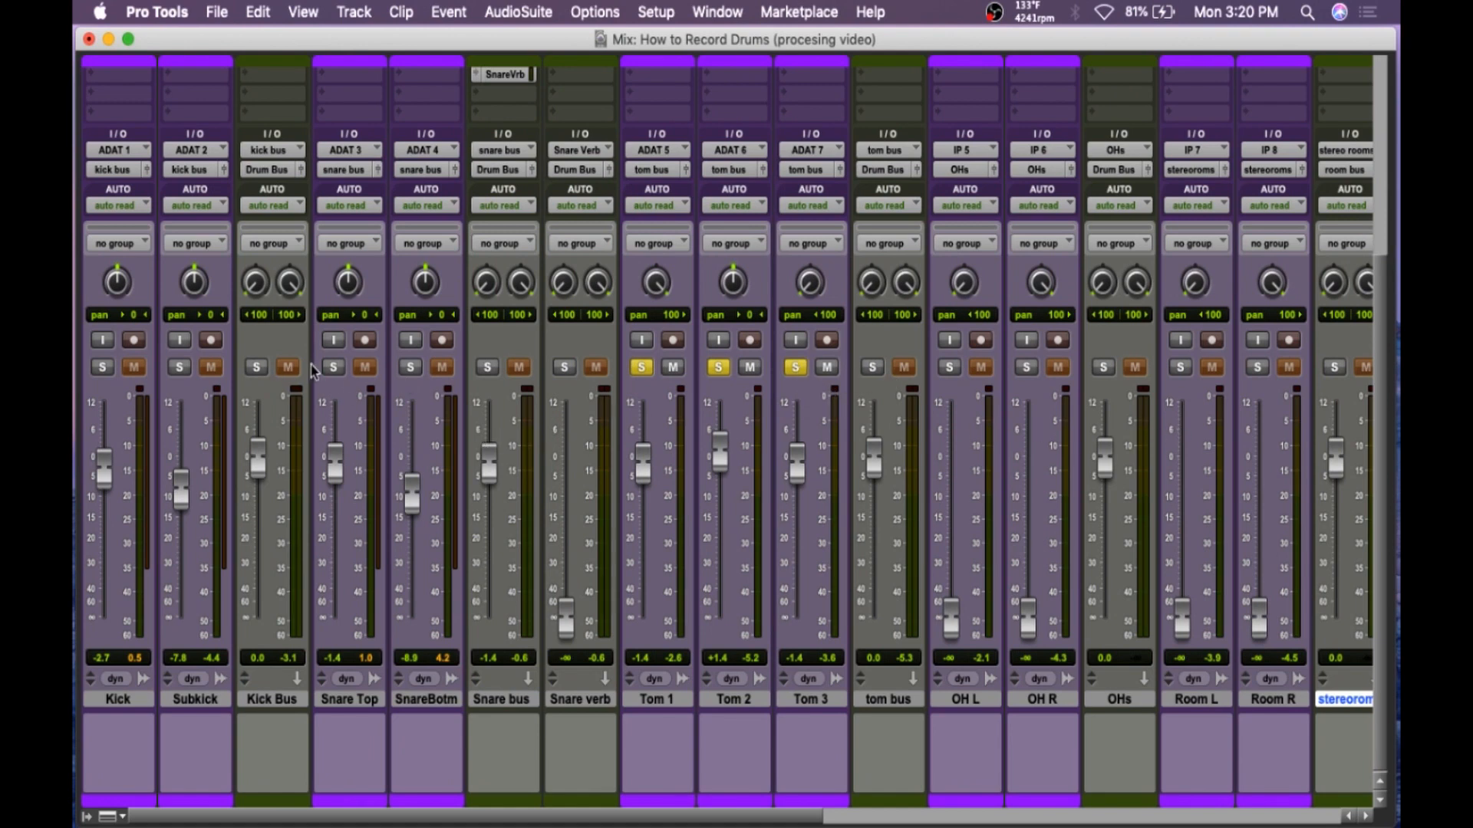
# - Solo-safe the Kick Bus, Snare bus, Snare verb, tom bus, OHs, stereo rooms and rooms bus auxes
pyautogui.keyDown('super'); pyautogui.click(256, 367); pyautogui.keyUp('super')
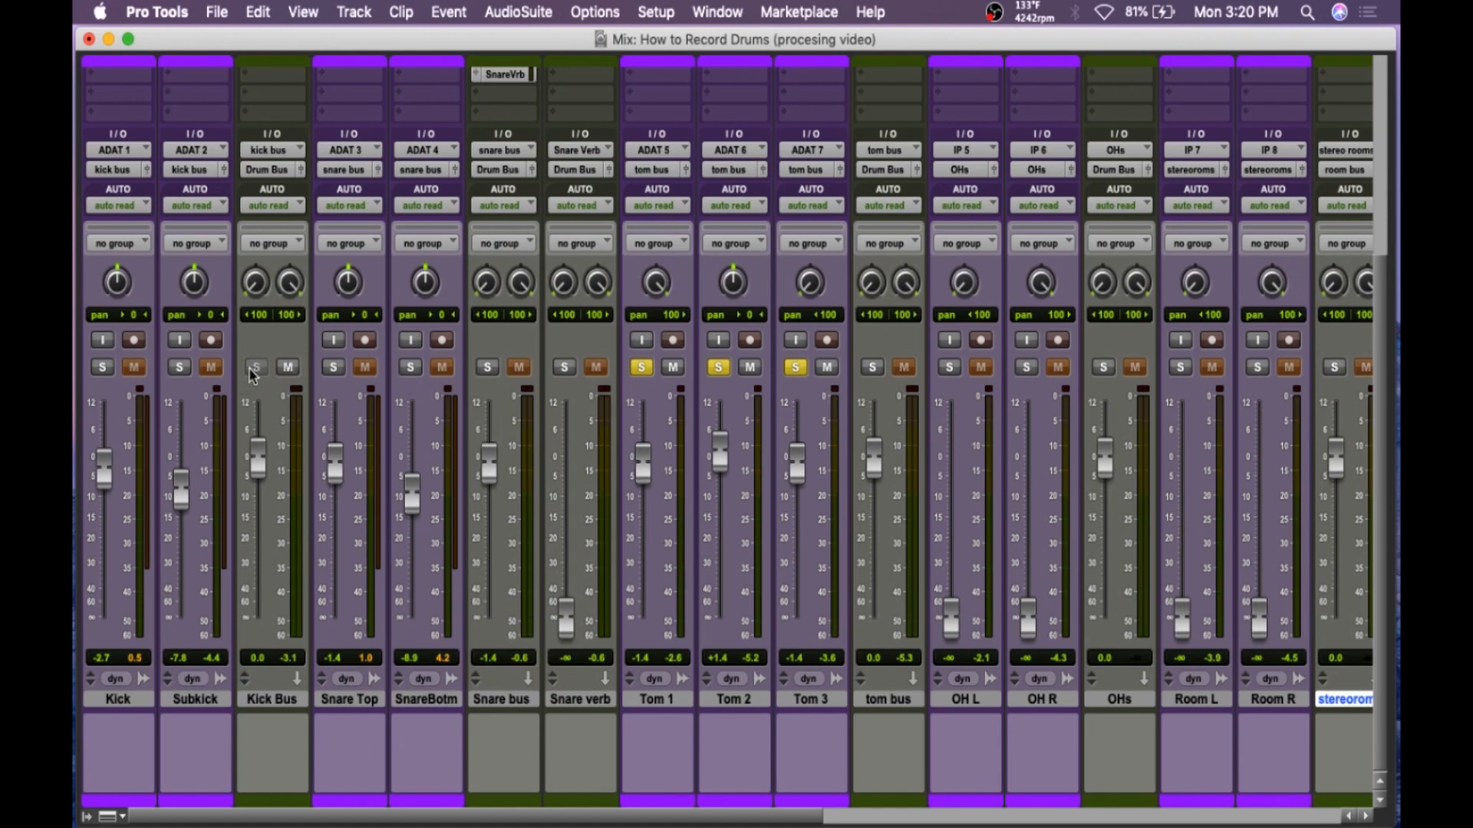
pyautogui.keyDown('super'); pyautogui.click(487, 367); pyautogui.keyUp('super')
pyautogui.keyDown('super'); pyautogui.click(872, 369); pyautogui.keyUp('super')
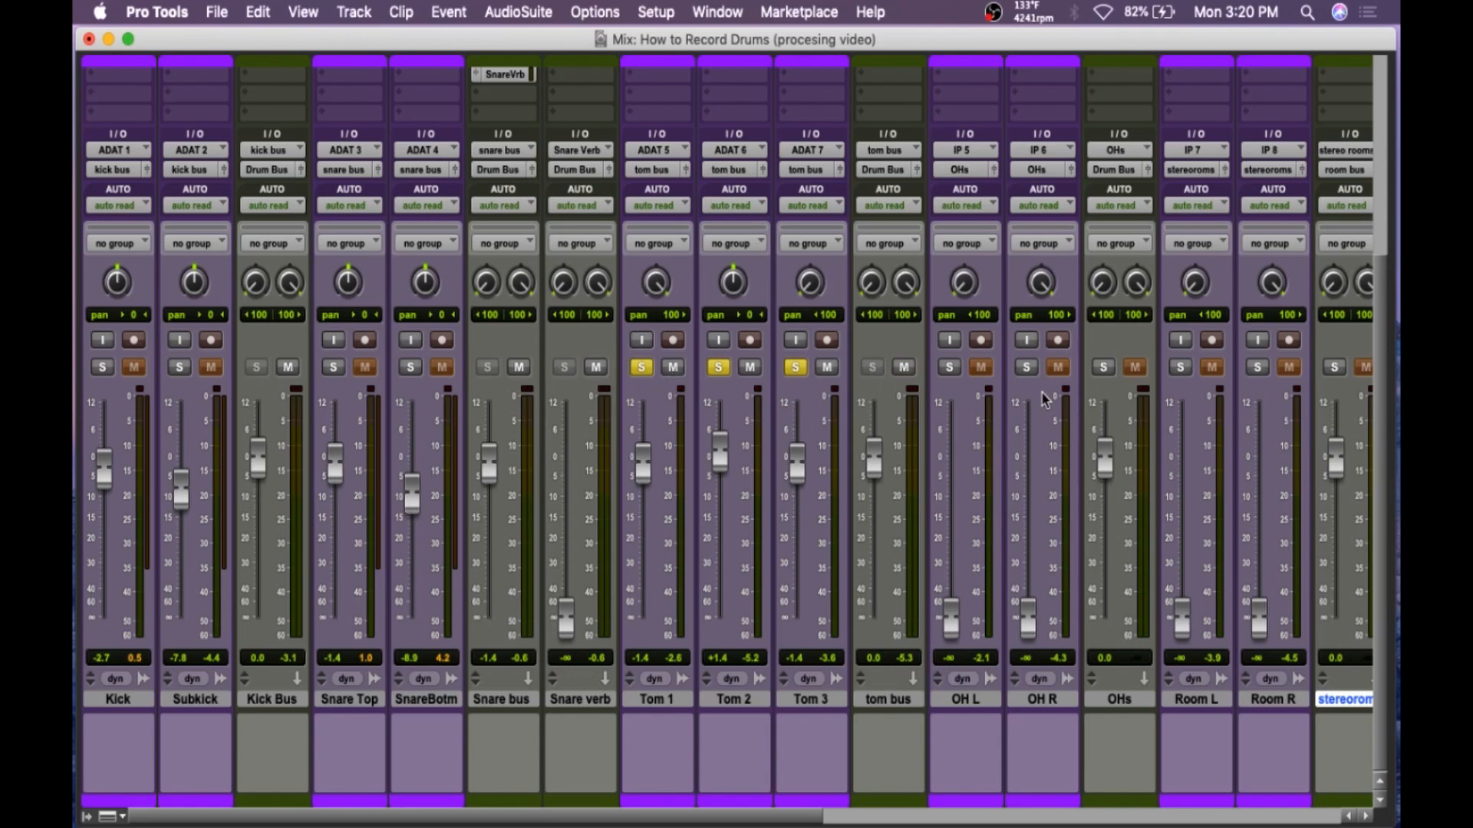
pyautogui.hscroll(3, 1146, 383)
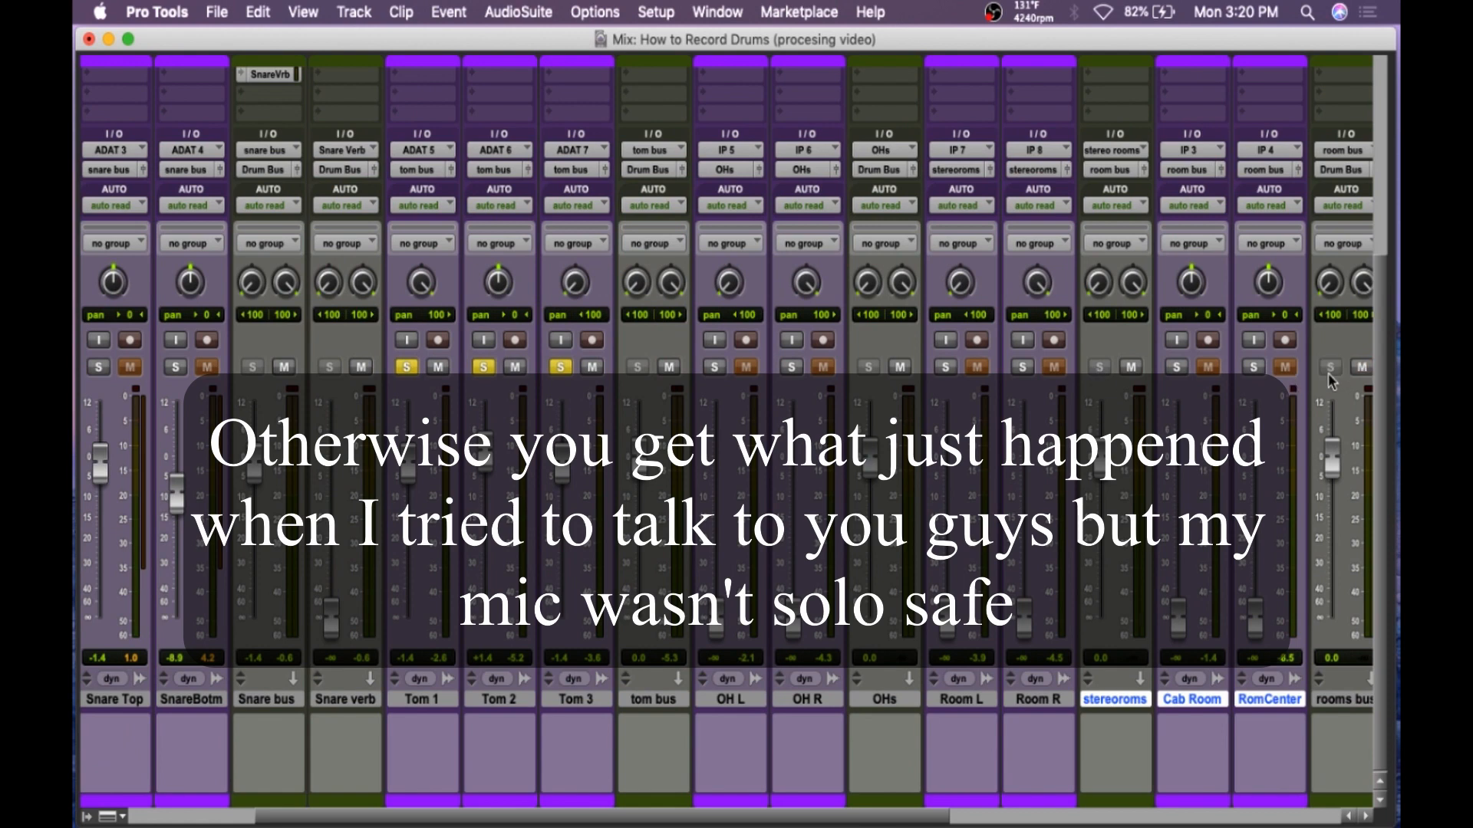
pyautogui.hscroll(4, 1331, 381)
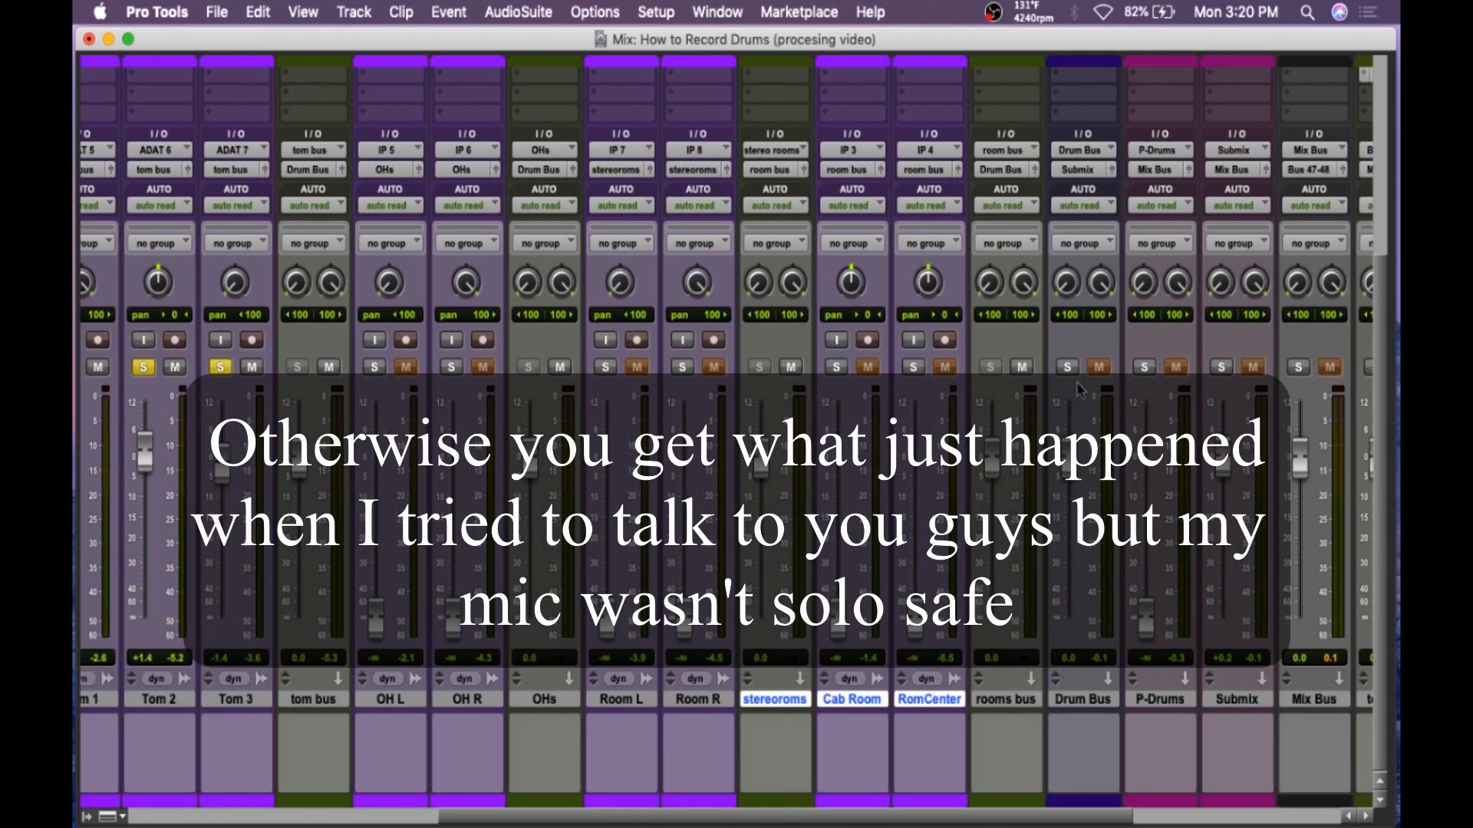
# - Solo-safe the Drum Bus, Submix, Mix Bus and total bus tracks, leaving P-Drums out
pyautogui.keyDown('super'); pyautogui.click(1067, 368); pyautogui.keyUp('super')
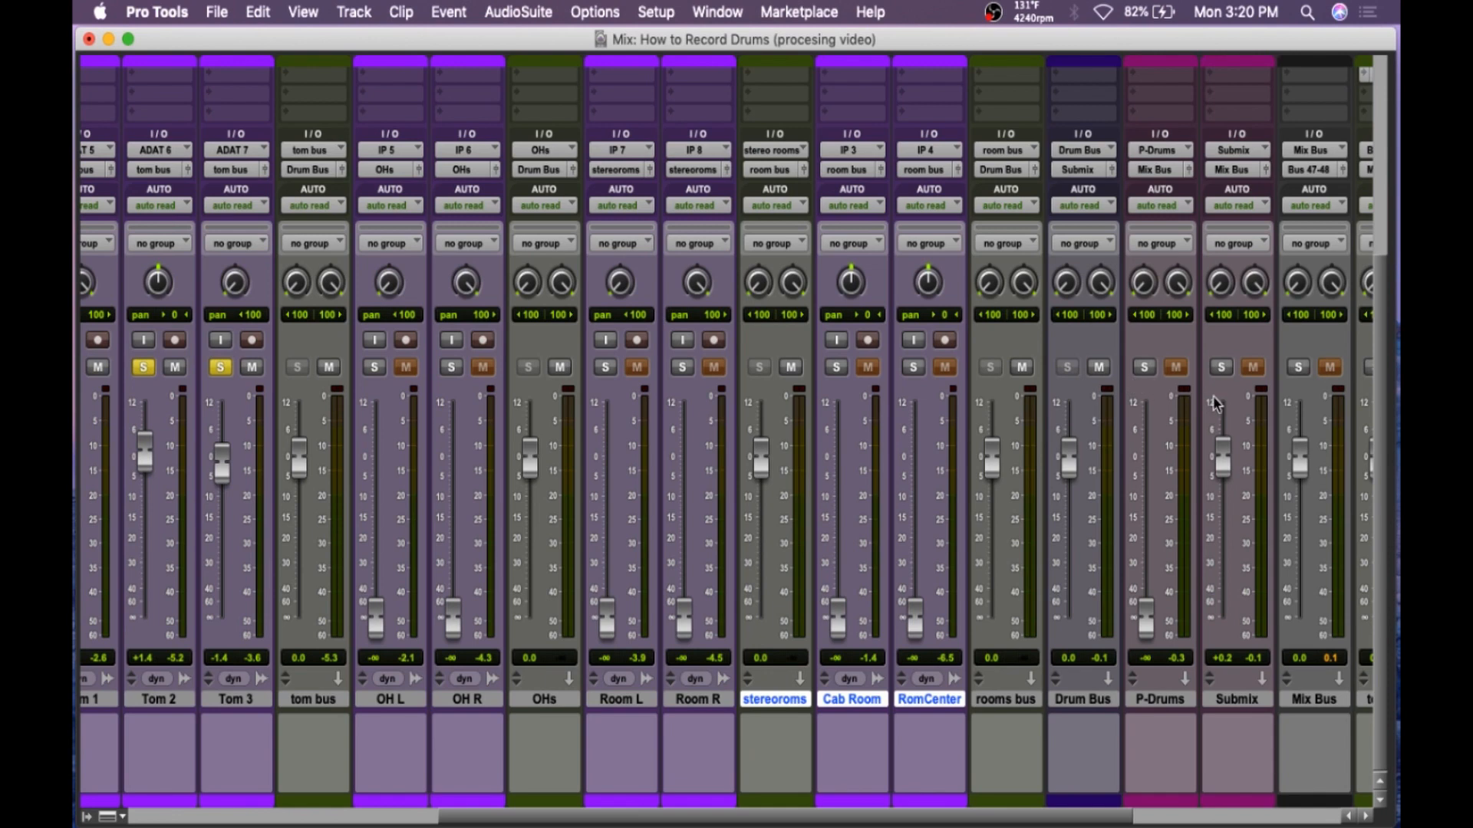
pyautogui.keyDown('super'); pyautogui.click(1297, 369); pyautogui.keyUp('super')
pyautogui.hscroll(2, 1292, 370)
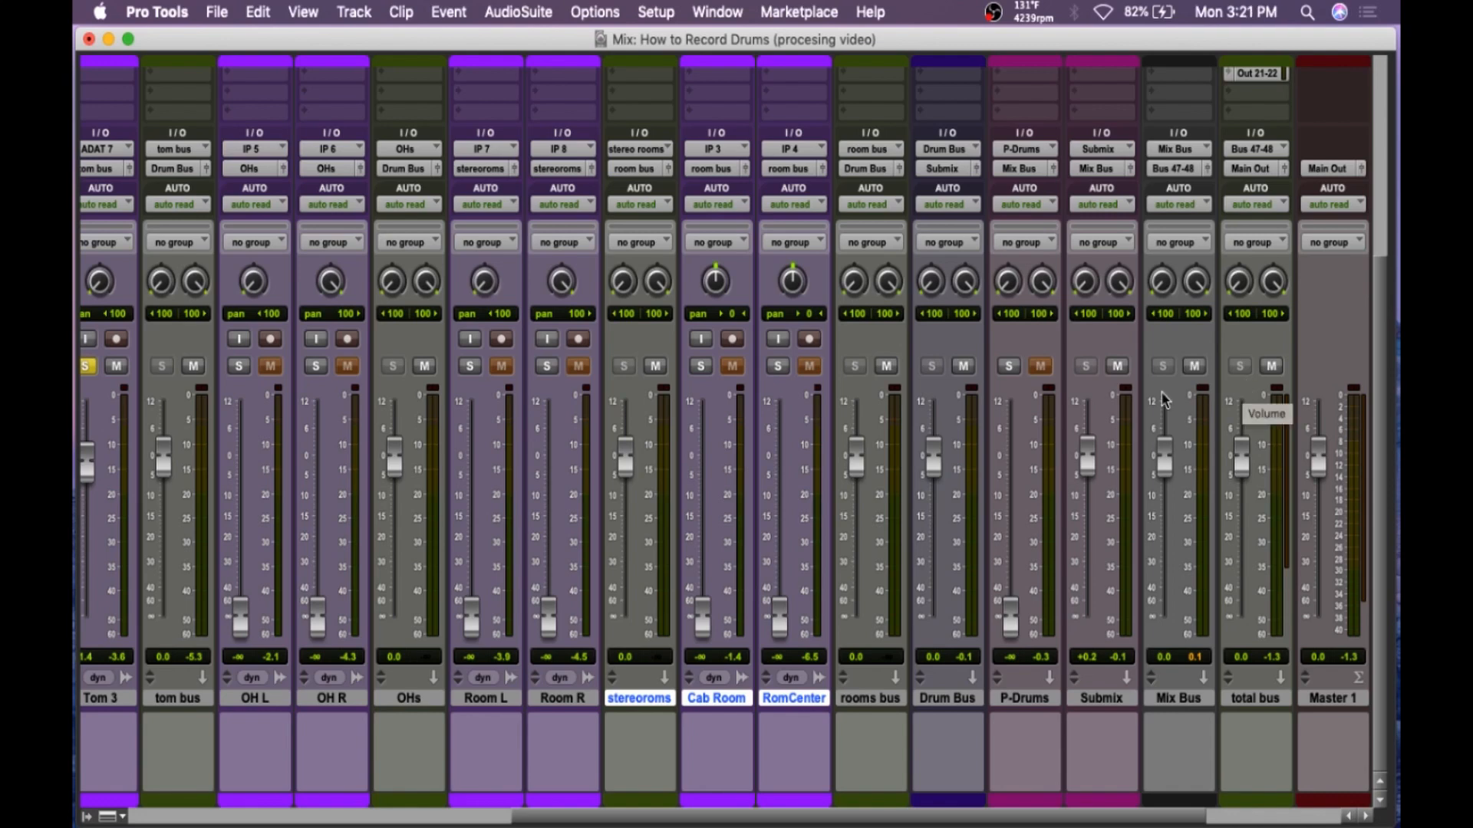
# - Insert the mono Dyn3 Expander/Gate plug-in in Tom 1's first insert slot
pyautogui.hscroll(-9, 1146, 389)
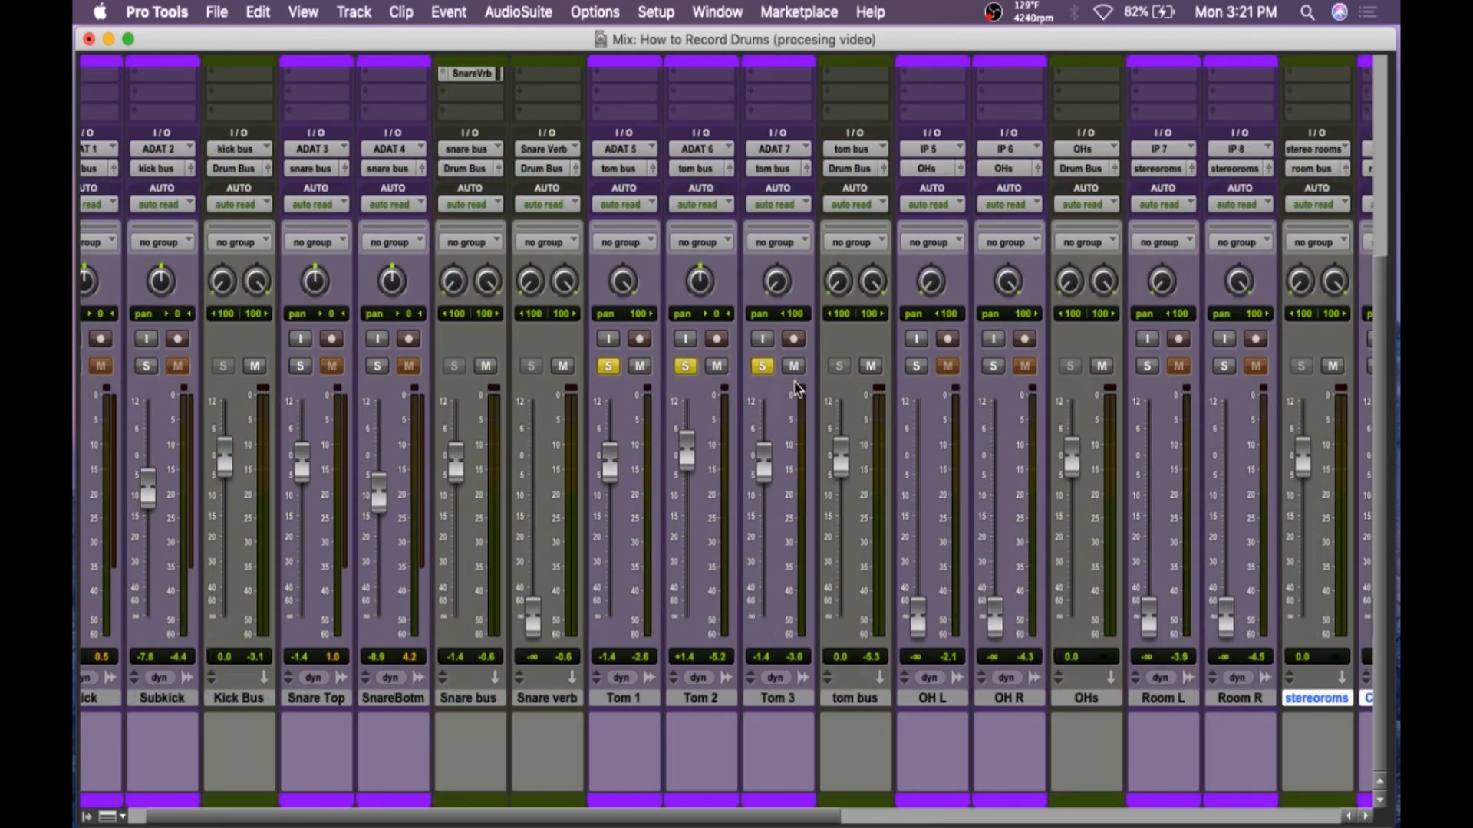
pyautogui.scroll(5, 731, 362)
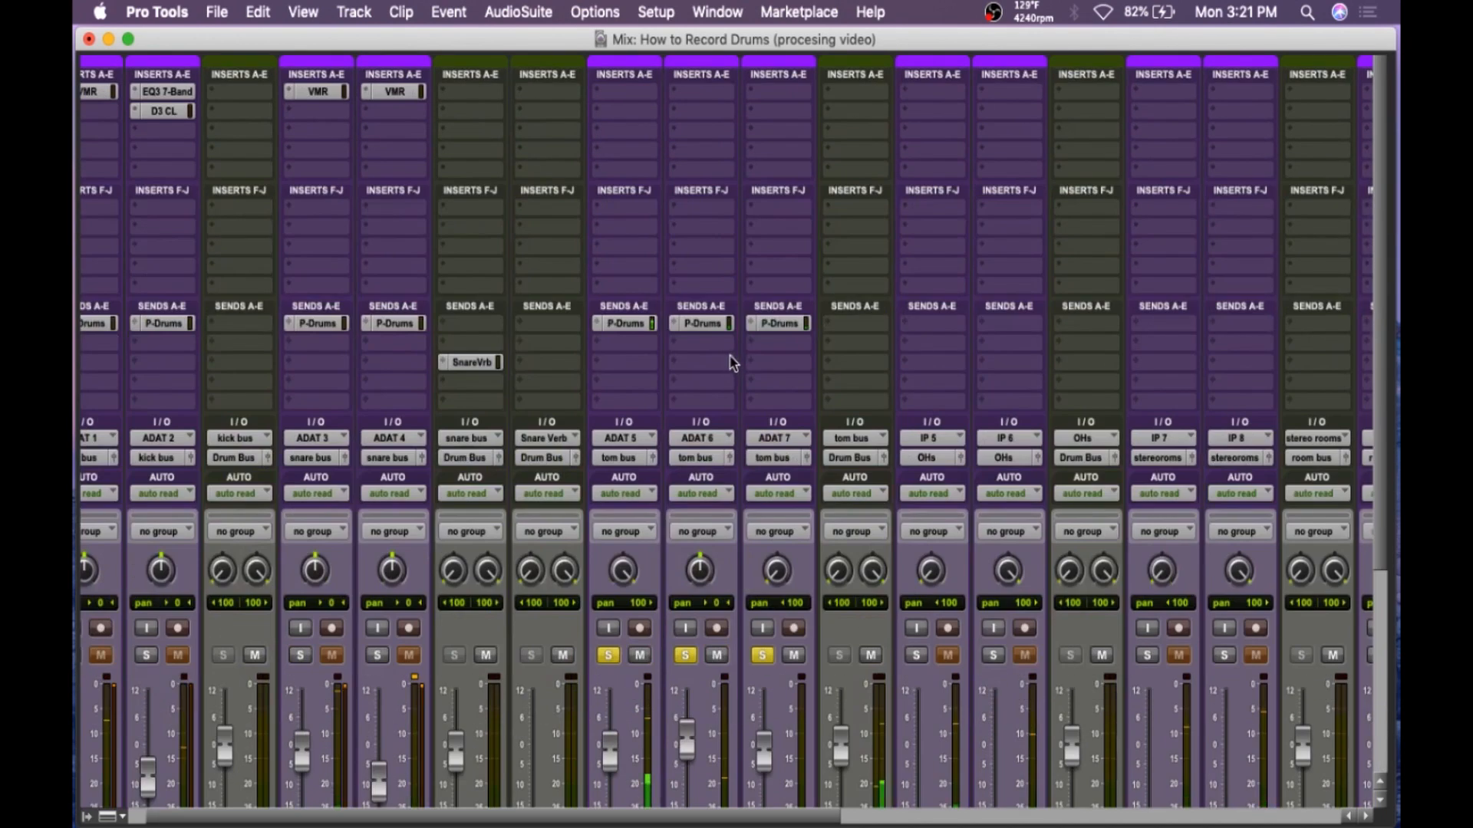
pyautogui.click(633, 106)
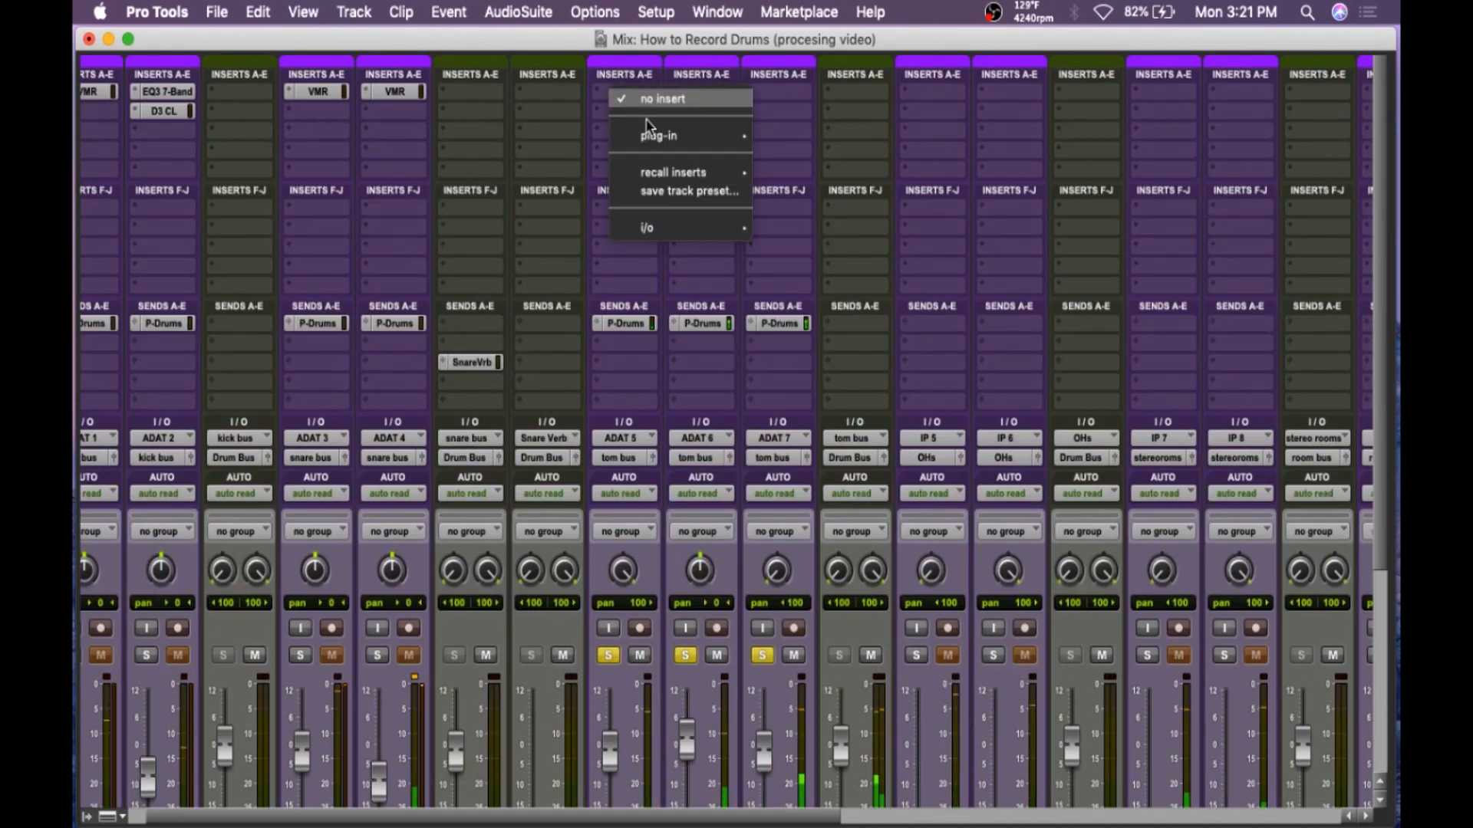
pyautogui.click(819, 114)
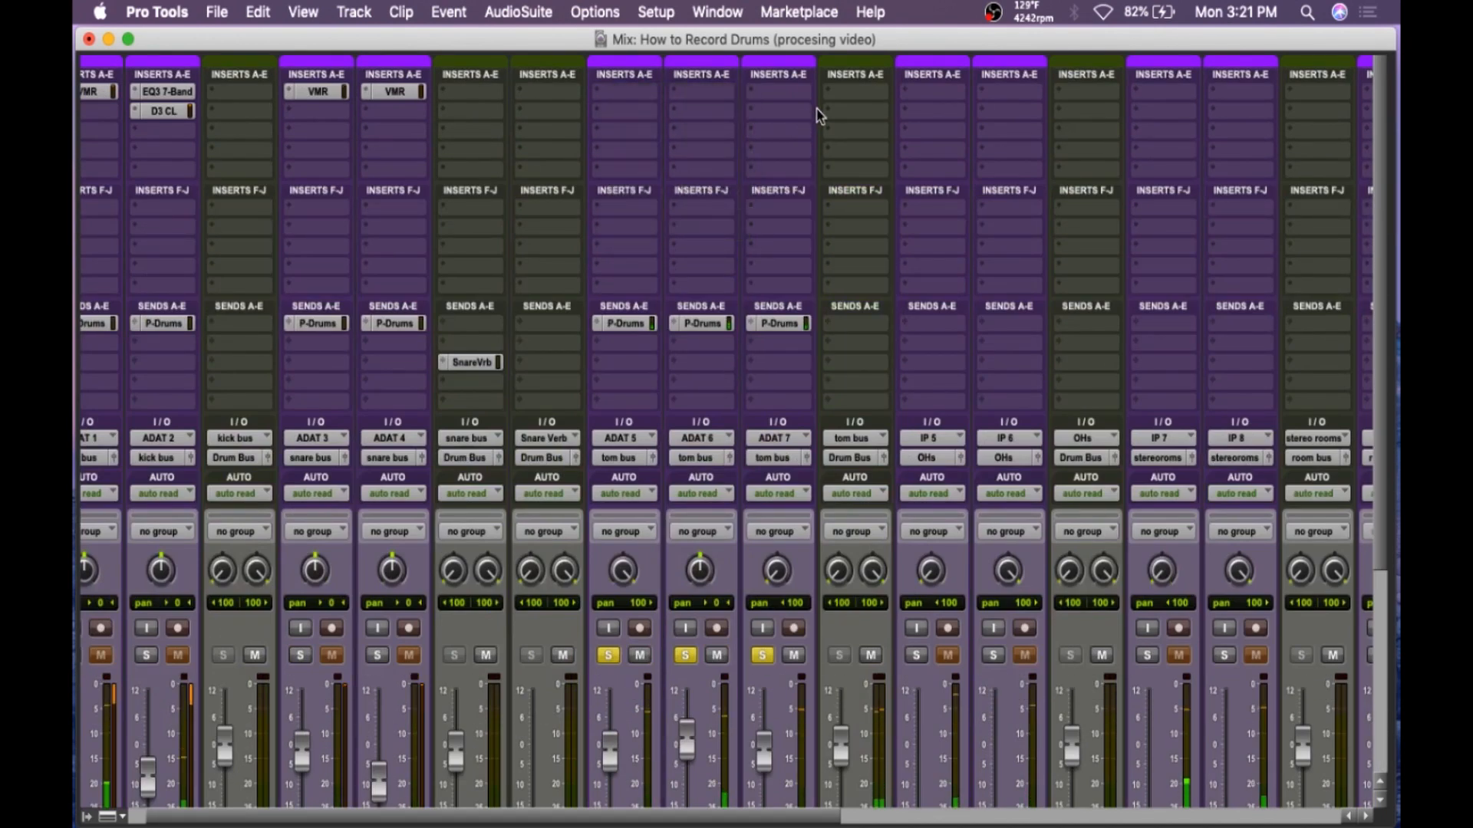
pyautogui.click(616, 100)
pyautogui.moveTo(679, 136)
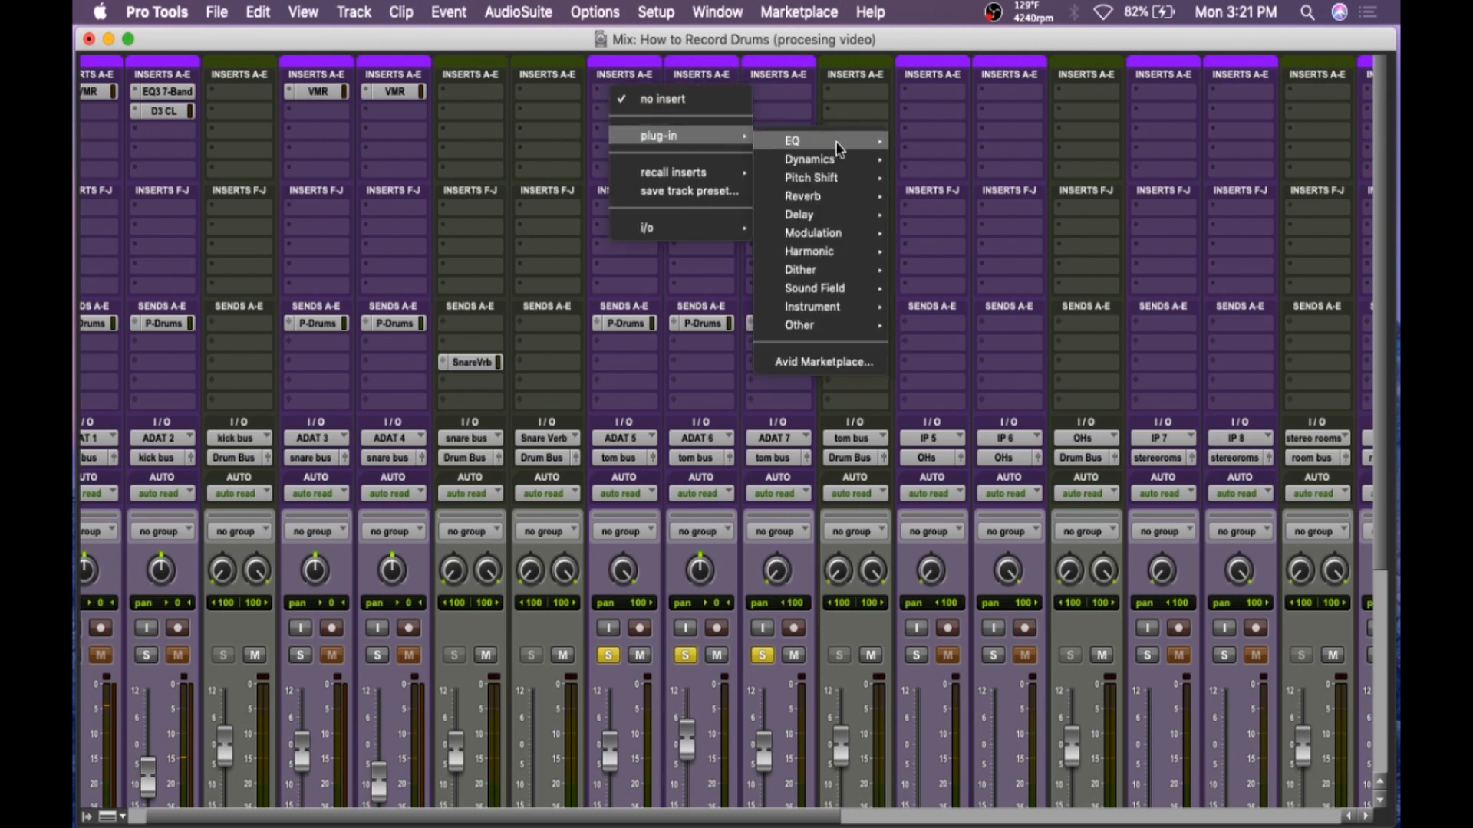
pyautogui.moveTo(844, 143)
pyautogui.moveTo(860, 180)
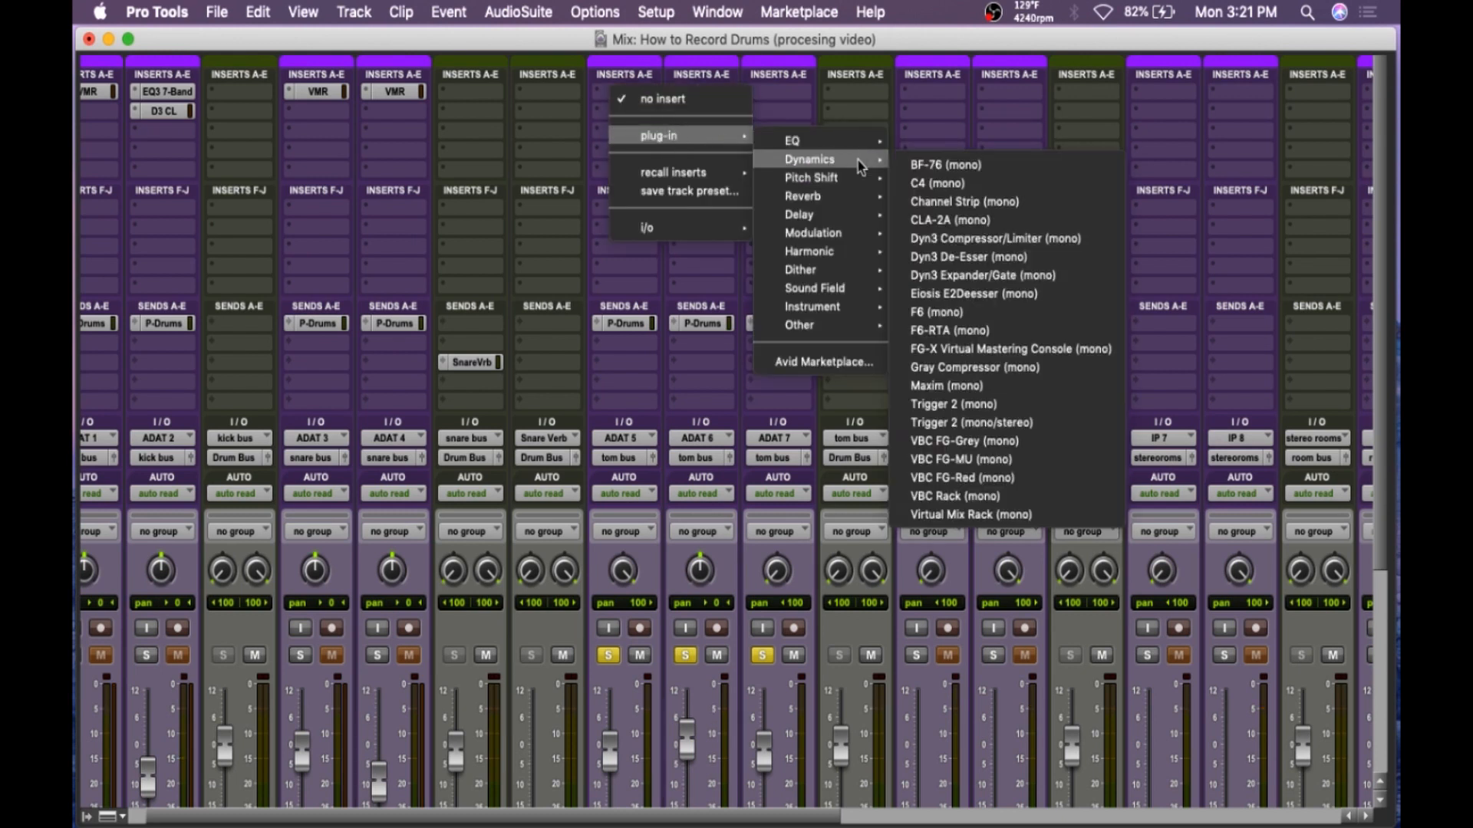
pyautogui.click(1045, 277)
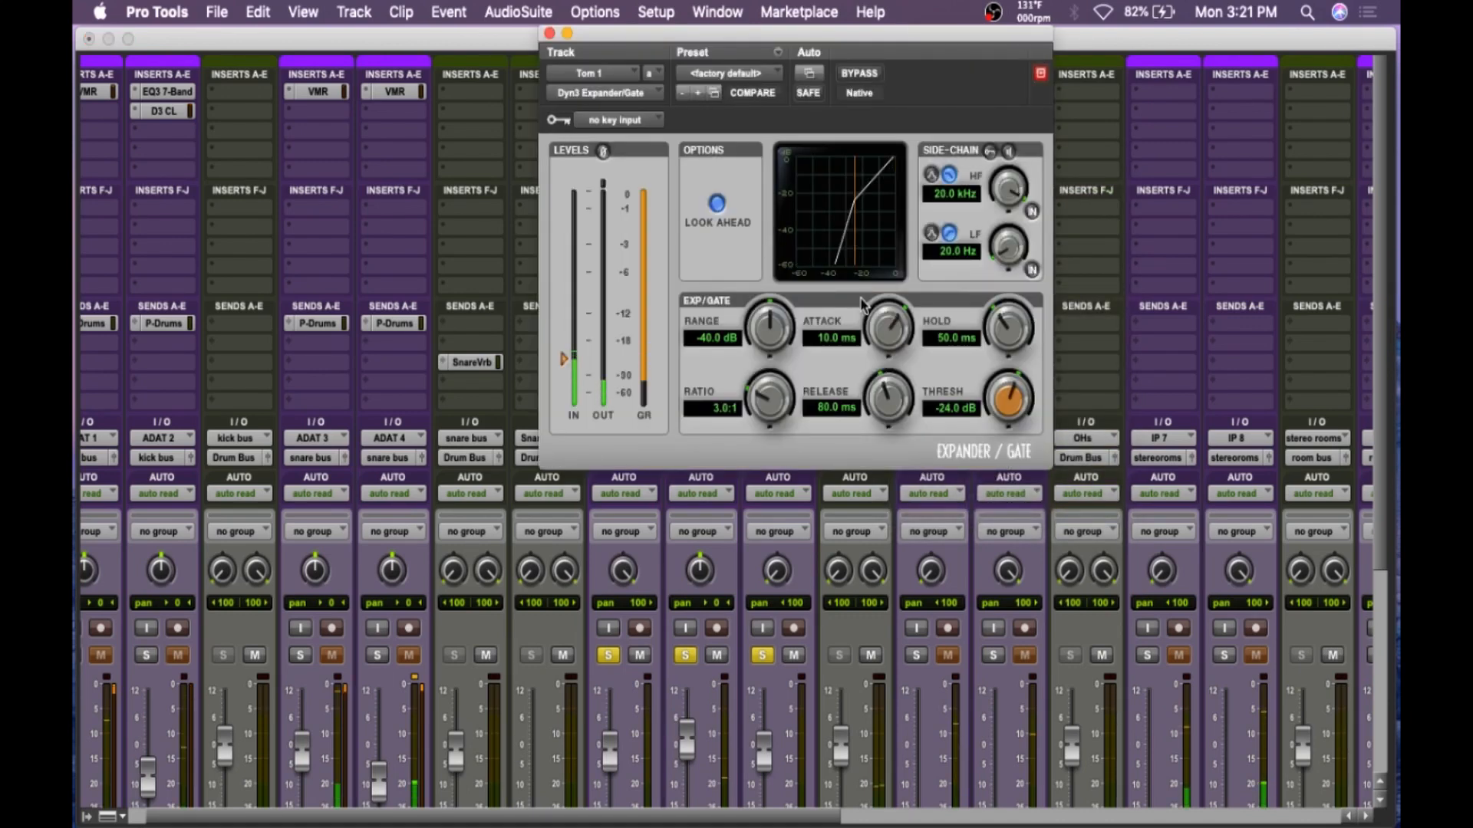
# - Load the Snare Gate SC preset on Tom 1's gate, set its threshold to -20.9 dB and close the plug-in
pyautogui.moveTo(1009, 408); pyautogui.dragTo(1011, 402)
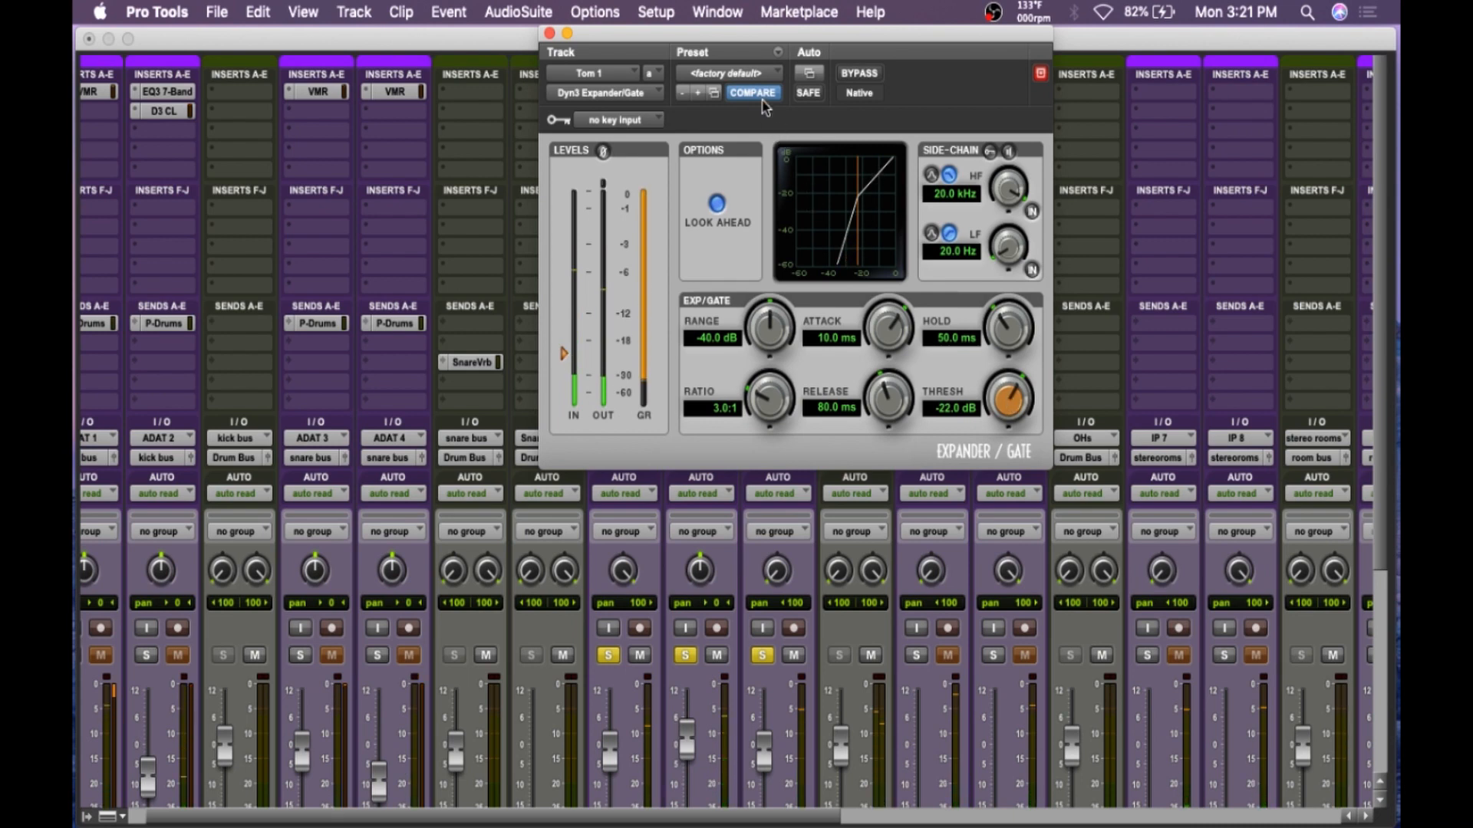
pyautogui.click(767, 69)
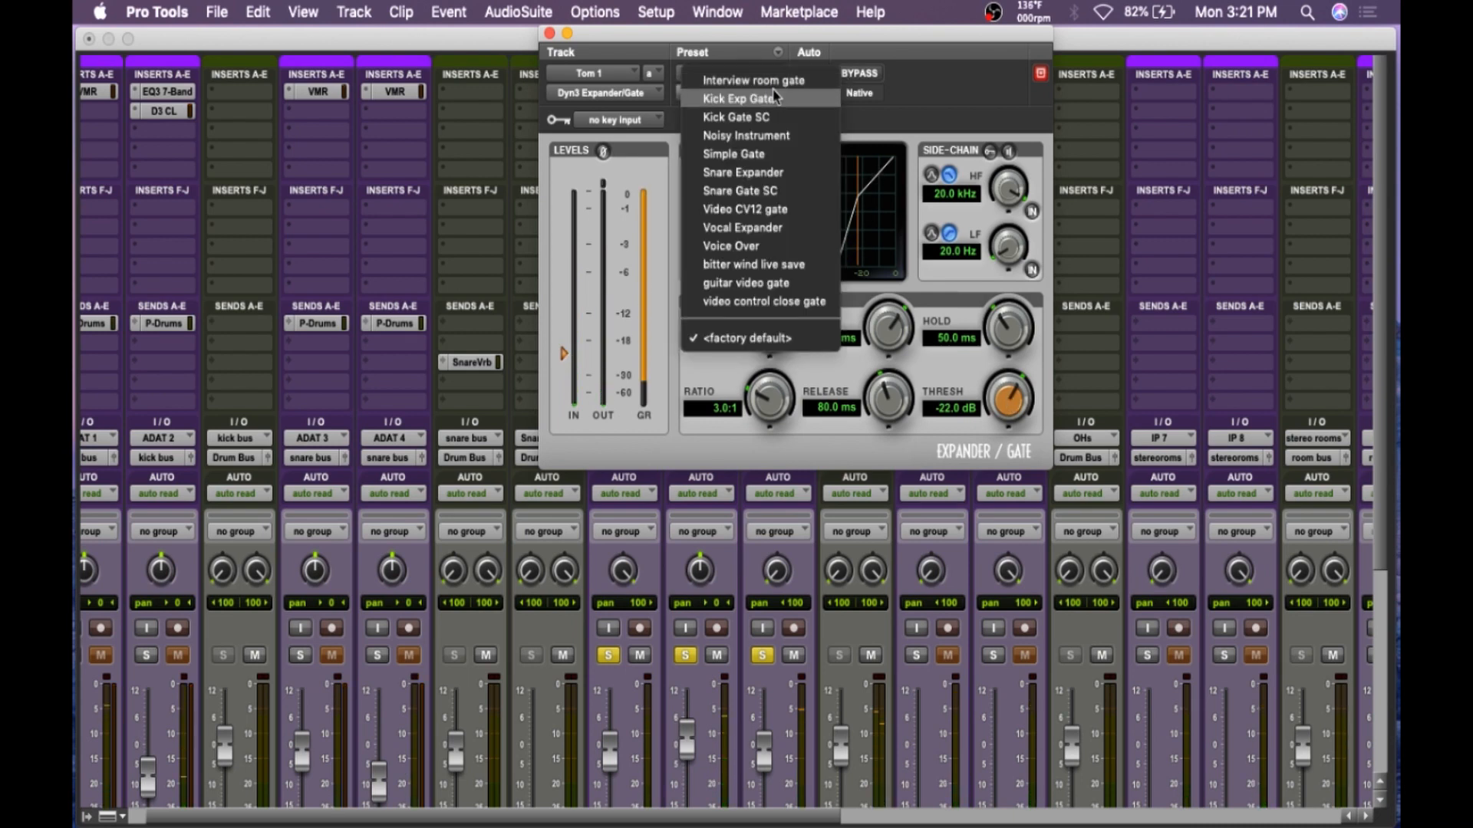
pyautogui.click(799, 191)
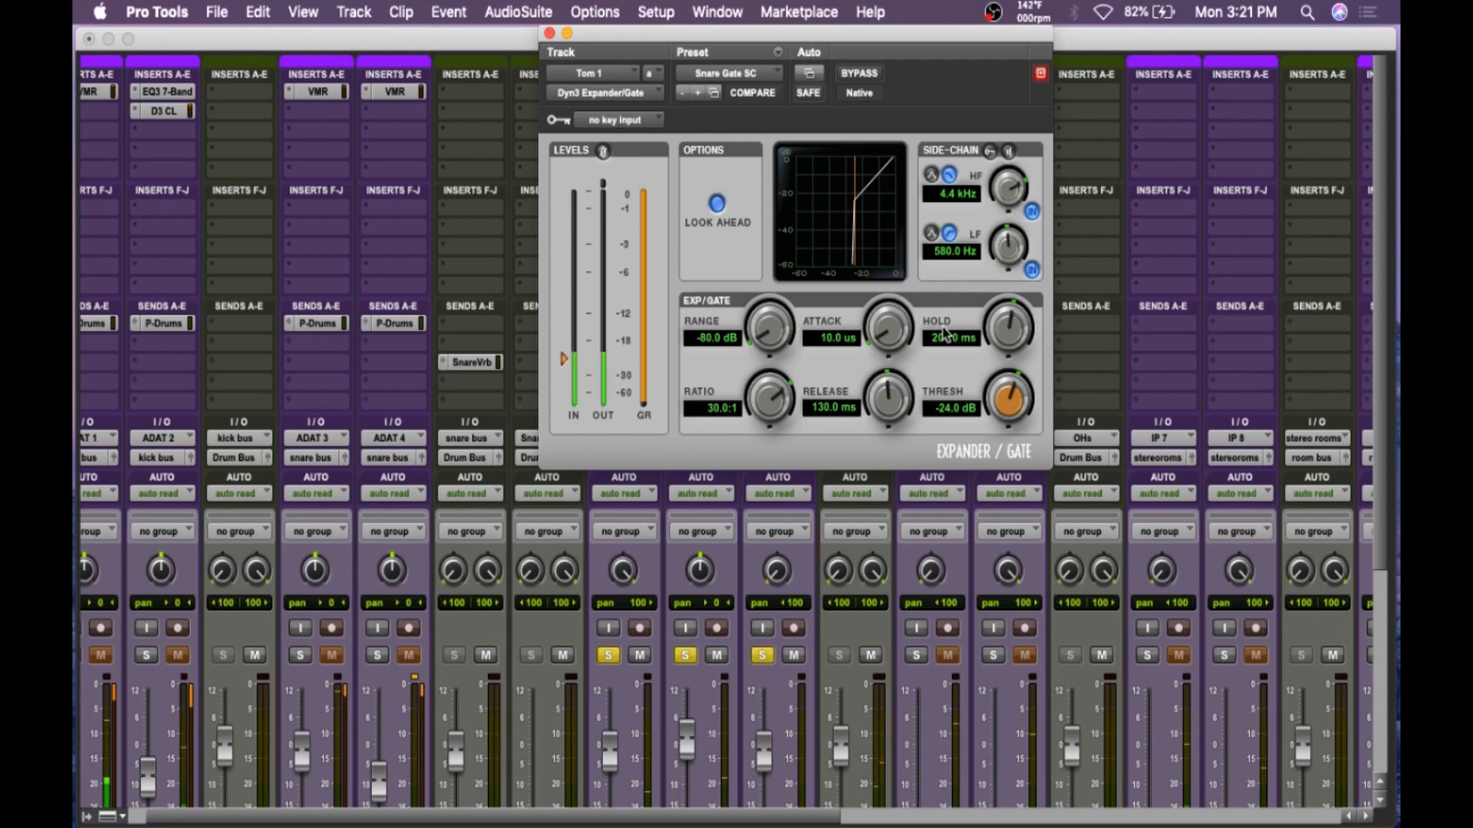
pyautogui.moveTo(1014, 405); pyautogui.dragTo(1020, 395)
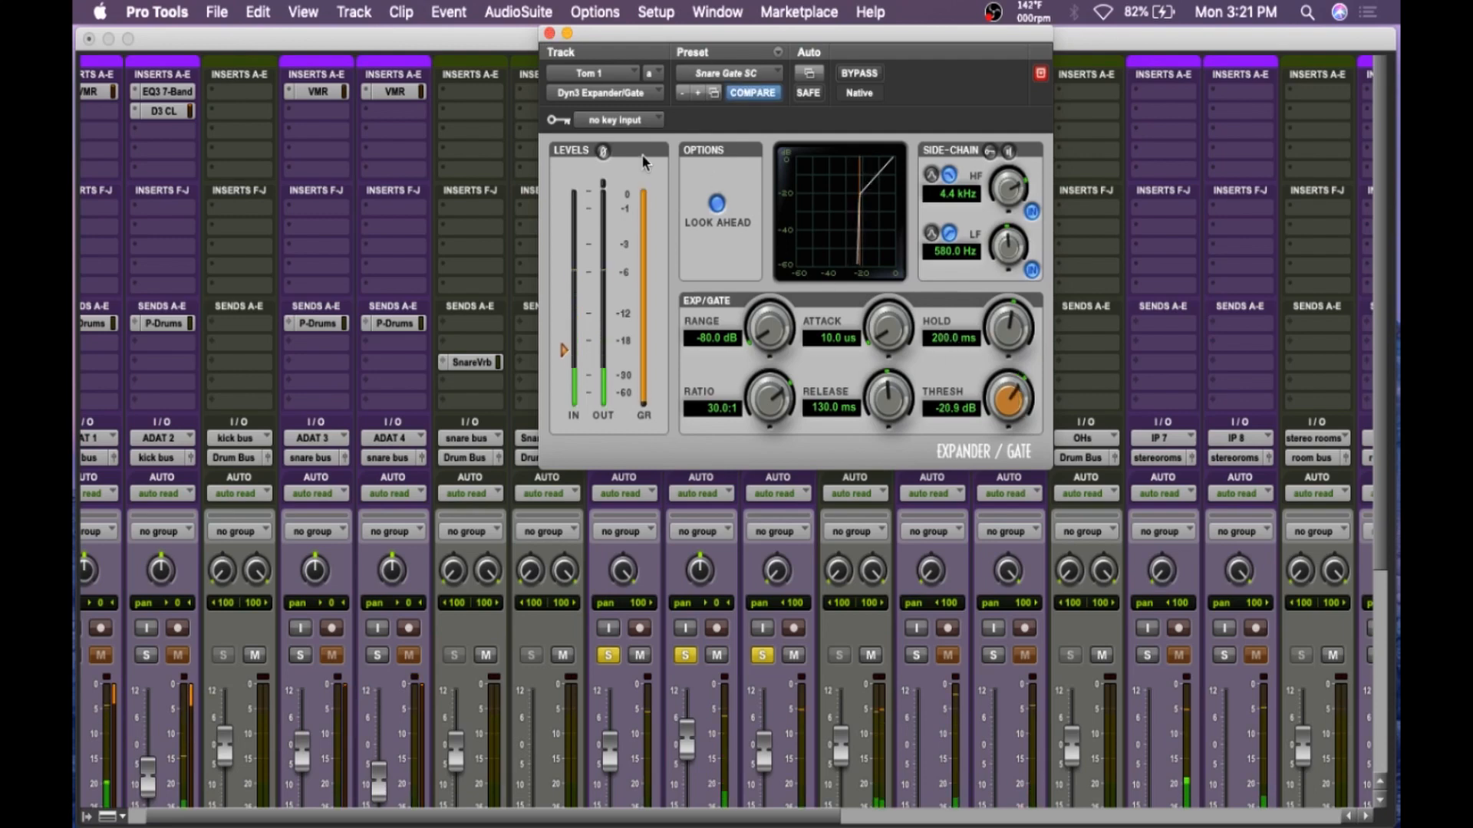
pyautogui.click(549, 33)
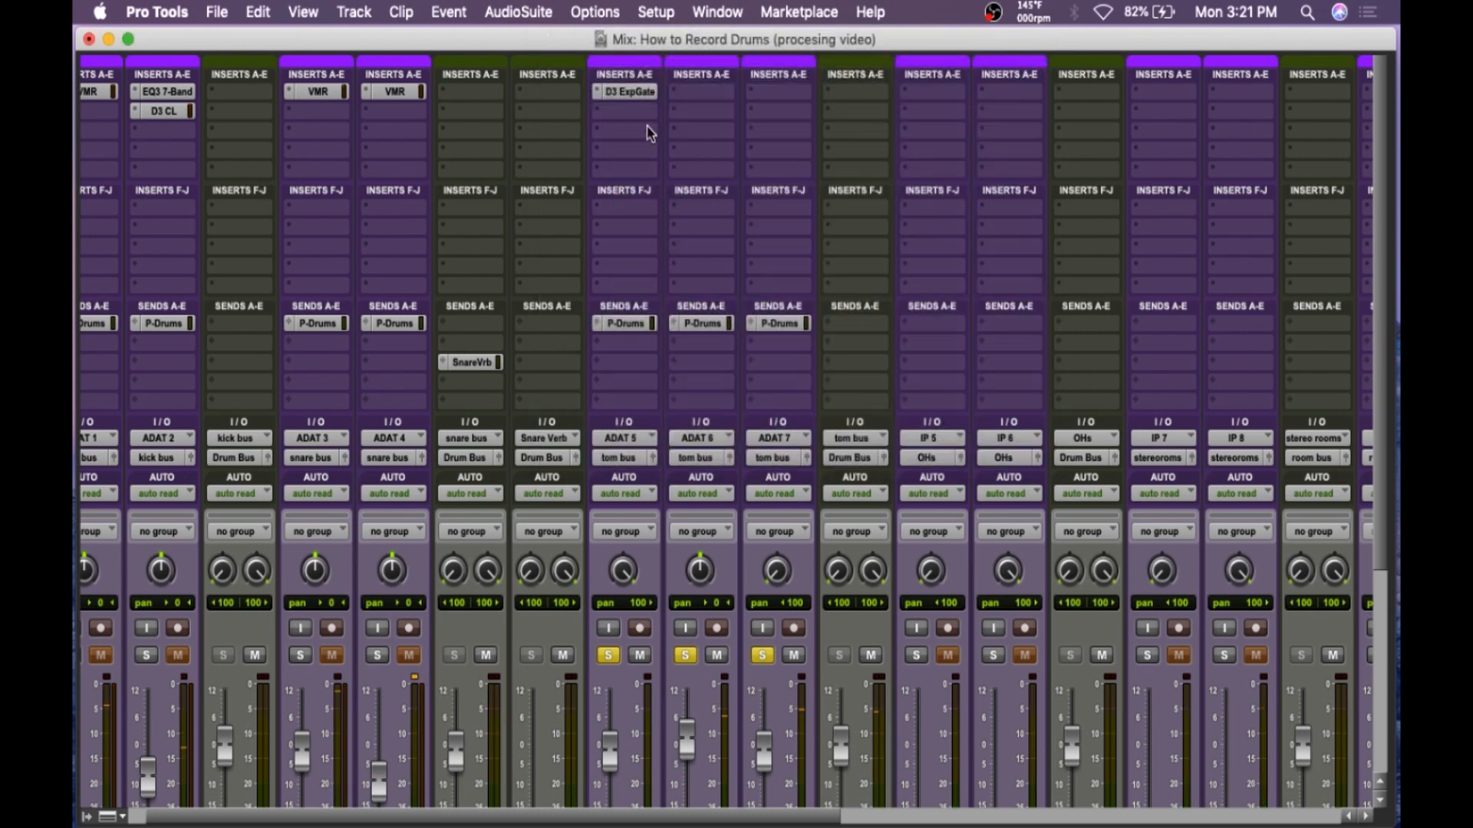
# - Copy Tom 1's gate to Tom 2, set the copy's threshold to -18.5 dB and close it
pyautogui.moveTo(696, 94); pyautogui.dragTo(697, 95)
pyautogui.click(698, 92)
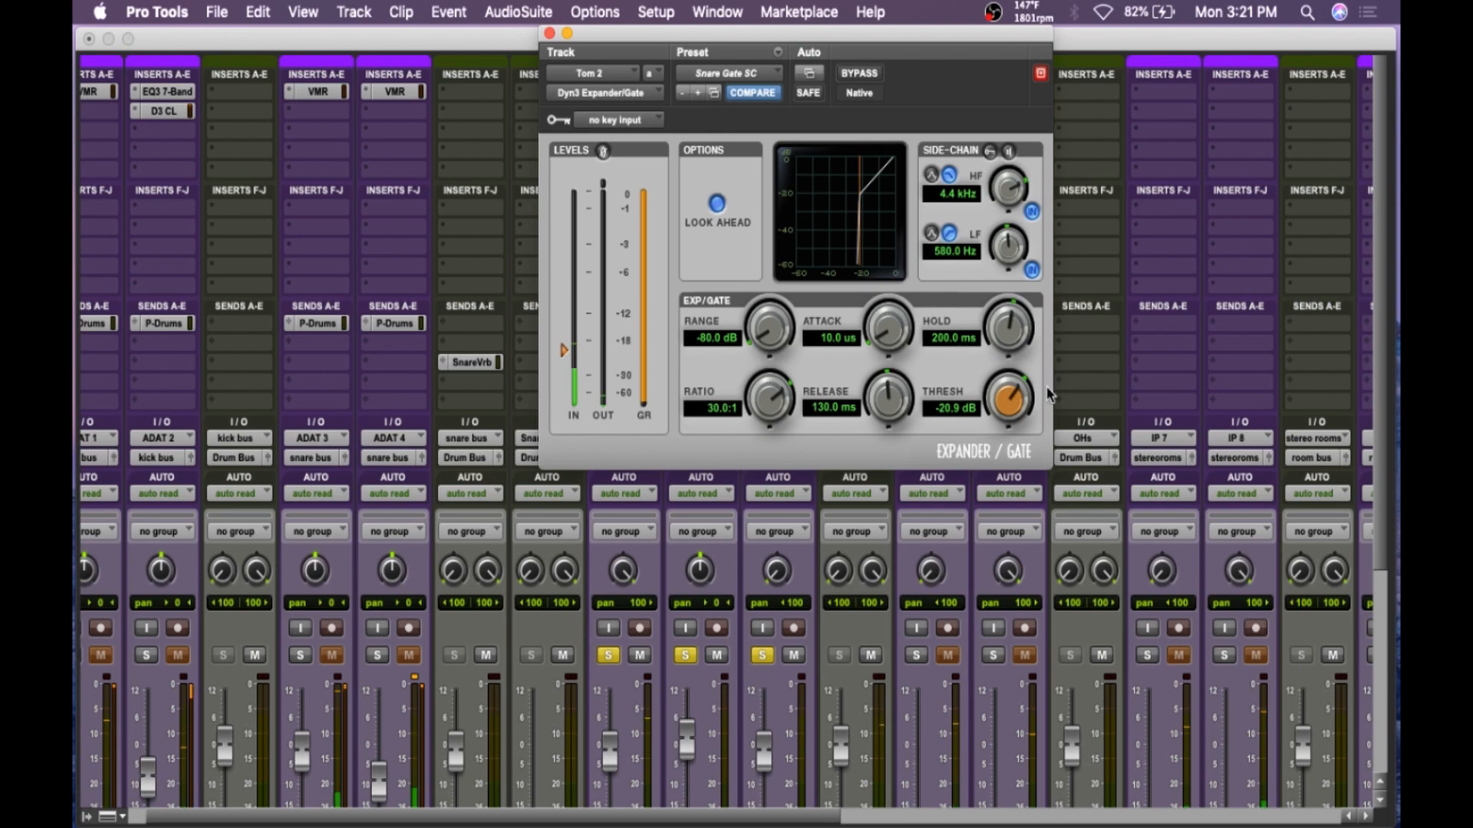
pyautogui.moveTo(1021, 399); pyautogui.dragTo(1021, 395)
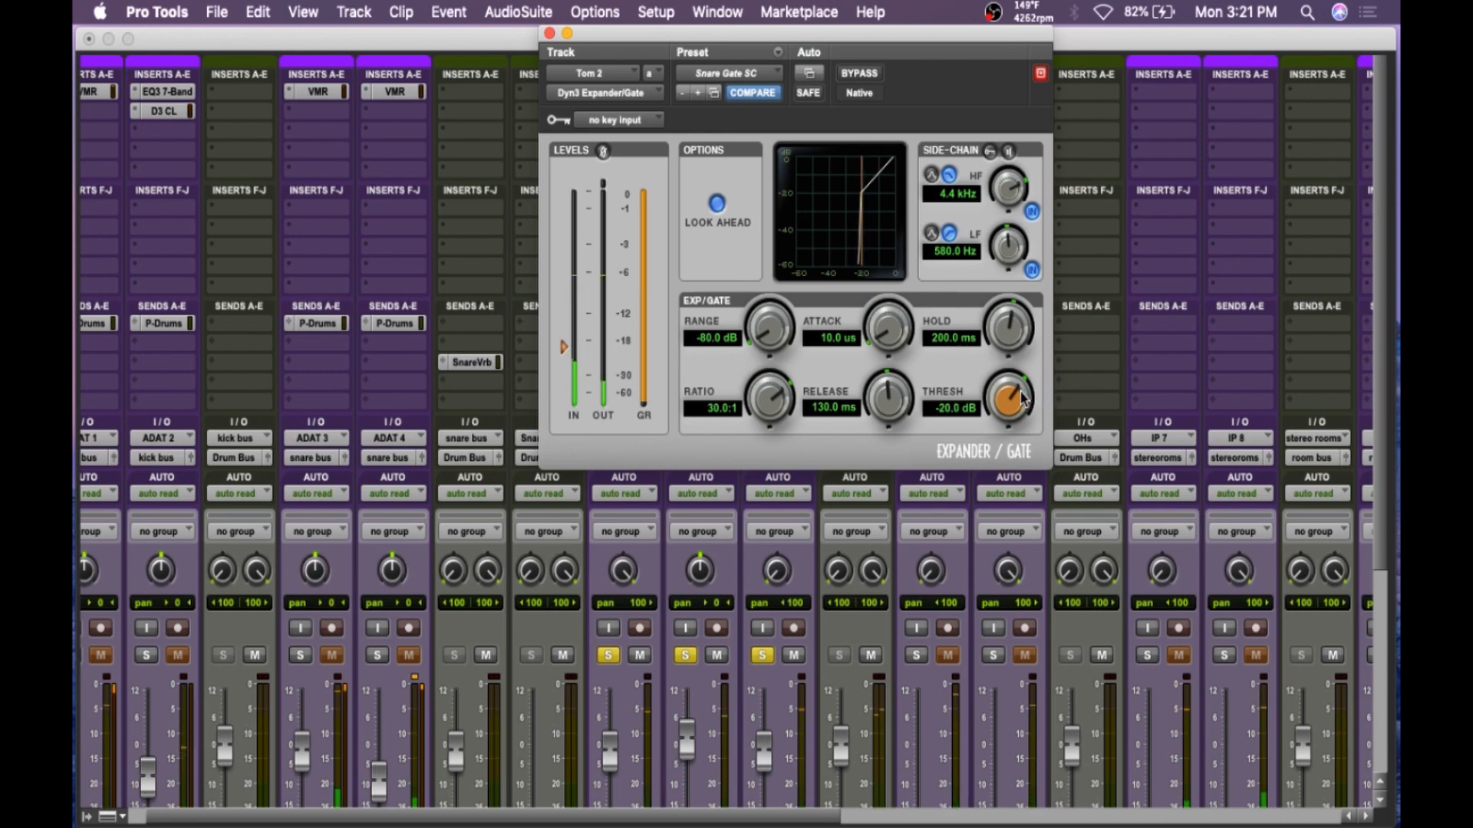
pyautogui.moveTo(1021, 398); pyautogui.dragTo(1023, 391)
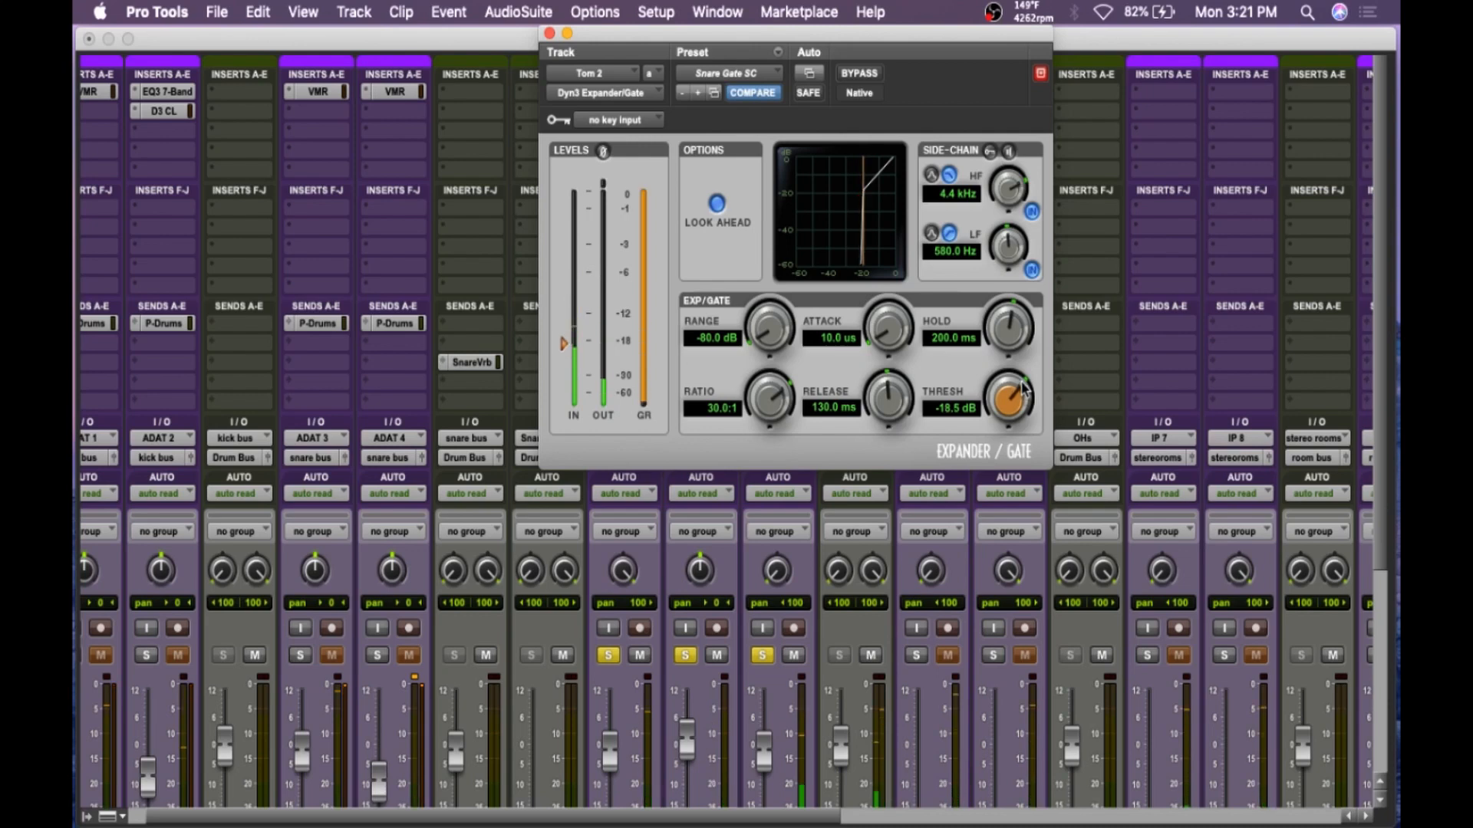
pyautogui.click(550, 34)
# - Reopen Tom 1's gate and set its release to 146.1 ms and threshold to -21.1 dB
pyautogui.click(611, 92)
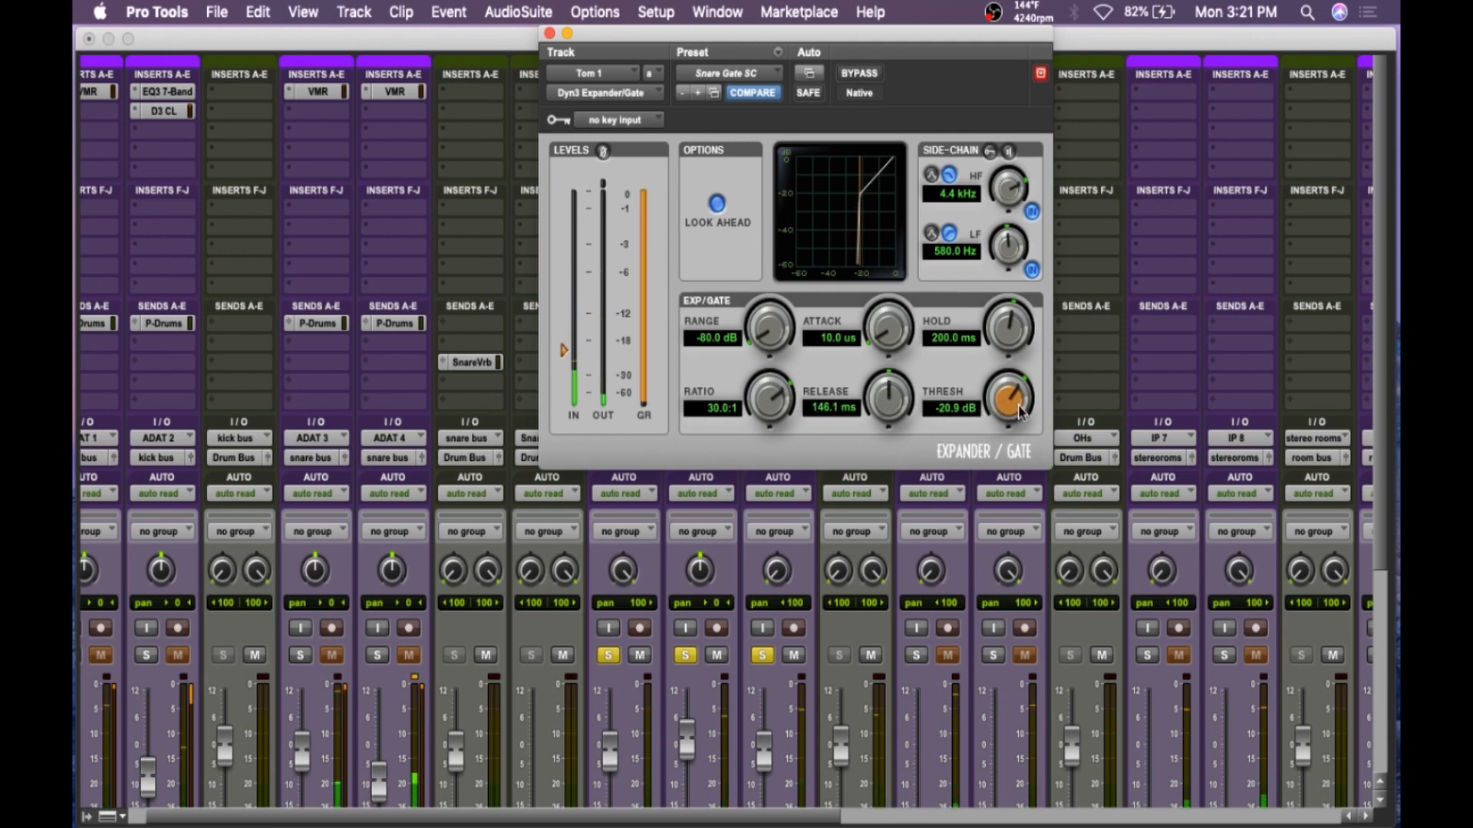
pyautogui.moveTo(1020, 412); pyautogui.dragTo(1013, 419)
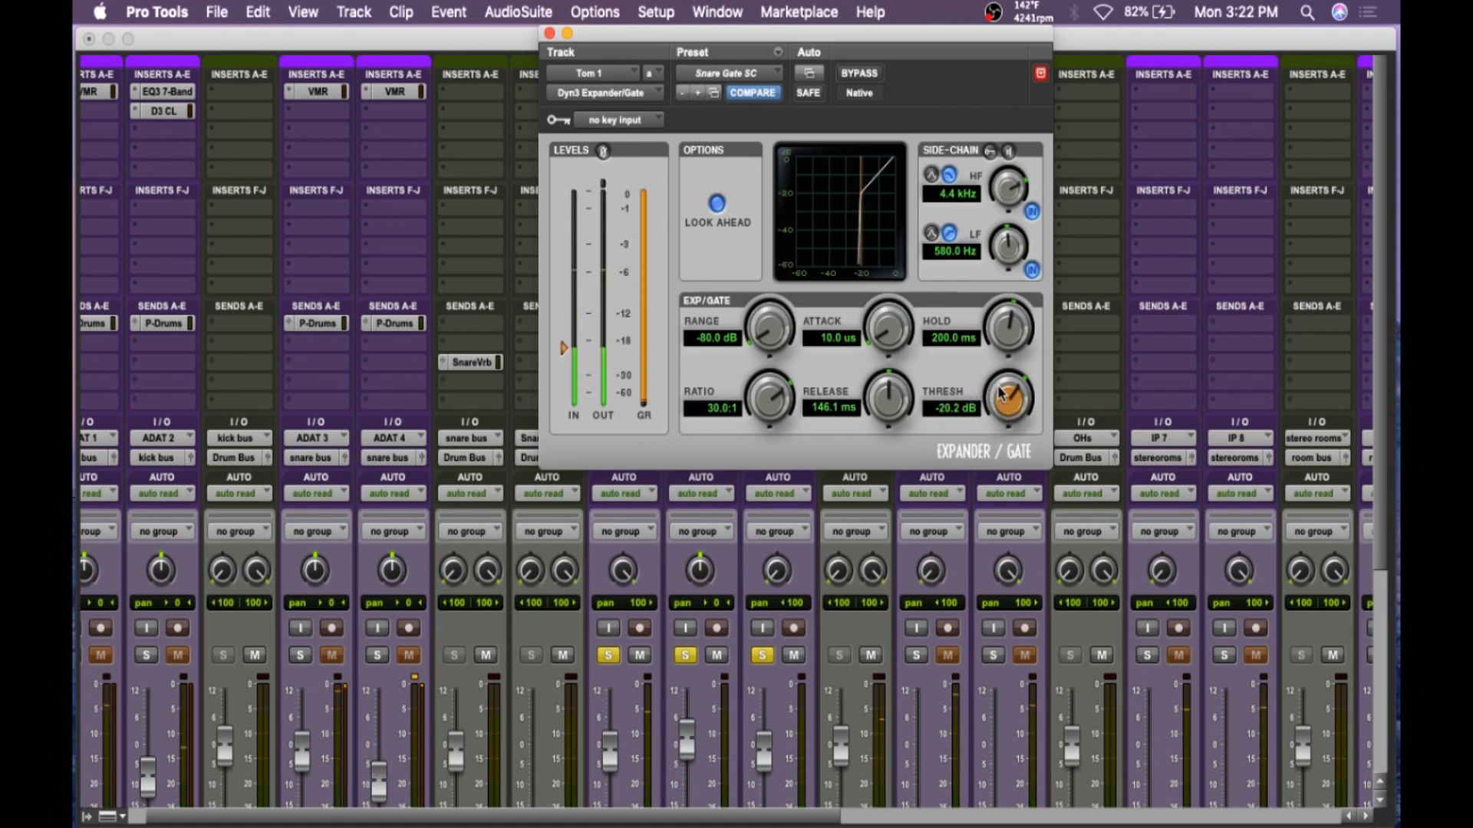
pyautogui.moveTo(1000, 387); pyautogui.dragTo(1006, 401)
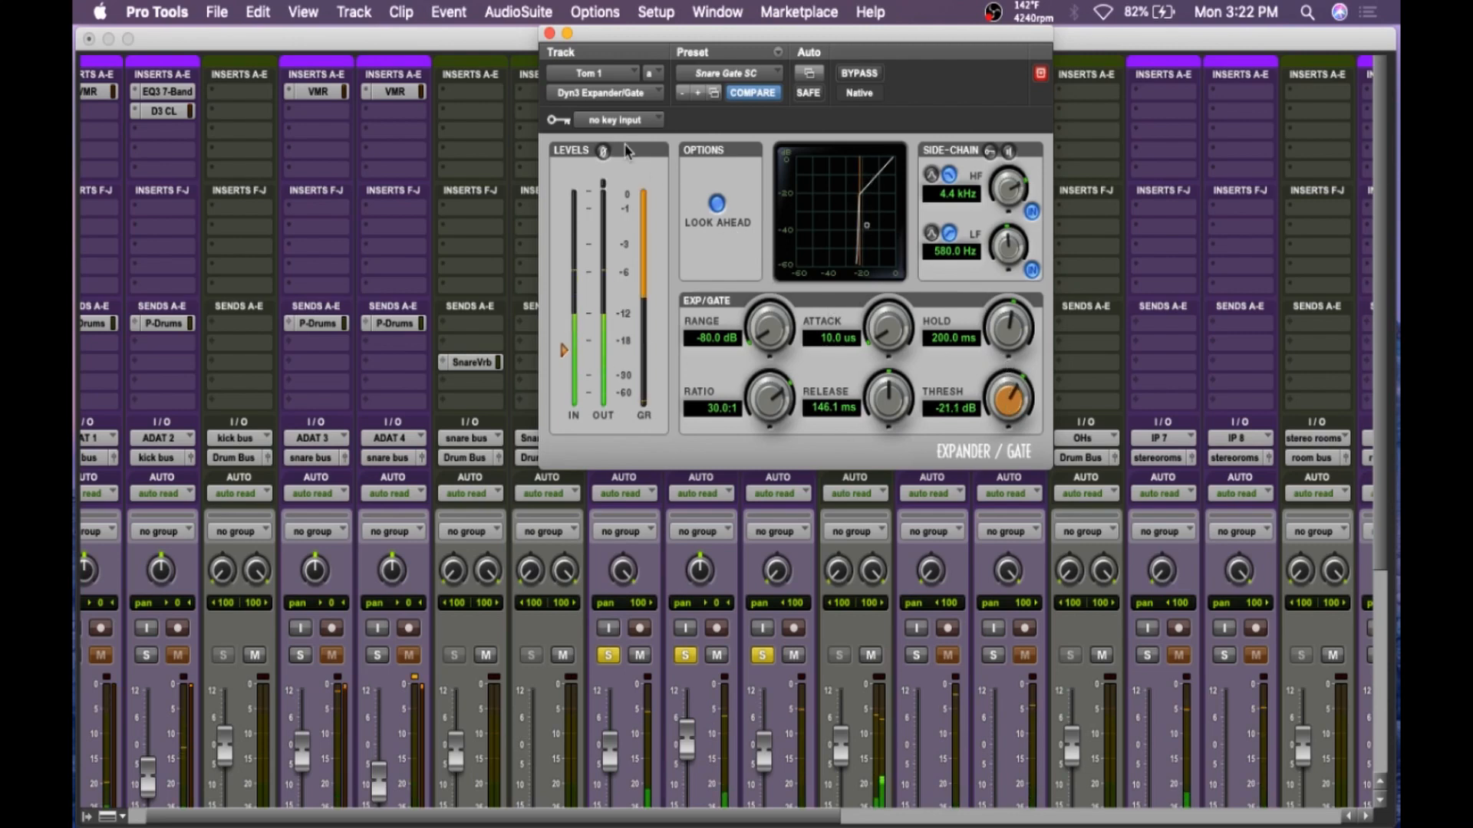
# - Lower the threshold of Tom 1's gate to -23.7 dB and close the plug-in
pyautogui.moveTo(1005, 392); pyautogui.dragTo(1006, 395)
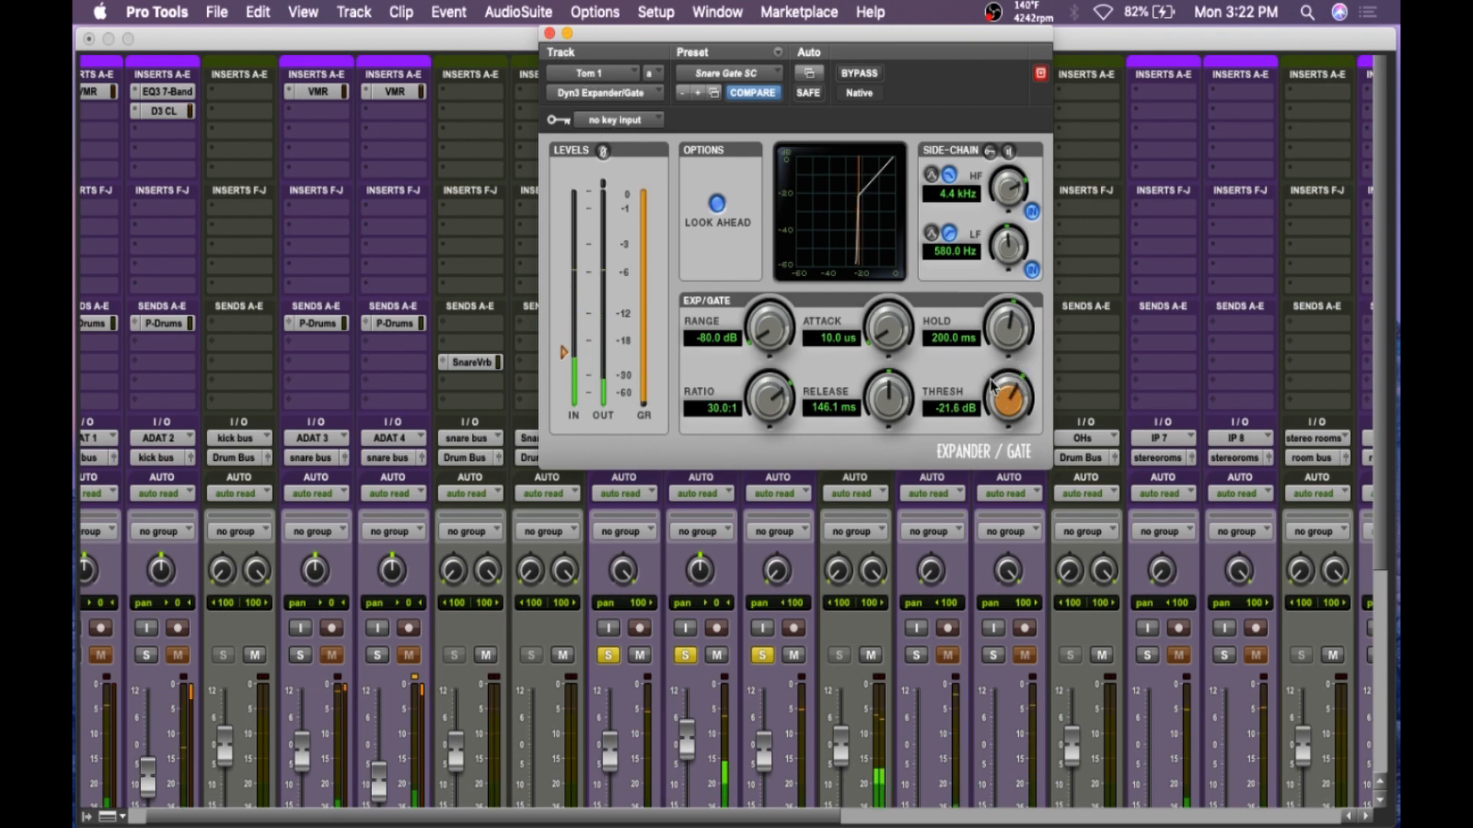
pyautogui.moveTo(1011, 407); pyautogui.dragTo(1011, 420)
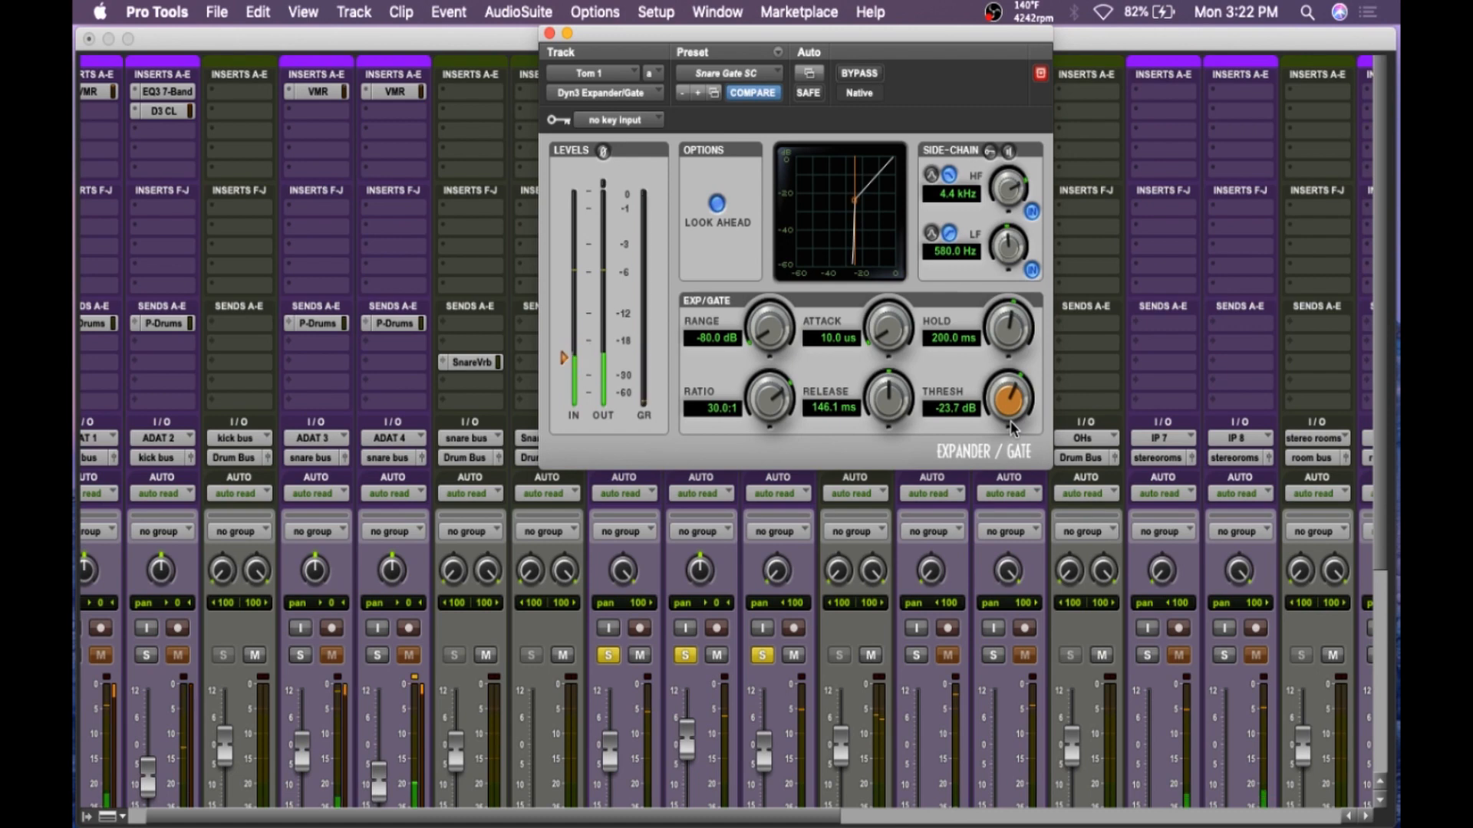
pyautogui.click(549, 33)
# - Copy Tom 2's gate to Tom 3, set the copy's threshold to -20.9 dB and close it
pyautogui.moveTo(708, 99); pyautogui.dragTo(781, 95)
pyautogui.click(779, 92)
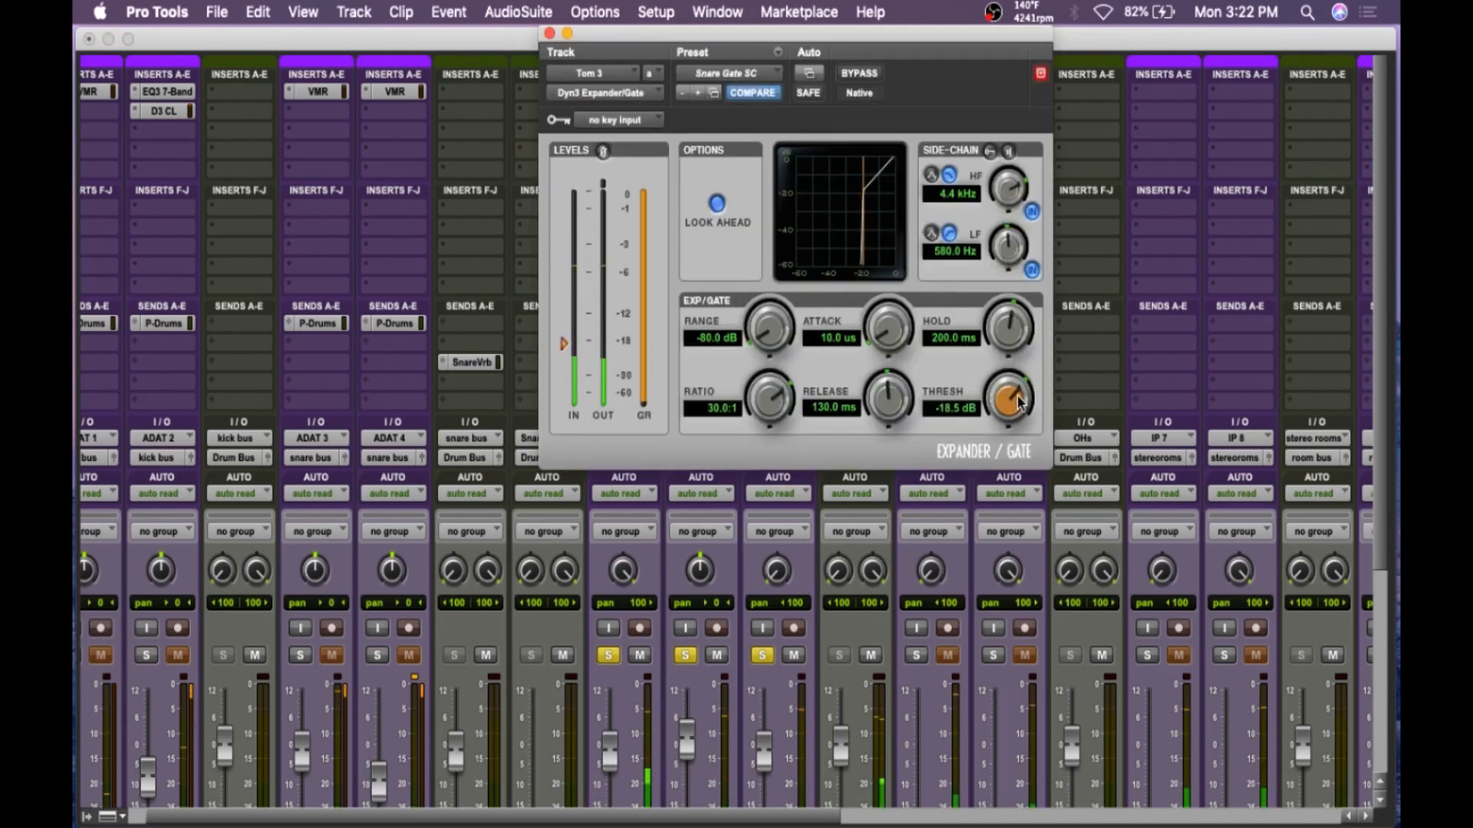
pyautogui.moveTo(1017, 407); pyautogui.dragTo(1016, 414)
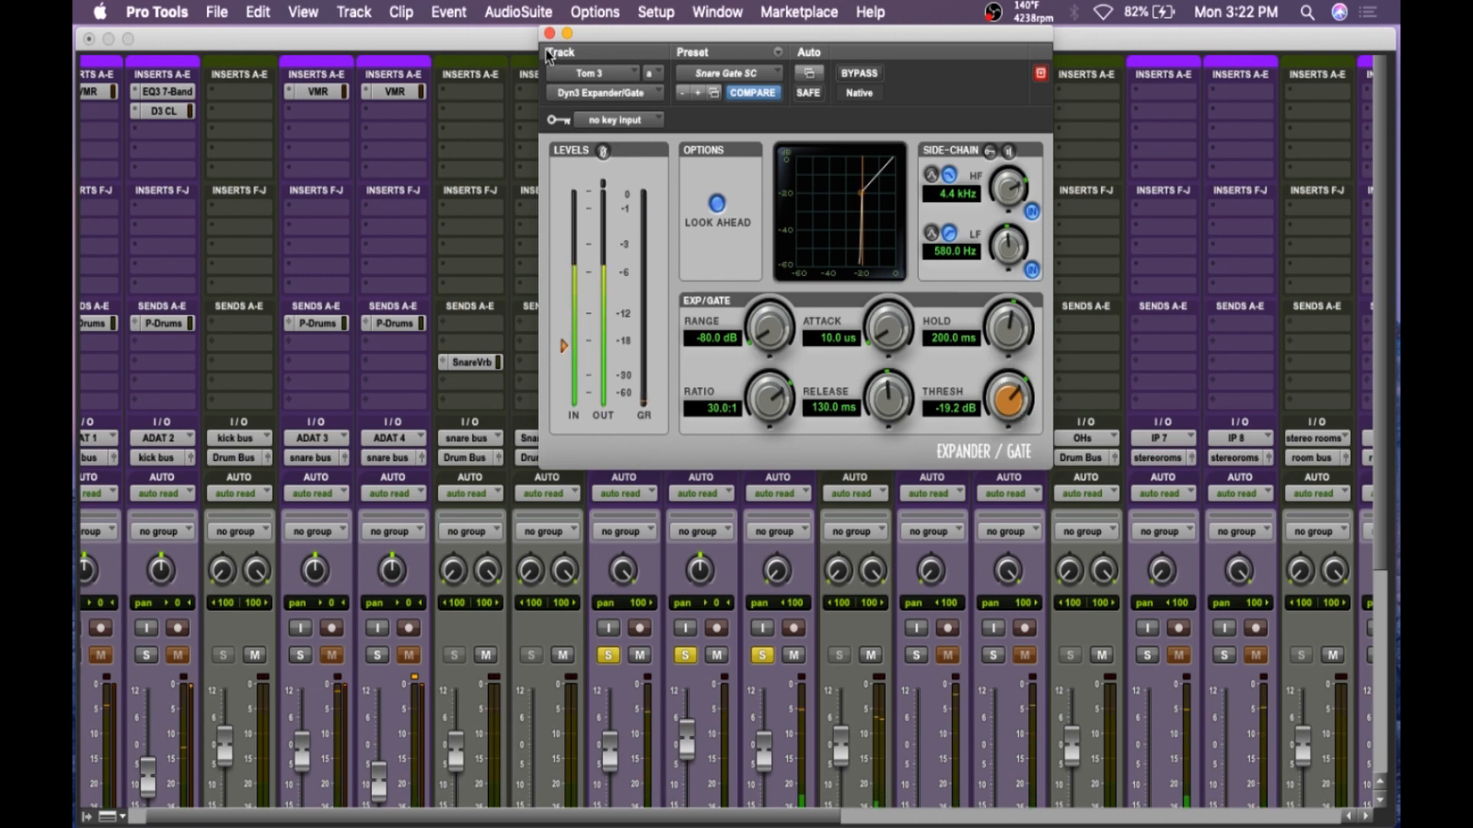
pyautogui.moveTo(1014, 392); pyautogui.dragTo(1011, 407)
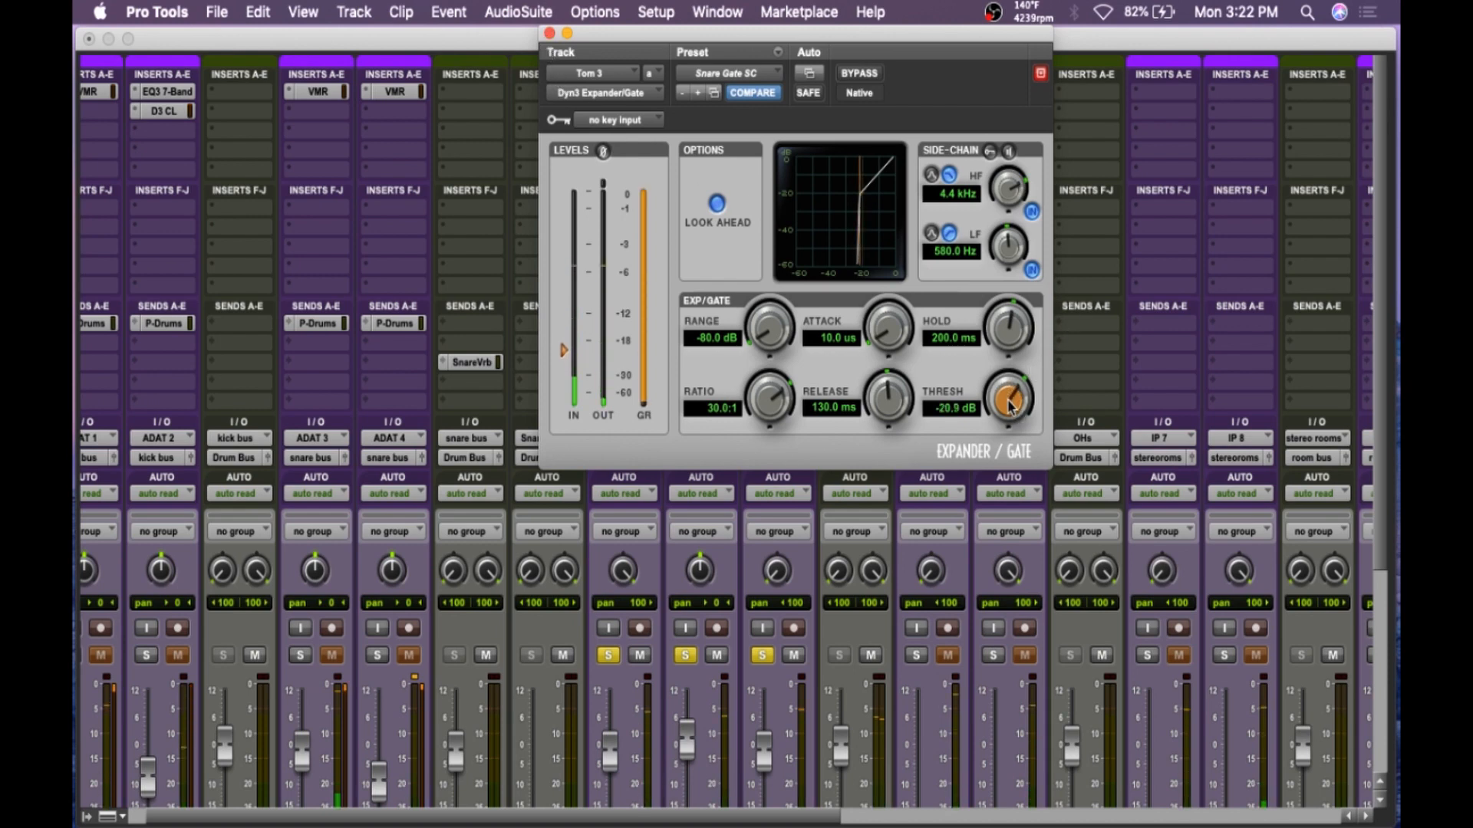
pyautogui.click(549, 33)
# - Reopen Tom 1's gate, set its threshold to -21.6 dB and close it
pyautogui.click(627, 92)
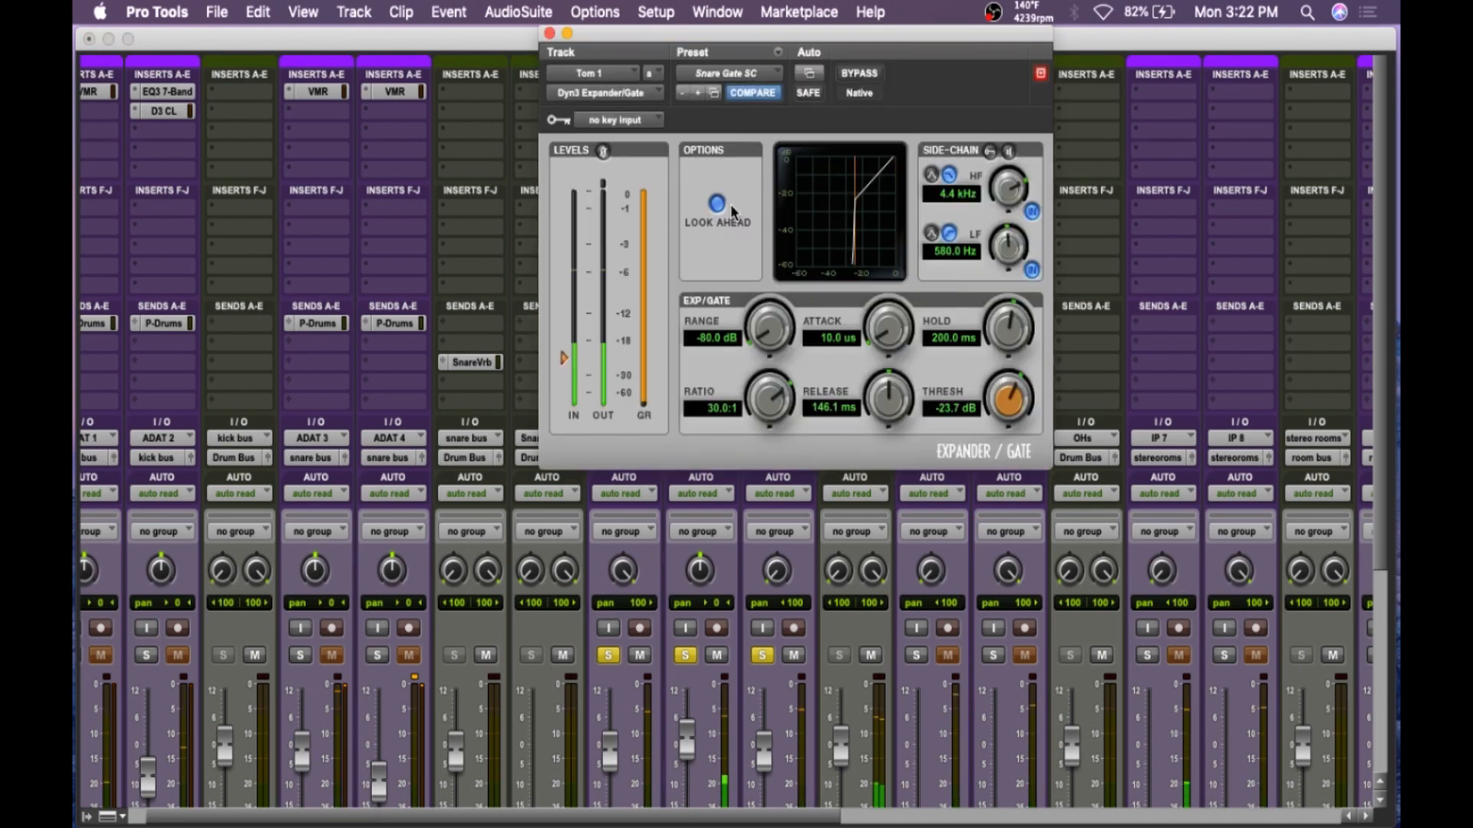
pyautogui.moveTo(1013, 393); pyautogui.dragTo(1012, 404)
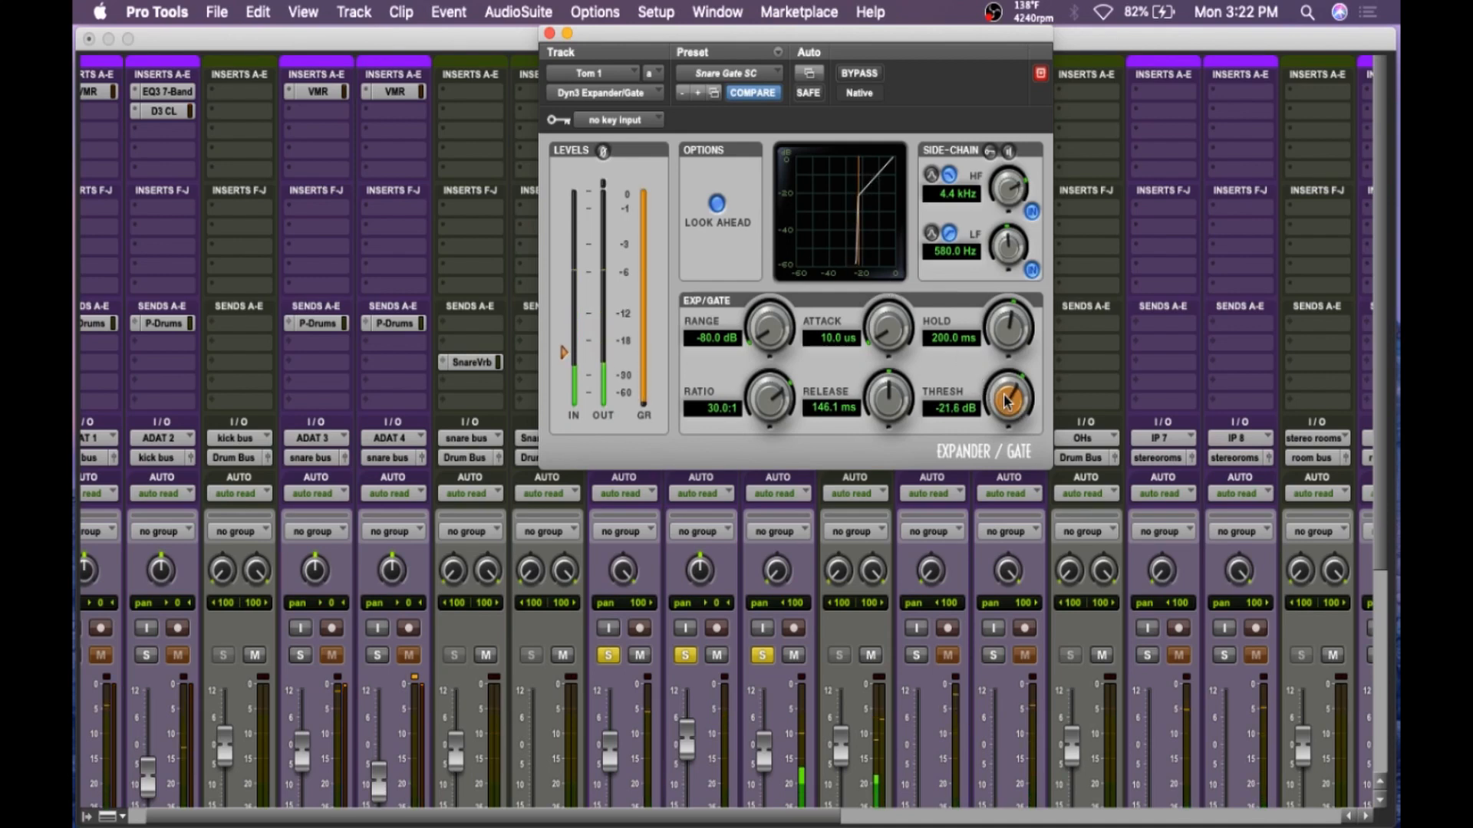
pyautogui.moveTo(1002, 404); pyautogui.dragTo(1001, 397)
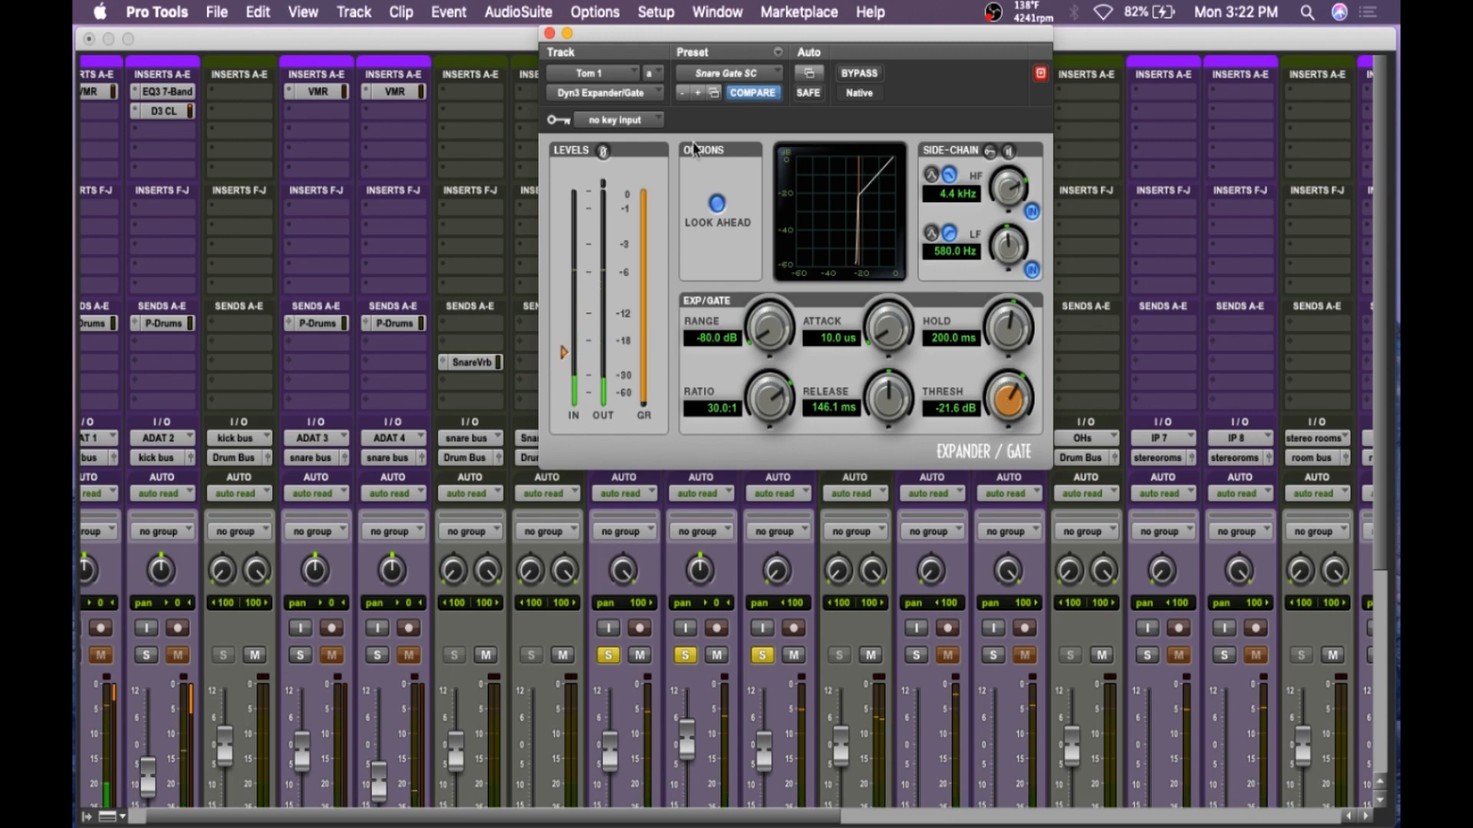
pyautogui.click(549, 33)
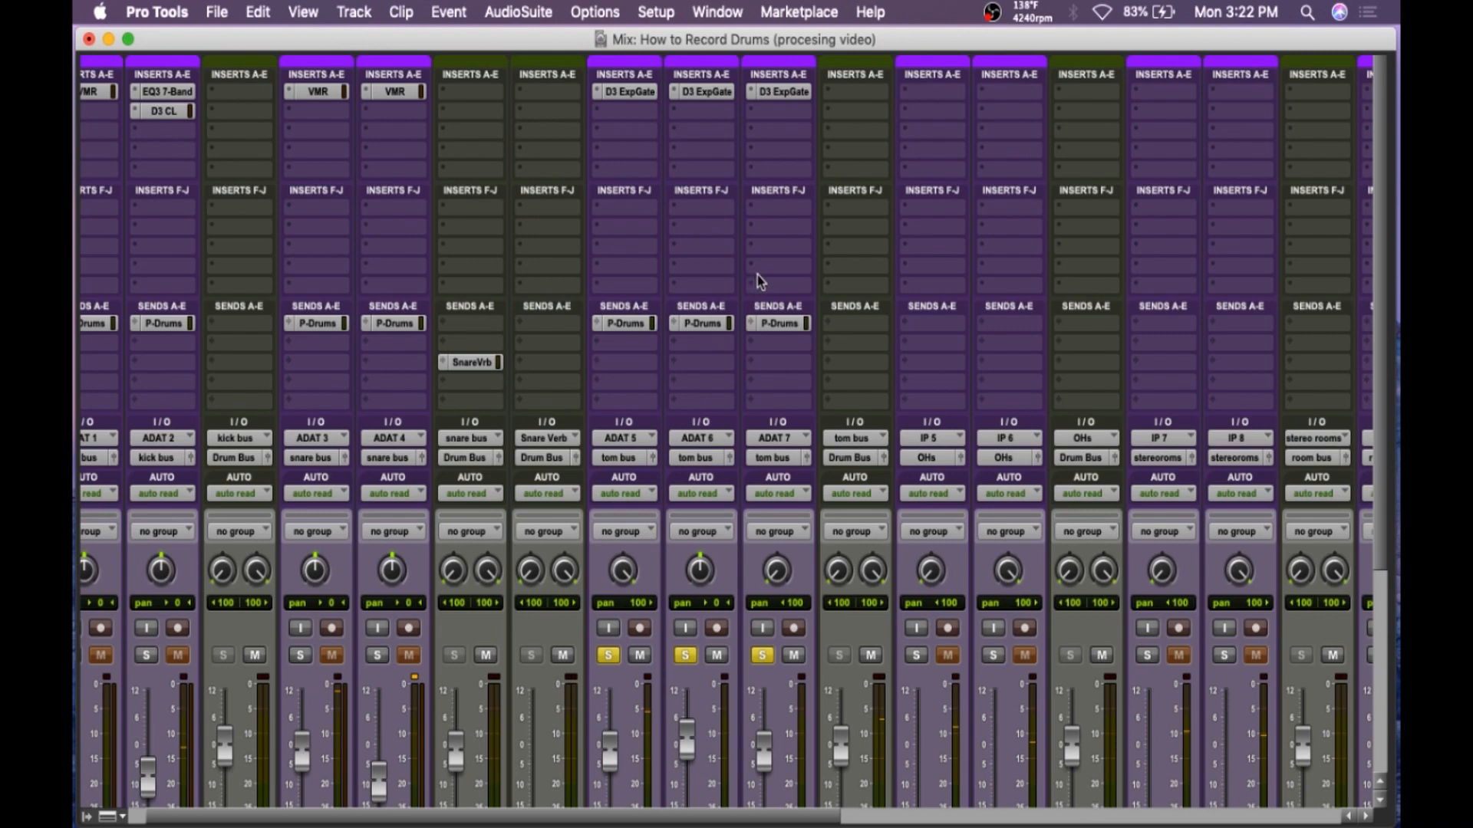
# - Insert the mono Virtual Mix Rack in Tom 1's second insert slot and set its Virtual Channel to Brit N
pyautogui.scroll(-5, 751, 269)
pyautogui.scroll(5, 752, 269)
pyautogui.click(623, 112)
pyautogui.moveTo(691, 155)
pyautogui.moveTo(797, 160)
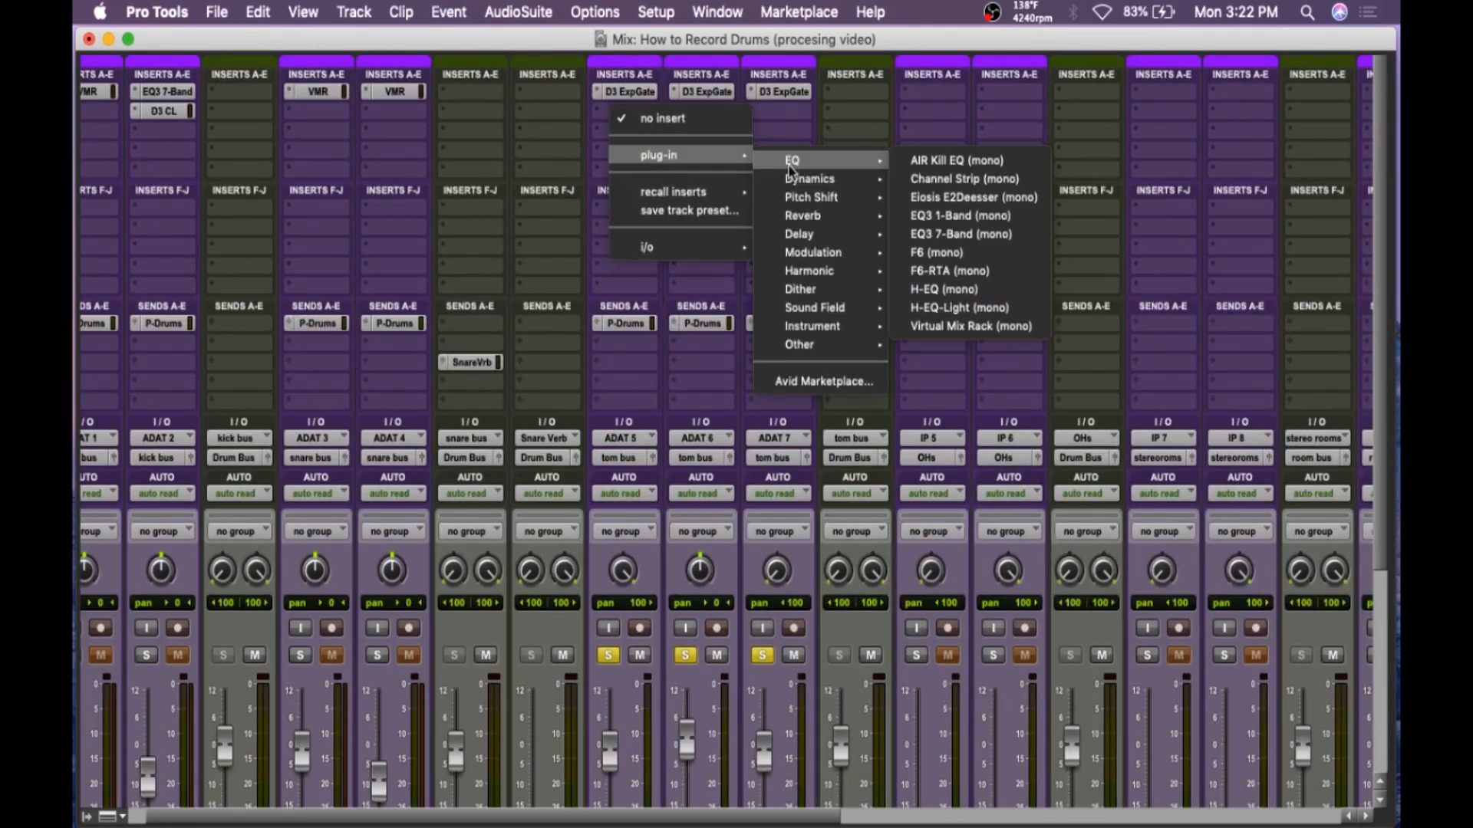
pyautogui.click(991, 324)
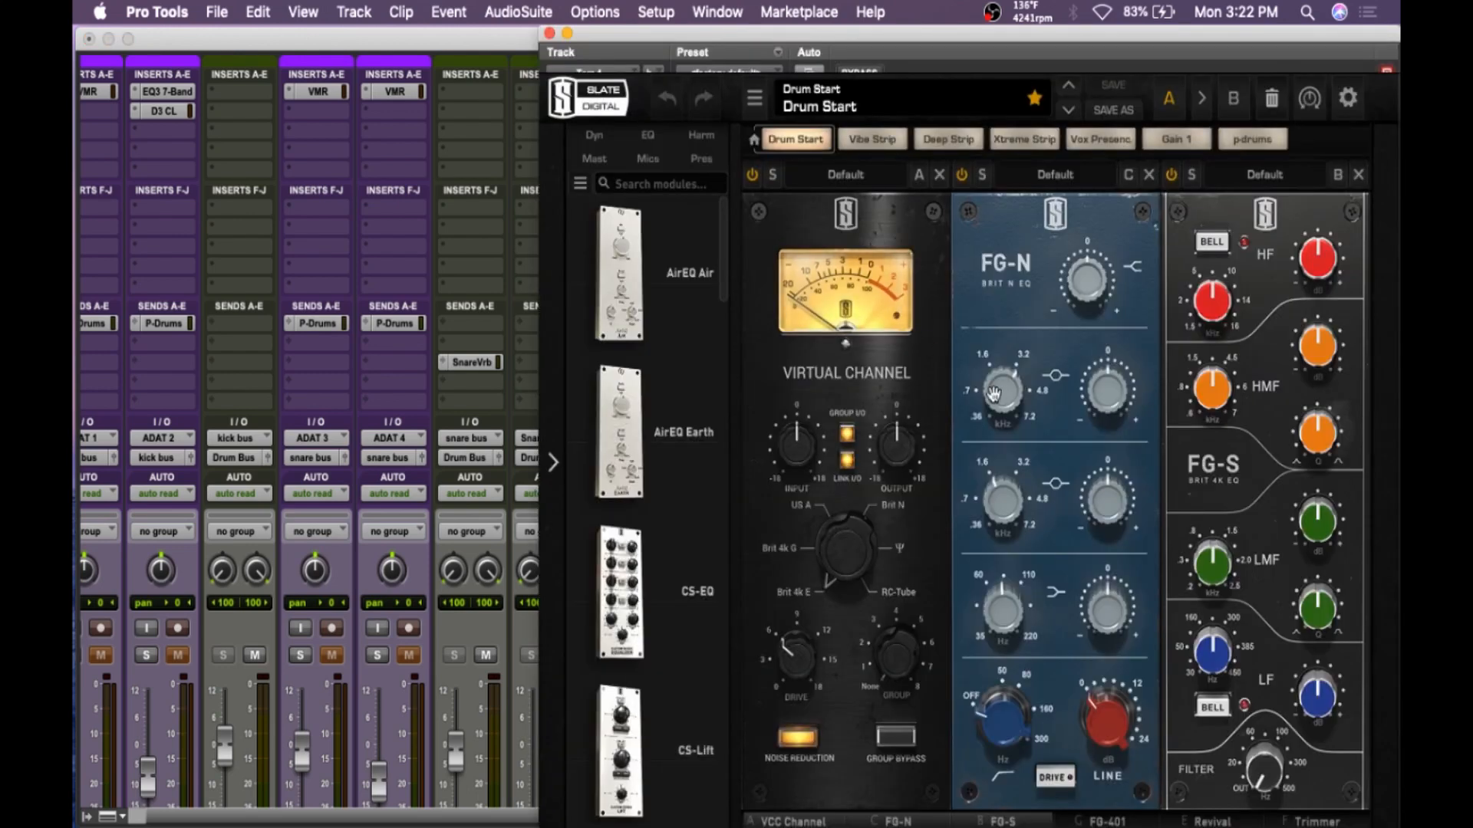
pyautogui.click(855, 535)
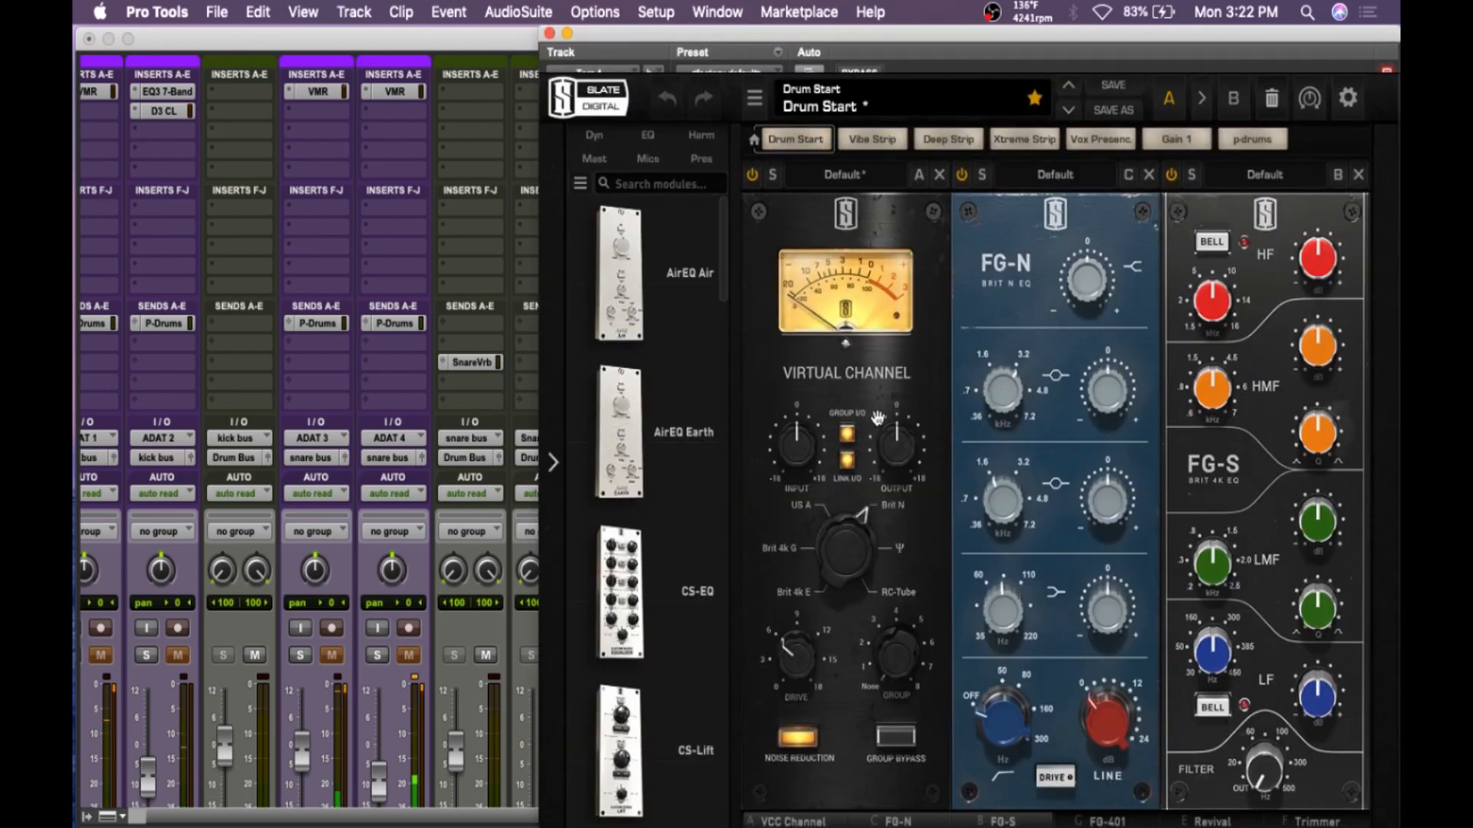
# - On the FG-N EQ, boost the low band by 5.72 dB at 143 Hz and cut the low-mid band by 5.68 dB at 531 Hz
pyautogui.moveTo(1026, 729); pyautogui.dragTo(1111, 572)
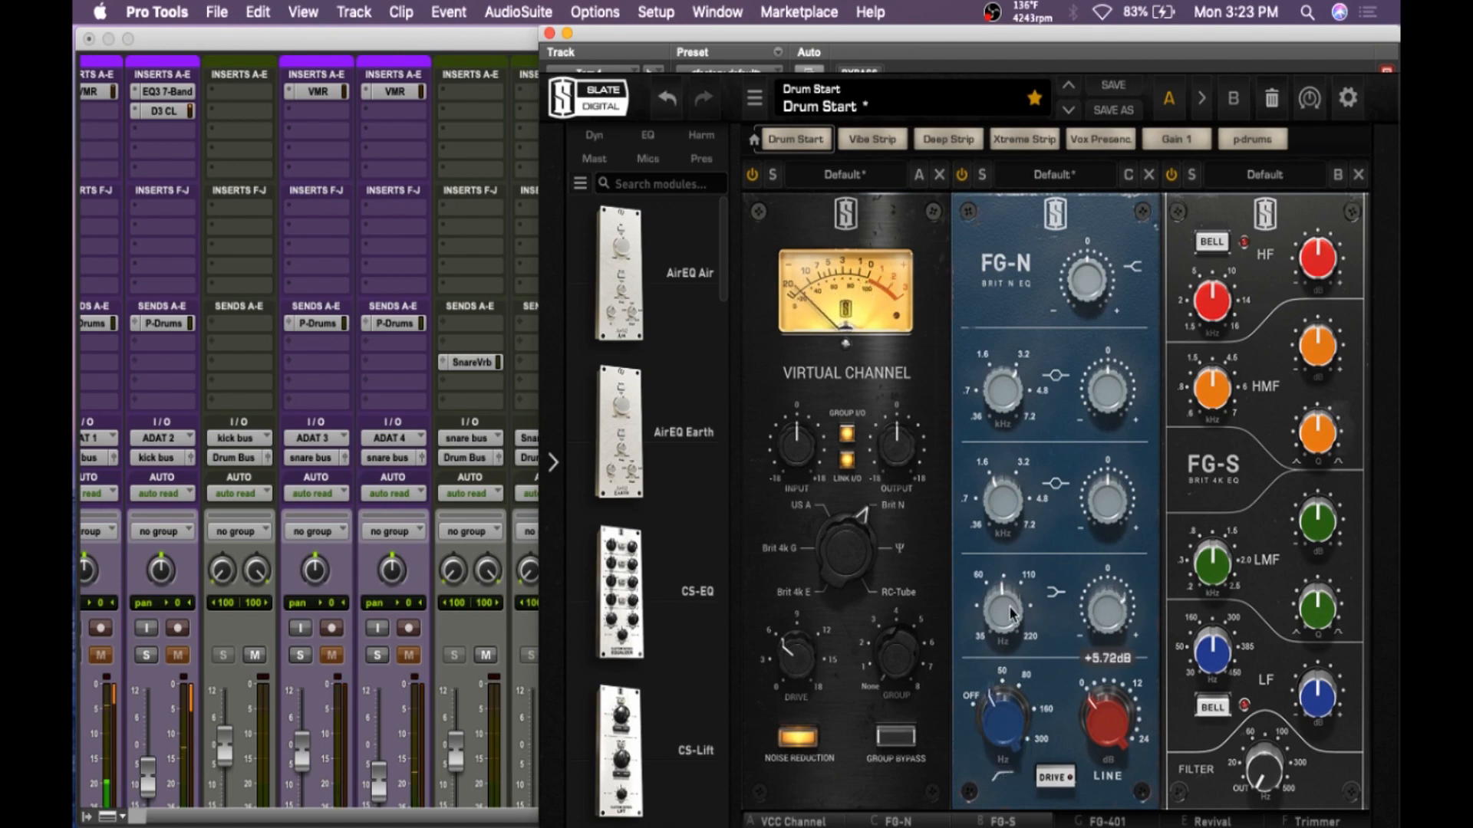
pyautogui.moveTo(1008, 616); pyautogui.dragTo(1029, 527)
pyautogui.moveTo(1007, 617); pyautogui.dragTo(1005, 642)
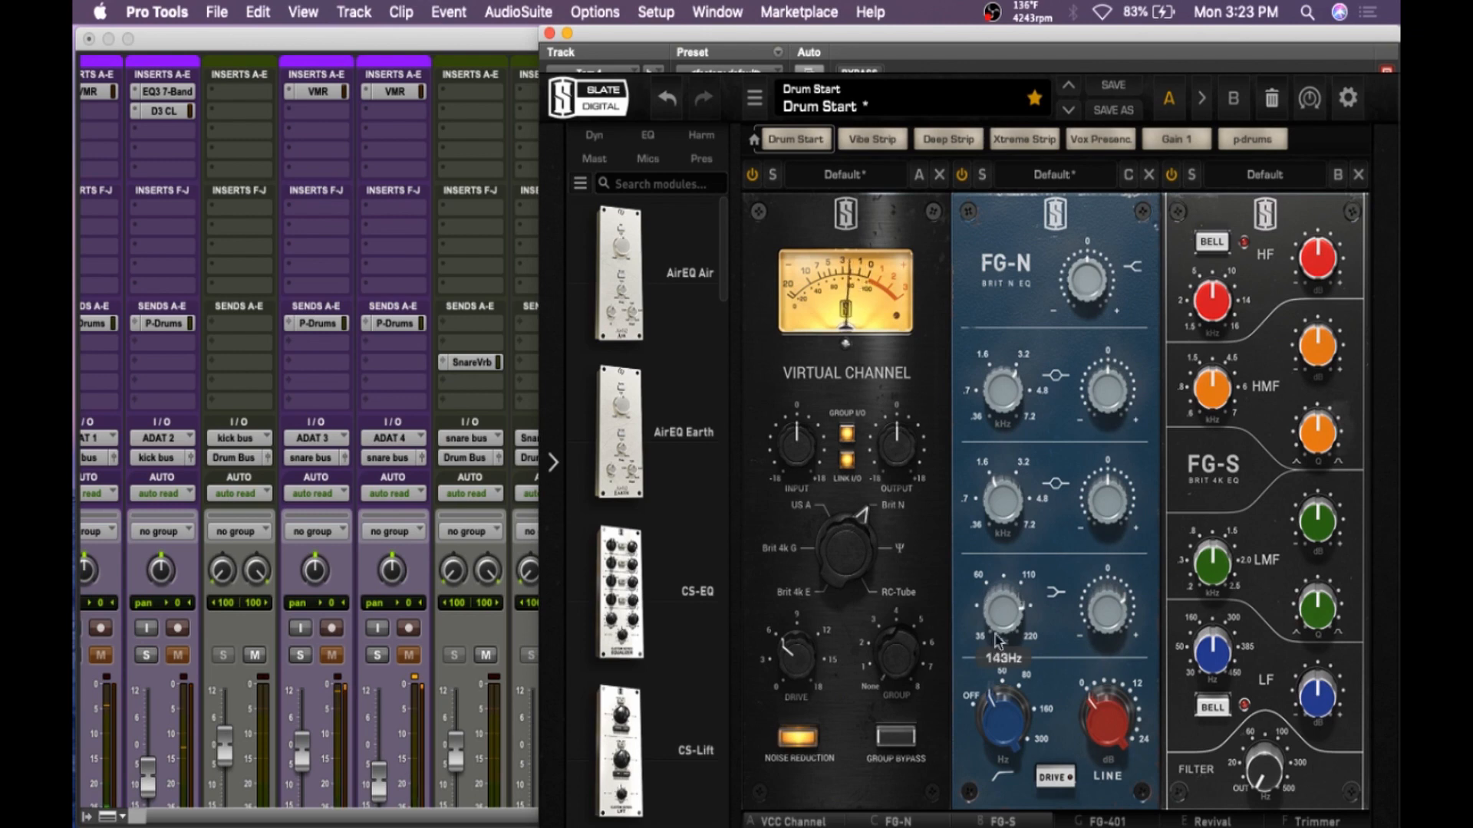
pyautogui.moveTo(1104, 518); pyautogui.dragTo(1114, 470)
pyautogui.moveTo(985, 551); pyautogui.dragTo(981, 541)
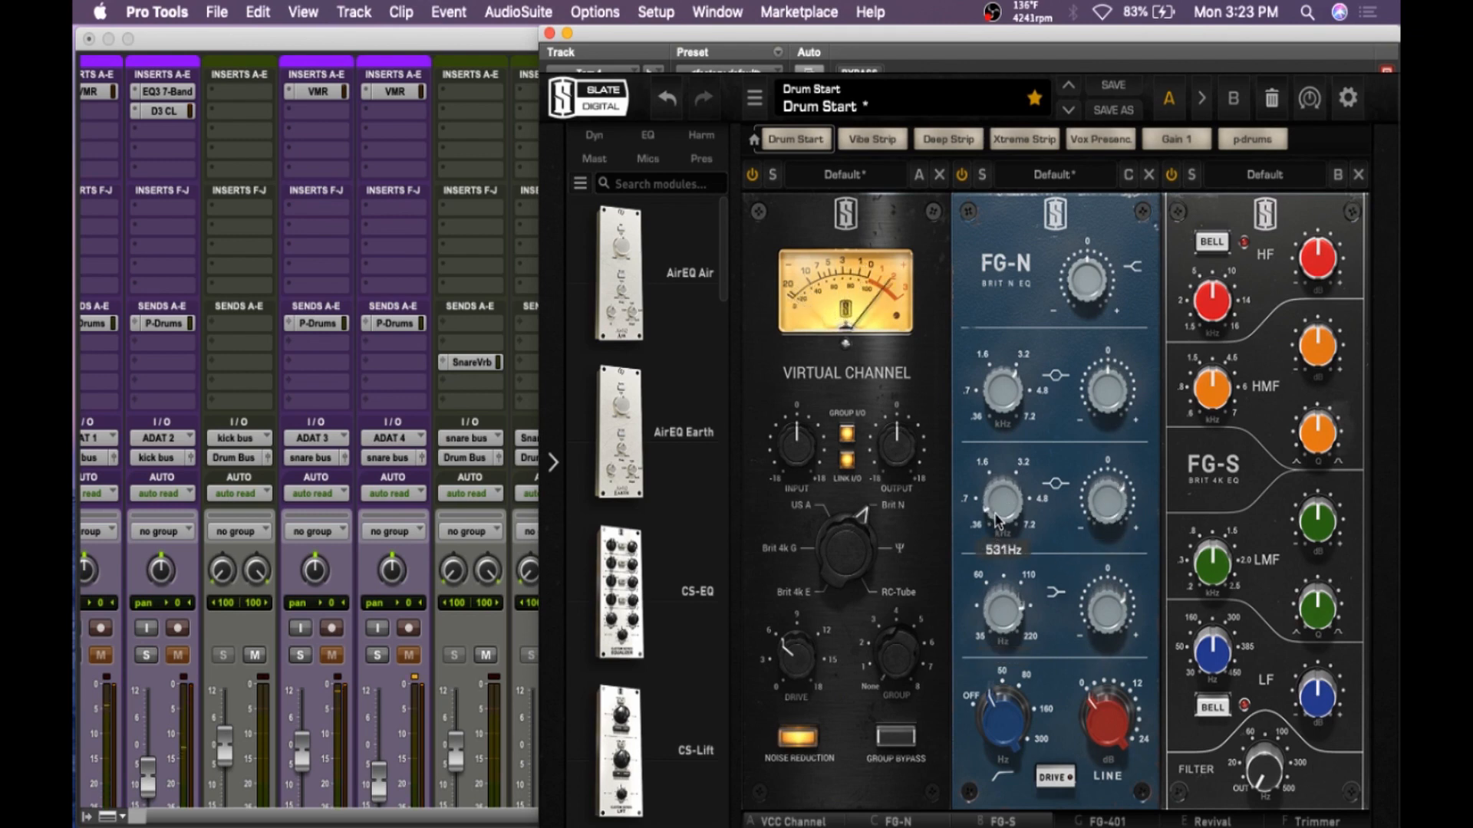
pyautogui.moveTo(1094, 541); pyautogui.dragTo(1091, 559)
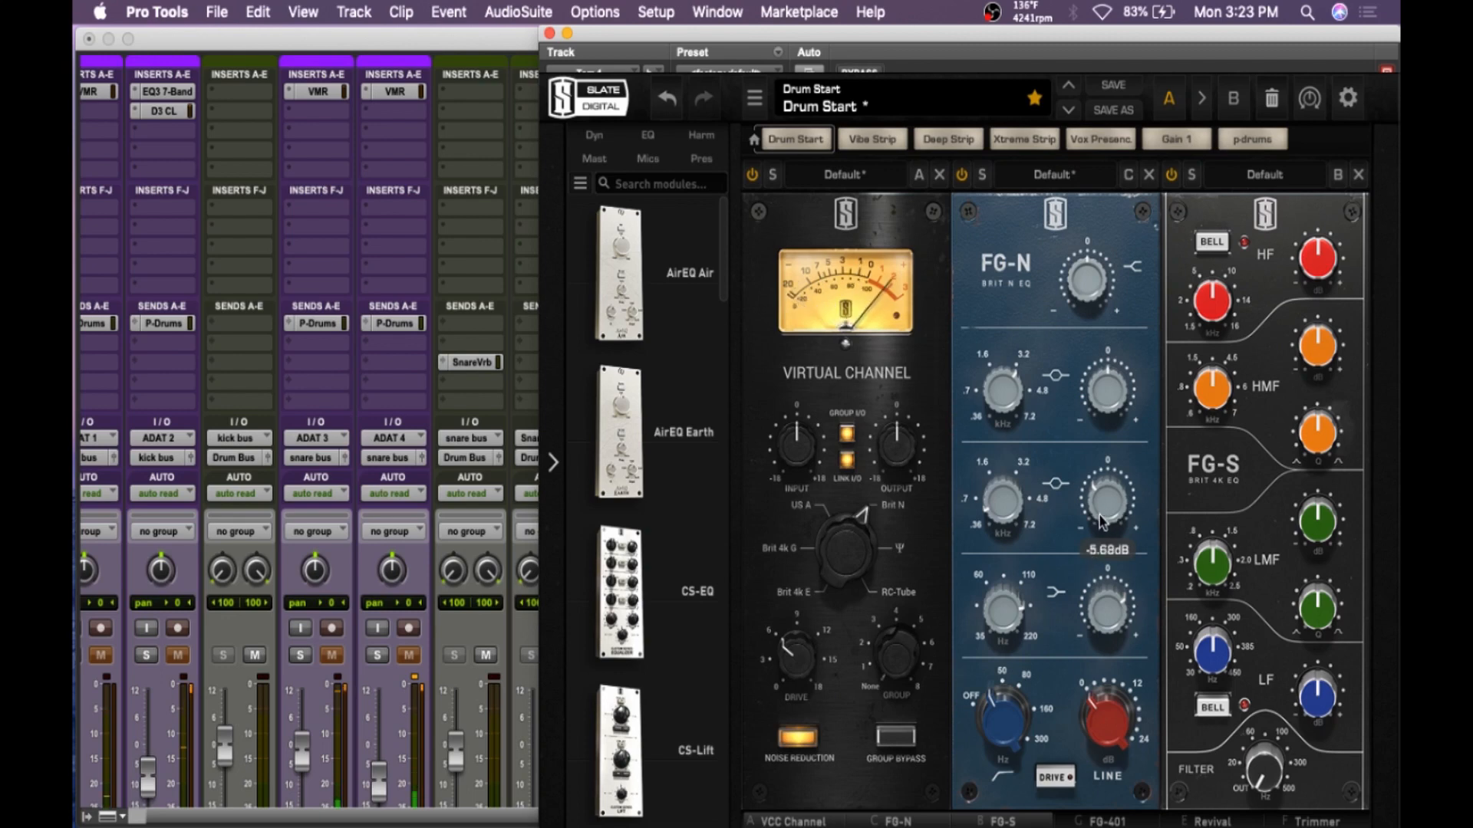
# - Boost the FG-N EQ's upper-mid band, adjust that band's frequency, and raise the high shelf gain
pyautogui.moveTo(1108, 399); pyautogui.dragTo(1109, 379)
pyautogui.moveTo(1005, 378); pyautogui.dragTo(1006, 393)
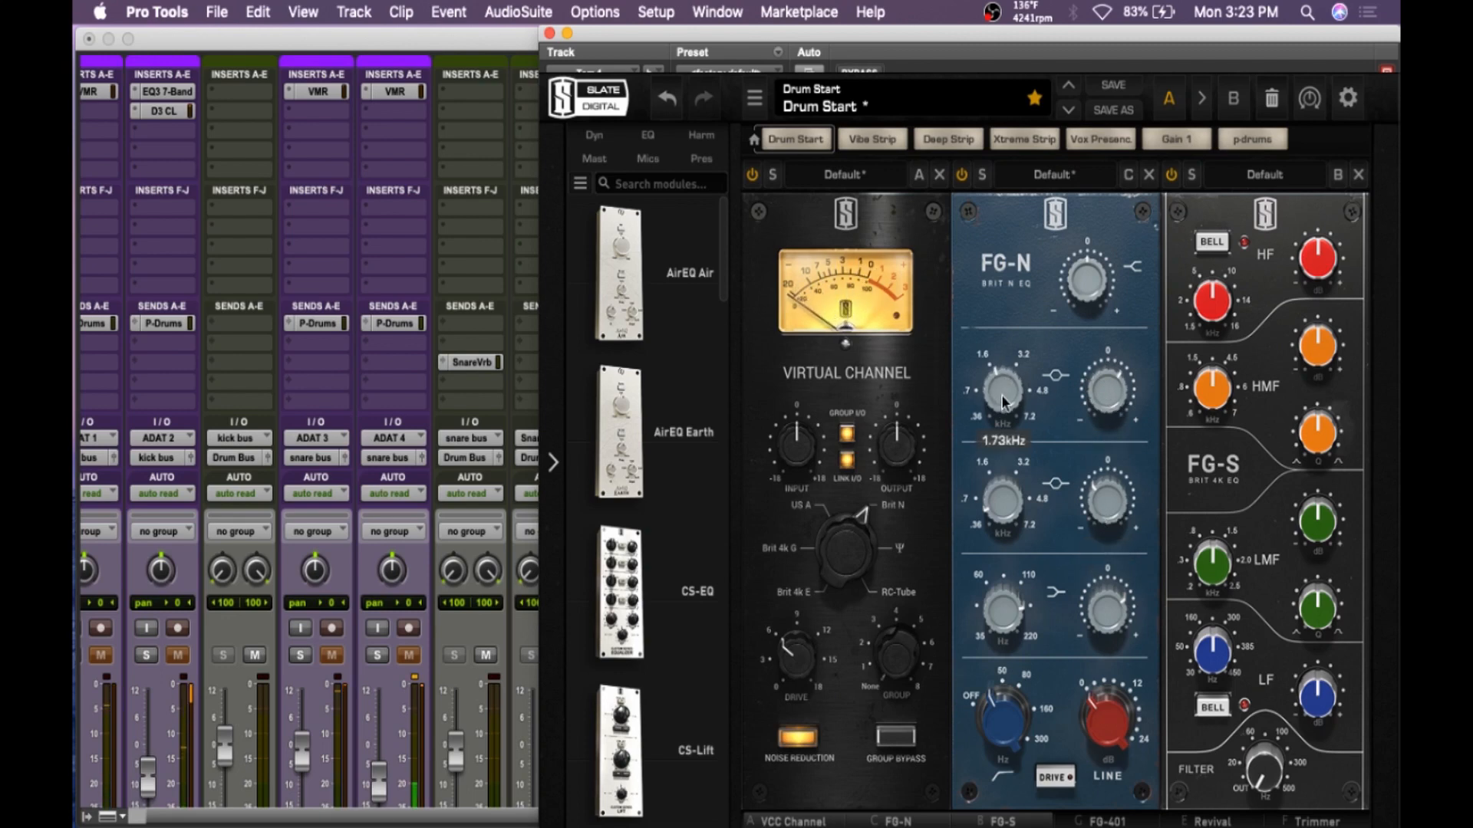
pyautogui.moveTo(1003, 398); pyautogui.dragTo(1020, 336)
pyautogui.moveTo(1008, 386); pyautogui.dragTo(998, 406)
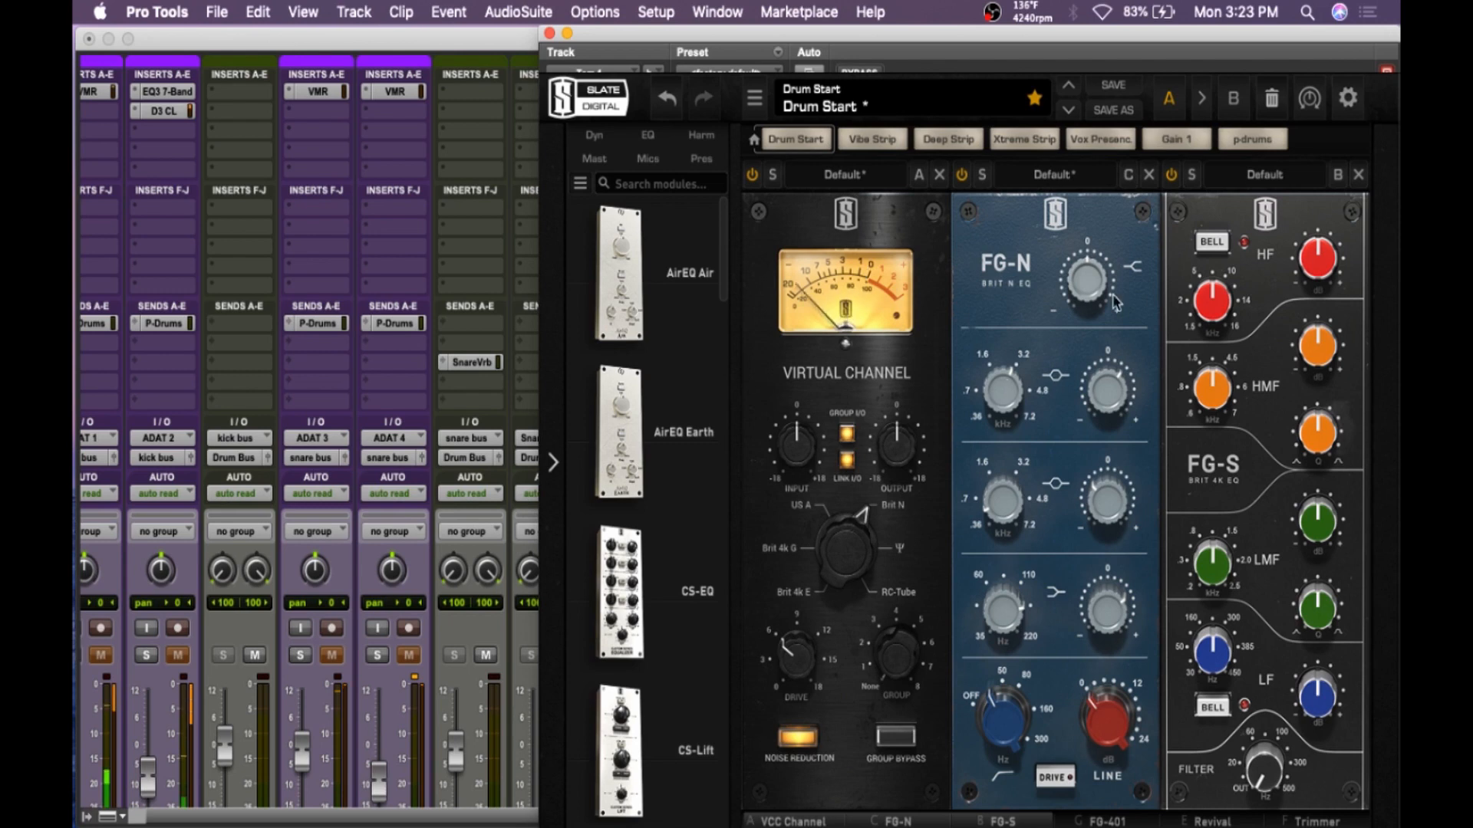
pyautogui.moveTo(1085, 281); pyautogui.dragTo(1086, 262)
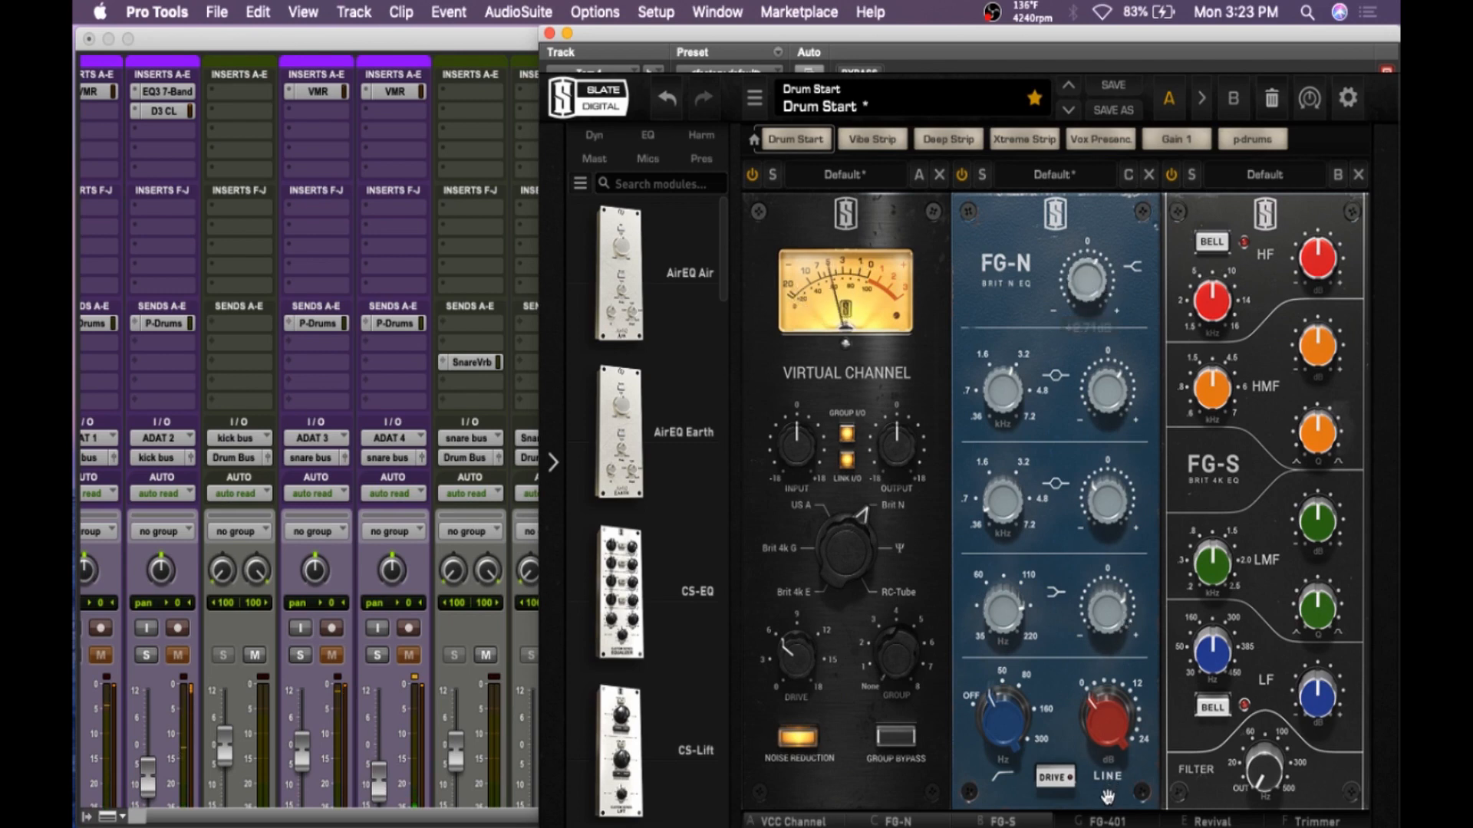
pyautogui.click(1112, 821)
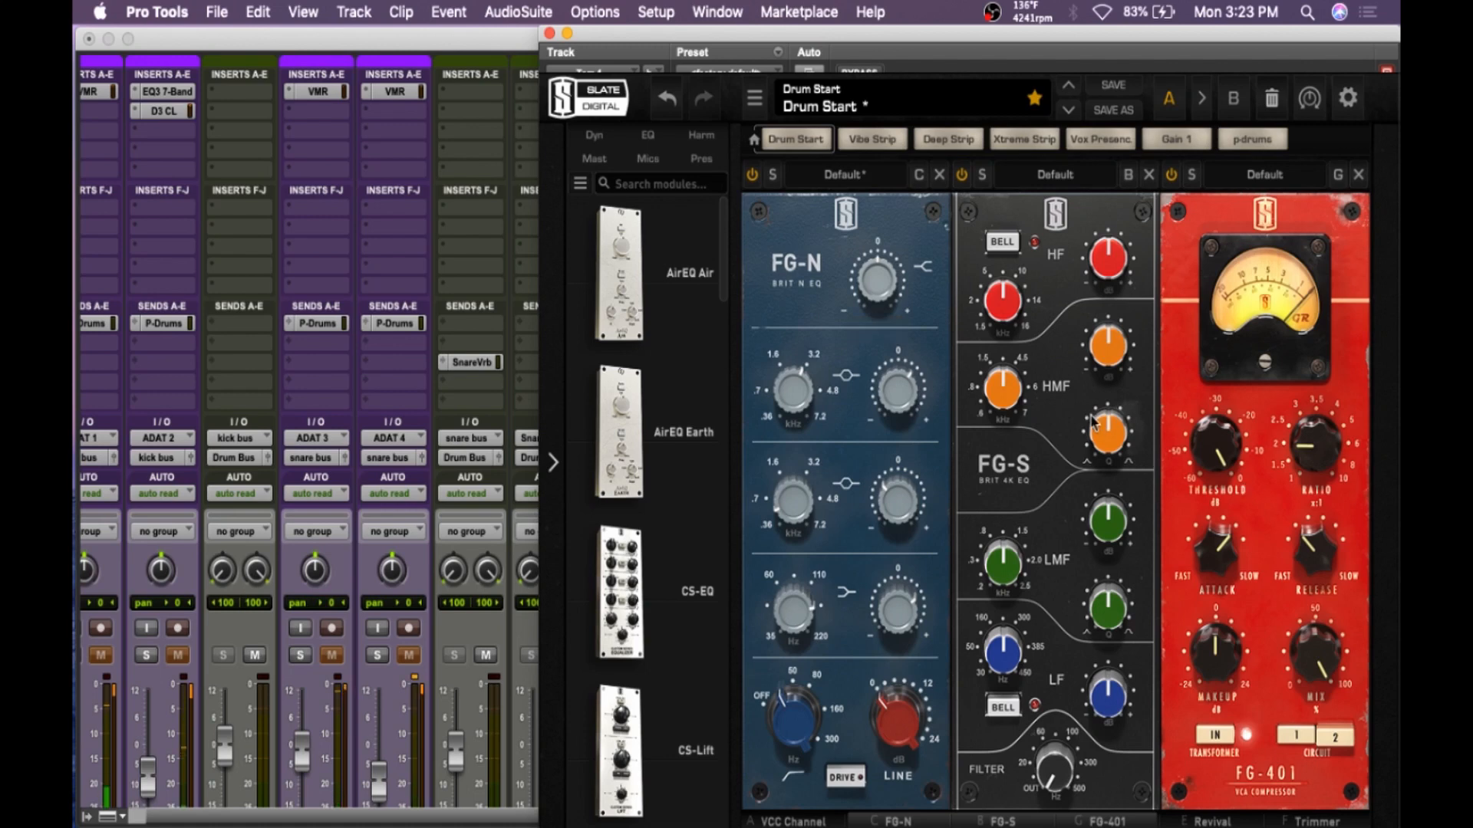
pyautogui.moveTo(882, 303); pyautogui.dragTo(877, 281)
# - On the FG-401 compressor, lower the threshold and set the ratio to 3, release to 4 and makeup gain to +2.10 dB
pyautogui.moveTo(1224, 449); pyautogui.dragTo(1225, 418)
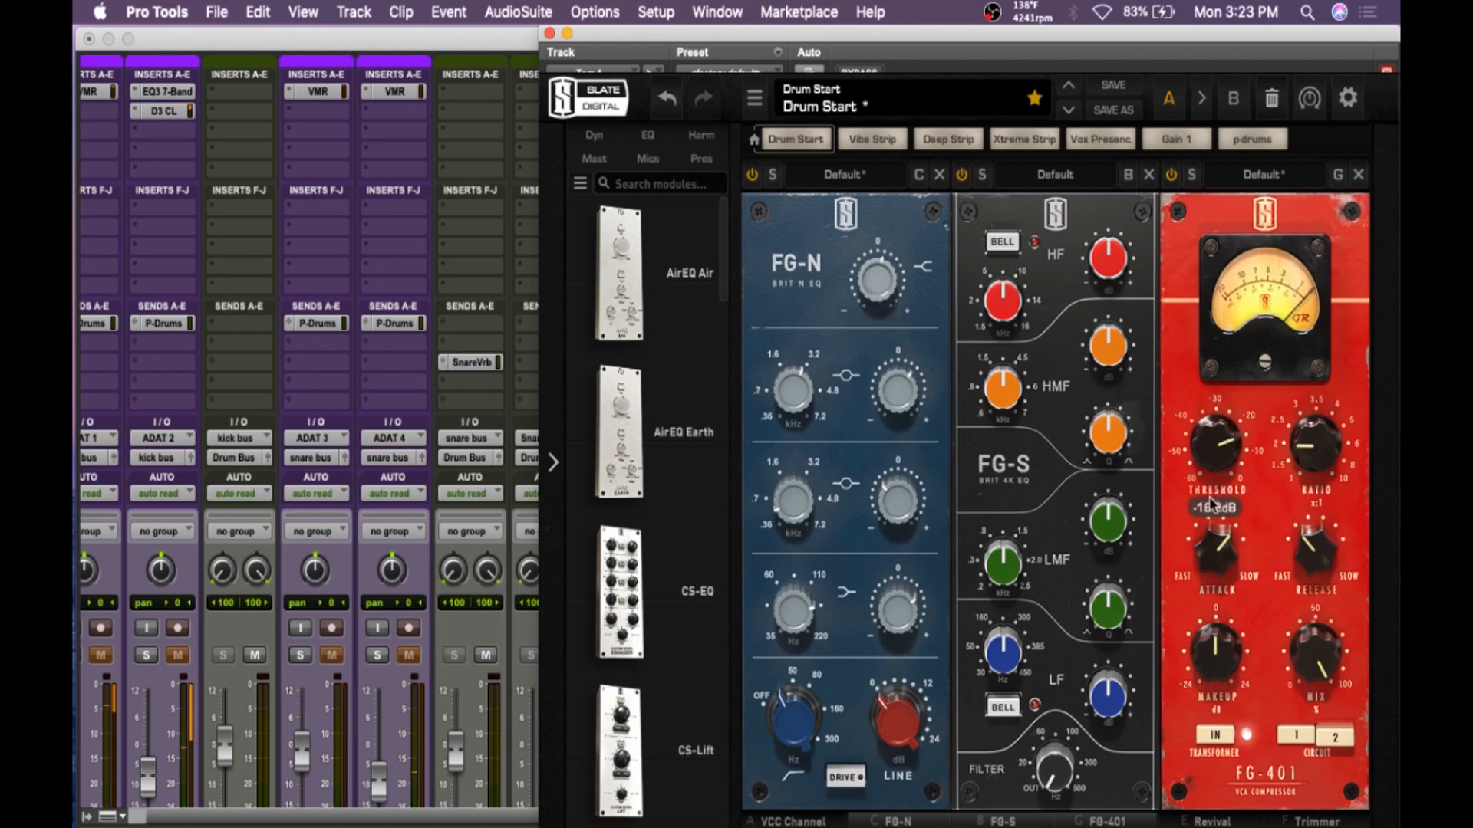
pyautogui.moveTo(1314, 453); pyautogui.dragTo(1313, 431)
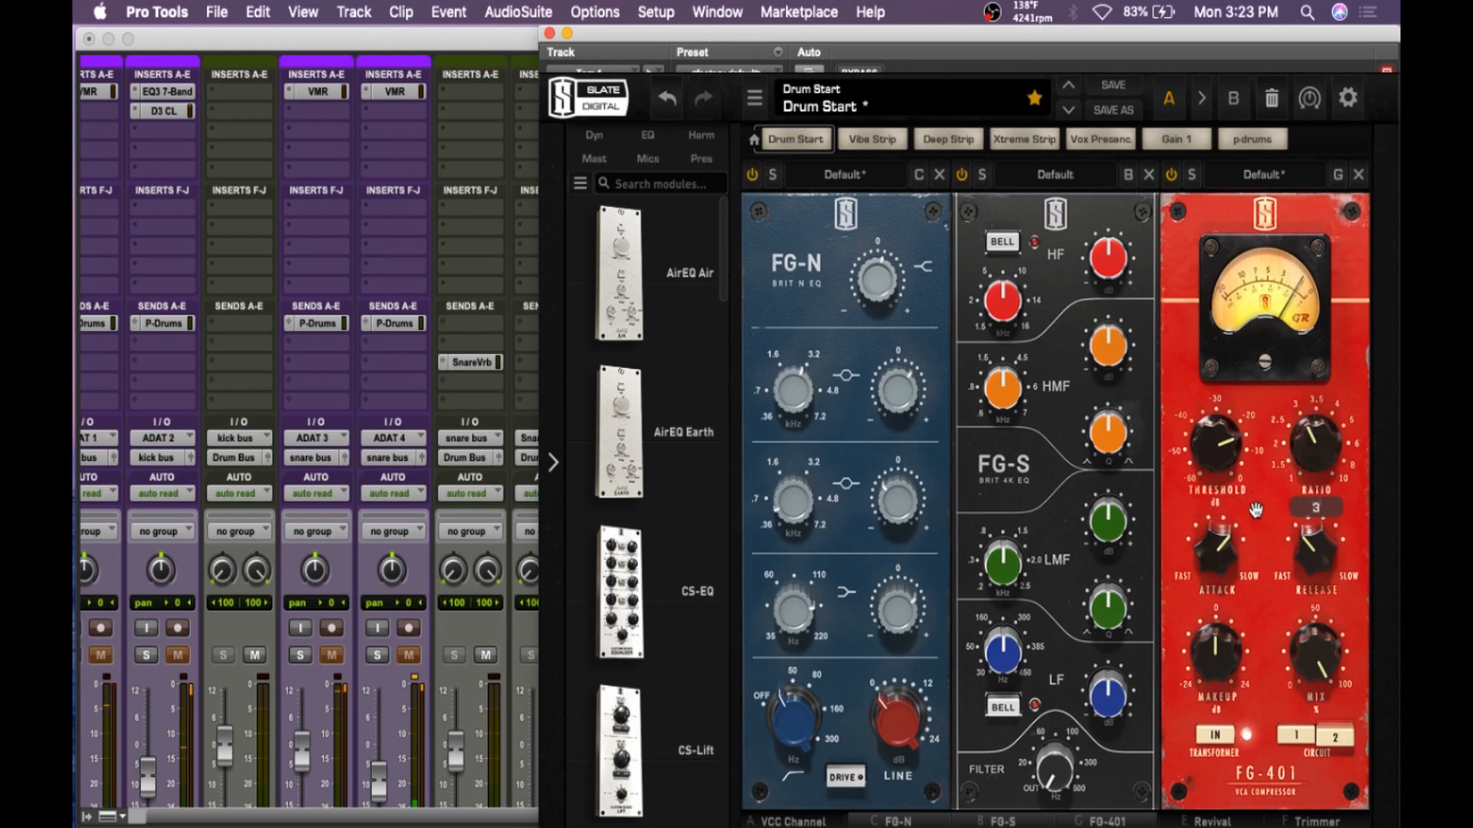
pyautogui.moveTo(1323, 558); pyautogui.dragTo(1316, 504)
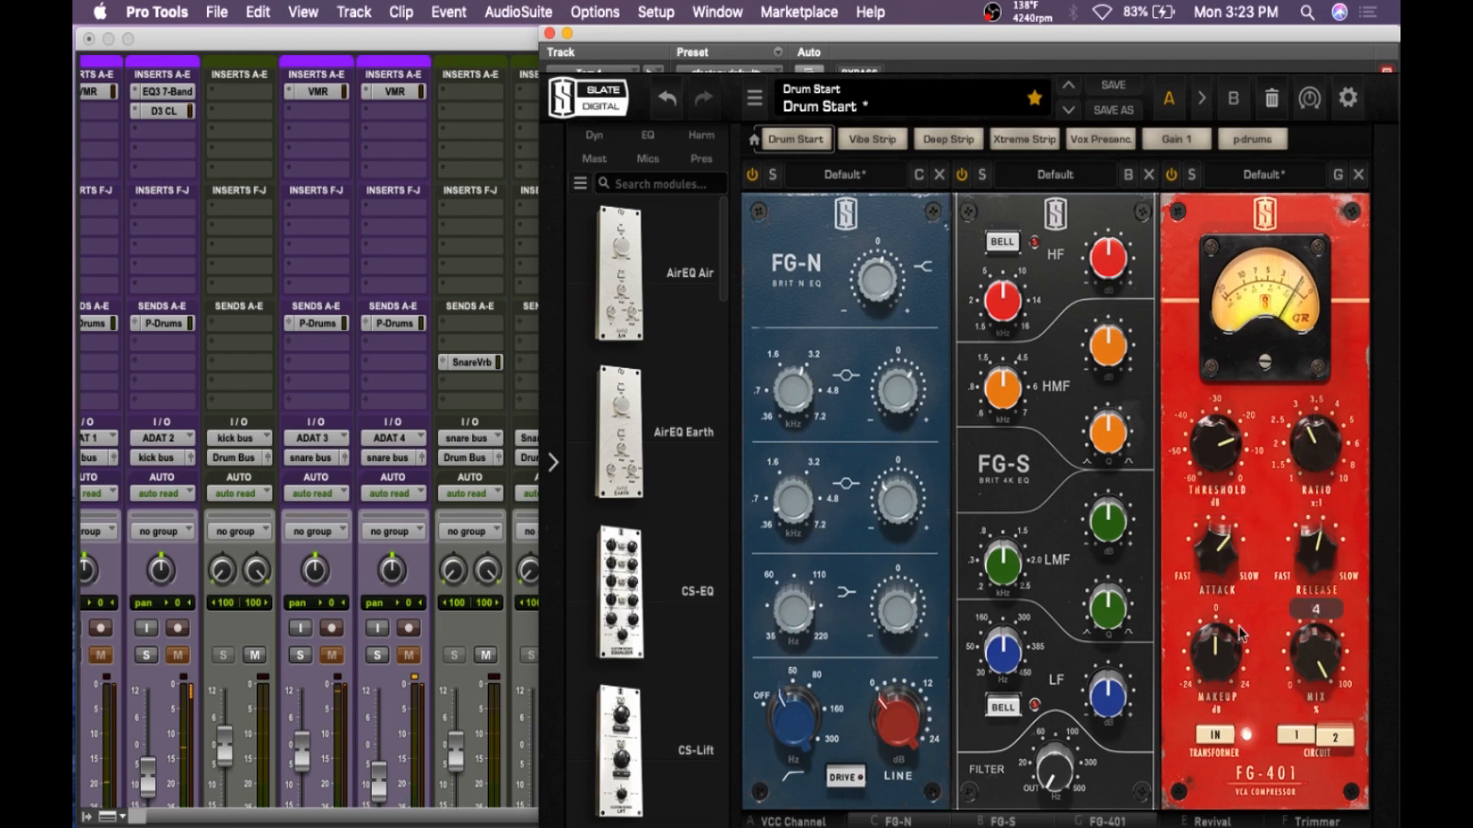
pyautogui.moveTo(1218, 656); pyautogui.dragTo(1220, 648)
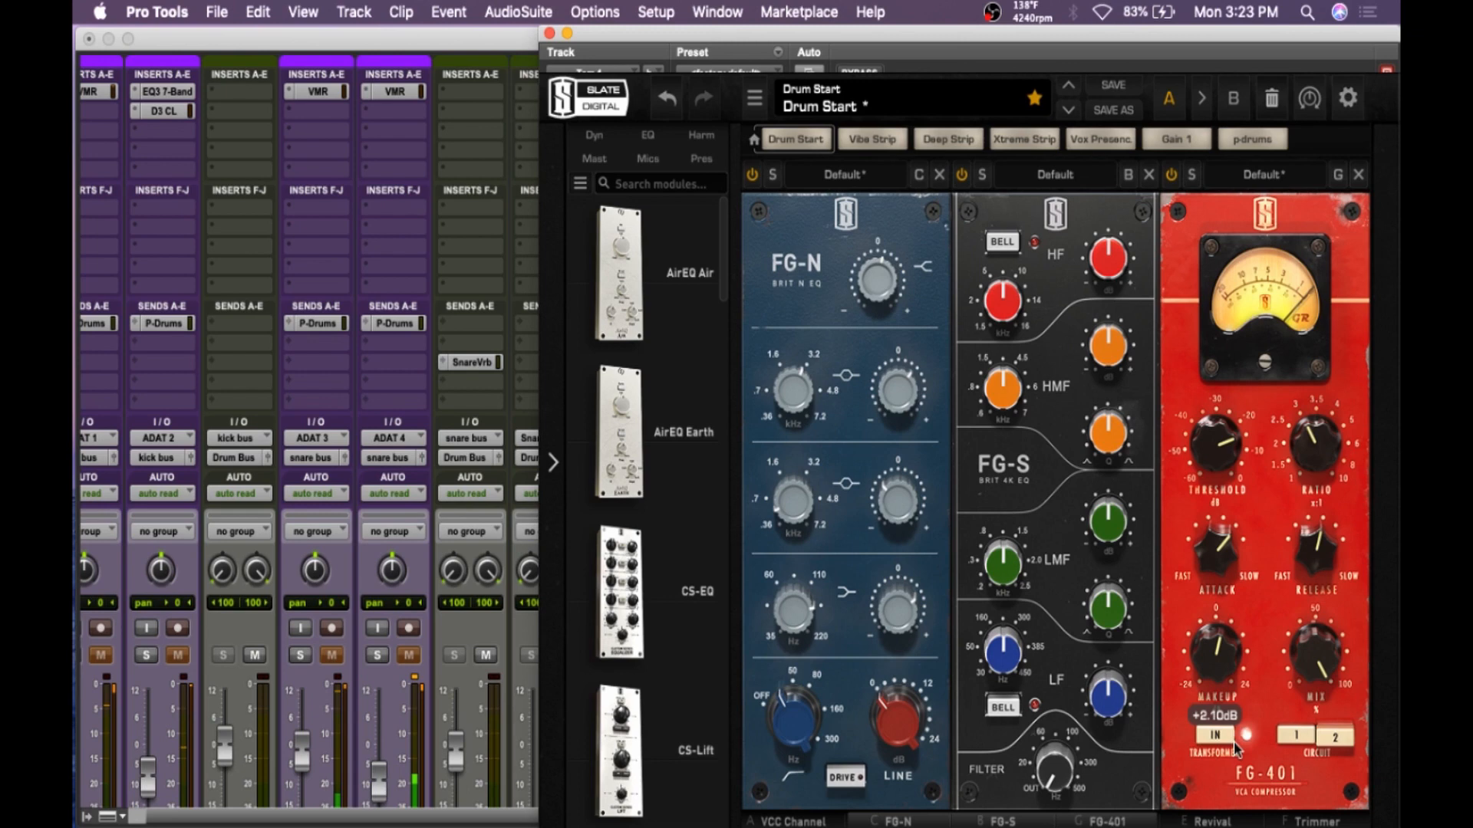
# - Set the Revival module's Thickness to 6.84 and Shimmer to 6.86, and compare Tom 1's rack with and without bypass
pyautogui.click(1216, 820)
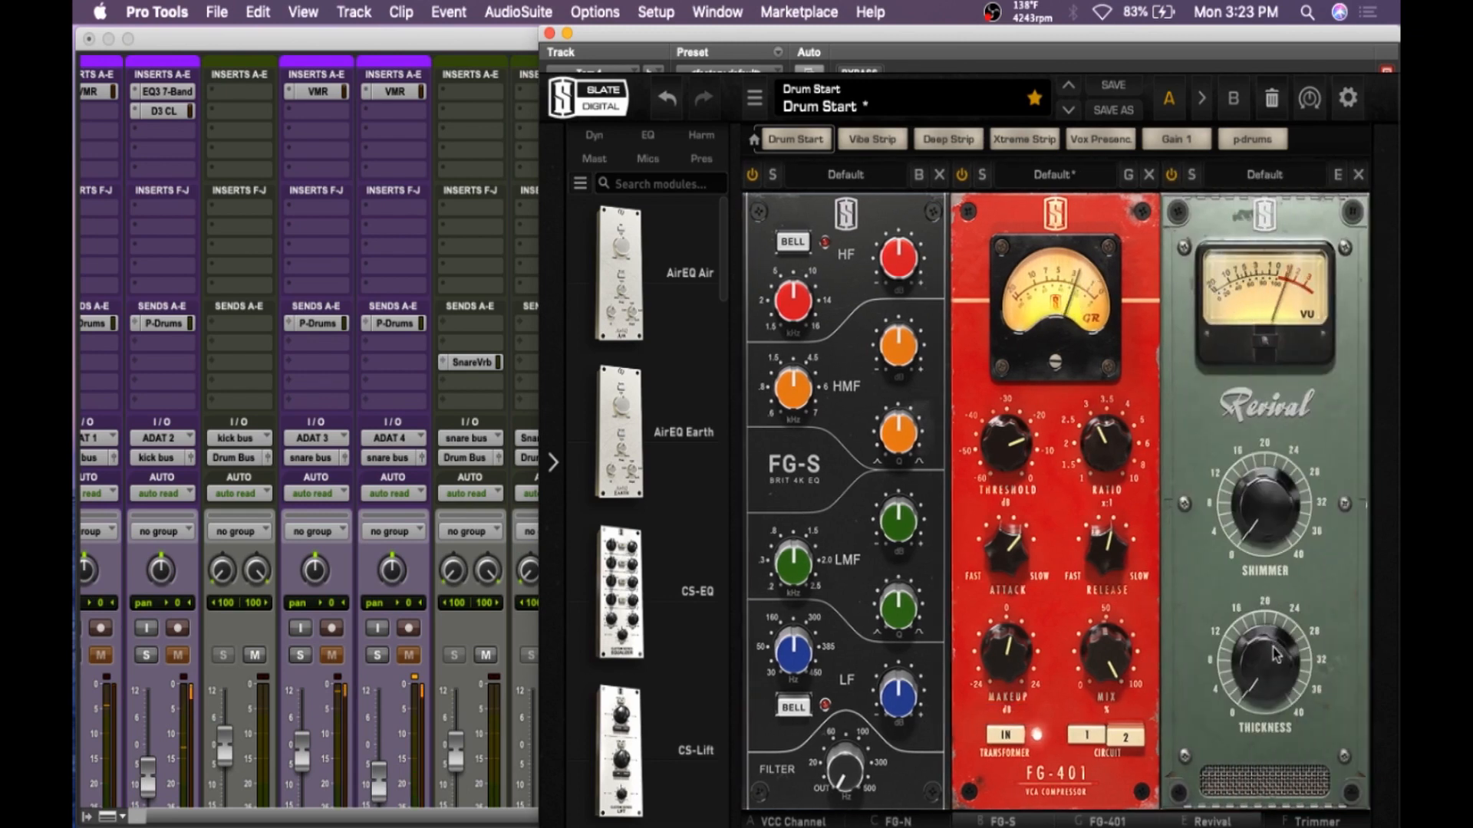
pyautogui.moveTo(1277, 666); pyautogui.dragTo(1268, 640)
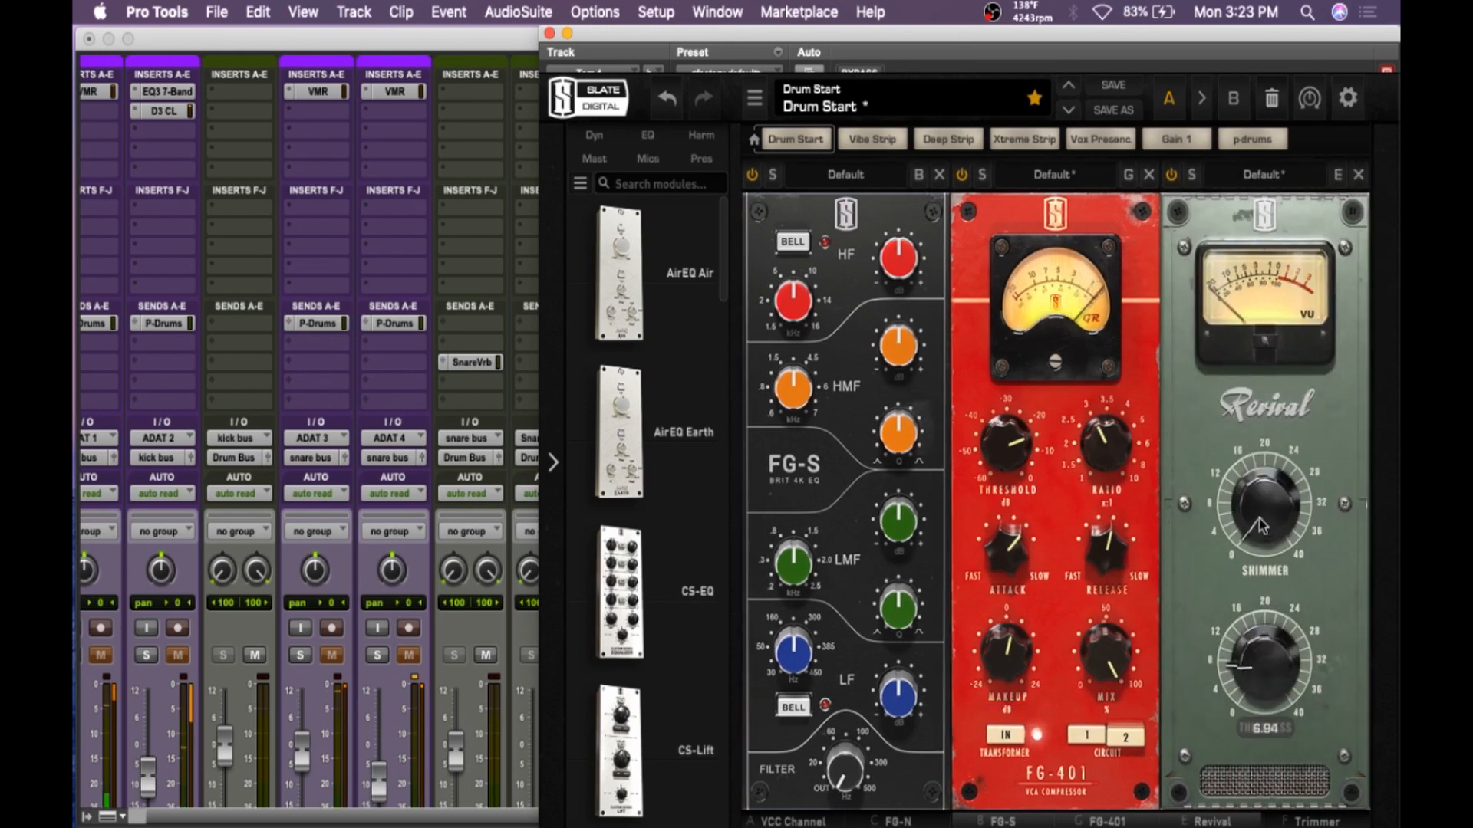
pyautogui.moveTo(1258, 521)
pyautogui.mouseDown()
pyautogui.moveTo(1264, 495)
pyautogui.moveTo(1251, 512)
pyautogui.mouseUp()
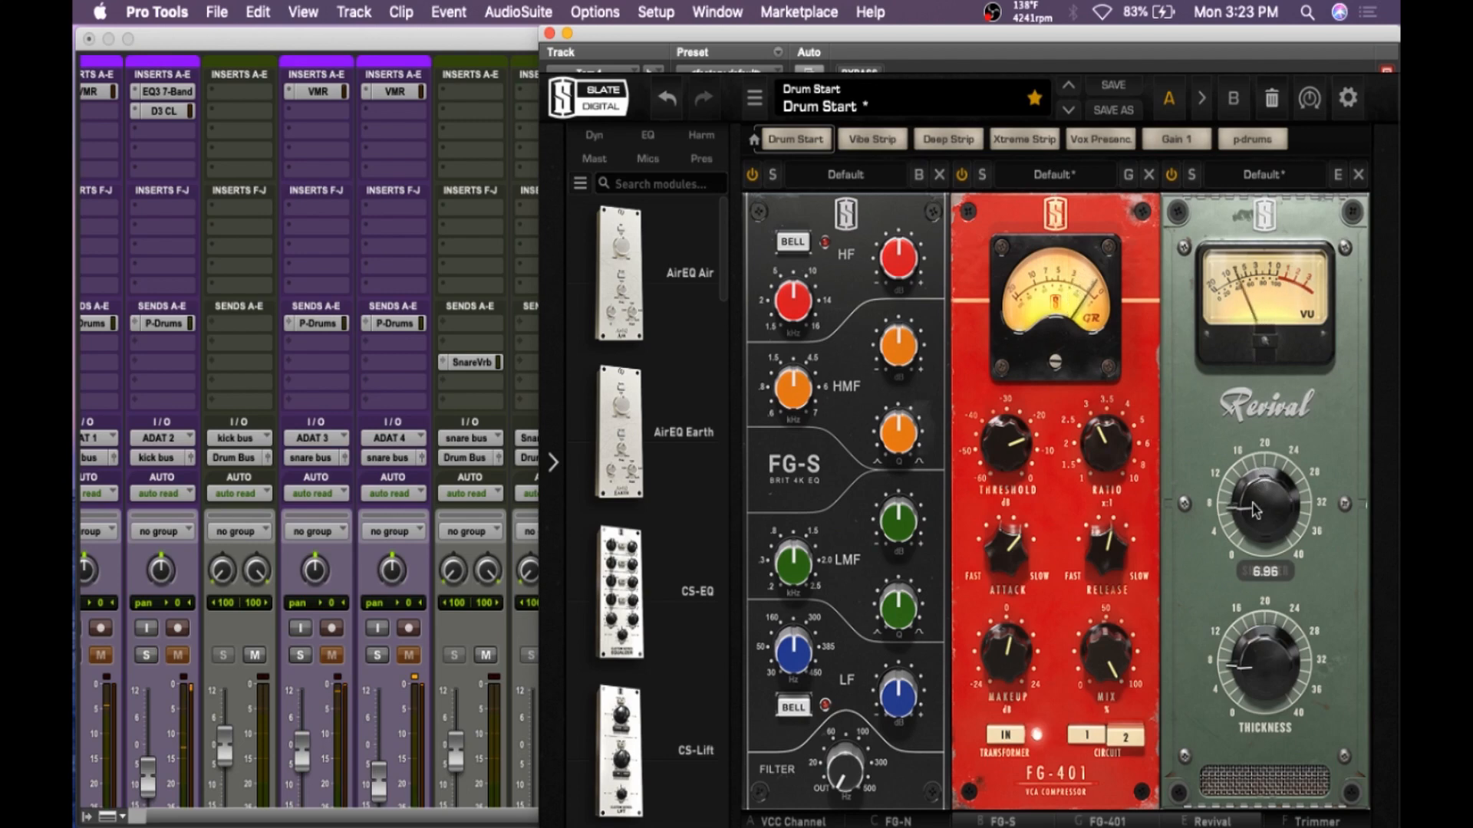
pyautogui.click(867, 71)
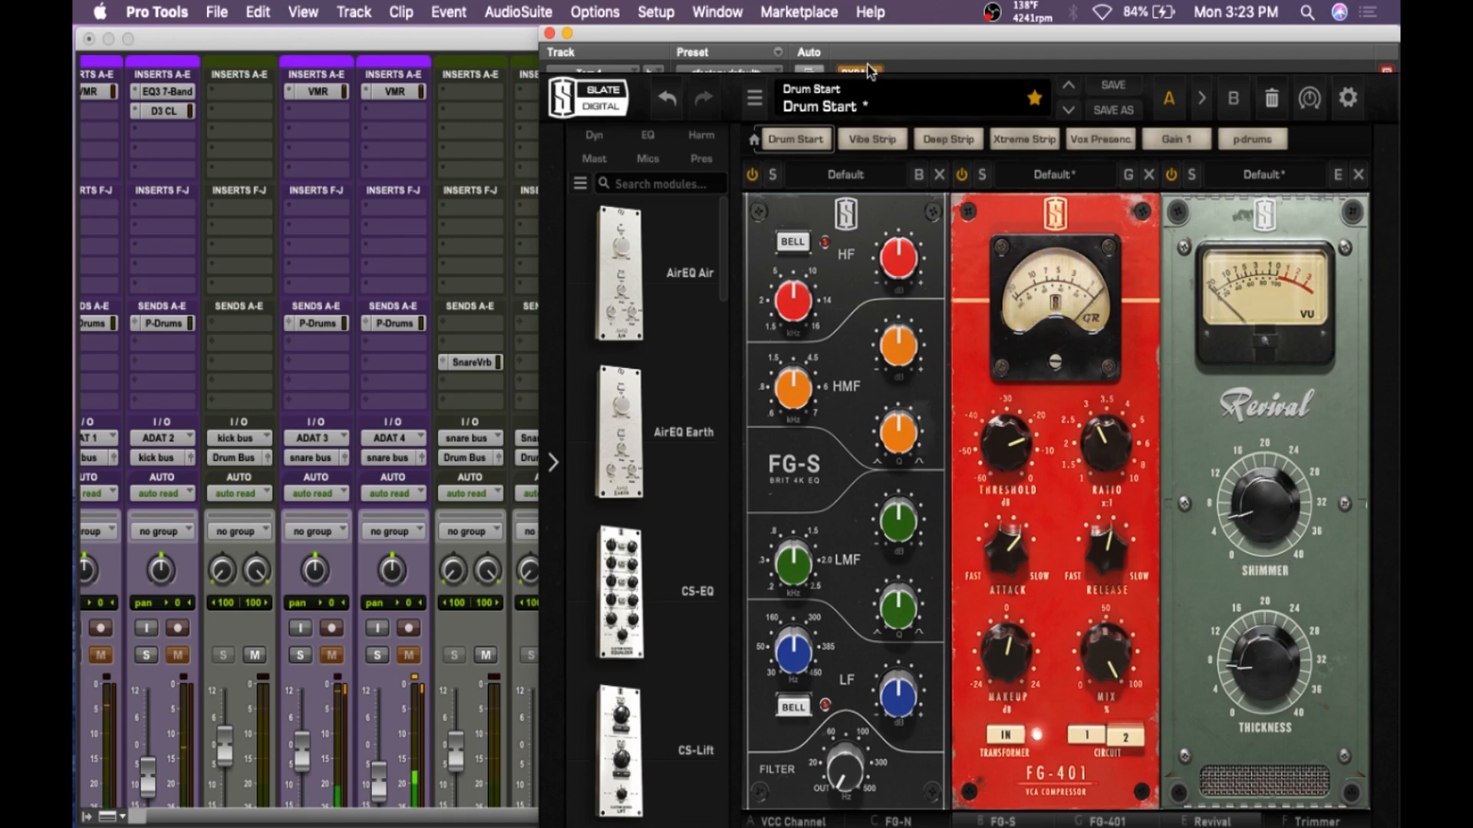
pyautogui.click(867, 70)
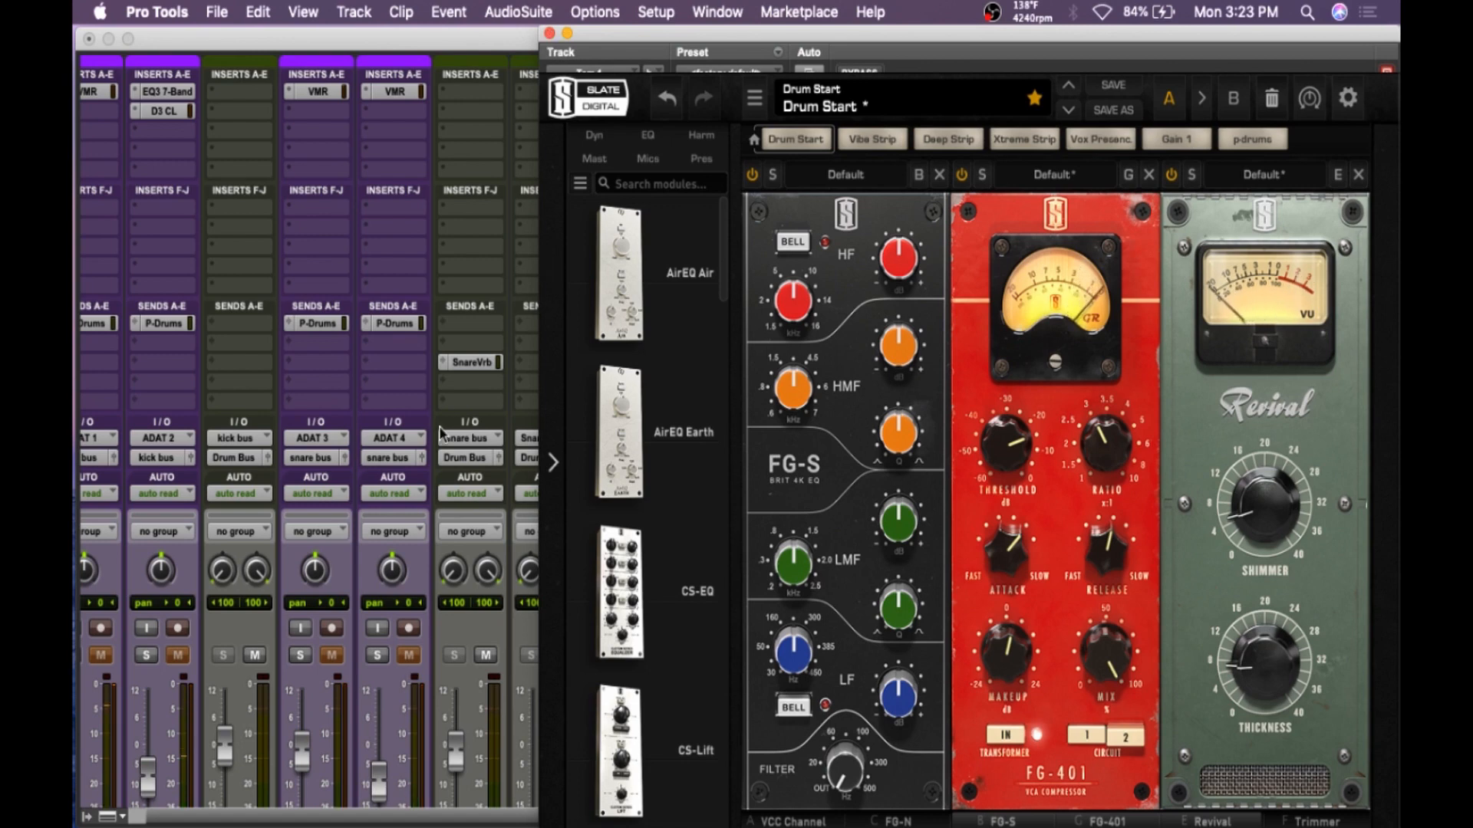
# - Unsolo Tom 2 and Tom 3 so that only Tom 1 stays soloed
pyautogui.hscroll(3, 441, 433)
pyautogui.scroll(-5, 441, 433)
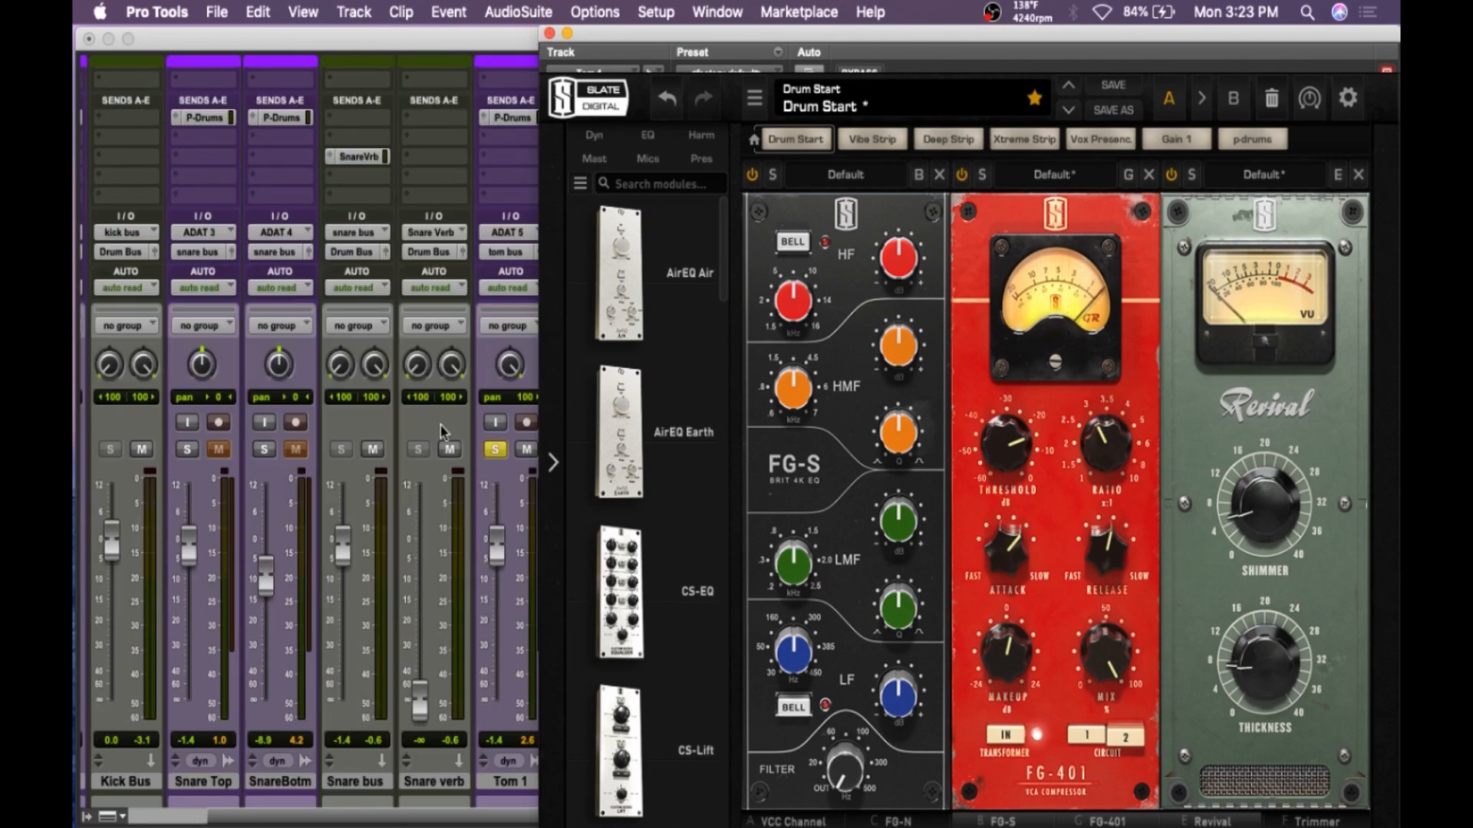
pyautogui.hscroll(6, 443, 432)
pyautogui.click(264, 451)
pyautogui.click(297, 449)
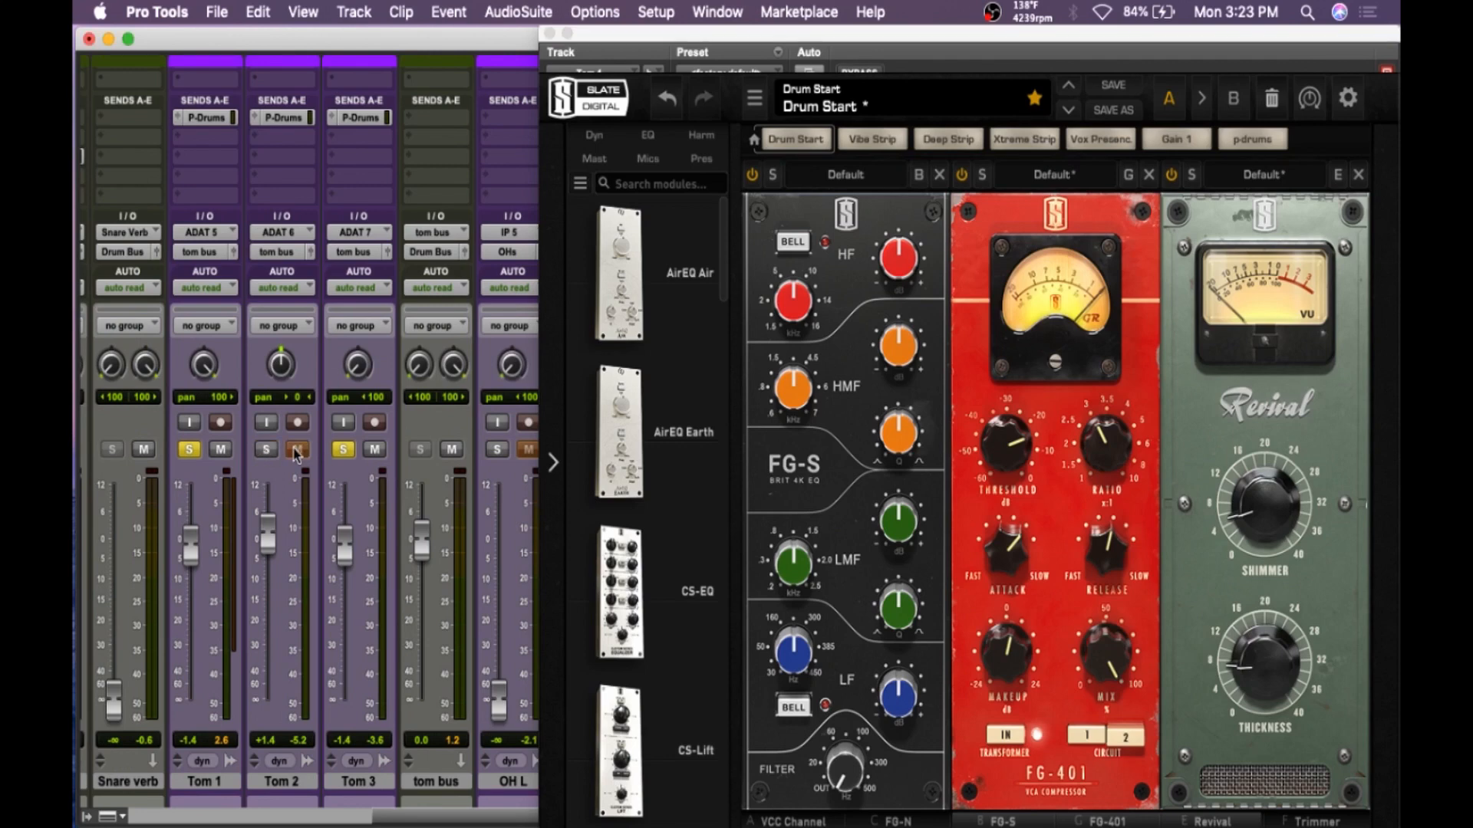
# - Bypass and re-enable the Virtual Mix Rack to compare Tom 1's sound, review its FG-N settings and close the plug-in
pyautogui.click(866, 71)
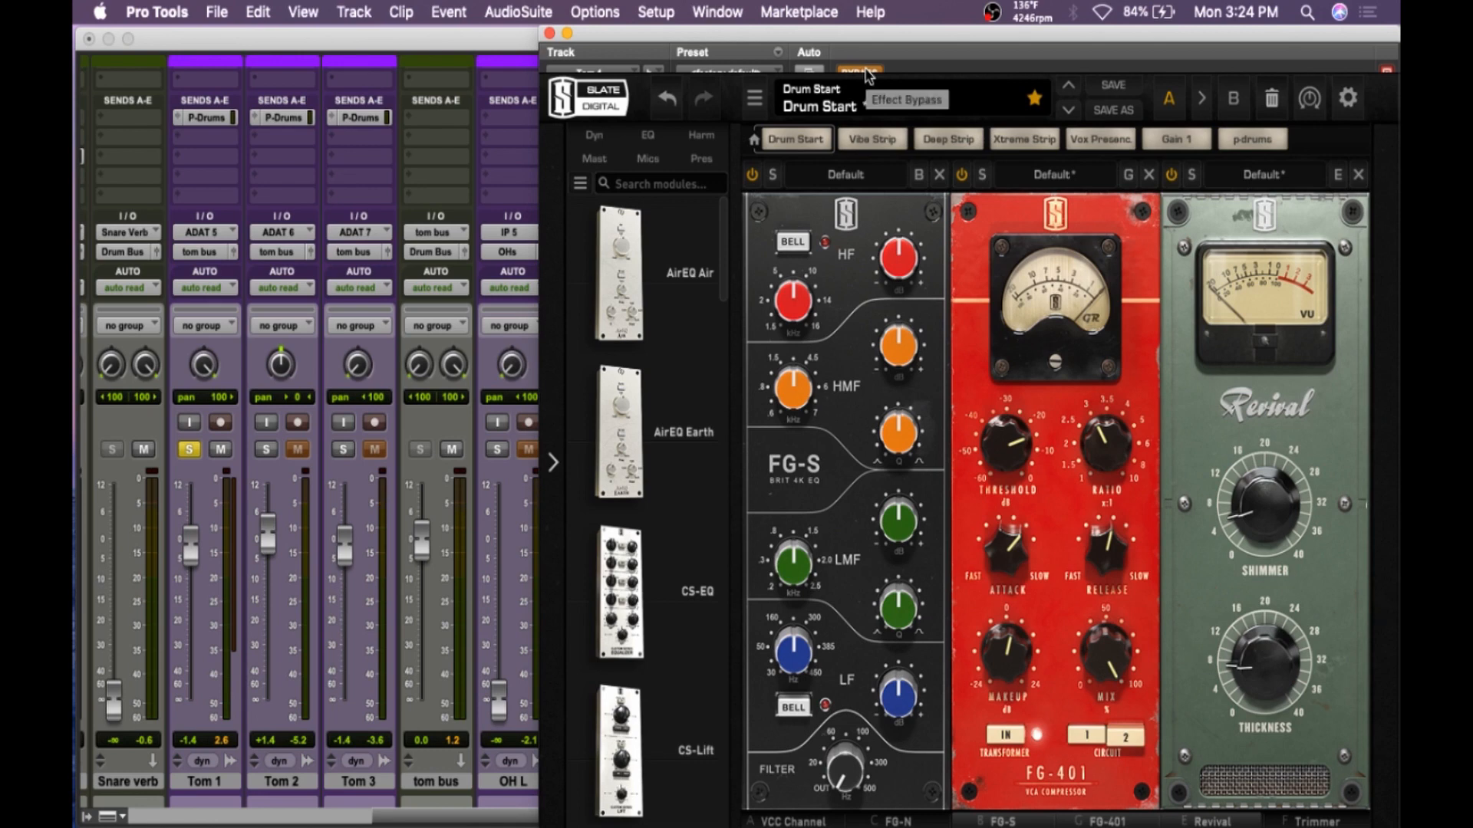
pyautogui.click(865, 73)
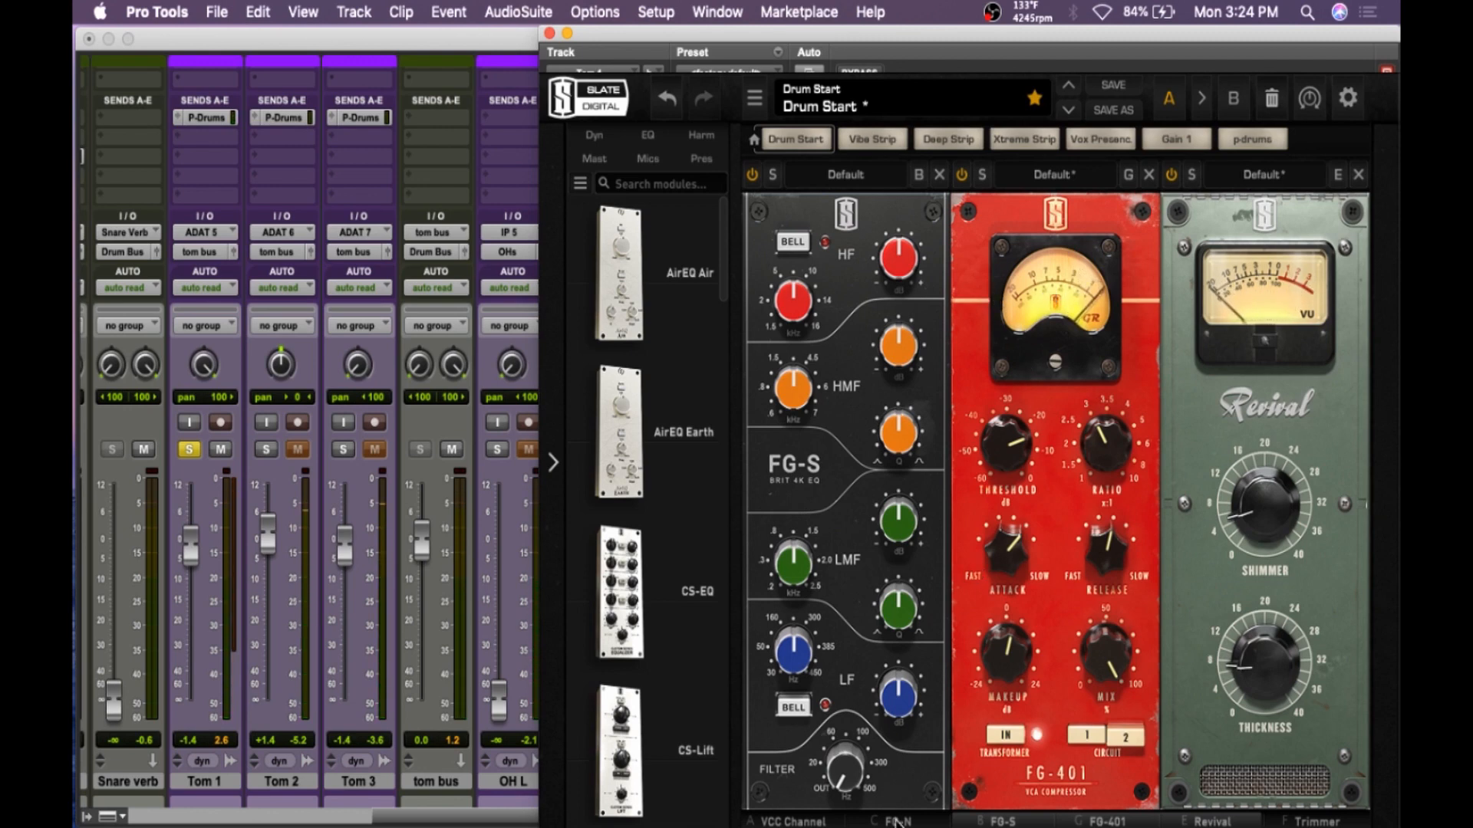
pyautogui.click(895, 822)
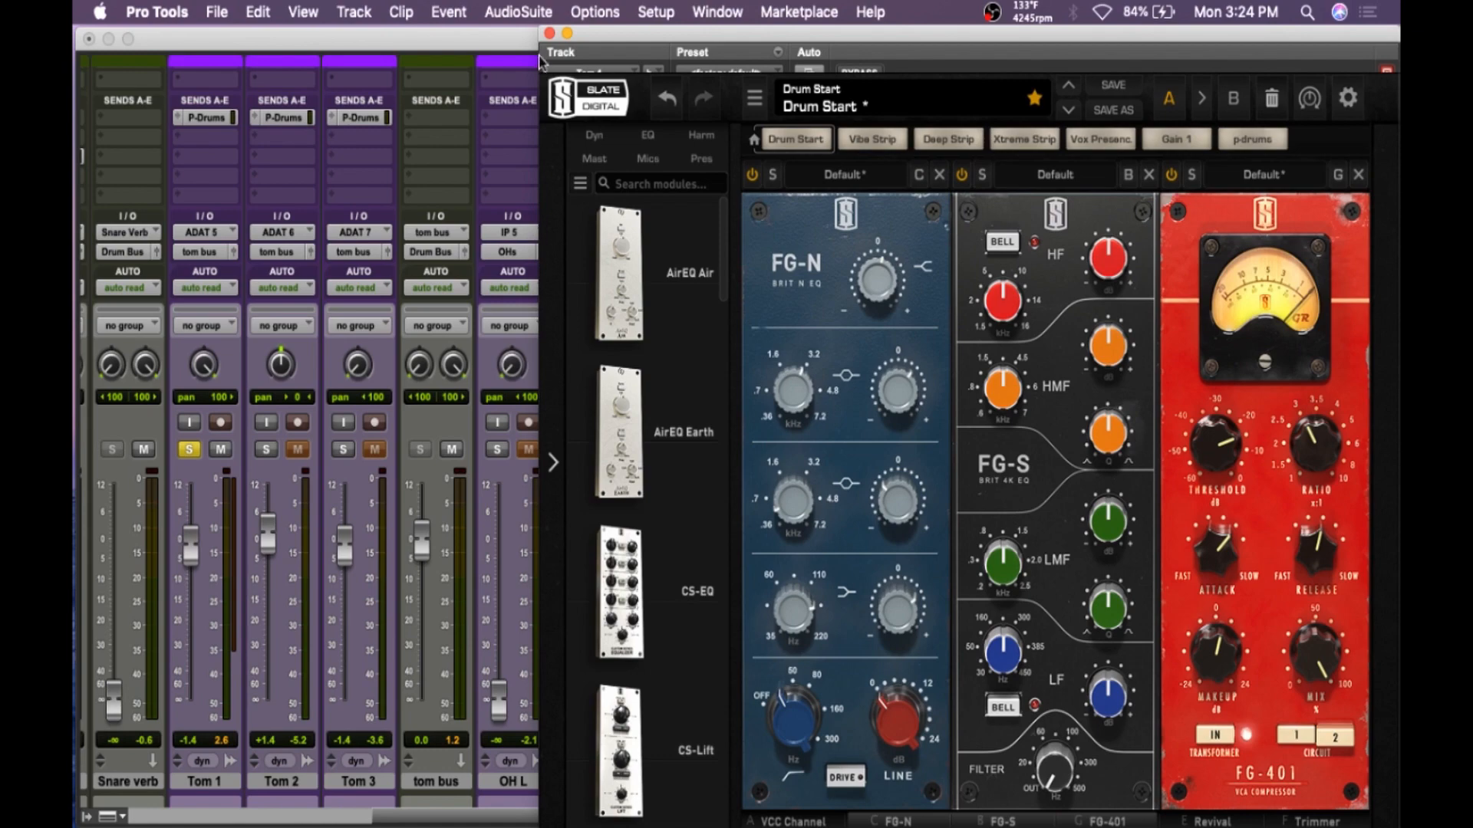
pyautogui.click(549, 33)
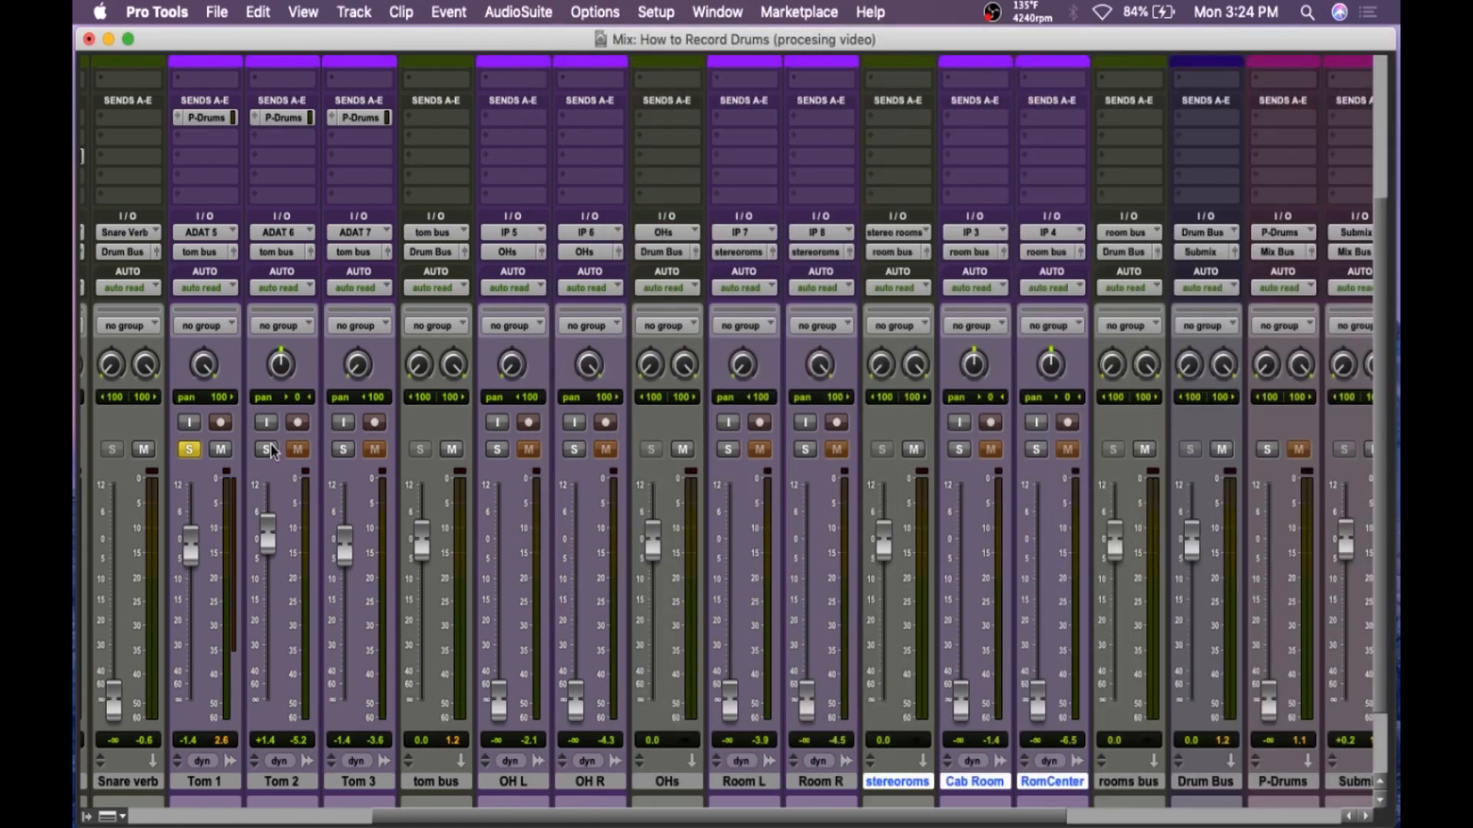
# - Solo Tom 2 instead of Tom 1 and insert a mono Virtual Mix Rack after its D3 ExpGate
pyautogui.click(190, 450)
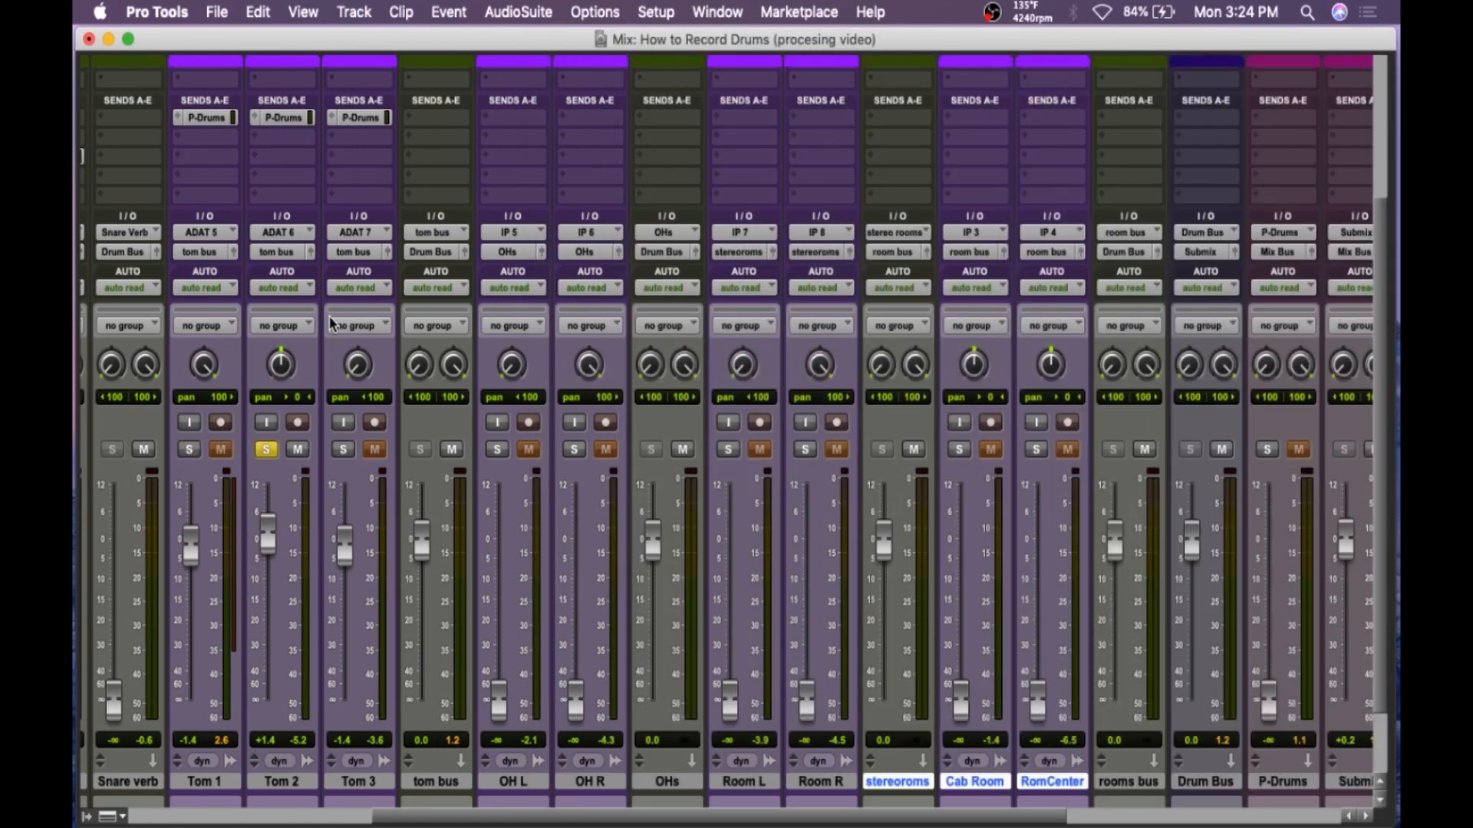
pyautogui.scroll(5, 330, 291)
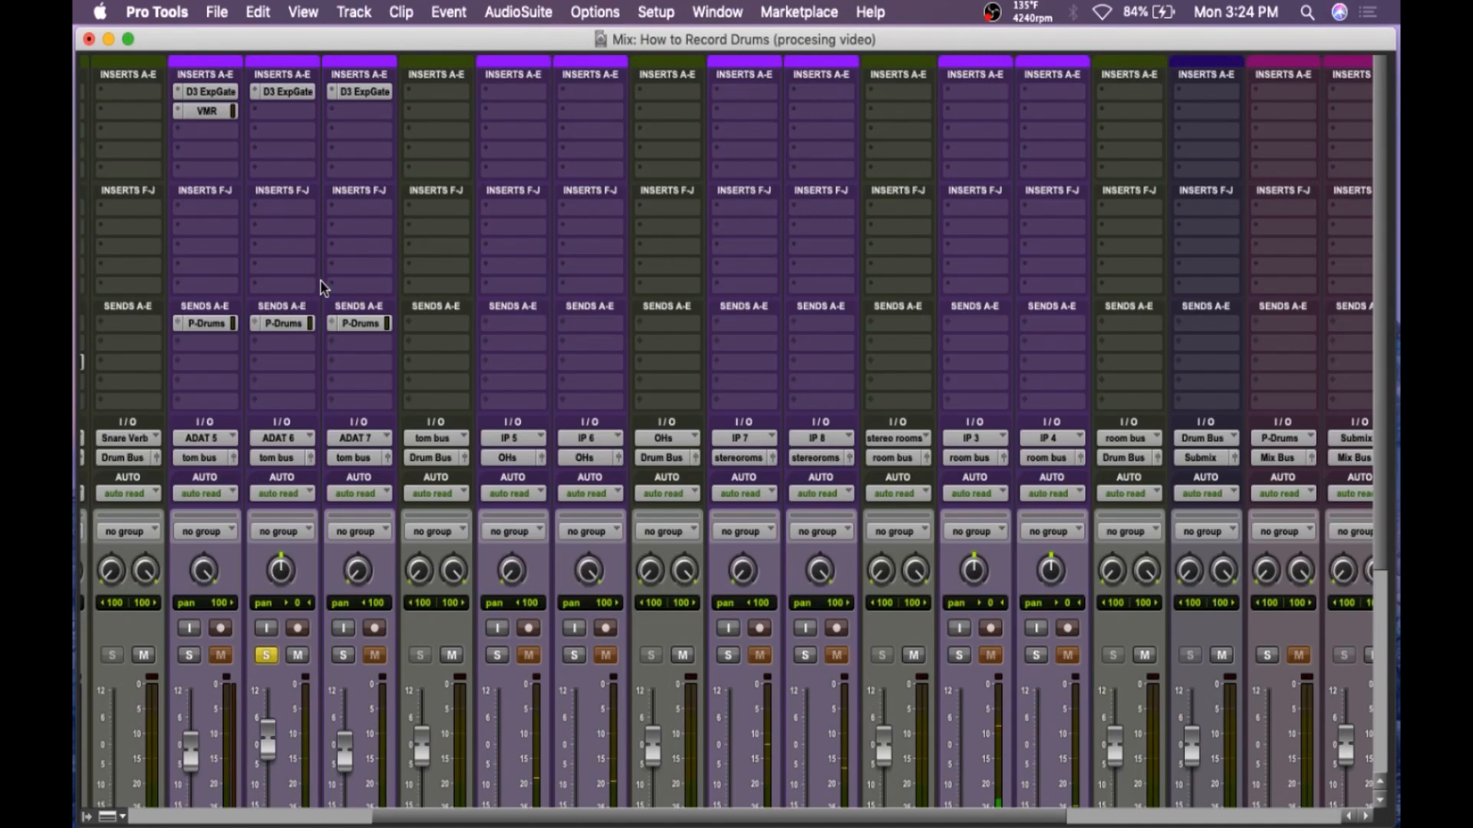
pyautogui.click(285, 117)
pyautogui.moveTo(330, 155)
pyautogui.moveTo(460, 161)
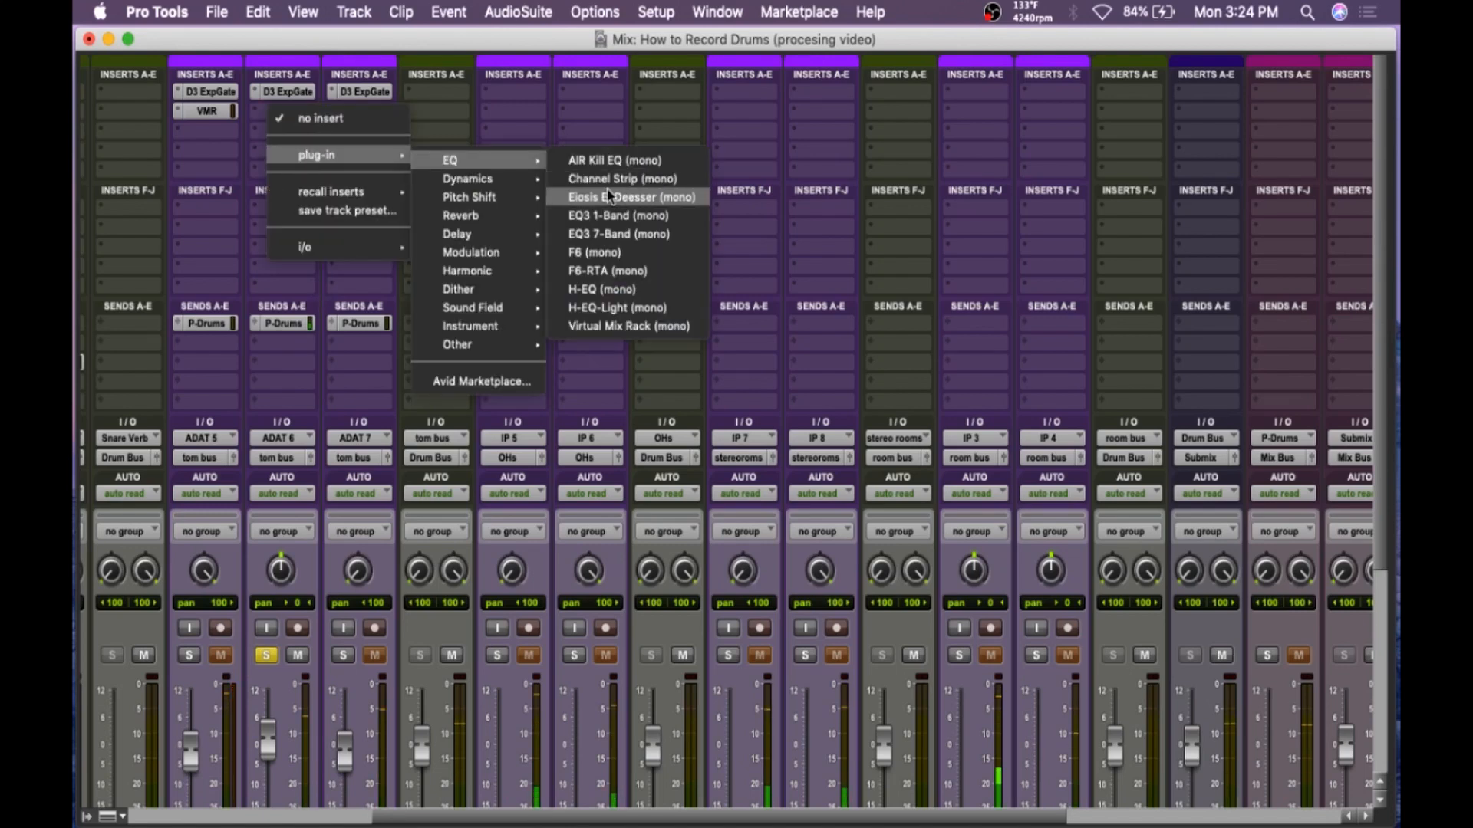
pyautogui.click(629, 326)
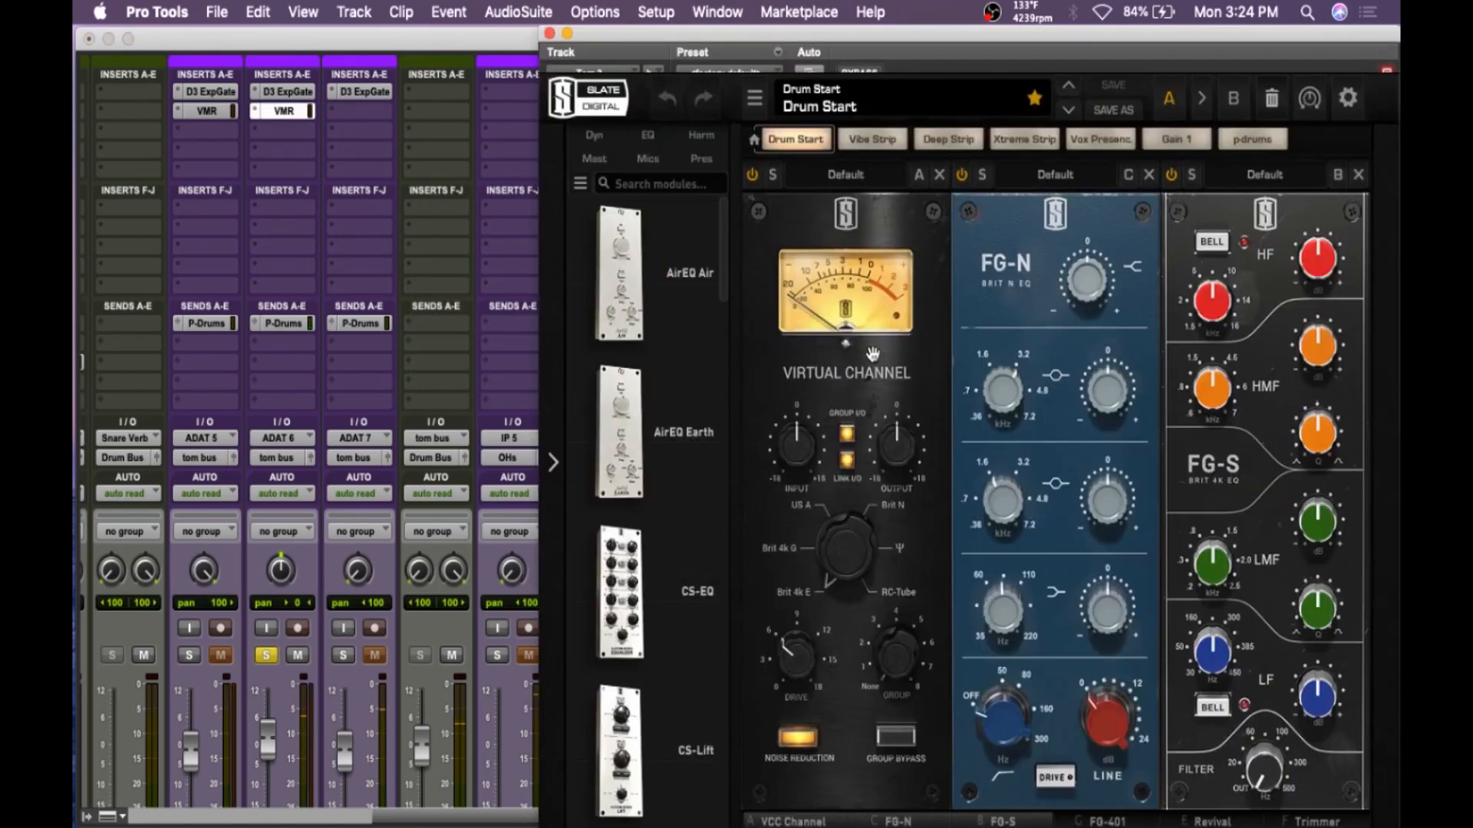
# - Switch Tom 2's Virtual Channel to Brit N, and adjust the FG-N high-pass filter and low-band boost and frequency
pyautogui.moveTo(864, 572); pyautogui.dragTo(867, 457)
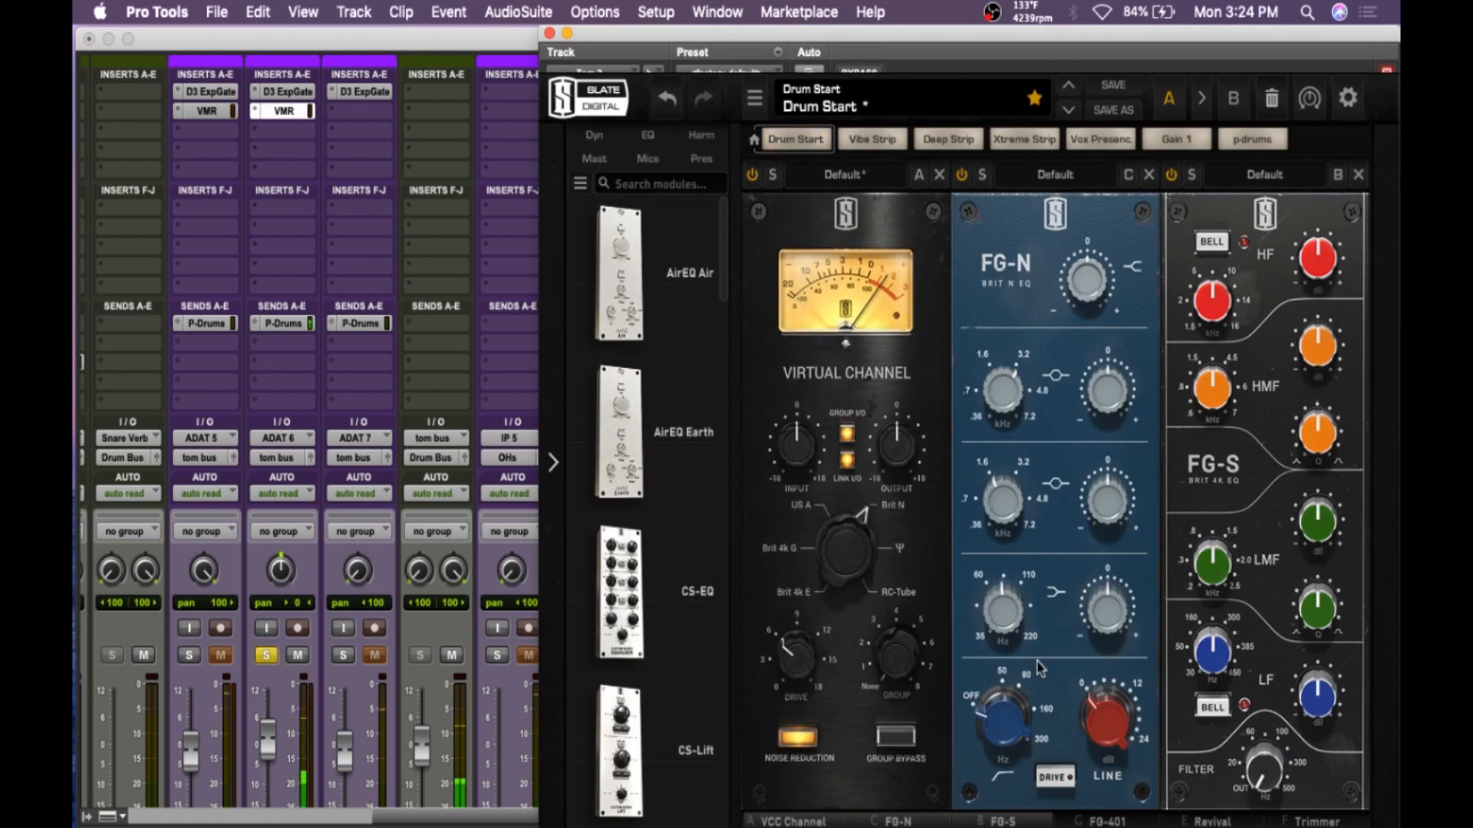
pyautogui.moveTo(1010, 700); pyautogui.dragTo(1011, 693)
pyautogui.moveTo(1110, 608); pyautogui.dragTo(1109, 589)
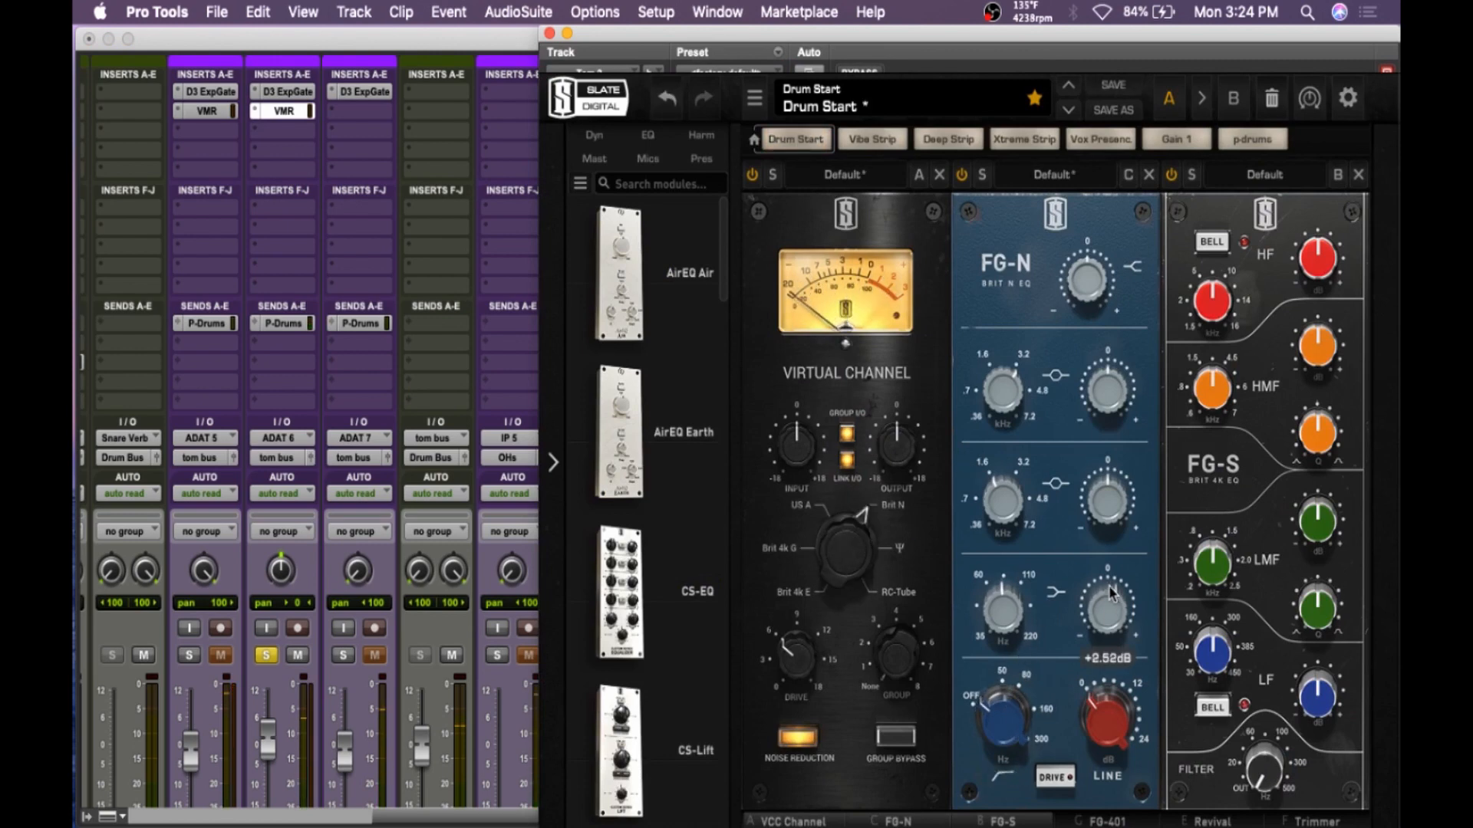
pyautogui.moveTo(1007, 609)
pyautogui.mouseDown()
pyautogui.moveTo(1010, 587)
pyautogui.moveTo(1004, 608)
pyautogui.mouseUp()
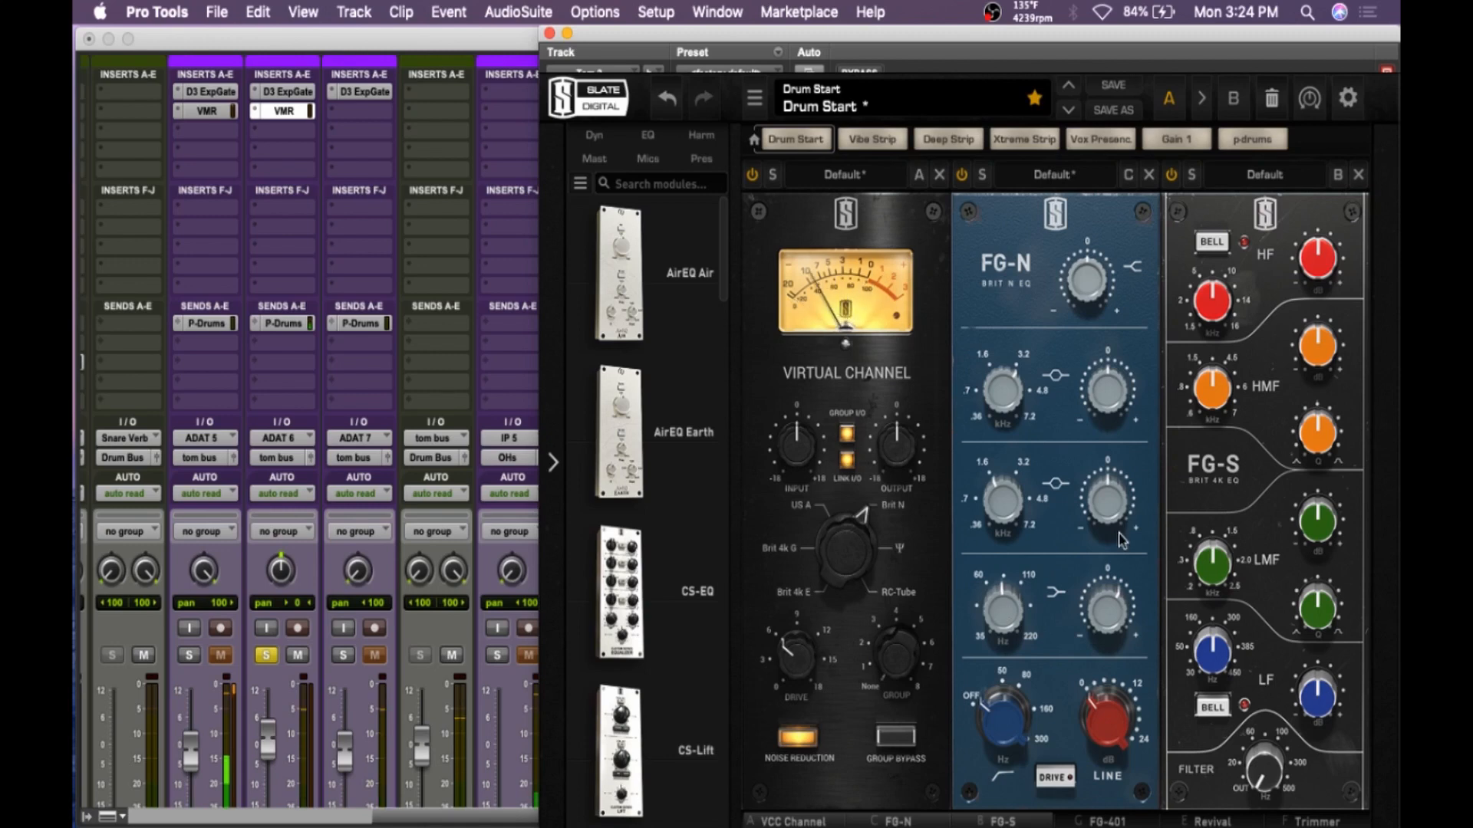
# - Boost and sweep the FG-N lower-mid band on Tom 2, cut it by about 1.68 dB and fine-tune its frequency
pyautogui.moveTo(1123, 508); pyautogui.dragTo(1126, 474)
pyautogui.moveTo(1005, 497); pyautogui.dragTo(999, 509)
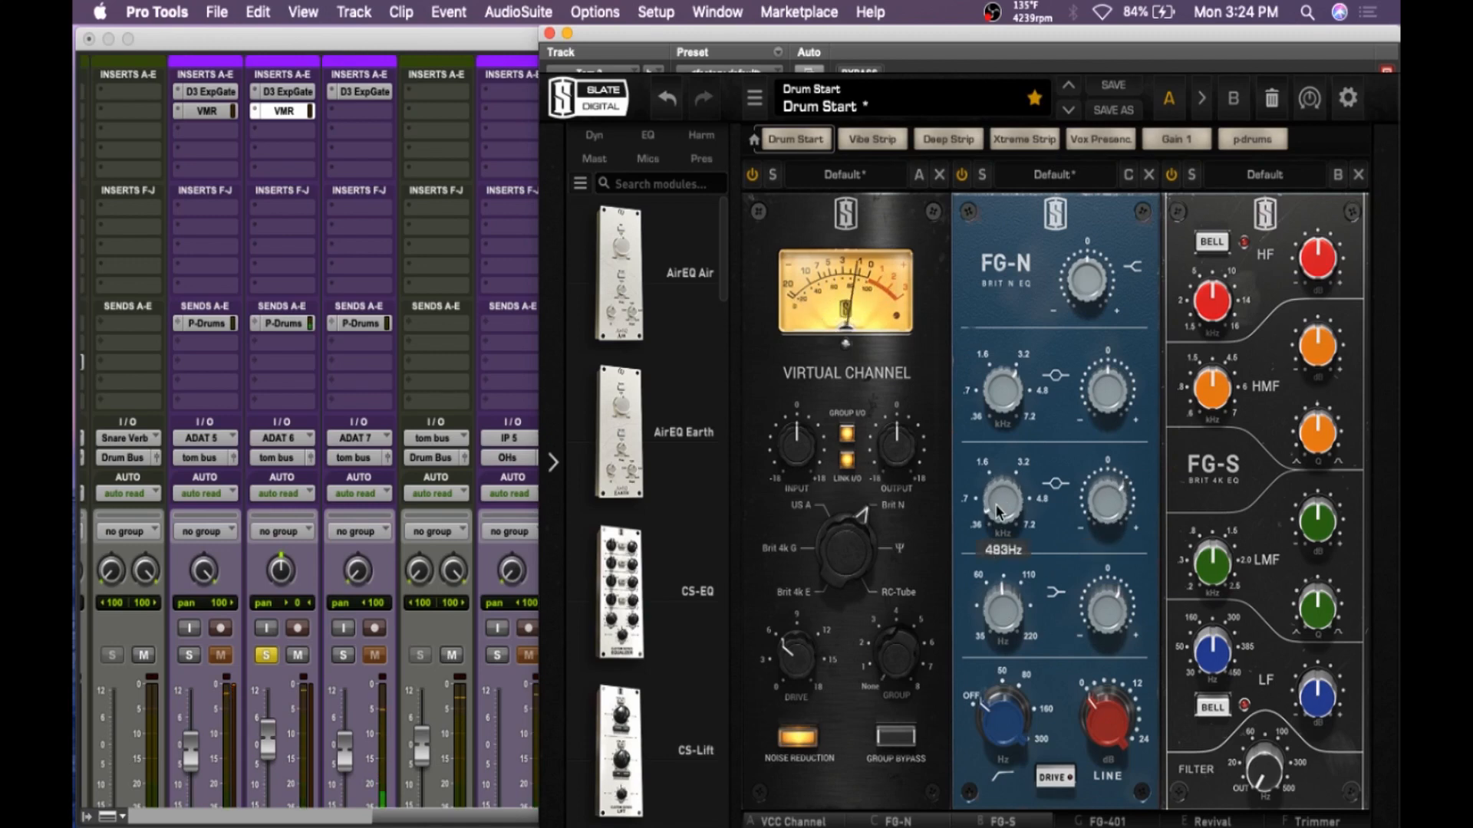
pyautogui.moveTo(996, 509); pyautogui.dragTo(997, 513)
pyautogui.moveTo(1107, 492); pyautogui.dragTo(995, 497)
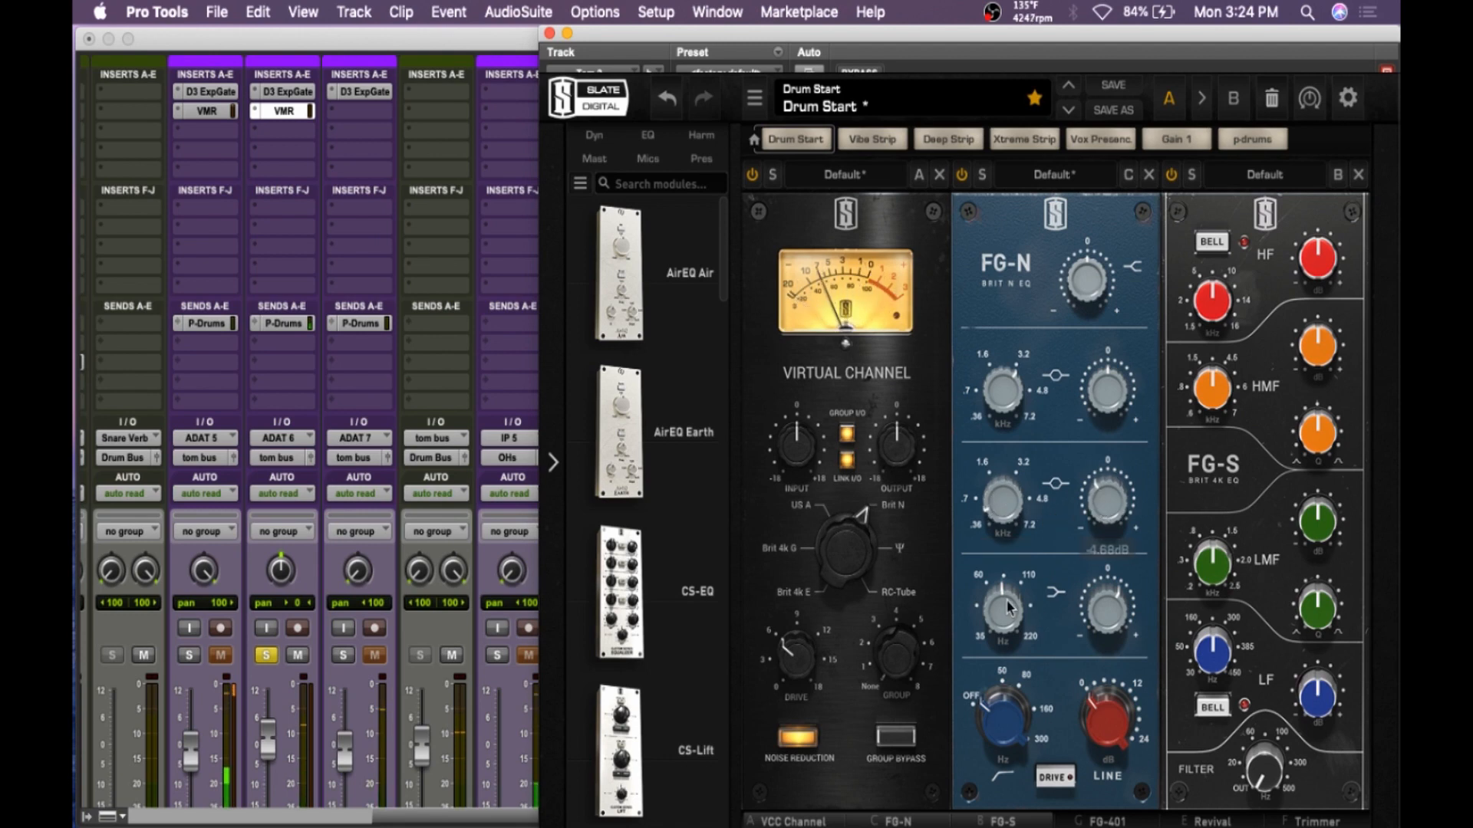
pyautogui.moveTo(998, 512); pyautogui.dragTo(999, 529)
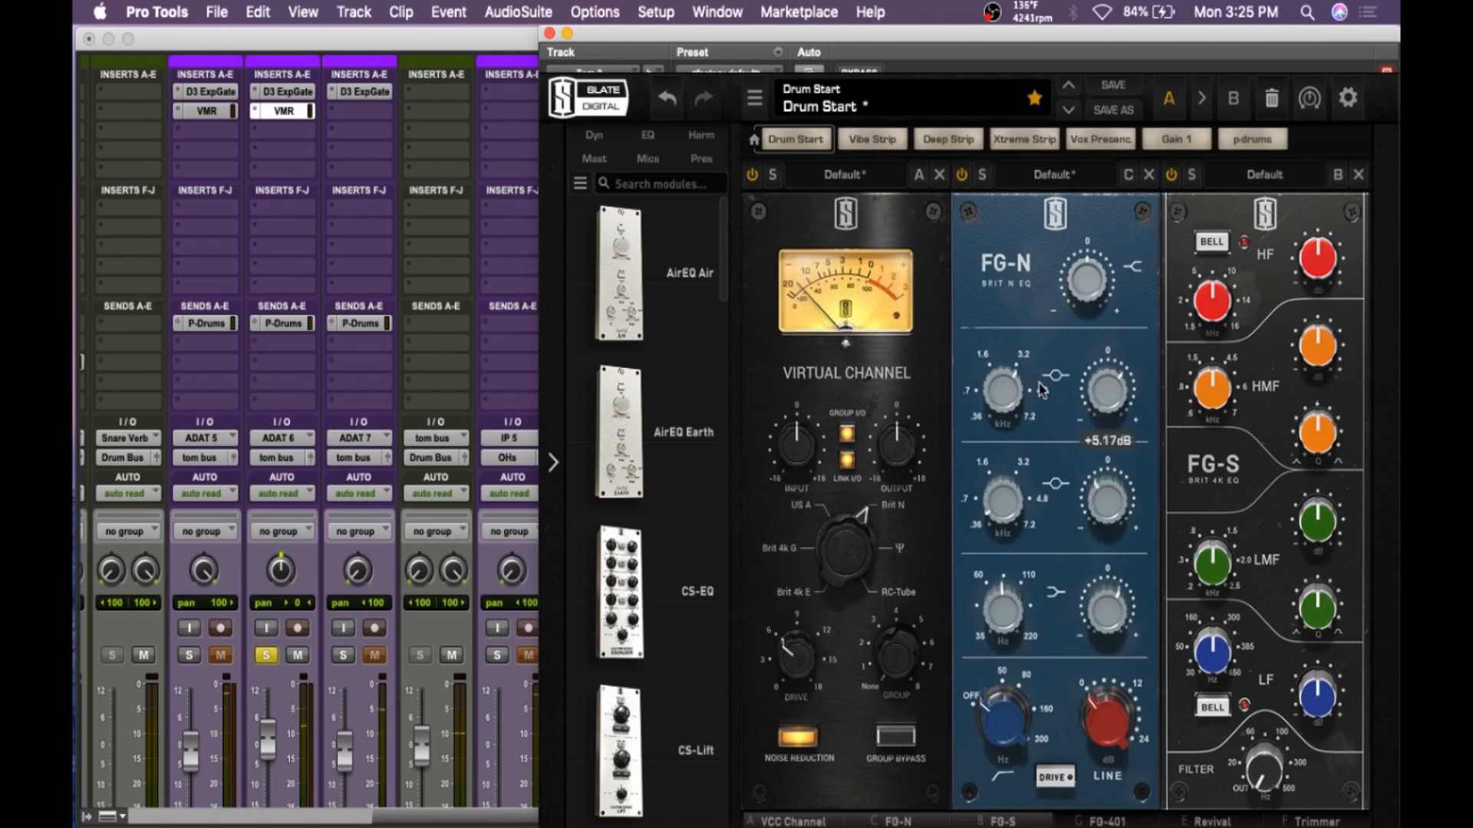
# - Boost Tom 2's FG-N upper-mid band by 5.17 dB, tuning it around 2 kHz, and adjust the high-shelf gain
pyautogui.moveTo(1005, 389); pyautogui.dragTo(999, 415)
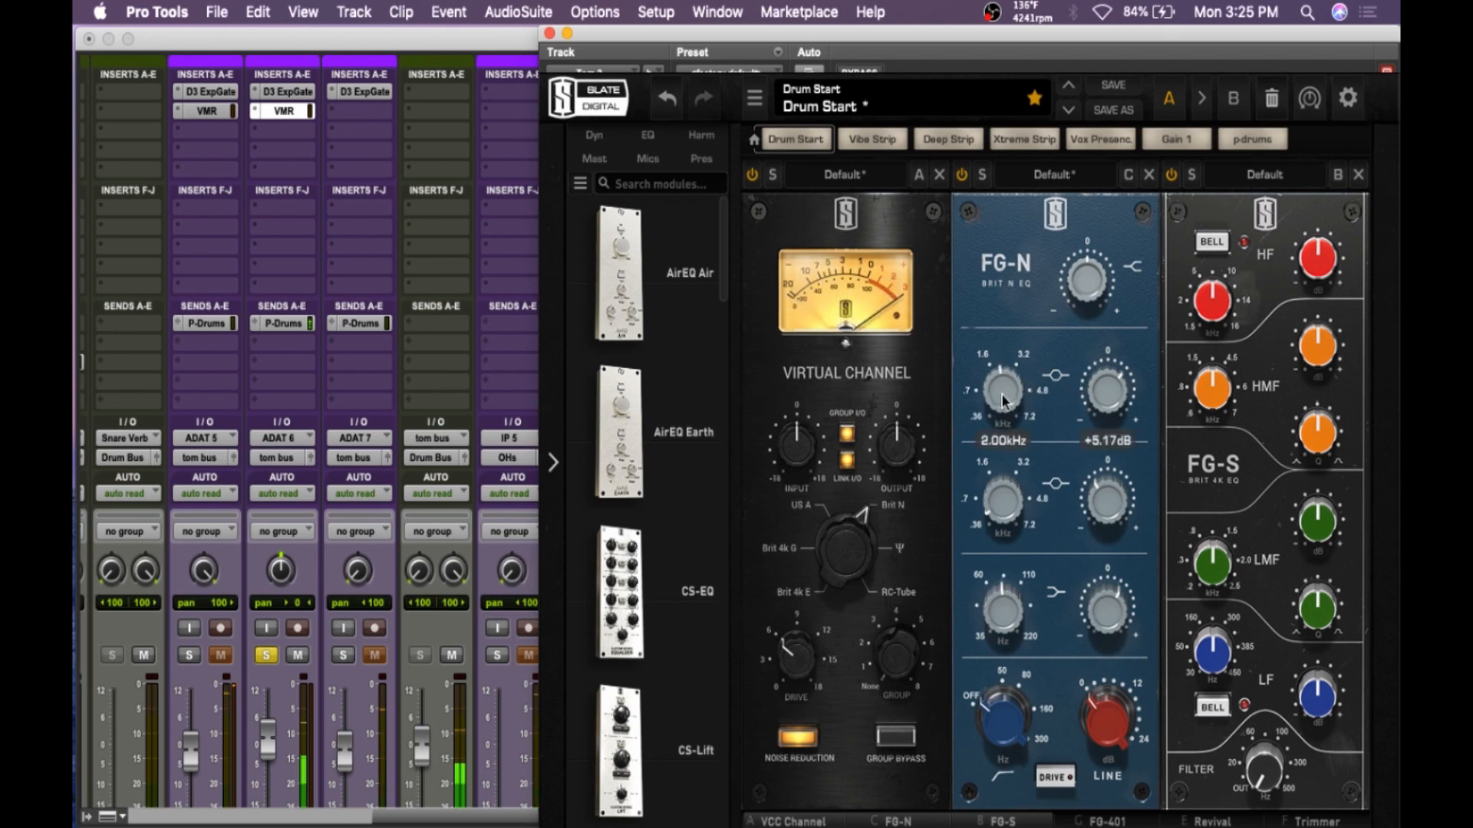
pyautogui.moveTo(1001, 394); pyautogui.dragTo(1001, 405)
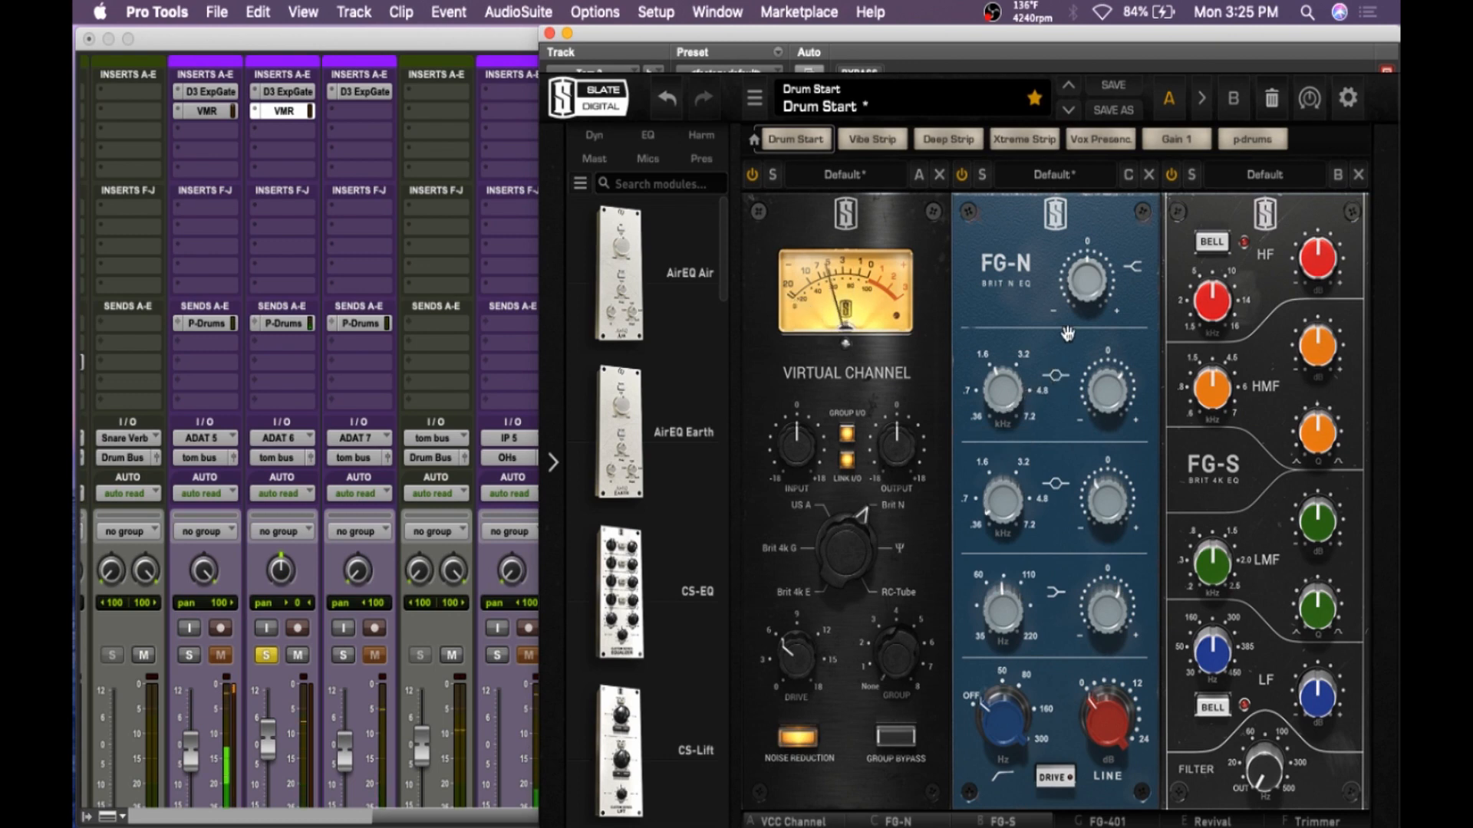
pyautogui.moveTo(1077, 279); pyautogui.dragTo(1075, 313)
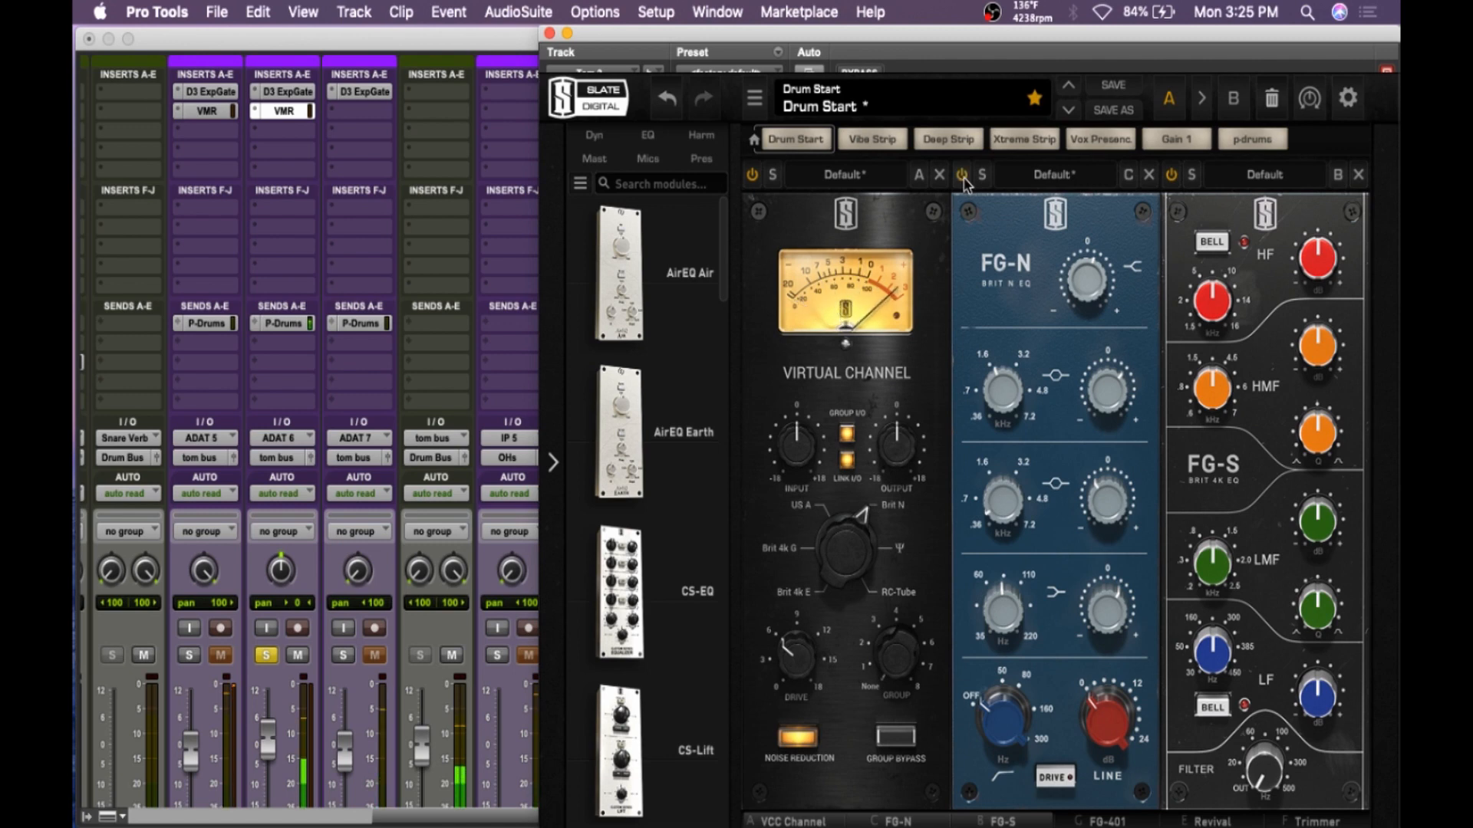
# - On Tom 2's FG-401 compressor, raise the ratio, set the release to 4 and lower the threshold to -18.3 dB
pyautogui.click(1107, 822)
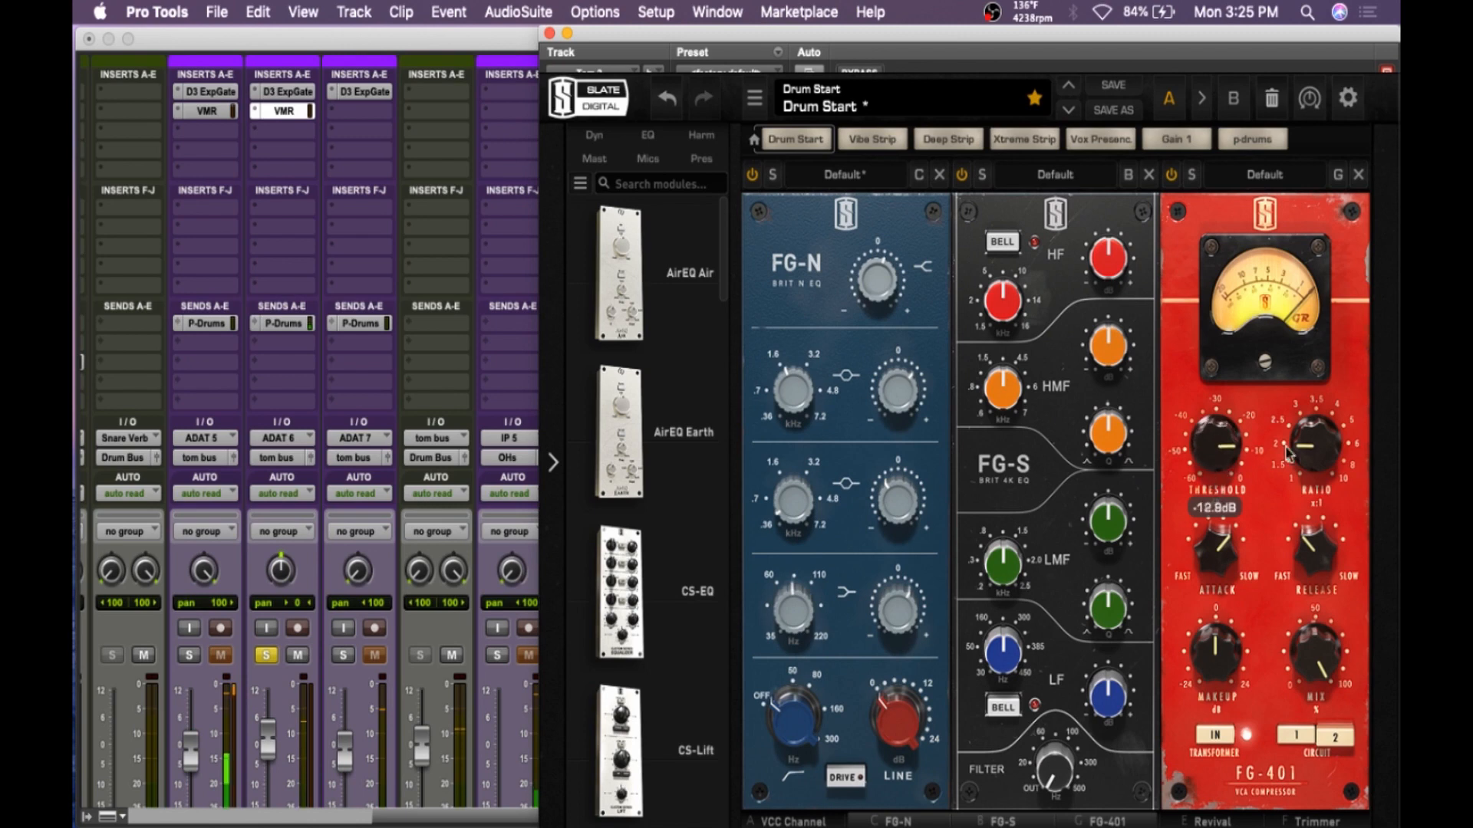
pyautogui.moveTo(1315, 444); pyautogui.dragTo(1315, 414)
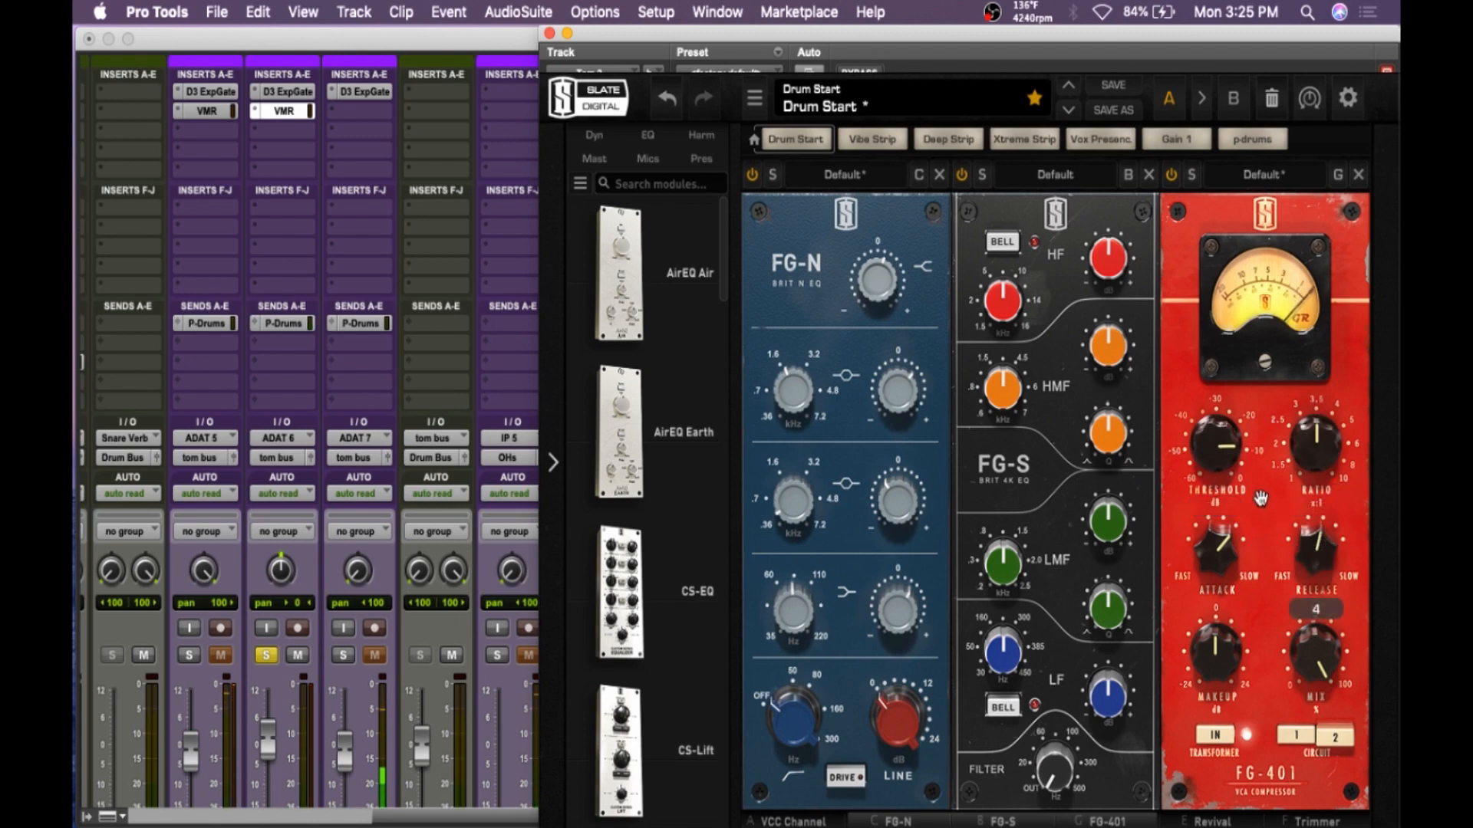
pyautogui.moveTo(1218, 447); pyautogui.dragTo(1219, 465)
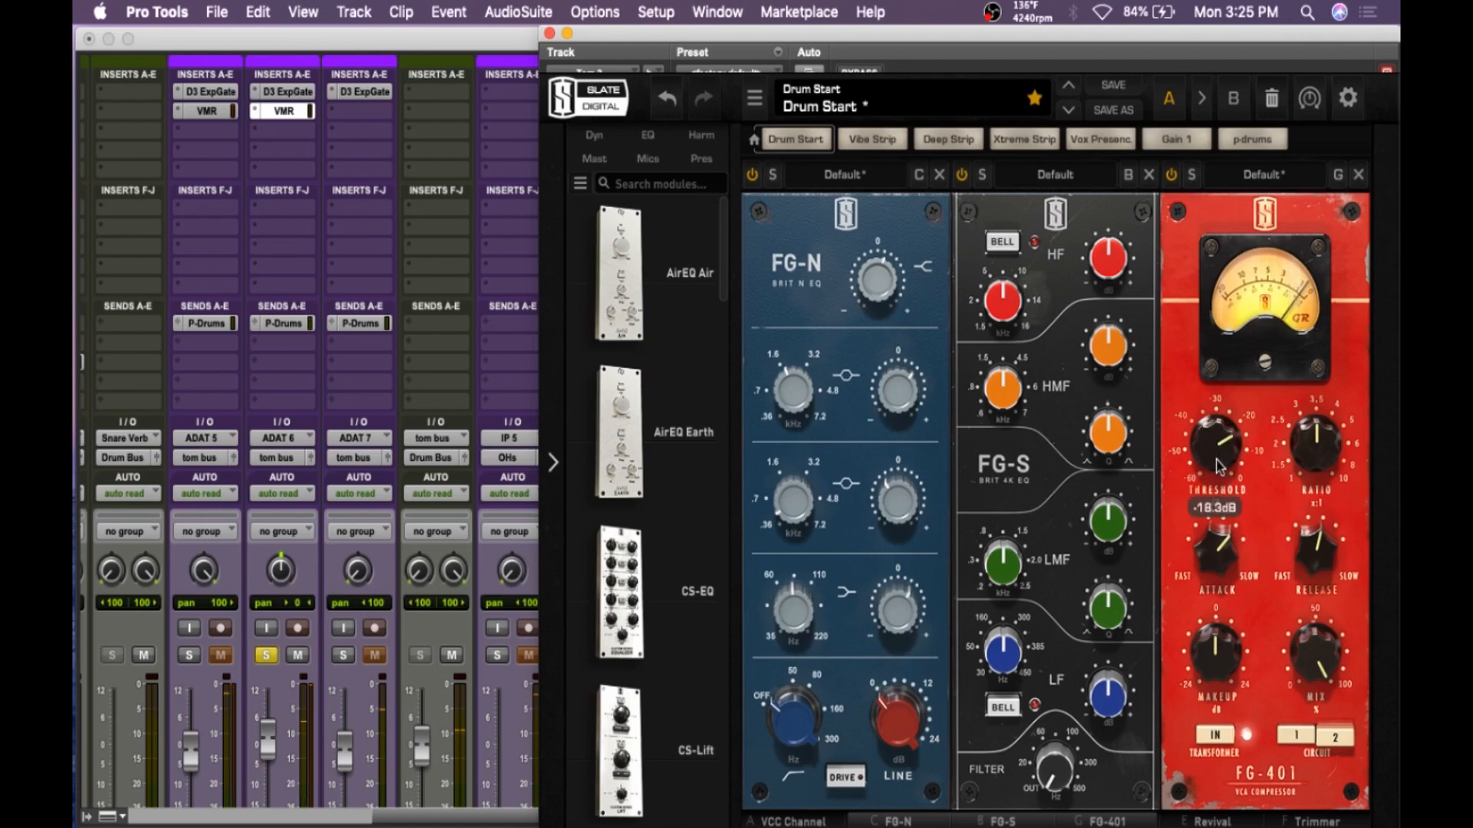
pyautogui.moveTo(1316, 537)
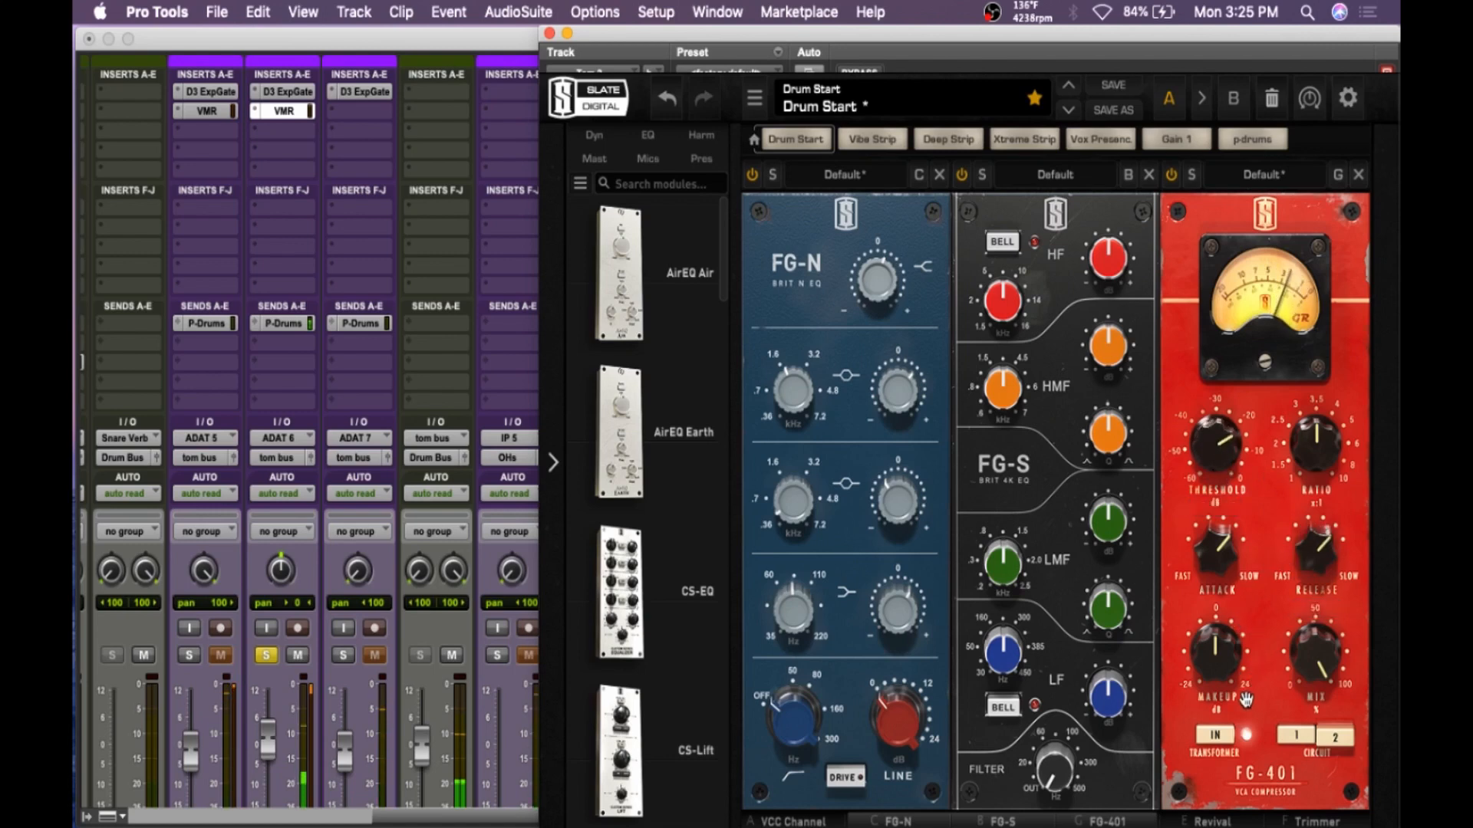
# - Raise Revival's Thickness and set Shimmer to 4.83, comparing Tom 2's rack with and without bypass before closing it
pyautogui.click(1212, 821)
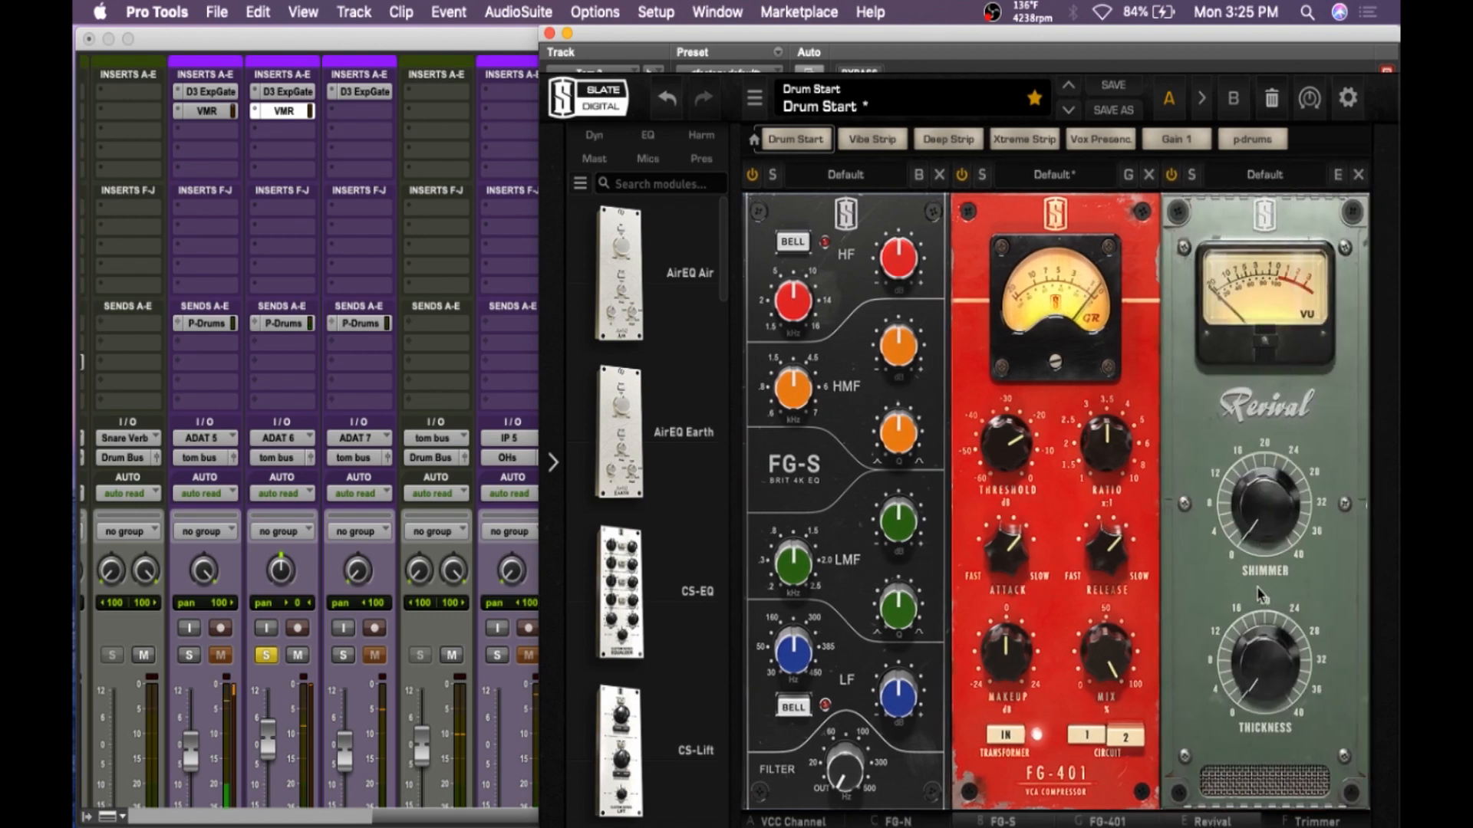
pyautogui.moveTo(1263, 510); pyautogui.dragTo(1264, 486)
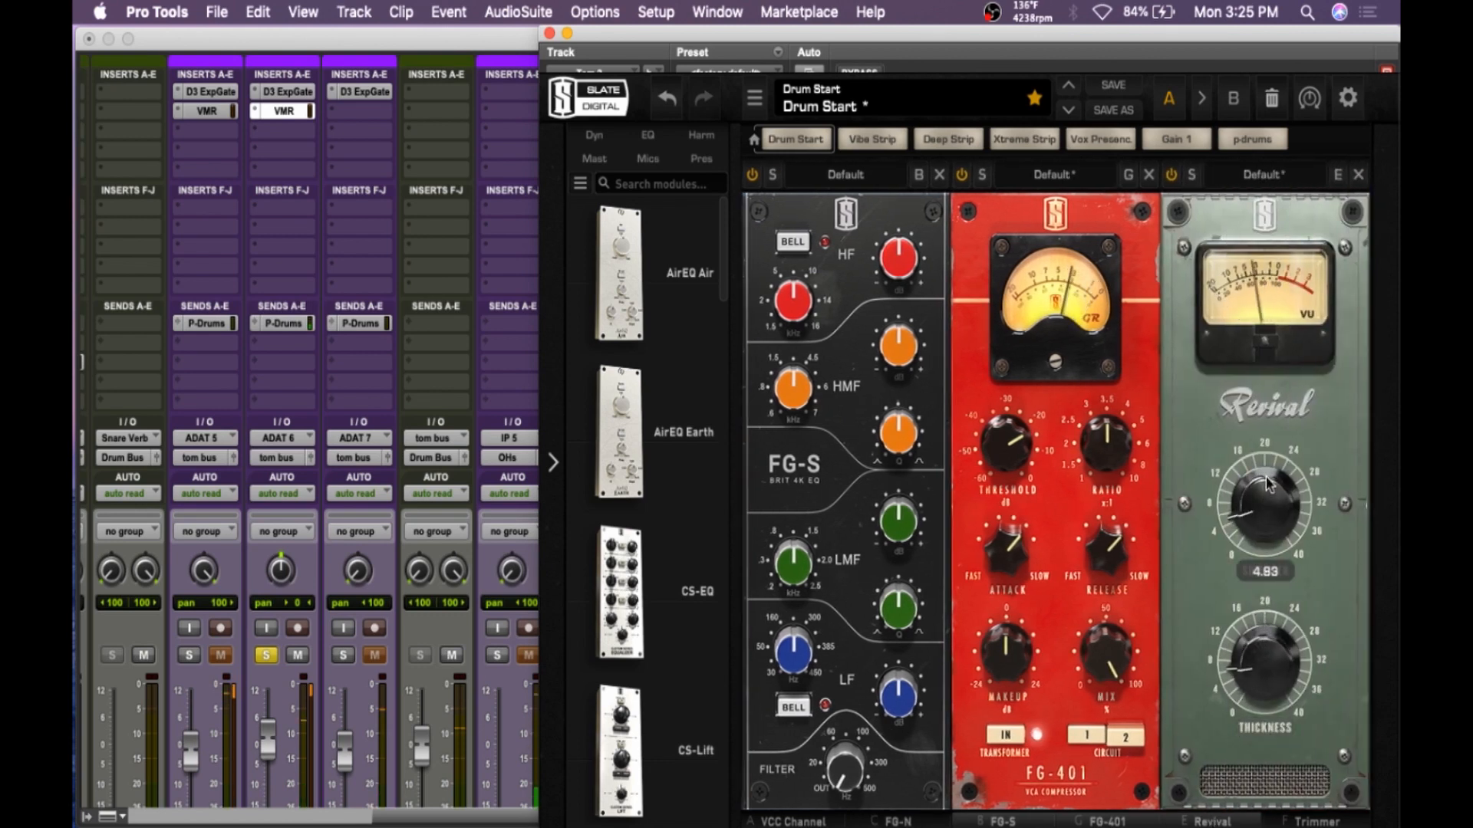
pyautogui.click(857, 71)
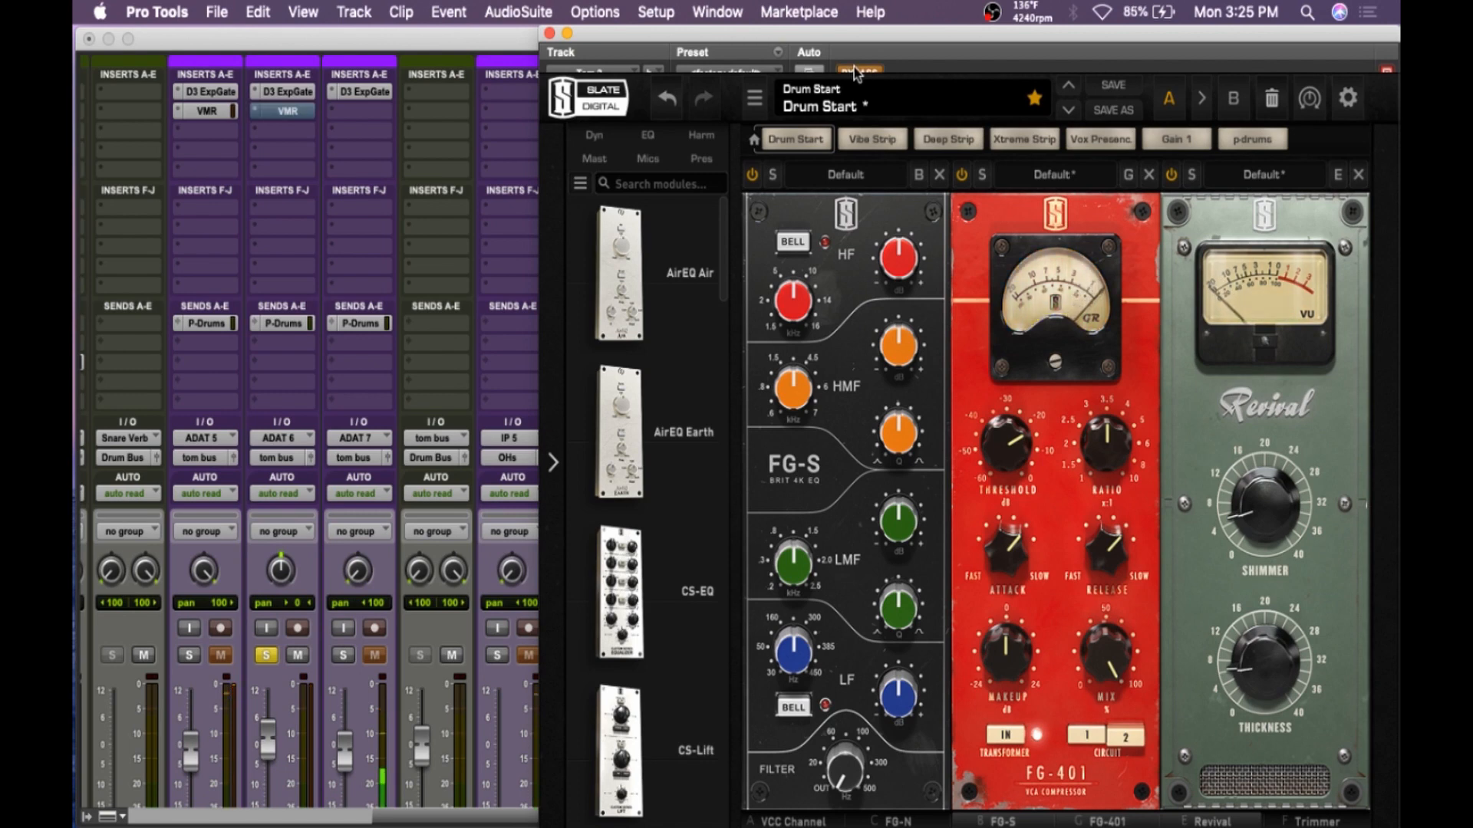
pyautogui.click(857, 71)
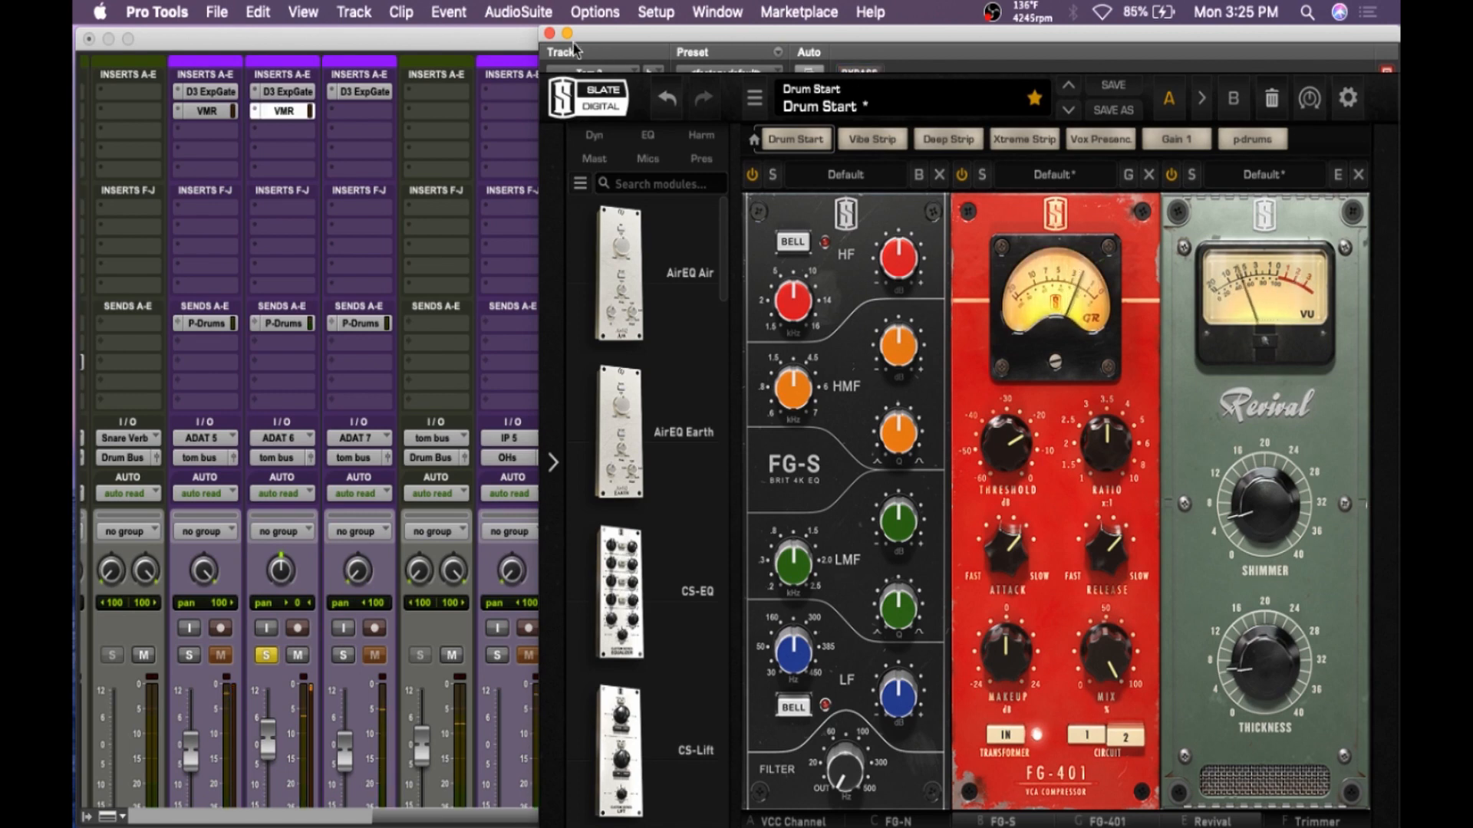
pyautogui.click(550, 33)
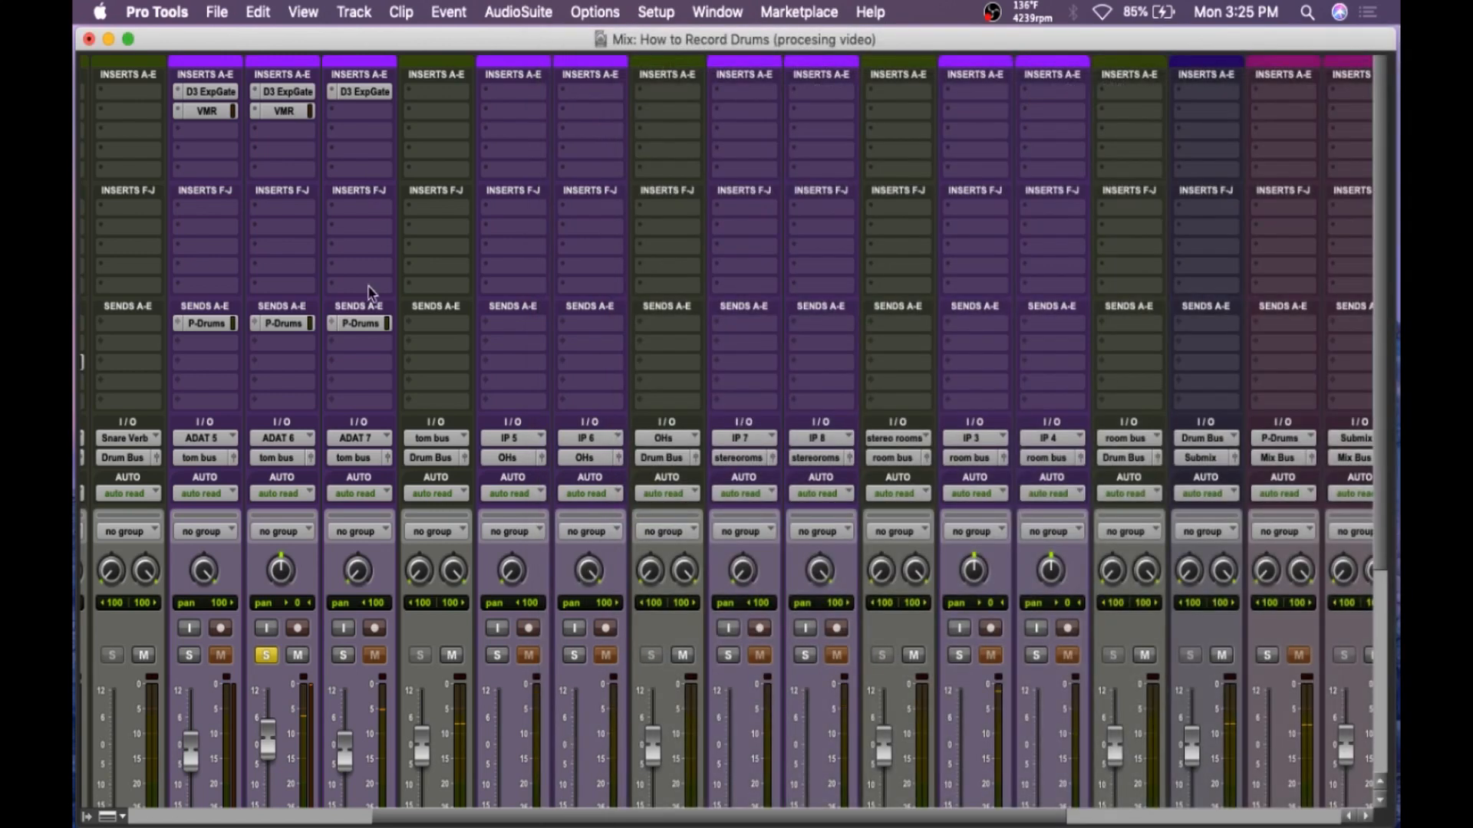
# - Solo Tom 3 instead of Tom 2 and insert a mono Virtual Mix Rack after its D3 ExpGate
pyautogui.click(264, 658)
pyautogui.click(342, 658)
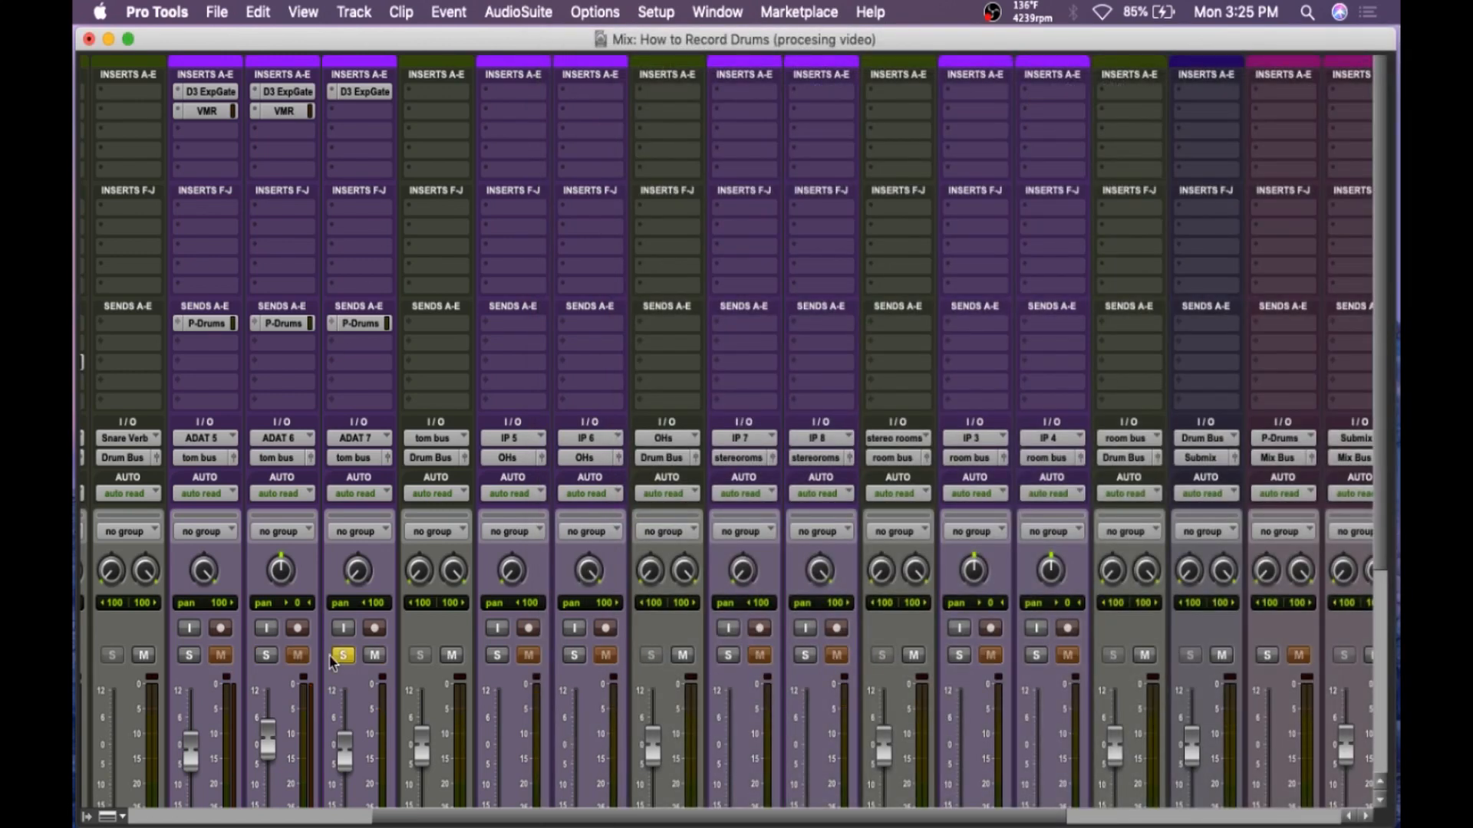
pyautogui.click(358, 112)
pyautogui.moveTo(429, 153)
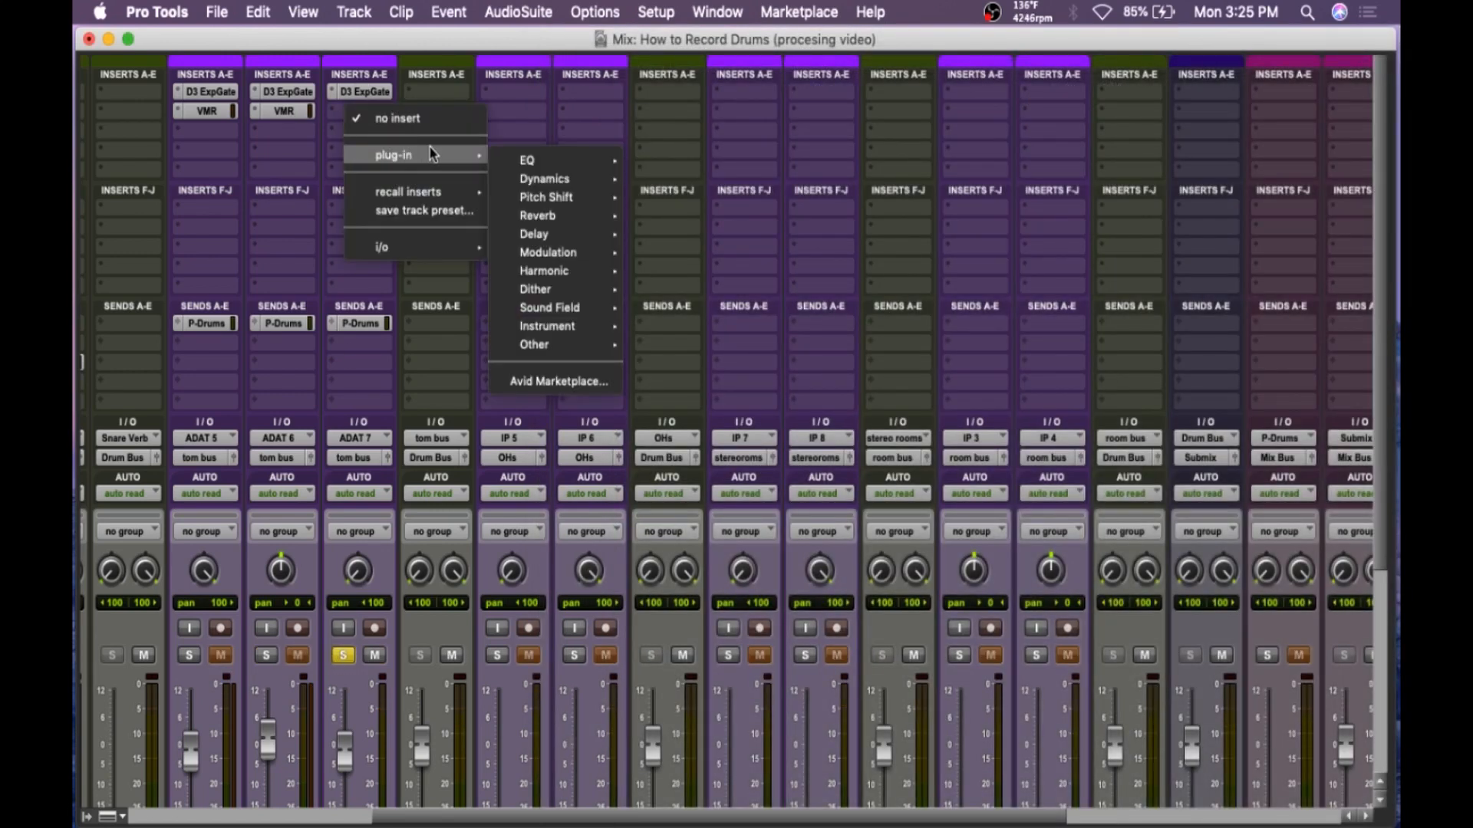
pyautogui.moveTo(545, 162)
pyautogui.click(718, 325)
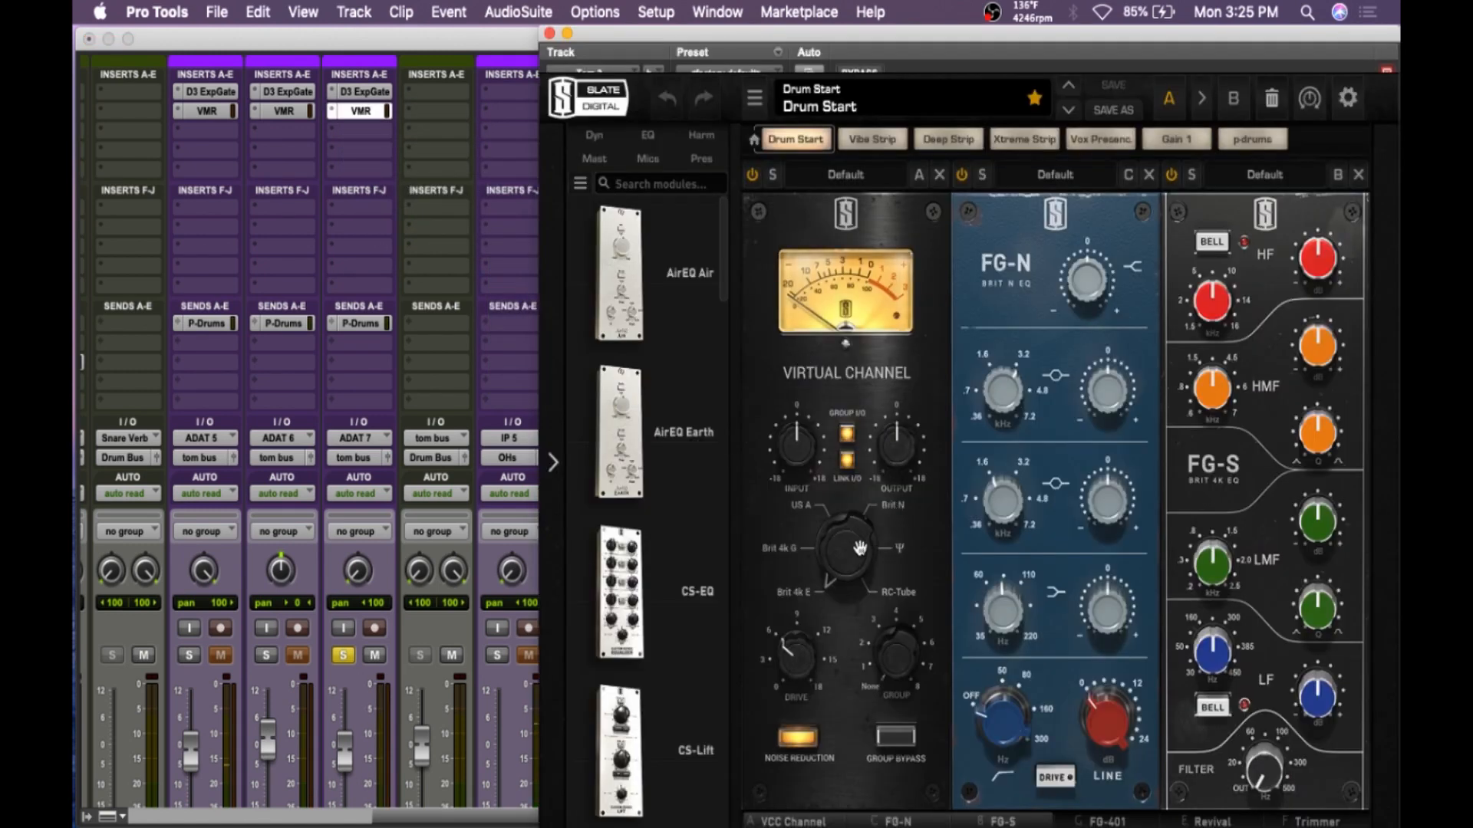
# - Set Tom 3's Virtual Channel to Brit N, and on the FG-N set the high-pass to 30.1 Hz and boost 4.85 dB around 70 Hz
pyautogui.moveTo(859, 548); pyautogui.dragTo(870, 445)
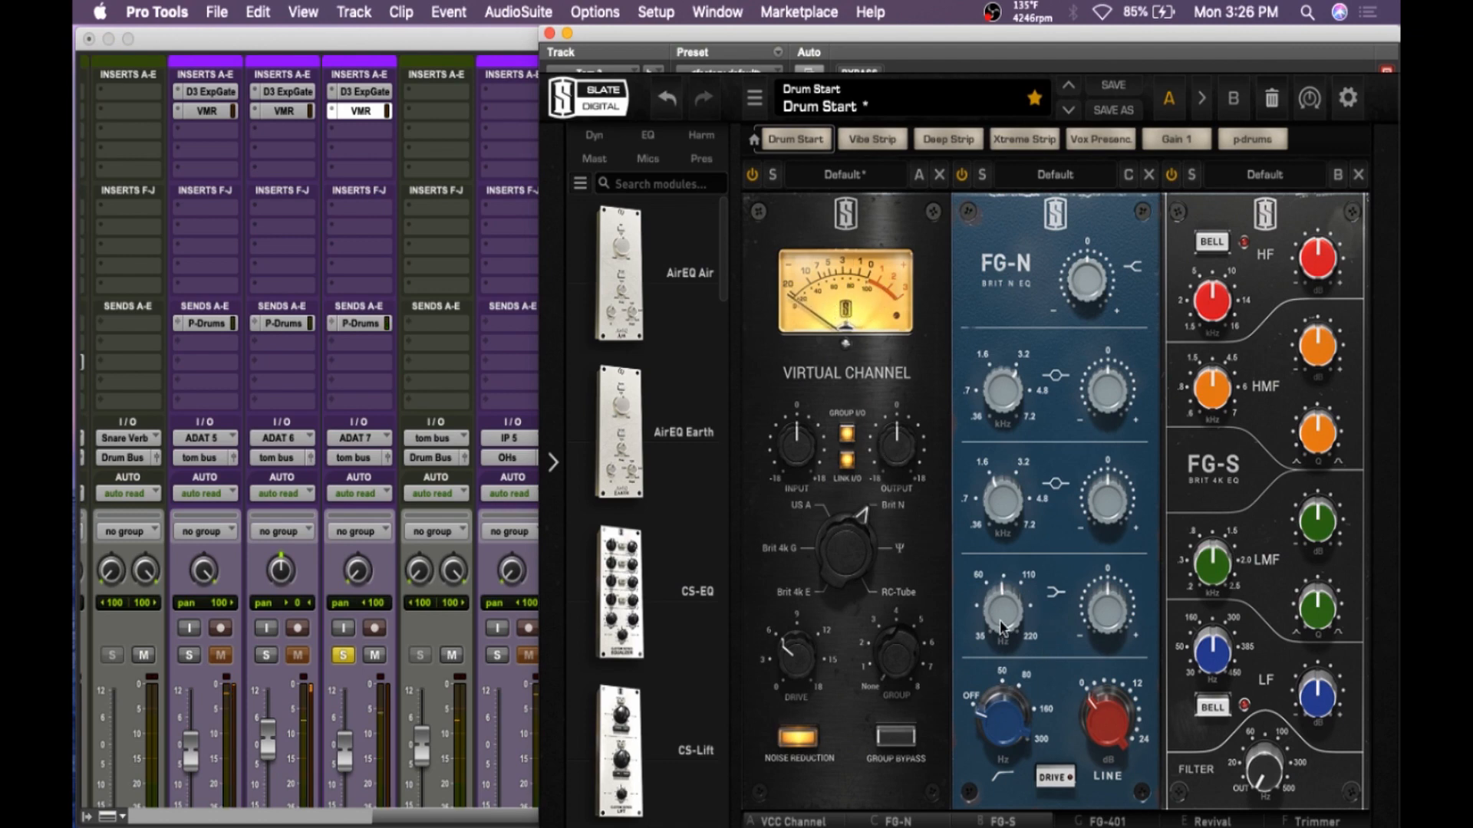
pyautogui.moveTo(1017, 711); pyautogui.dragTo(1017, 710)
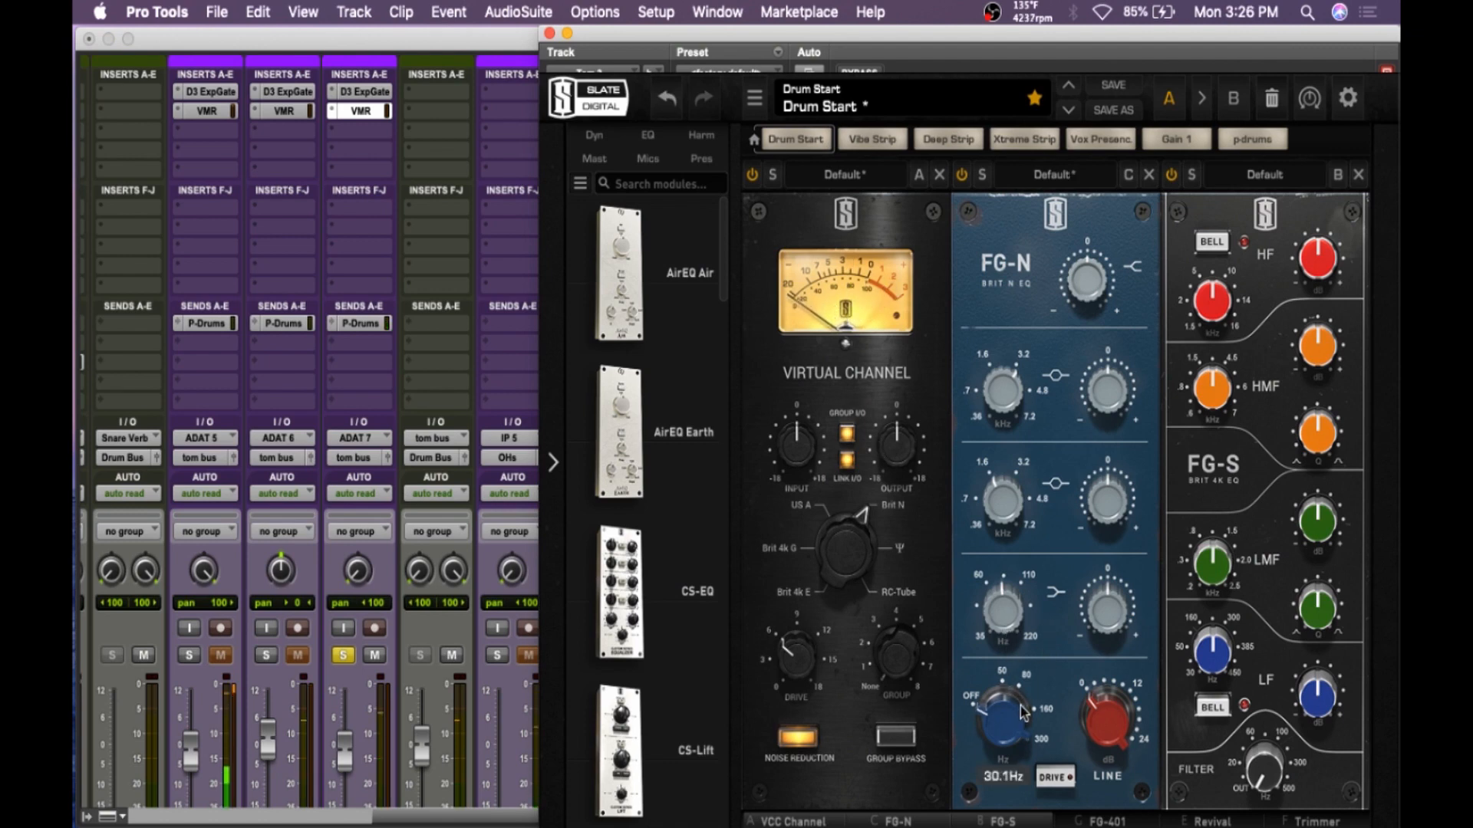
pyautogui.moveTo(1107, 615); pyautogui.dragTo(1107, 591)
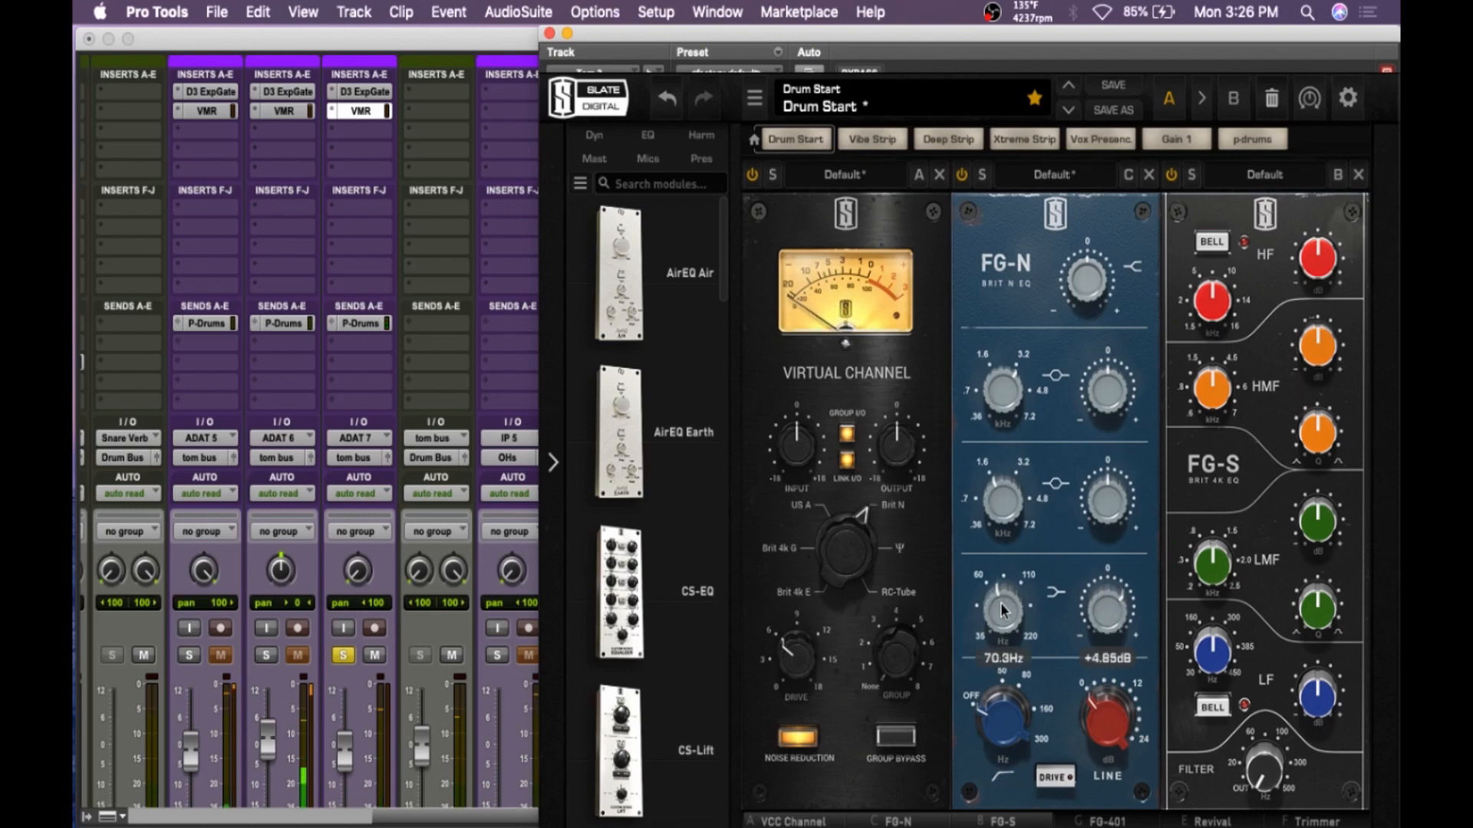
pyautogui.moveTo(1001, 602); pyautogui.dragTo(1000, 607)
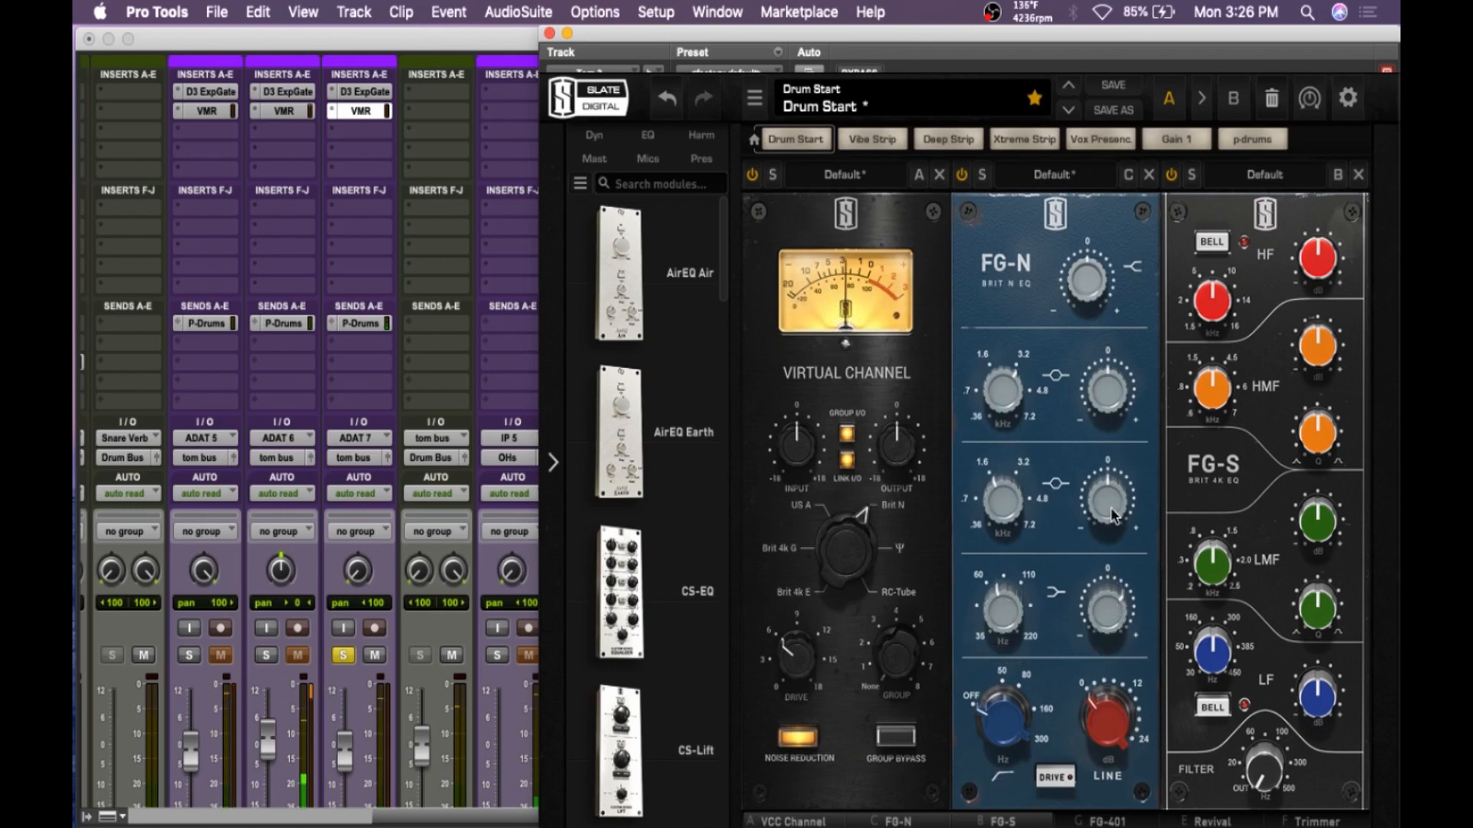
# - Boost Tom 3's FG-N lower-mid band, sweep its frequency down to the unwanted range and cut the band there
pyautogui.moveTo(1111, 517); pyautogui.dragTo(1112, 494)
pyautogui.moveTo(1013, 497); pyautogui.dragTo(988, 529)
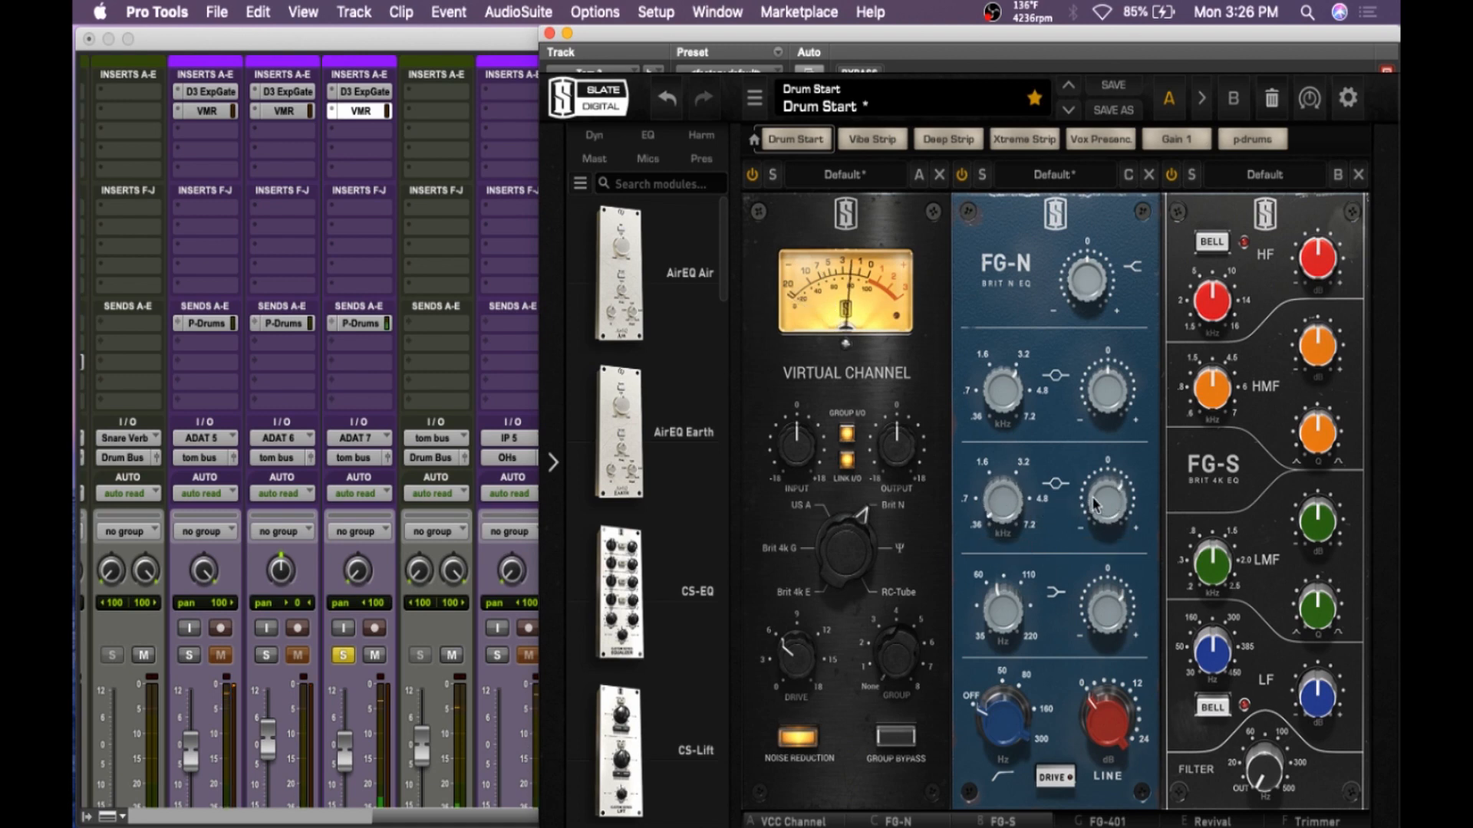
pyautogui.moveTo(1109, 503); pyautogui.dragTo(1086, 547)
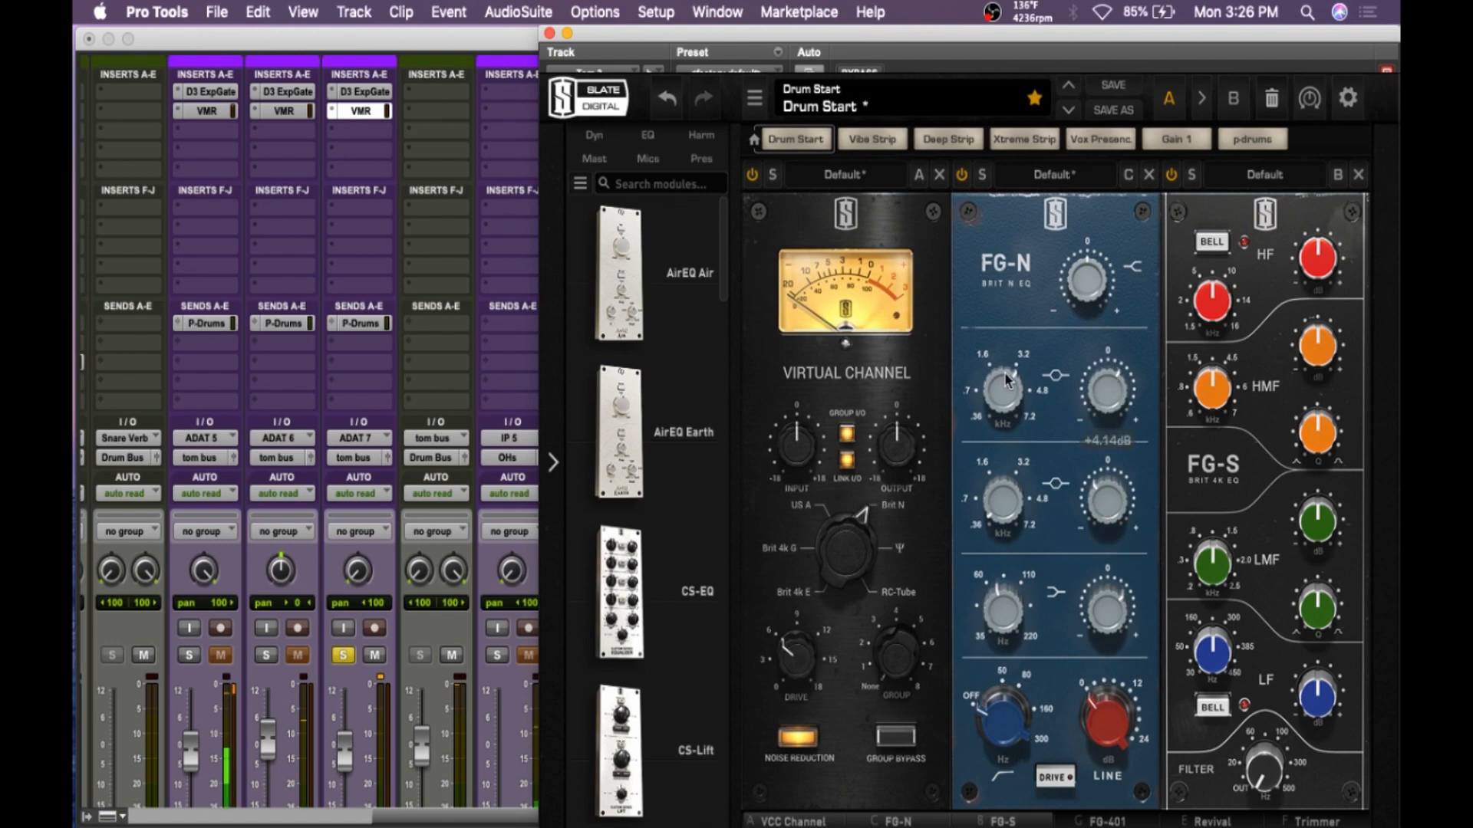
# - Boost Tom 3's FG-N upper-mid band by 4.14 dB while sweeping its frequency, and raise the high shelf by 2.85 dB
pyautogui.moveTo(1008, 379); pyautogui.dragTo(1002, 393)
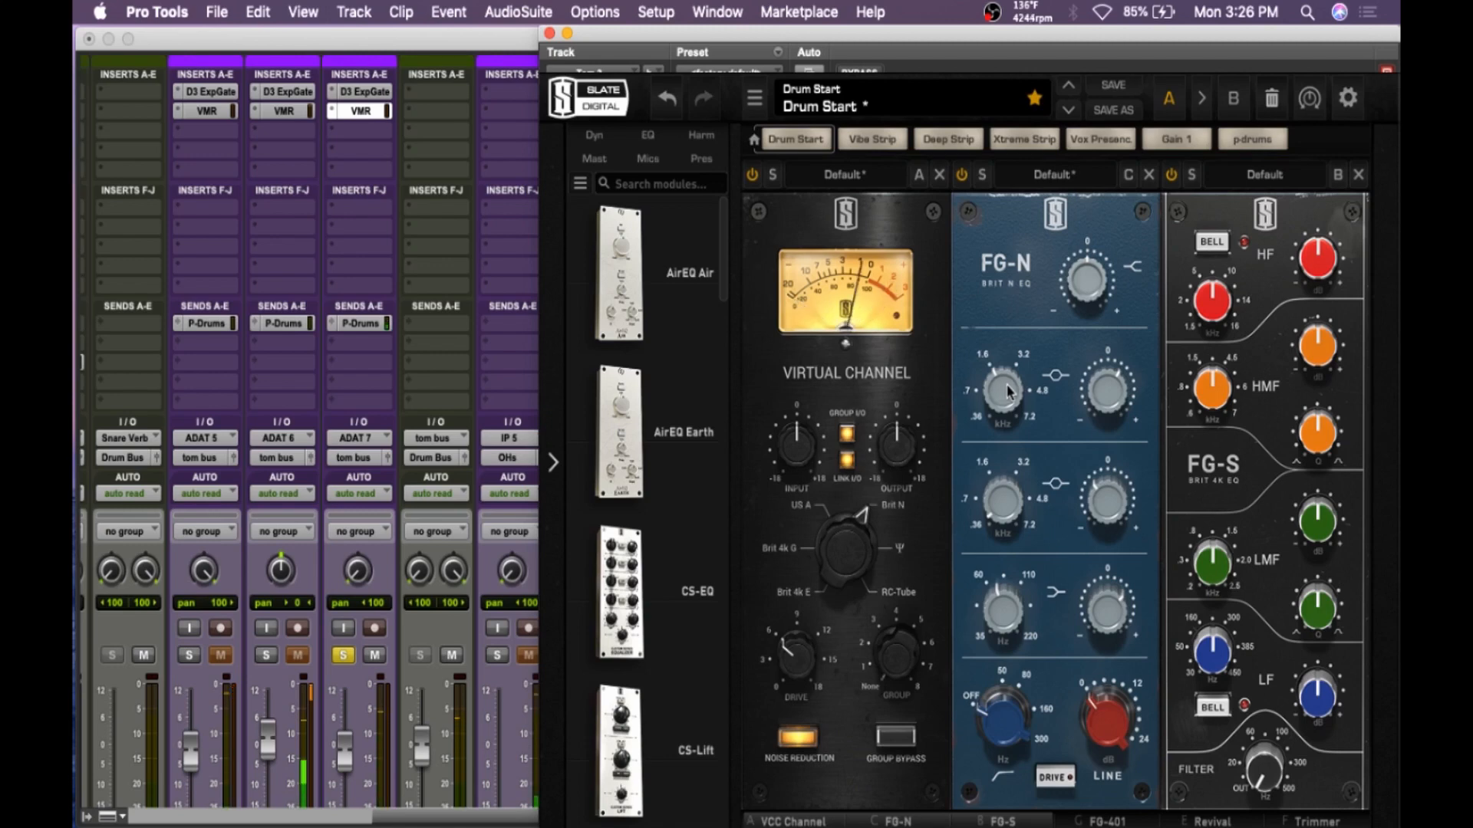
pyautogui.moveTo(1003, 393); pyautogui.dragTo(1020, 326)
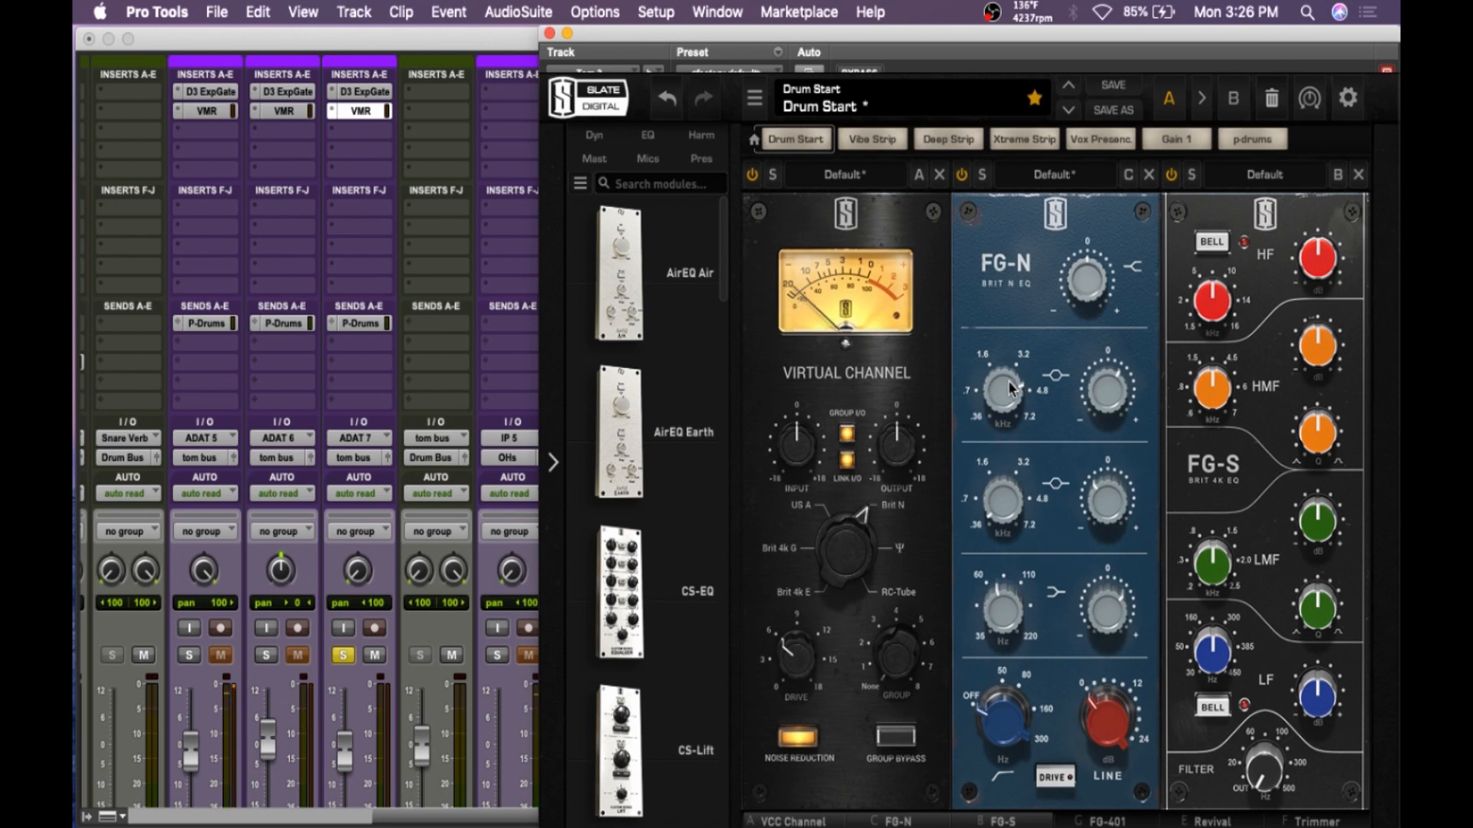
pyautogui.moveTo(1008, 380); pyautogui.dragTo(988, 446)
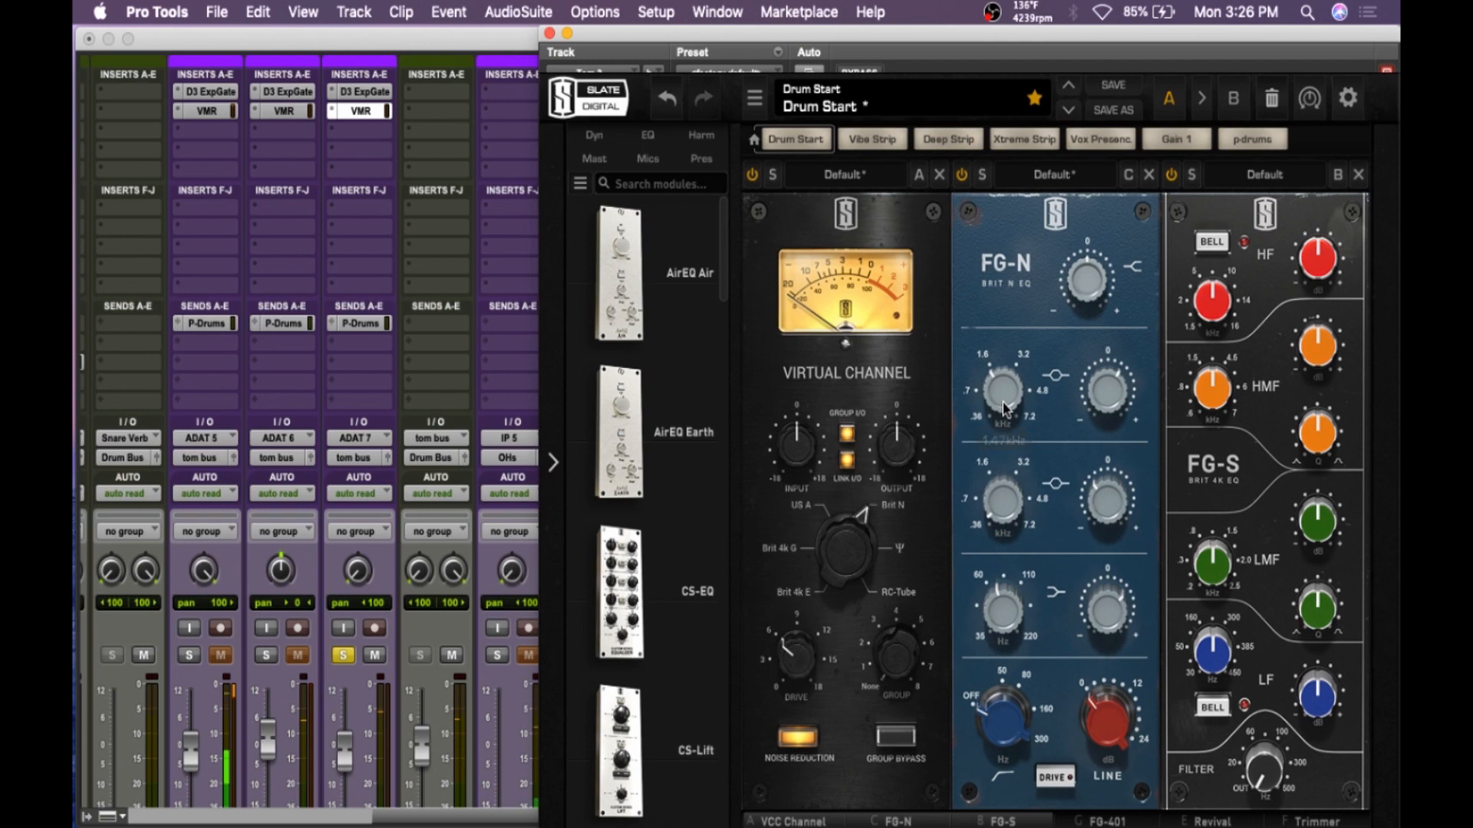
pyautogui.moveTo(1009, 382); pyautogui.dragTo(1009, 371)
pyautogui.moveTo(1085, 281); pyautogui.dragTo(1083, 262)
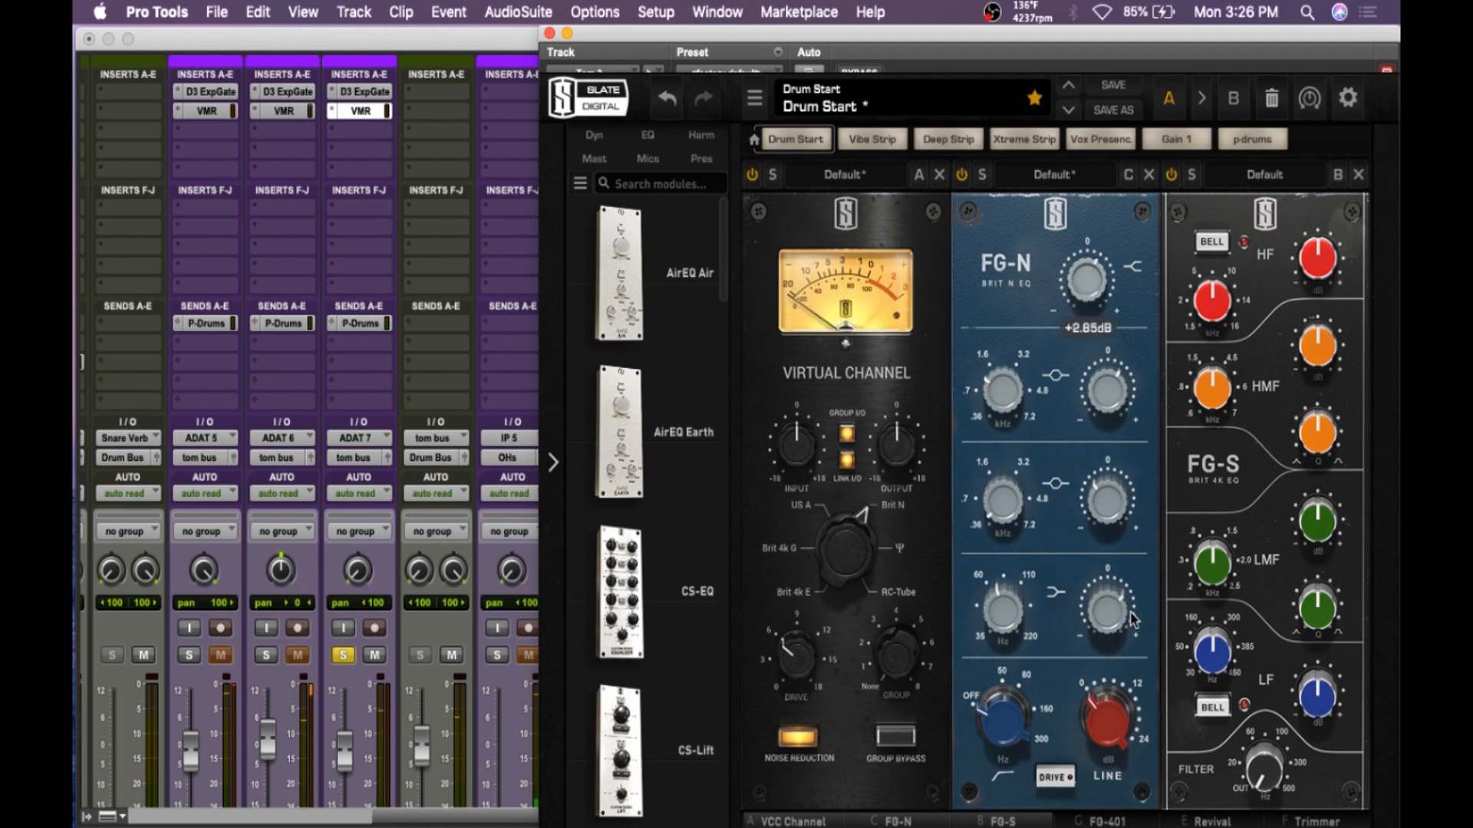
# - On Tom 3's FG-401, set the threshold to -16.6 dB, raise the ratio, slow the release and add 2.68 dB of makeup gain
pyautogui.click(1121, 821)
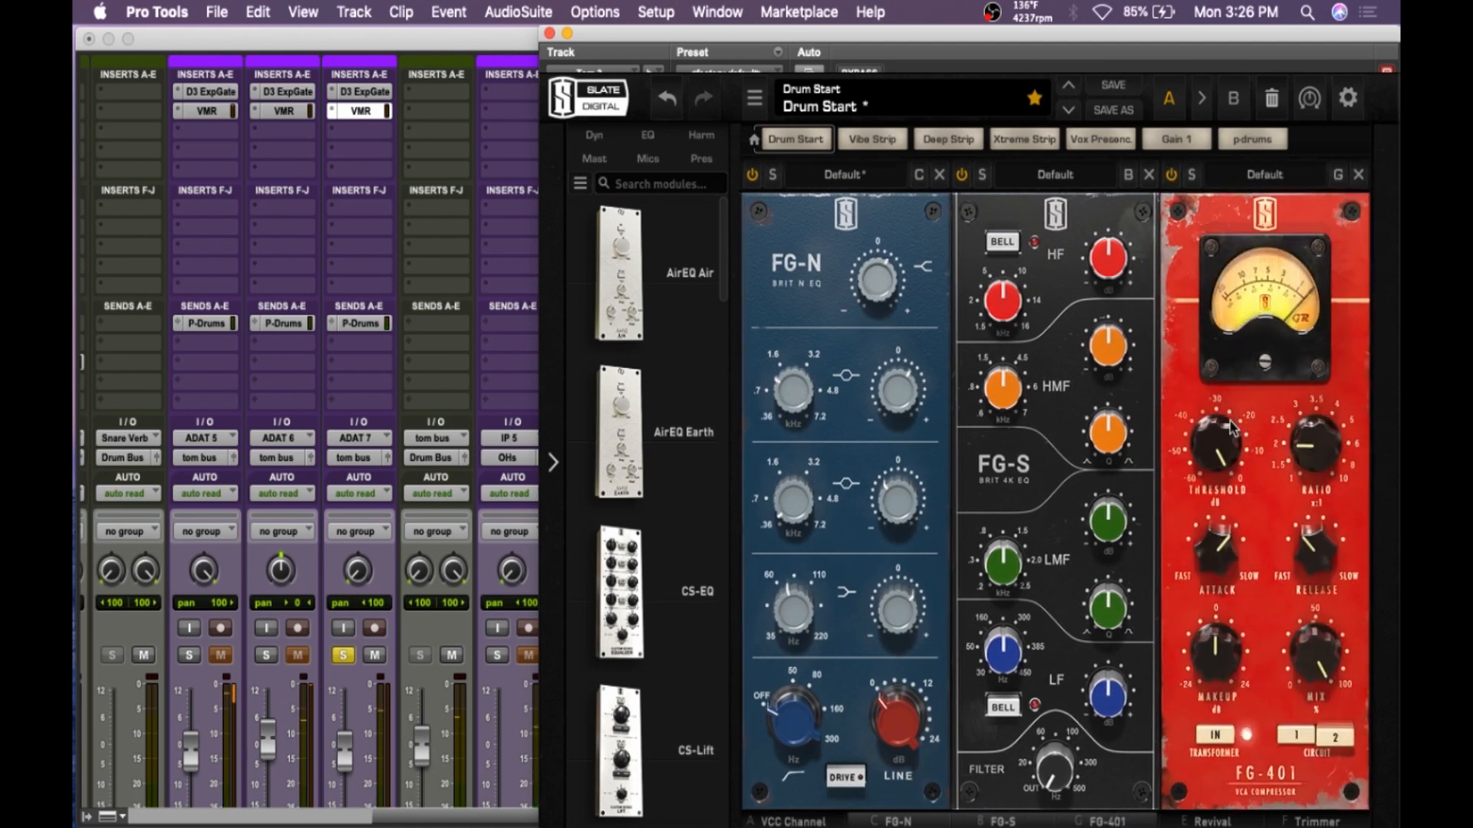
pyautogui.moveTo(1215, 460); pyautogui.dragTo(1214, 477)
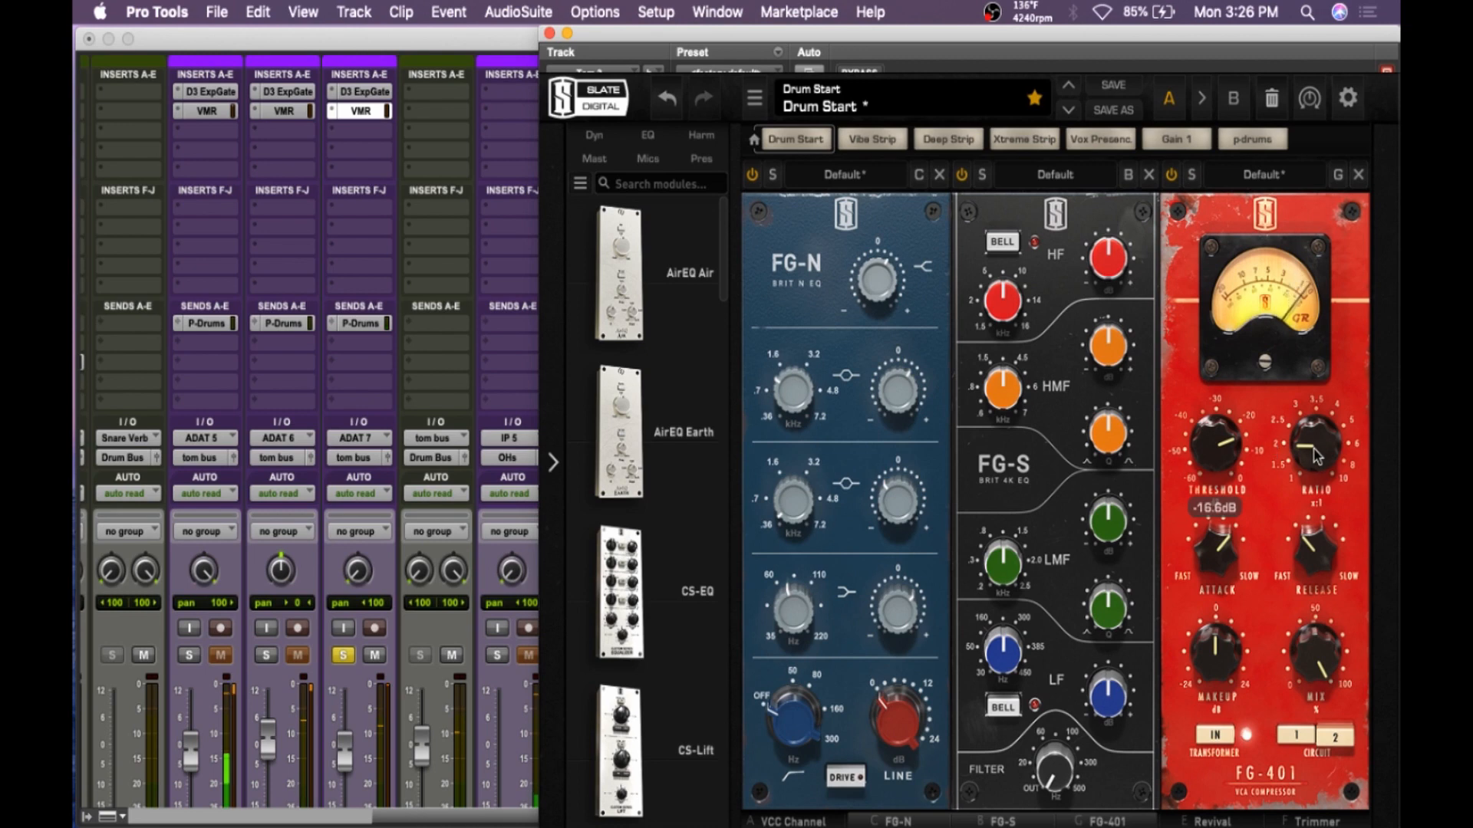
pyautogui.moveTo(1316, 441); pyautogui.dragTo(1322, 417)
pyautogui.moveTo(1314, 556); pyautogui.dragTo(1331, 497)
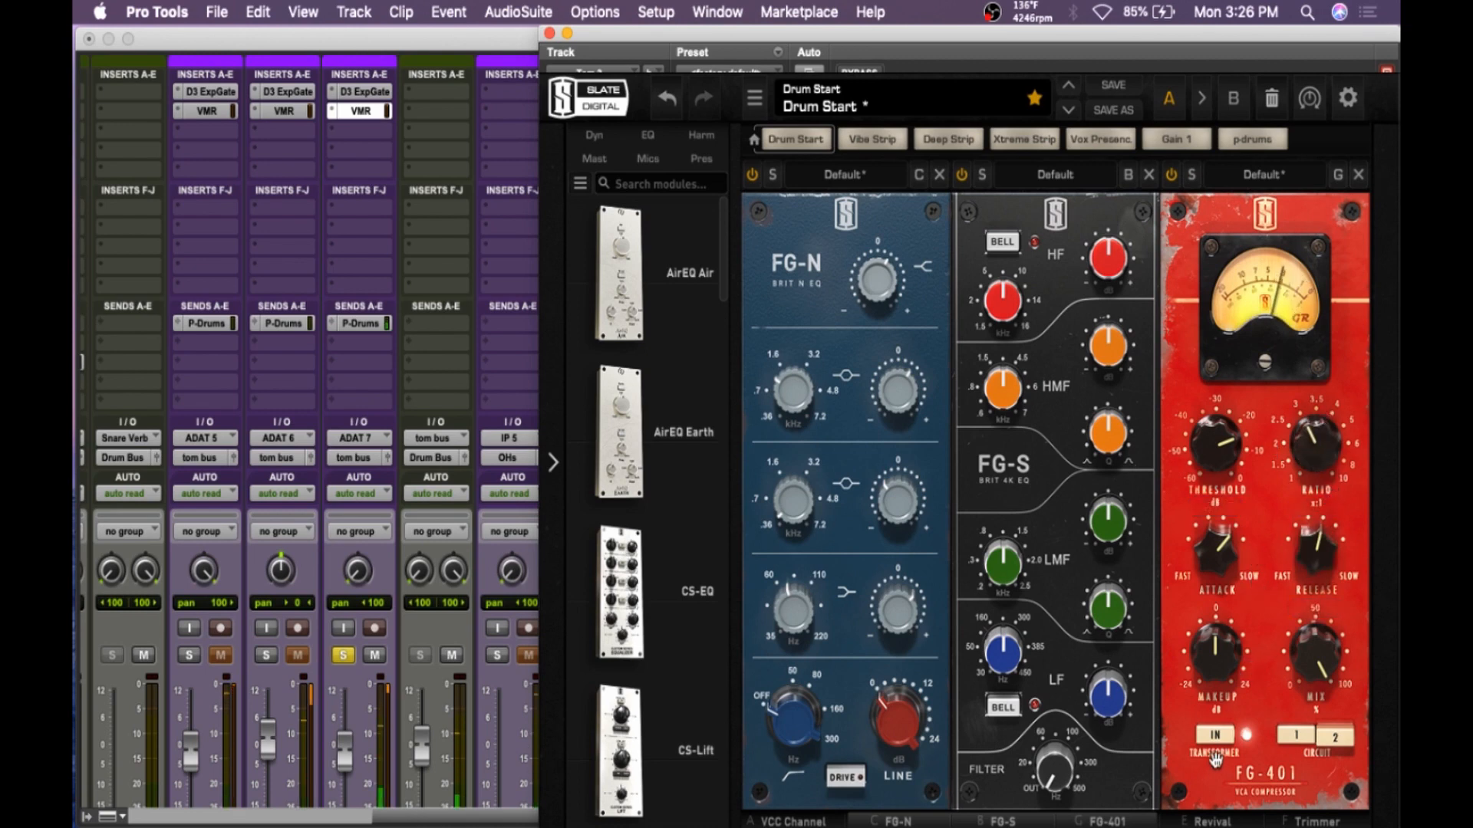
pyautogui.moveTo(1216, 656); pyautogui.dragTo(1215, 649)
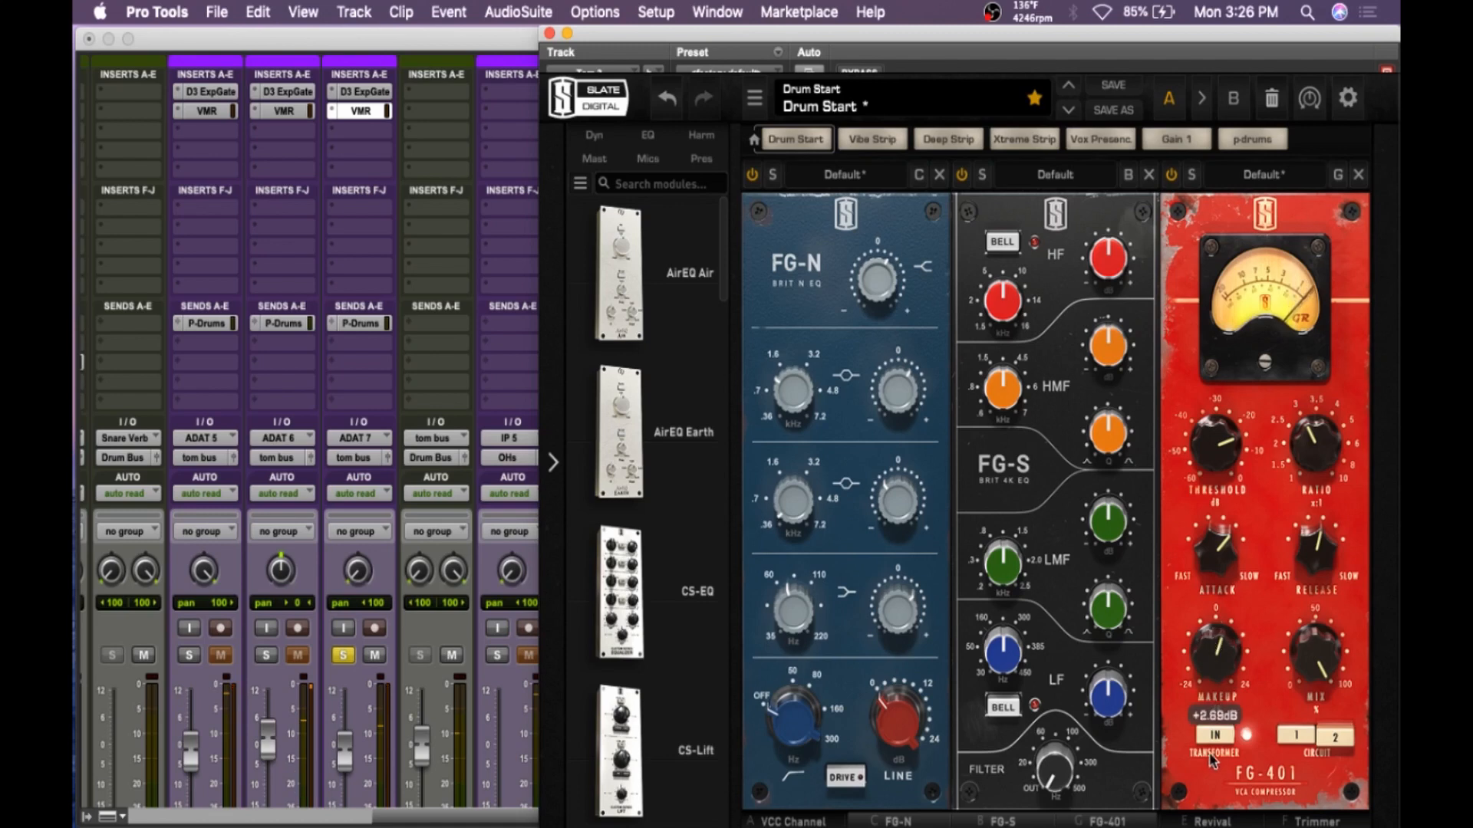
# - On Tom 3's Revival module, set the thickness to 4.25 and raise the shimmer slightly
pyautogui.click(1210, 821)
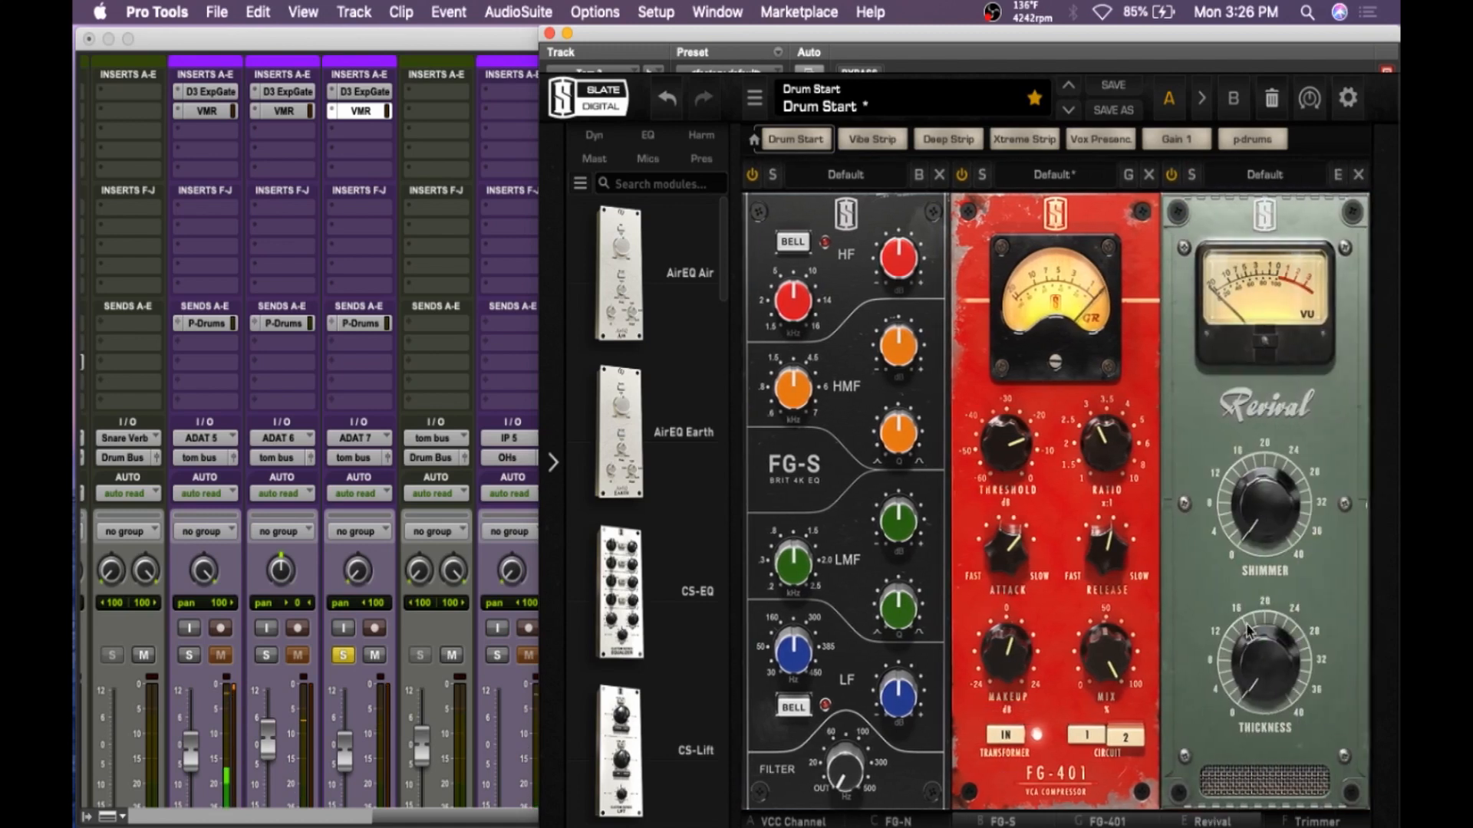
pyautogui.moveTo(1265, 669)
pyautogui.moveTo(1263, 662); pyautogui.dragTo(1263, 653)
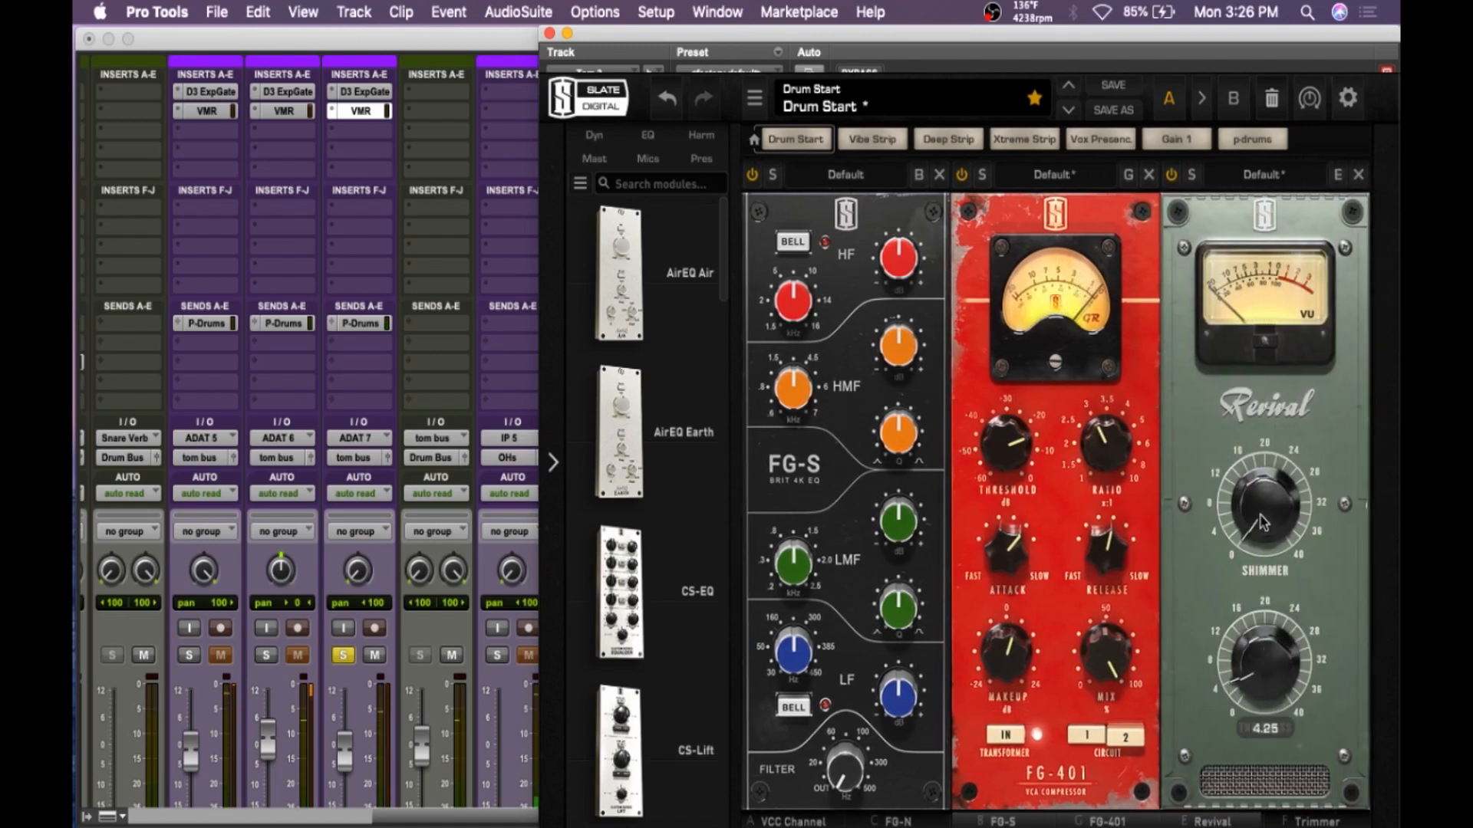
pyautogui.moveTo(1263, 498); pyautogui.dragTo(1263, 476)
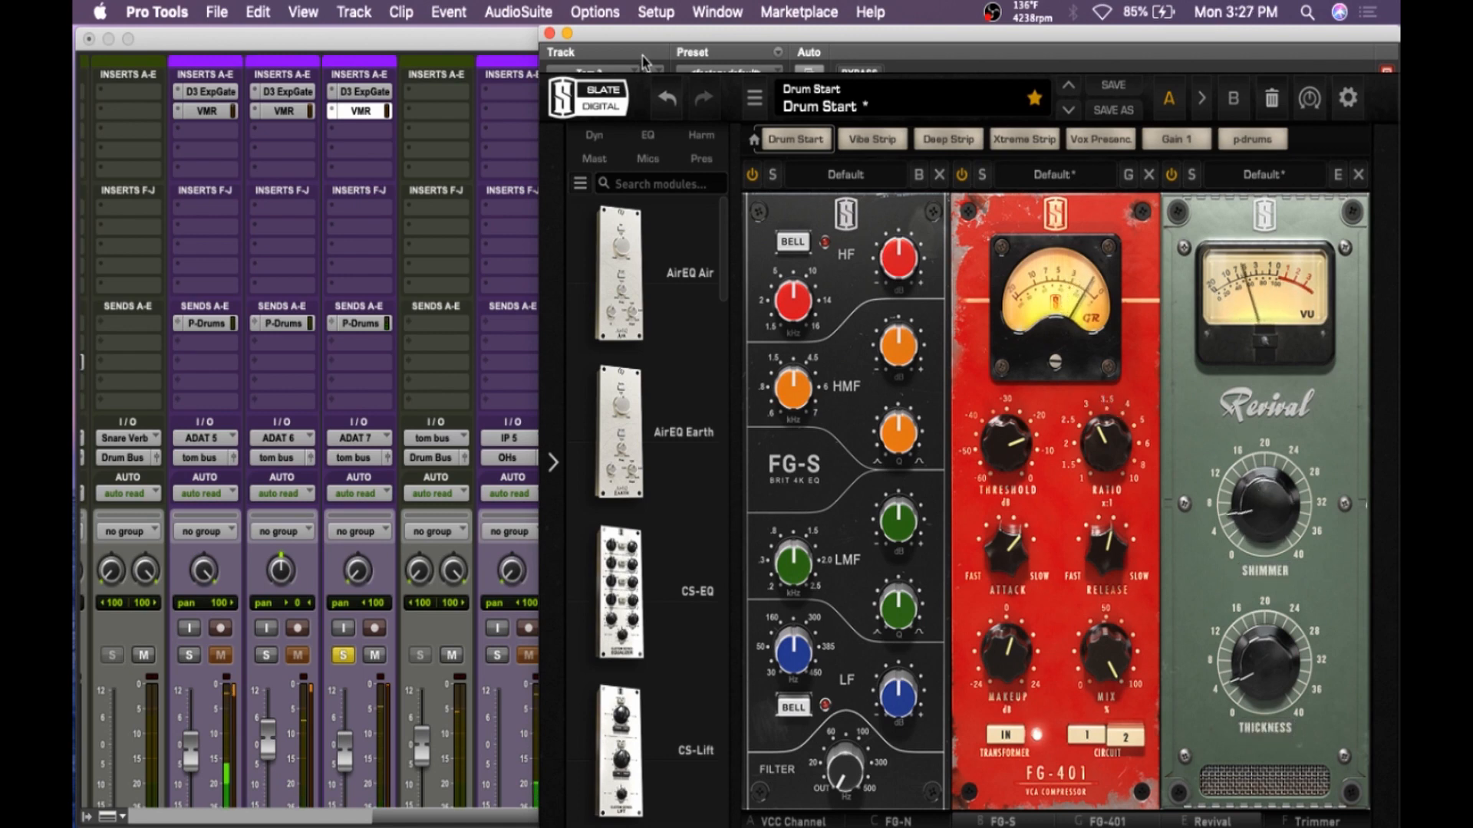
# - Compare Tom 3 with its Virtual Mix Rack bypassed and active, close the plug-in and unsolo the track
pyautogui.click(852, 69)
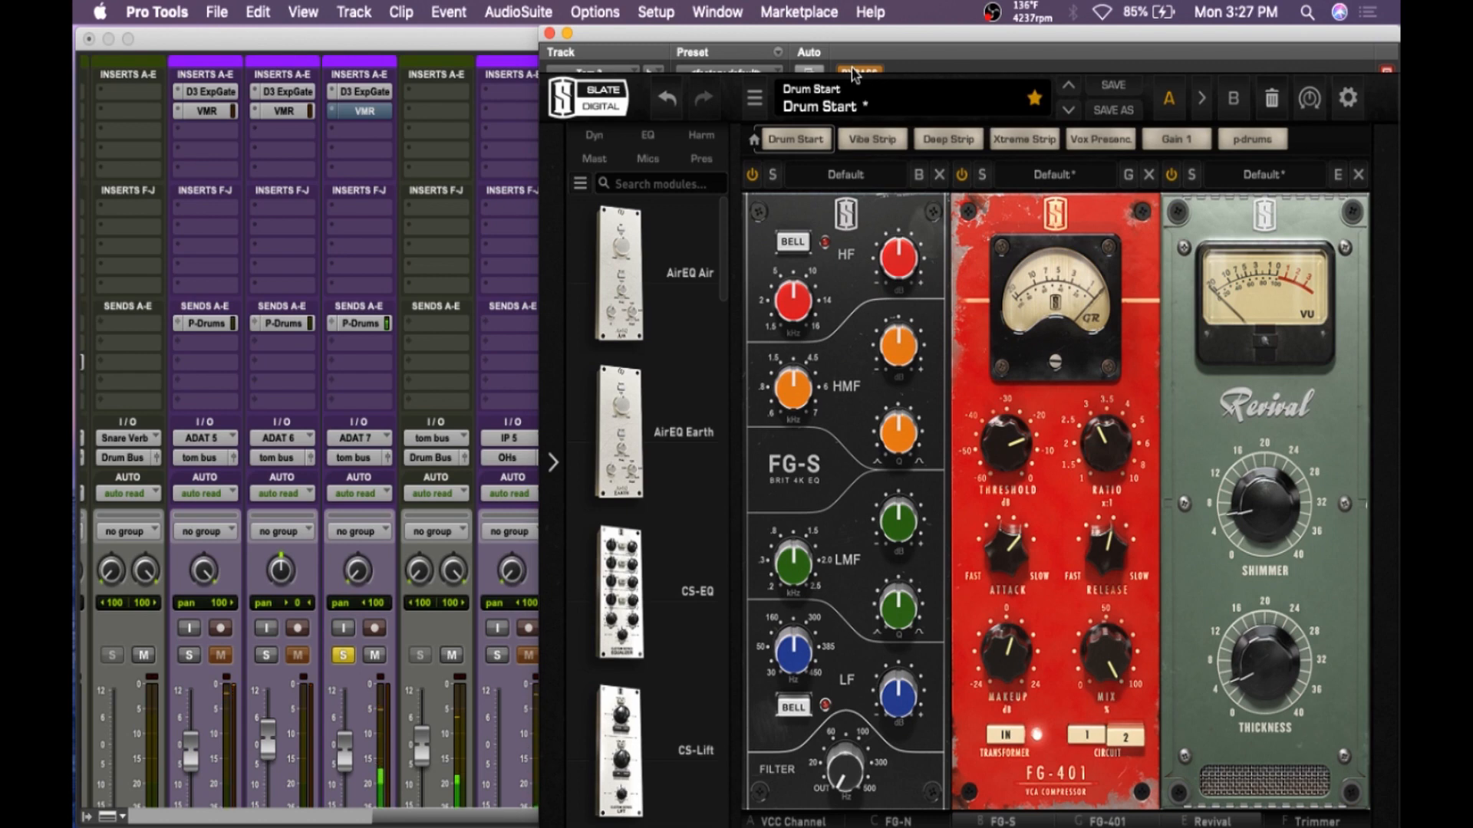
pyautogui.click(851, 69)
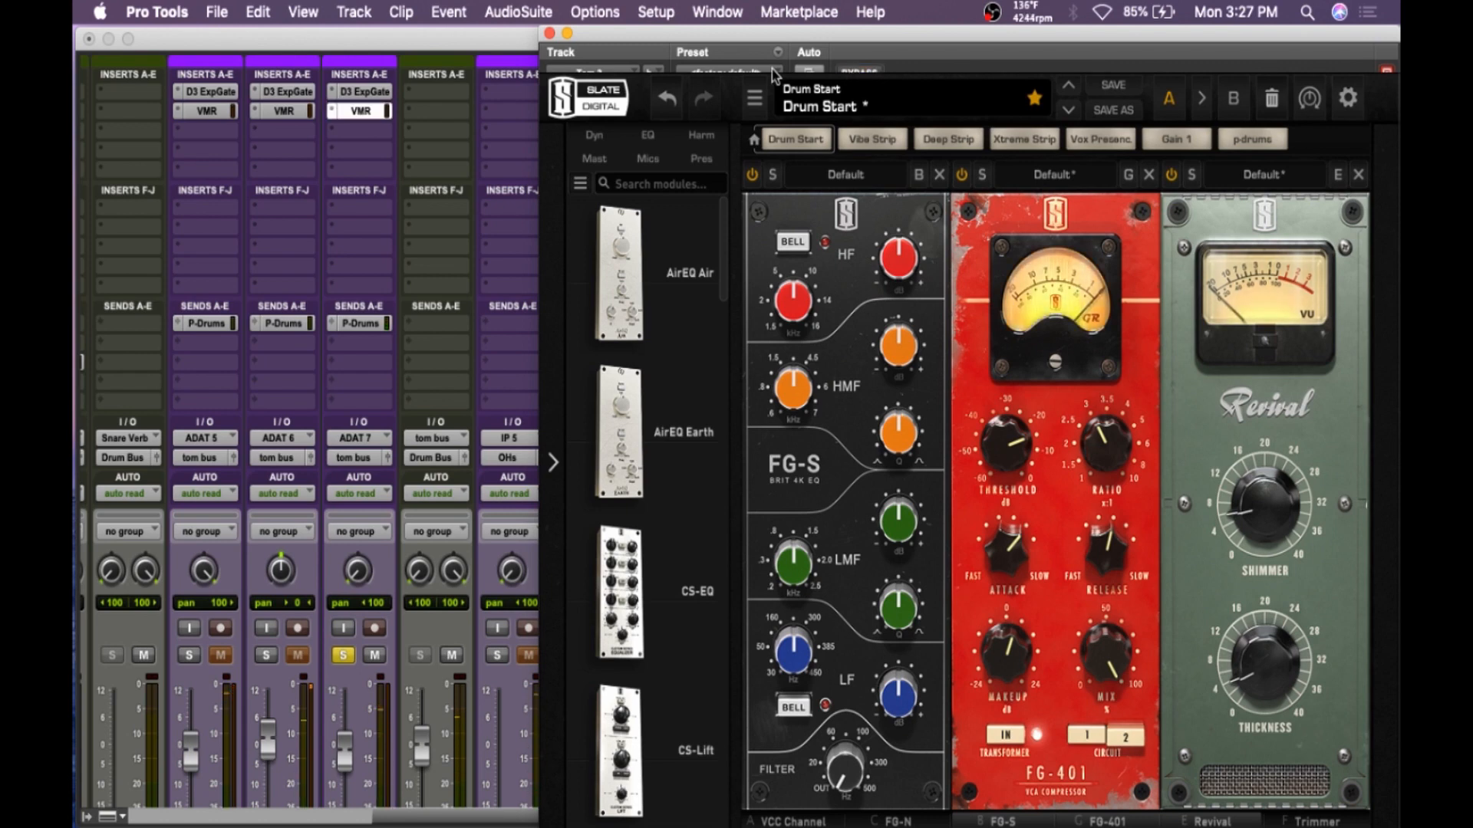
pyautogui.click(550, 33)
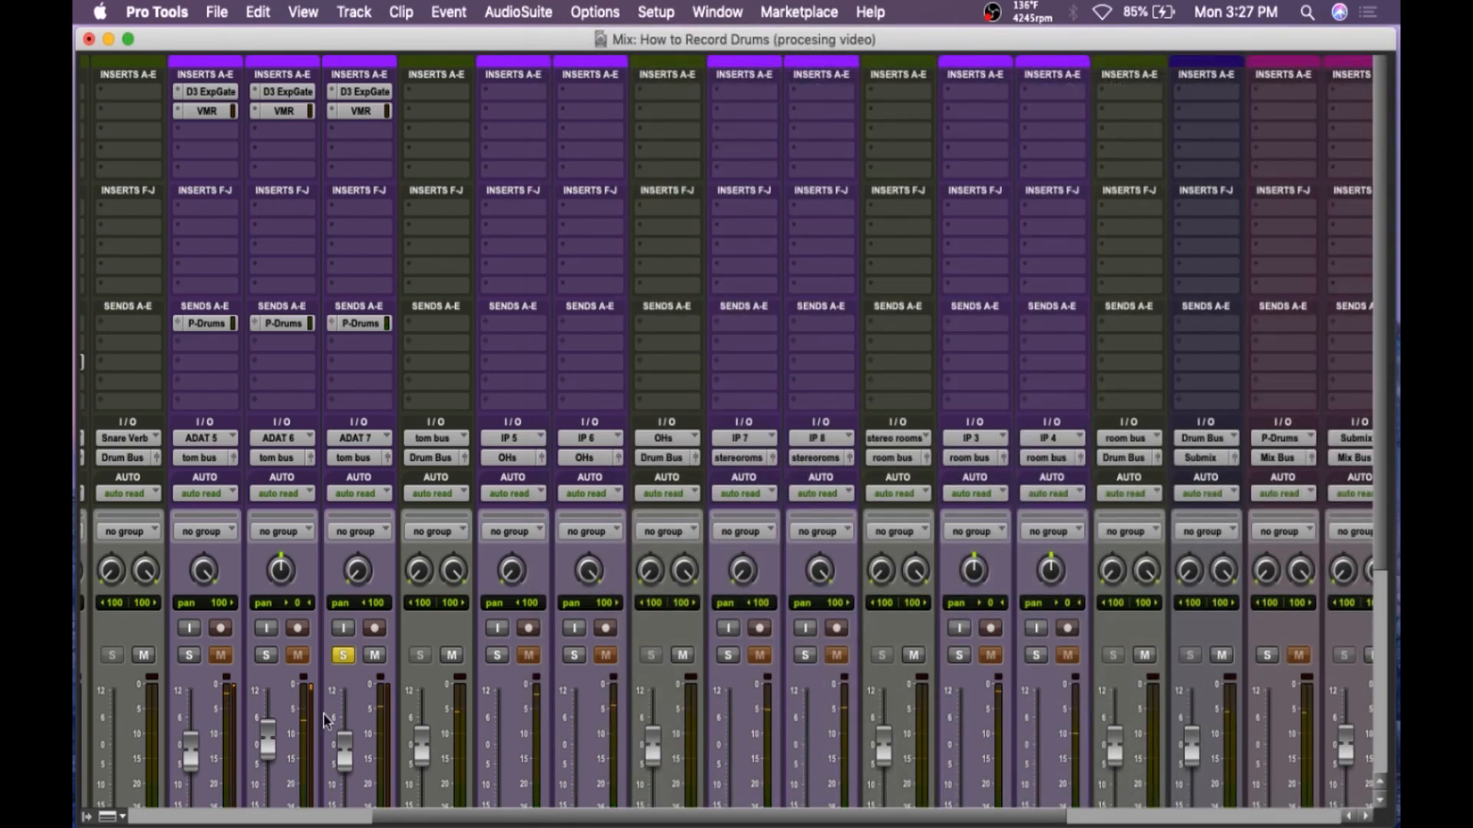
pyautogui.click(343, 656)
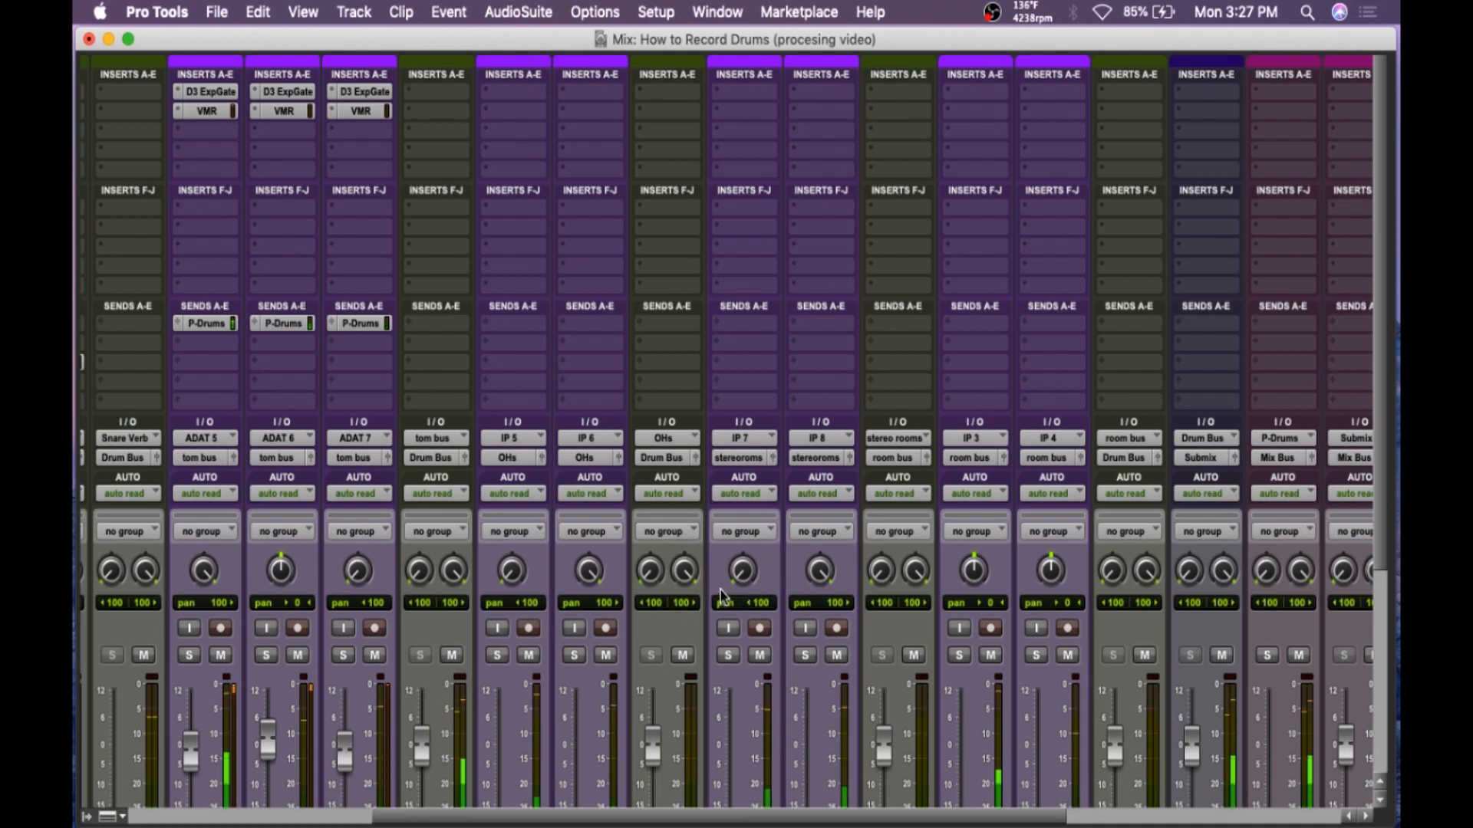
# - Adjust Tom 2's expander/gate to a -20.4 dB threshold, 148.6 ms release and 16.0 us attack
pyautogui.scroll(-5, 722, 591)
pyautogui.hscroll(-3, 721, 587)
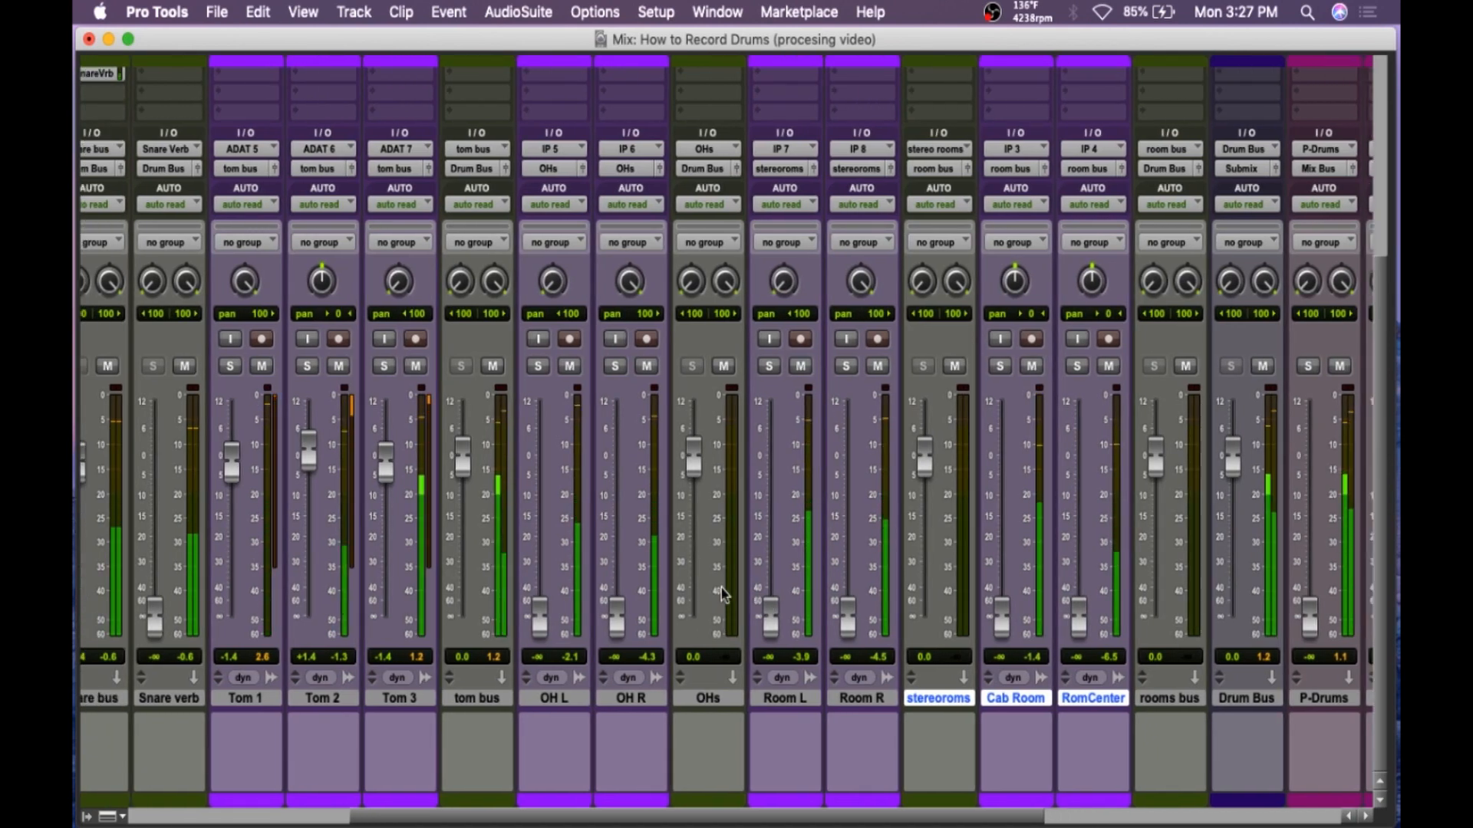
pyautogui.scroll(5, 721, 590)
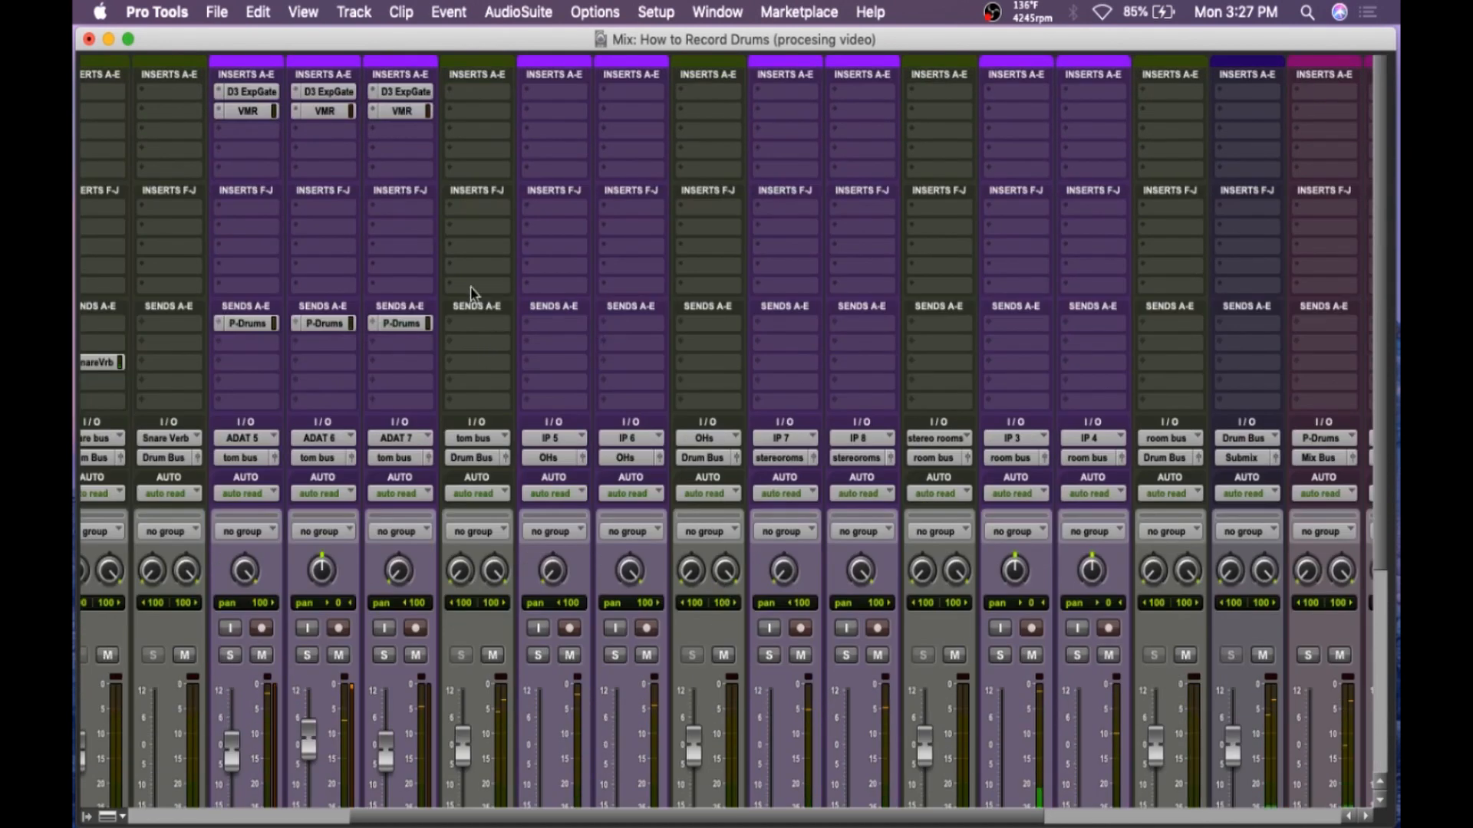
pyautogui.click(338, 91)
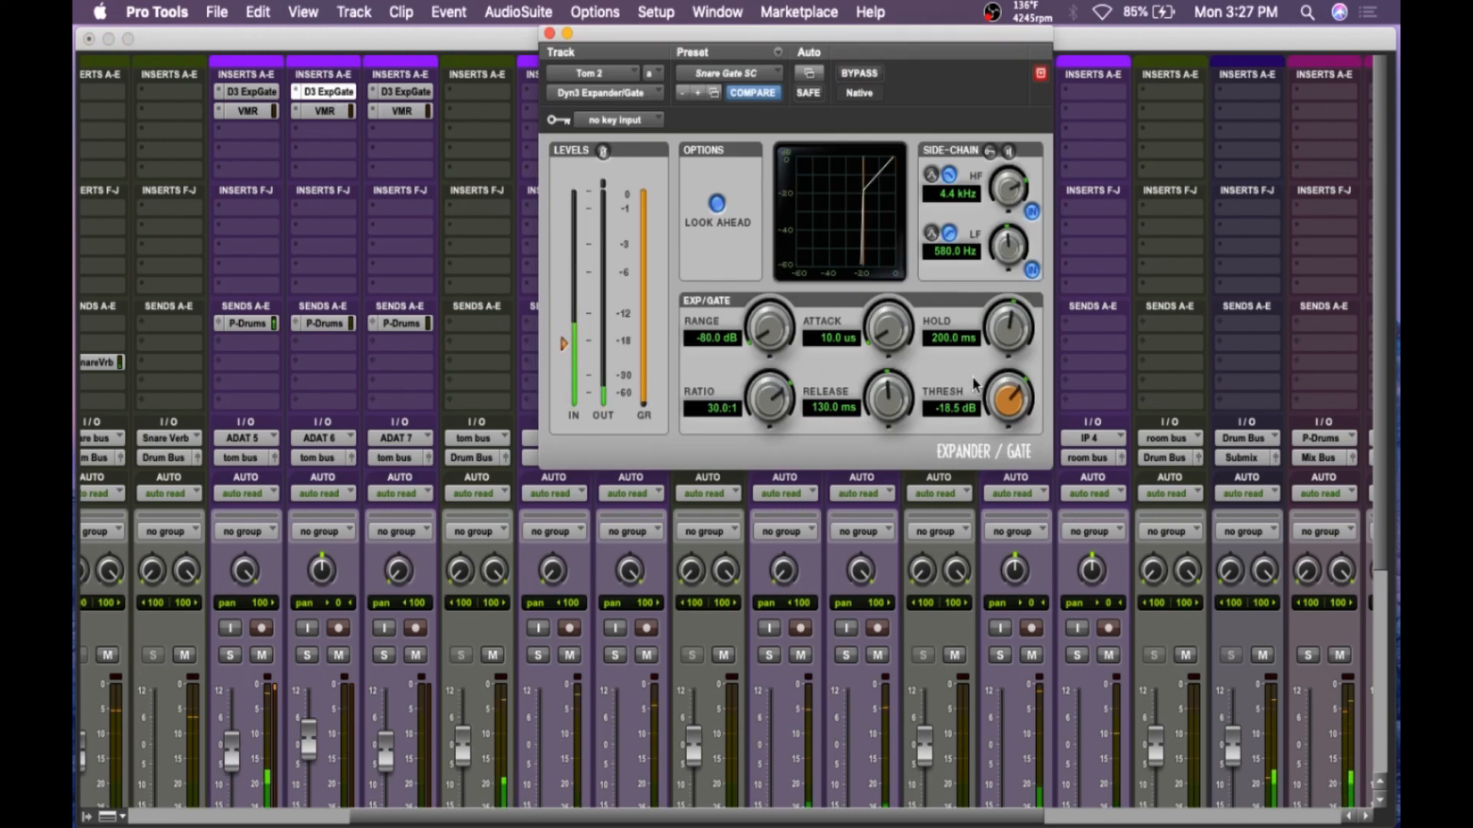
pyautogui.moveTo(1011, 395); pyautogui.dragTo(960, 386)
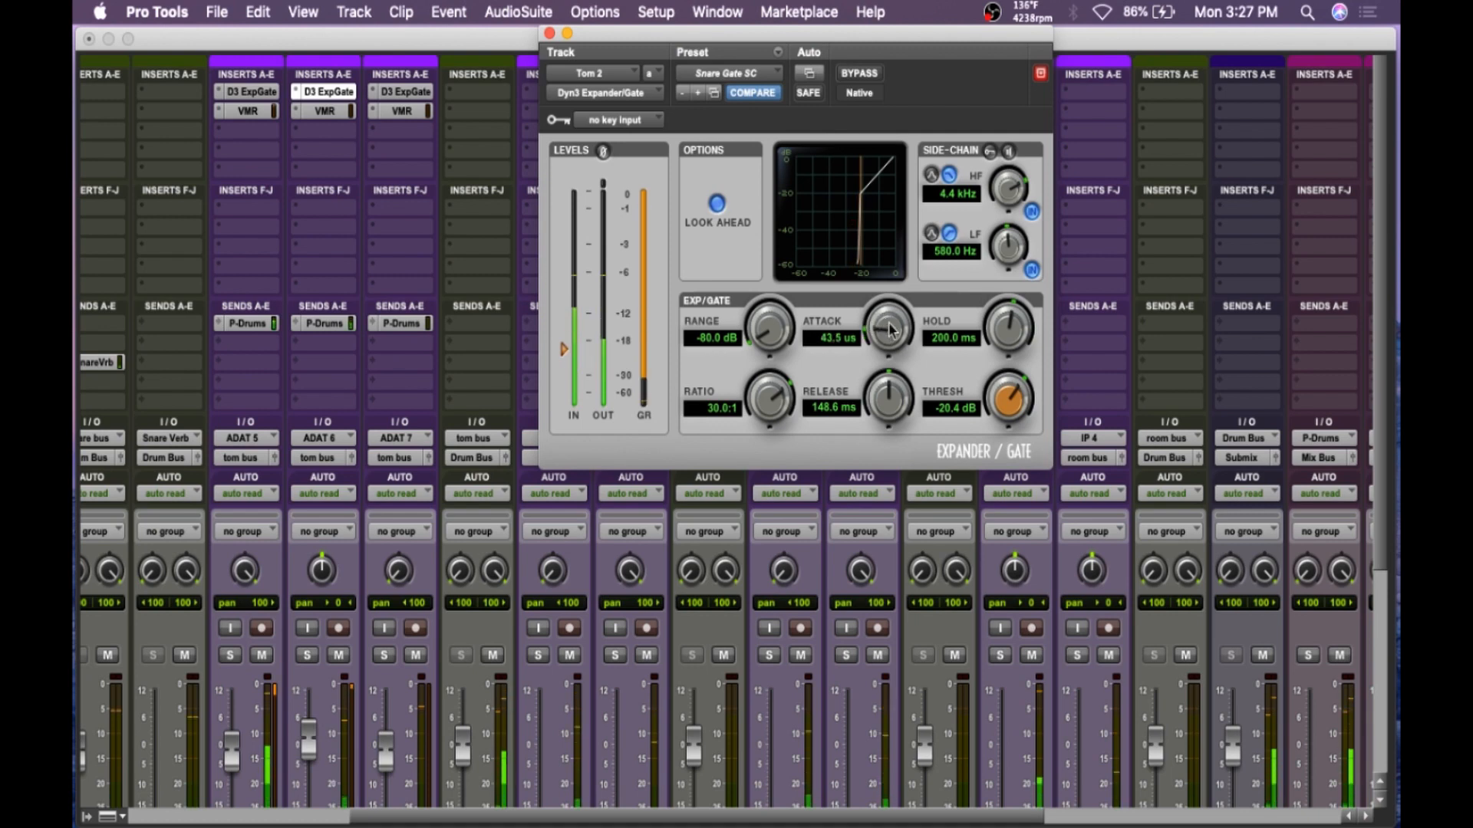
pyautogui.moveTo(889, 330); pyautogui.dragTo(888, 390)
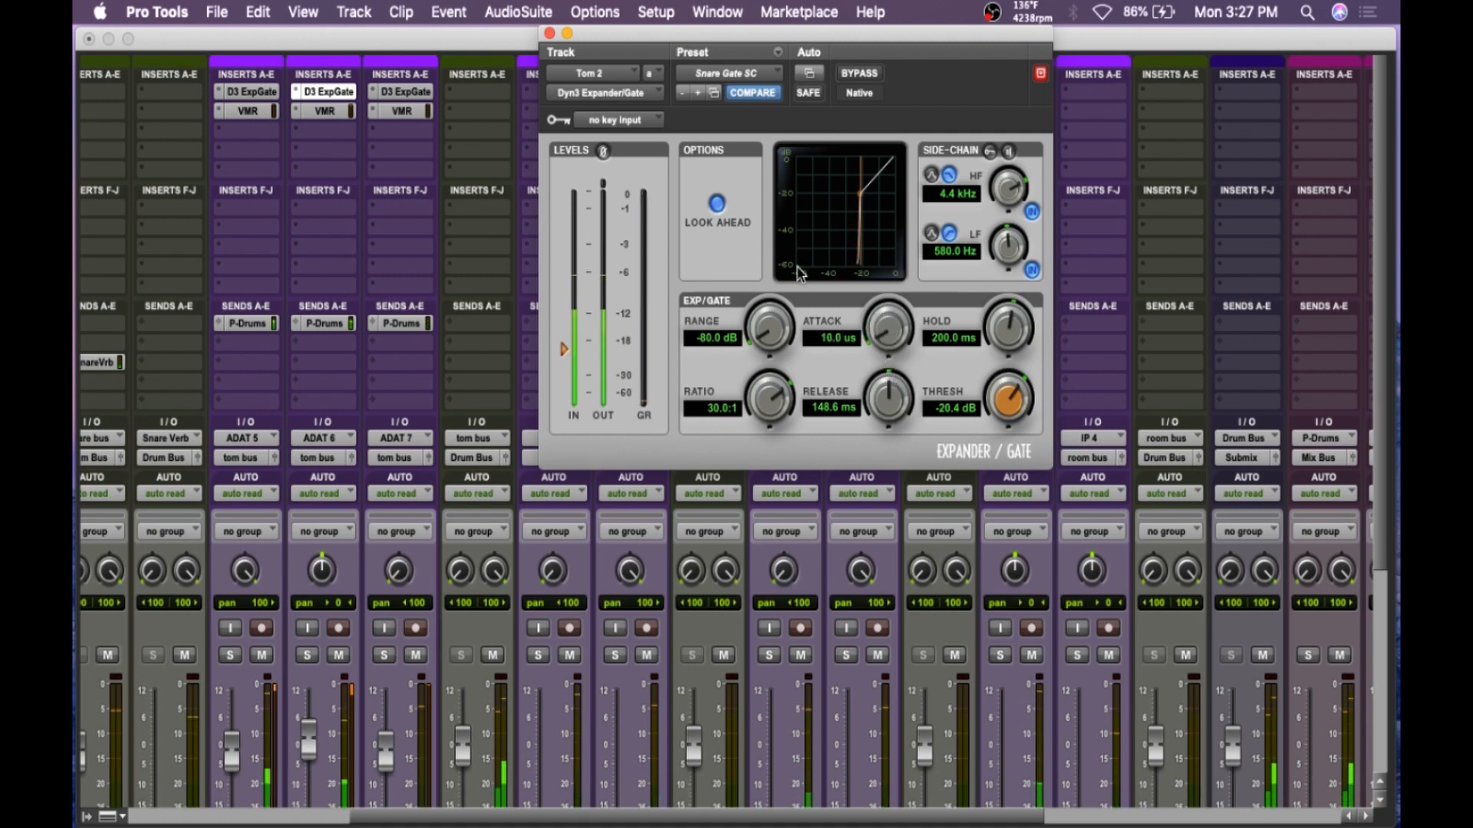
pyautogui.click(549, 34)
# - Adjust Tom 3's expander/gate to a -24.2 dB threshold and a 229.5 ms release
pyautogui.click(402, 91)
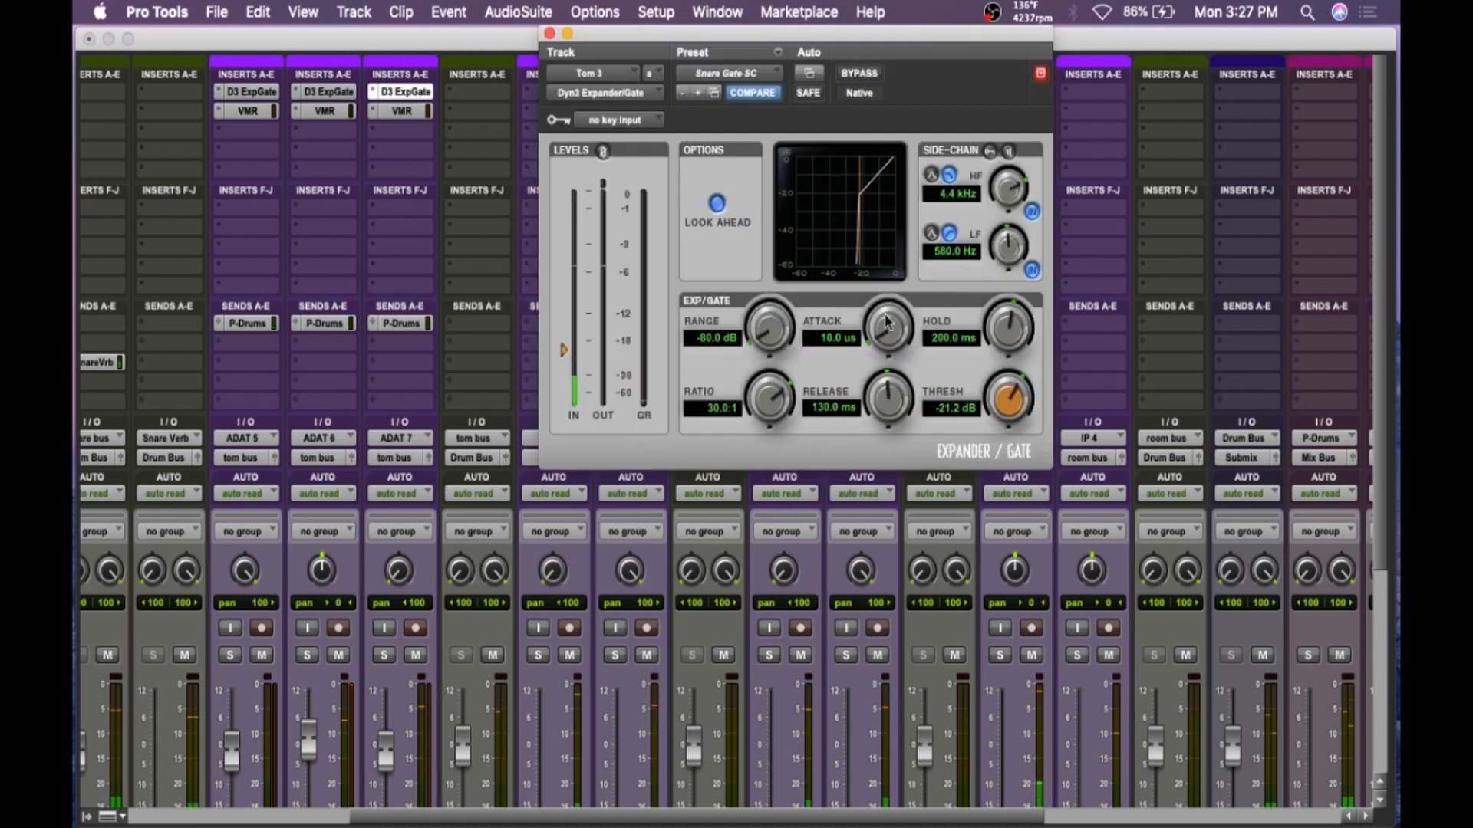
pyautogui.moveTo(1008, 399); pyautogui.dragTo(1009, 425)
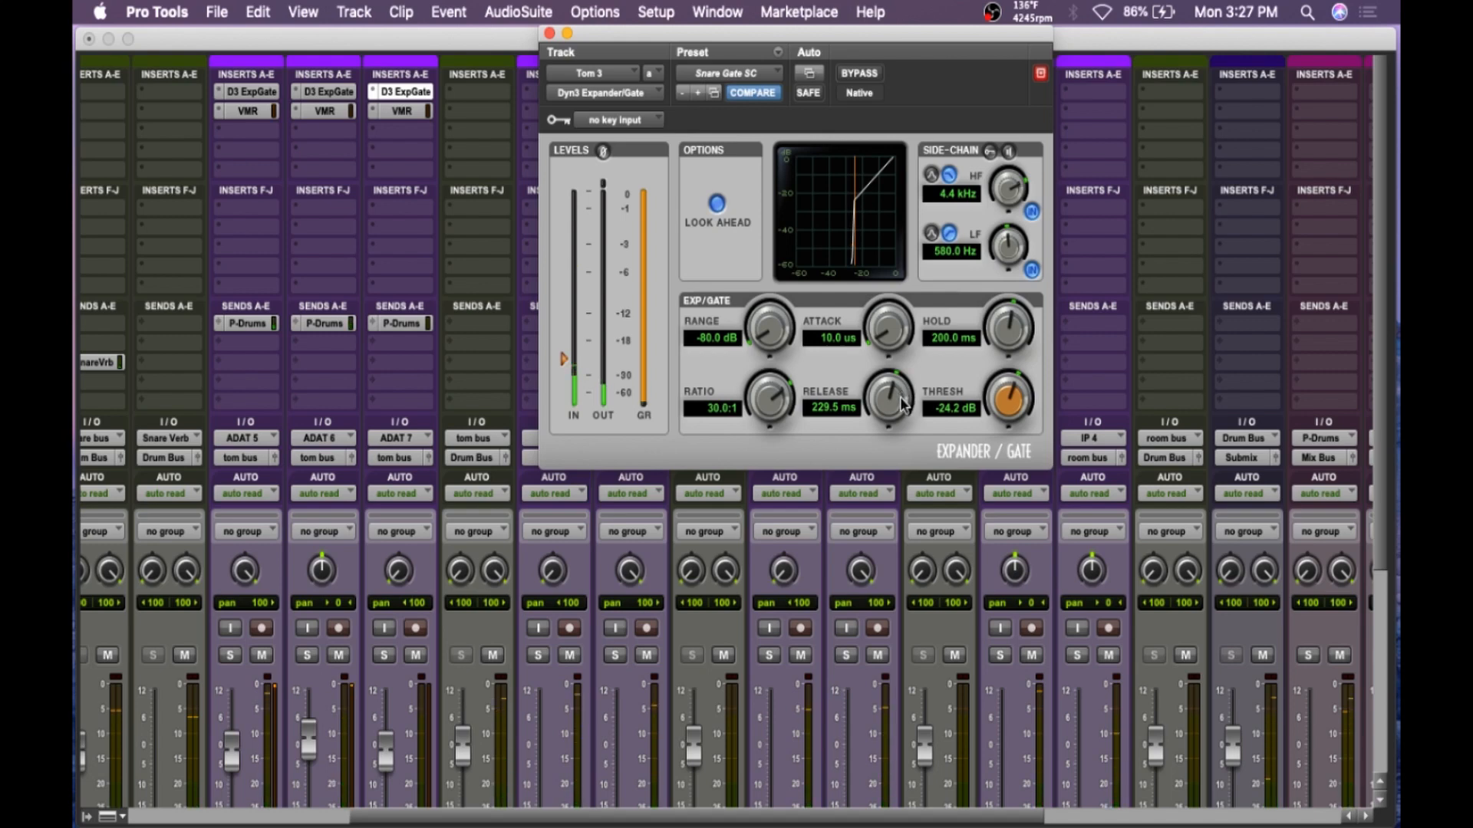
pyautogui.click(549, 33)
# - Adjust Tom 1's expander/gate to a -25.1 dB threshold and a 164.3 ms release
pyautogui.click(263, 94)
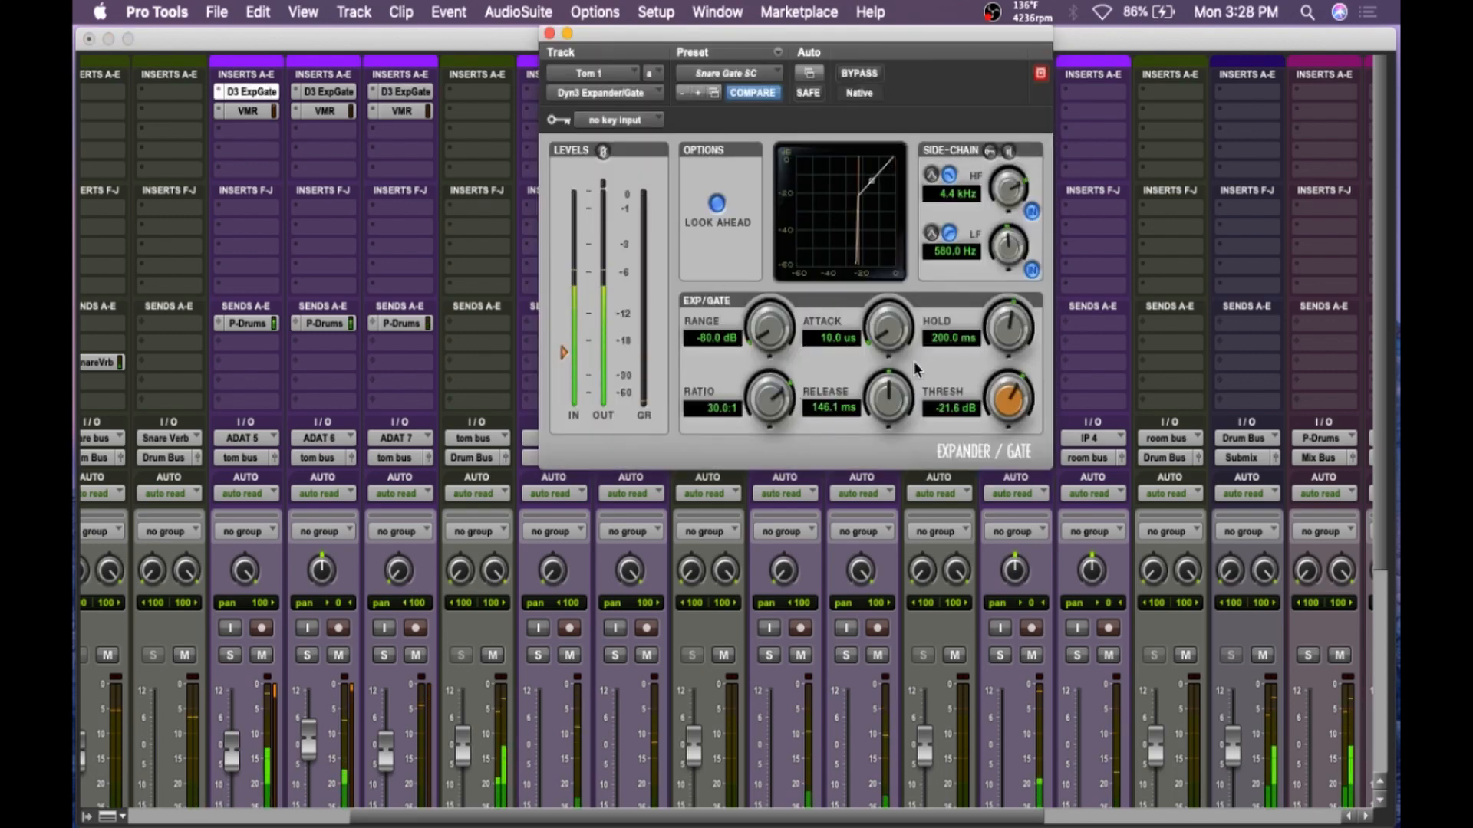
pyautogui.moveTo(1020, 400); pyautogui.dragTo(899, 395)
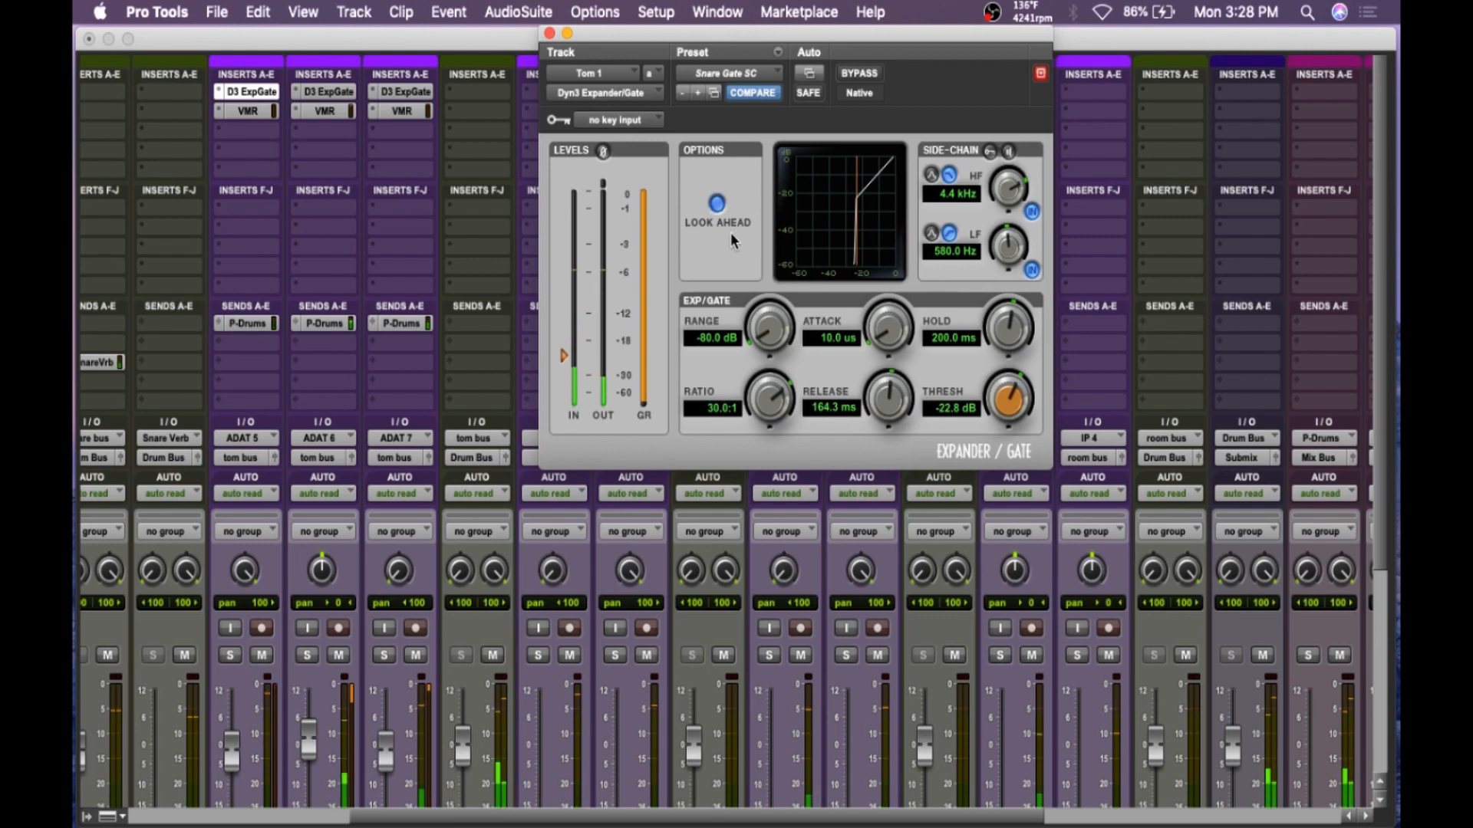
pyautogui.moveTo(1010, 397); pyautogui.dragTo(1007, 421)
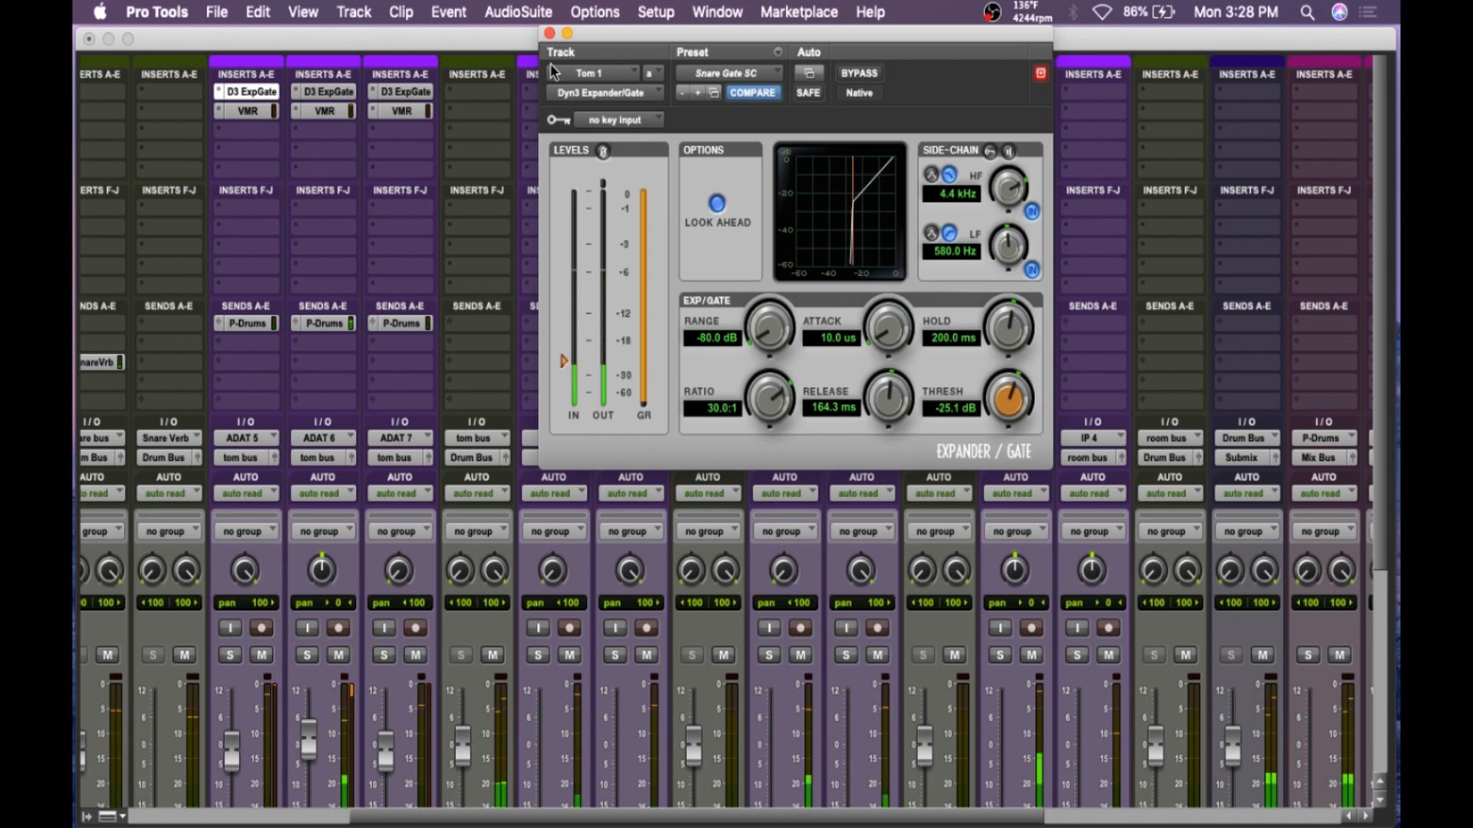
pyautogui.click(549, 33)
# - Raise OH L to -6.5 dB and OH R to -8.9 dB, and lower the tom bus to -4.9 dB
pyautogui.scroll(-10, 721, 566)
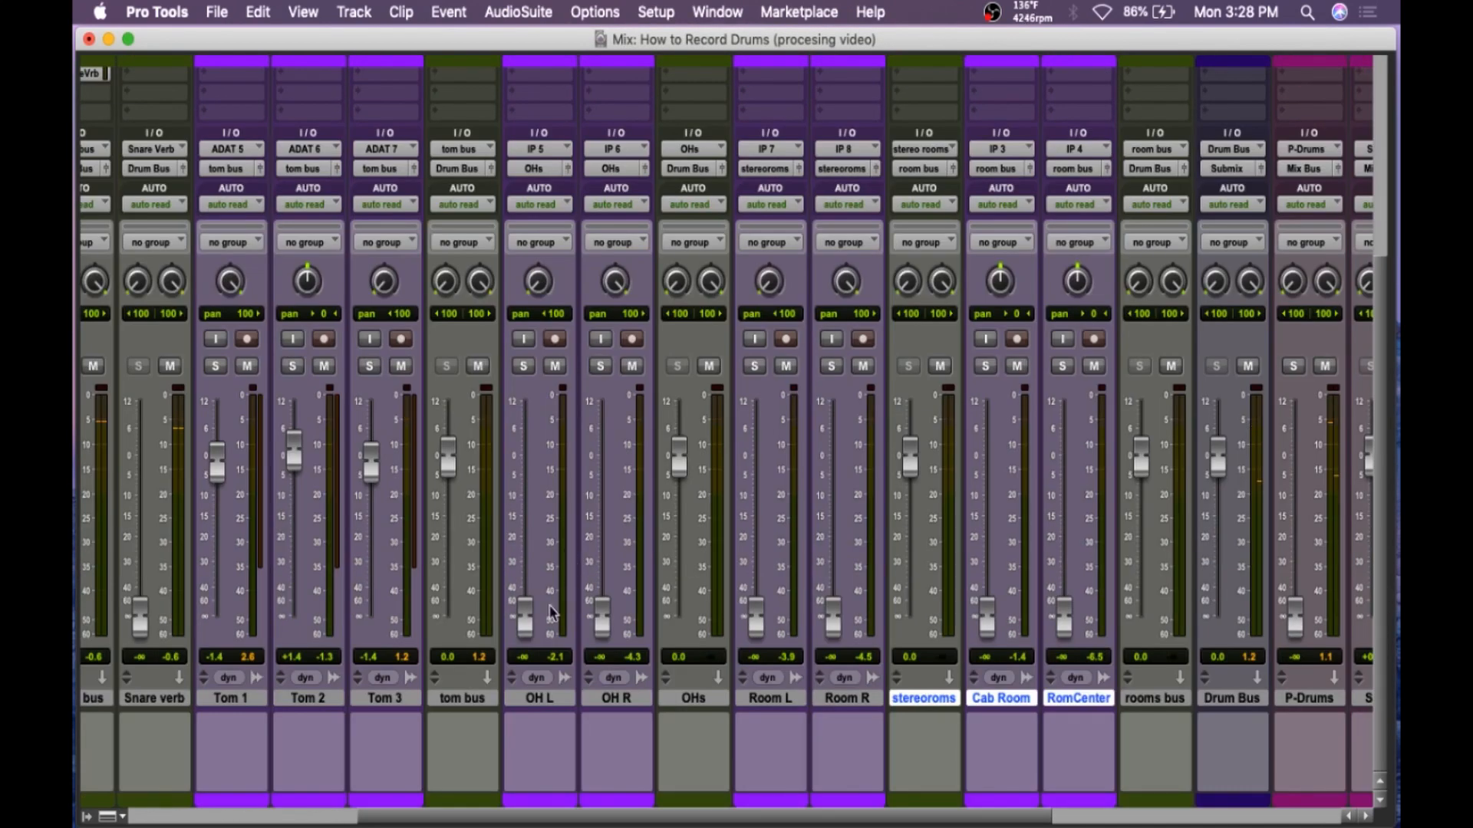
pyautogui.moveTo(525, 614); pyautogui.dragTo(518, 496)
pyautogui.moveTo(603, 615); pyautogui.dragTo(445, 479)
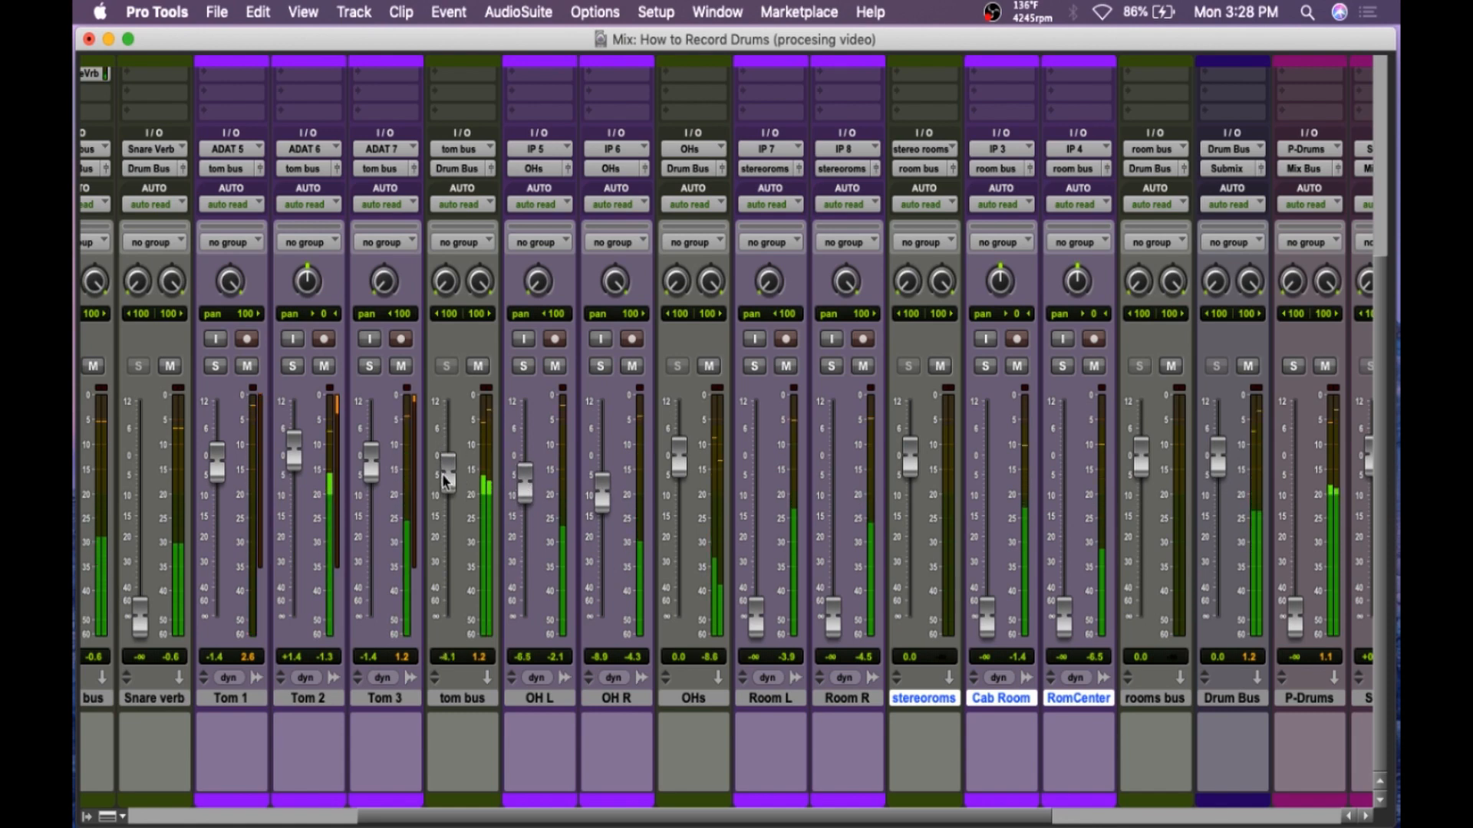
# - Restart playback from about 13:21 in the Edit window and raise OH R to -7.0 dB in the mixer
pyautogui.press('super+equal')
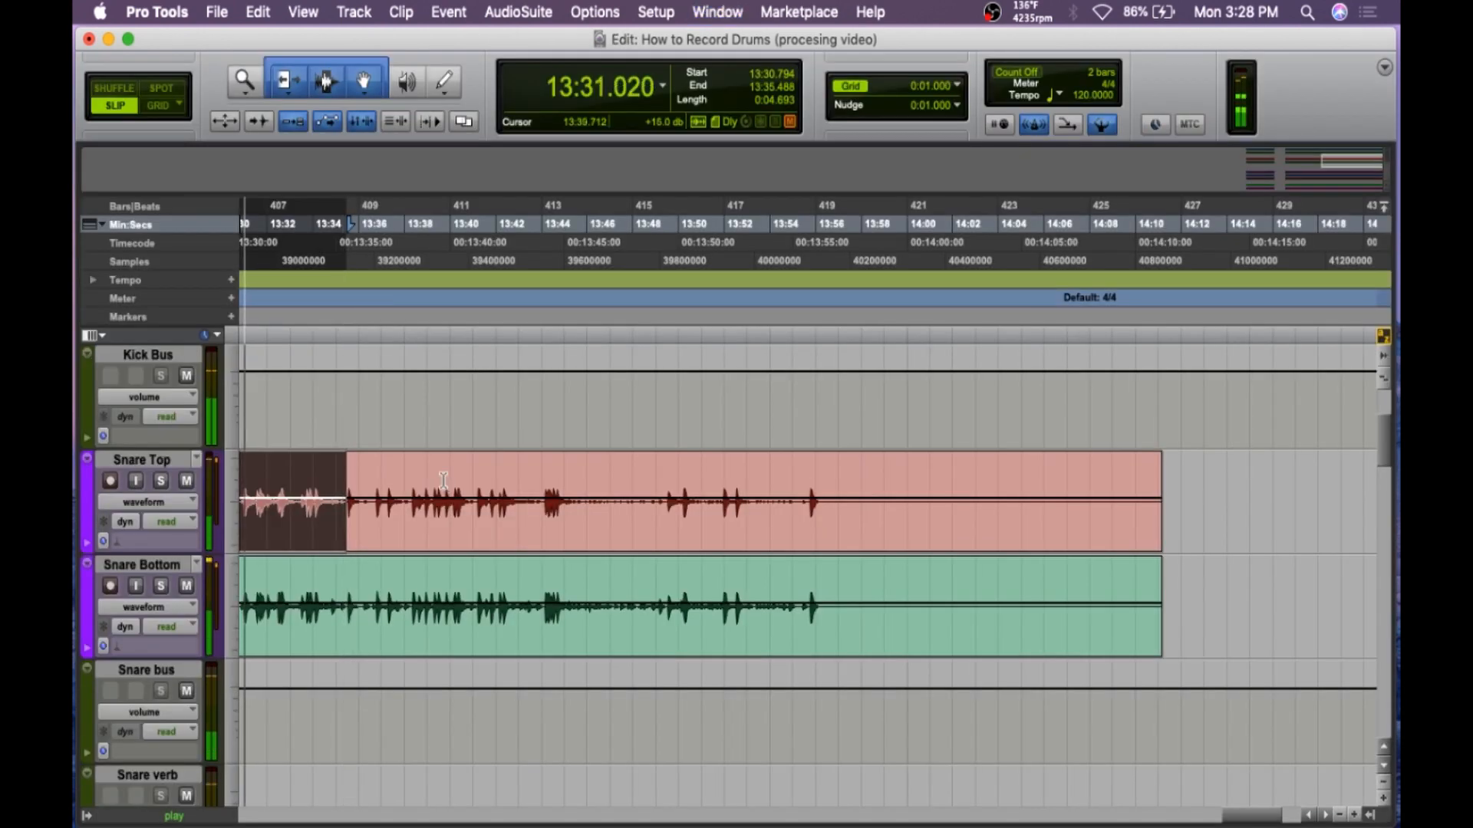
pyautogui.press('space')
pyautogui.hscroll(-10, 835, 488)
pyautogui.hscroll(6, 830, 494)
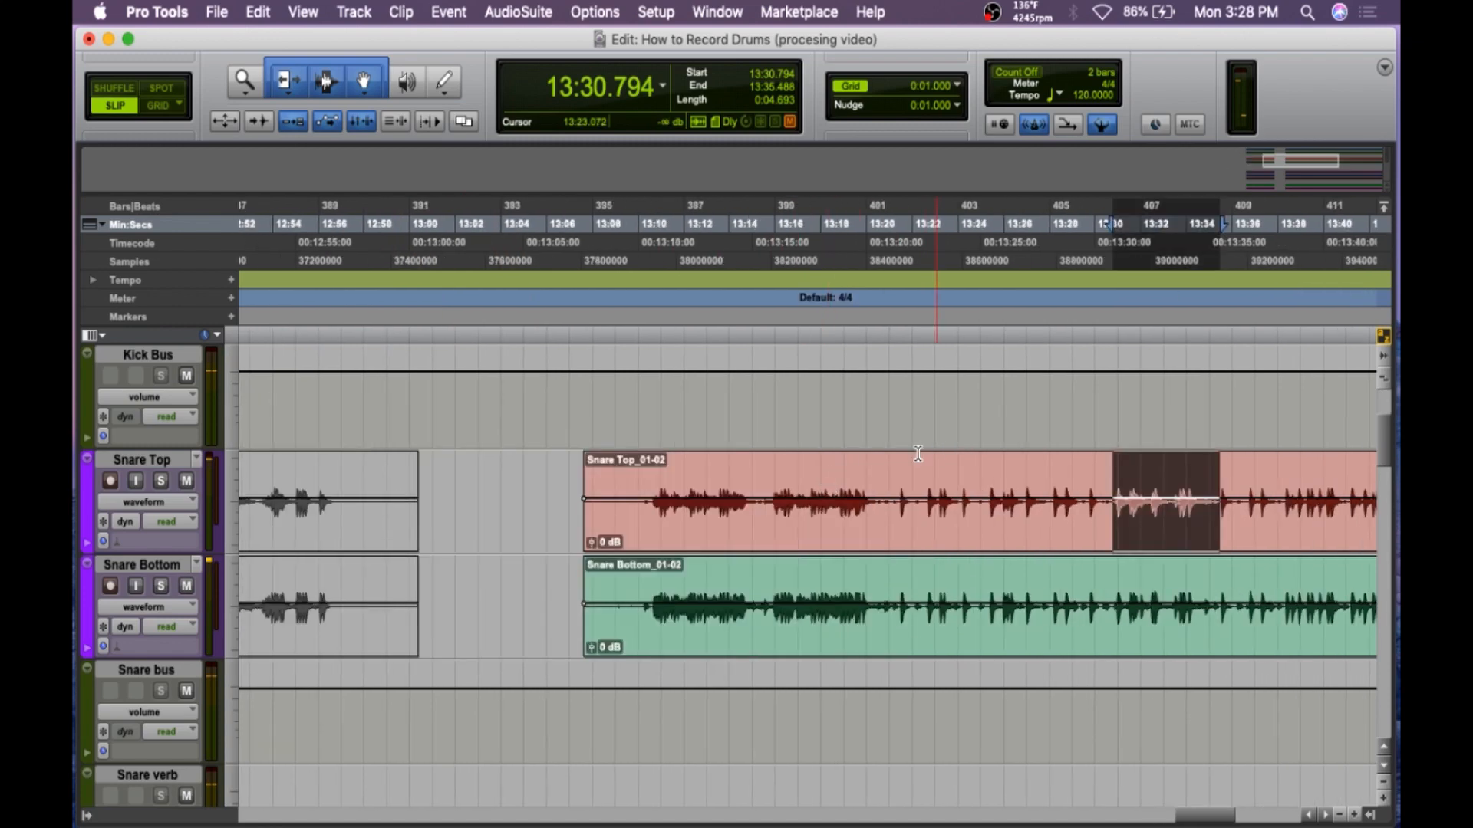
pyautogui.click(892, 459)
pyautogui.press('space')
pyautogui.press('super+equal')
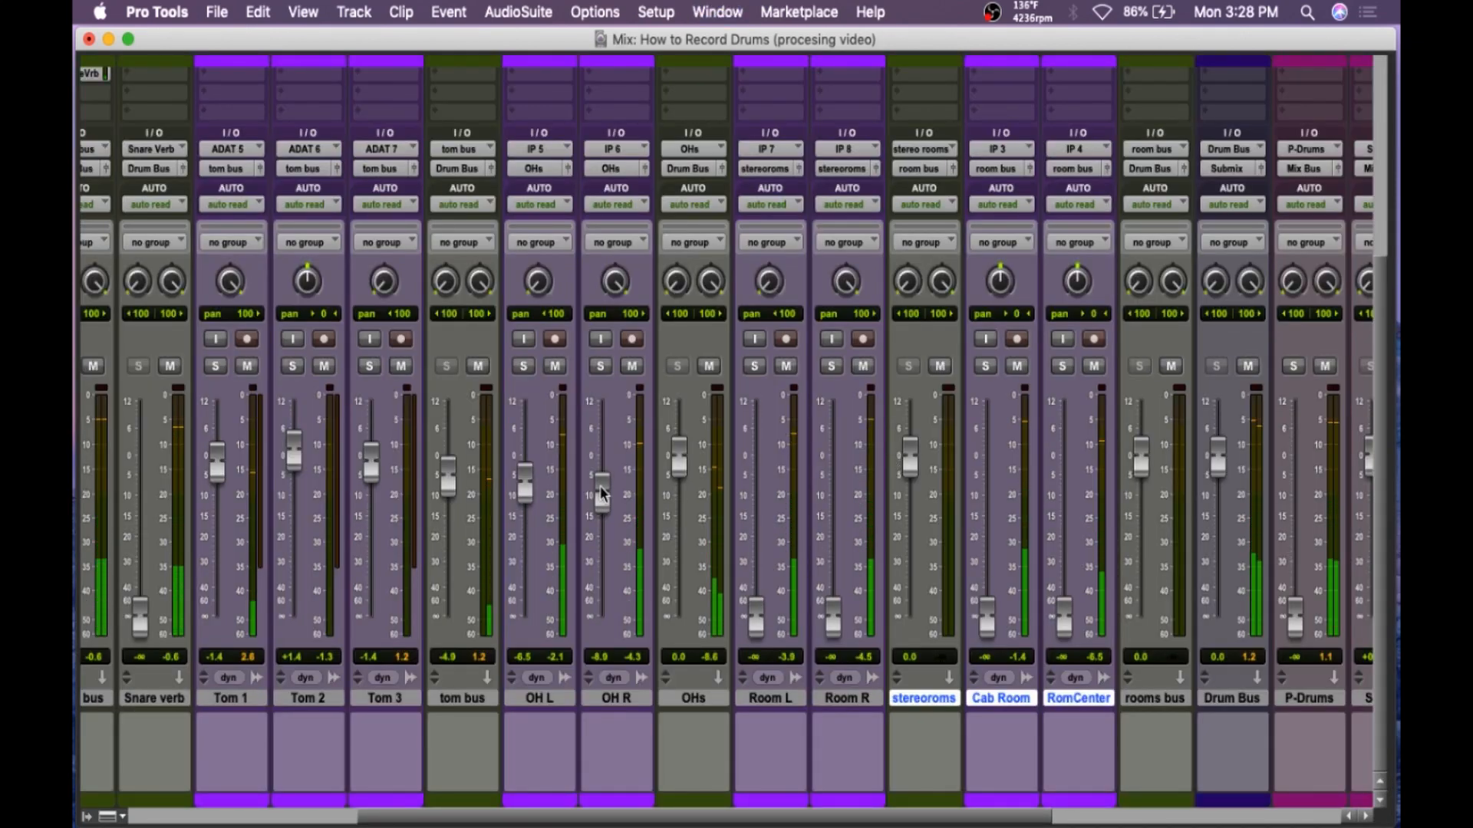
pyautogui.moveTo(602, 493); pyautogui.dragTo(603, 488)
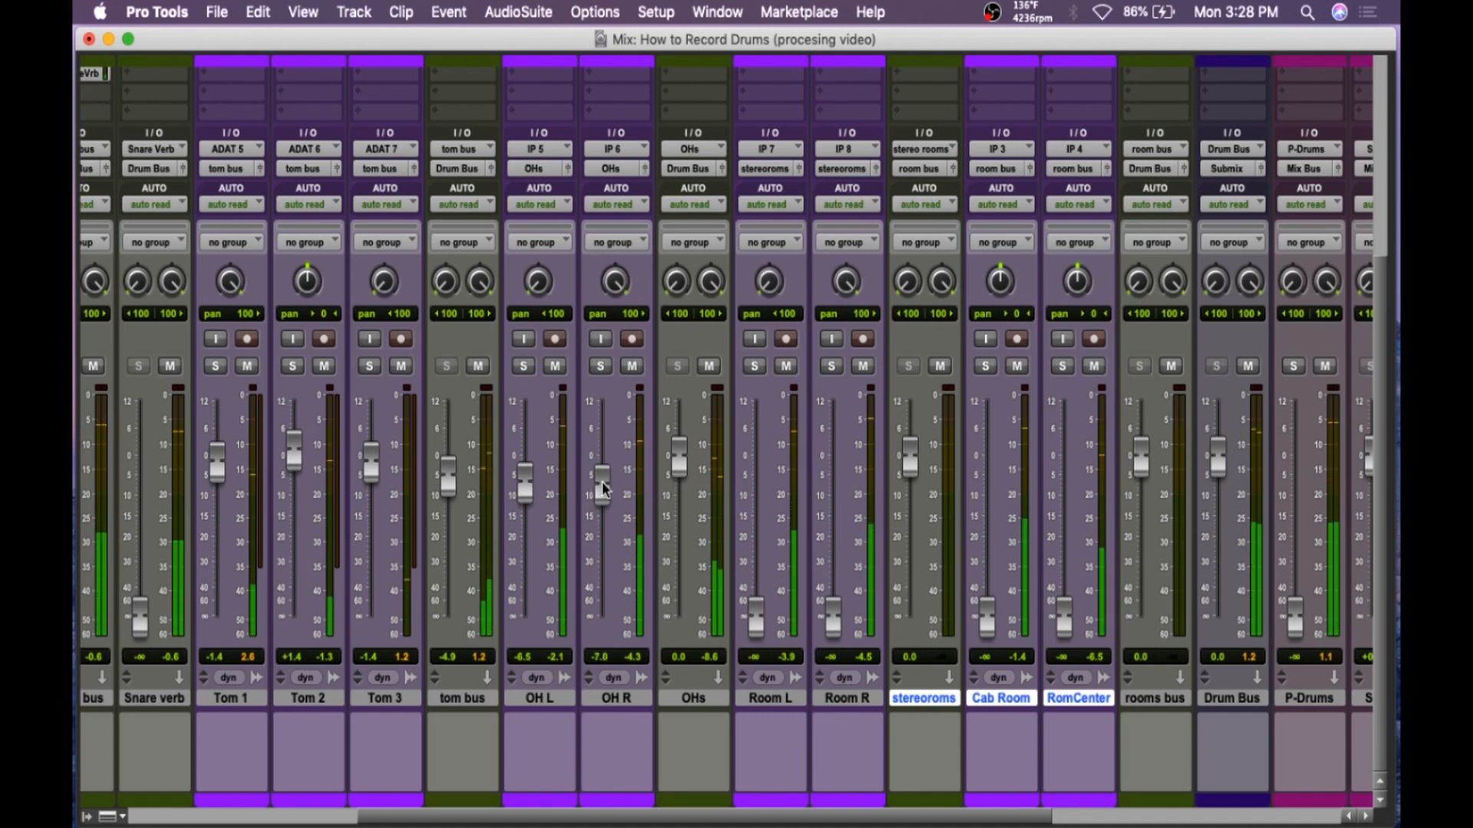
# - Insert a multichannel EQ3 7-Band on the first insert slot of the OHs bus
pyautogui.scroll(5, 537, 480)
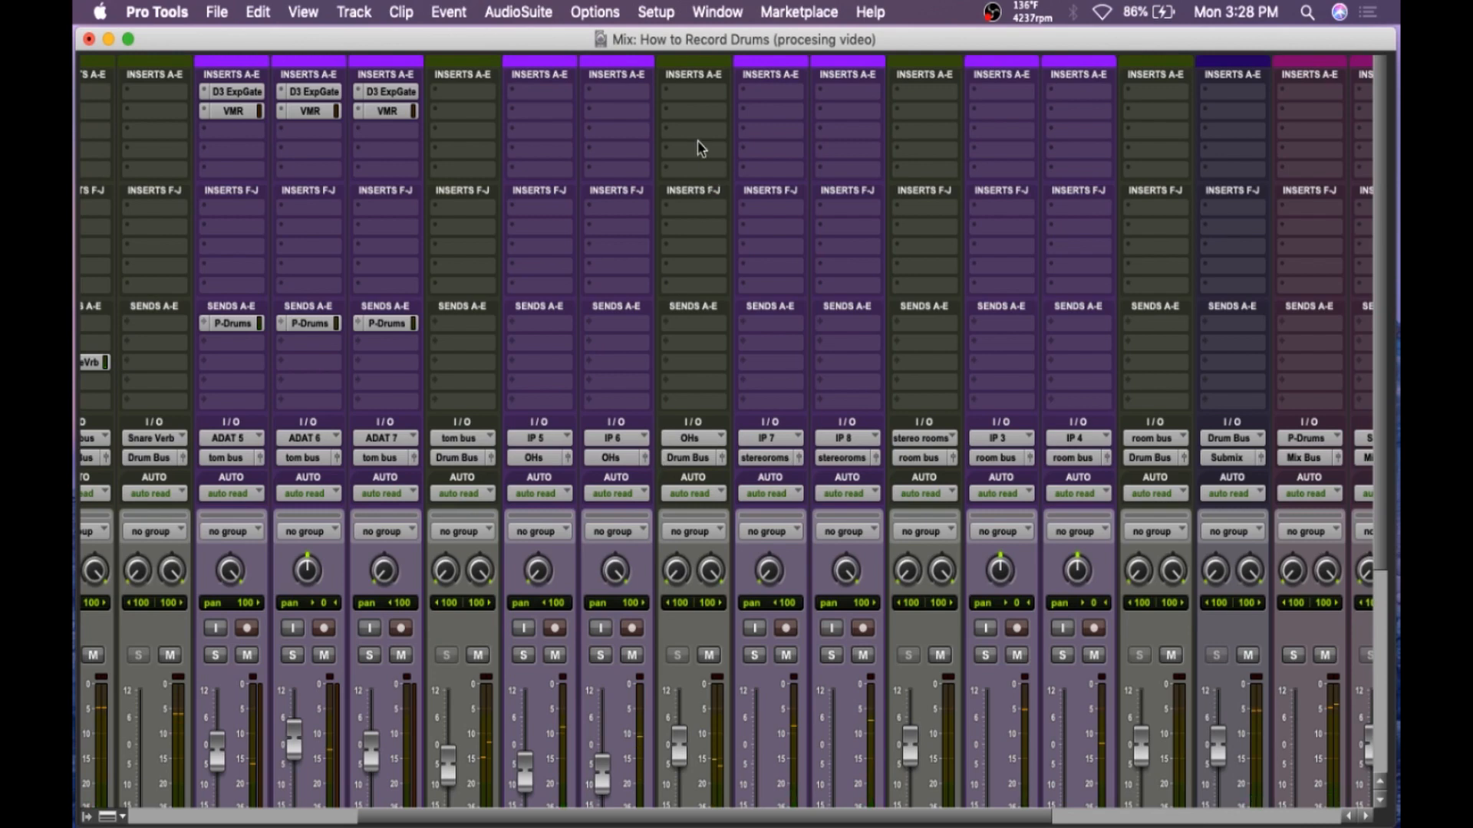
pyautogui.click(697, 94)
pyautogui.moveTo(767, 135)
pyautogui.moveTo(897, 140)
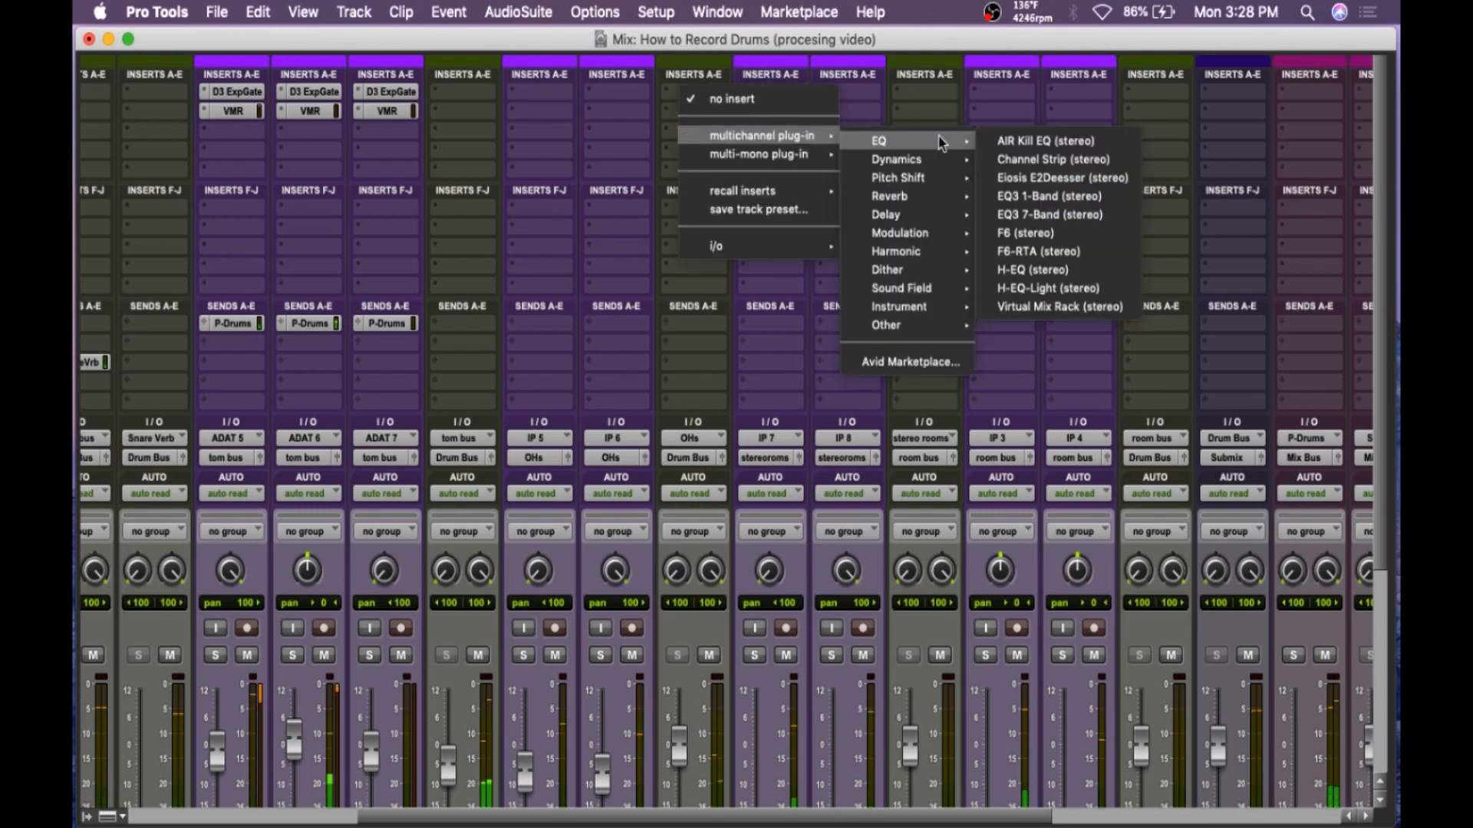
pyautogui.click(1051, 216)
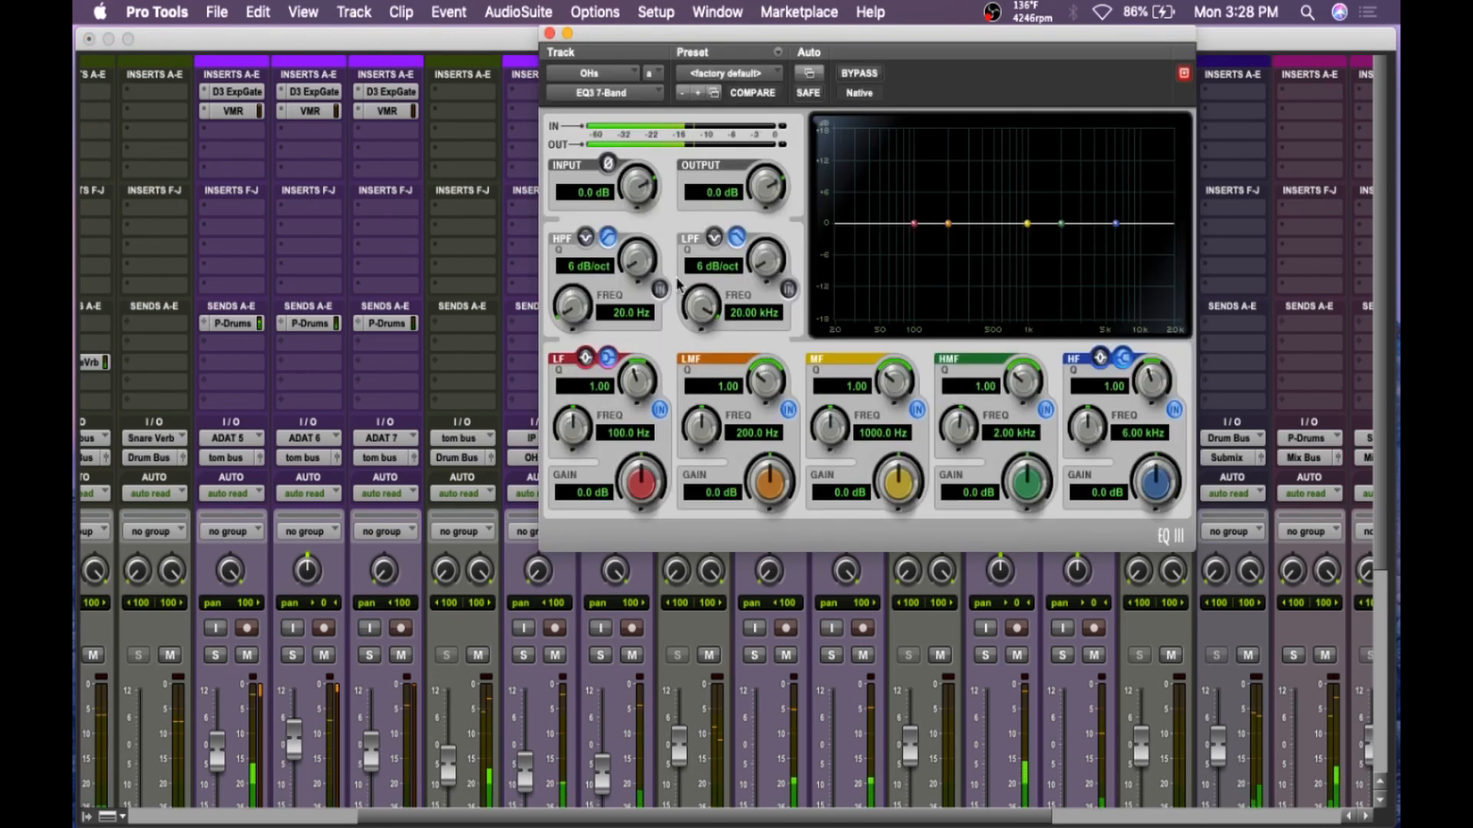
# - Set the OHs EQ's high-pass filter to 18 dB/oct at 728.2 Hz and boost the 6 kHz high shelf by 0.8 dB
pyautogui.moveTo(632, 259); pyautogui.dragTo(637, 176)
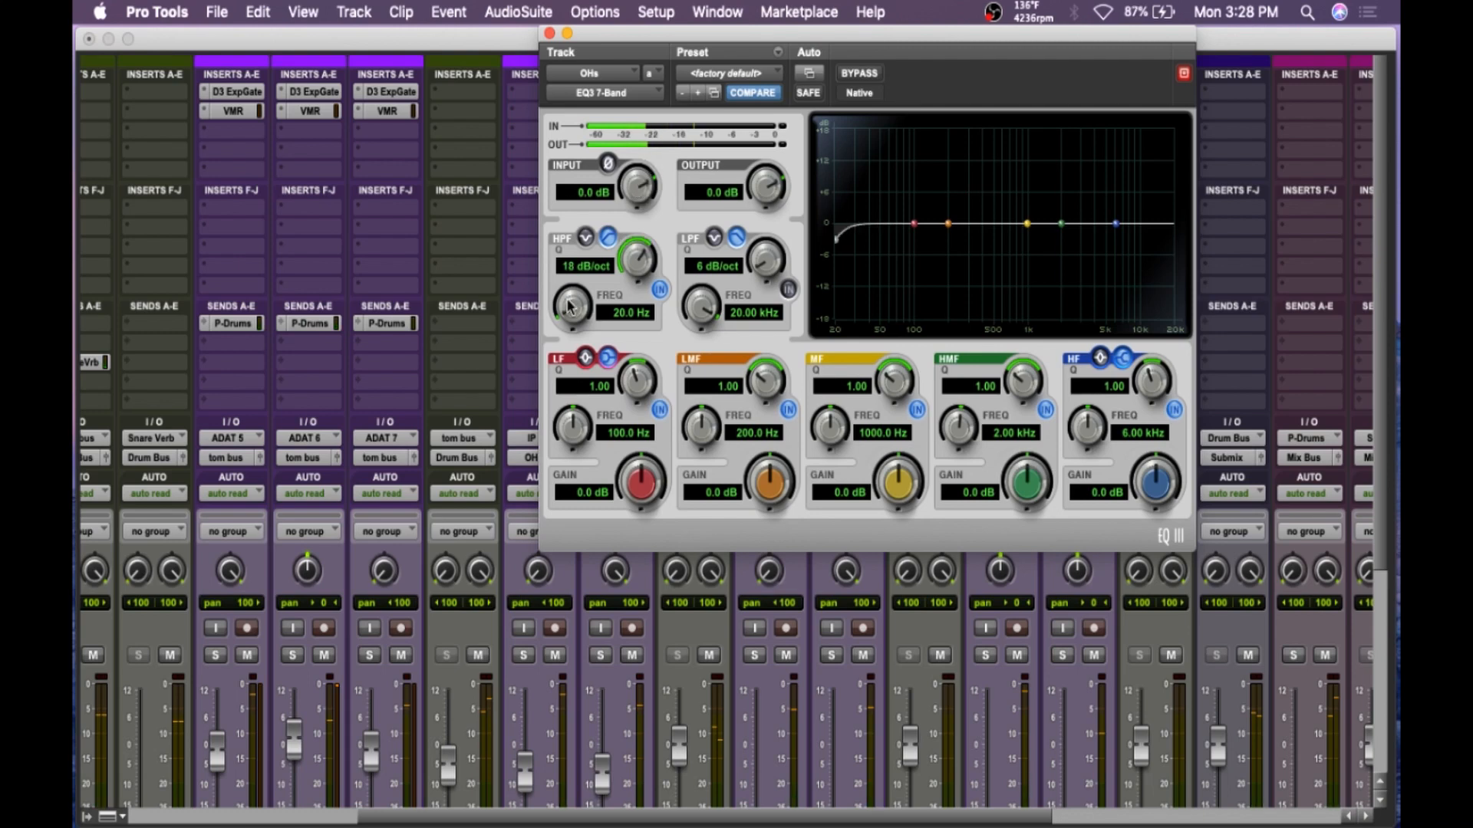
pyautogui.moveTo(568, 303); pyautogui.dragTo(590, 234)
pyautogui.moveTo(591, 222); pyautogui.dragTo(592, 218)
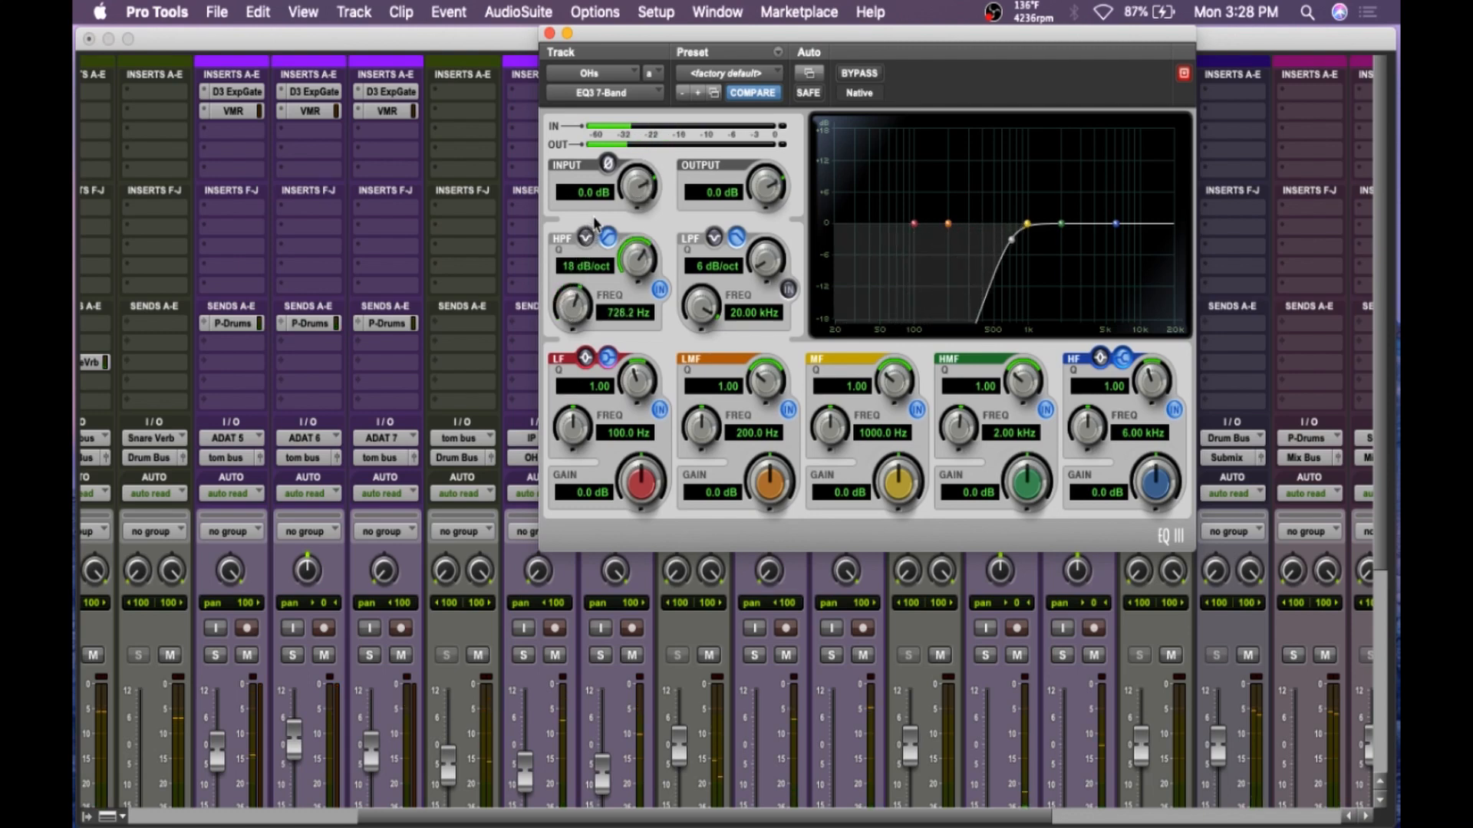
pyautogui.moveTo(1157, 477); pyautogui.dragTo(1159, 464)
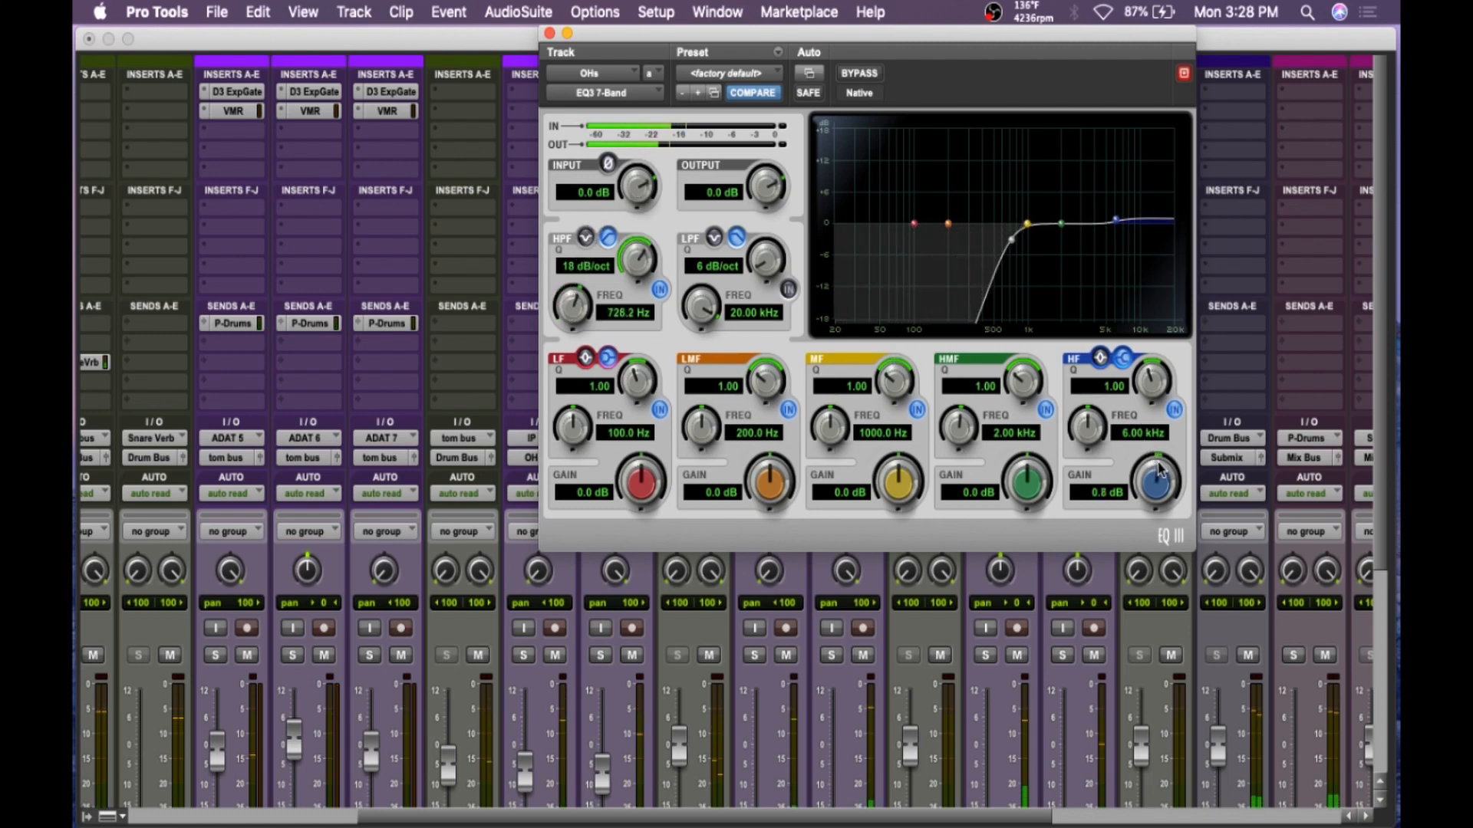
pyautogui.click(550, 33)
# - Lower the OHs bus fader to -1.7 dB
pyautogui.scroll(-3, 902, 337)
pyautogui.scroll(-6, 894, 320)
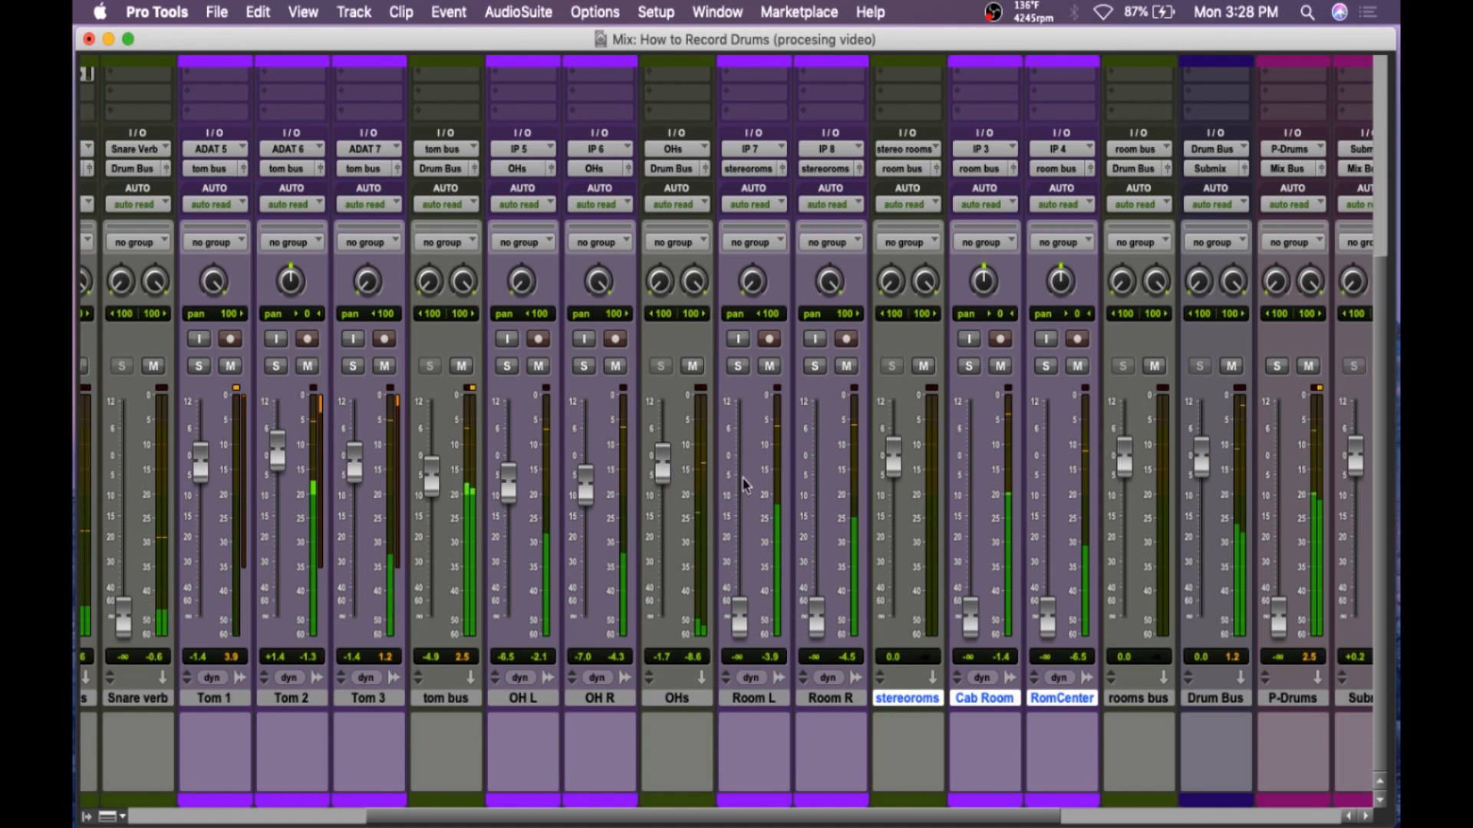
pyautogui.hscroll(-4, 721, 480)
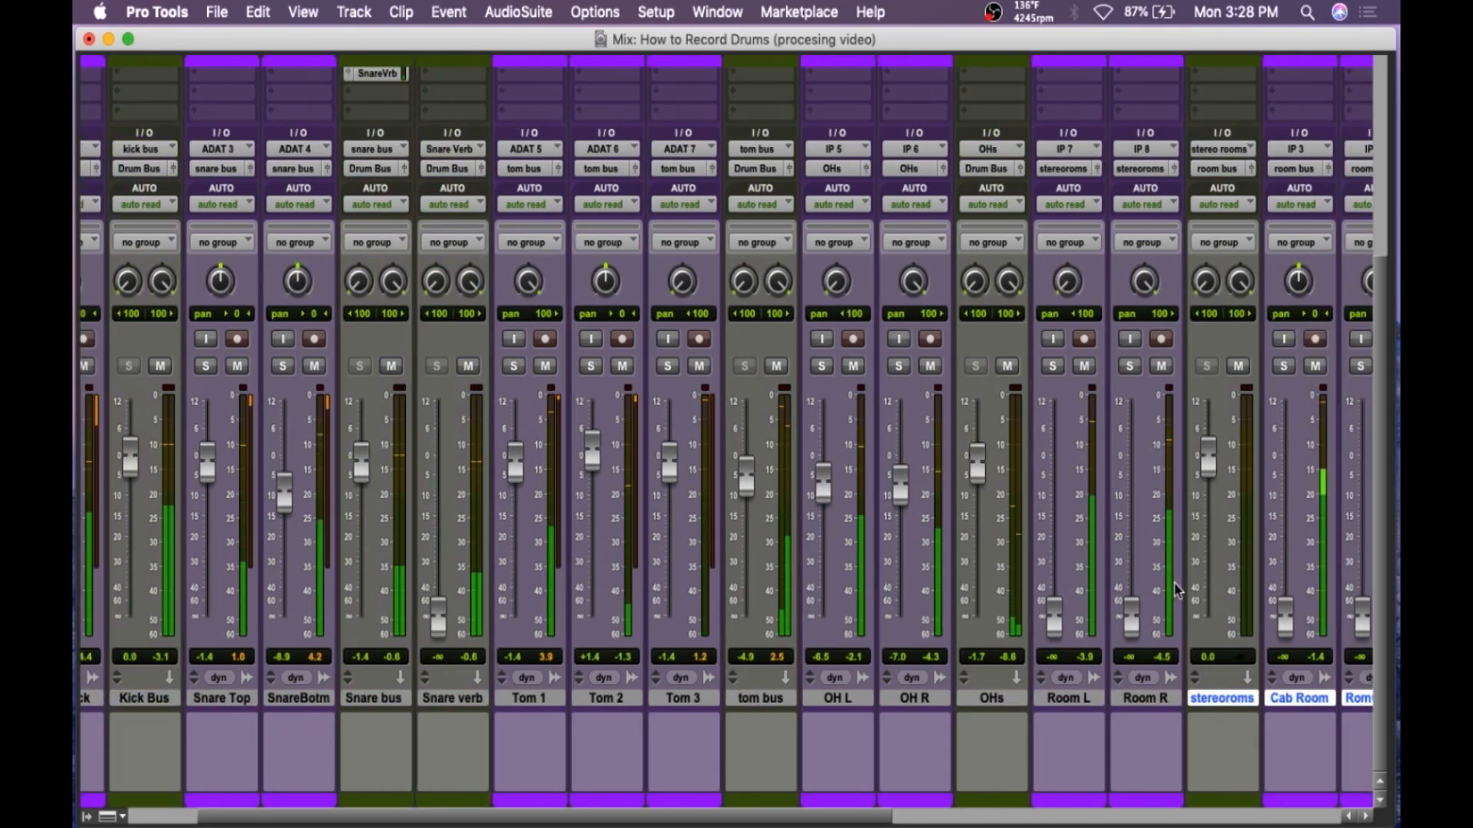
# - Mute the Subkick track in the mixer
pyautogui.hscroll(1, 1169, 588)
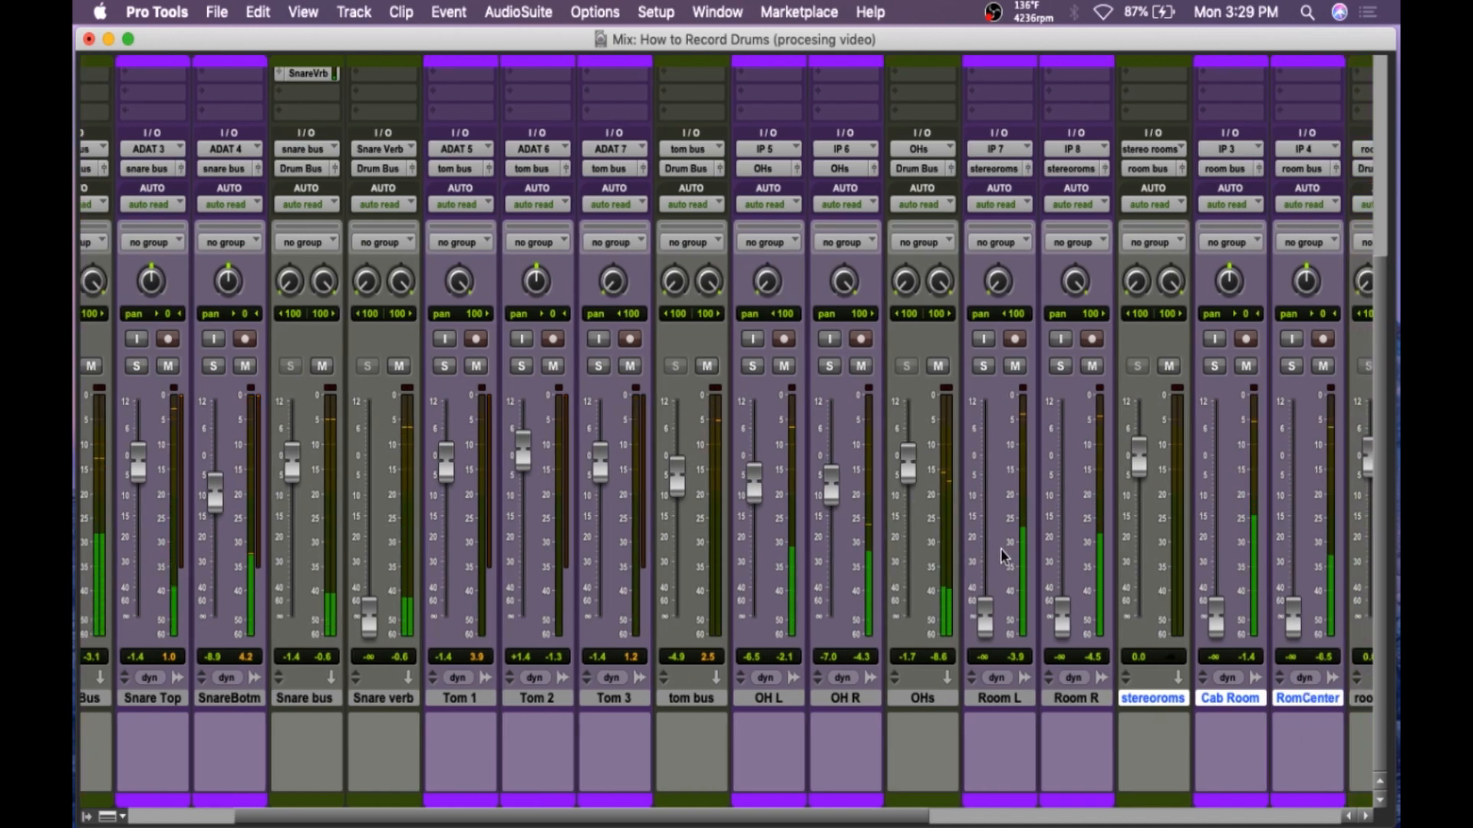
pyautogui.hscroll(-1, 997, 555)
pyautogui.hscroll(-1, 994, 553)
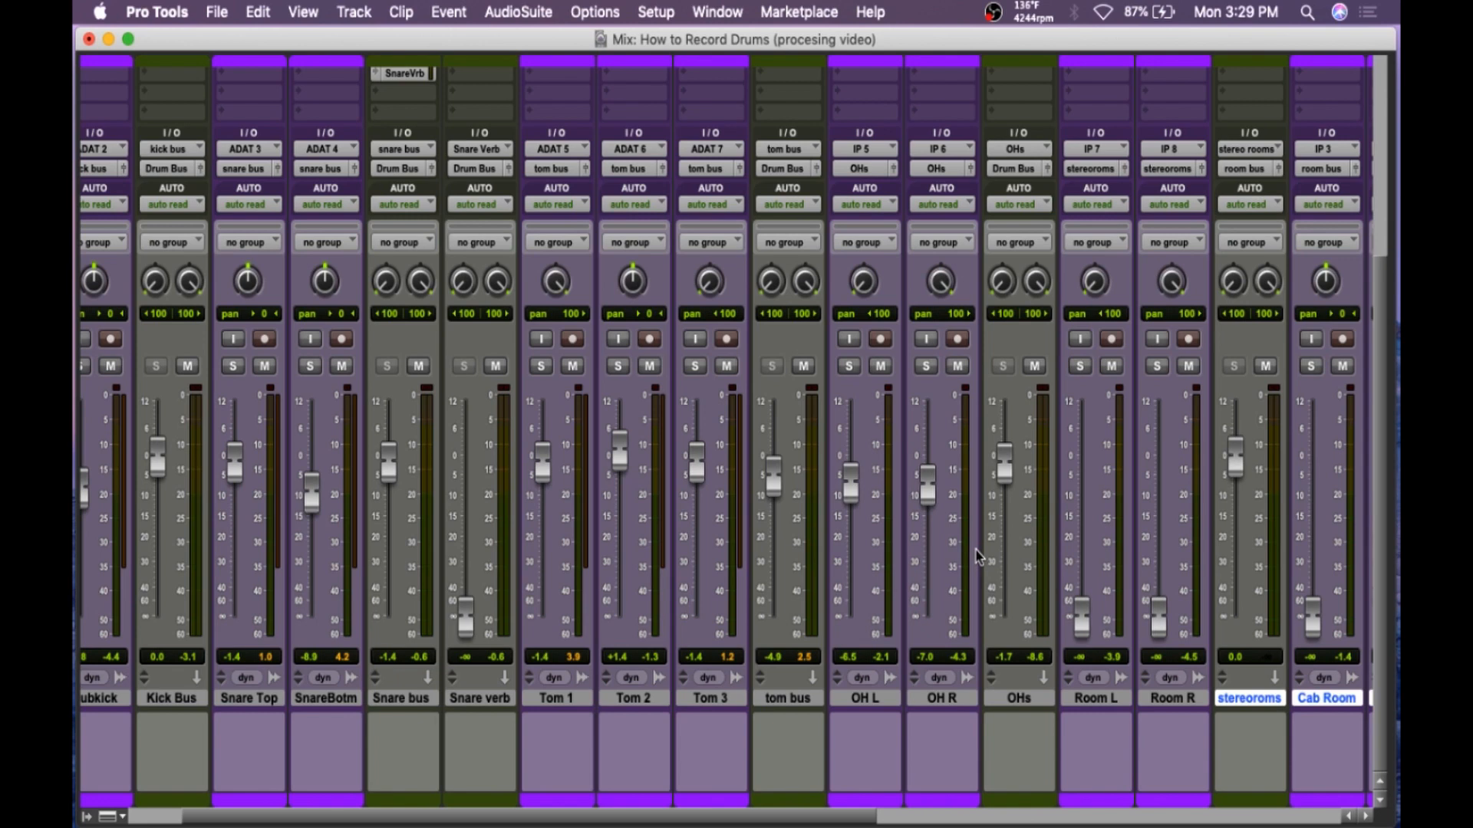
pyautogui.hscroll(3, 978, 556)
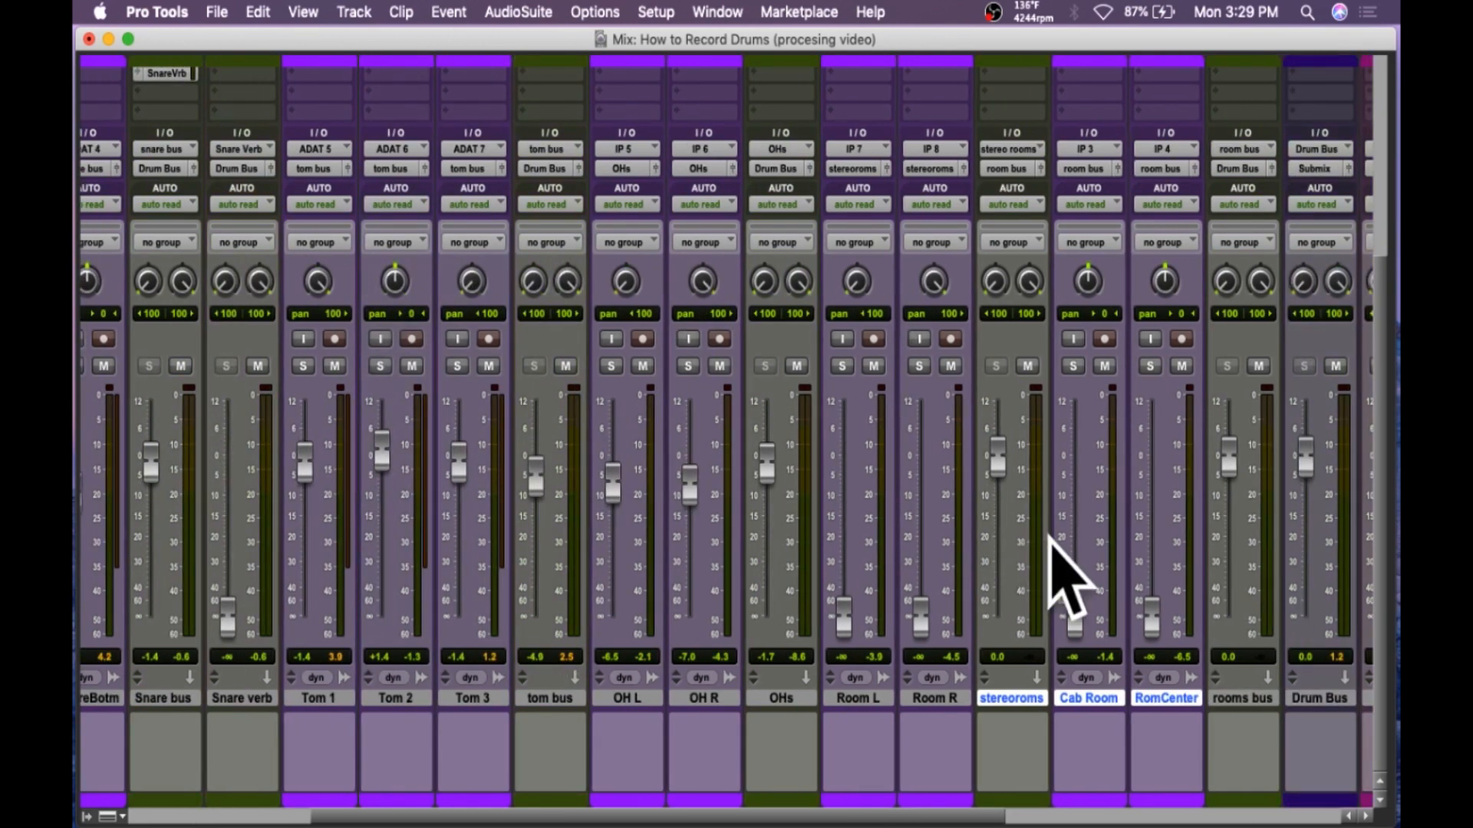
pyautogui.hscroll(-4, 901, 539)
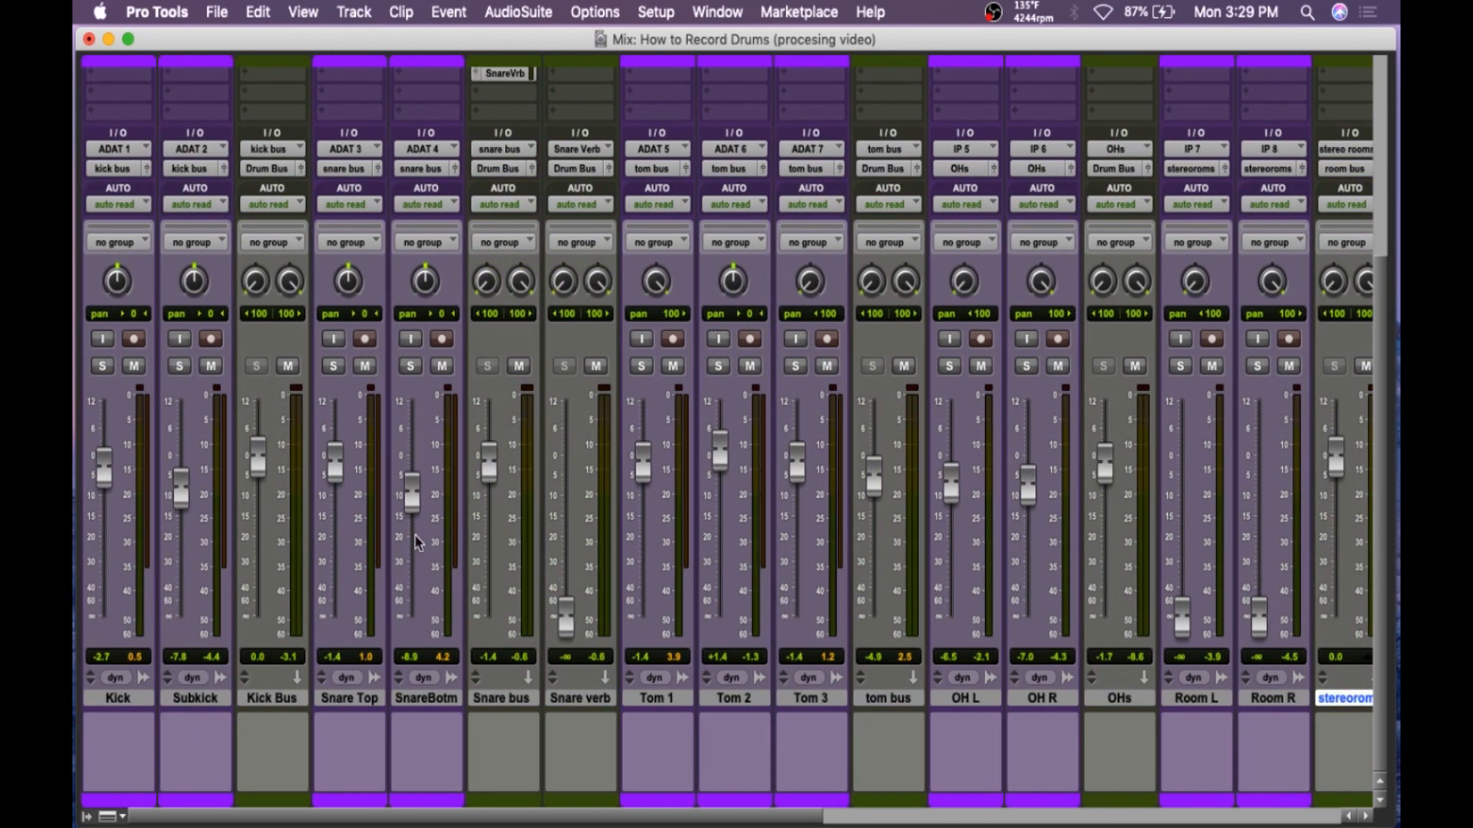
pyautogui.click(211, 366)
pyautogui.scroll(5, 691, 472)
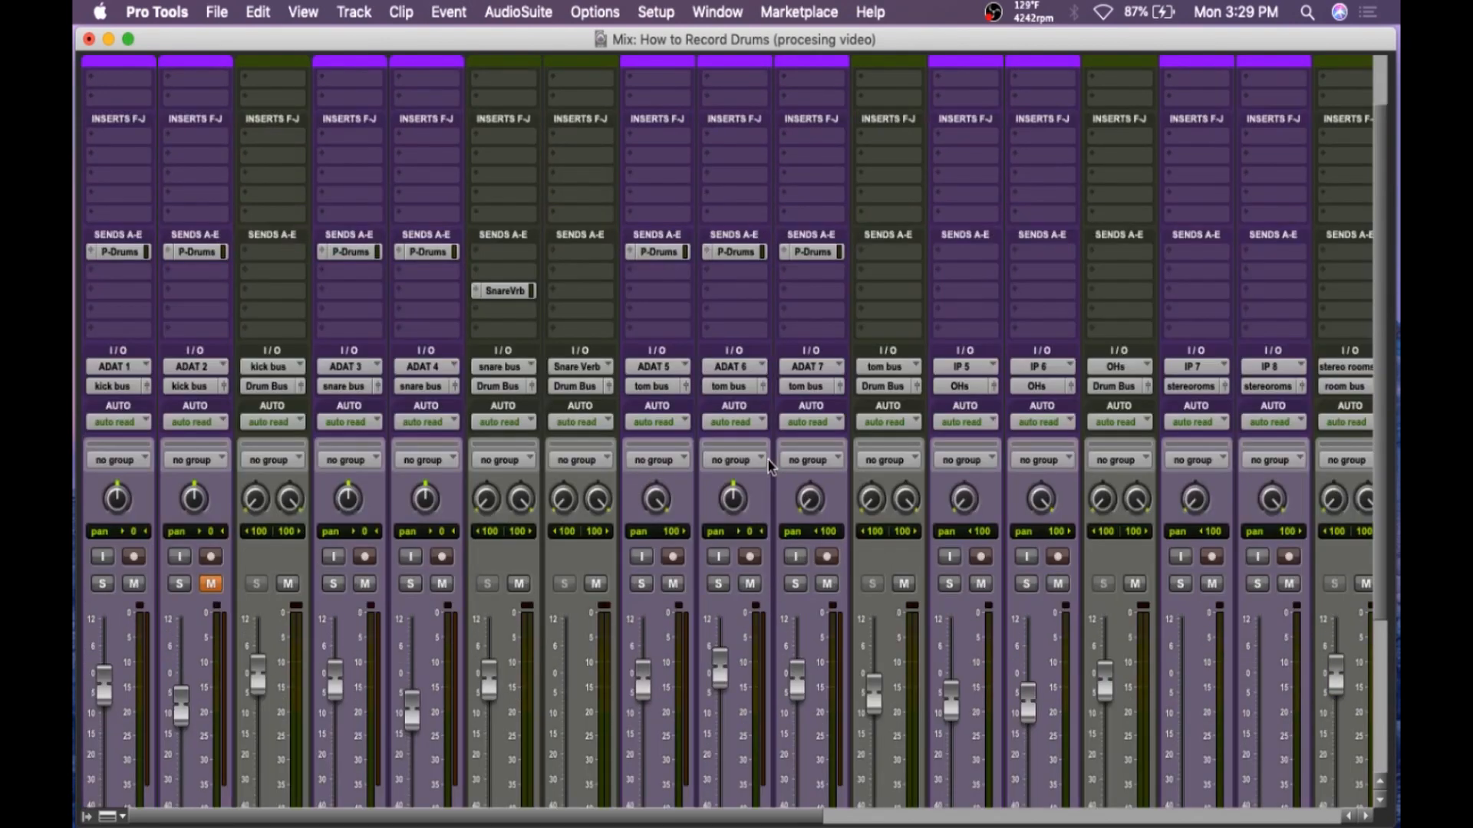
pyautogui.scroll(3, 770, 465)
pyautogui.scroll(-12, 817, 495)
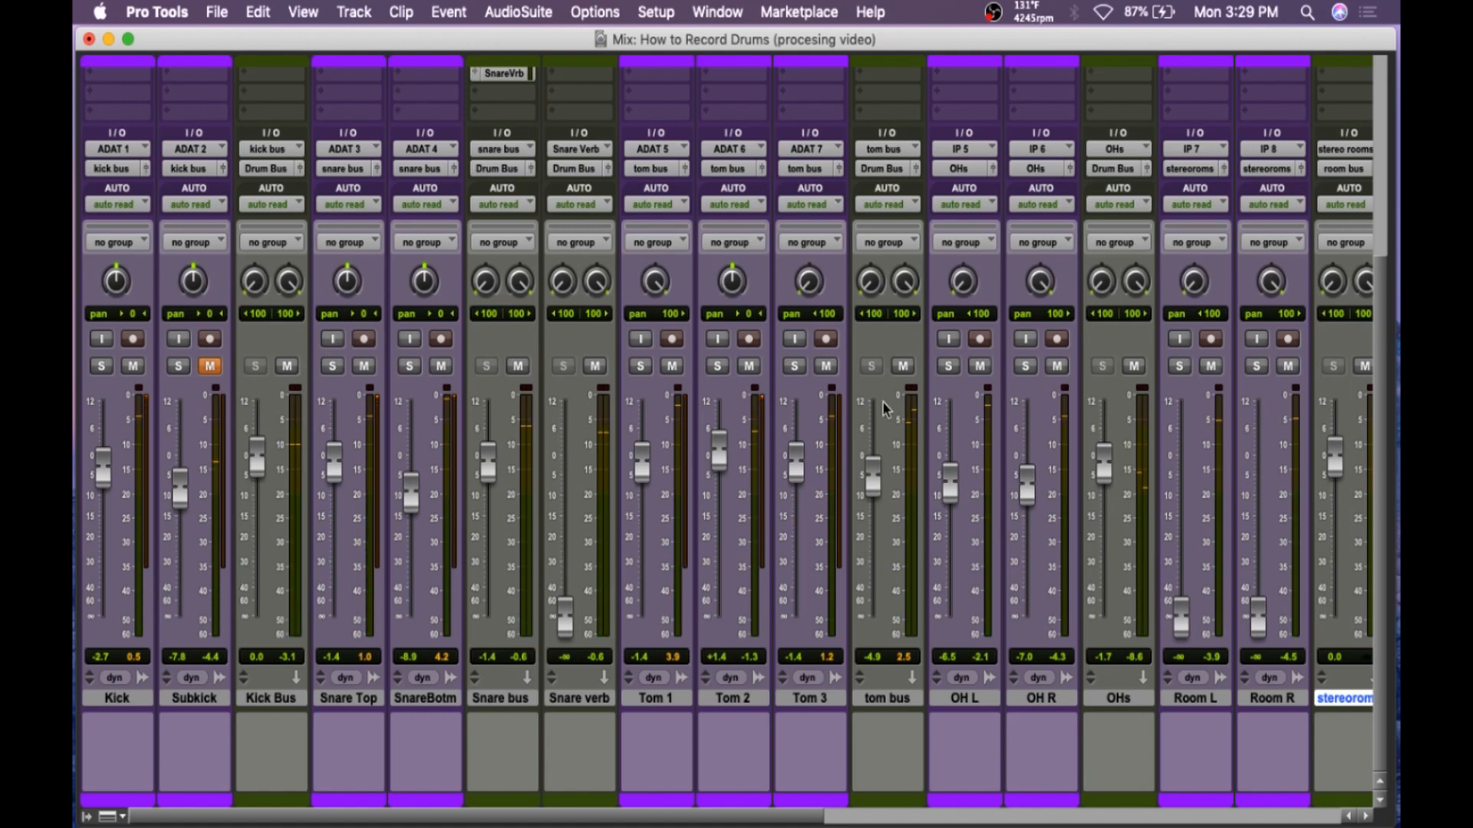
pyautogui.scroll(2, 589, 397)
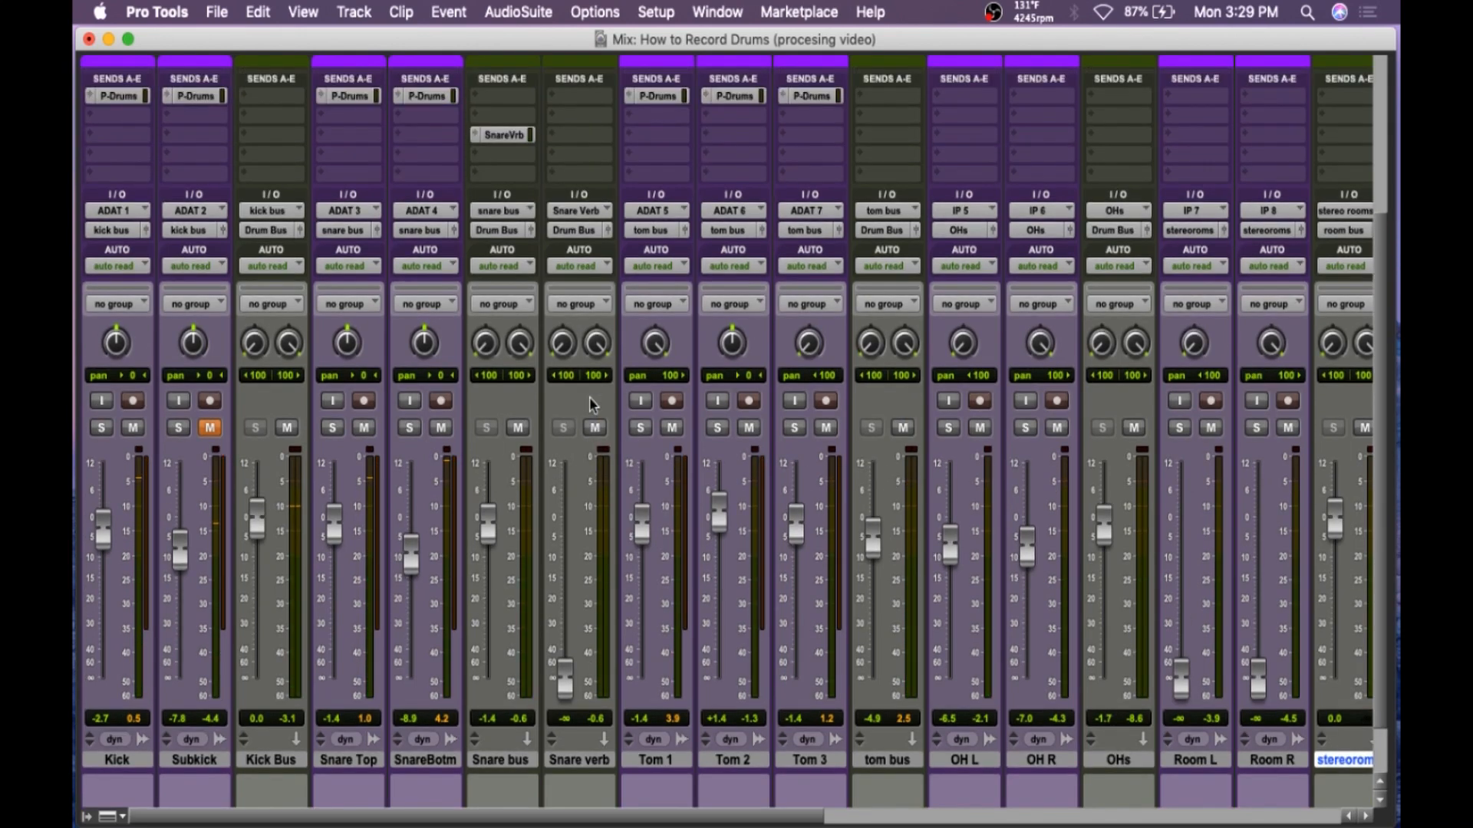
pyautogui.scroll(1, 595, 415)
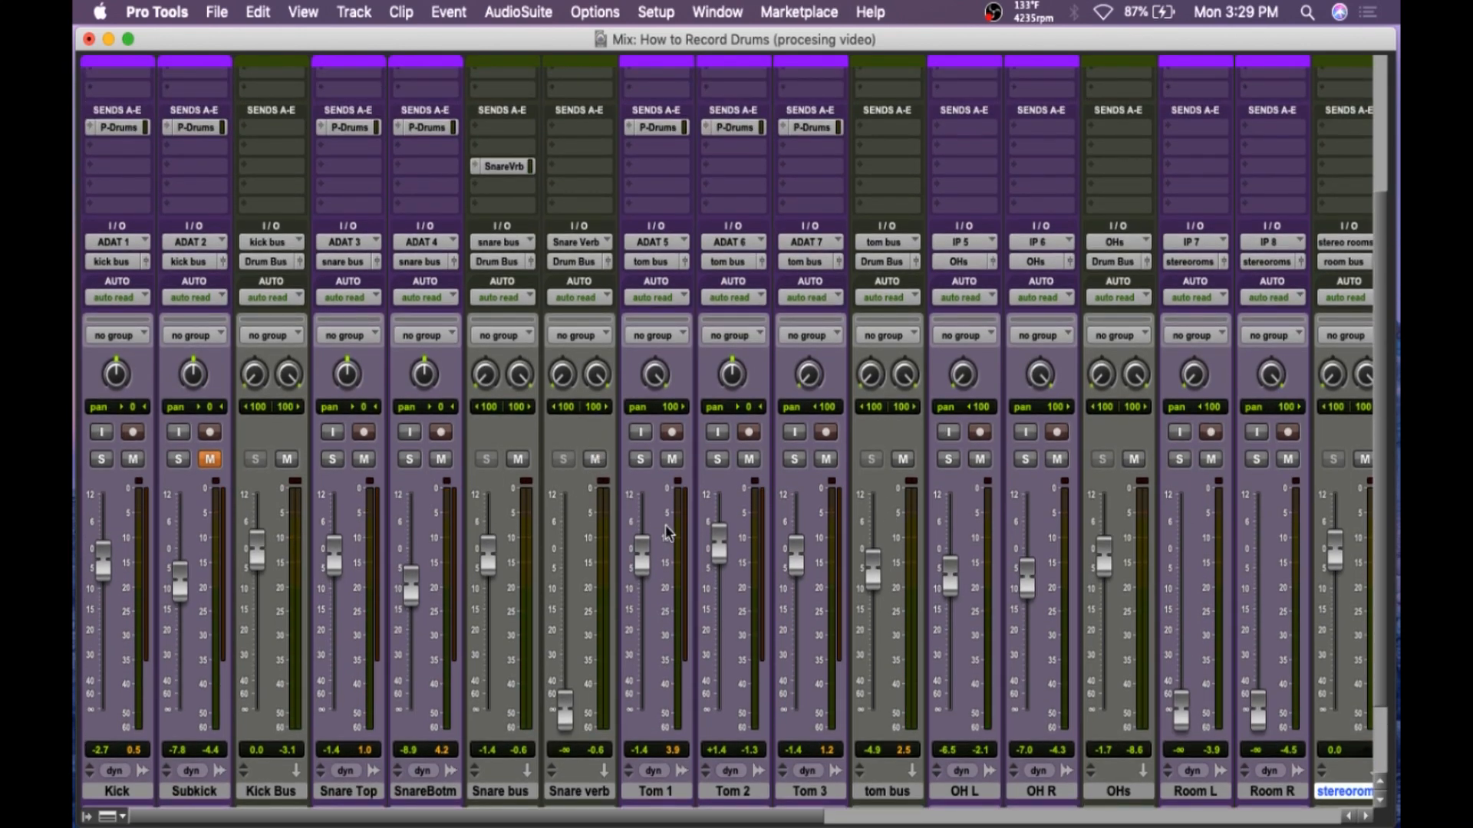
pyautogui.scroll(-3, 666, 531)
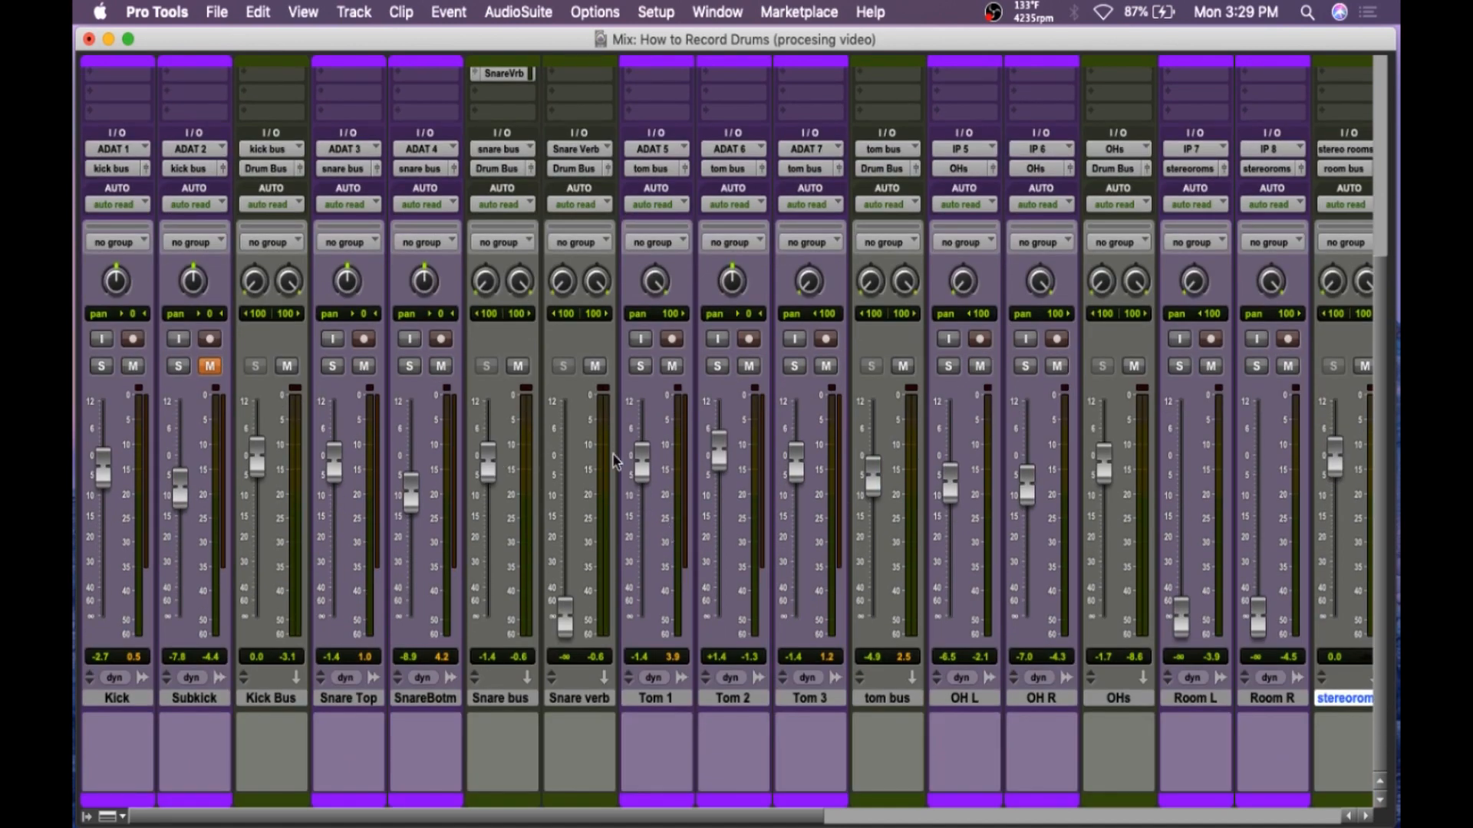